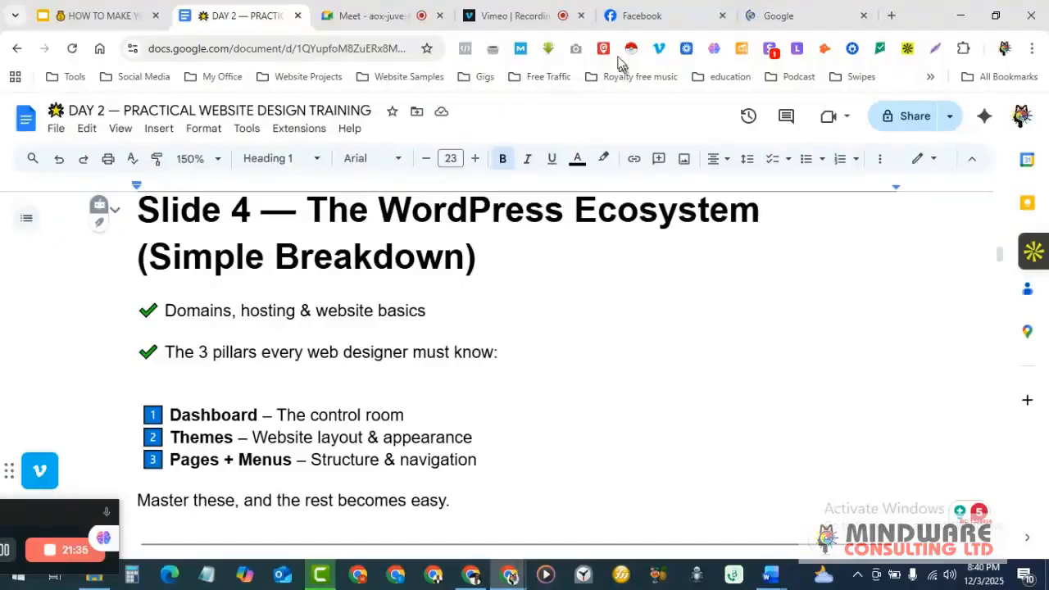
# - Check the Facebook and Vimeo tabs, close the extra Google tab, and bring up Vimeo
pyautogui.click(640, 11)
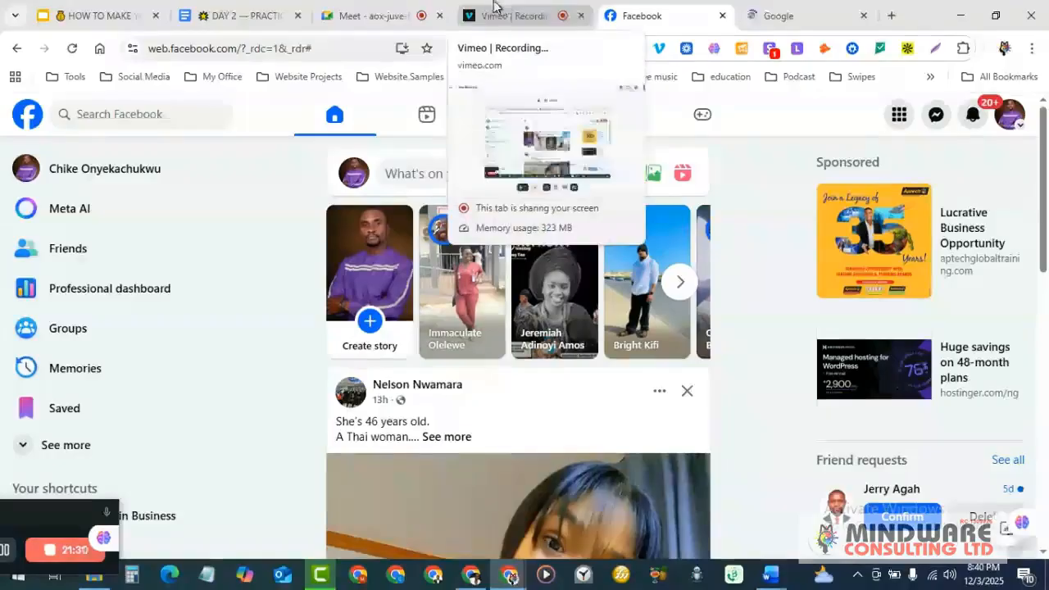
pyautogui.click(502, 10)
pyautogui.click(242, 12)
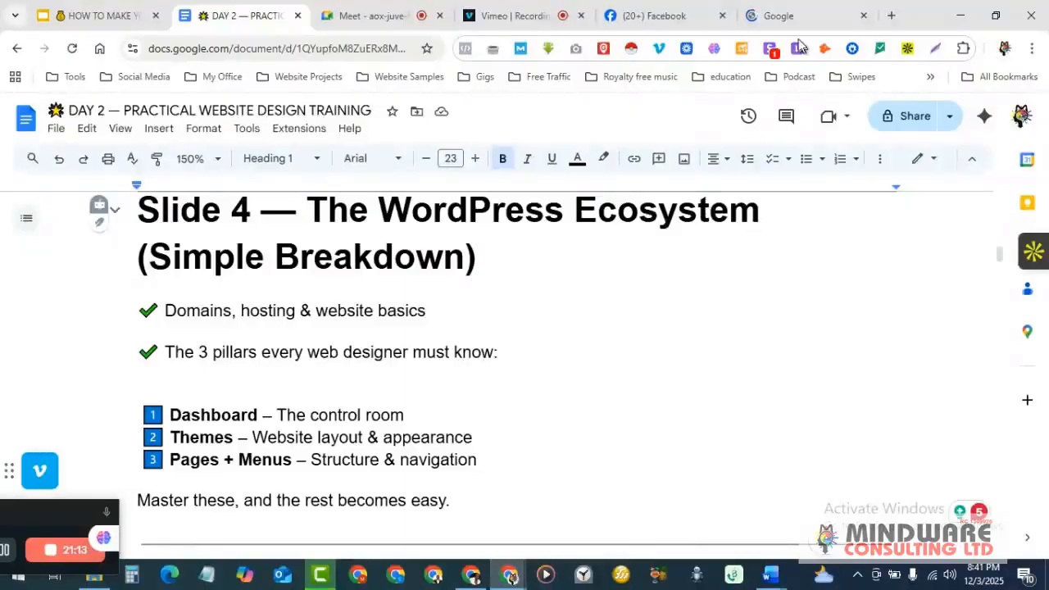
pyautogui.click(865, 16)
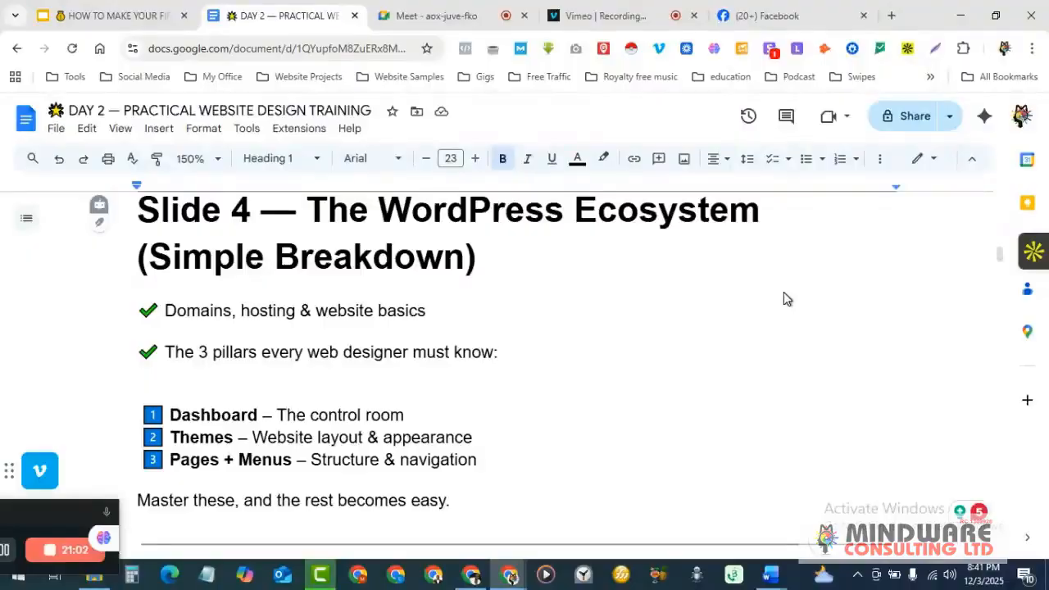
pyautogui.click(598, 14)
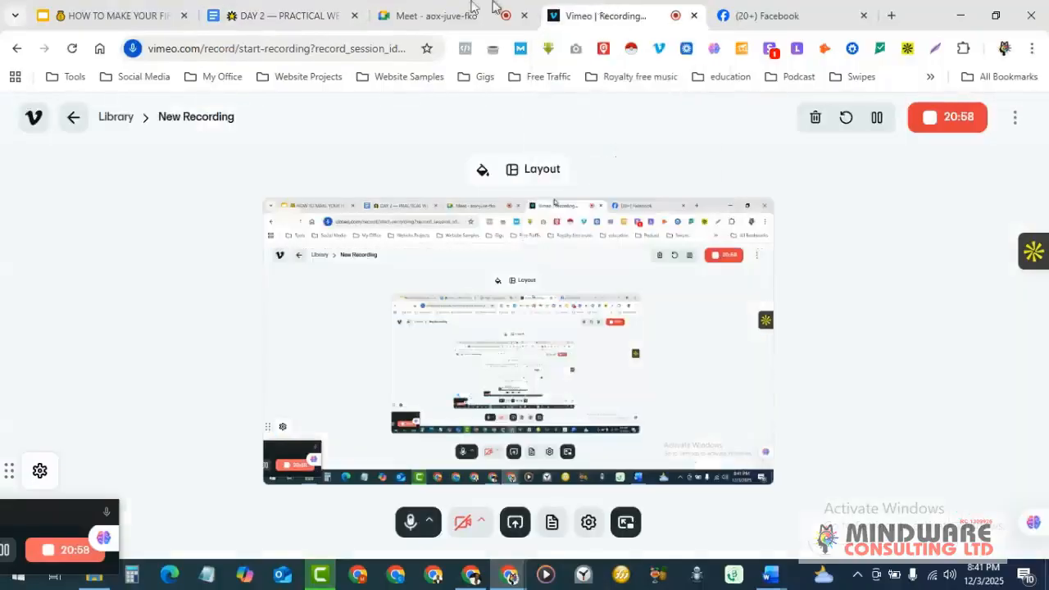
# - Check the Meet call, present the DAY 2 document, then return to the Meet call
pyautogui.click(422, 10)
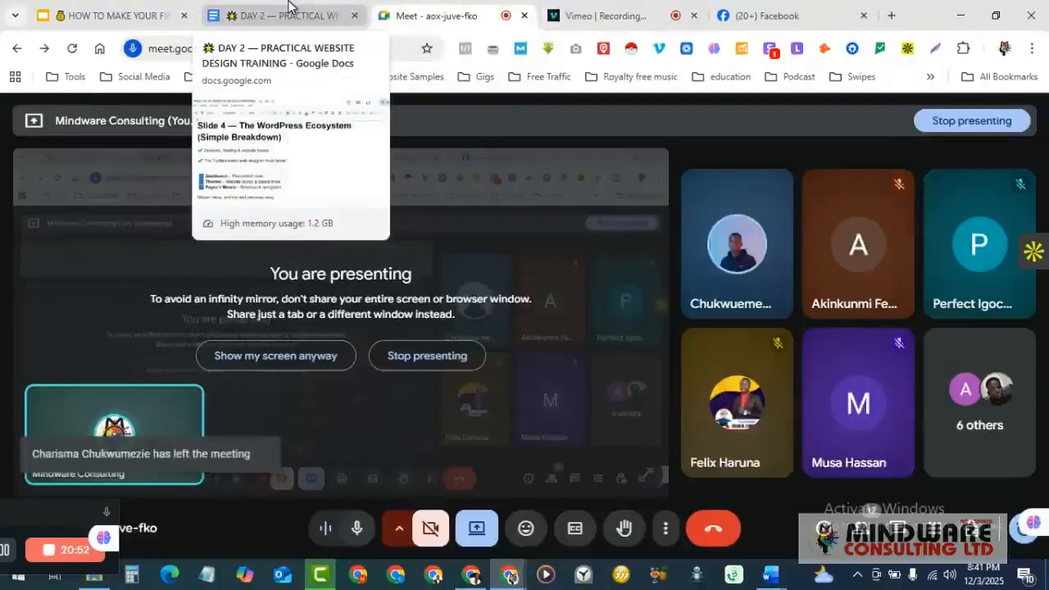
pyautogui.click(289, 10)
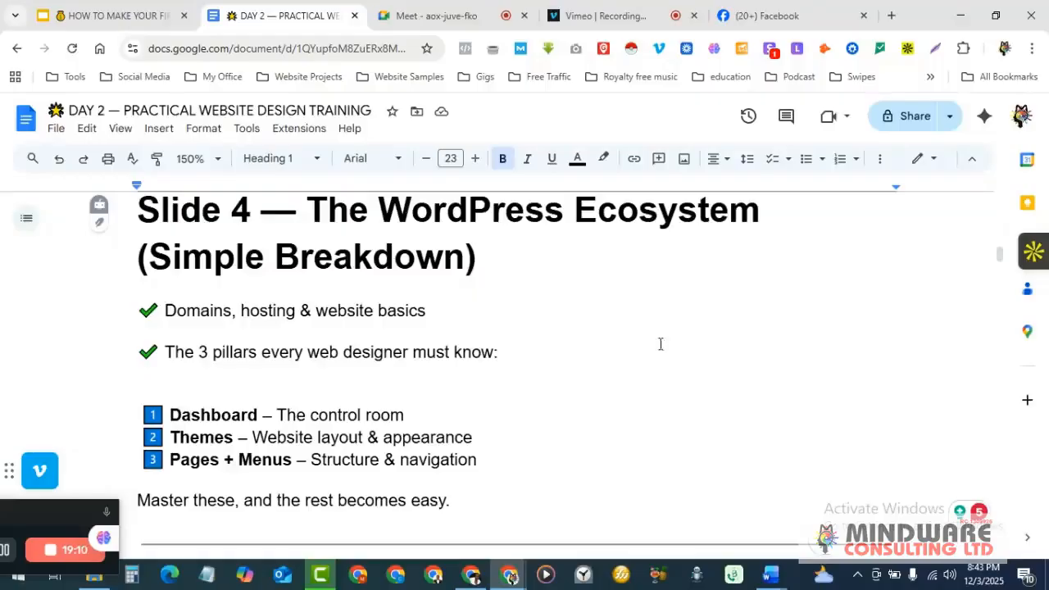
pyautogui.click(421, 13)
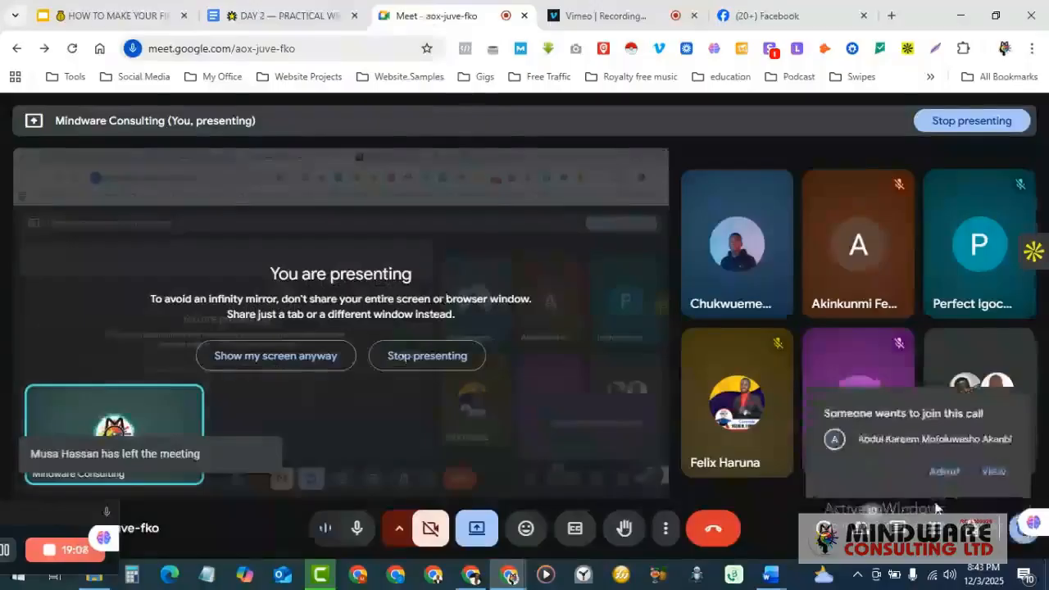
# - Admit the waiting participant, turn the camera on, and return to the DAY 2 document
pyautogui.click(943, 472)
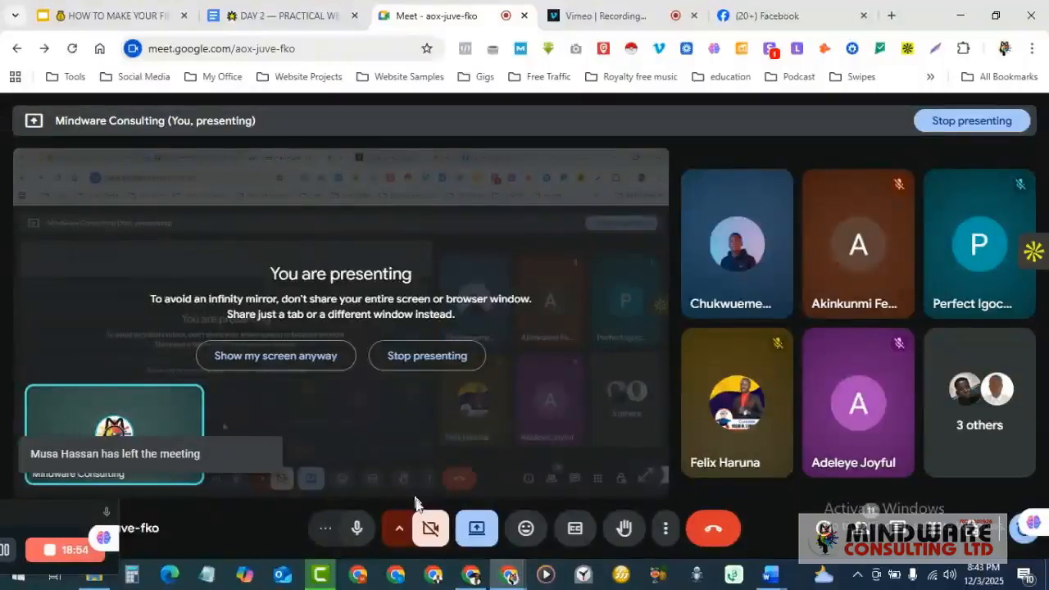
pyautogui.click(428, 530)
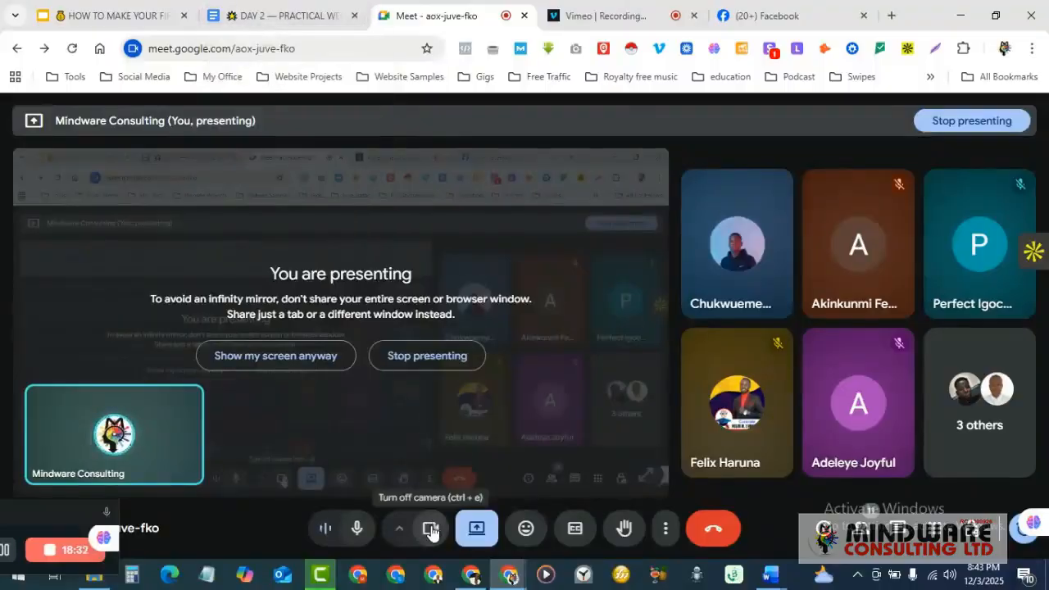
pyautogui.click(299, 14)
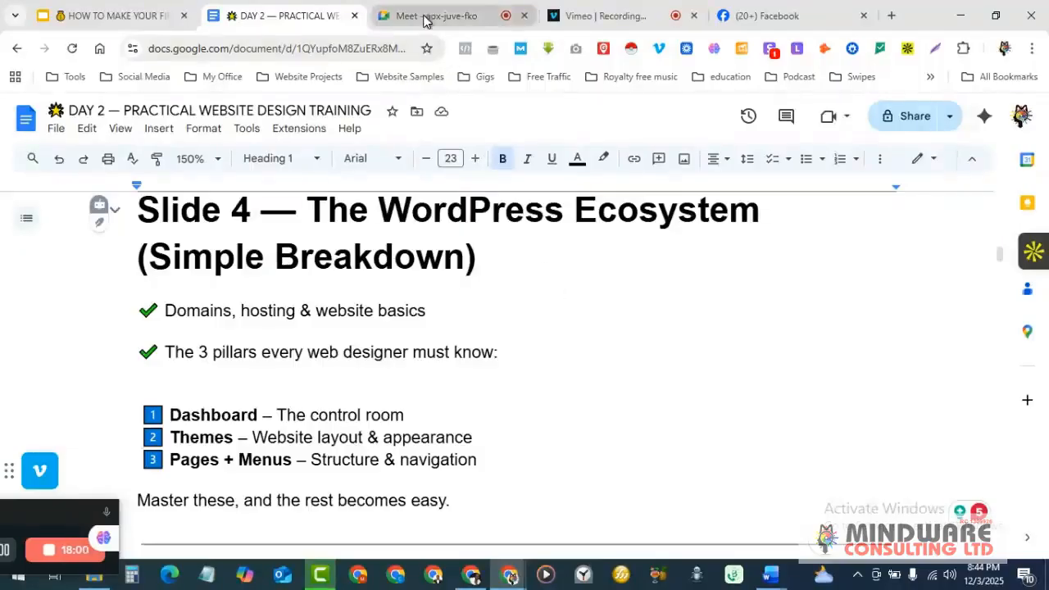
# - Check the Meet call, then return to the training document and scroll through it
pyautogui.moveTo(424, 21)
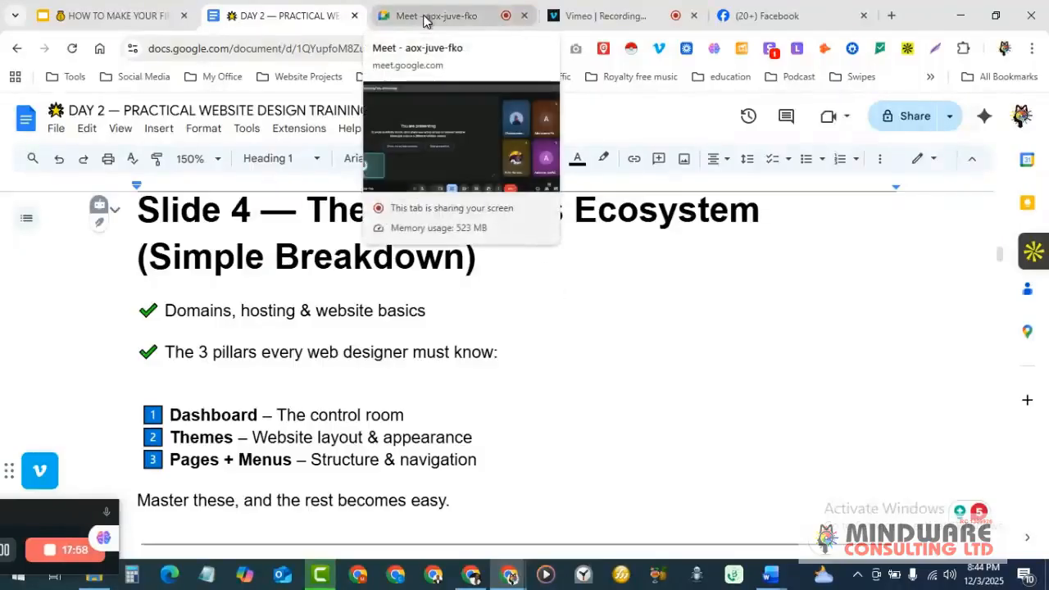
pyautogui.click(424, 17)
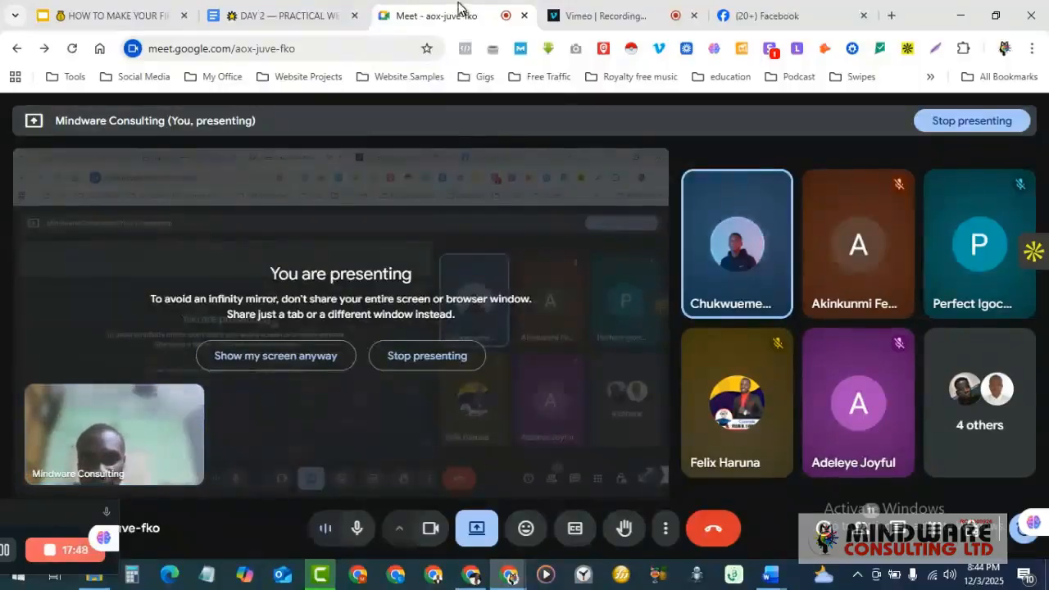
pyautogui.moveTo(318, 5)
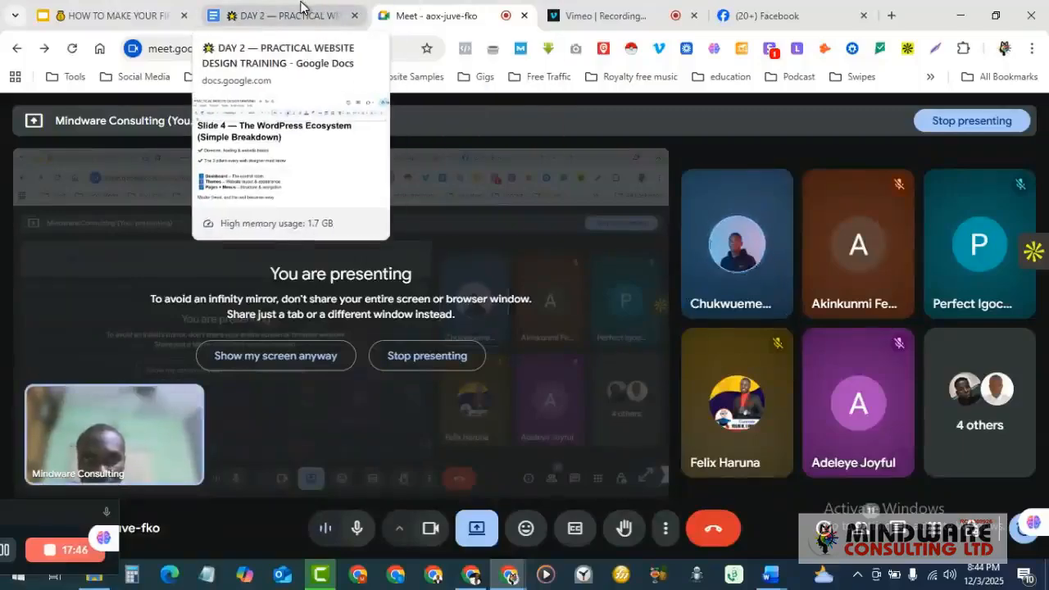
pyautogui.click(301, 6)
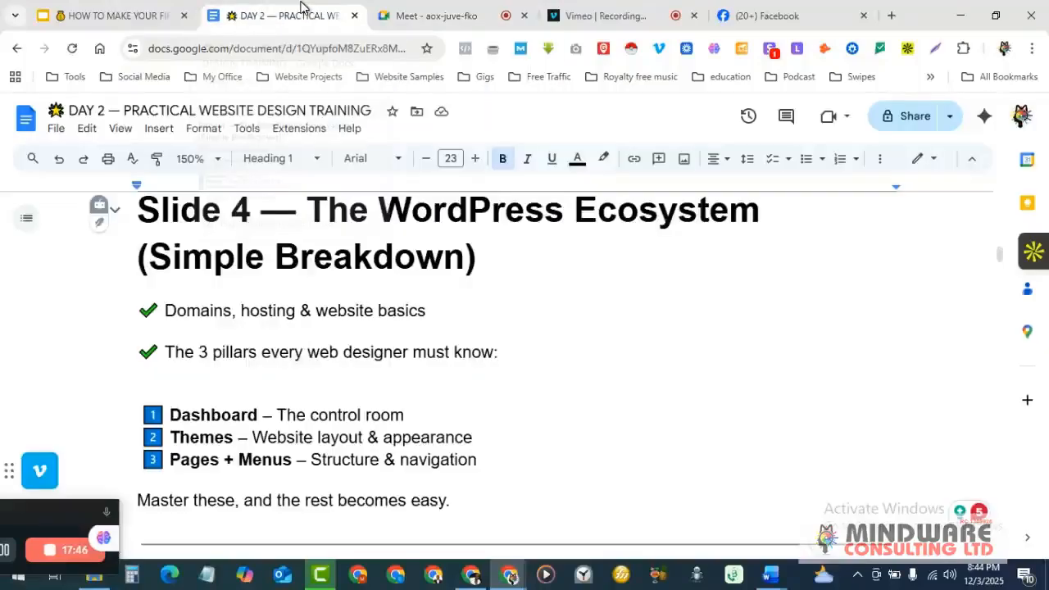
pyautogui.scroll(-2, 566, 347)
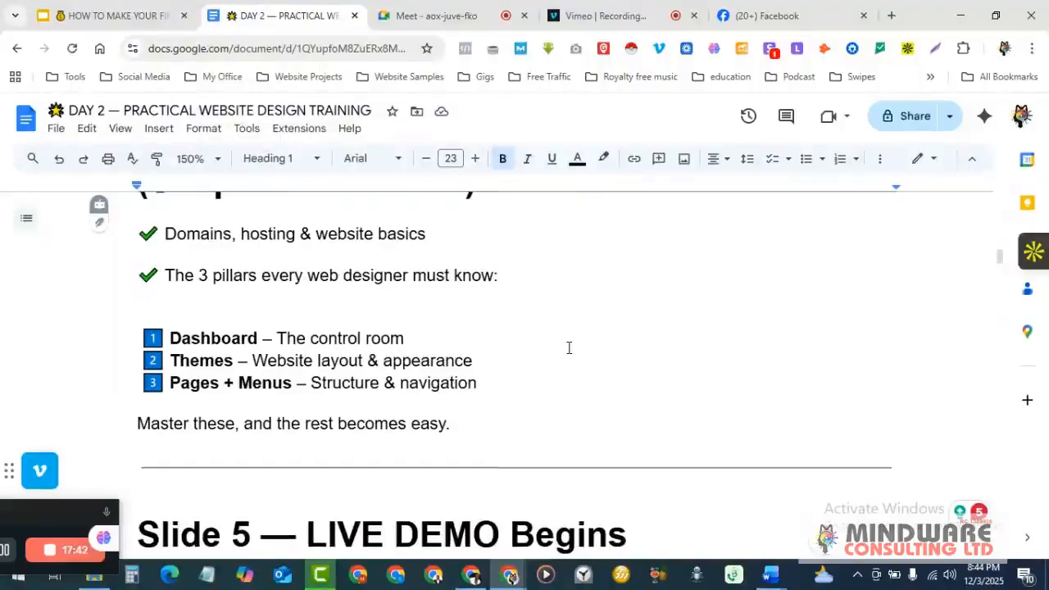
pyautogui.scroll(2, 569, 347)
pyautogui.scroll(-2, 569, 347)
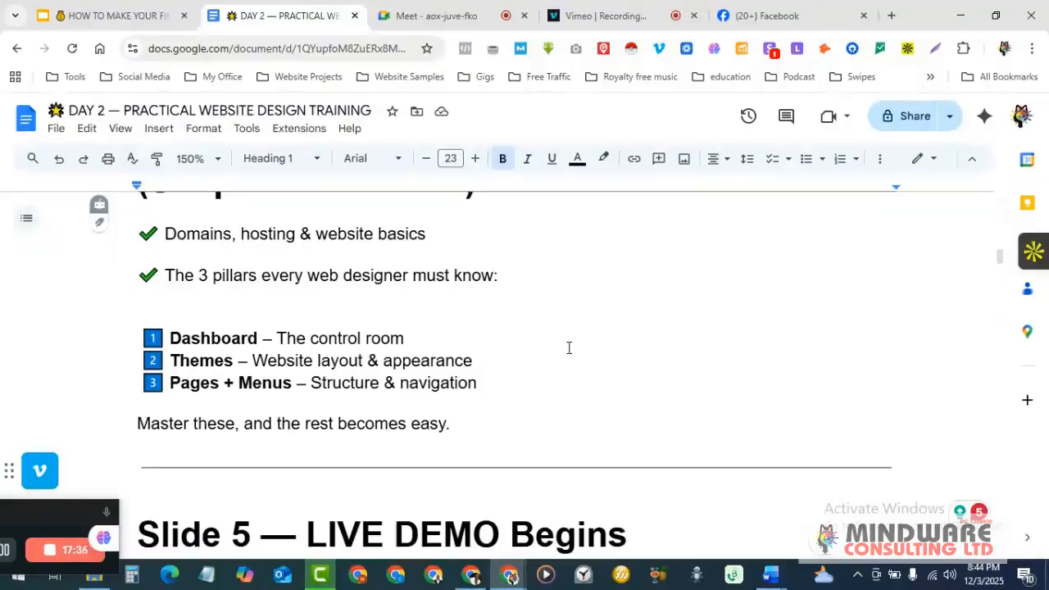
# - Look in on the Meet call again and go back to scrolling the training document
pyautogui.click(423, 15)
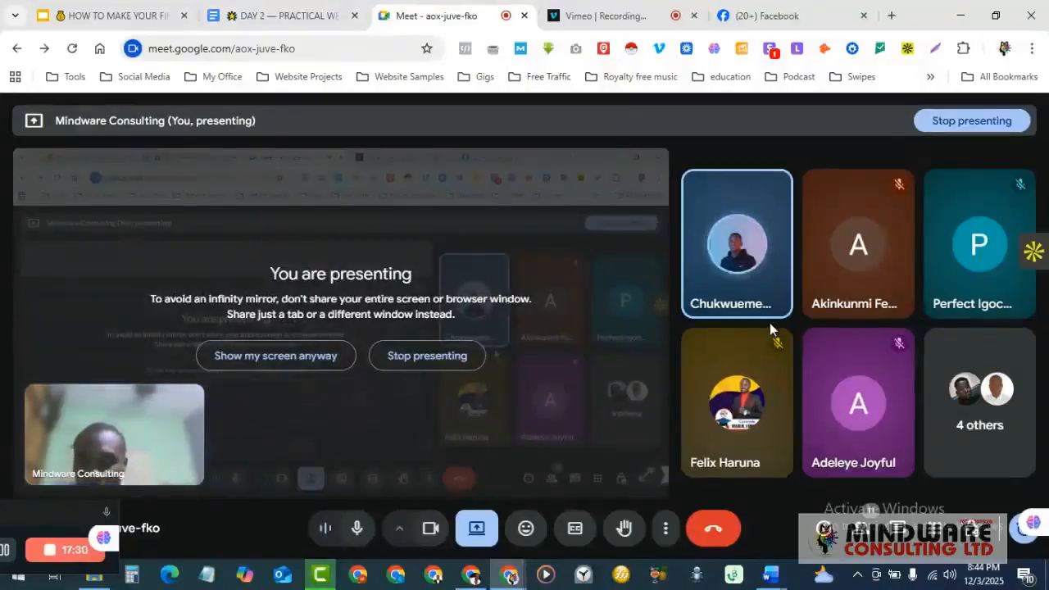
pyautogui.moveTo(767, 312)
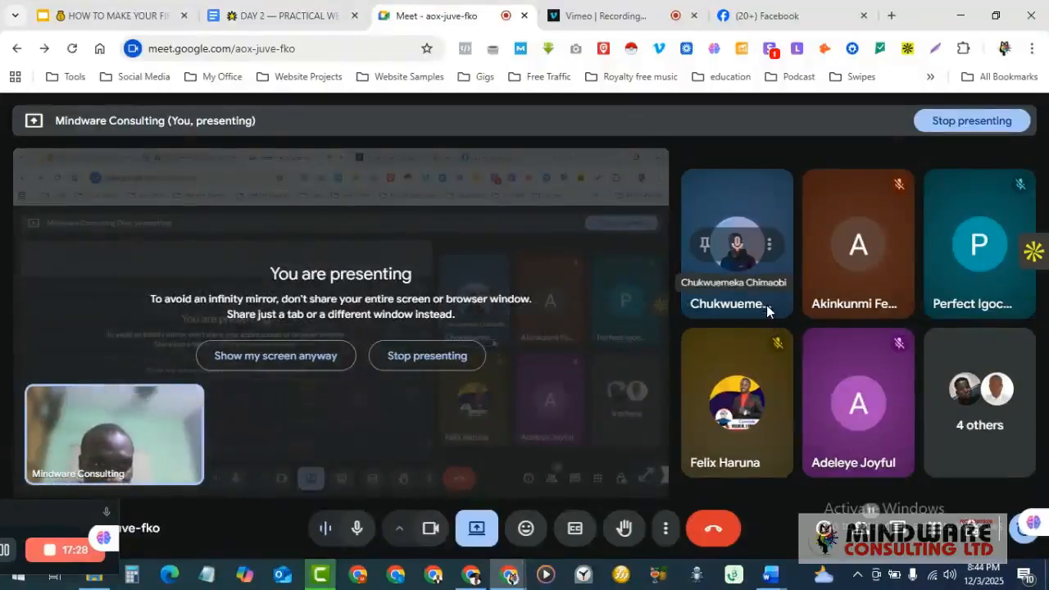
pyautogui.click(279, 10)
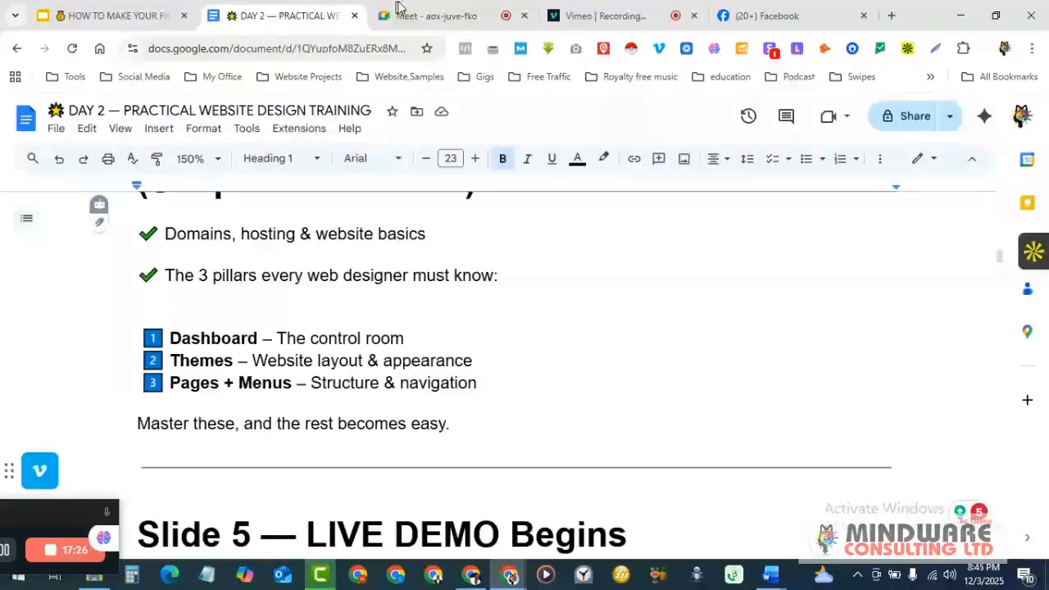
pyautogui.scroll(-2, 533, 318)
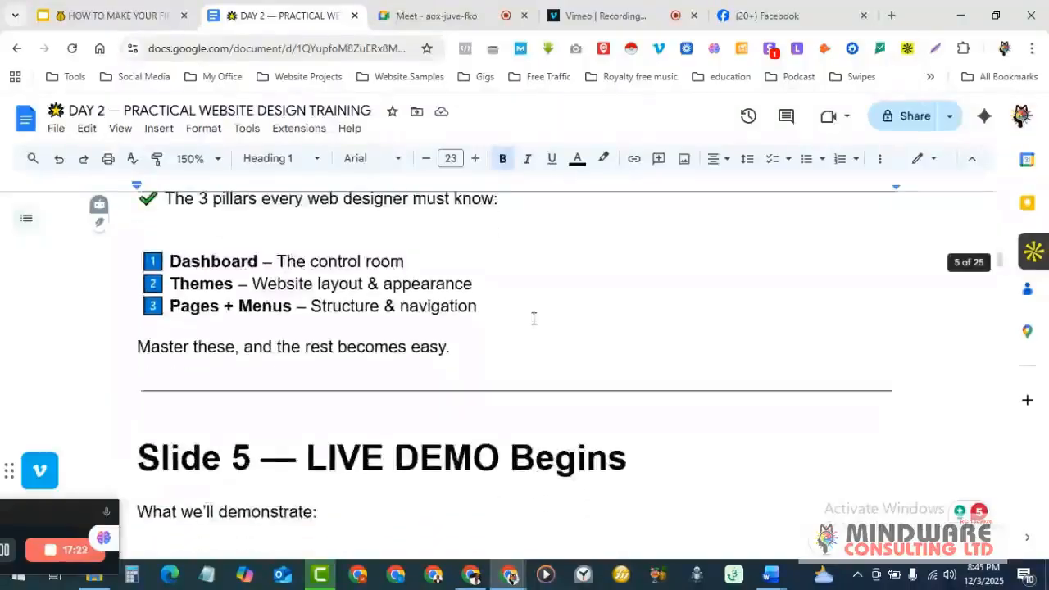
pyautogui.scroll(1, 534, 318)
pyautogui.scroll(1, 534, 318)
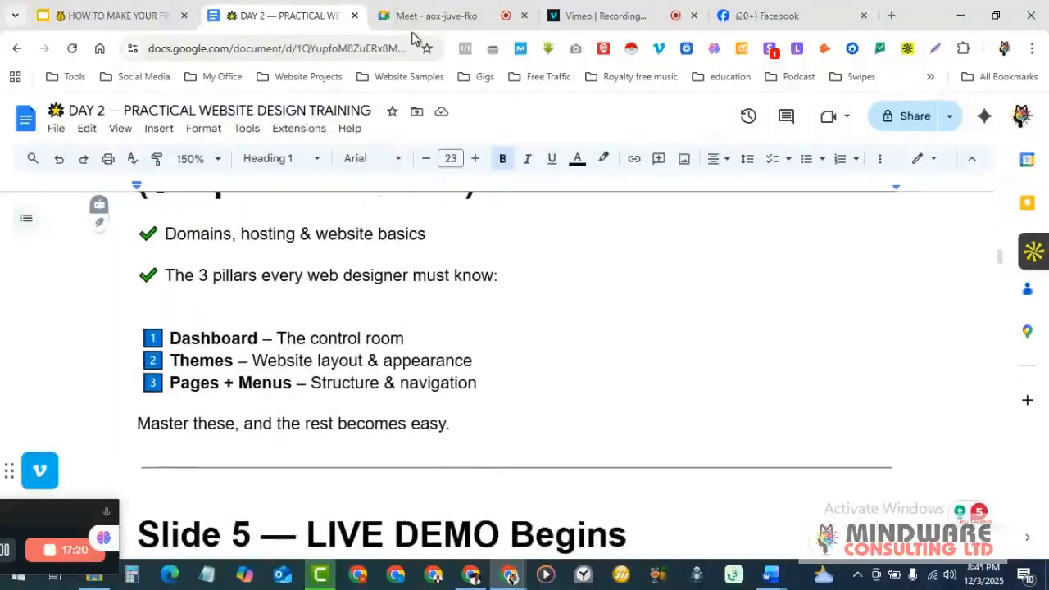
# - Close the Facebook tab and bring the Vimeo recording page forward
pyautogui.moveTo(418, 15)
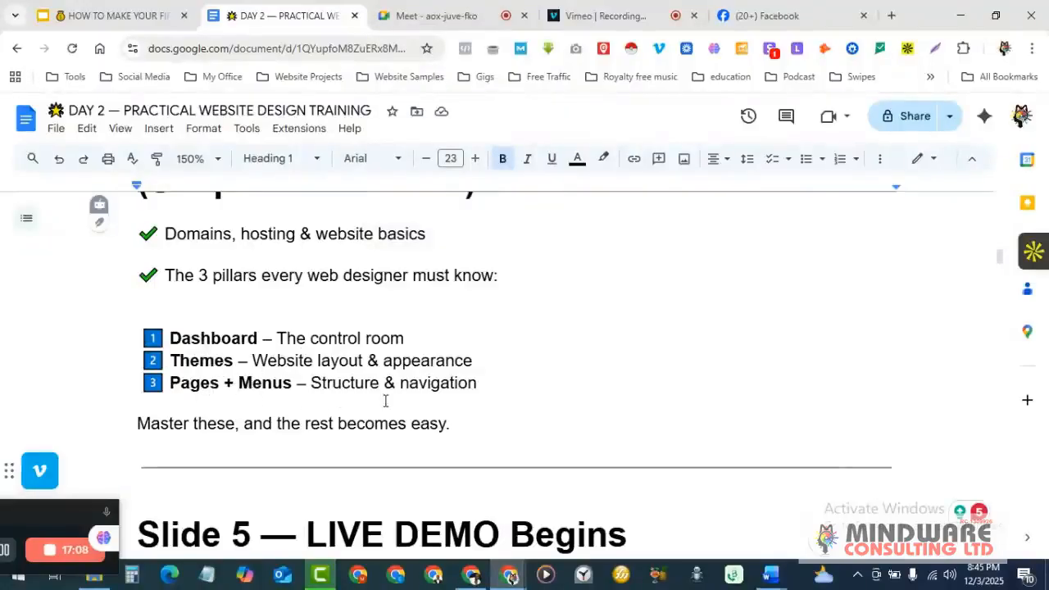
pyautogui.click(863, 14)
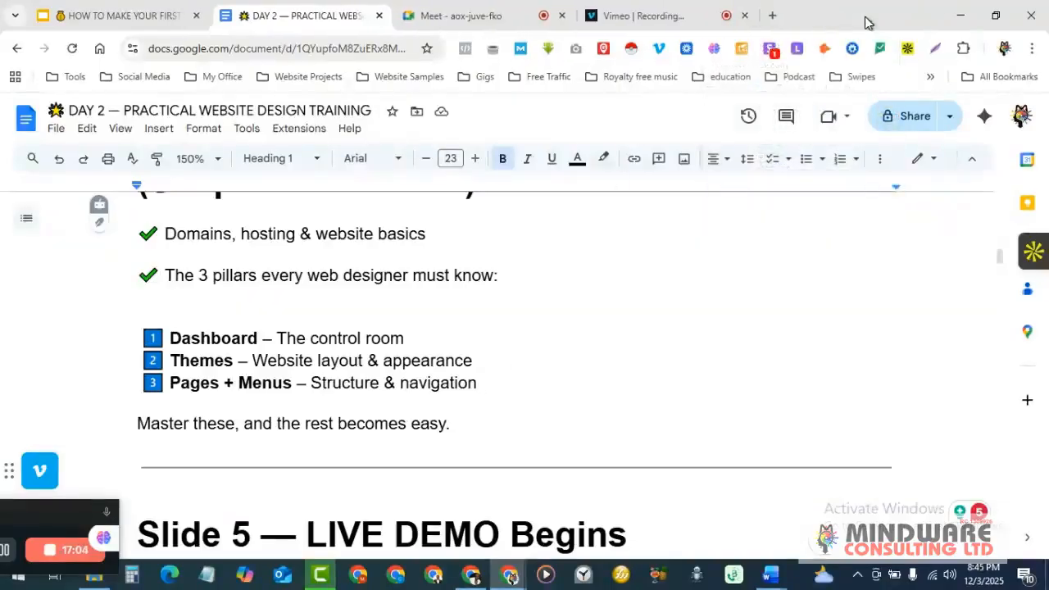
pyautogui.click(673, 8)
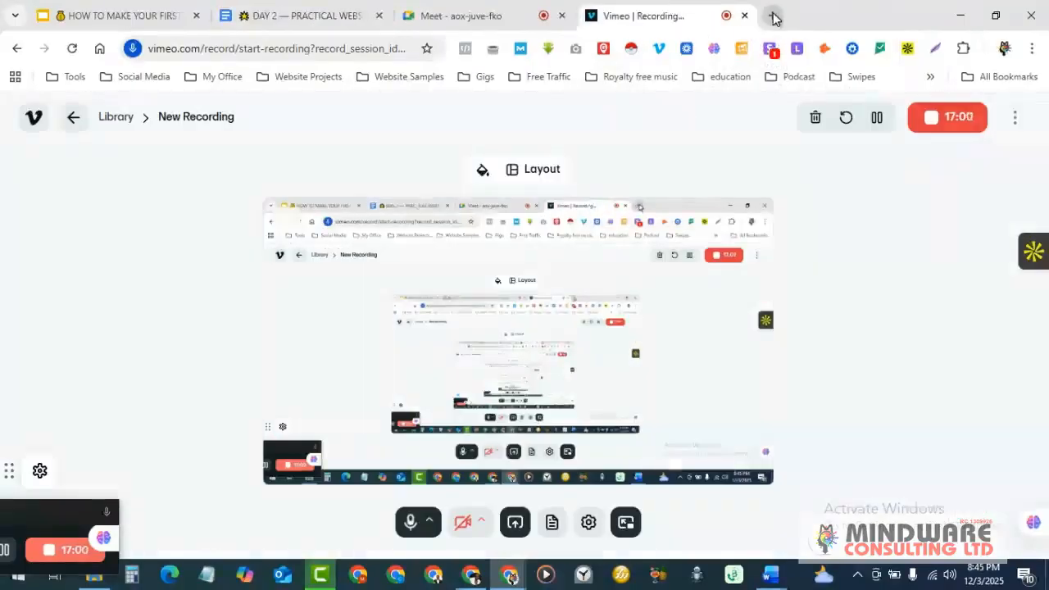
# - In a new tab, open the VIGOX Engineering site from the Website Projects > COMPLETED bookmarks
pyautogui.click(771, 16)
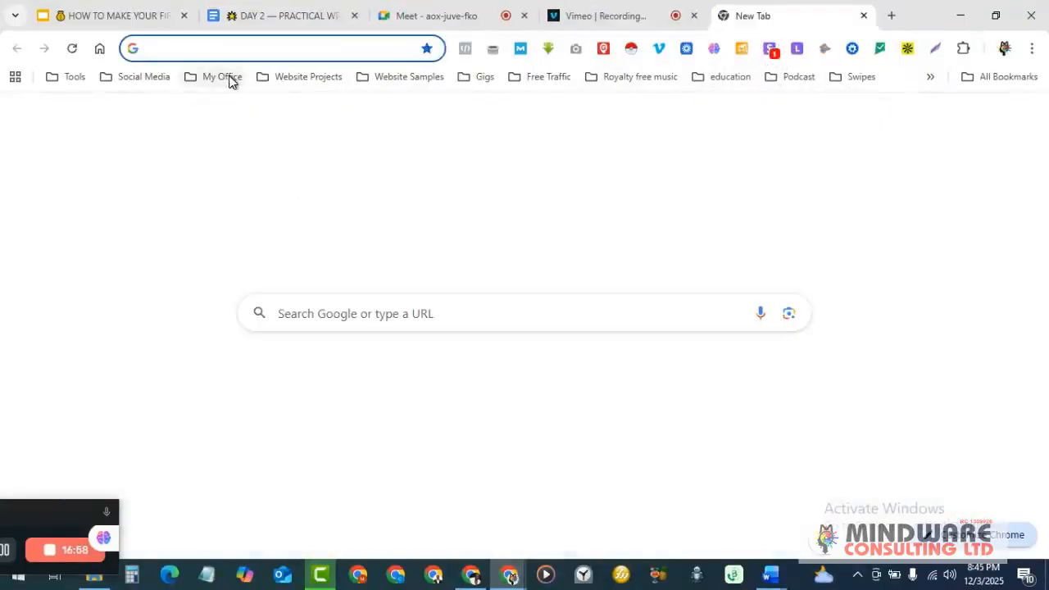
pyautogui.click(295, 78)
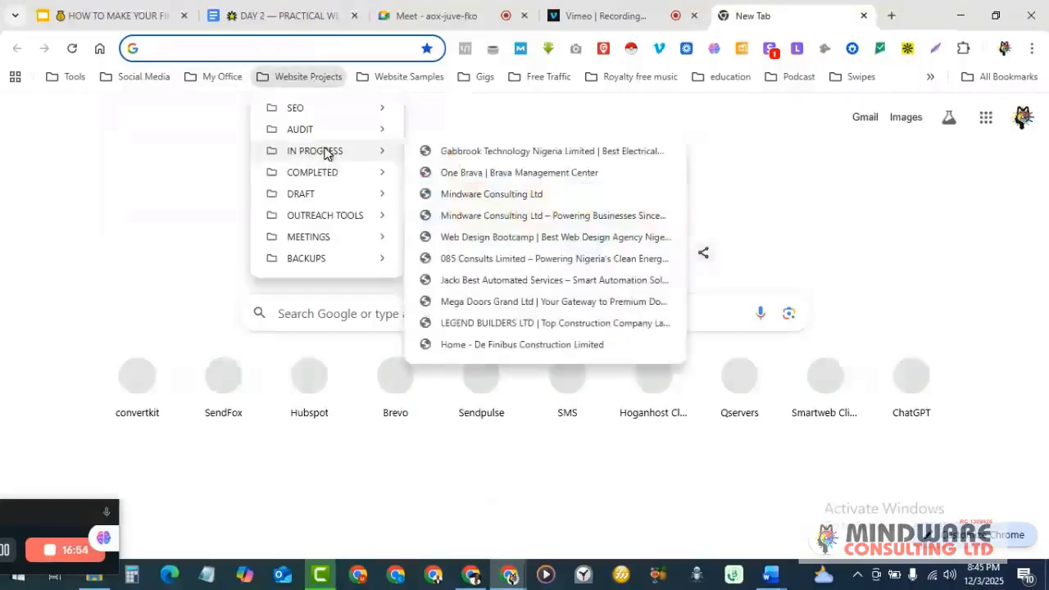
pyautogui.moveTo(334, 175)
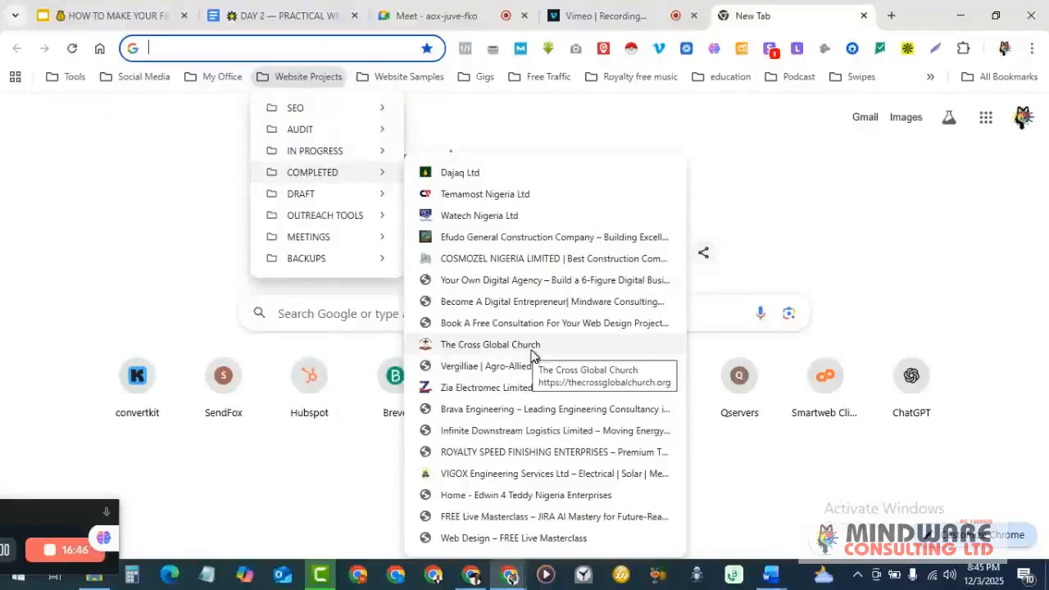
pyautogui.click(544, 477)
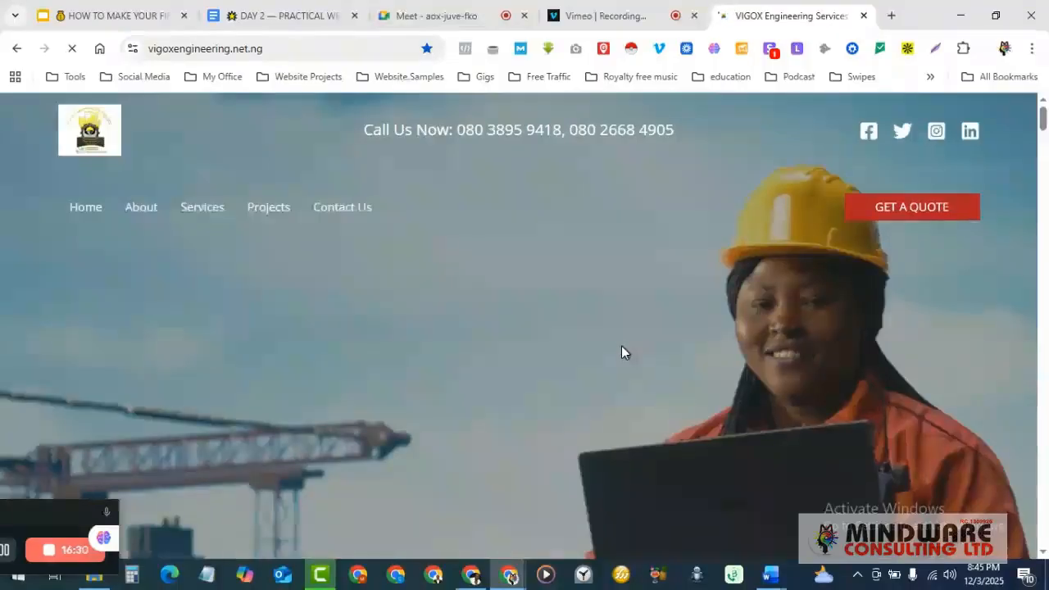
pyautogui.scroll(-1, 621, 345)
pyautogui.scroll(-3, 621, 352)
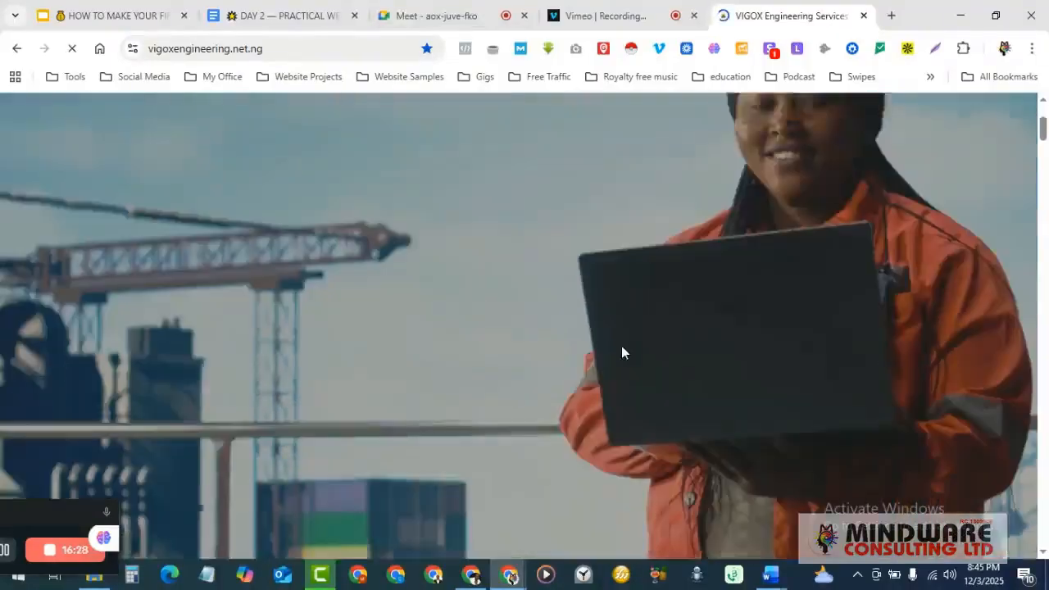
pyautogui.scroll(4, 621, 352)
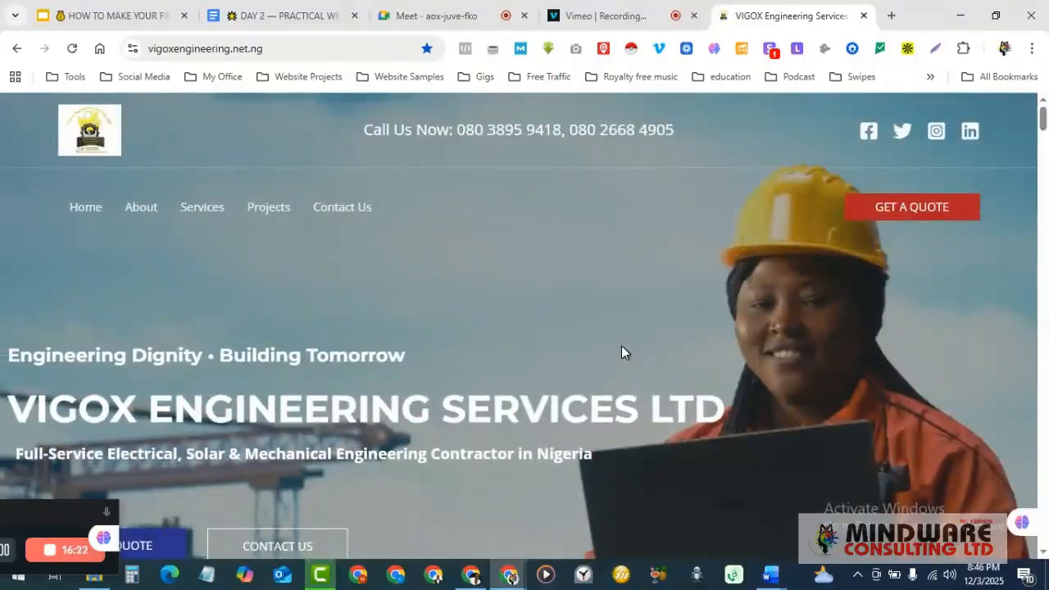
pyautogui.scroll(-3, 600, 348)
pyautogui.scroll(3, 600, 349)
pyautogui.scroll(-1, 601, 349)
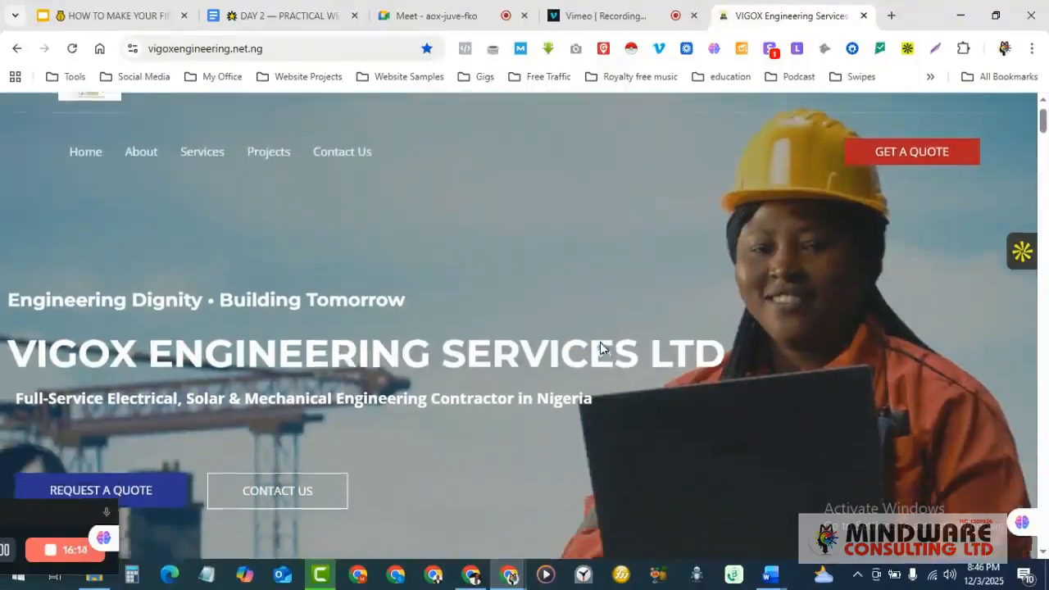
pyautogui.scroll(1, 428, 350)
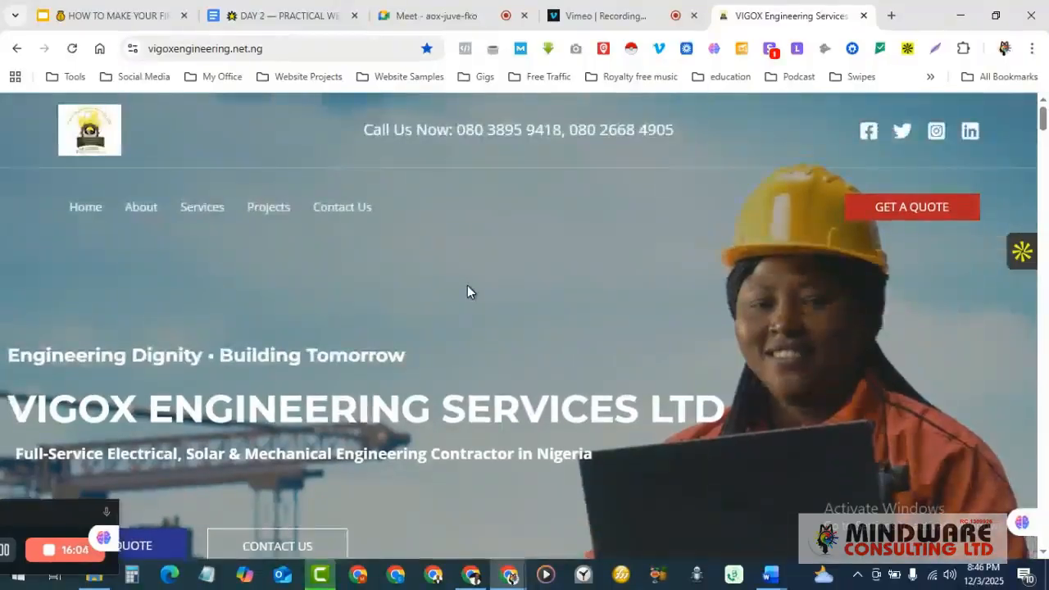
pyautogui.scroll(-4, 472, 291)
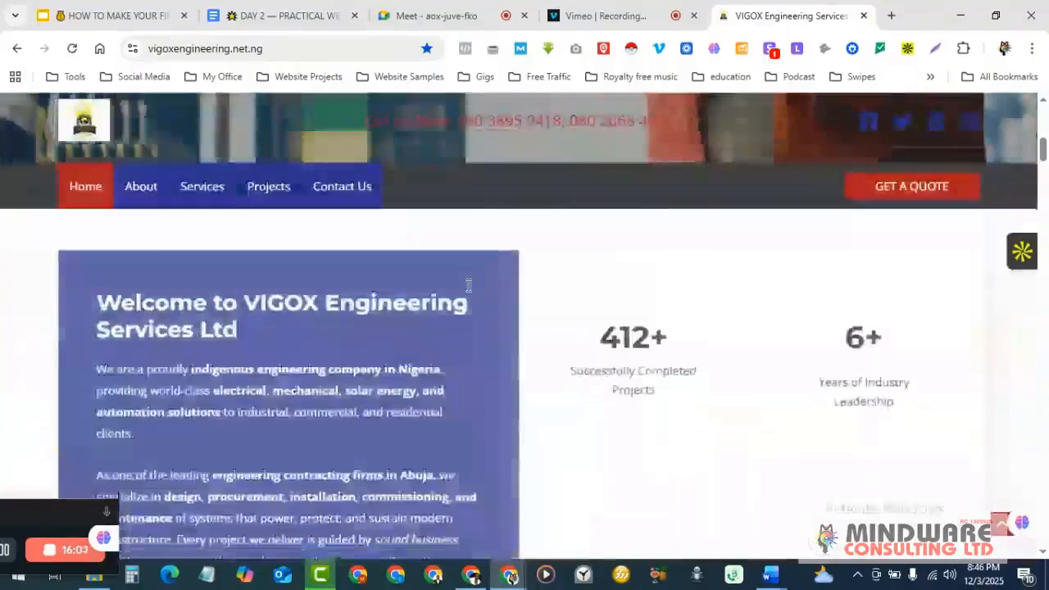
pyautogui.scroll(7, 468, 289)
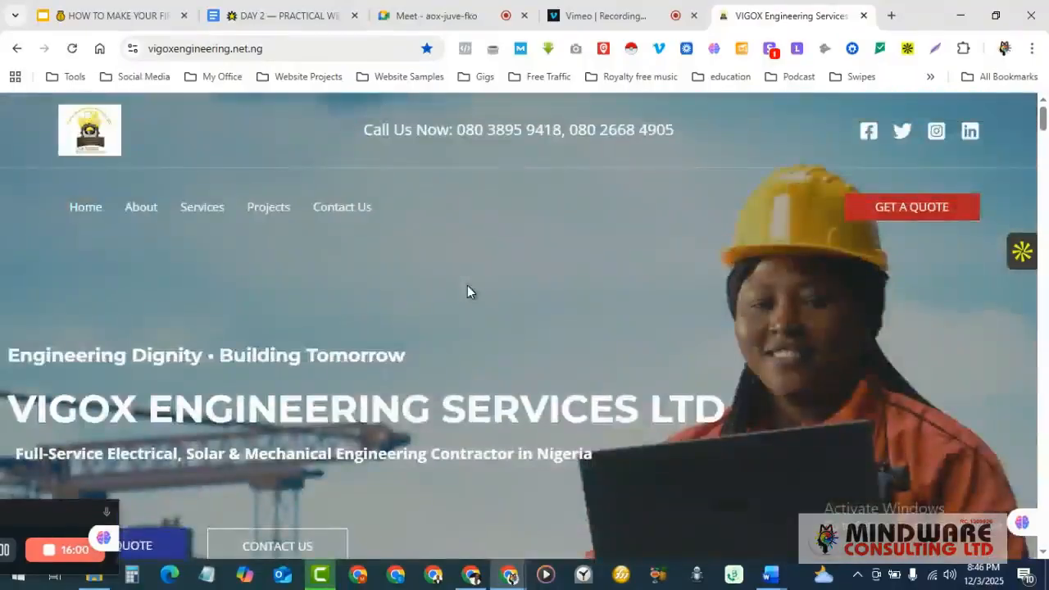
pyautogui.click(291, 47)
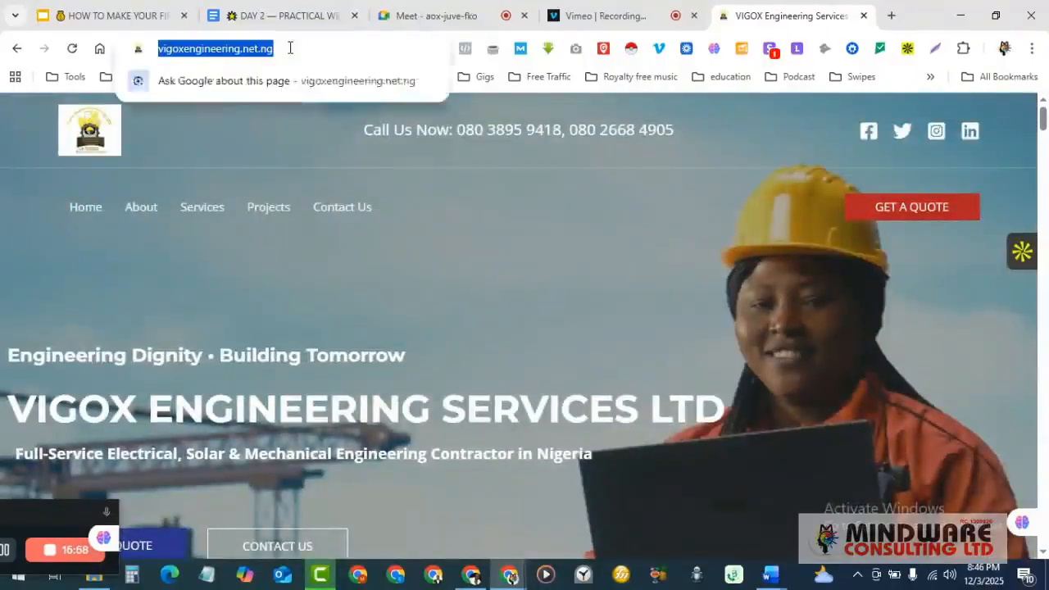
pyautogui.click(300, 49)
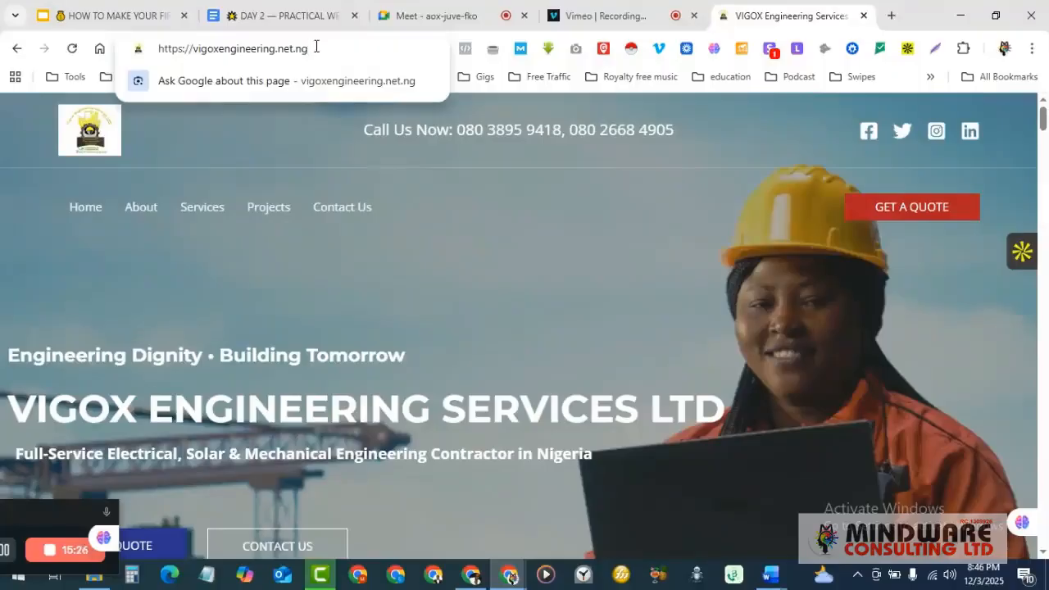
# - Load vigoxengineering.net.ng/wp-admin by appending /wp-admin to the site address
pyautogui.write('/')
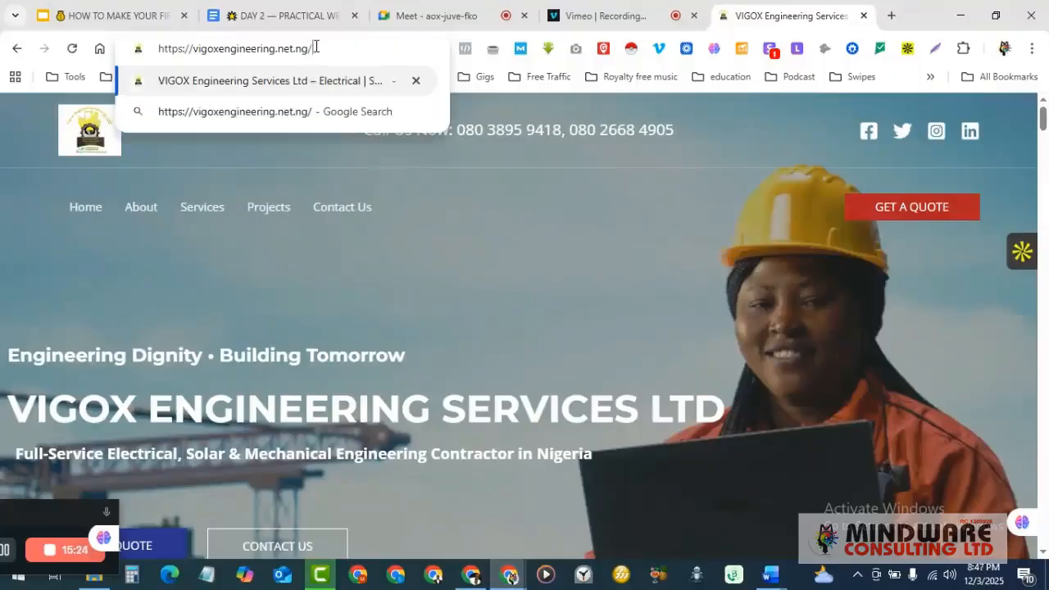
pyautogui.write('wp-')
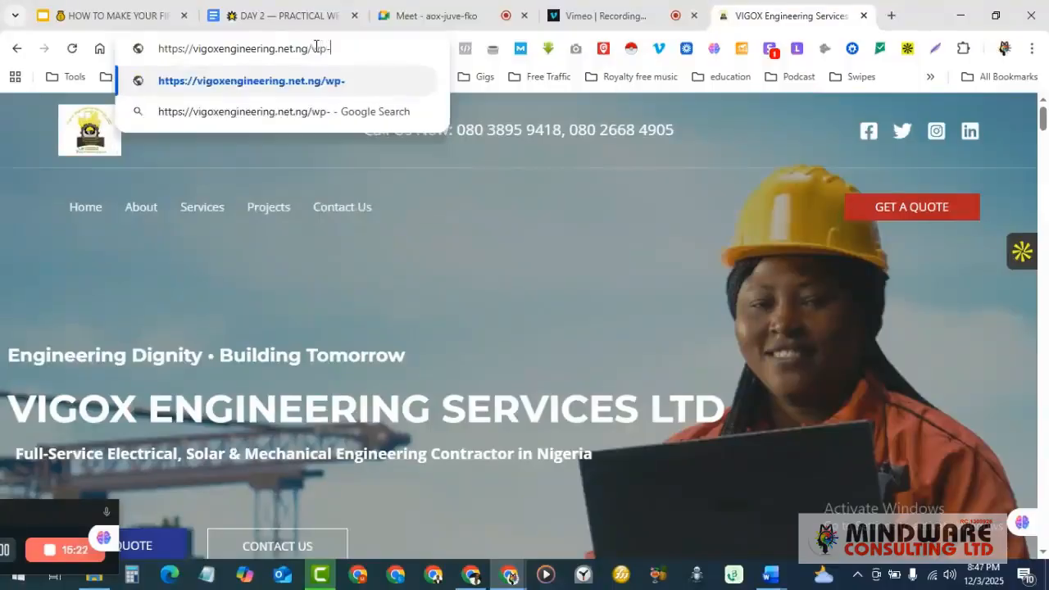
pyautogui.write('admin')
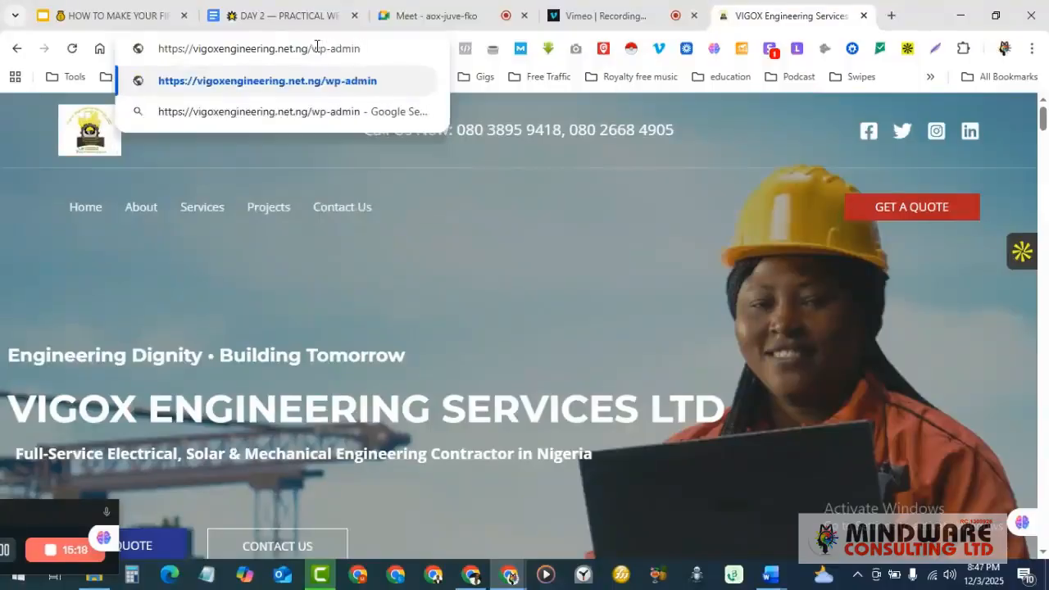
pyautogui.press('Return')
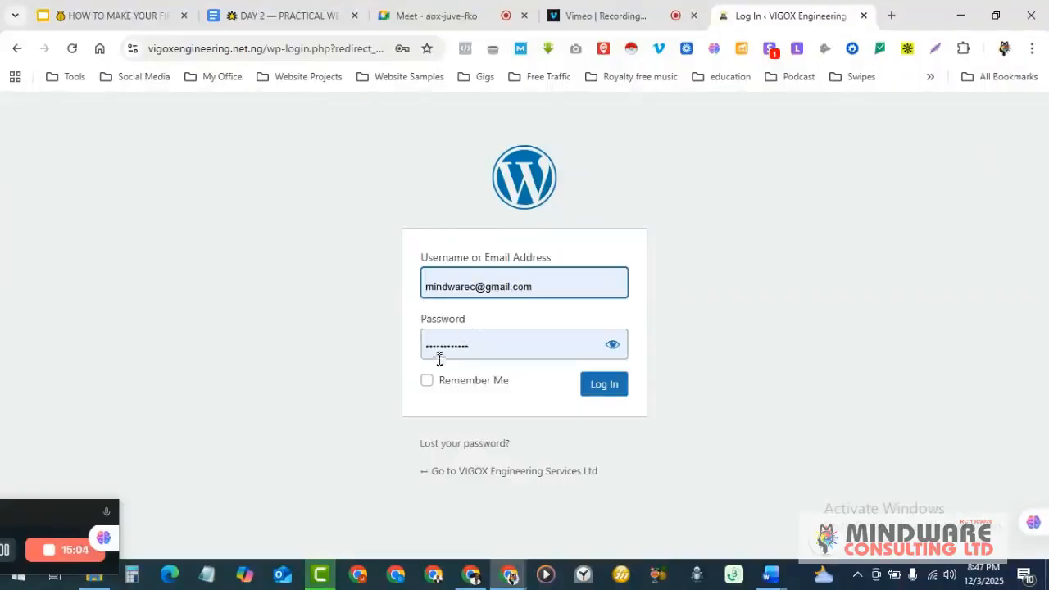
# - Log in with Remember Me ticked, confirm the admin email is correct, and close the Camtasia tab
pyautogui.click(427, 382)
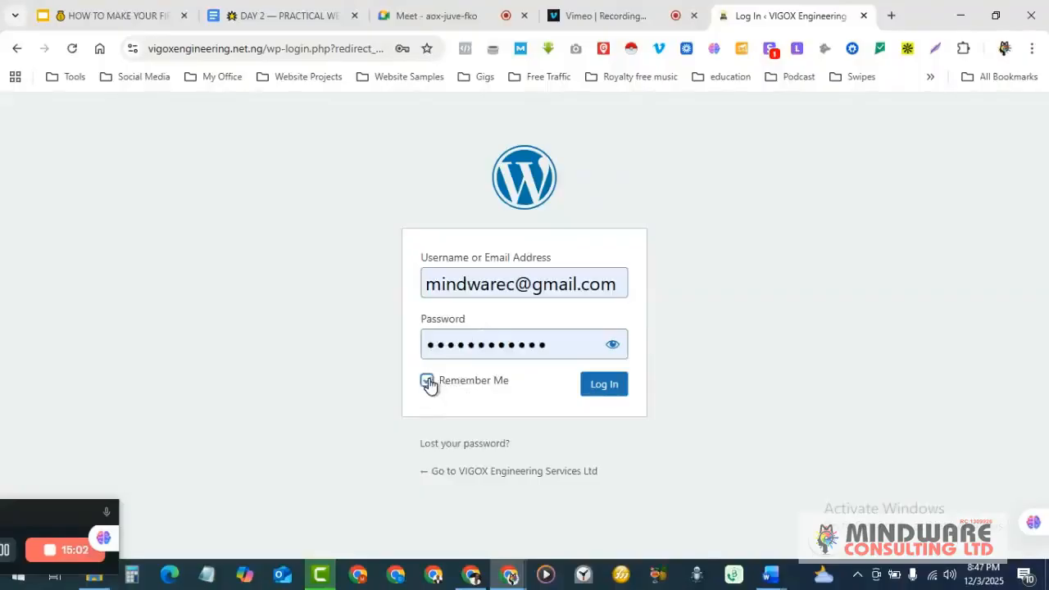
pyautogui.click(604, 386)
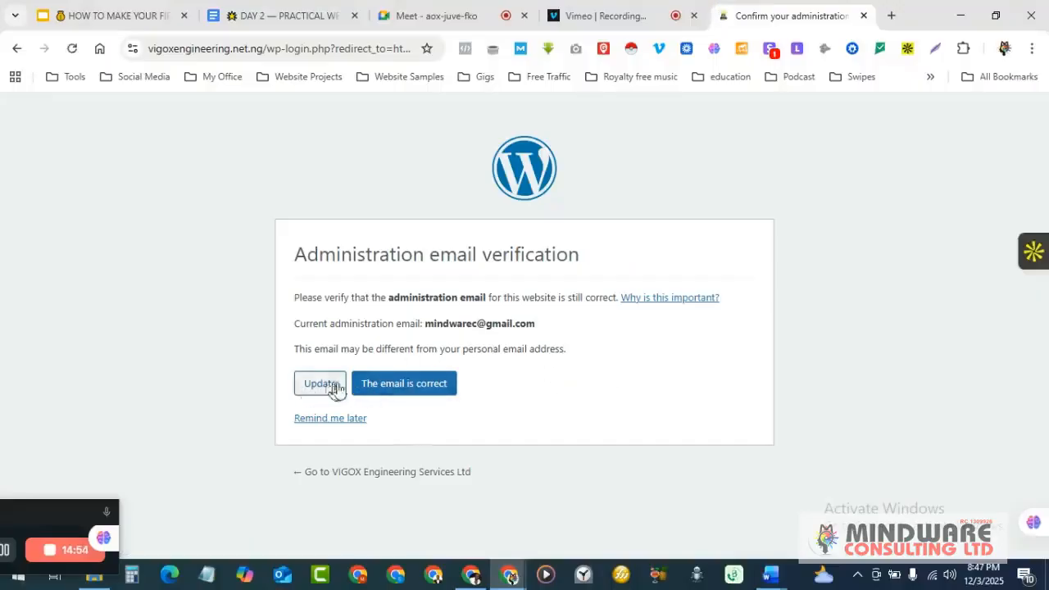
pyautogui.click(400, 387)
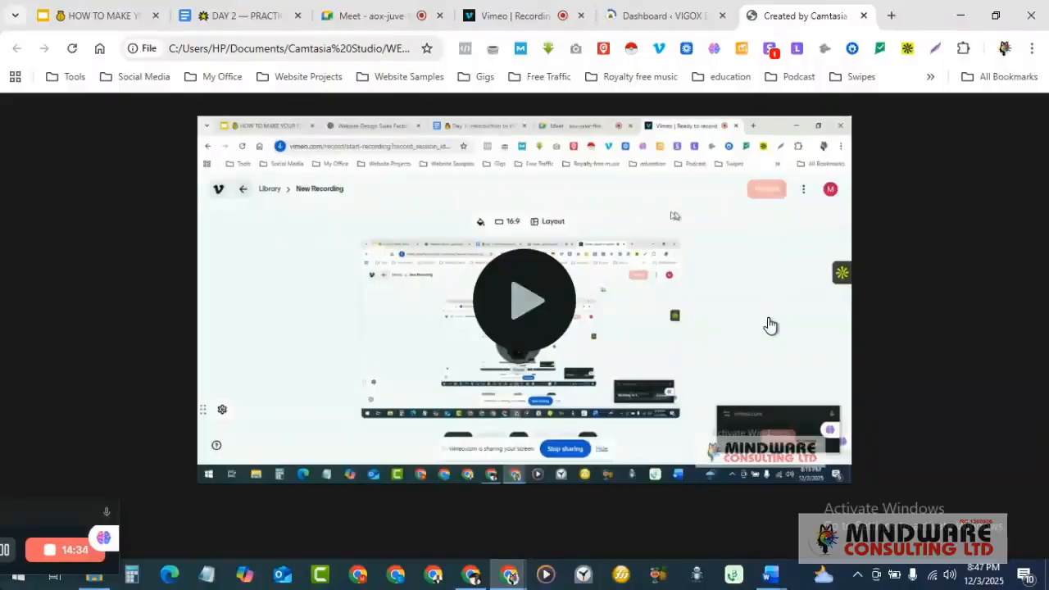
pyautogui.click(865, 16)
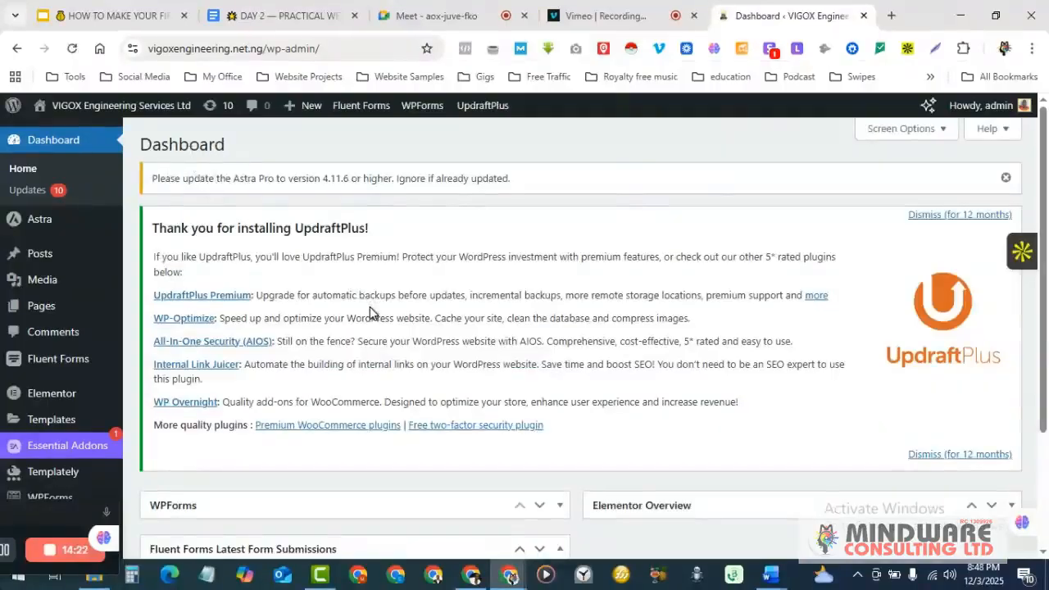
# - Look over the VIGOX Dashboard and its sidebar menus, then switch to the DAY 2 document
pyautogui.scroll(-2, 370, 312)
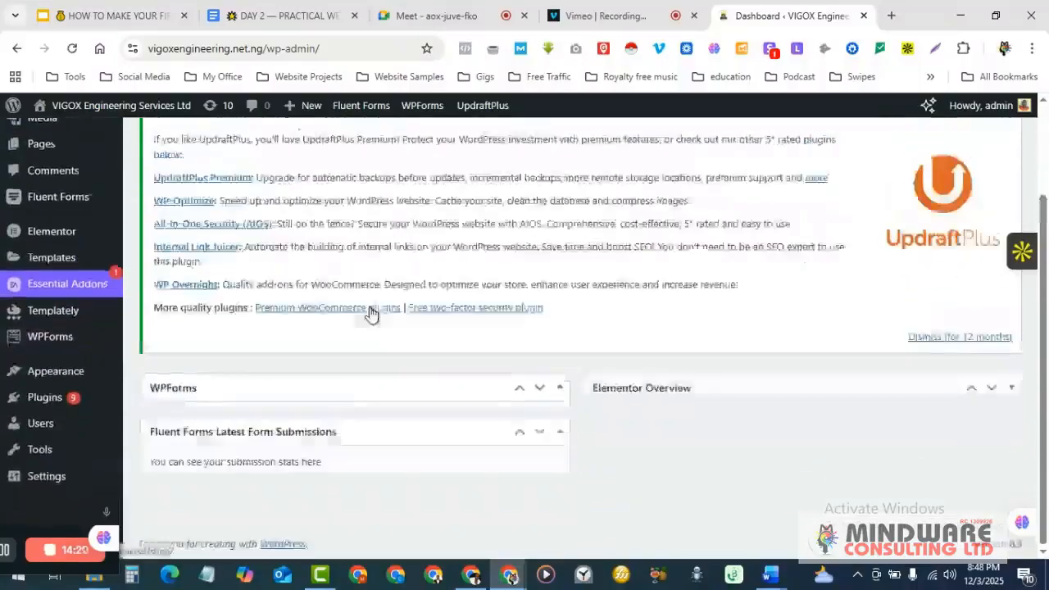
pyautogui.scroll(2, 370, 312)
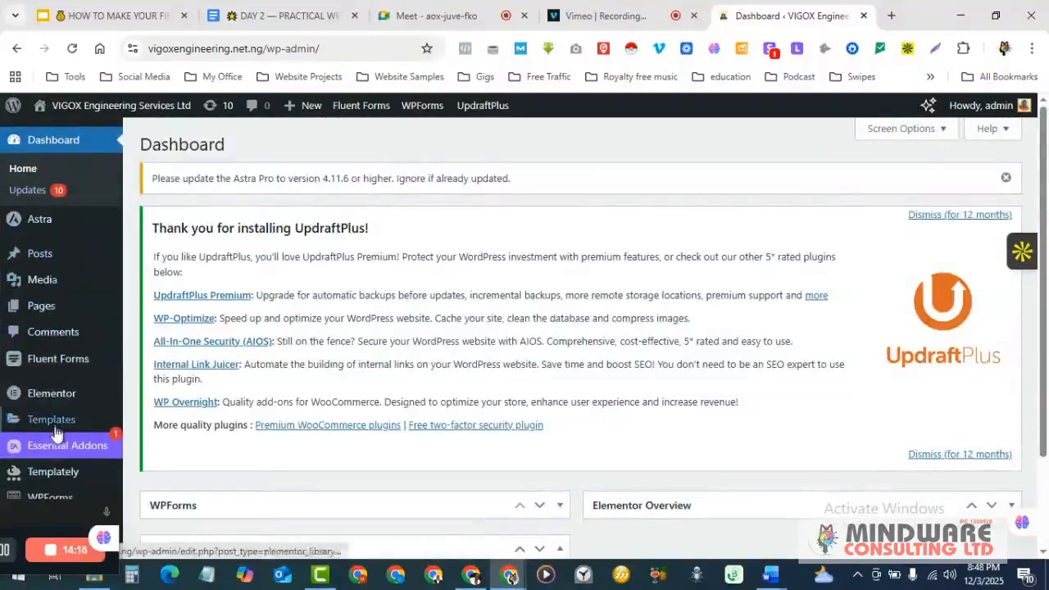
pyautogui.scroll(-3, 62, 483)
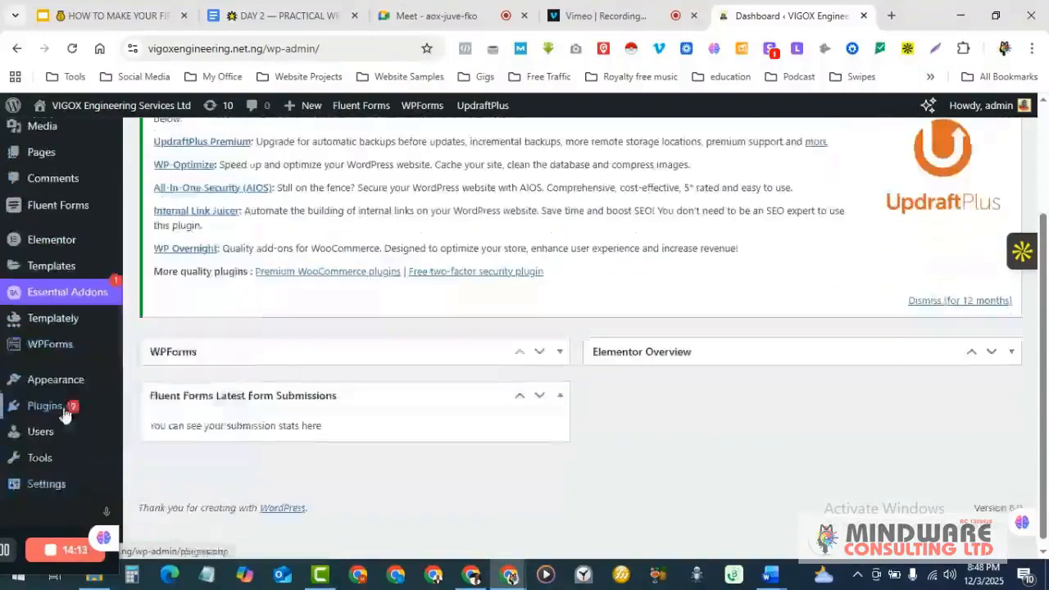
pyautogui.scroll(3, 65, 416)
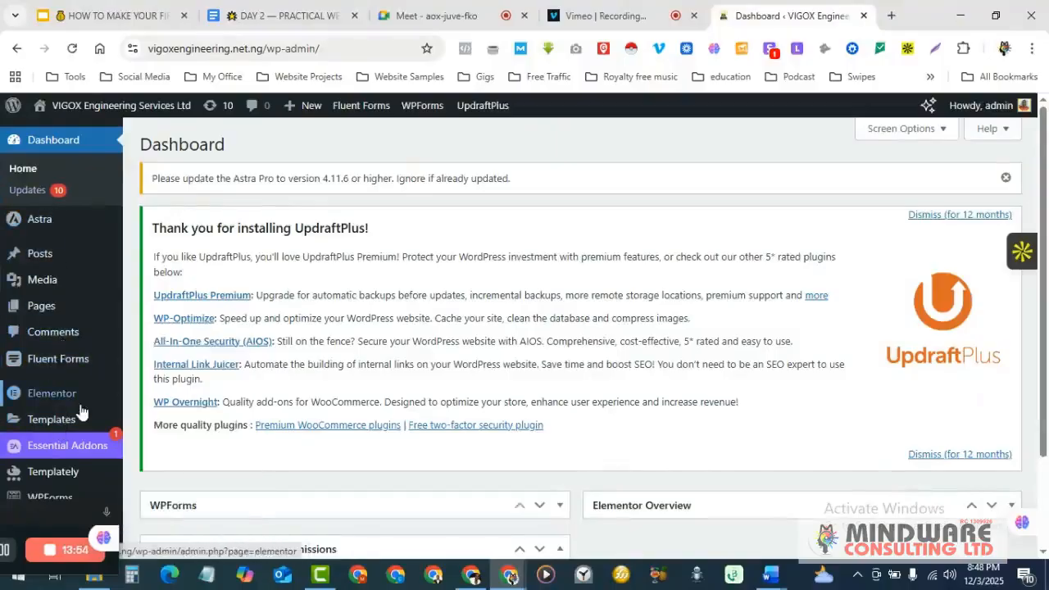
pyautogui.moveTo(80, 407)
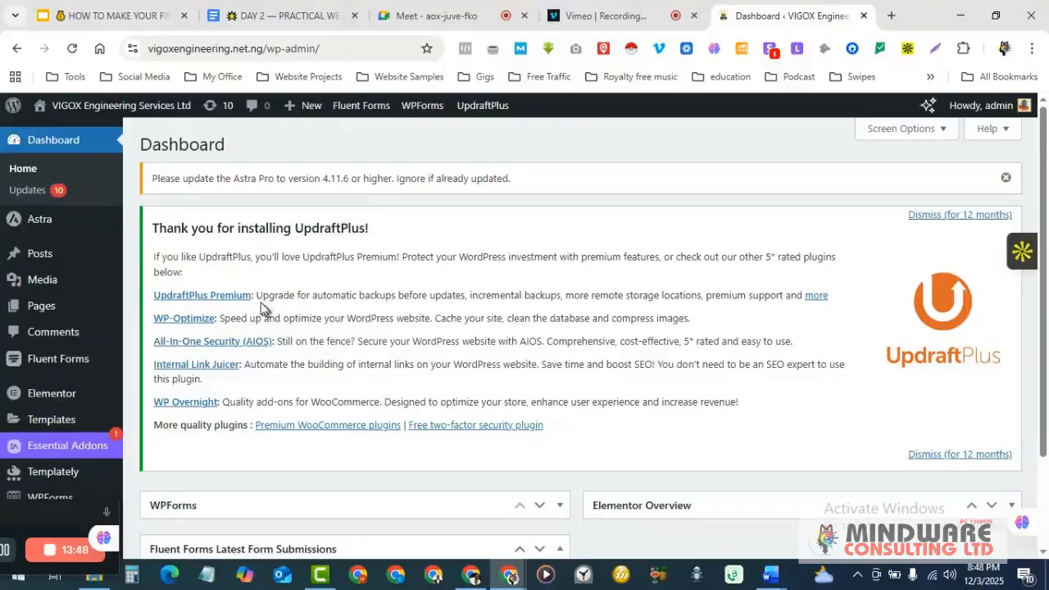
pyautogui.scroll(-3, 525, 289)
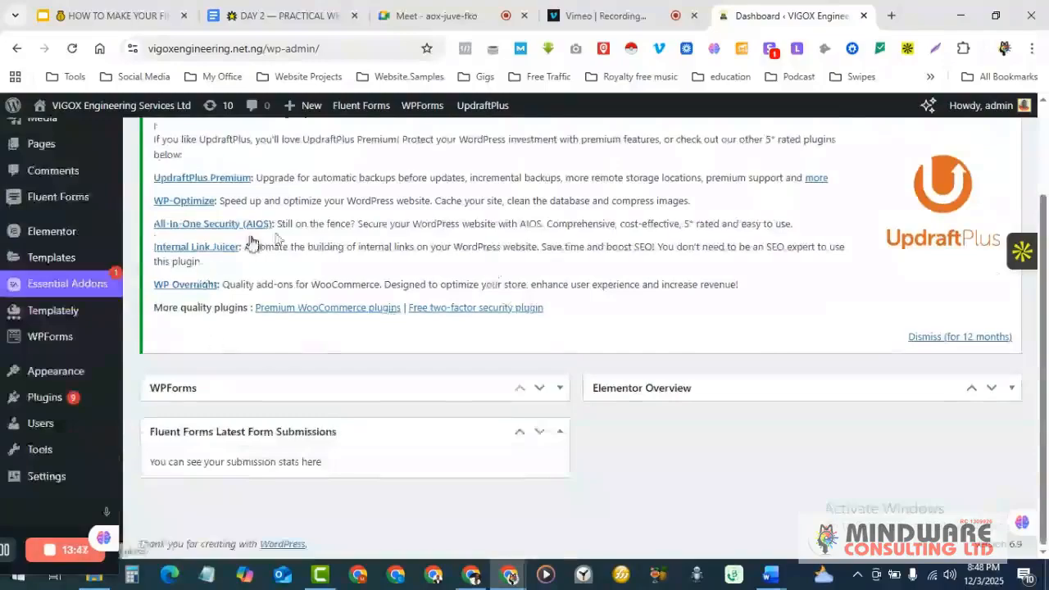
pyautogui.scroll(3, 546, 336)
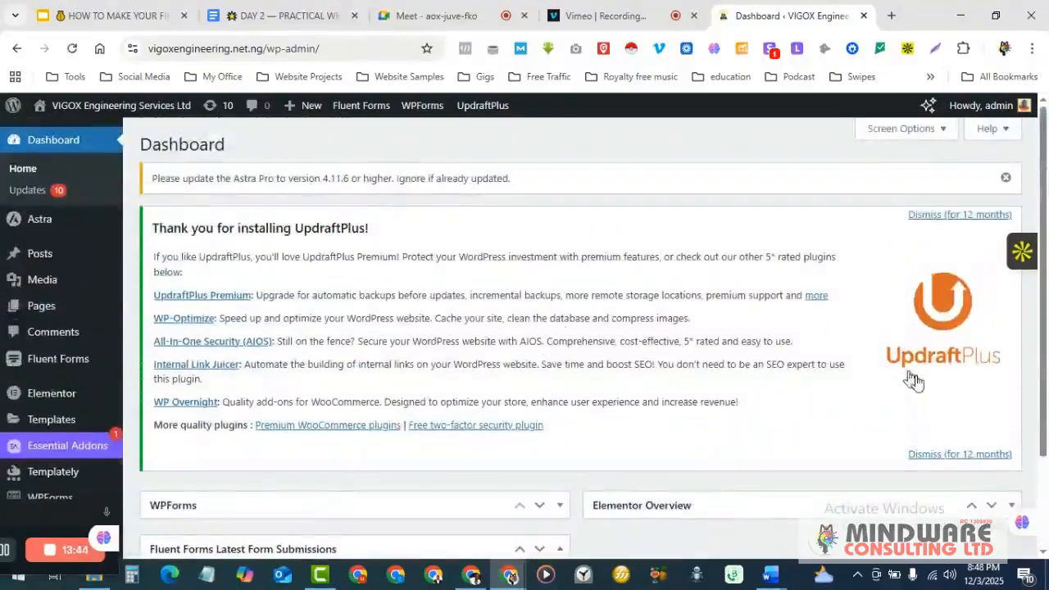
pyautogui.scroll(-2, 587, 369)
pyautogui.scroll(-1, 584, 363)
pyautogui.scroll(3, 584, 362)
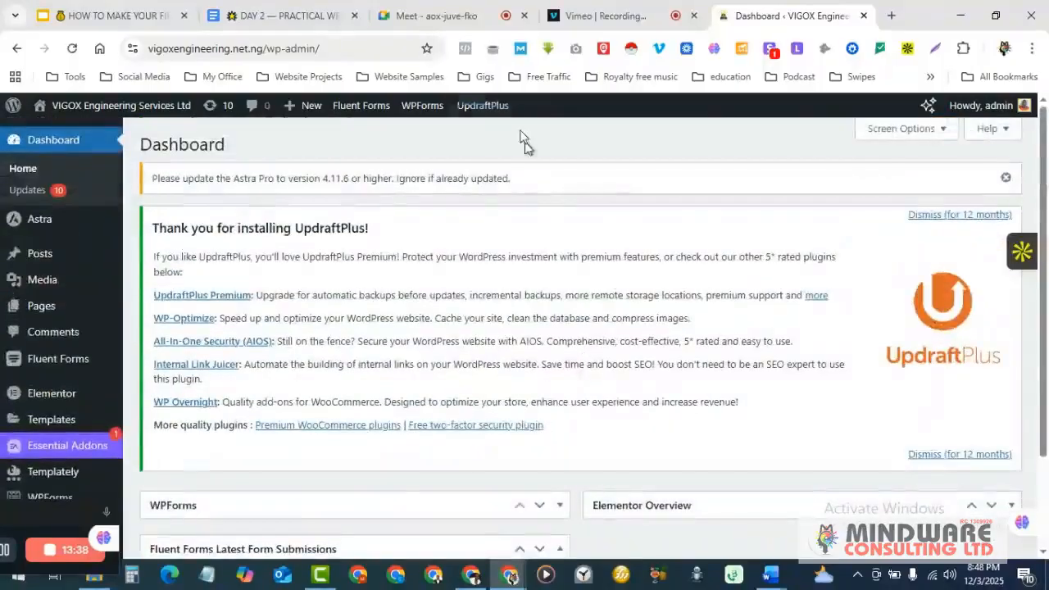
pyautogui.click(293, 10)
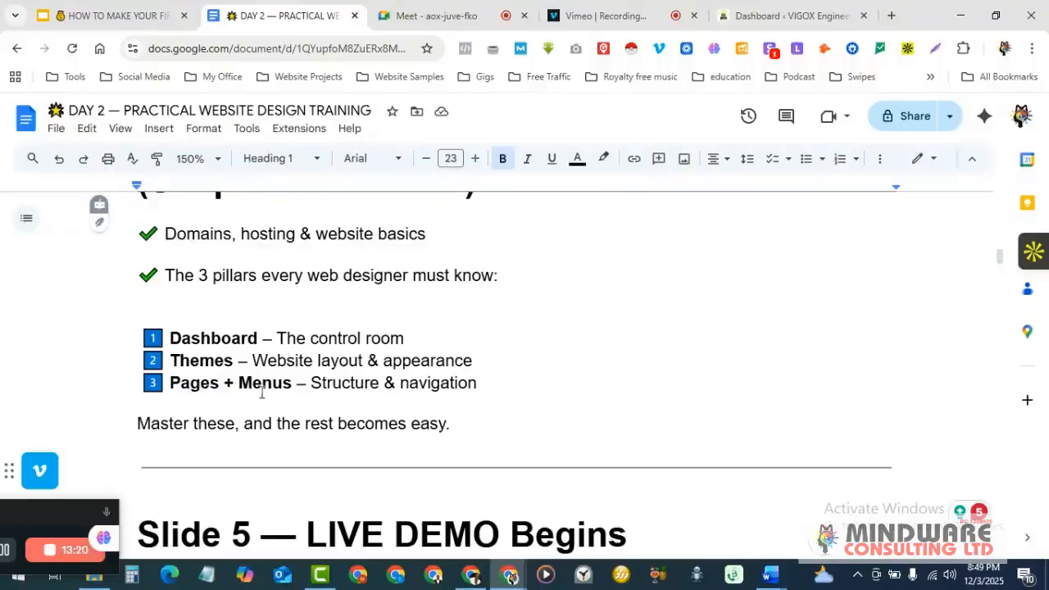
# - Return to the WordPress tab and reload the Dashboard home from the admin sidebar
pyautogui.click(777, 8)
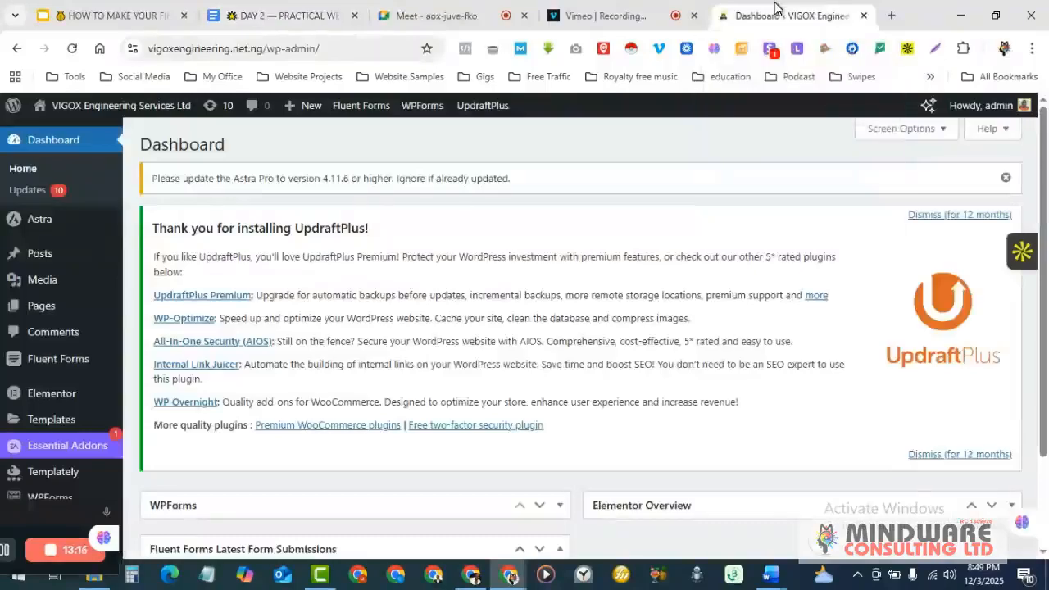
pyautogui.moveTo(78, 305)
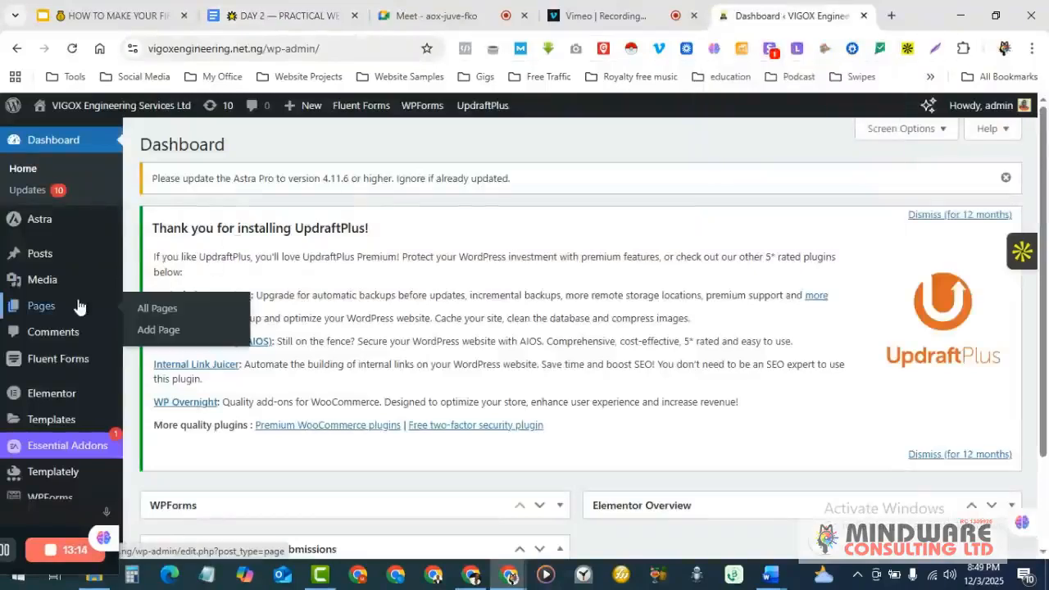
pyautogui.click(30, 172)
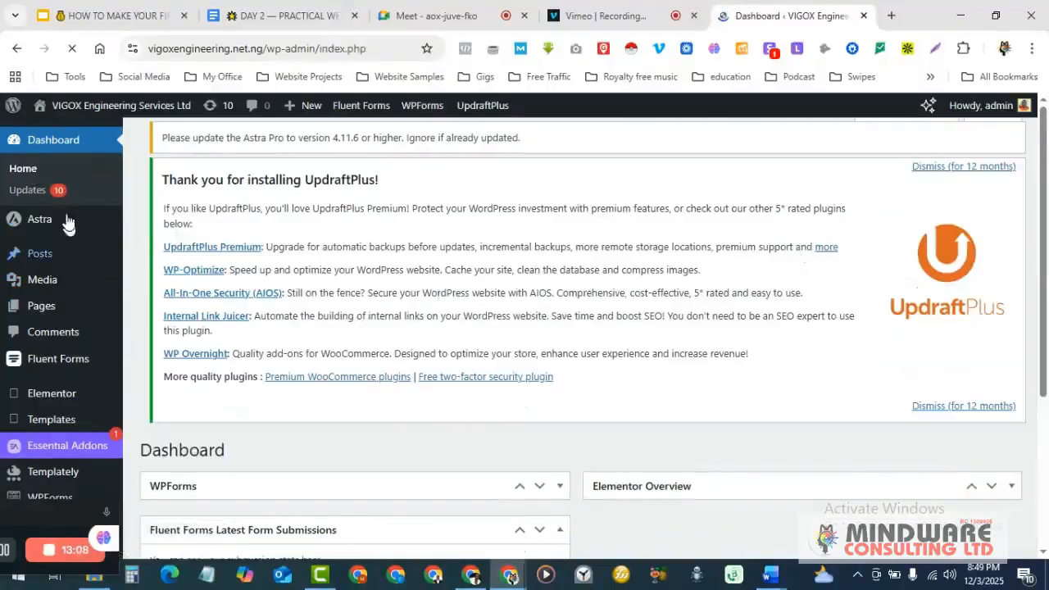
pyautogui.scroll(-2, 166, 371)
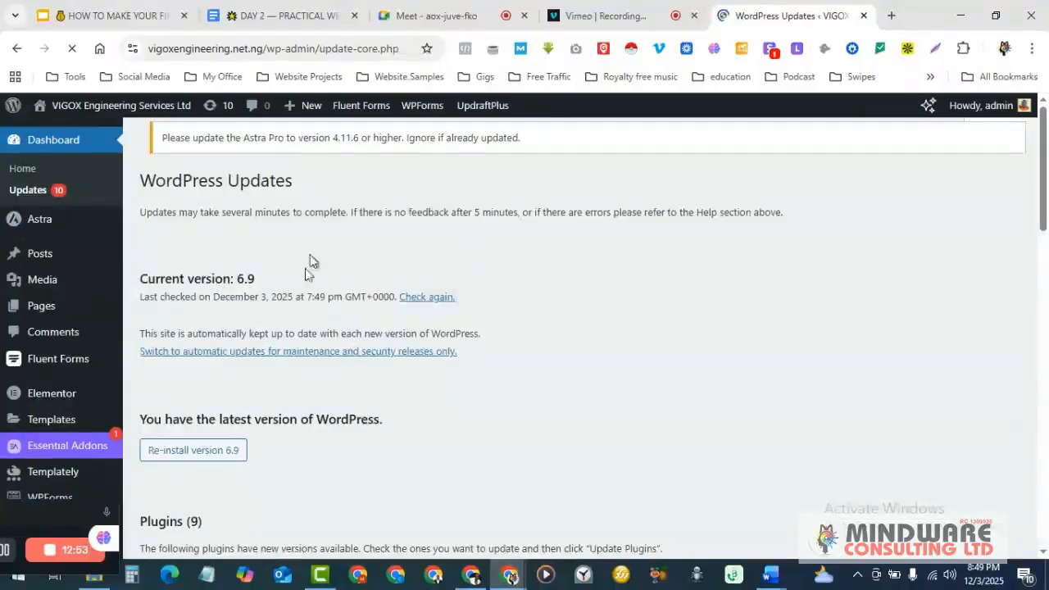
pyautogui.scroll(-5, 358, 259)
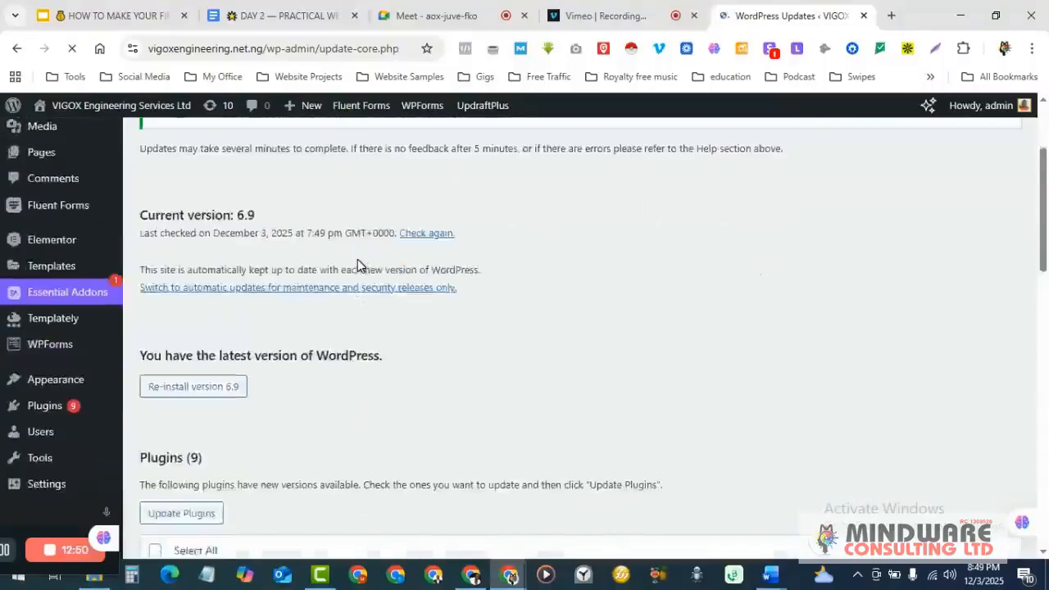
pyautogui.scroll(-2, 358, 259)
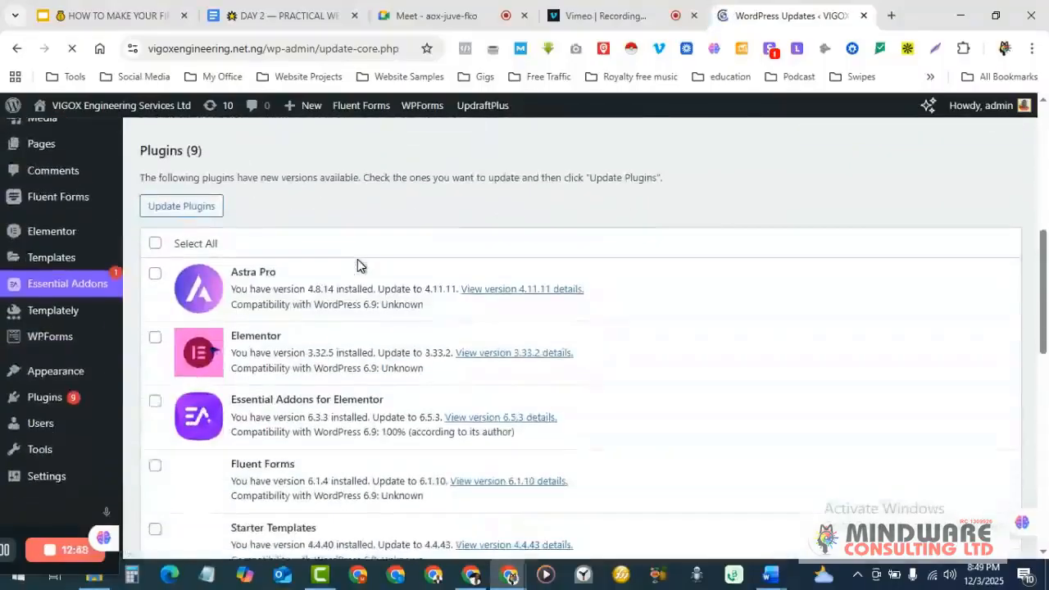
pyautogui.scroll(-1, 357, 265)
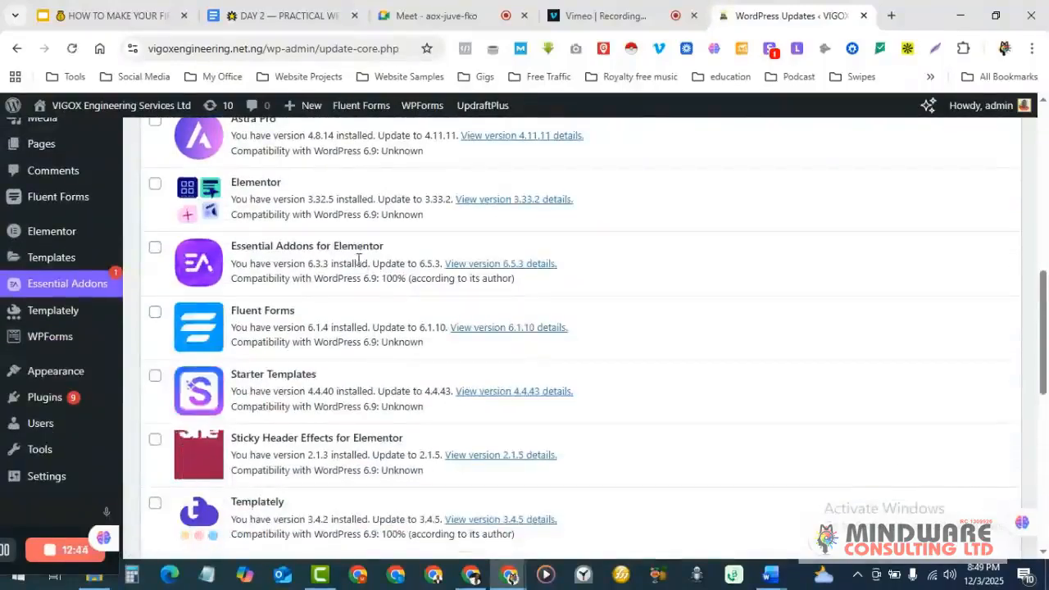
pyautogui.scroll(2, 359, 259)
pyautogui.scroll(2, 357, 265)
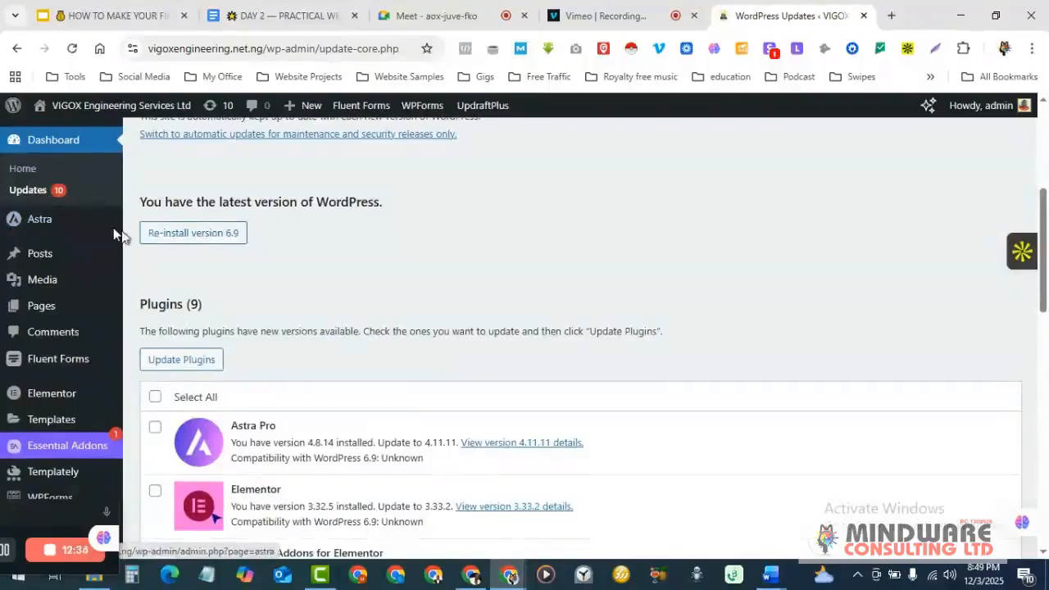
pyautogui.scroll(-3, 403, 360)
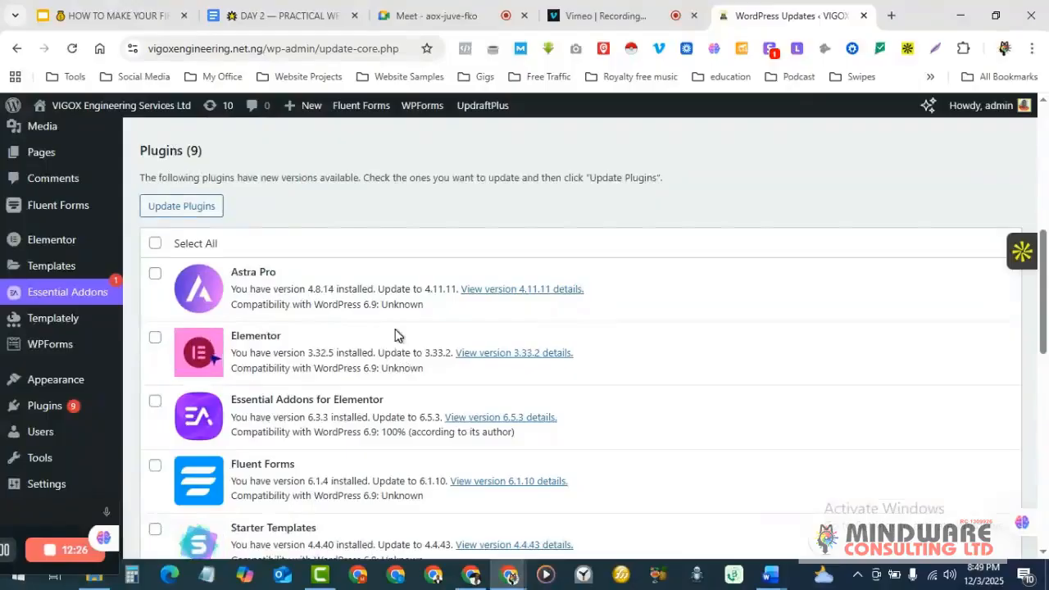
pyautogui.scroll(-1, 395, 335)
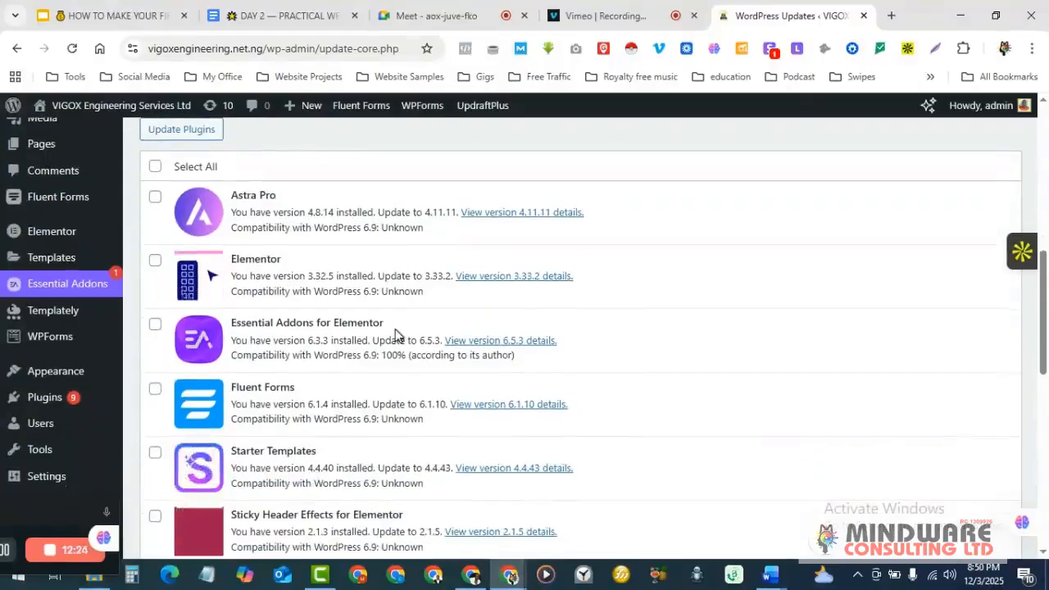
pyautogui.scroll(-1, 394, 334)
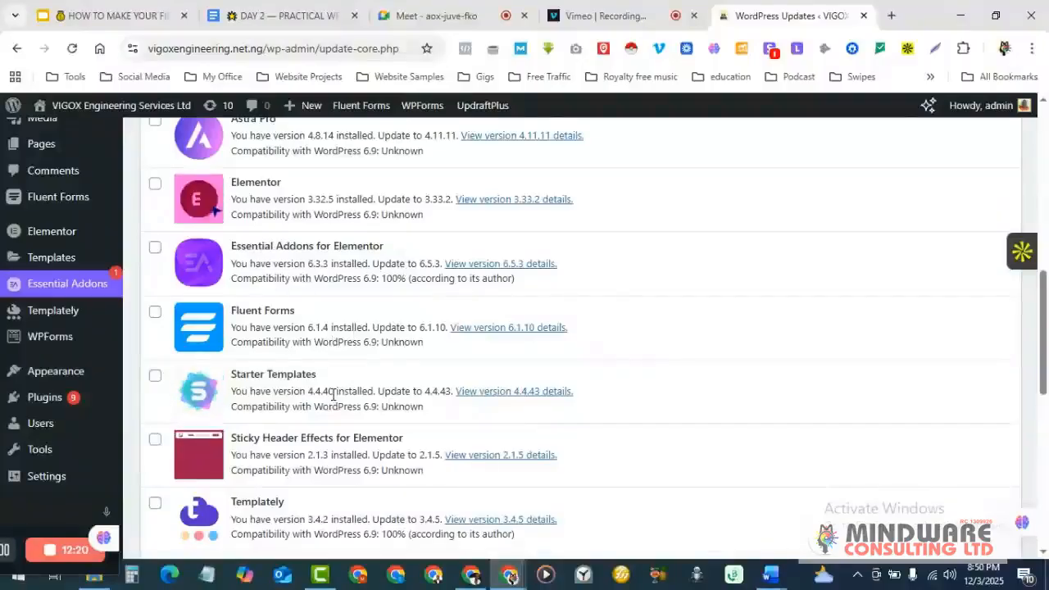
pyautogui.scroll(-2, 333, 396)
pyautogui.scroll(-3, 332, 400)
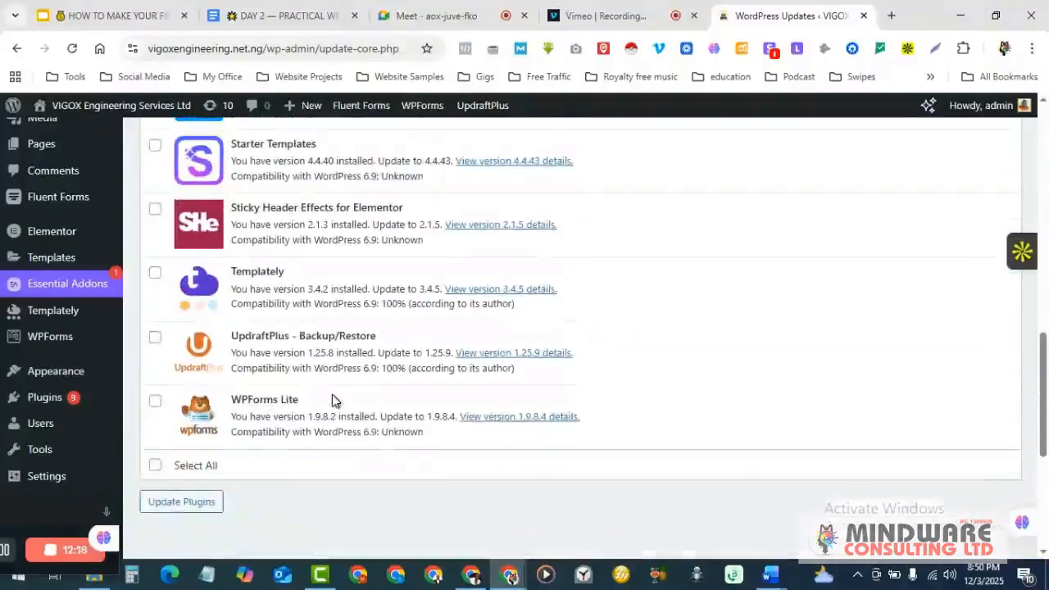
pyautogui.scroll(2, 332, 400)
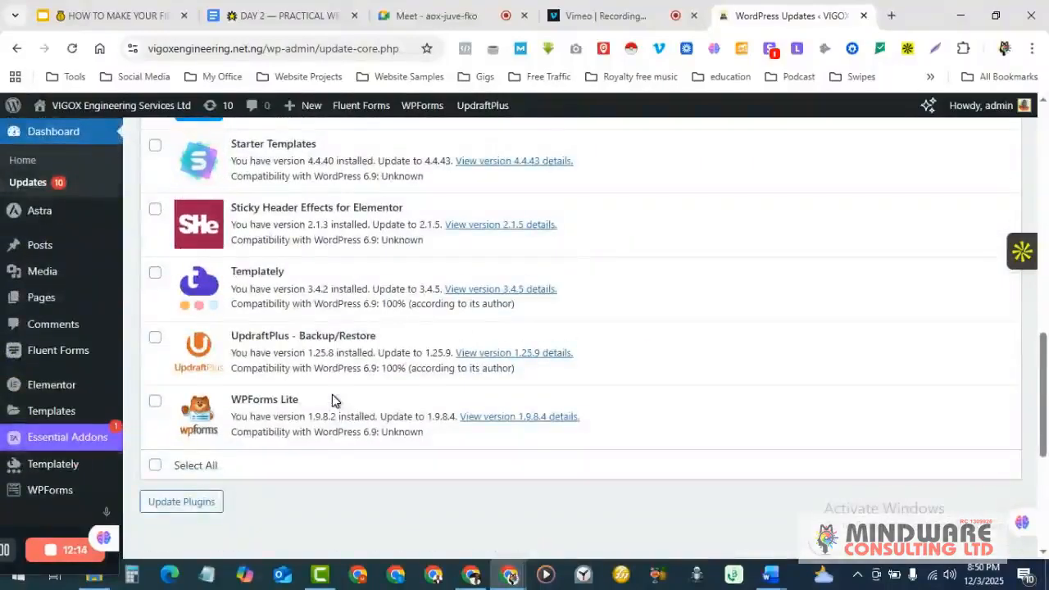
pyautogui.scroll(1, 332, 400)
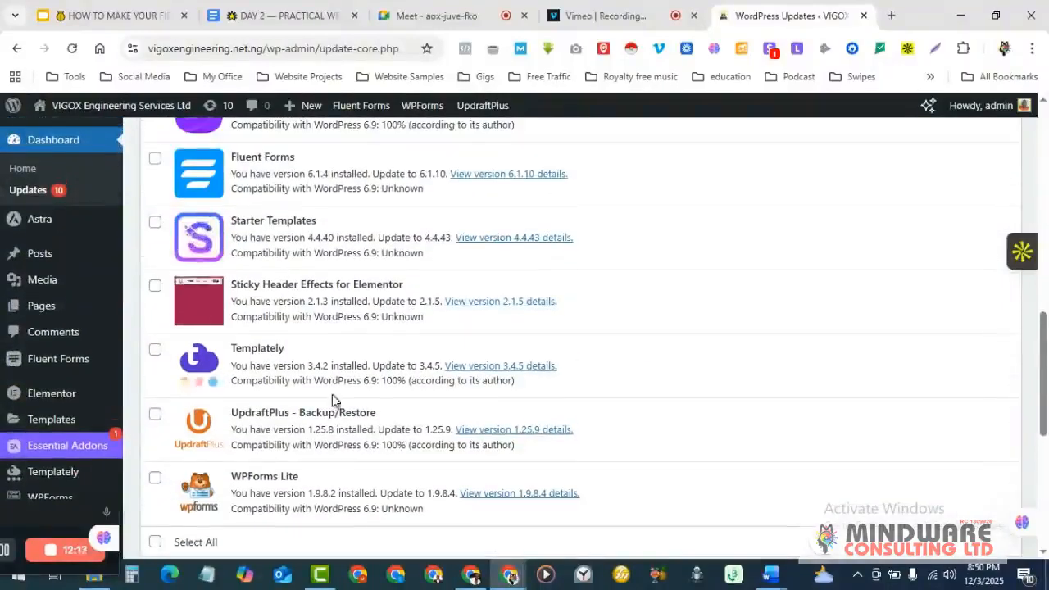
pyautogui.scroll(-1, 368, 399)
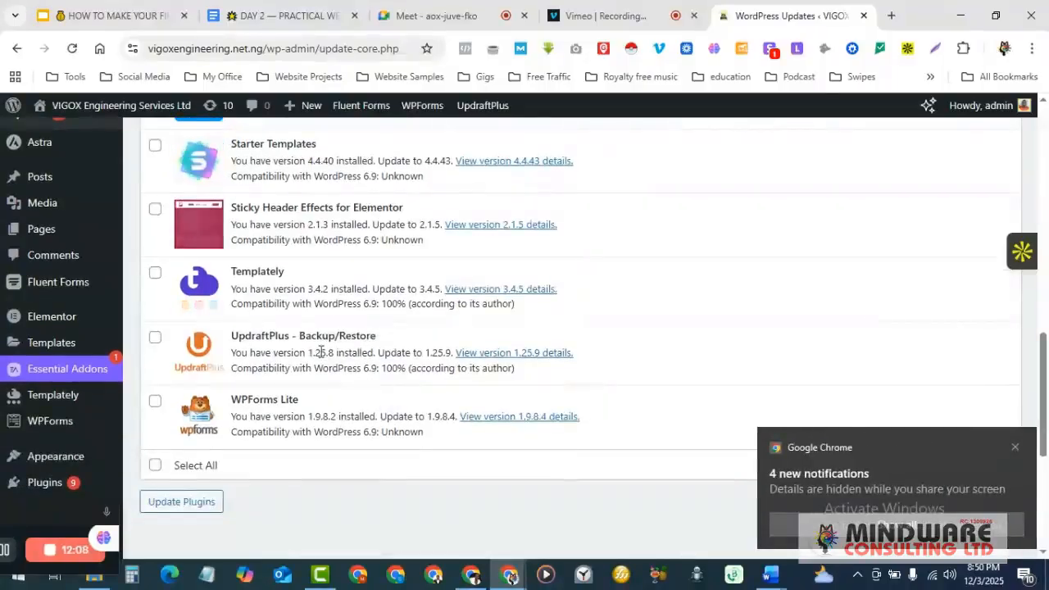
pyautogui.scroll(1, 321, 356)
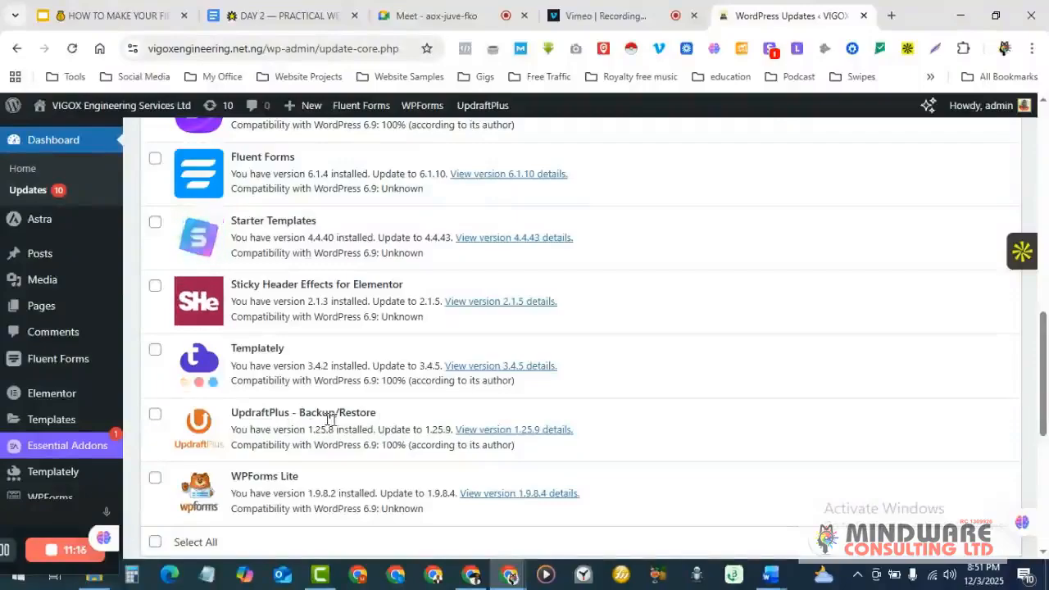
pyautogui.scroll(-1, 211, 374)
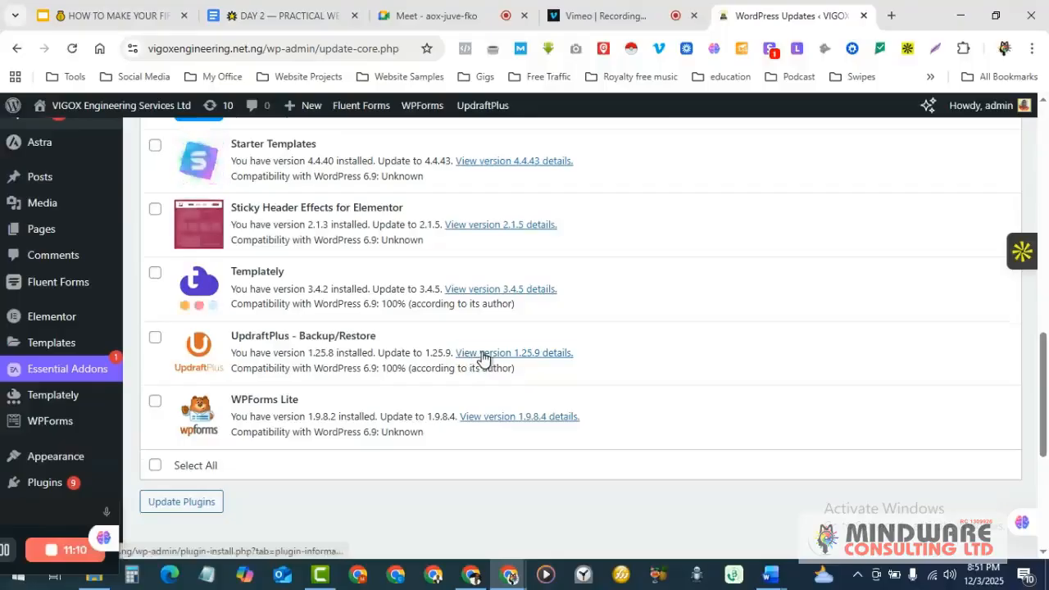
# - Read the UpdraftPlus 1.25.9 release details and changelog
pyautogui.click(484, 354)
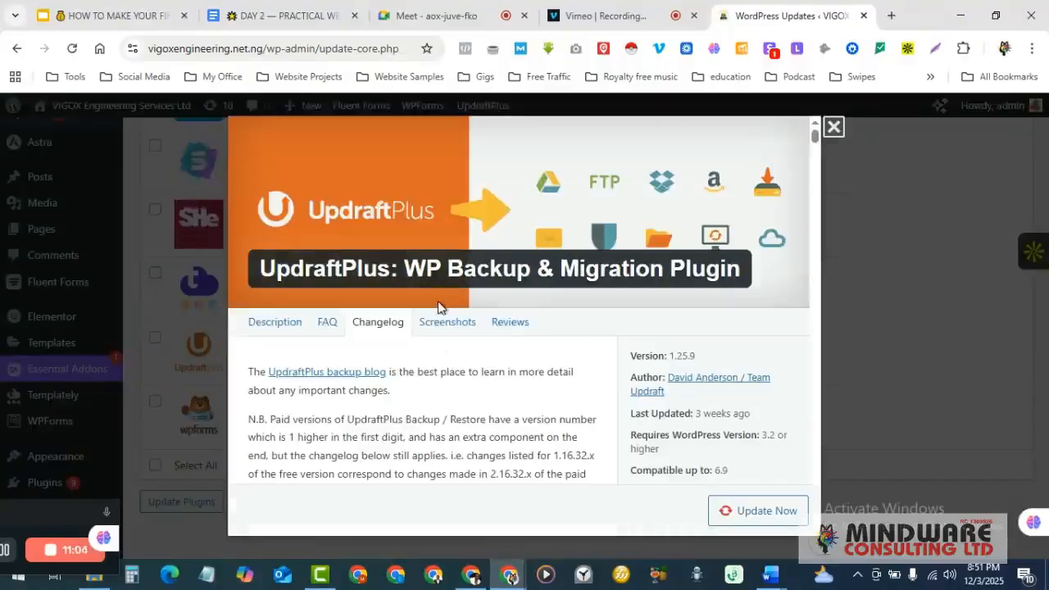
pyautogui.scroll(-3, 437, 303)
pyautogui.scroll(-10, 438, 308)
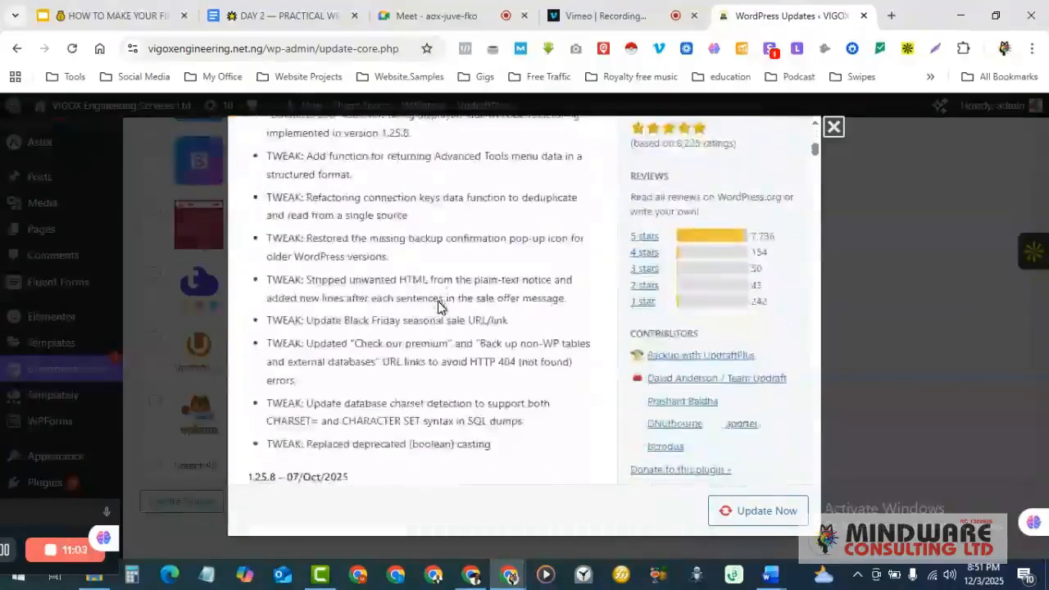
pyautogui.scroll(-10, 439, 303)
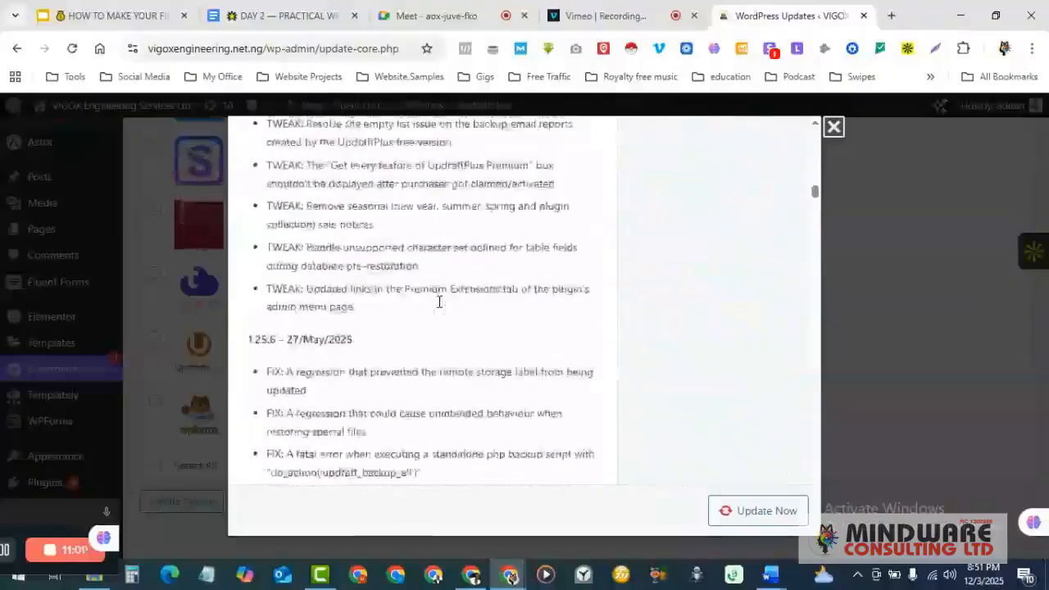
pyautogui.scroll(-12, 440, 303)
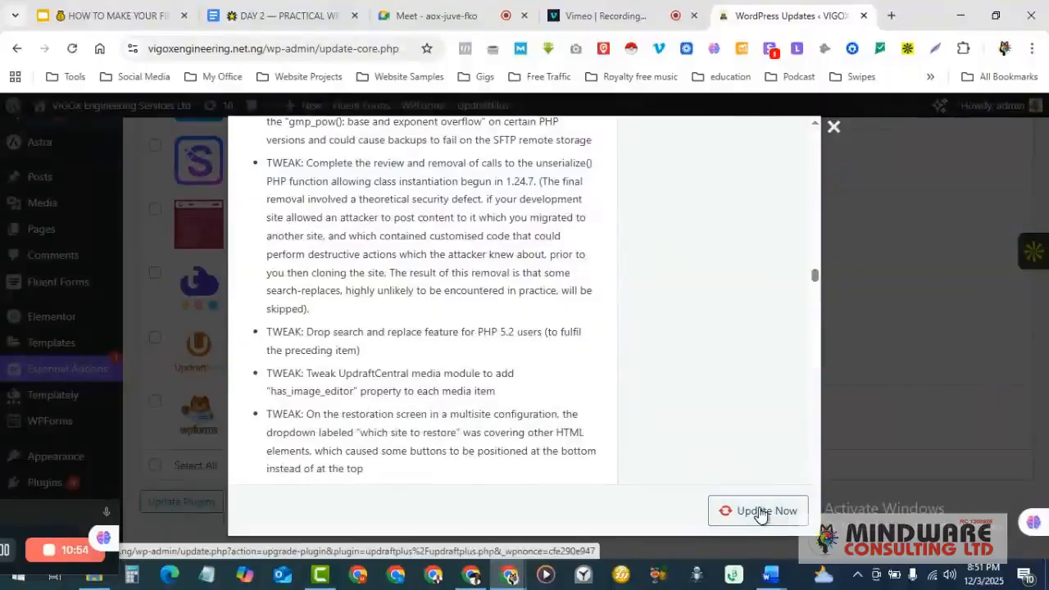
# - Update UpdraftPlus to 1.25.9 and review the details until the update finishes
pyautogui.click(761, 513)
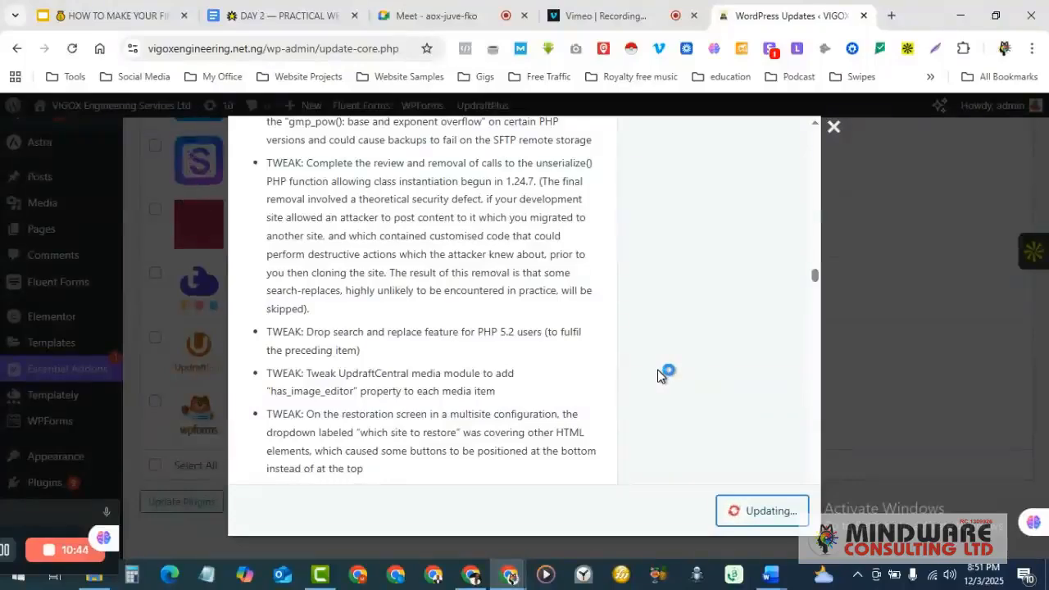
pyautogui.scroll(1, 663, 376)
pyautogui.scroll(-8, 662, 376)
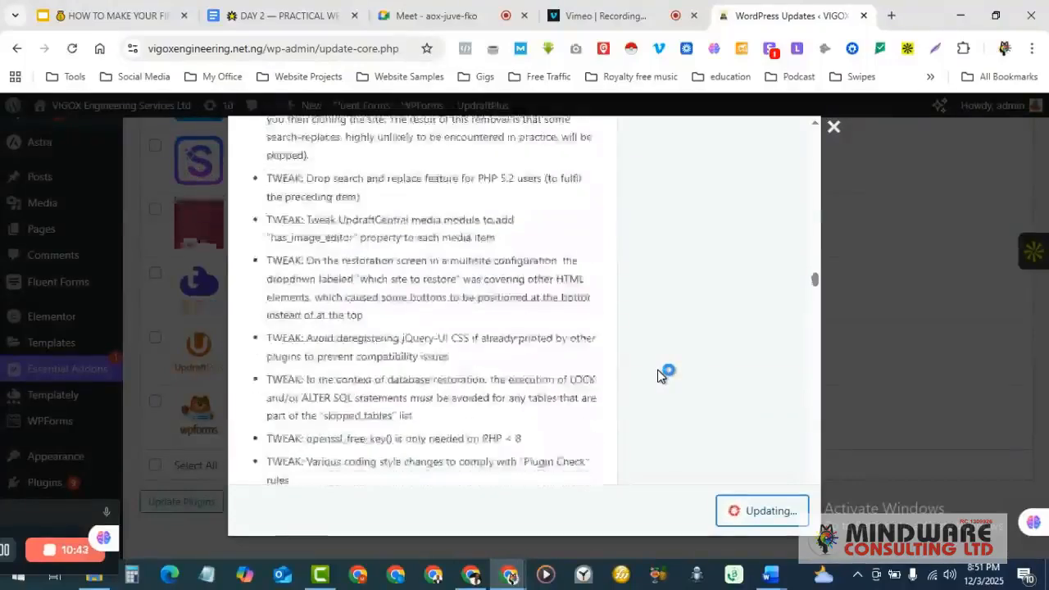
pyautogui.scroll(-10, 658, 370)
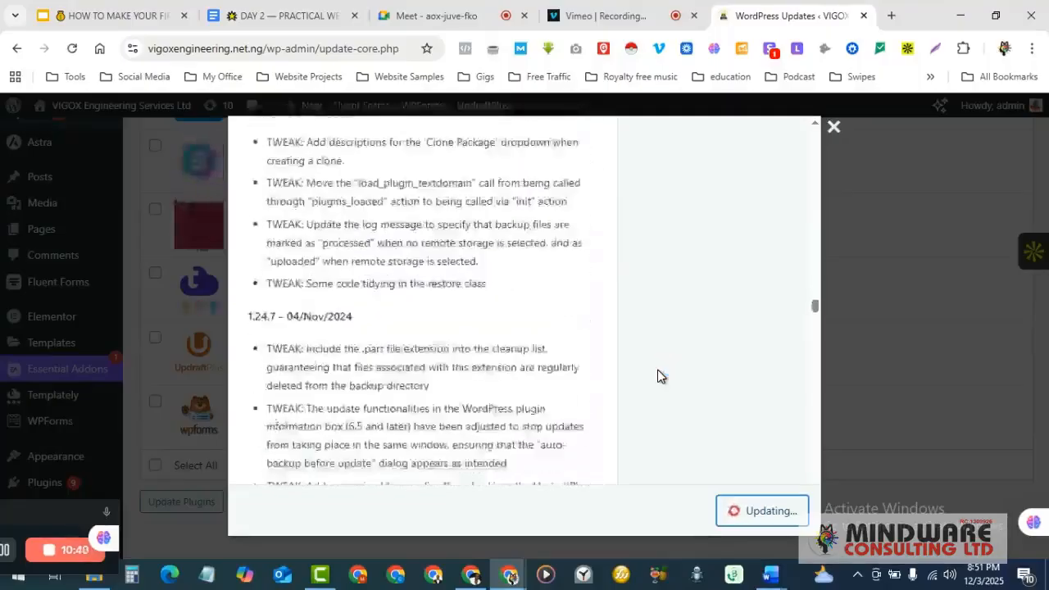
pyautogui.scroll(-3, 658, 371)
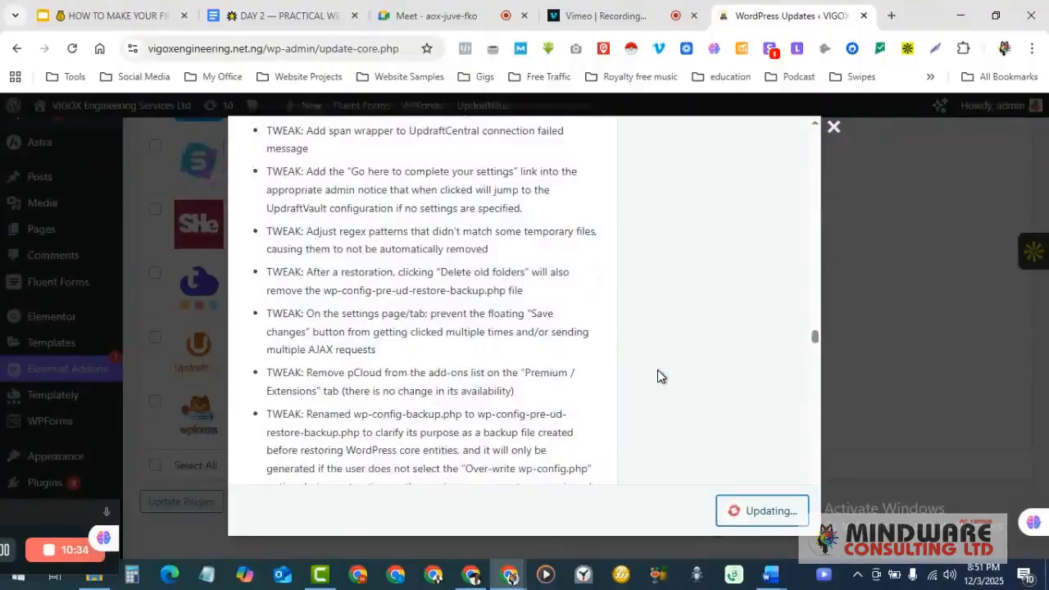
pyautogui.scroll(-3, 658, 371)
pyautogui.scroll(10, 659, 370)
pyautogui.scroll(5, 658, 377)
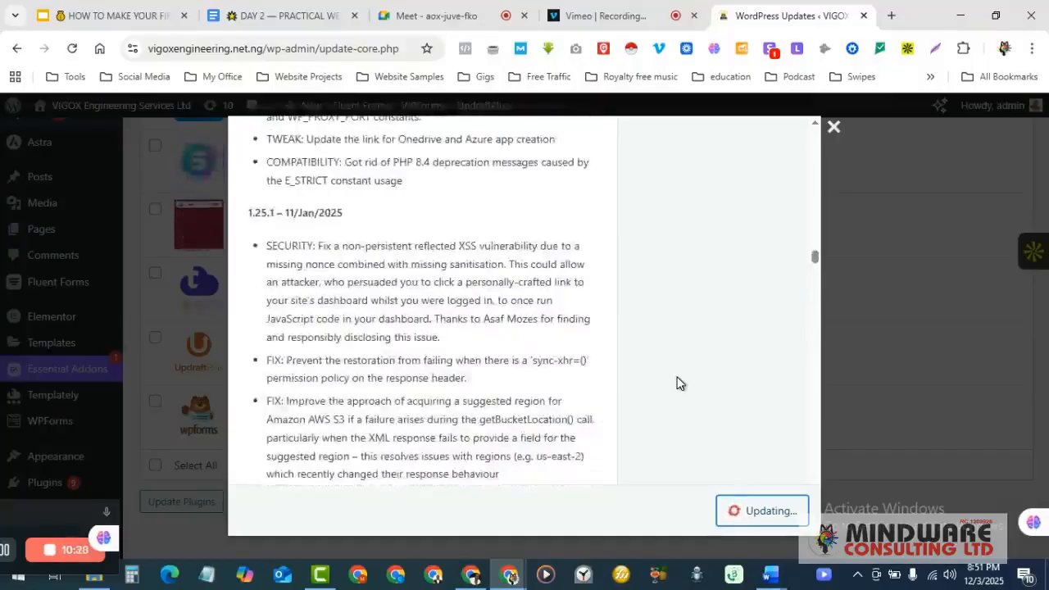
pyautogui.scroll(8, 674, 383)
pyautogui.scroll(10, 677, 383)
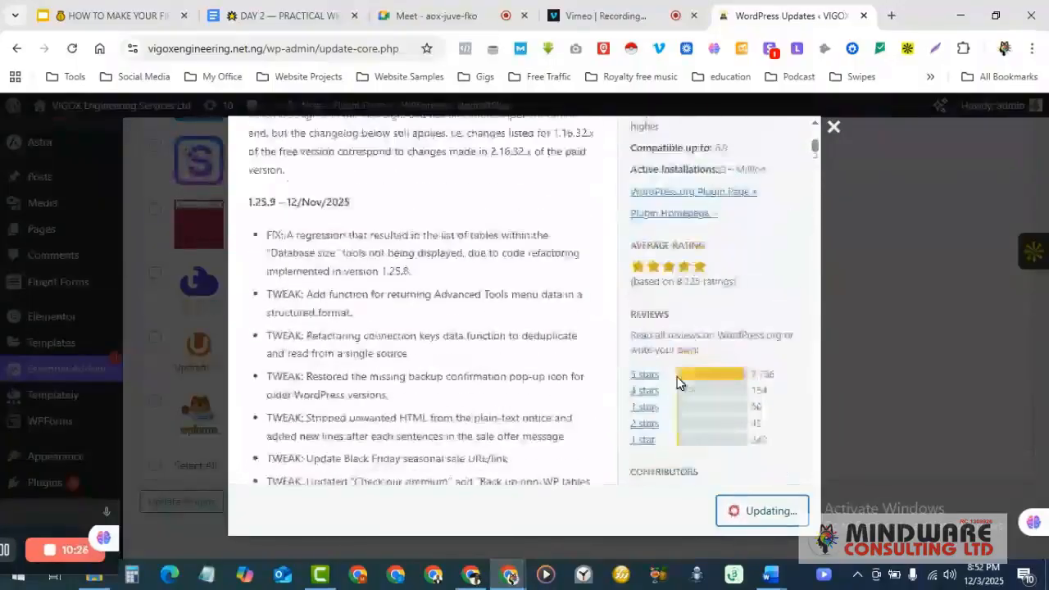
pyautogui.scroll(5, 677, 383)
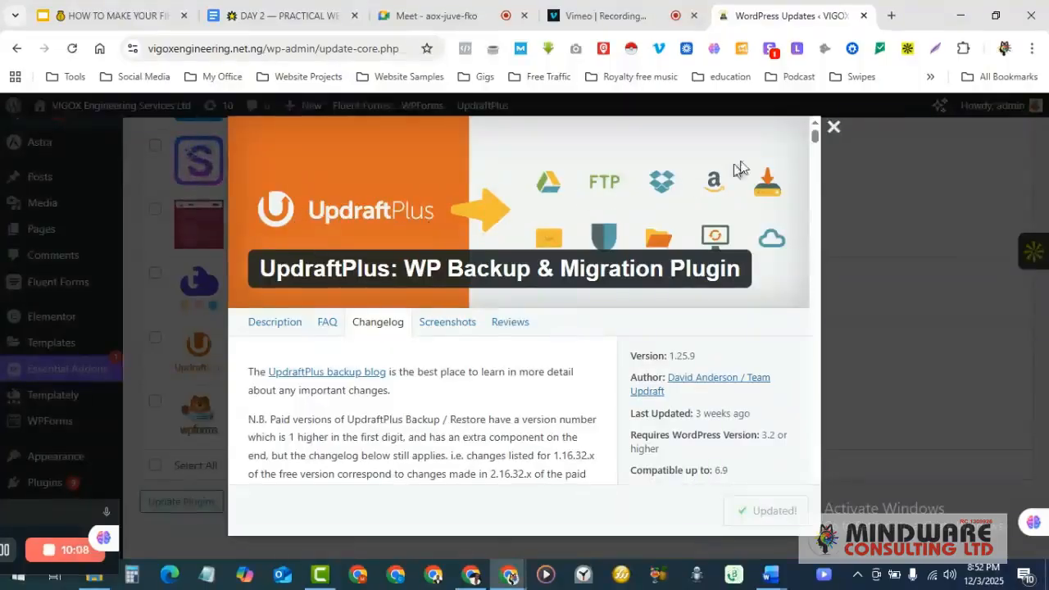
# - Close the UpdraftPlus details and scroll through the plugins listed with available updates
pyautogui.click(834, 128)
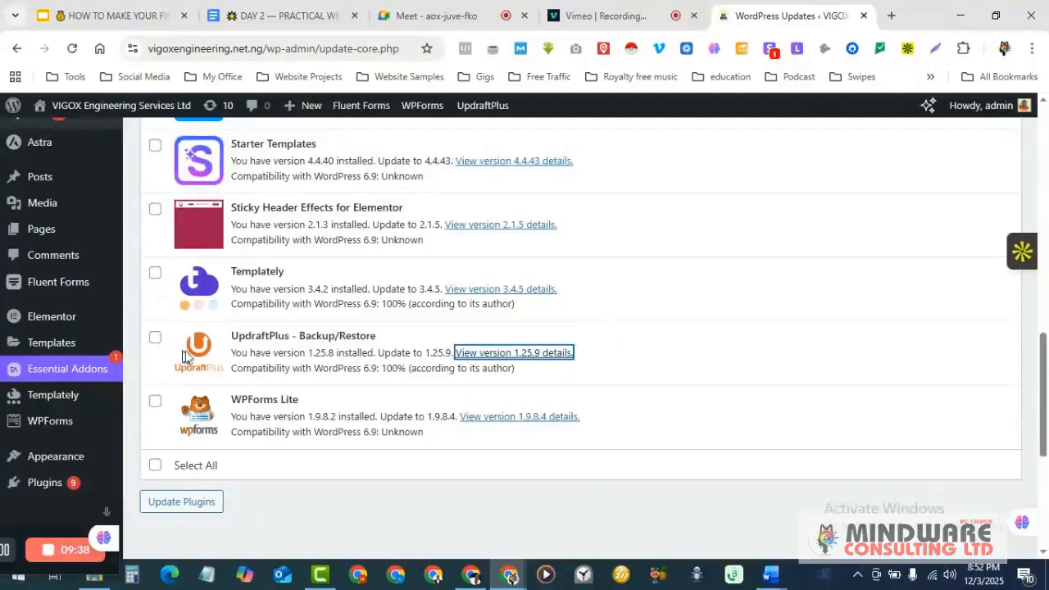
pyautogui.scroll(3, 219, 351)
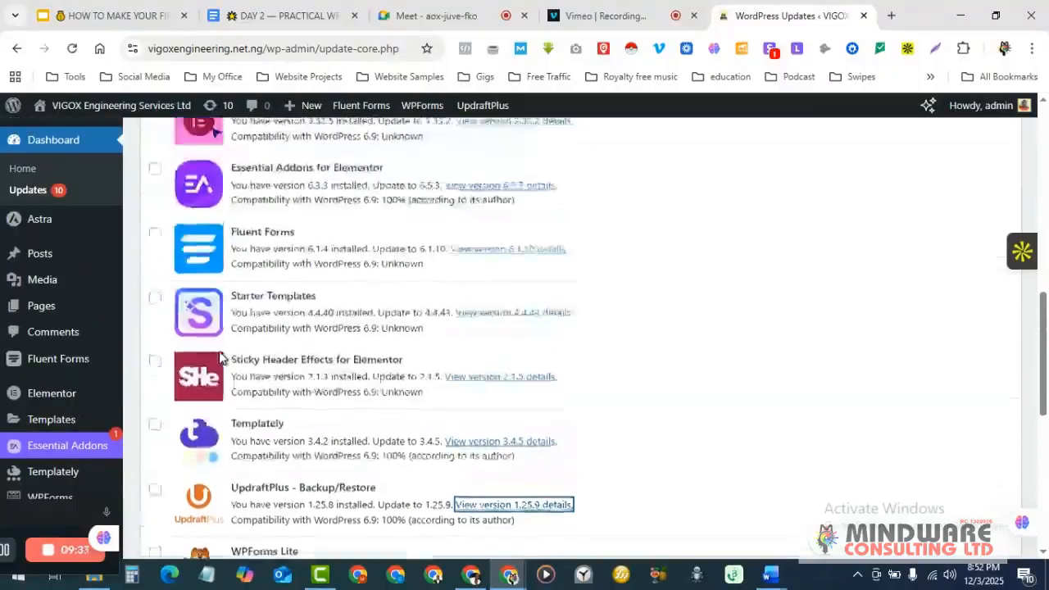
pyautogui.scroll(-3, 219, 357)
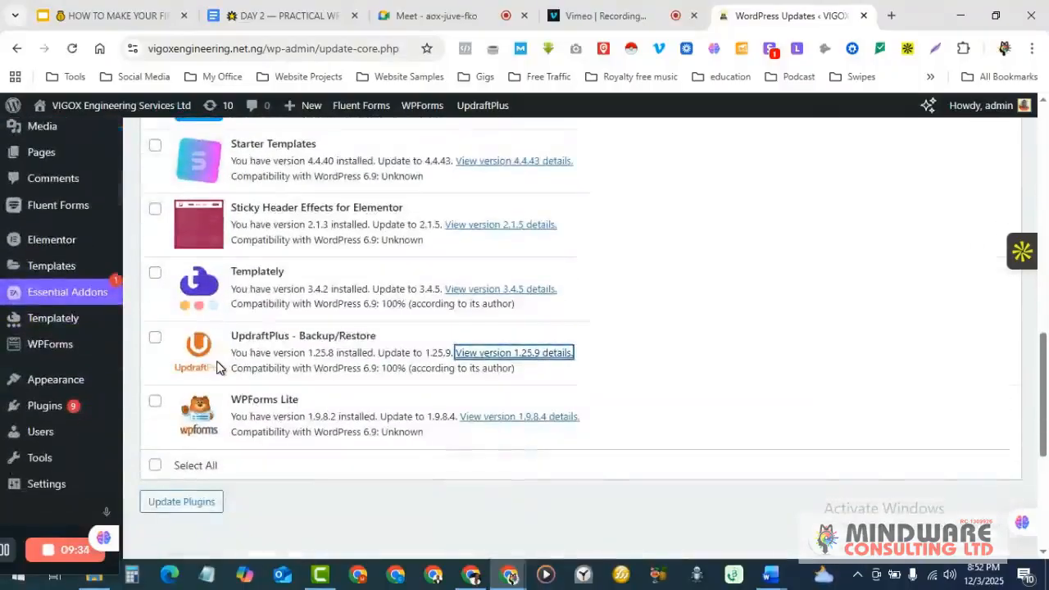
pyautogui.scroll(10, 218, 367)
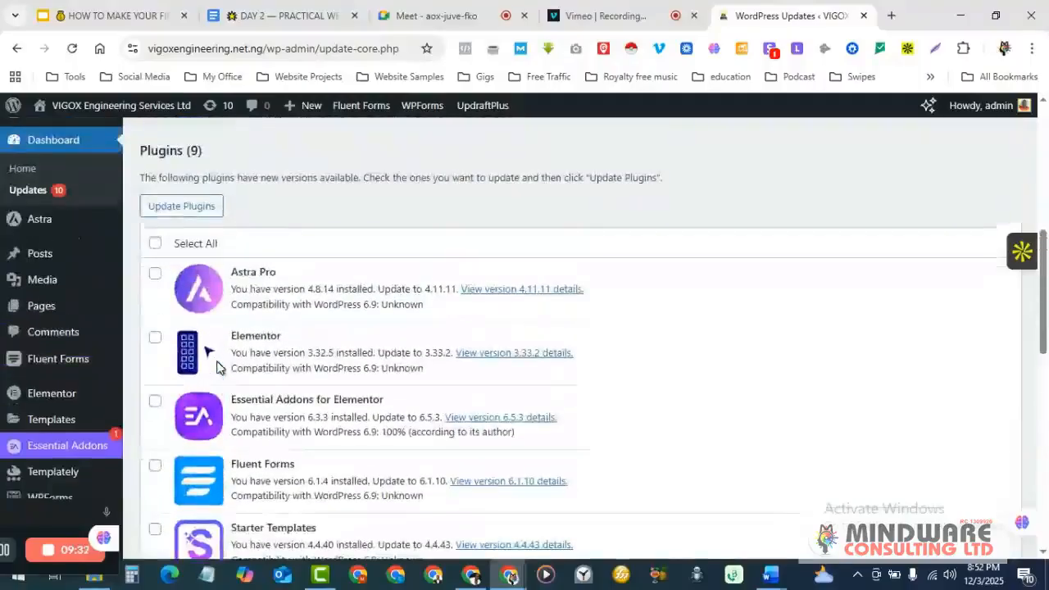
pyautogui.scroll(-7, 293, 298)
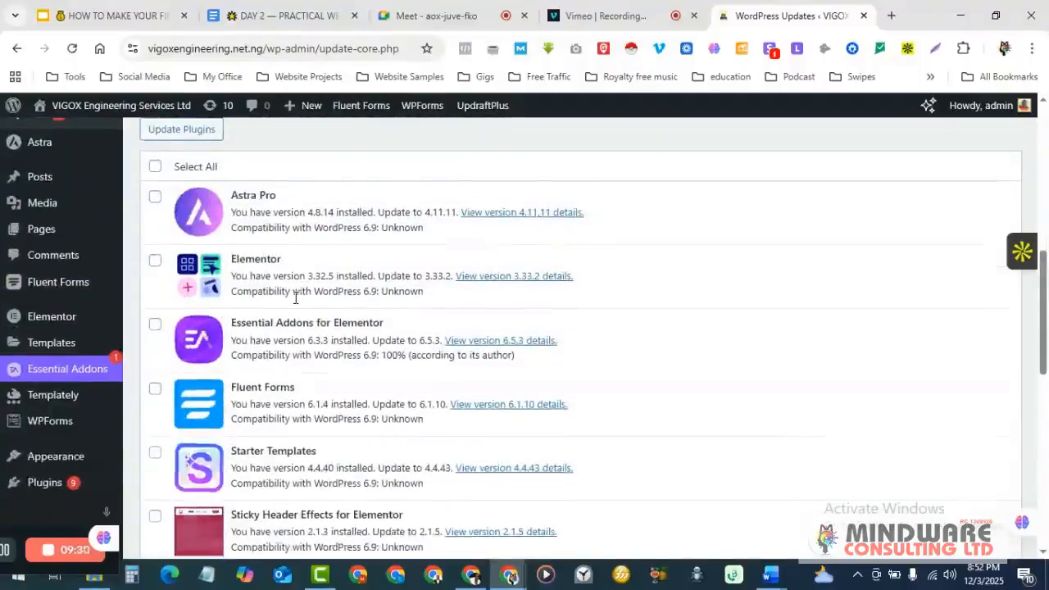
pyautogui.scroll(-8, 295, 297)
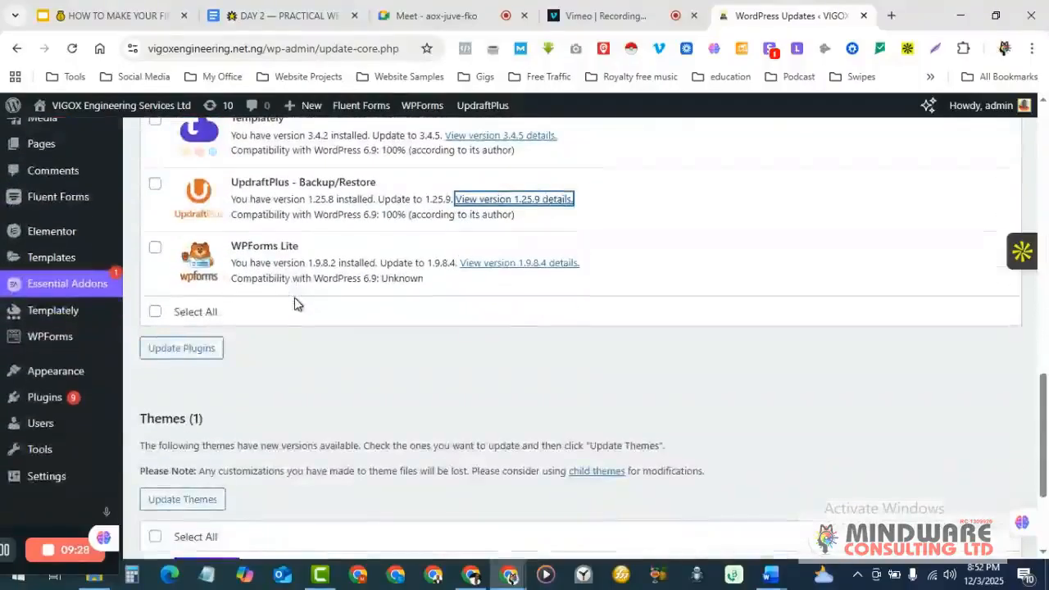
pyautogui.scroll(10, 295, 298)
pyautogui.scroll(6, 295, 297)
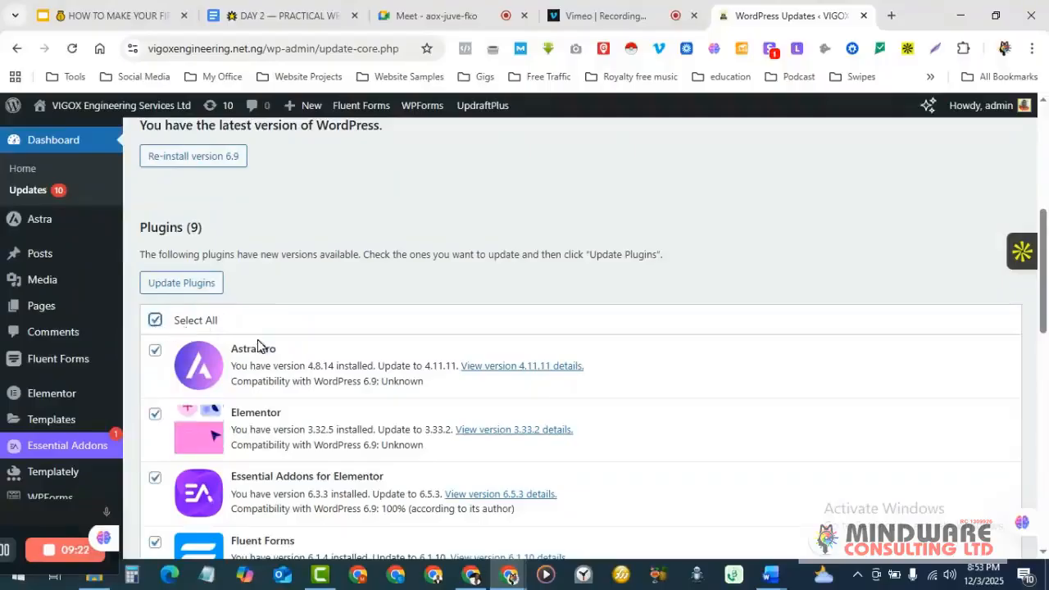
pyautogui.scroll(-3, 257, 345)
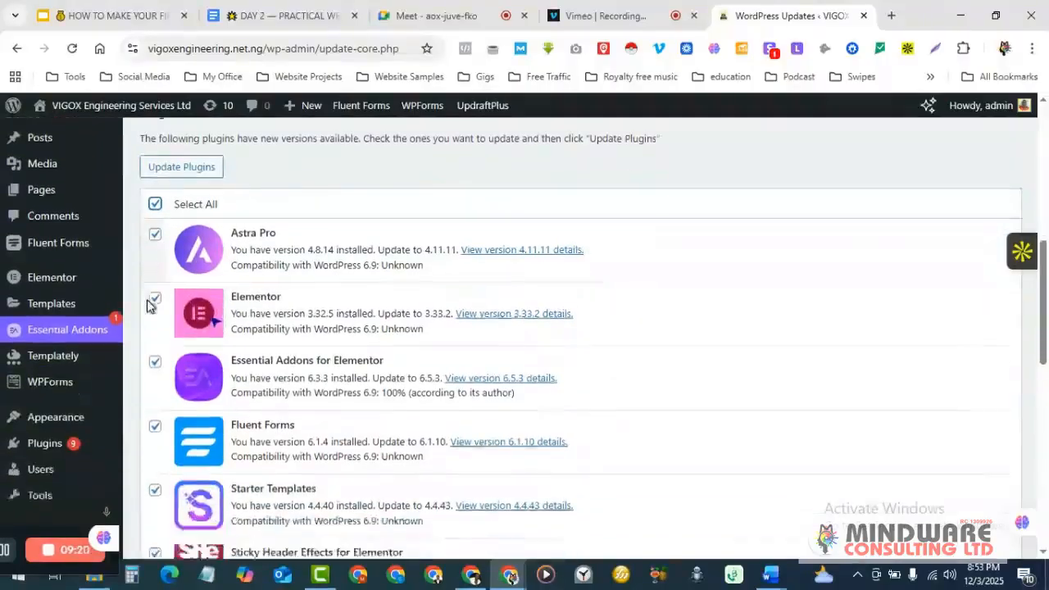
pyautogui.scroll(-10, 149, 305)
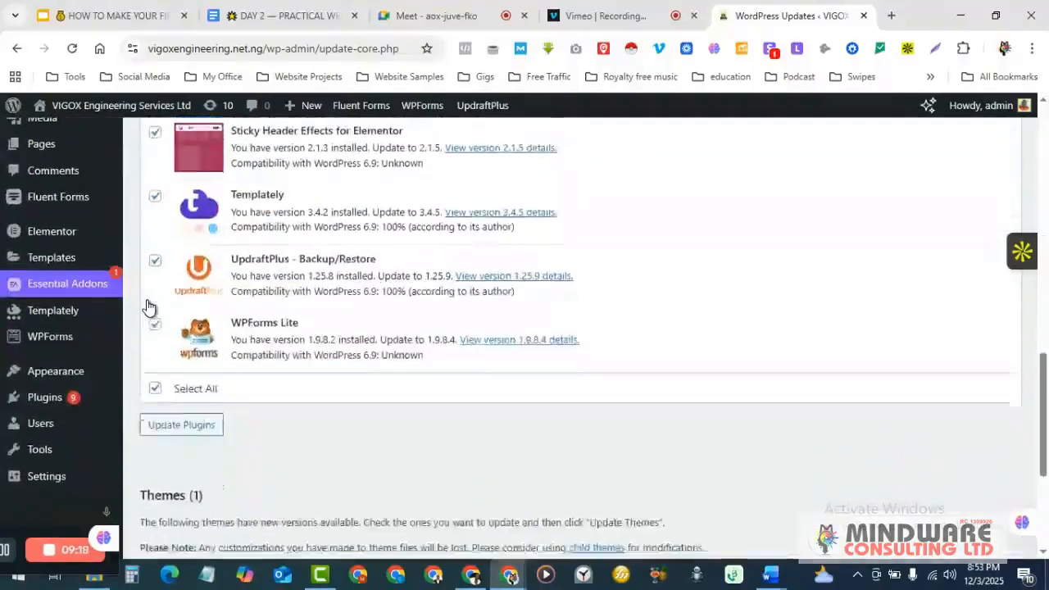
pyautogui.scroll(-1, 148, 307)
pyautogui.scroll(6, 147, 307)
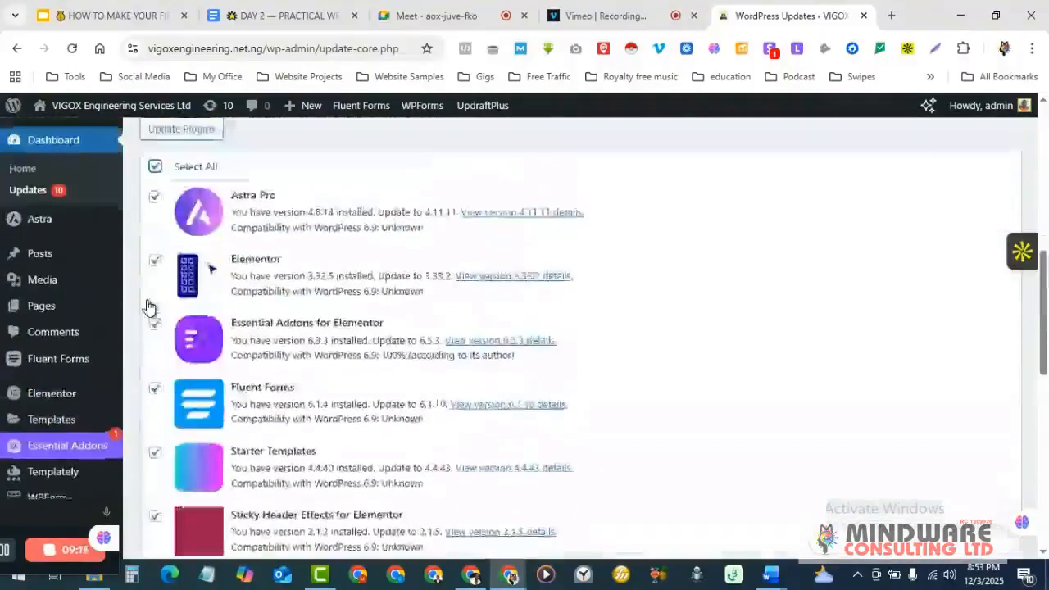
pyautogui.scroll(3, 146, 305)
pyautogui.scroll(-2, 146, 305)
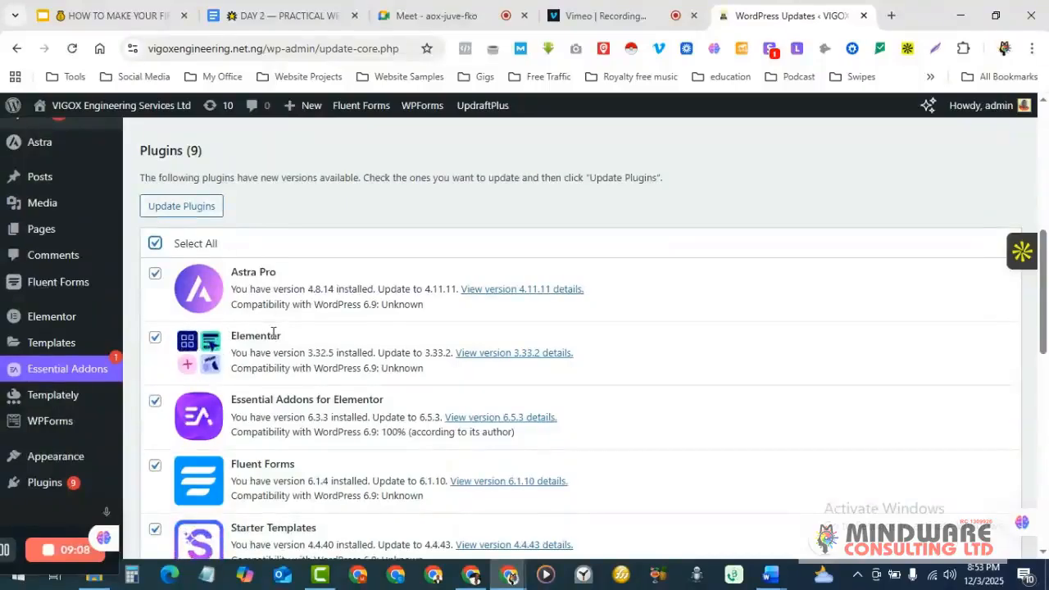
pyautogui.scroll(-1, 274, 334)
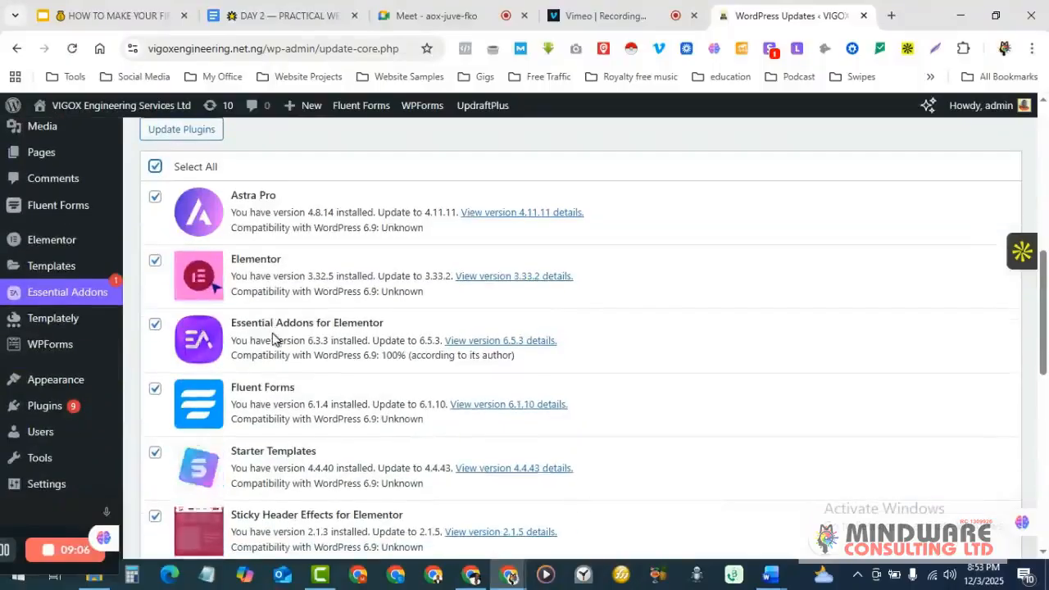
pyautogui.scroll(2, 274, 338)
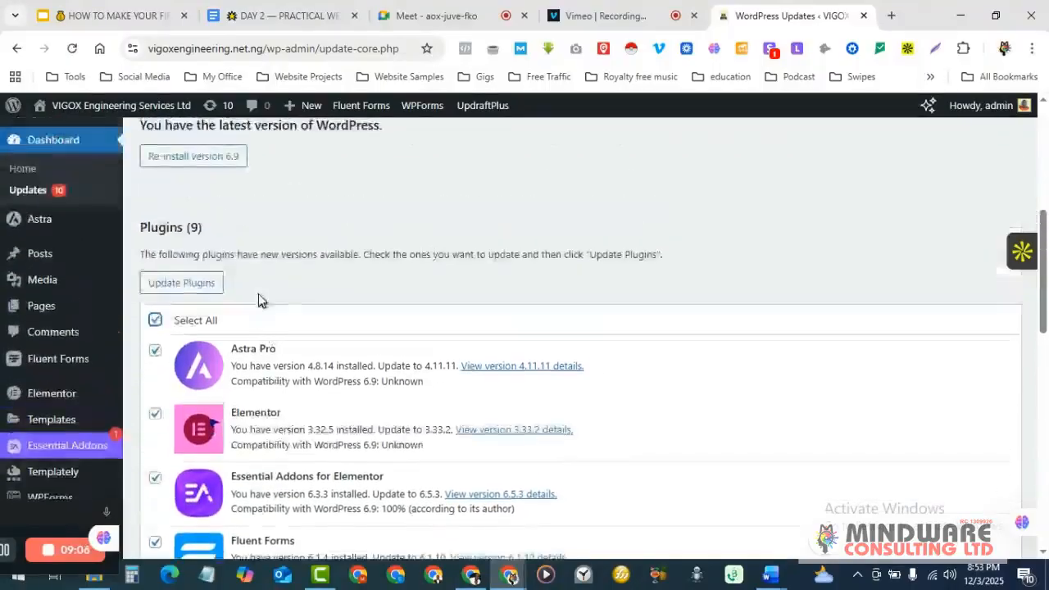
pyautogui.scroll(1, 253, 289)
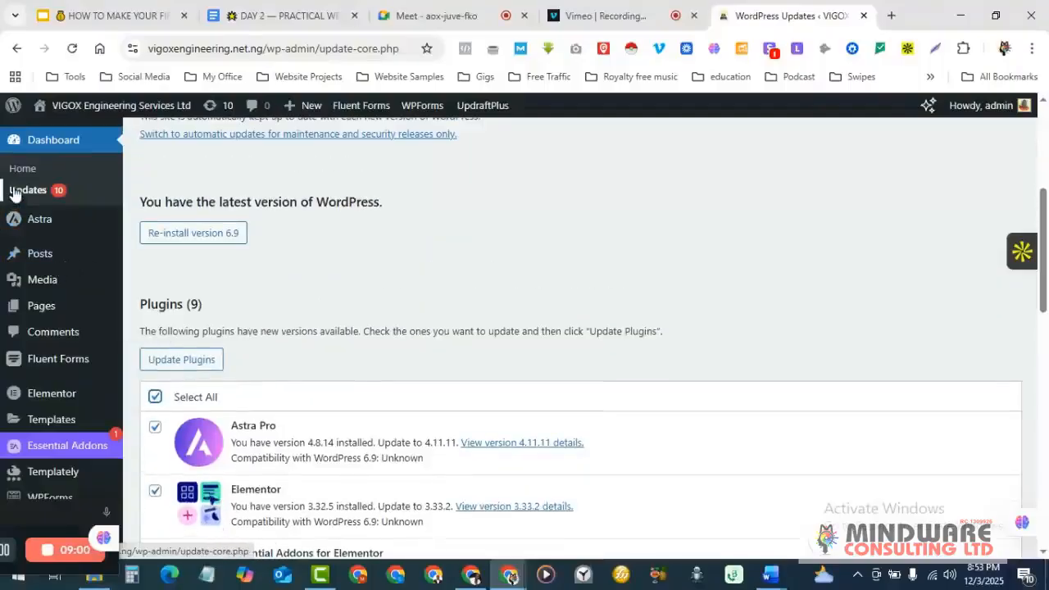
pyautogui.scroll(4, 495, 370)
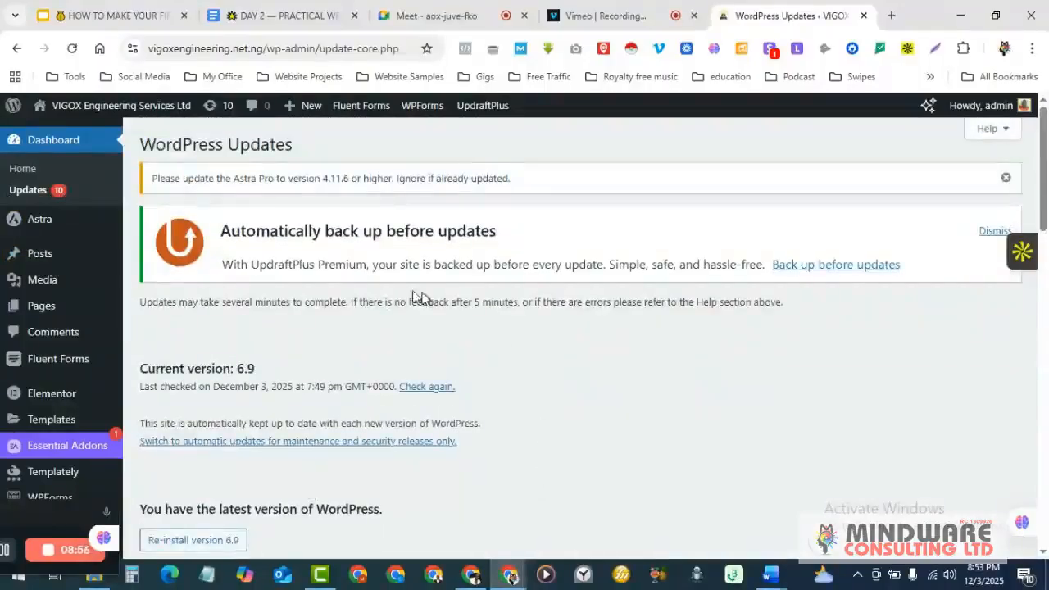
pyautogui.click(286, 20)
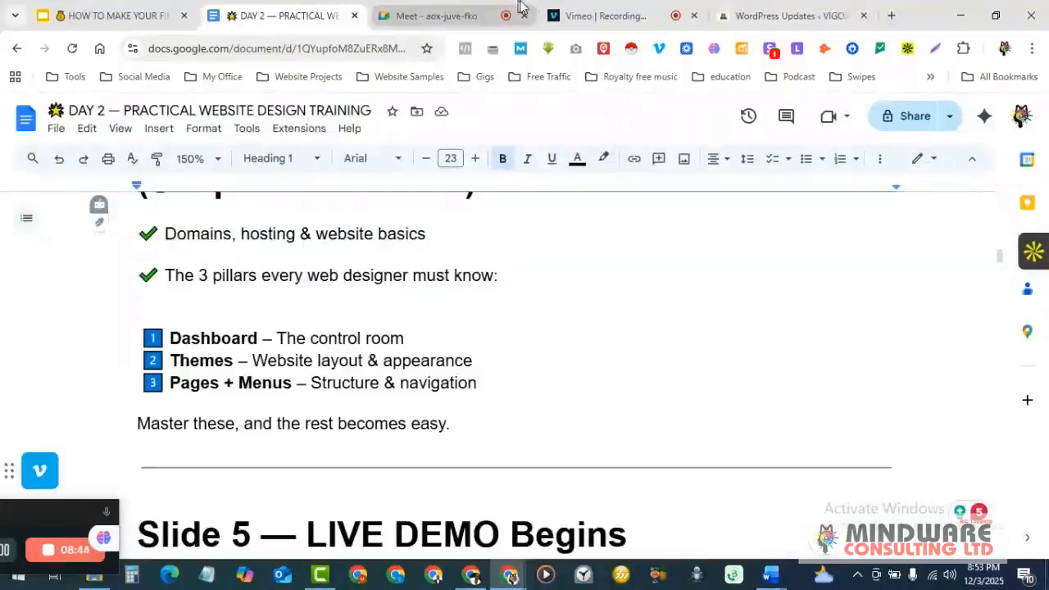
pyautogui.moveTo(670, 6)
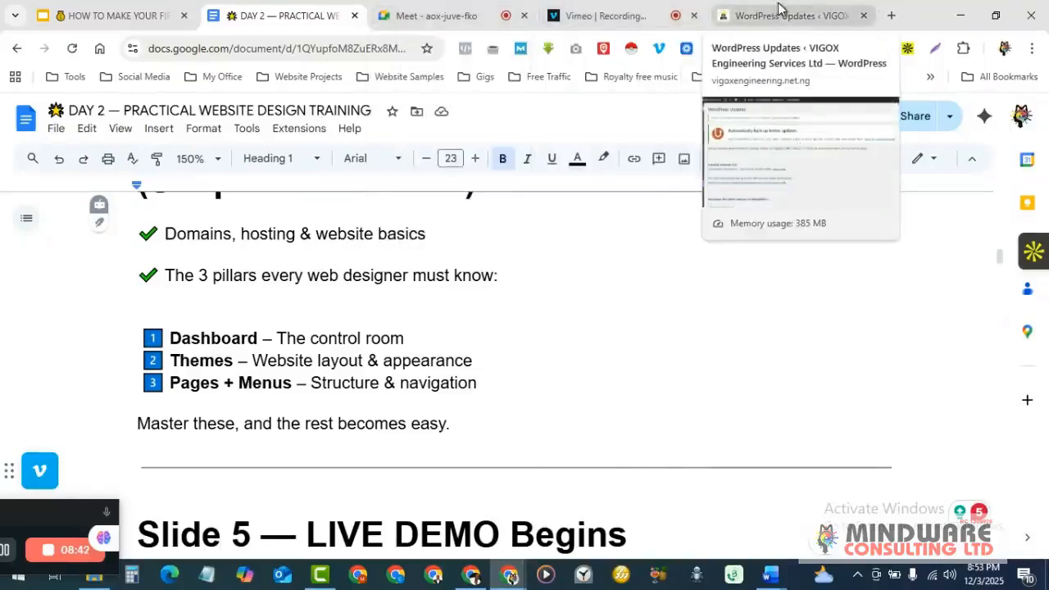
pyautogui.click(778, 10)
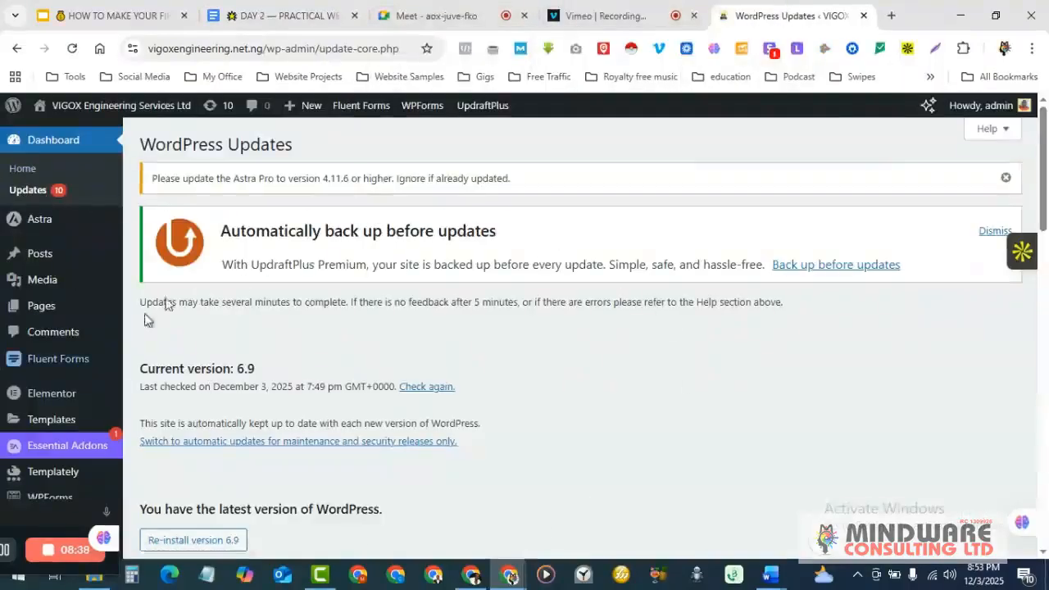
pyautogui.scroll(-1, 631, 356)
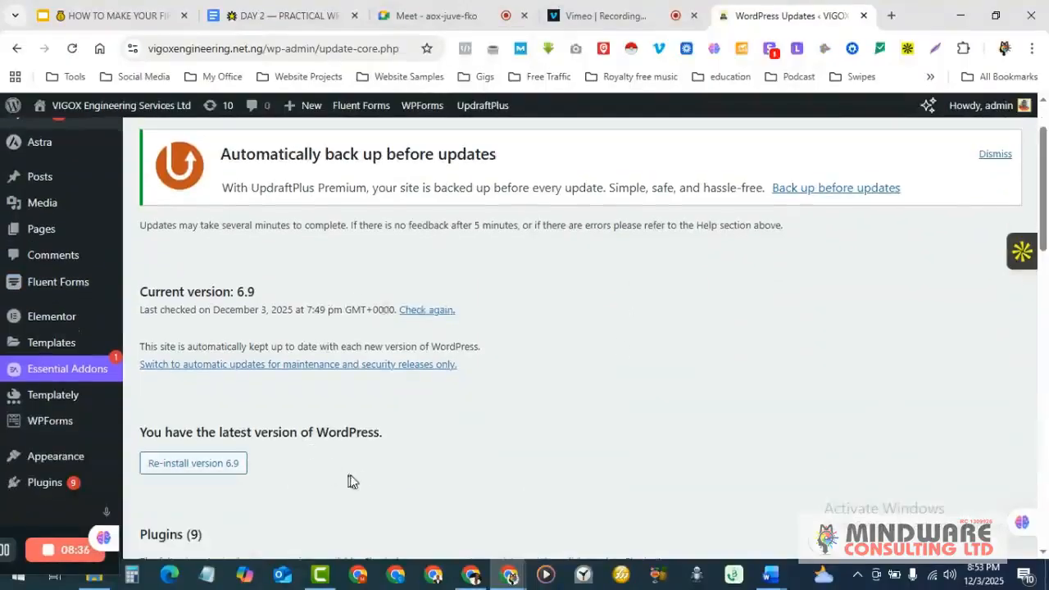
pyautogui.scroll(-4, 503, 462)
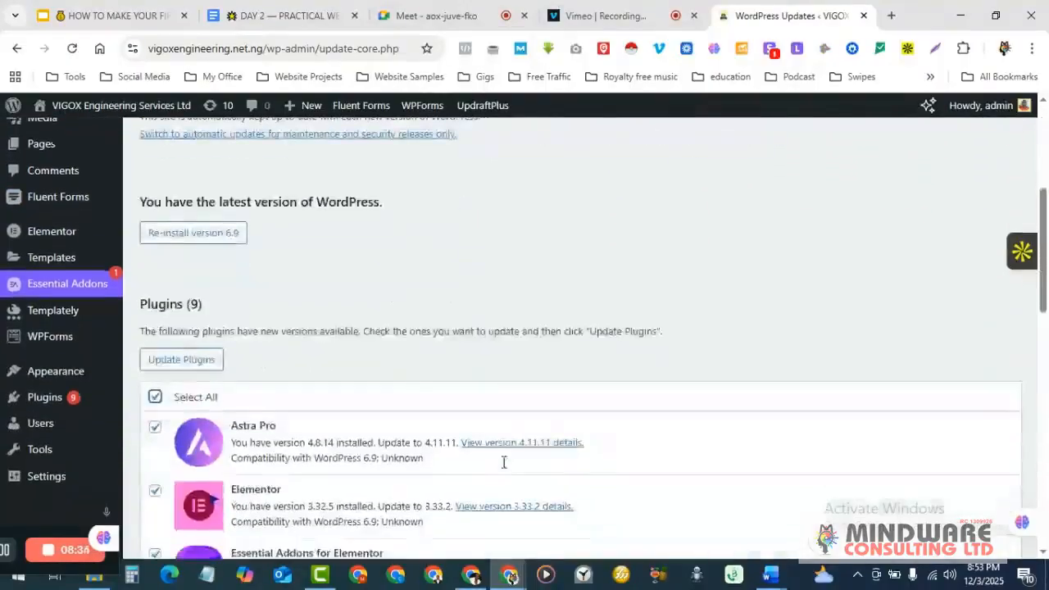
pyautogui.scroll(-8, 503, 469)
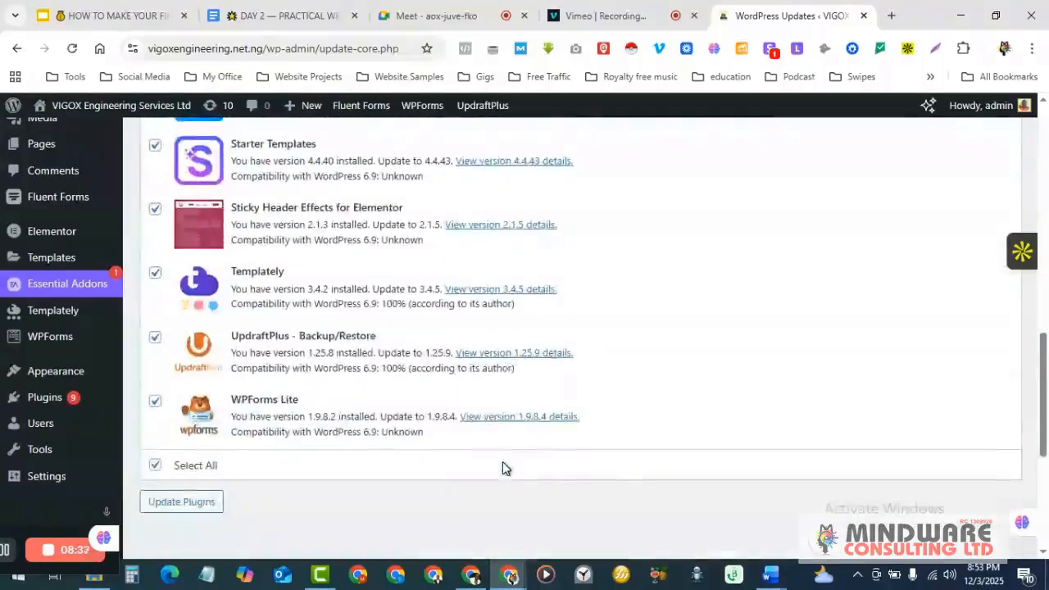
pyautogui.scroll(-1, 502, 468)
pyautogui.scroll(-1, 503, 469)
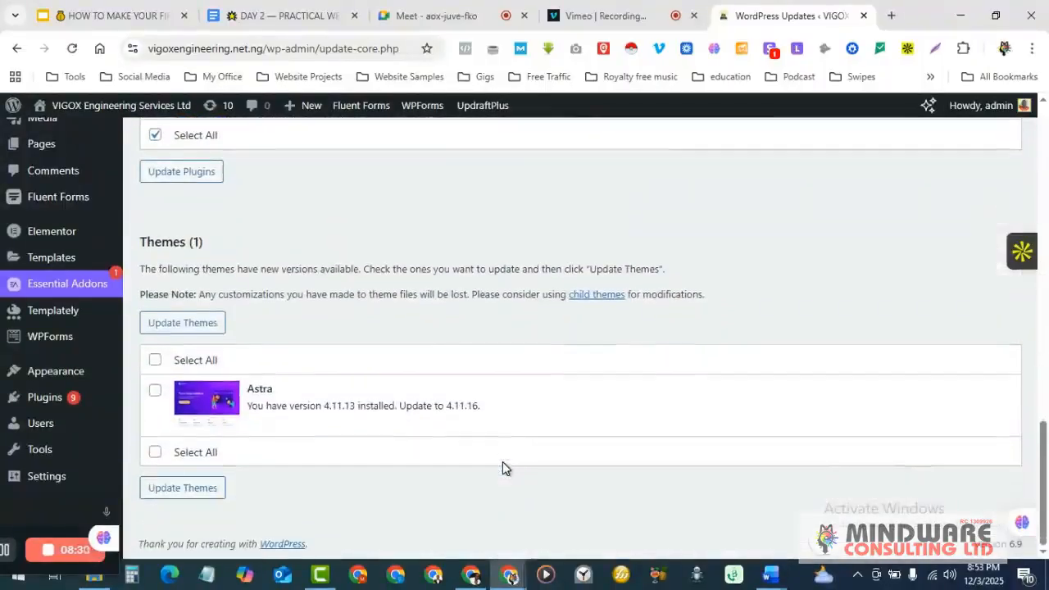
pyautogui.scroll(3, 502, 468)
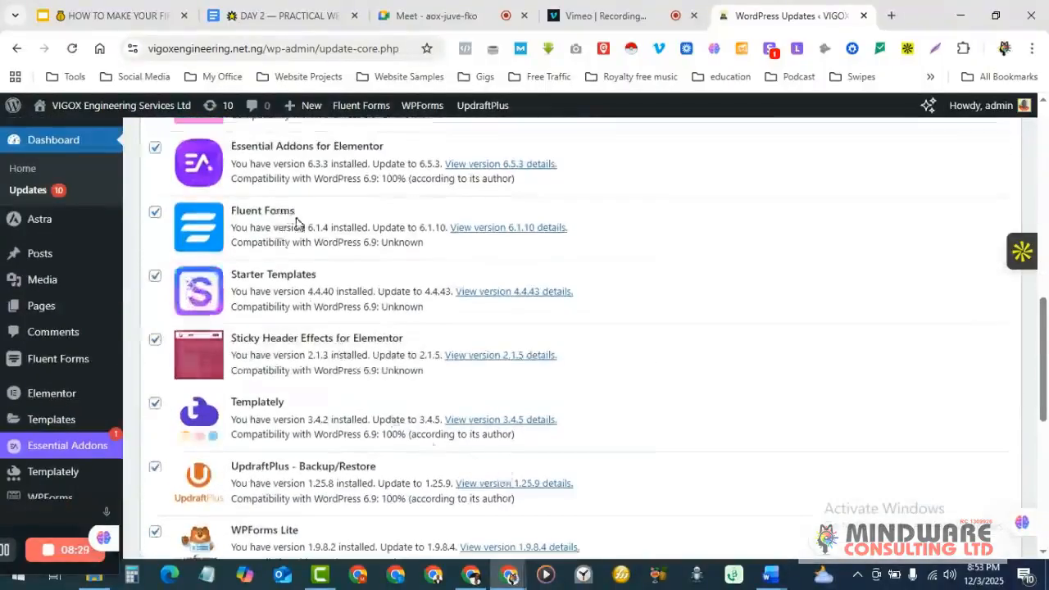
pyautogui.scroll(-5, 297, 226)
pyautogui.scroll(-1, 298, 225)
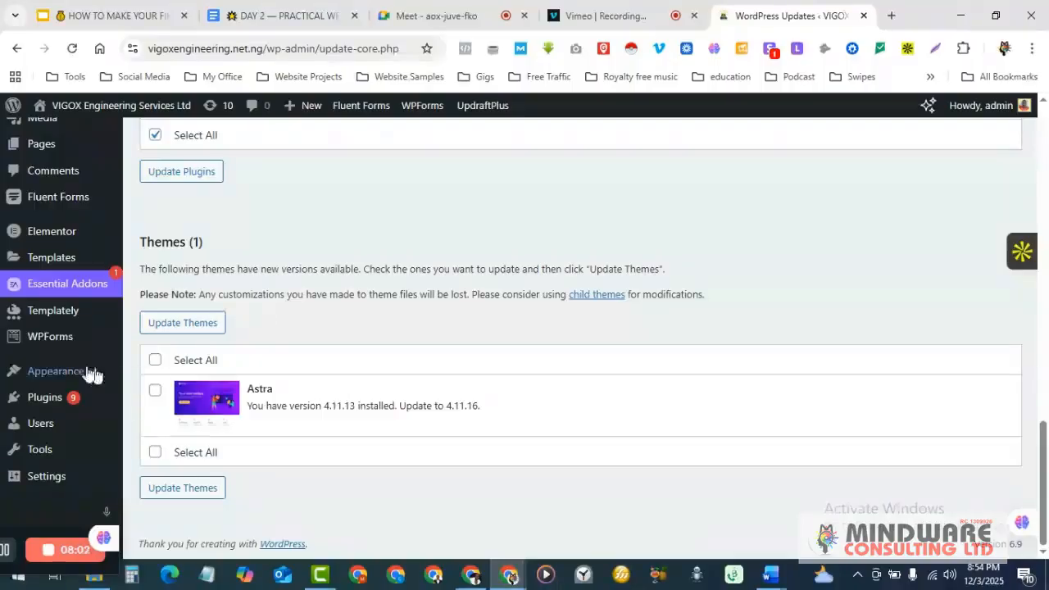
pyautogui.scroll(2, 66, 361)
pyautogui.moveTo(54, 366)
pyautogui.scroll(3, 54, 366)
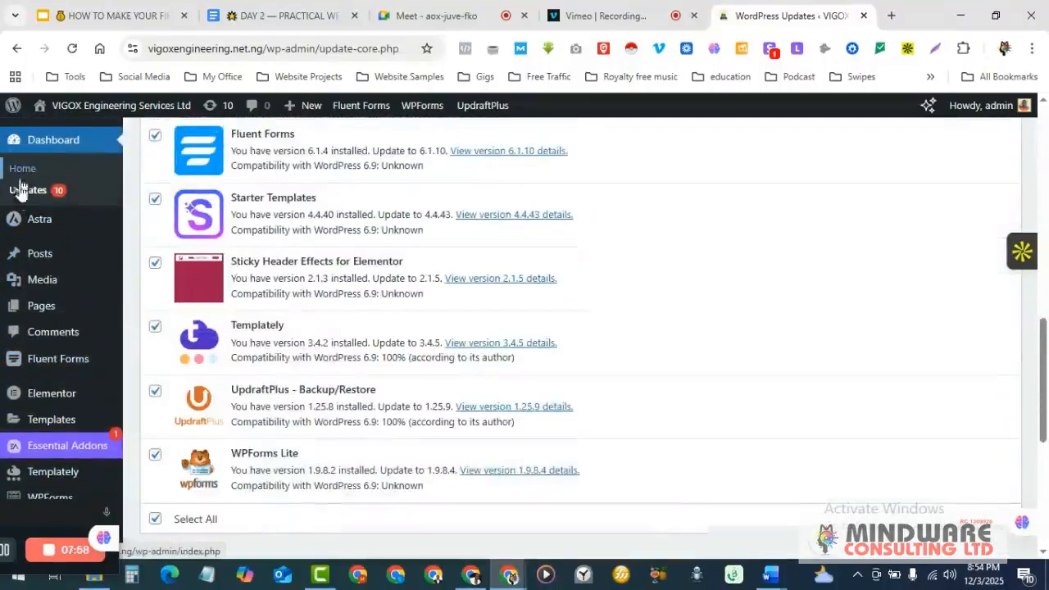
pyautogui.moveTo(60, 225)
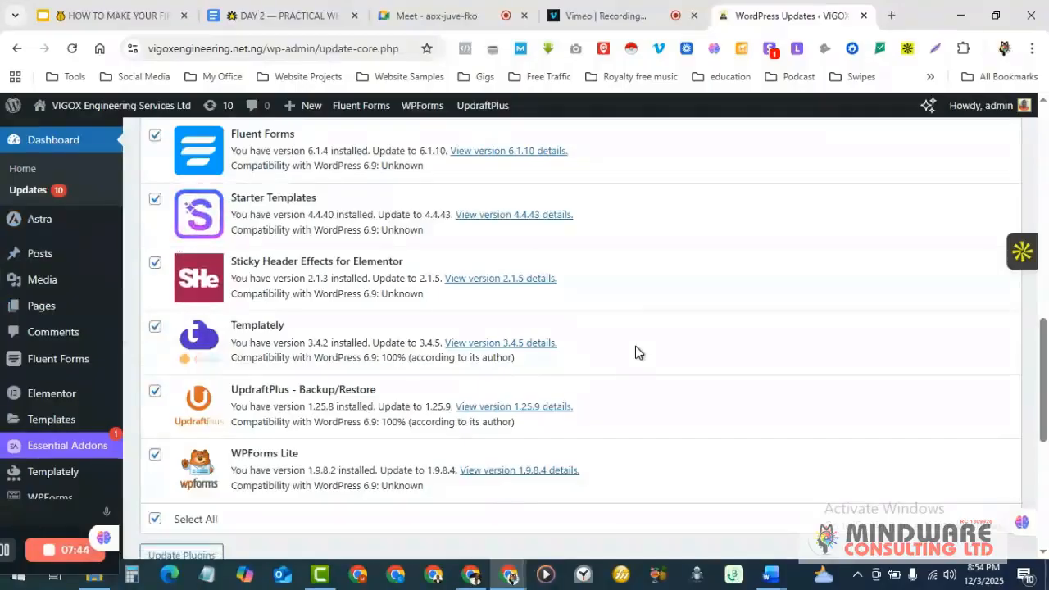
pyautogui.scroll(1, 637, 353)
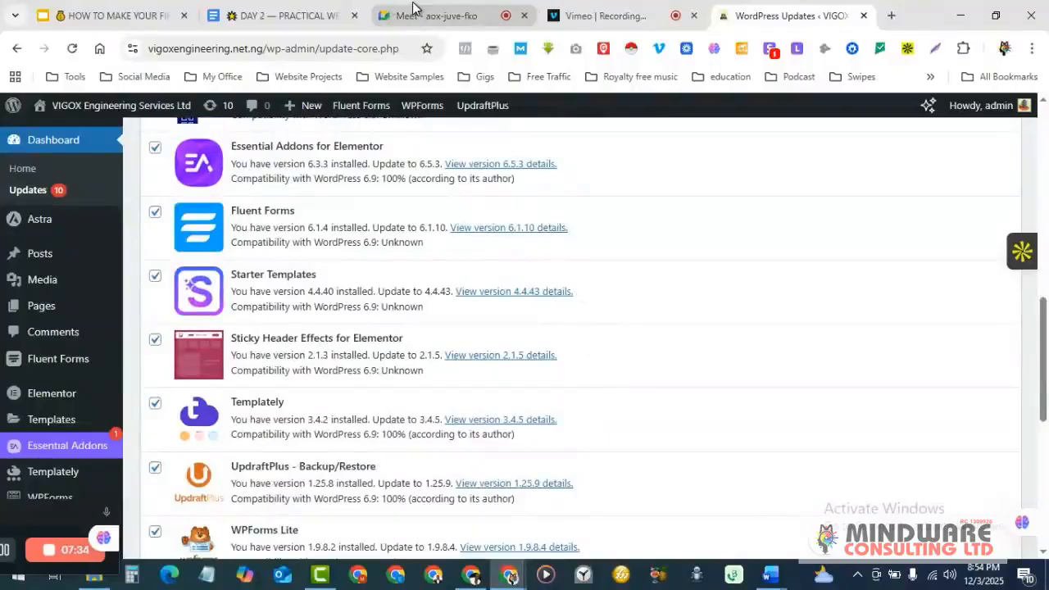
# - Check the Vimeo recording page, then bring the Google Meet call back into view
pyautogui.click(601, 15)
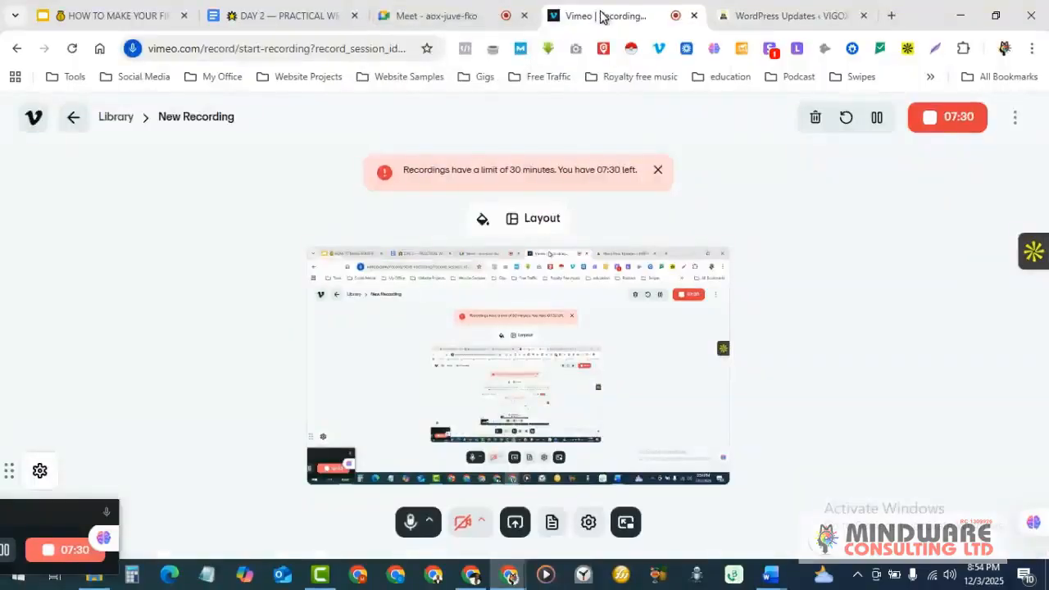
pyautogui.click(436, 15)
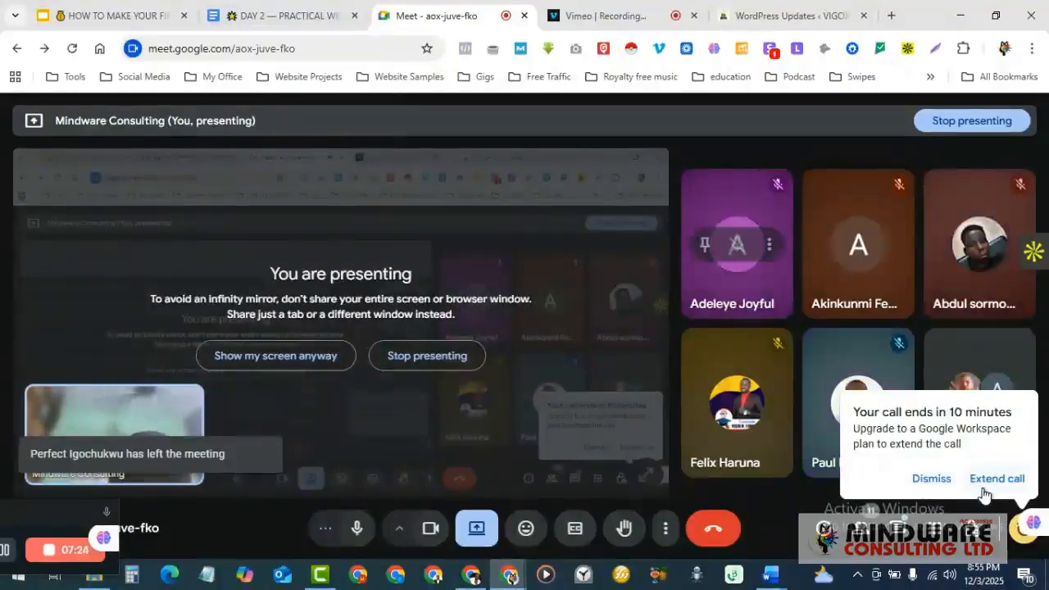
# - Dismiss the 'Your call ends in 10 minutes' warning in Google Meet
pyautogui.click(932, 479)
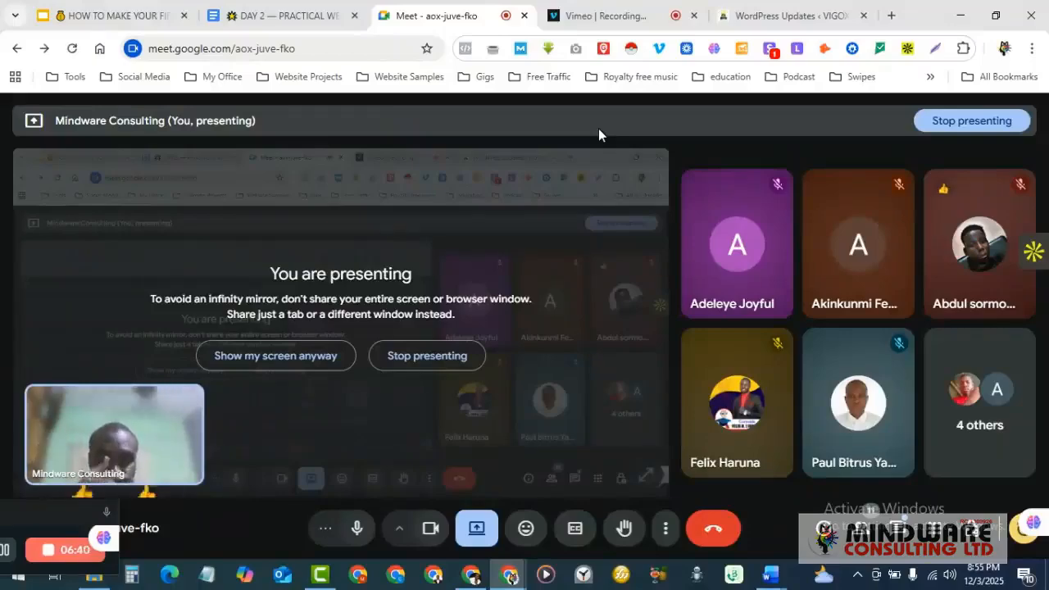
# - Glance at the Day 2 training notes and the Meet call, ending on the WordPress plugin updates list
pyautogui.click(279, 8)
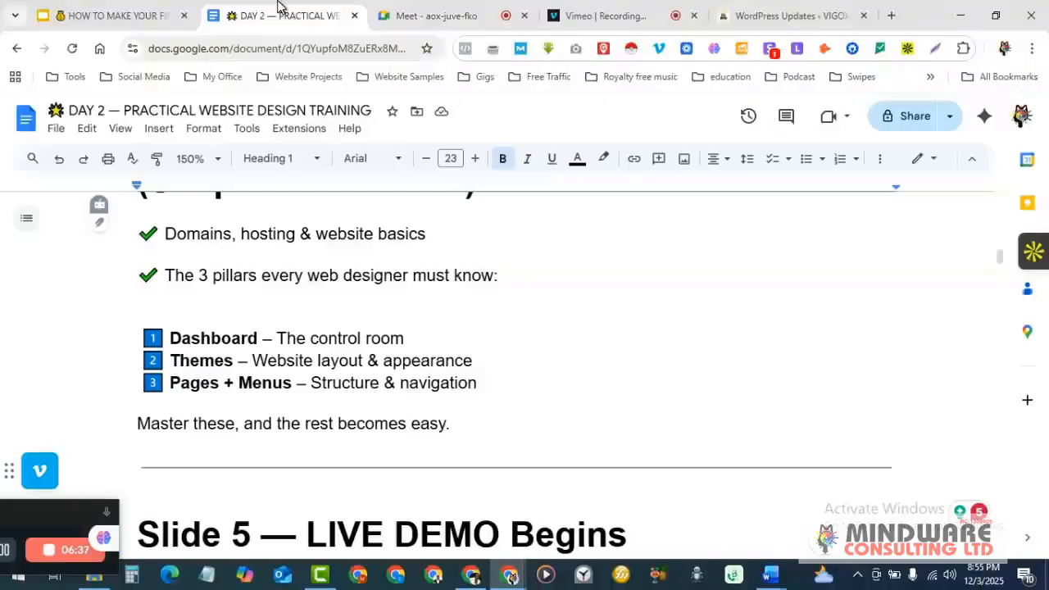
pyautogui.click(787, 15)
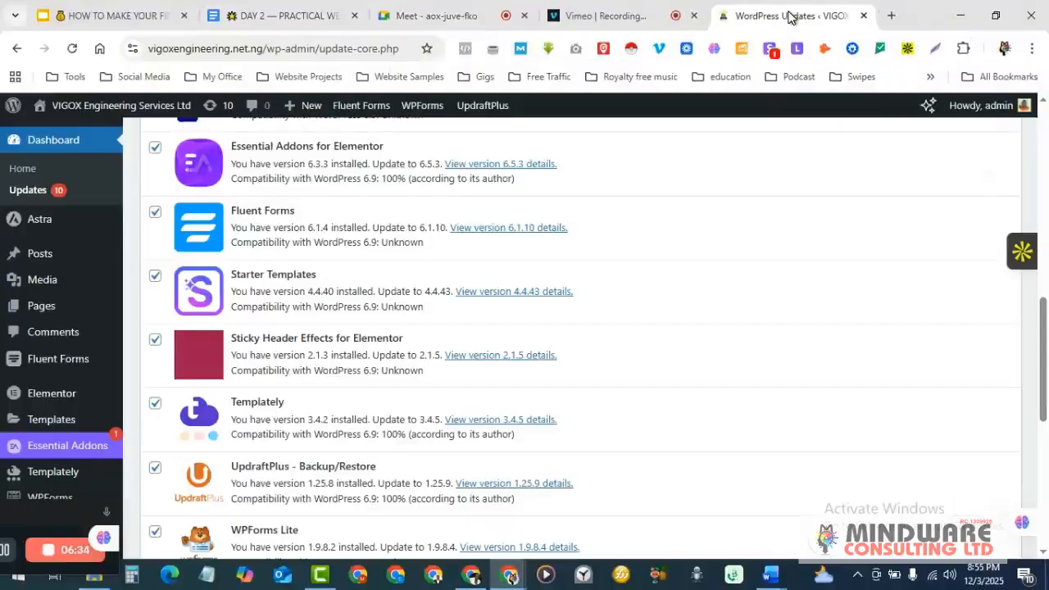
pyautogui.moveTo(44, 228)
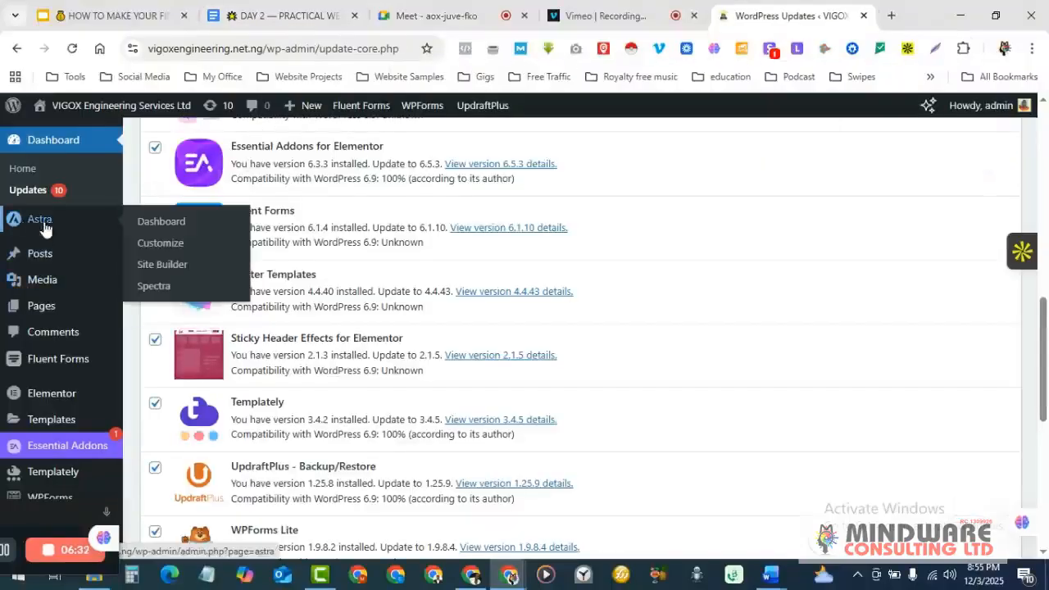
pyautogui.moveTo(46, 257)
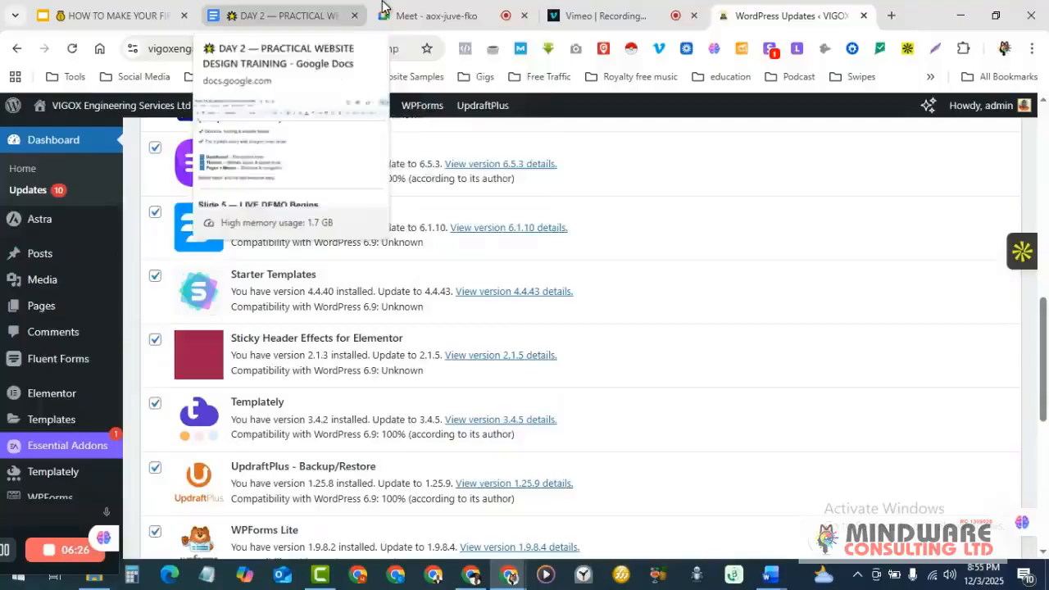
pyautogui.click(418, 15)
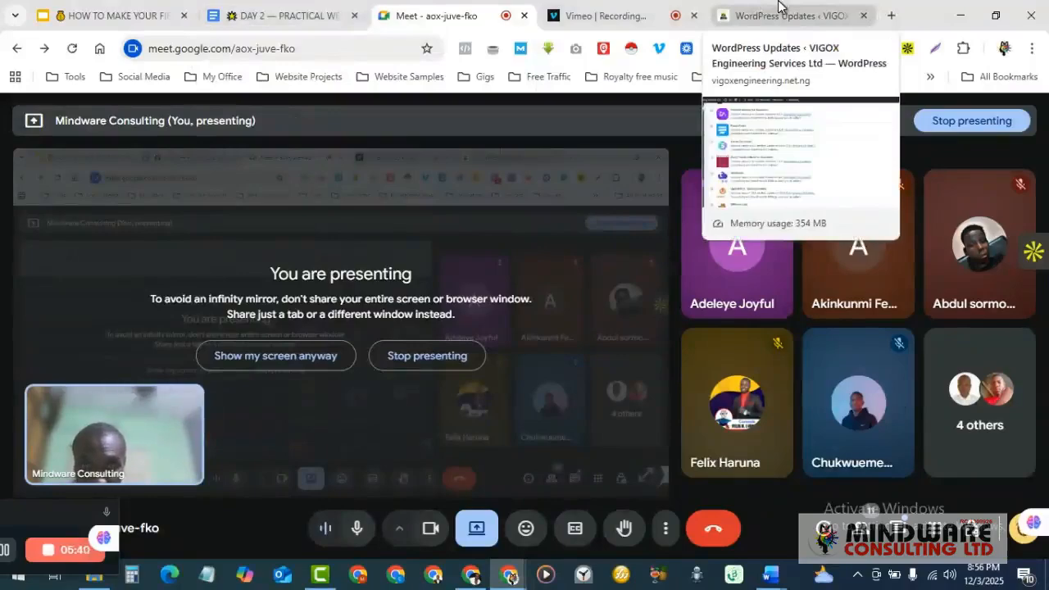
pyautogui.click(779, 8)
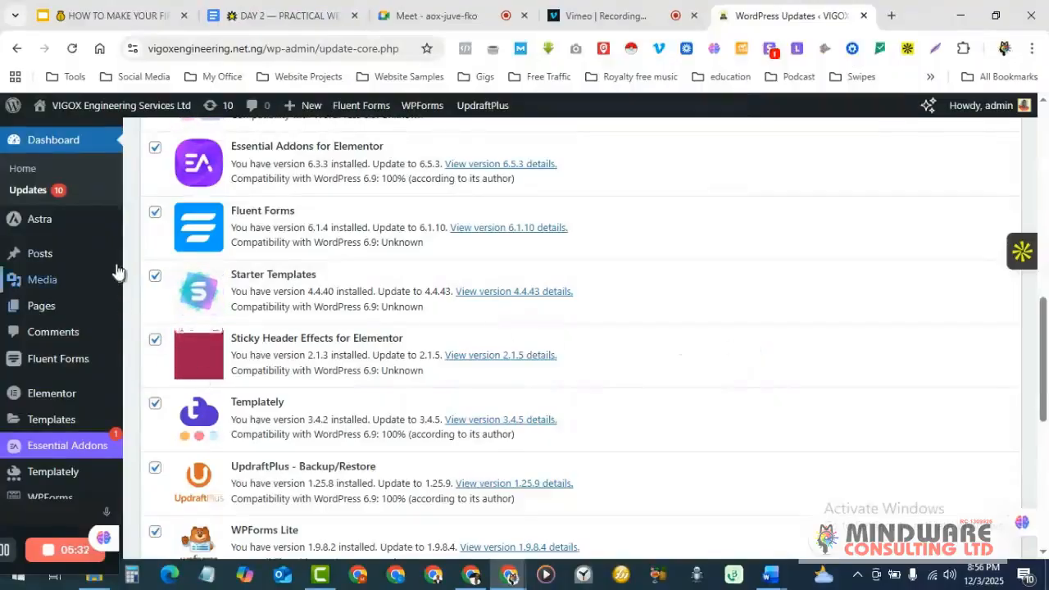
# - Open All Posts from the Posts item in the admin sidebar
pyautogui.moveTo(116, 271)
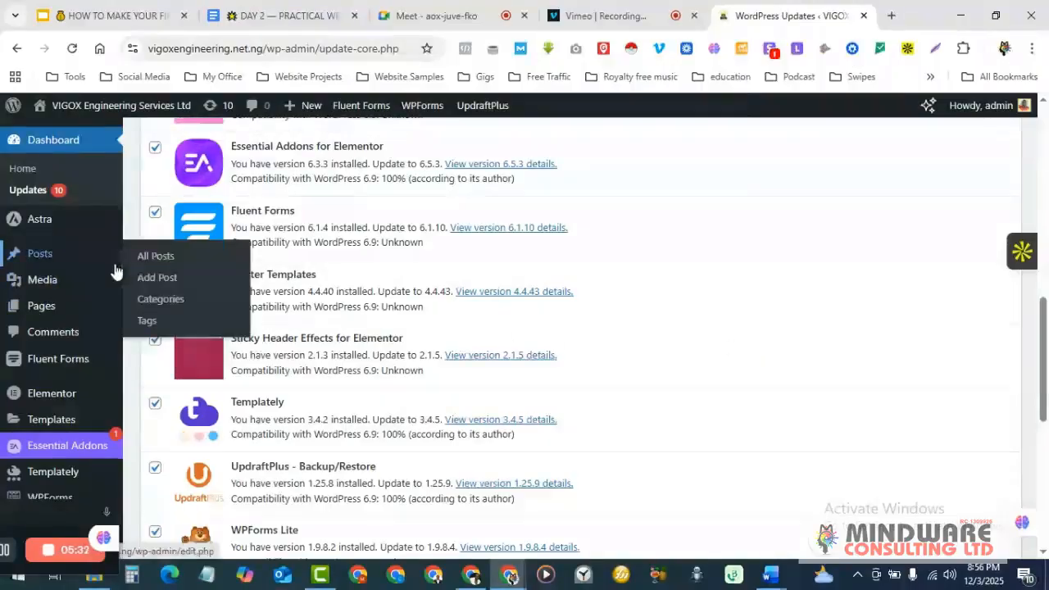
pyautogui.click(40, 257)
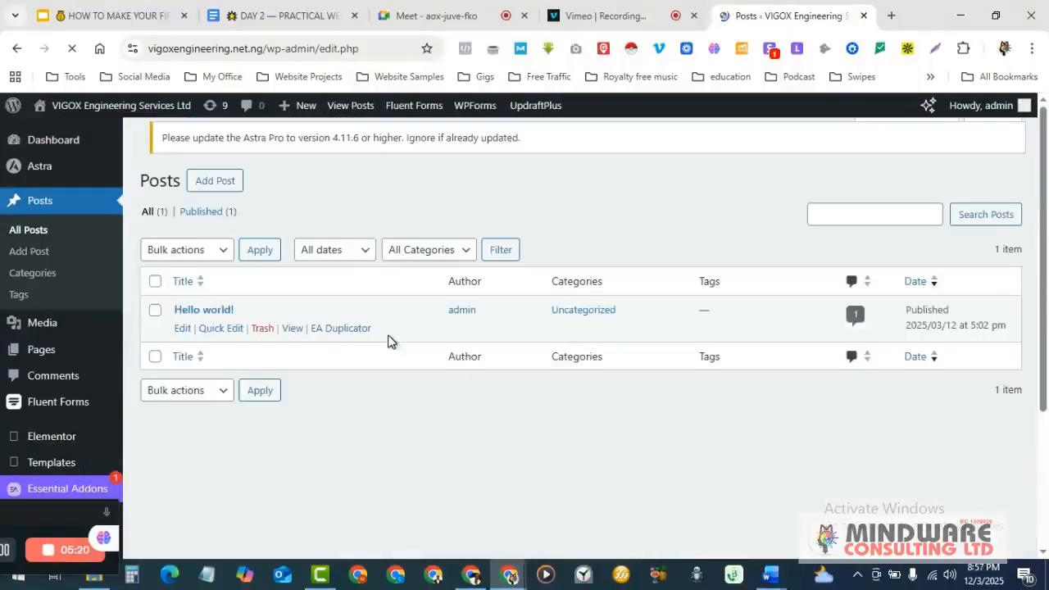
# - Review the Posts list and reveal the row actions for the 'Hello world!' post
pyautogui.scroll(-2, 405, 416)
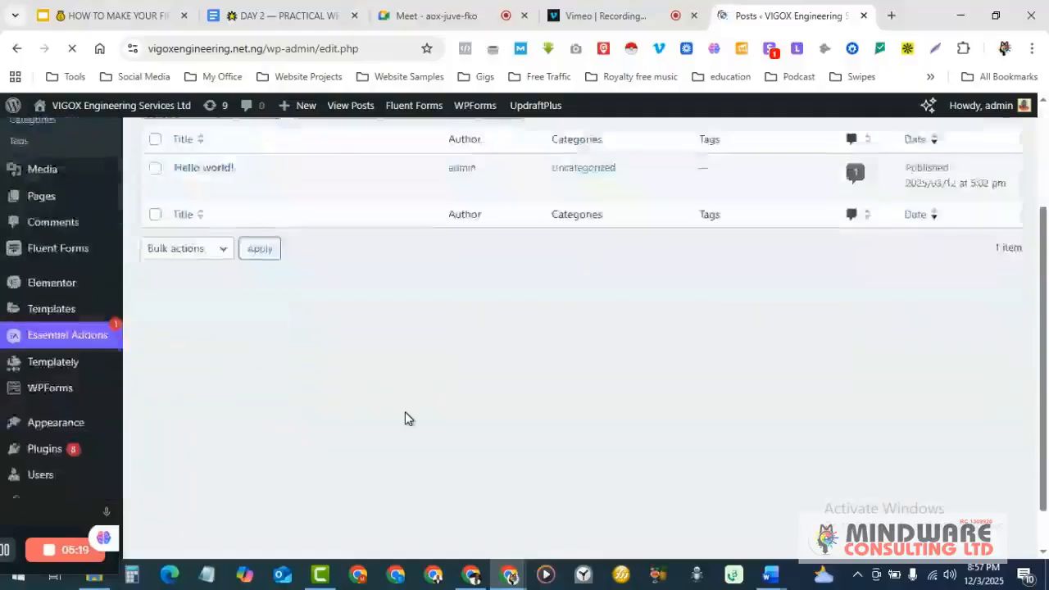
pyautogui.scroll(2, 405, 419)
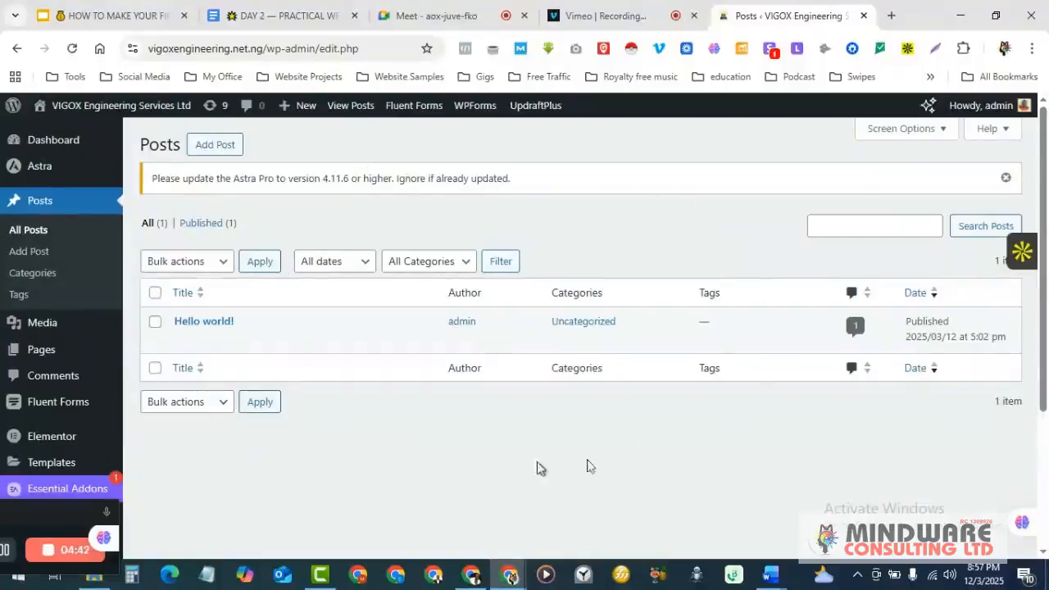
pyautogui.moveTo(182, 347)
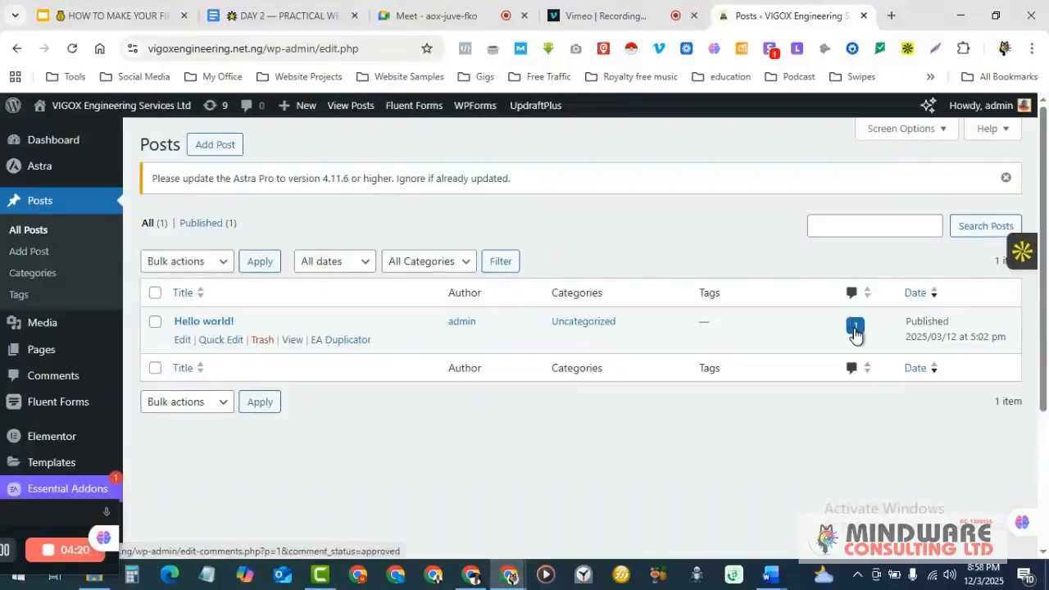
# - Open the 'Hello world!' post's editor in a new tab and switch to it
pyautogui.rightClick(221, 322)
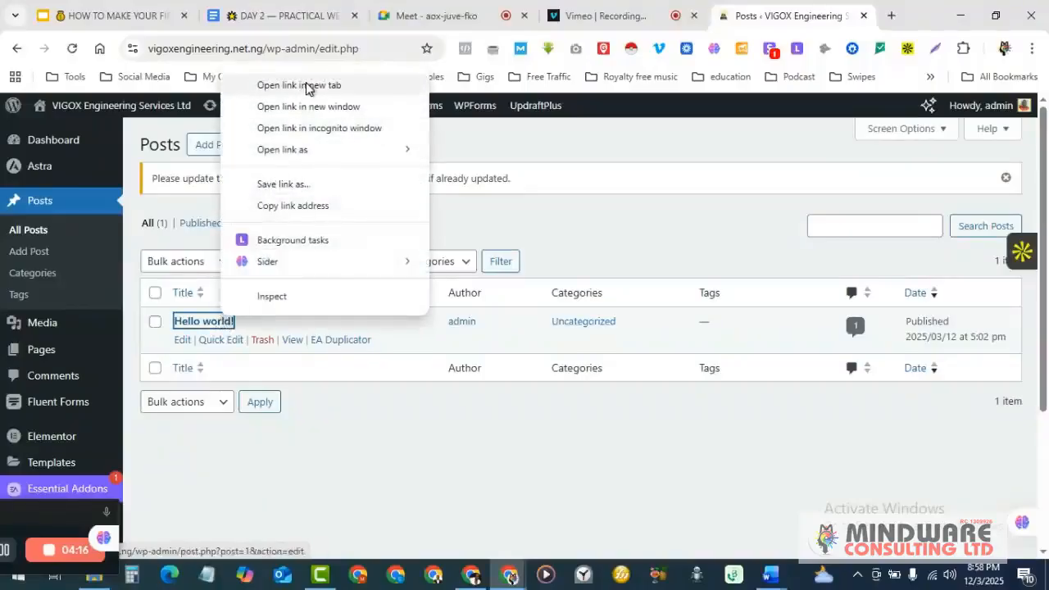
pyautogui.click(305, 85)
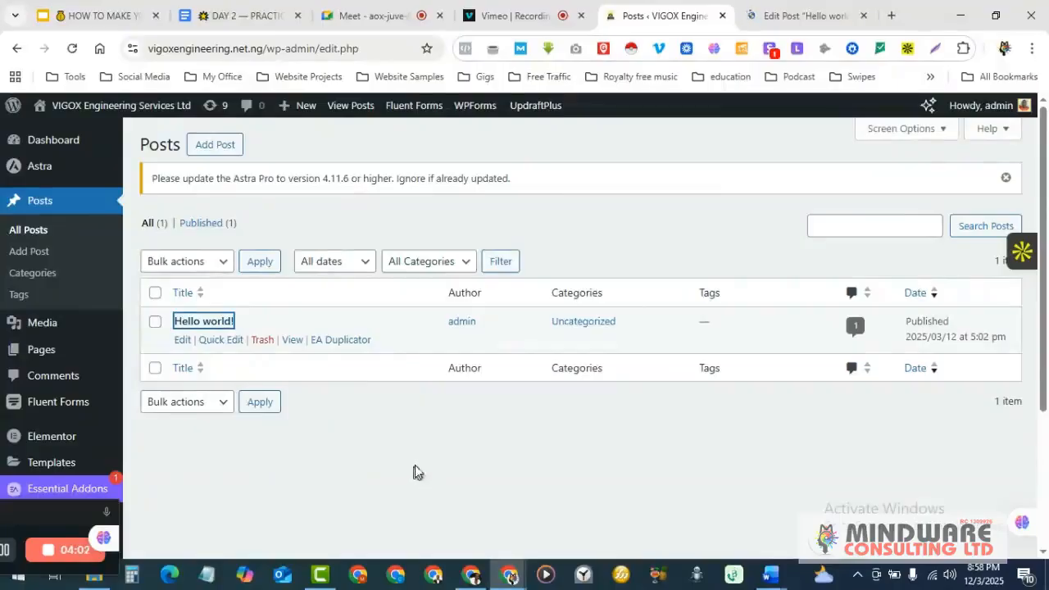
pyautogui.click(783, 10)
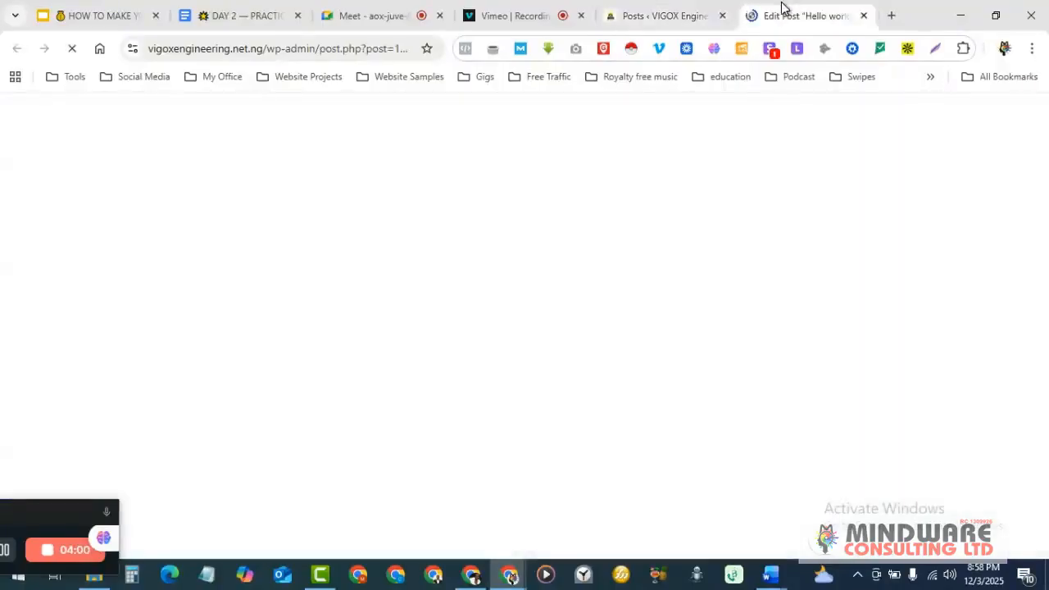
# - Check the Posts list and Vimeo recording, then return to the 'Hello world!' editor
pyautogui.click(648, 9)
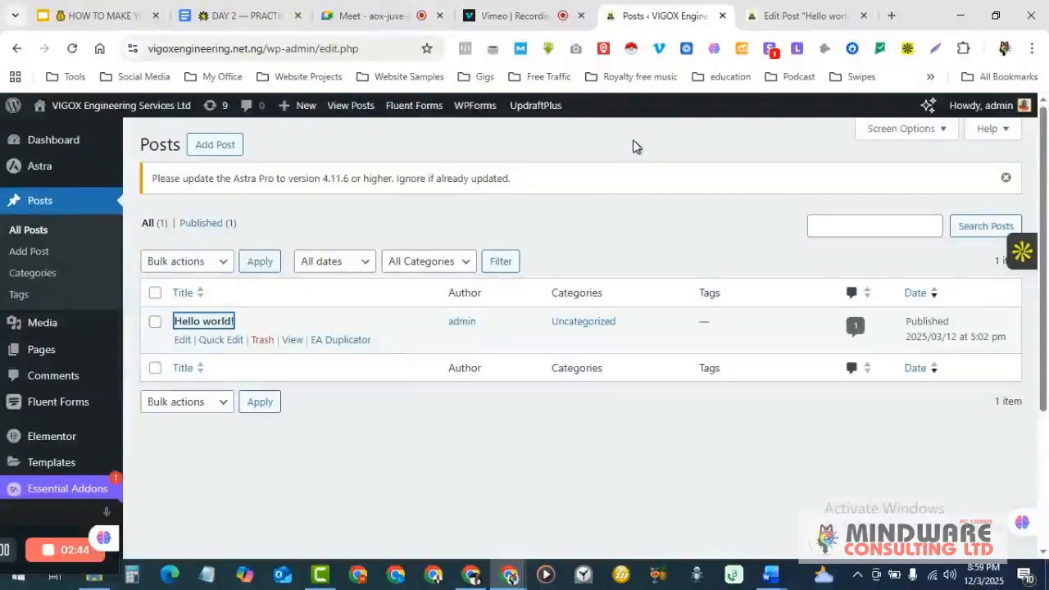
pyautogui.click(511, 13)
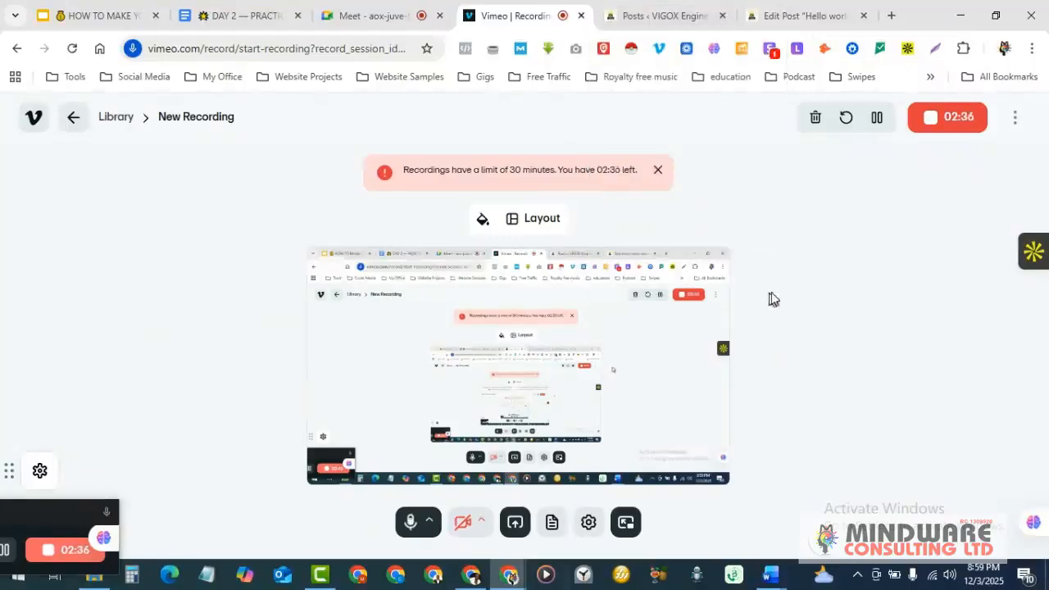
pyautogui.click(639, 8)
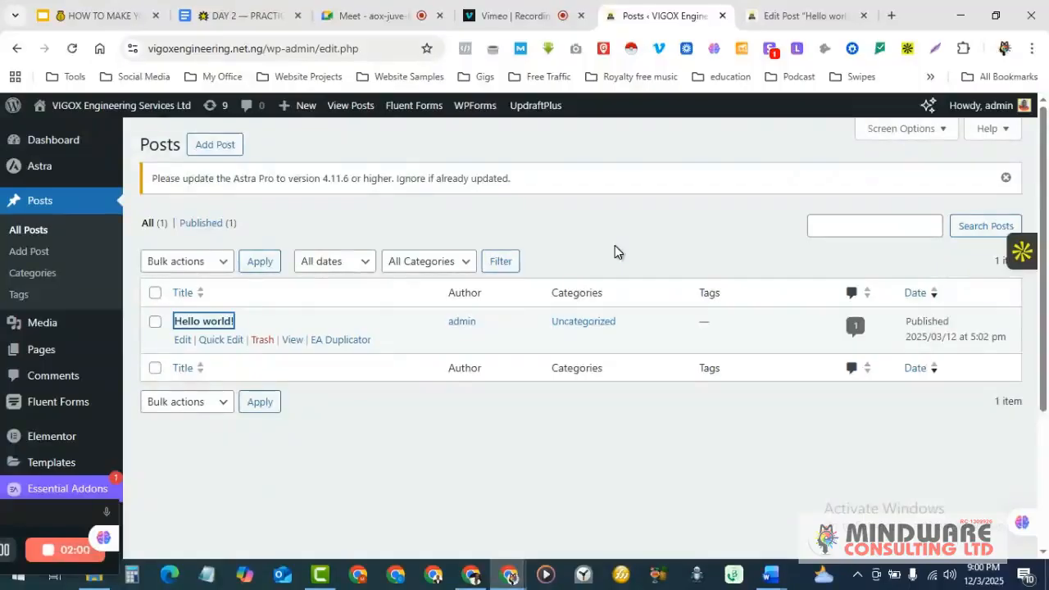
pyautogui.click(785, 12)
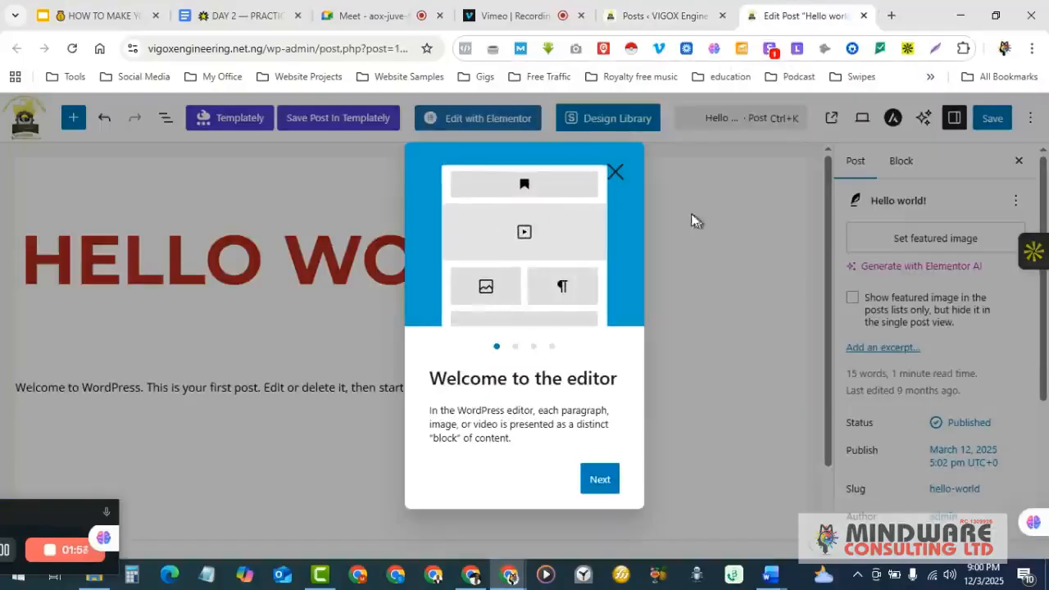
# - Dismiss the editor's welcome guide, look over the 'Hello world!' post, then return to Posts
pyautogui.click(616, 173)
pyautogui.scroll(-1, 714, 314)
pyautogui.scroll(1, 714, 314)
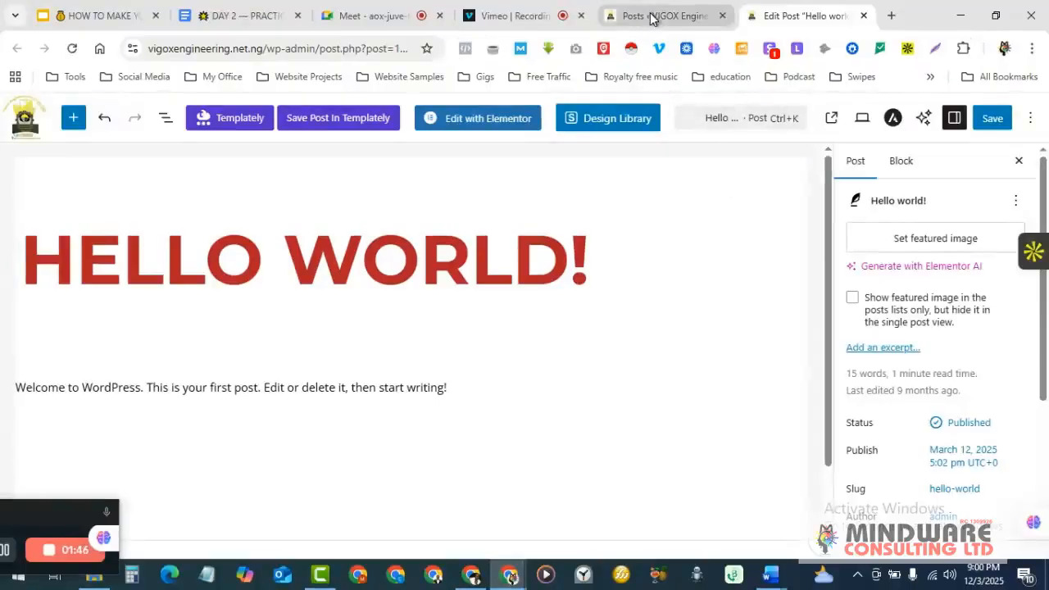
pyautogui.scroll(-1, 235, 323)
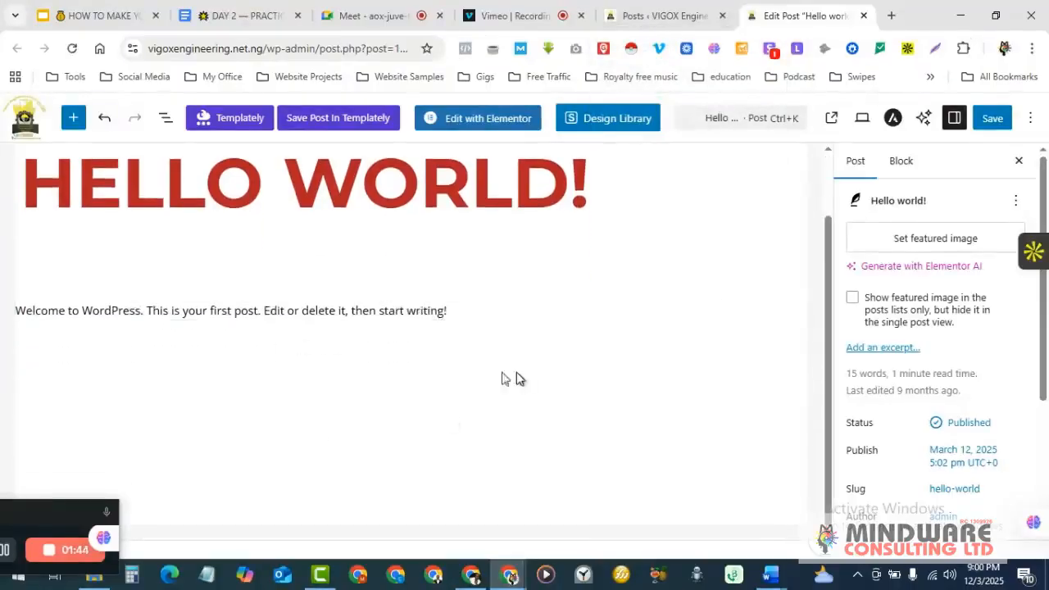
pyautogui.scroll(1, 483, 377)
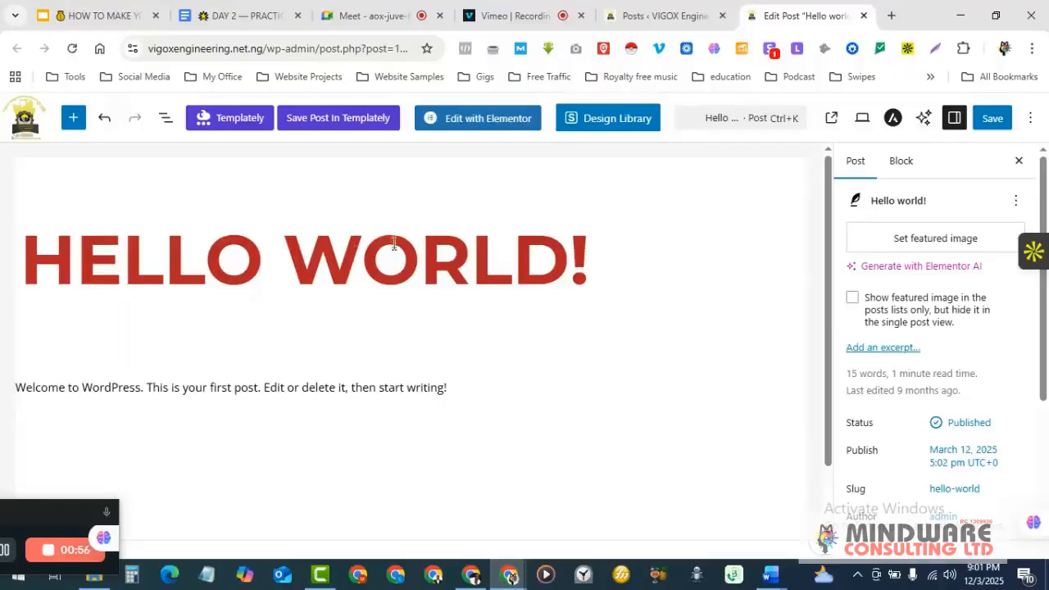
pyautogui.click(665, 14)
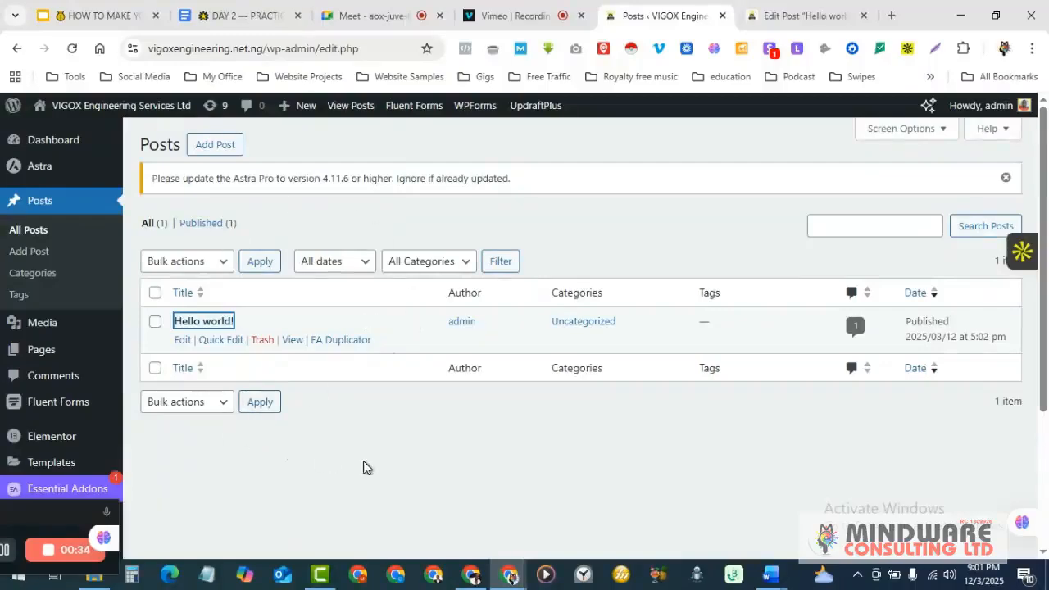
# - Close the 'Hello world!' editor without saving, check Docs, Meet and Vimeo, then return to Posts
pyautogui.click(867, 17)
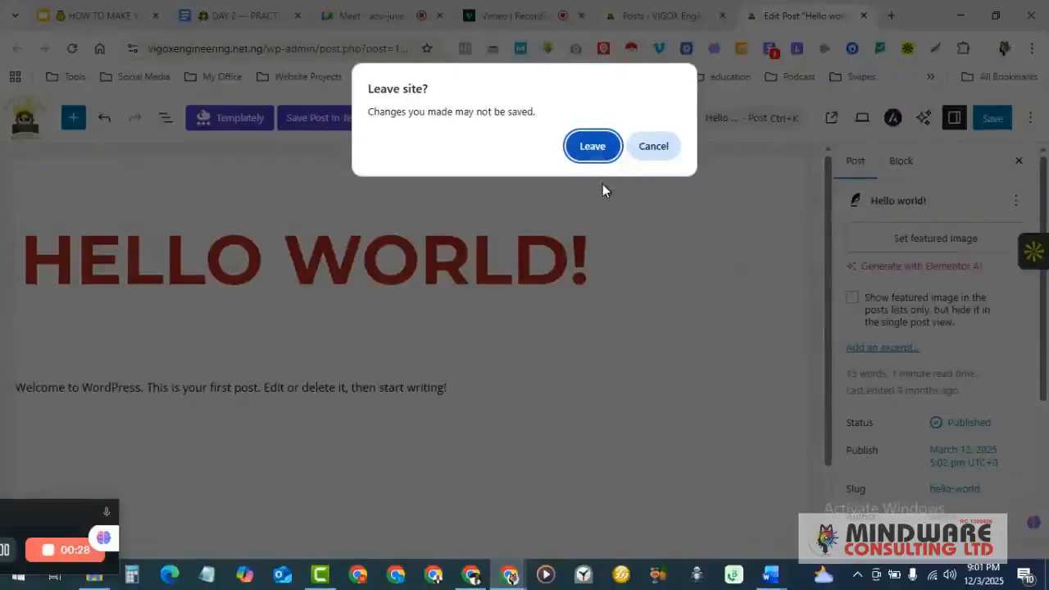
pyautogui.click(594, 149)
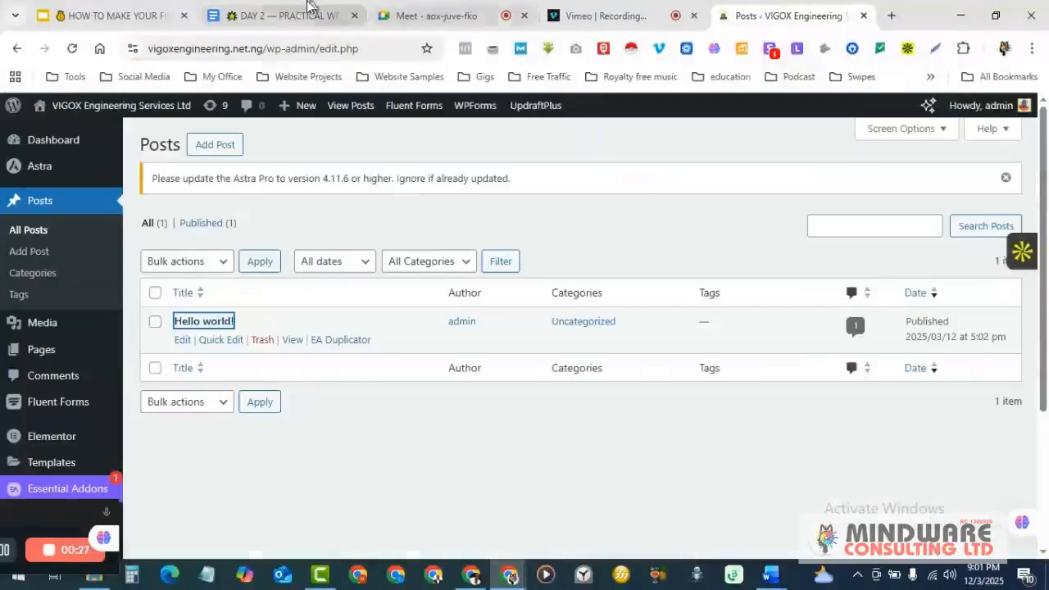
pyautogui.click(296, 9)
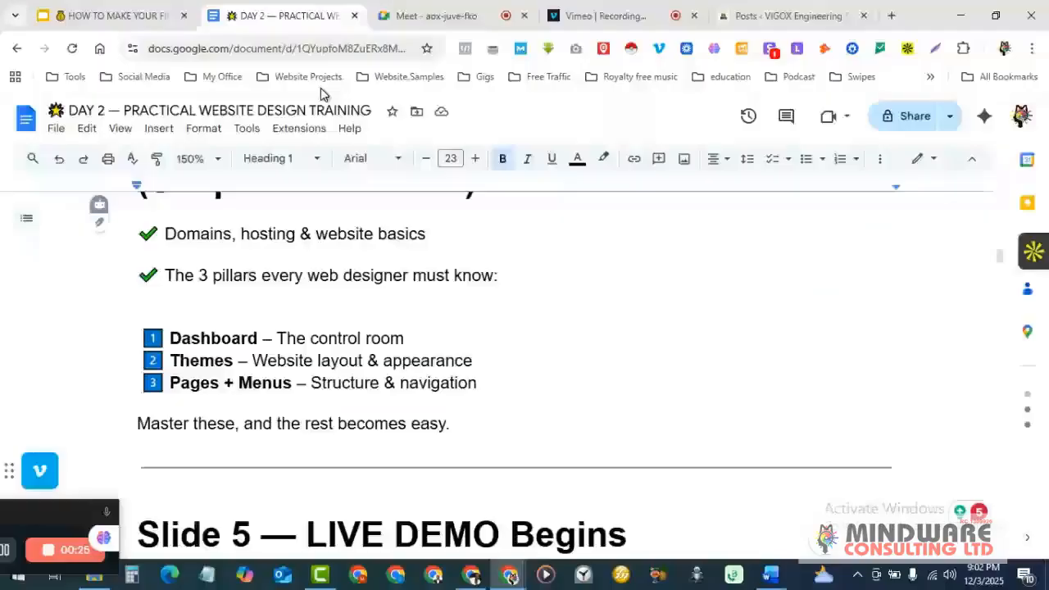
pyautogui.click(442, 16)
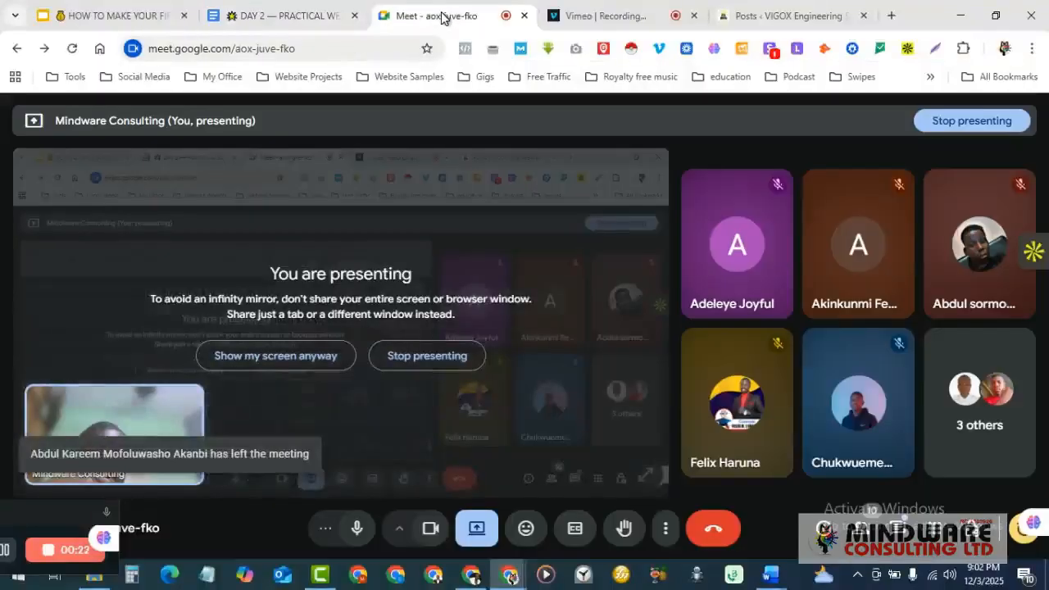
pyautogui.click(619, 13)
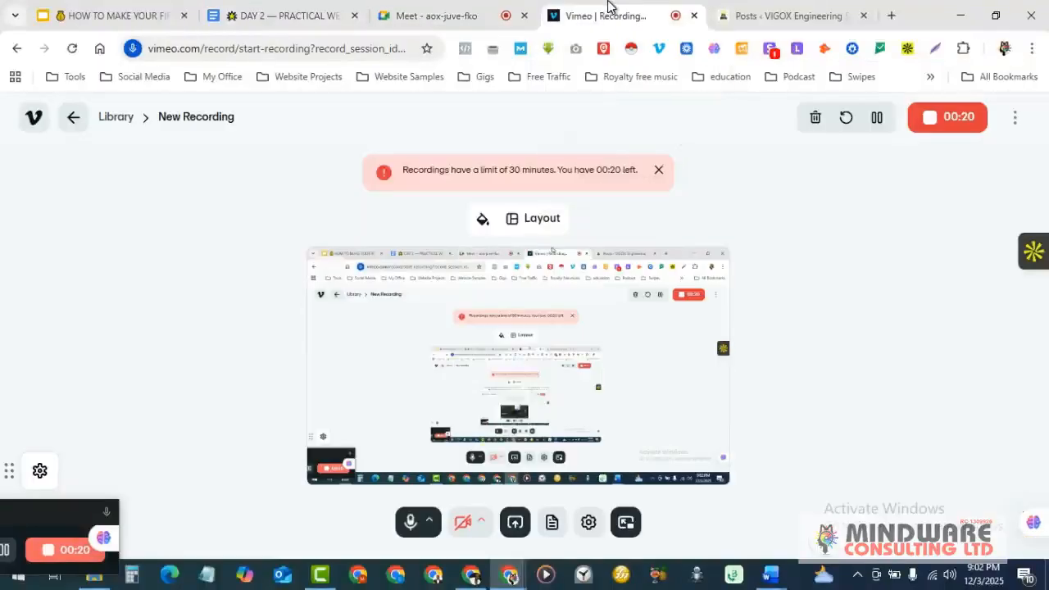
pyautogui.click(756, 12)
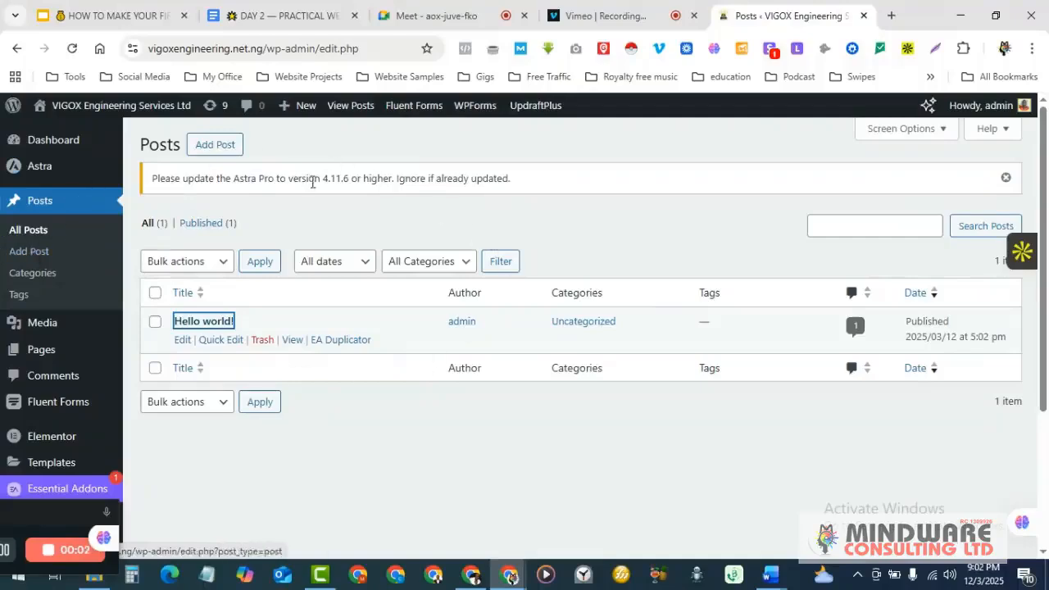
# - Open a new post editor in a separate browser tab
pyautogui.middleClick(213, 145)
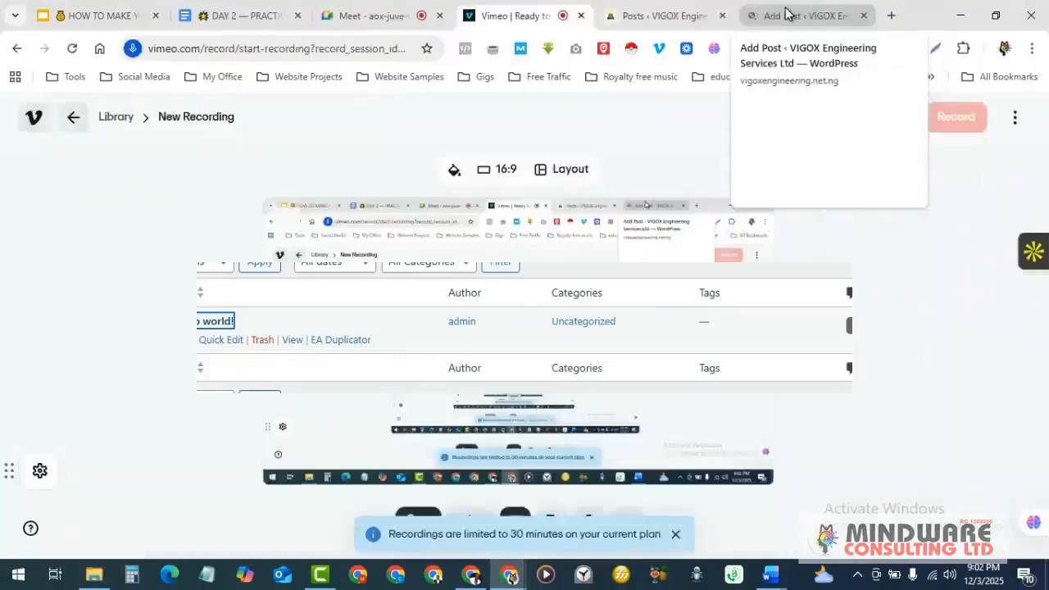
pyautogui.click(787, 15)
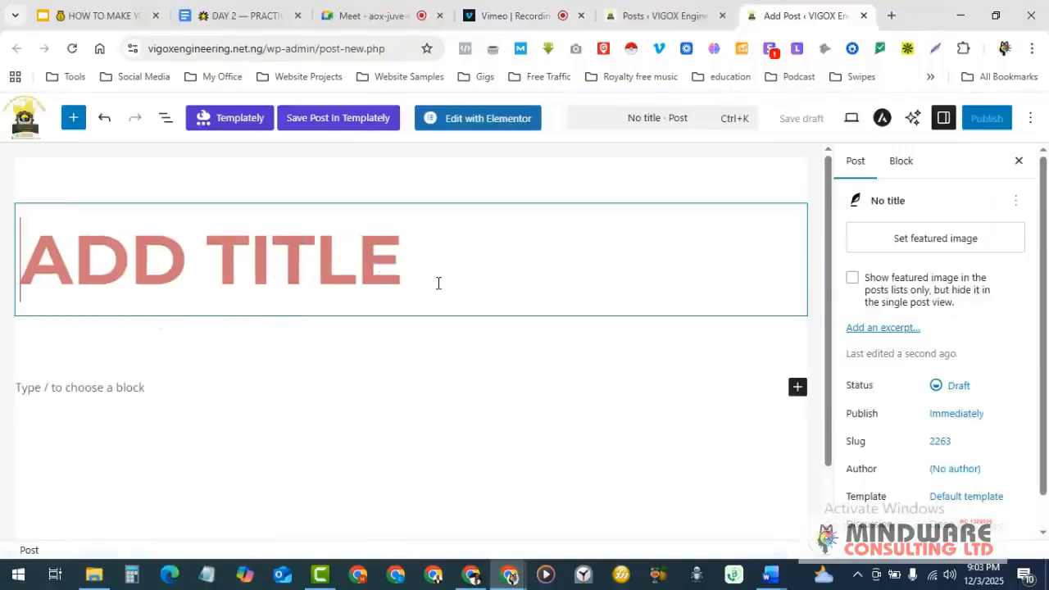
pyautogui.click(163, 278)
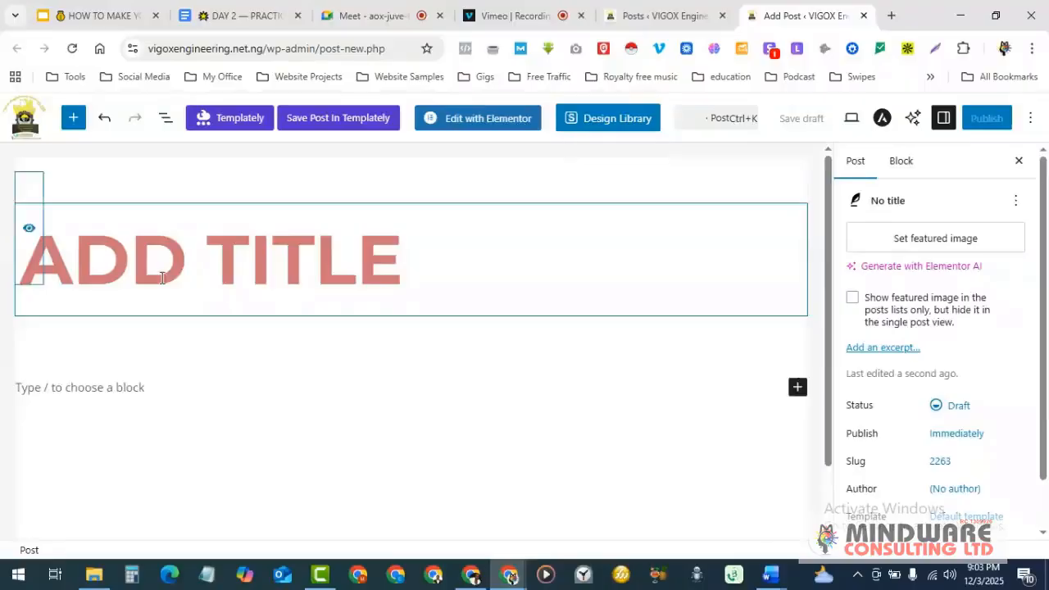
pyautogui.scroll(-1, 330, 333)
pyautogui.scroll(-2, 171, 356)
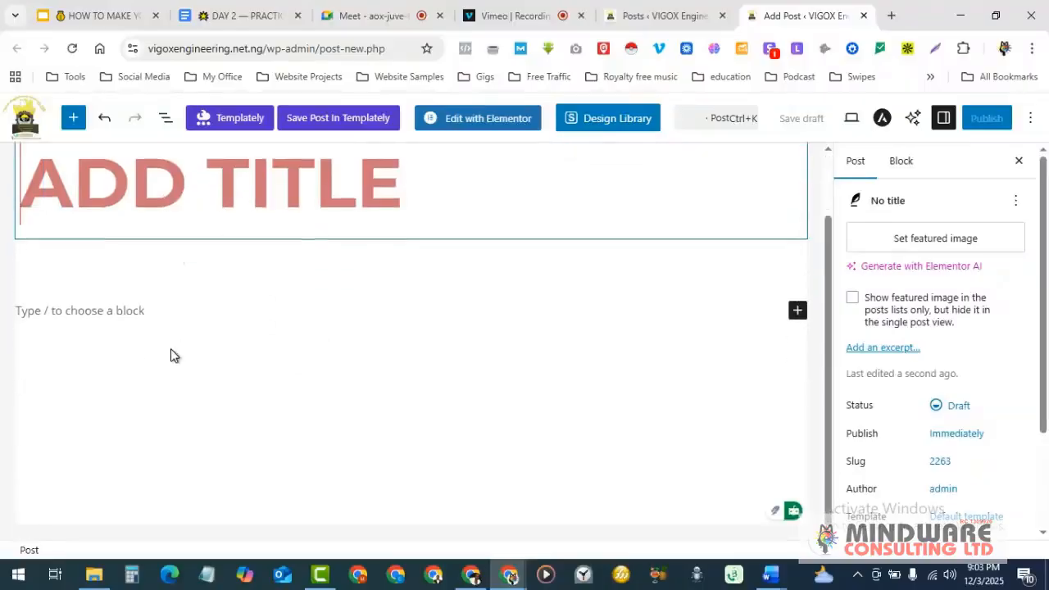
pyautogui.scroll(3, 171, 356)
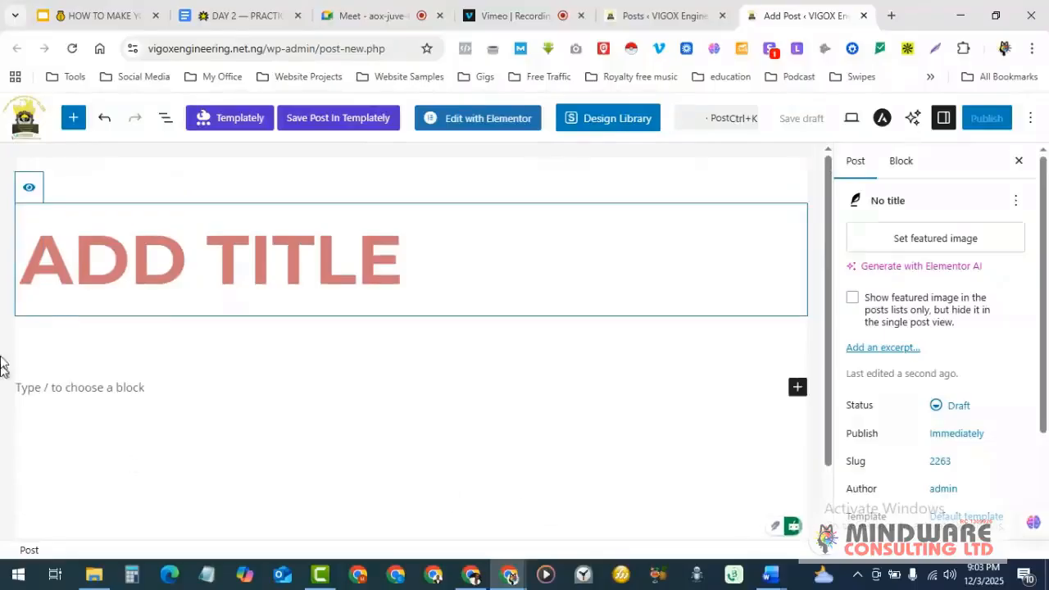
# - Title the new post 'best outfit for the festive season'
pyautogui.click(158, 264)
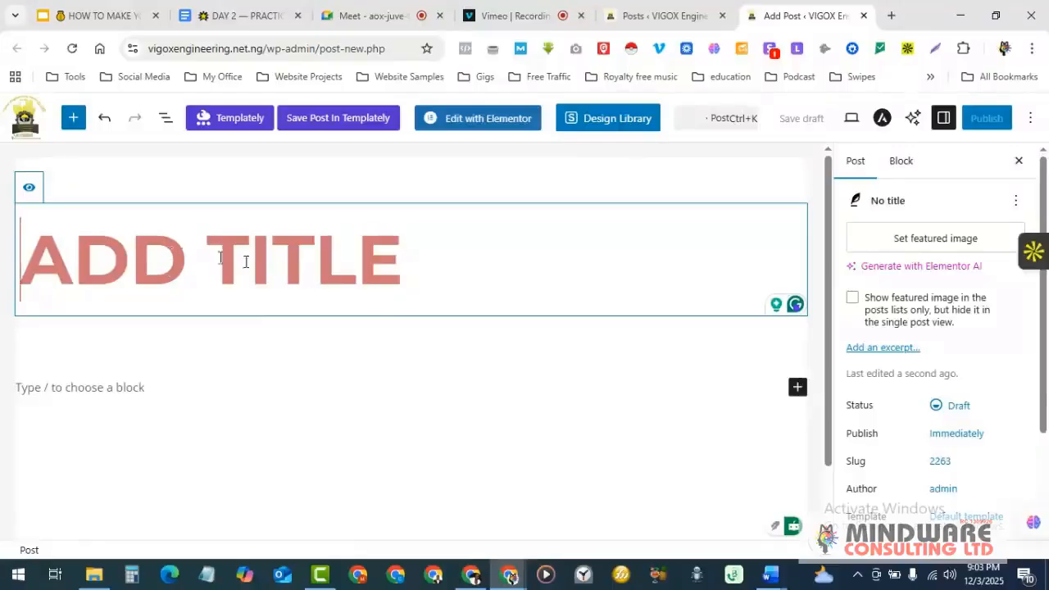
pyautogui.scroll(-1, 112, 271)
pyautogui.scroll(1, 111, 270)
pyautogui.write('best o')
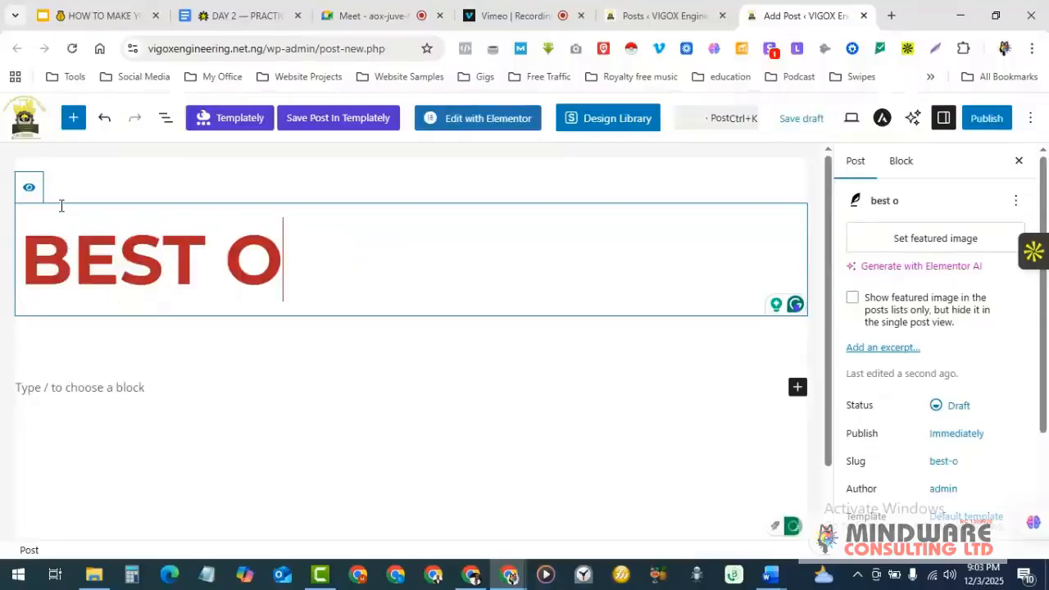
pyautogui.write('utf')
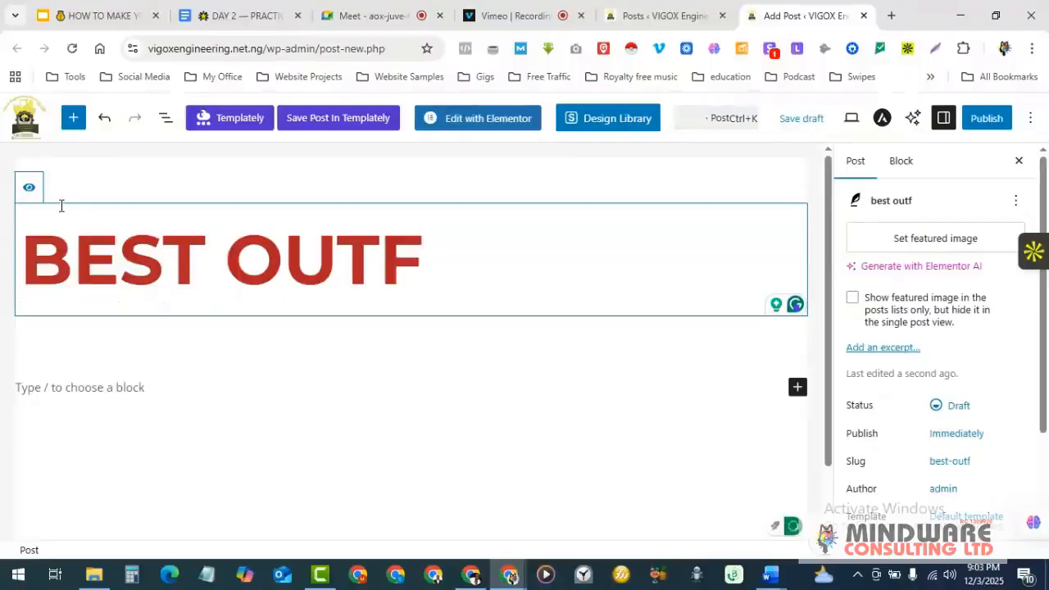
pyautogui.write('it for the')
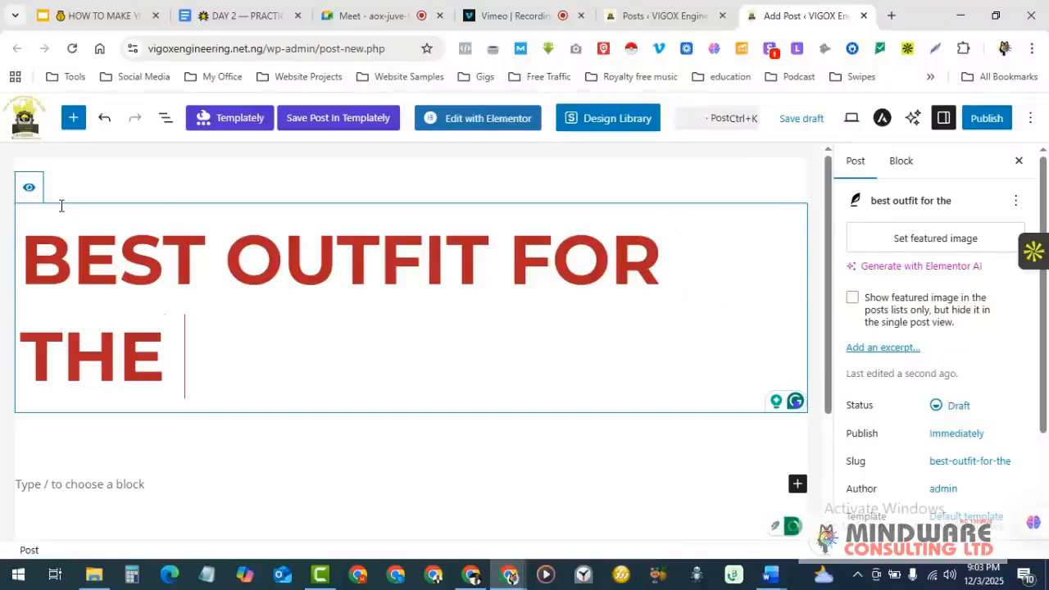
pyautogui.write(' festive seas')
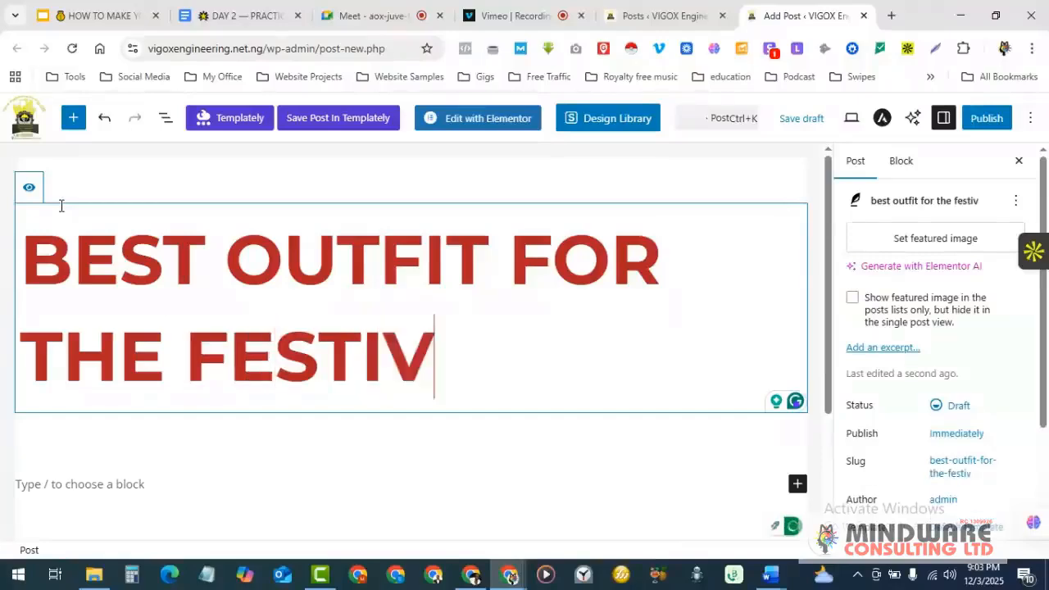
pyautogui.write('on')
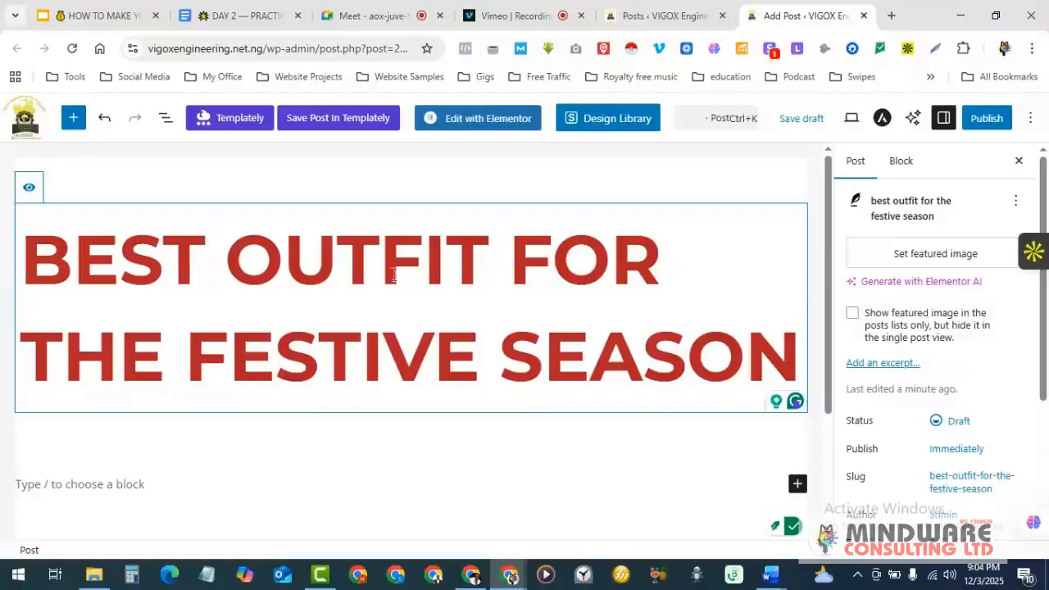
pyautogui.scroll(-2, 566, 275)
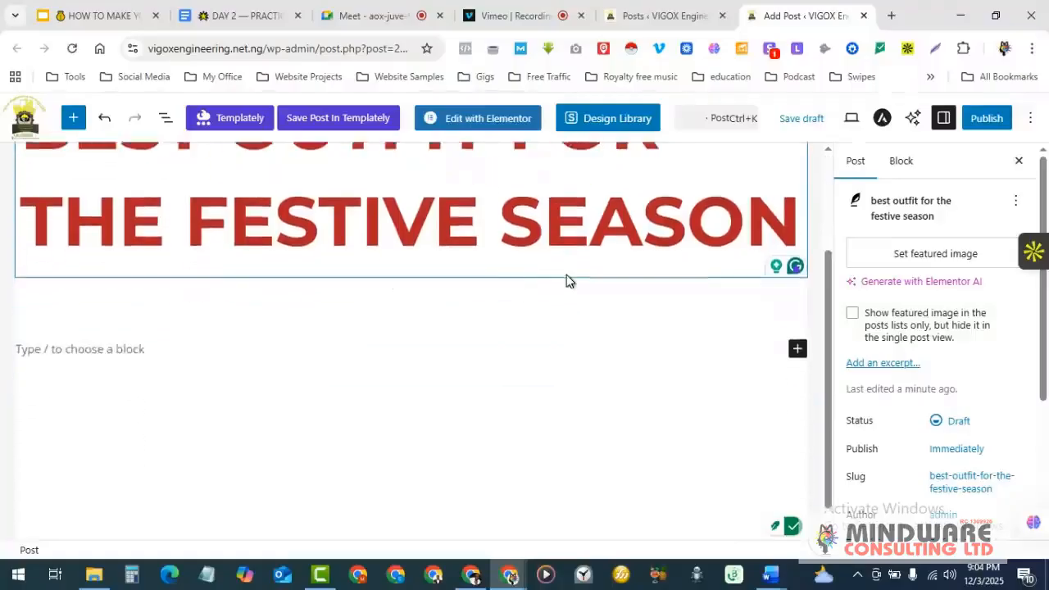
pyautogui.scroll(2, 566, 275)
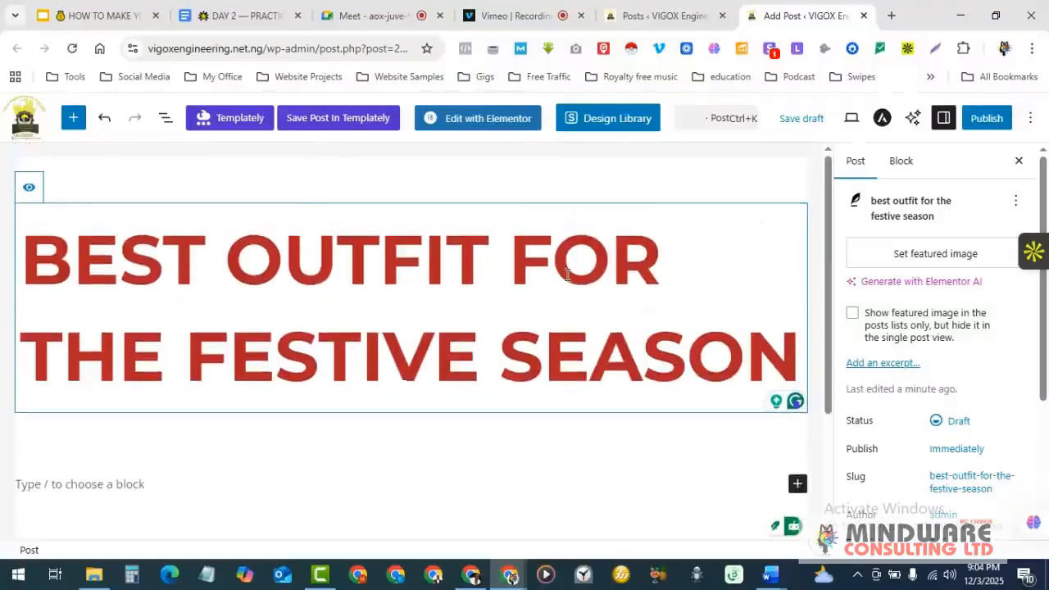
pyautogui.scroll(-2, 567, 274)
pyautogui.scroll(1, 552, 229)
pyautogui.scroll(-1, 492, 262)
# - Add a paragraph of random filler text below the title, then bring up the pre-publish check
pyautogui.click(68, 334)
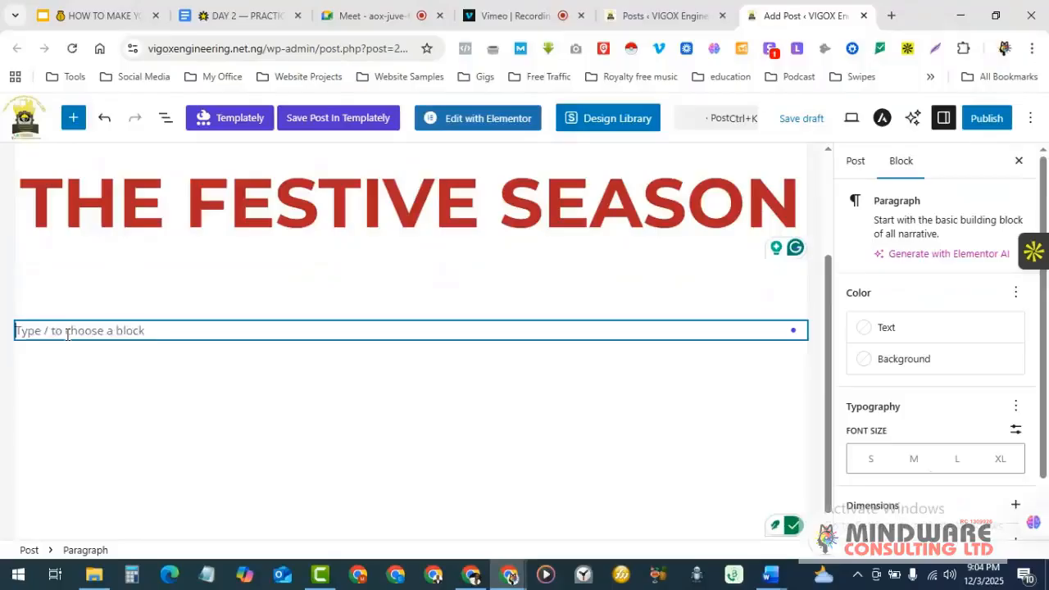
pyautogui.write('jjdpjpfjeppfkekw[kwkm')
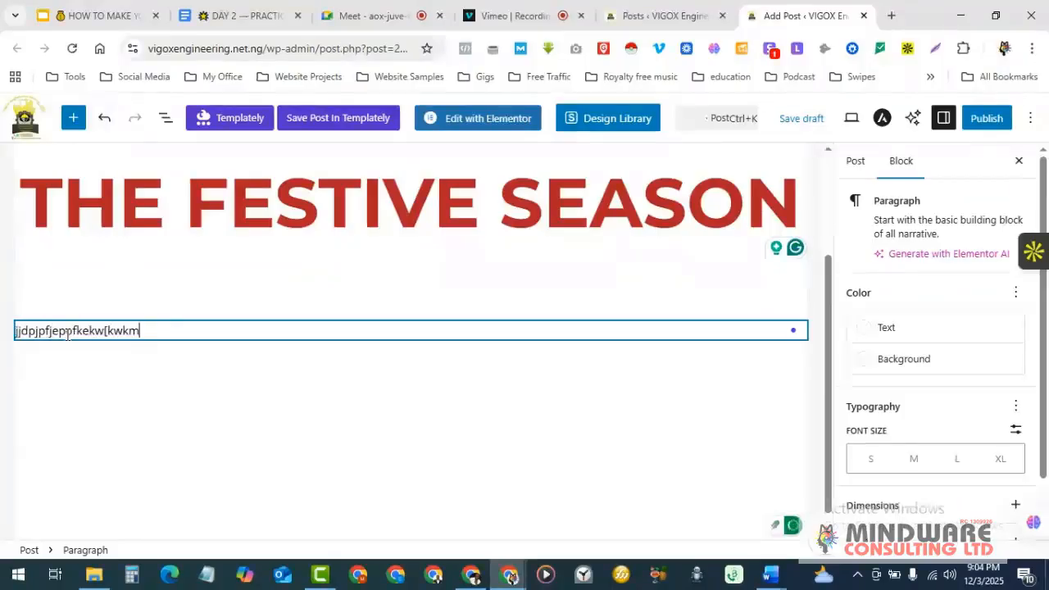
pyautogui.write(';lwd;wwdwdwdw')
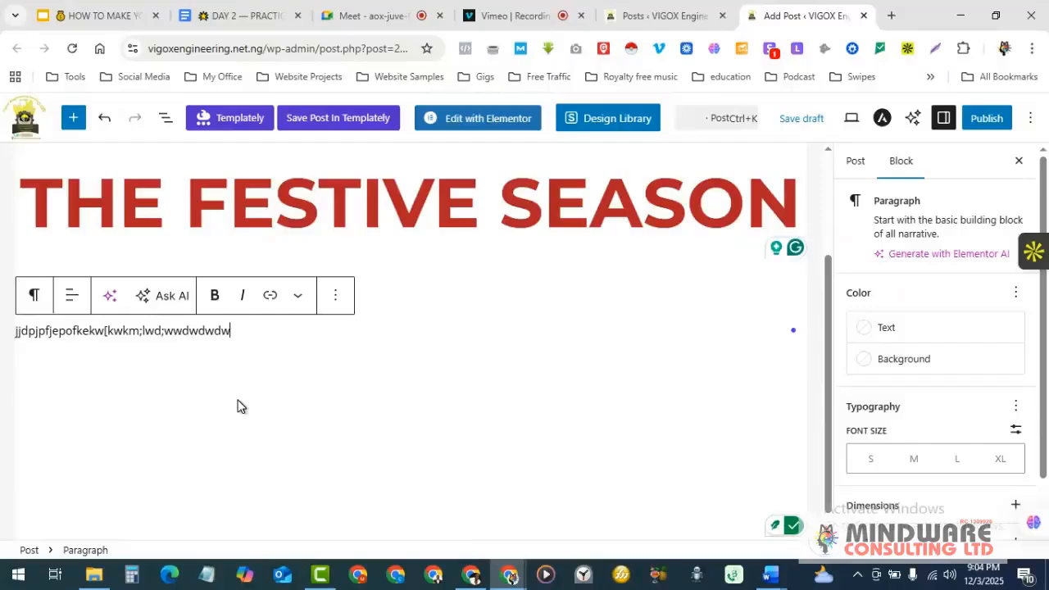
pyautogui.scroll(-1, 237, 406)
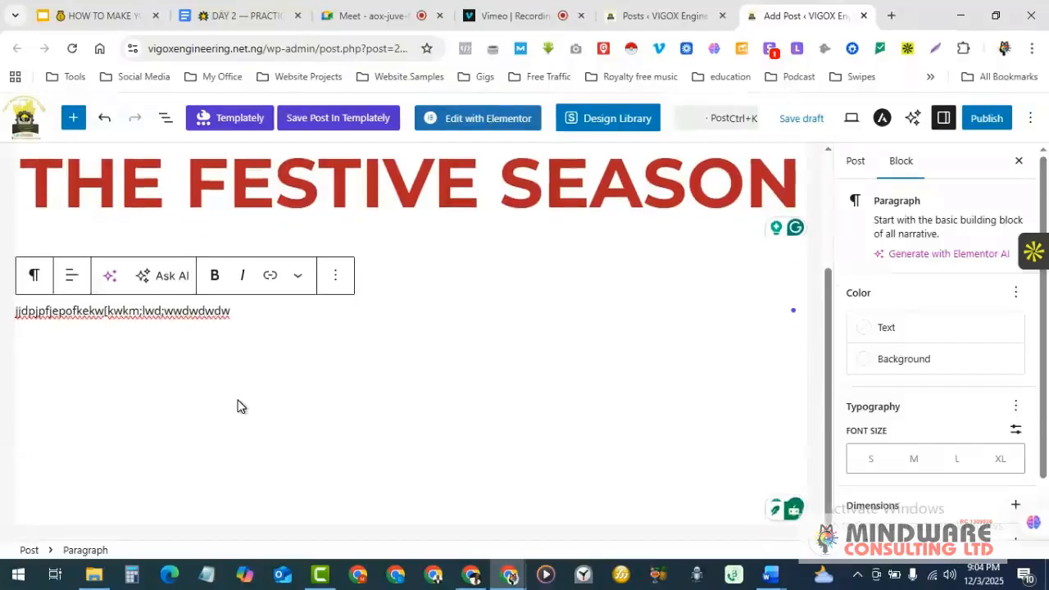
pyautogui.scroll(2, 238, 406)
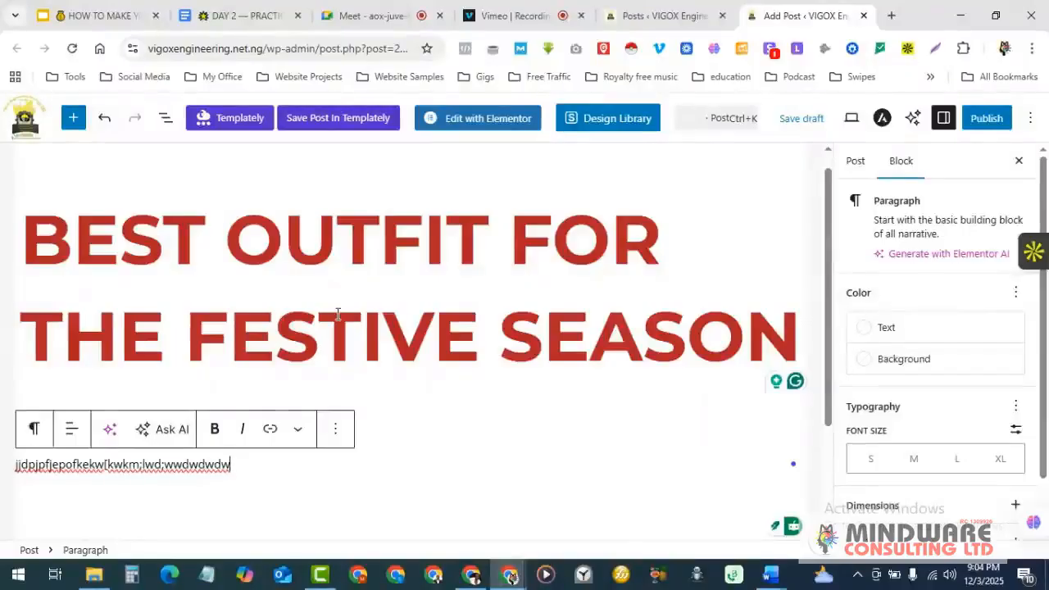
pyautogui.scroll(-1, 338, 314)
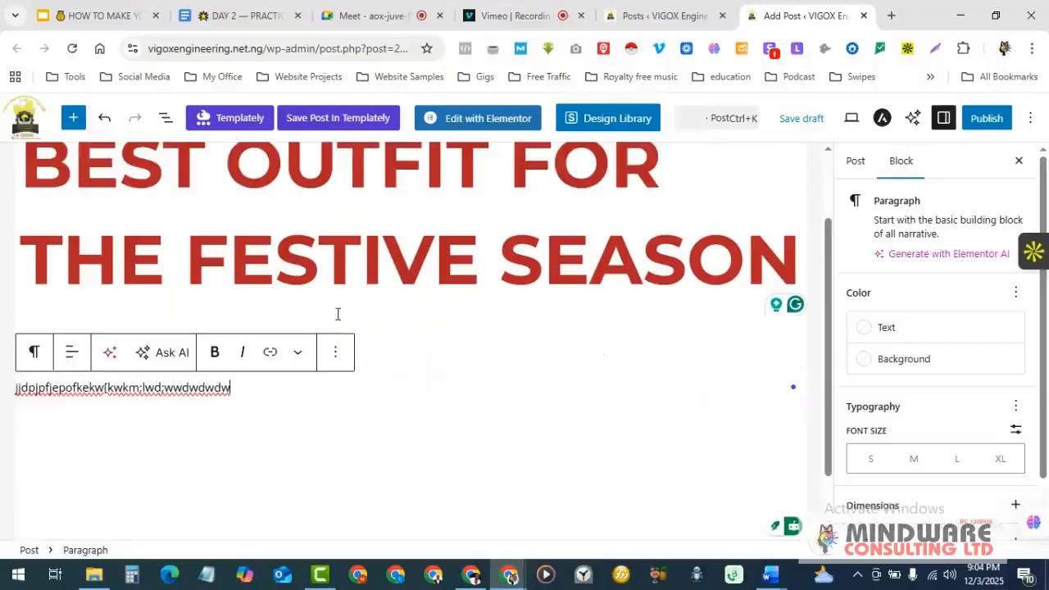
pyautogui.scroll(-1, 338, 314)
pyautogui.scroll(2, 338, 314)
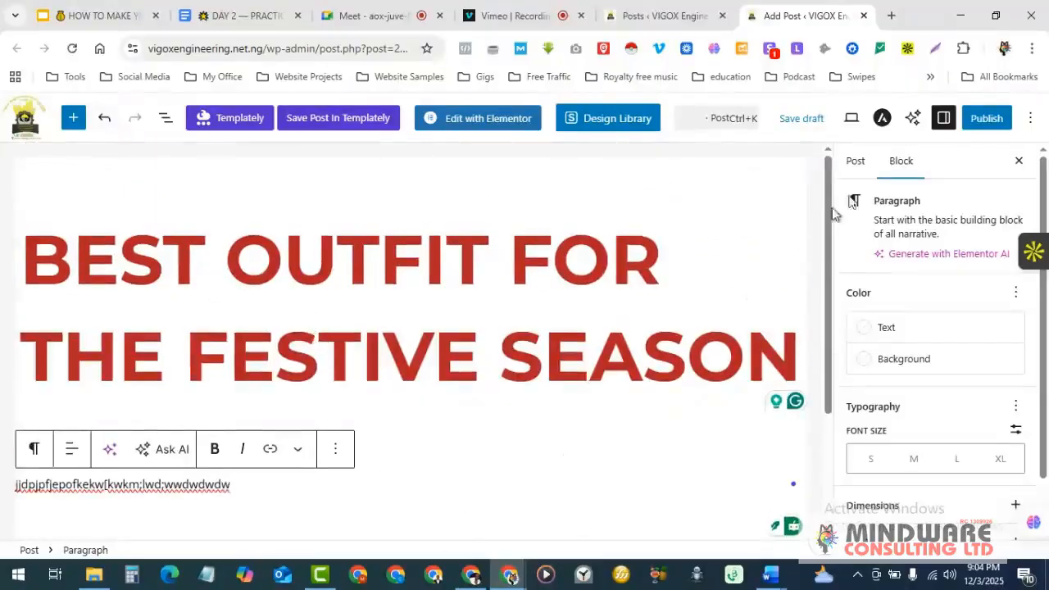
pyautogui.click(988, 119)
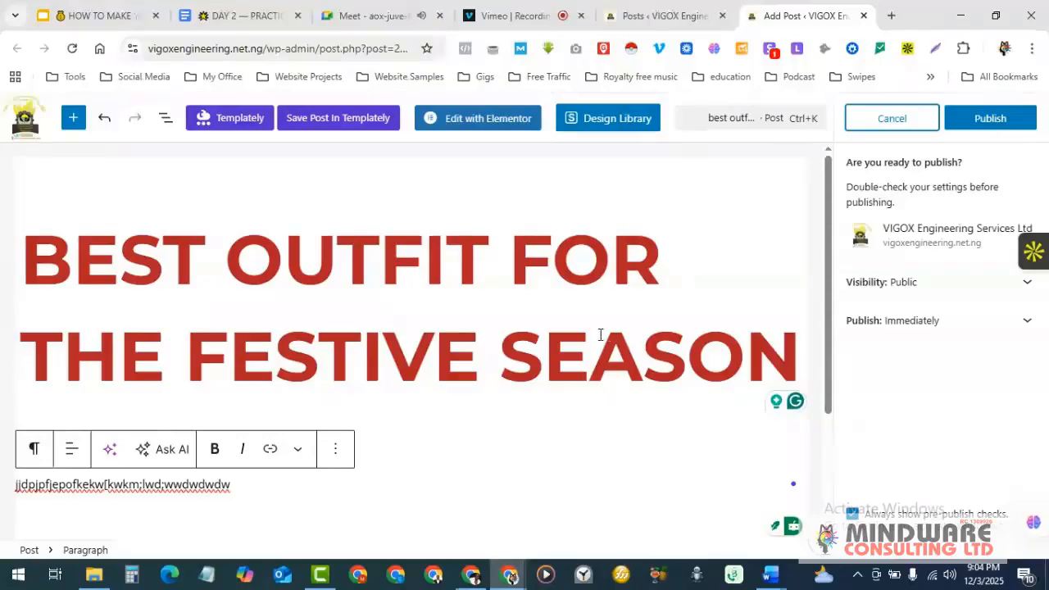
# - Publish the post and view its live page on vigoxengineering.net.ng
pyautogui.scroll(-2, 600, 336)
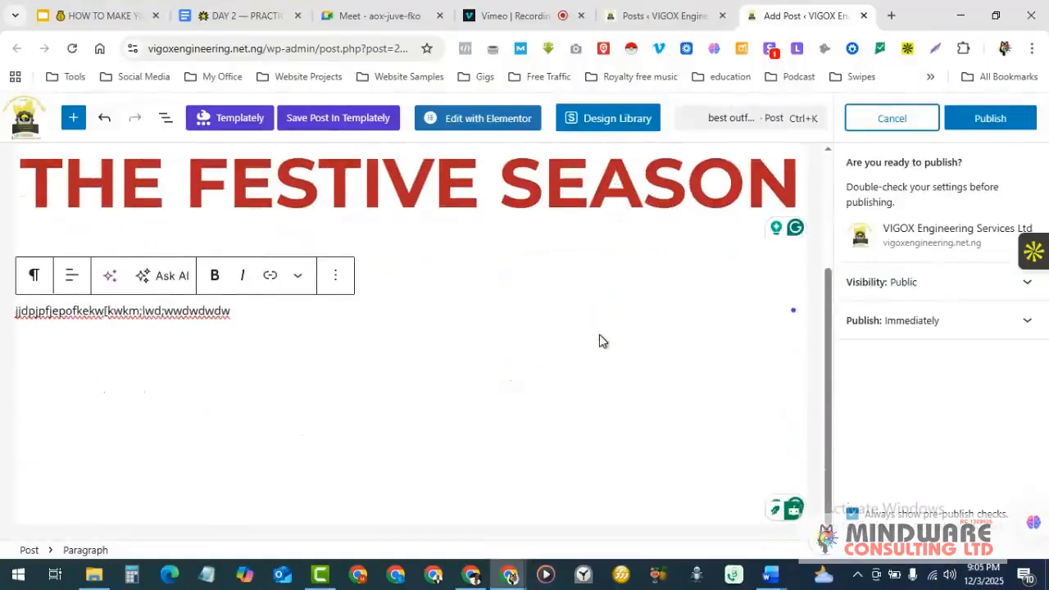
pyautogui.scroll(2, 600, 337)
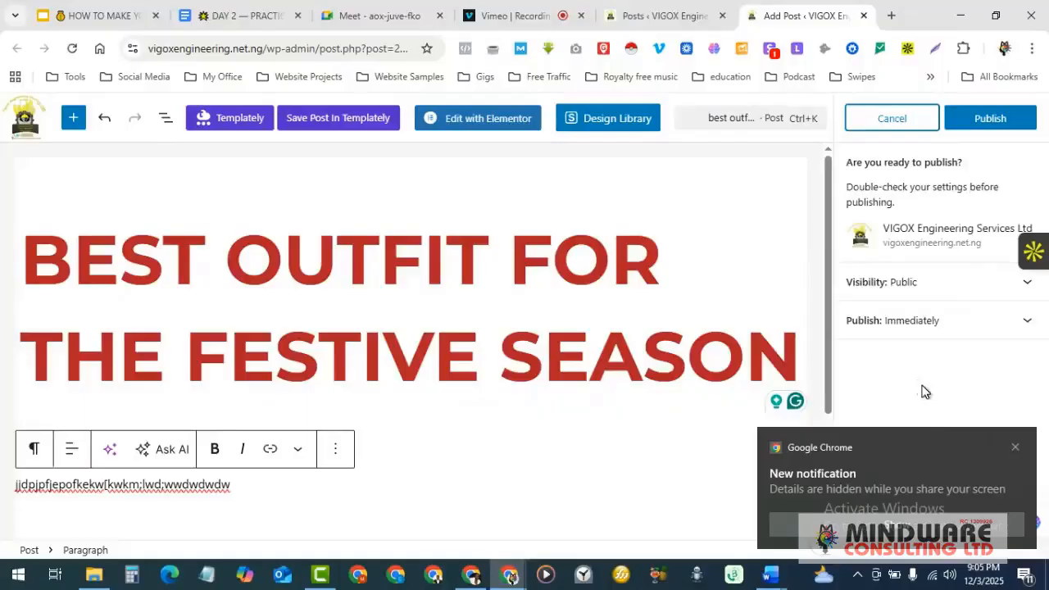
pyautogui.click(1009, 125)
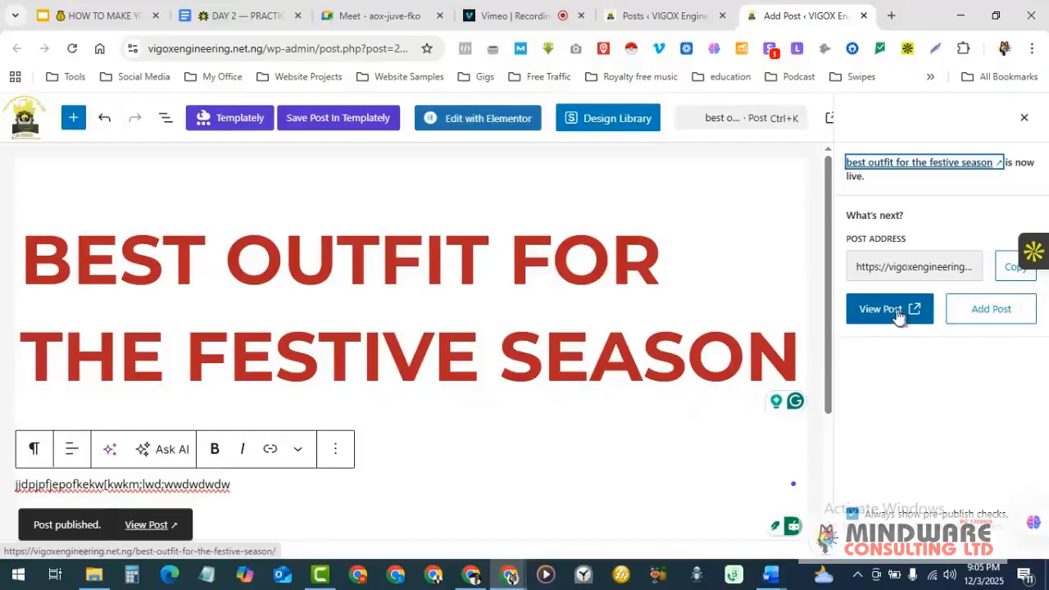
pyautogui.click(889, 315)
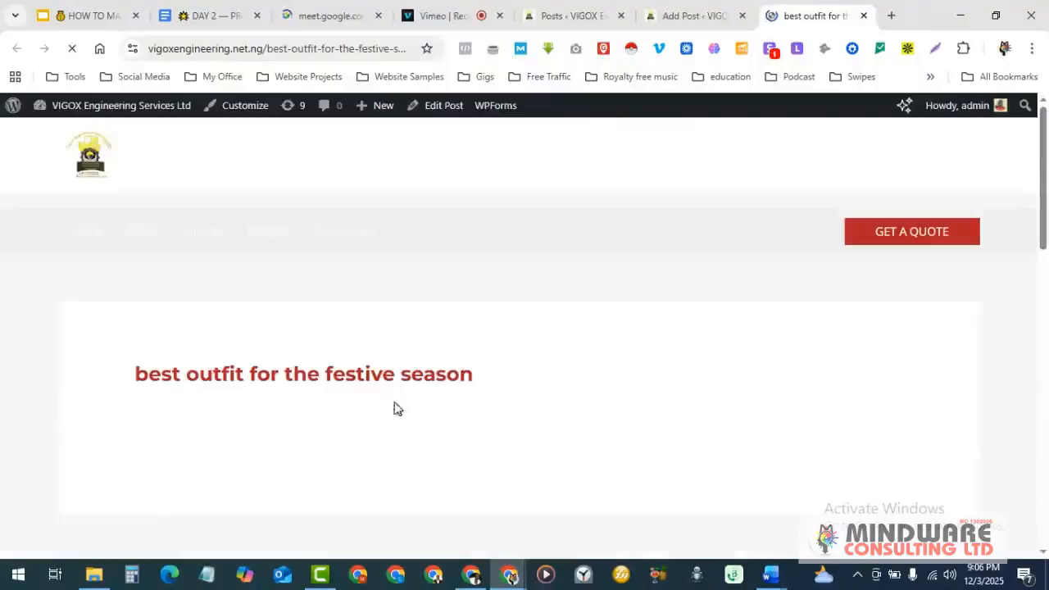
# - Scroll the live post down to Leave a Comment and place the cursor in the comment box
pyautogui.scroll(-2, 463, 388)
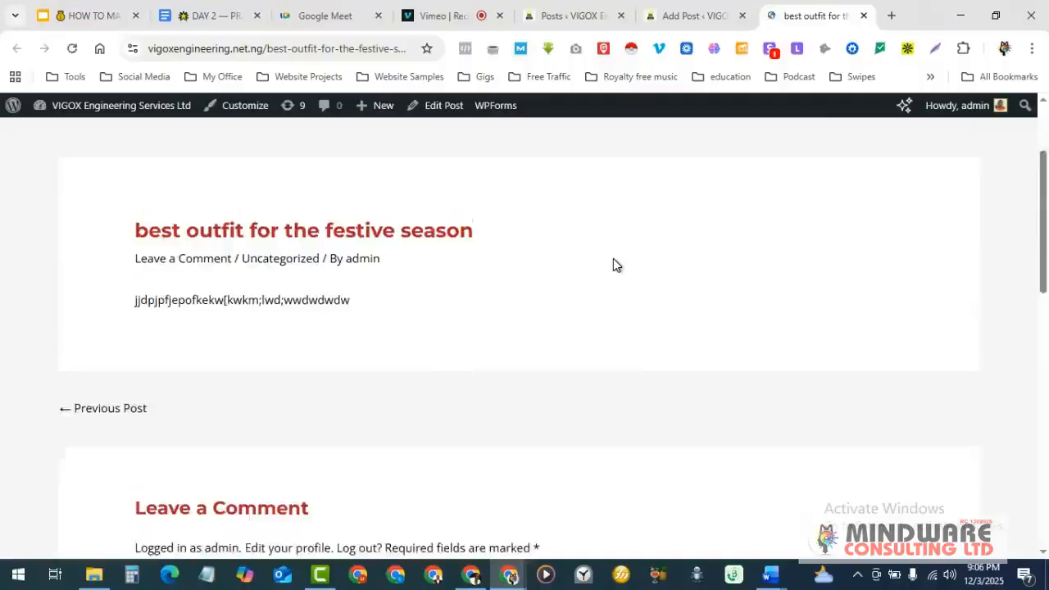
pyautogui.scroll(-3, 615, 265)
pyautogui.scroll(-1, 614, 260)
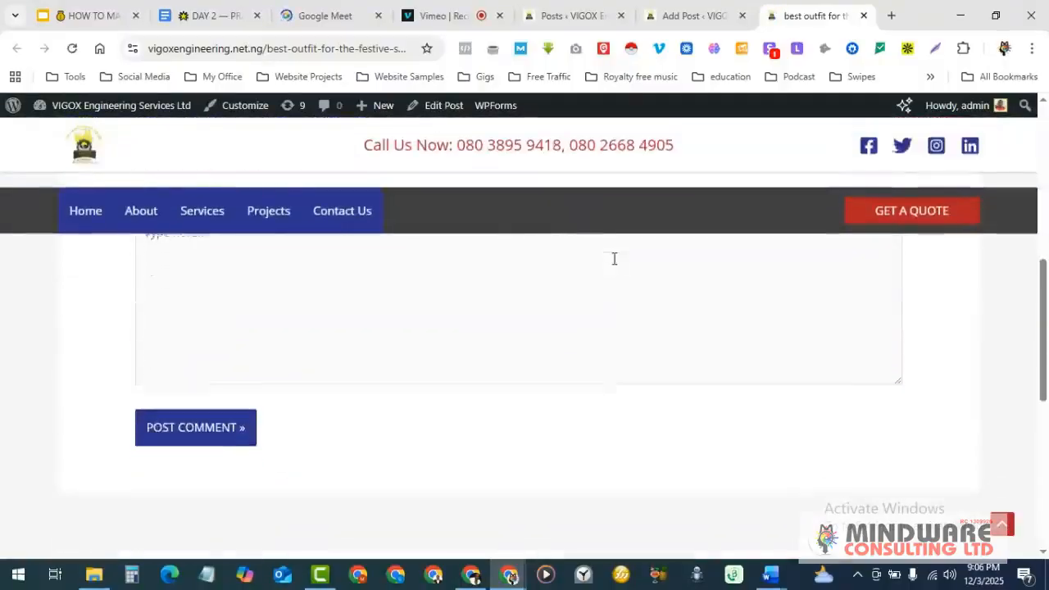
pyautogui.scroll(2, 614, 261)
pyautogui.scroll(-1, 217, 365)
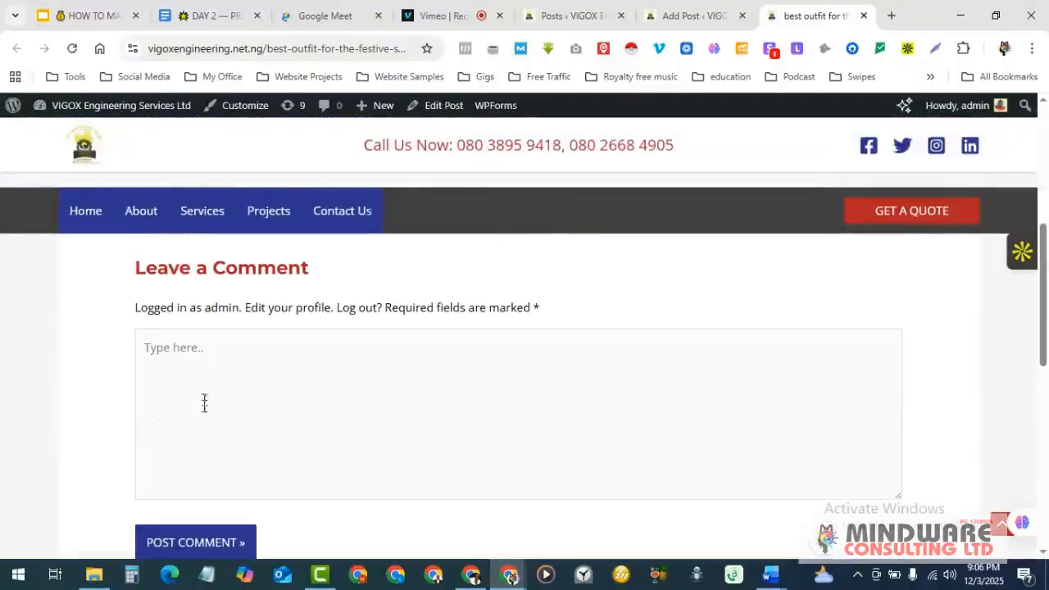
pyautogui.scroll(-2, 274, 392)
pyautogui.scroll(6, 275, 397)
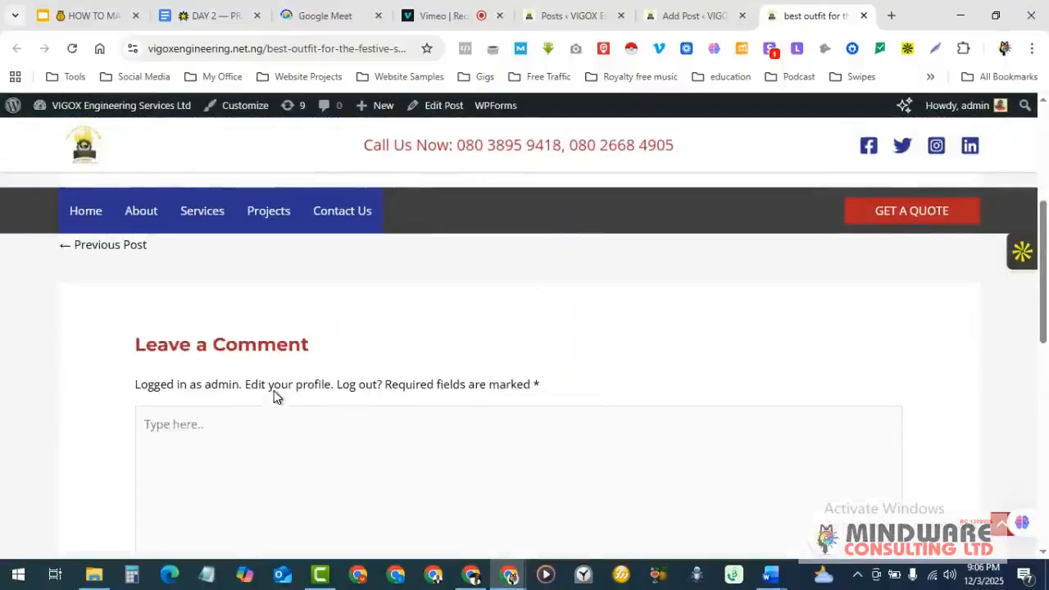
pyautogui.scroll(-5, 328, 384)
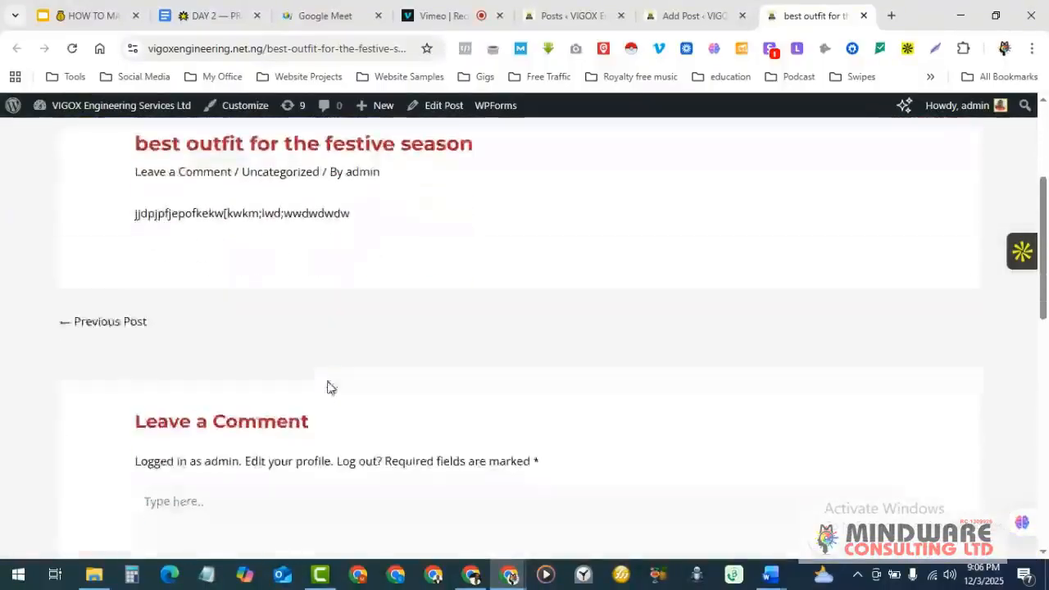
pyautogui.click(225, 361)
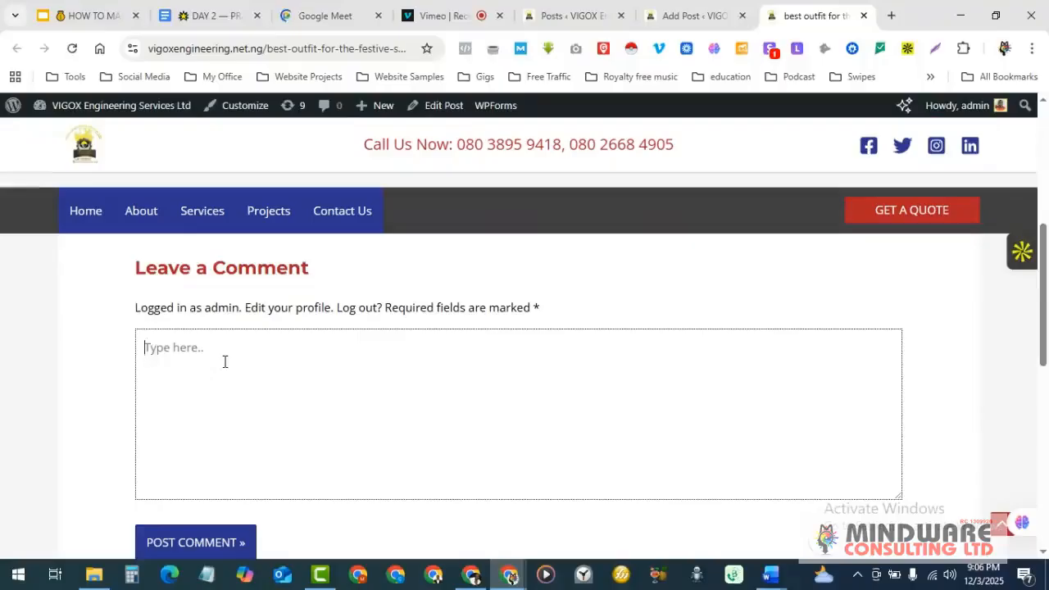
# - Submit the comment 'wow i love this post', check it appears, and return to the editor tab
pyautogui.write('wow i love this post')
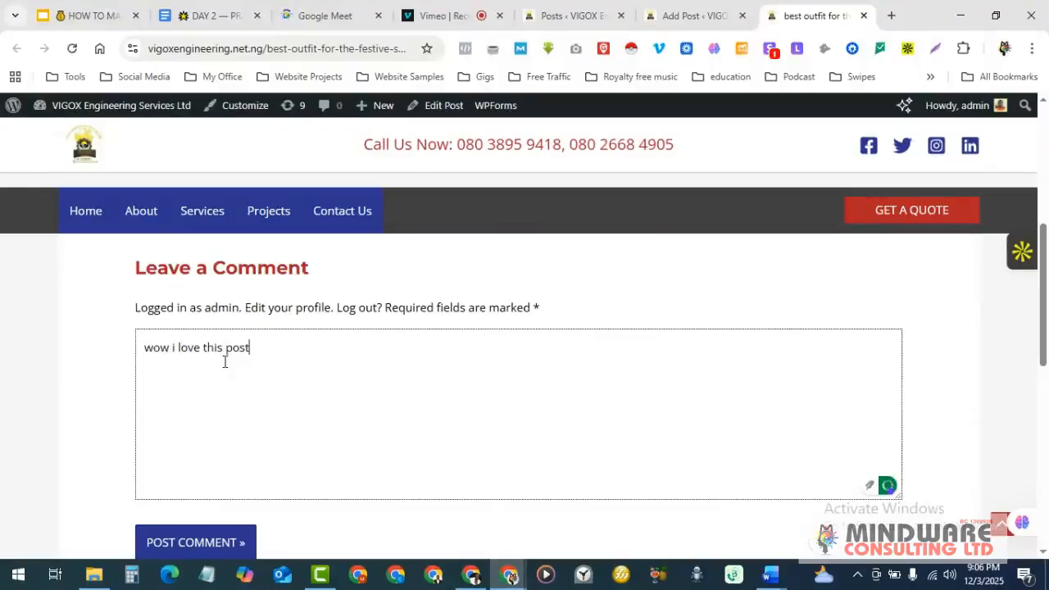
pyautogui.scroll(-2, 225, 361)
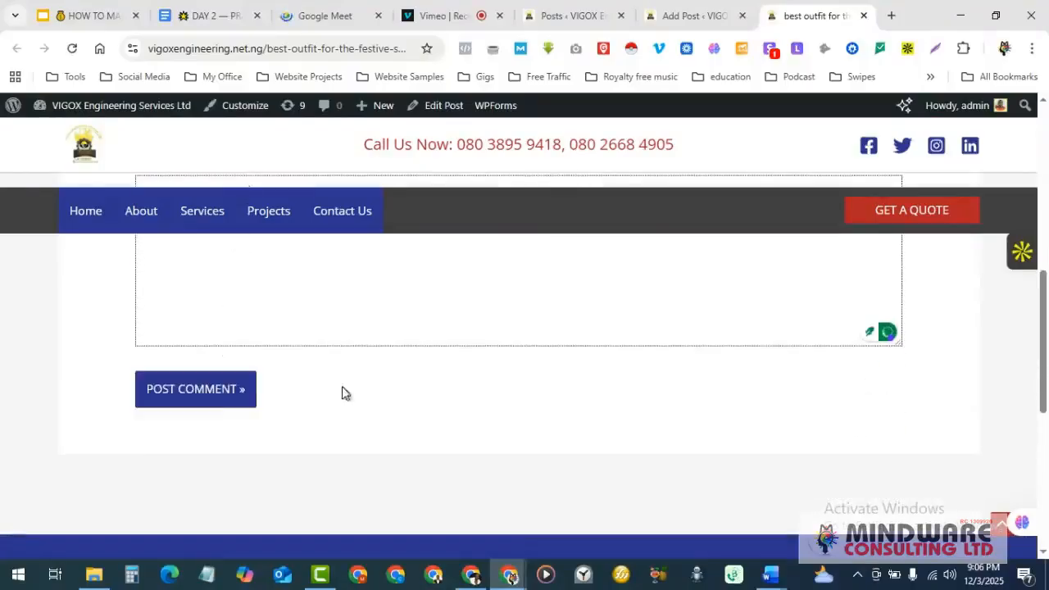
pyautogui.click(207, 401)
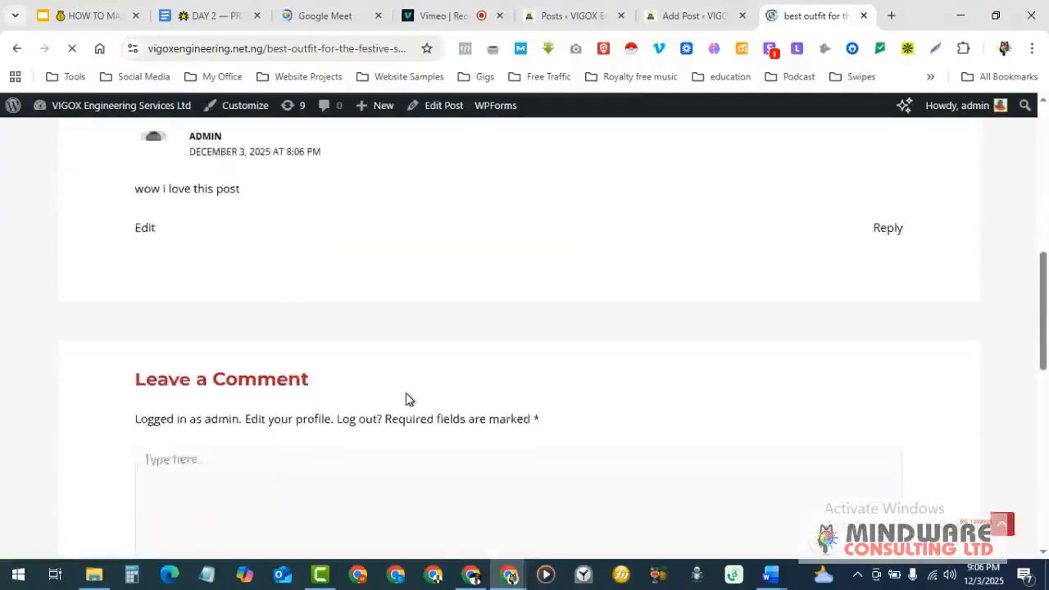
pyautogui.scroll(2, 394, 388)
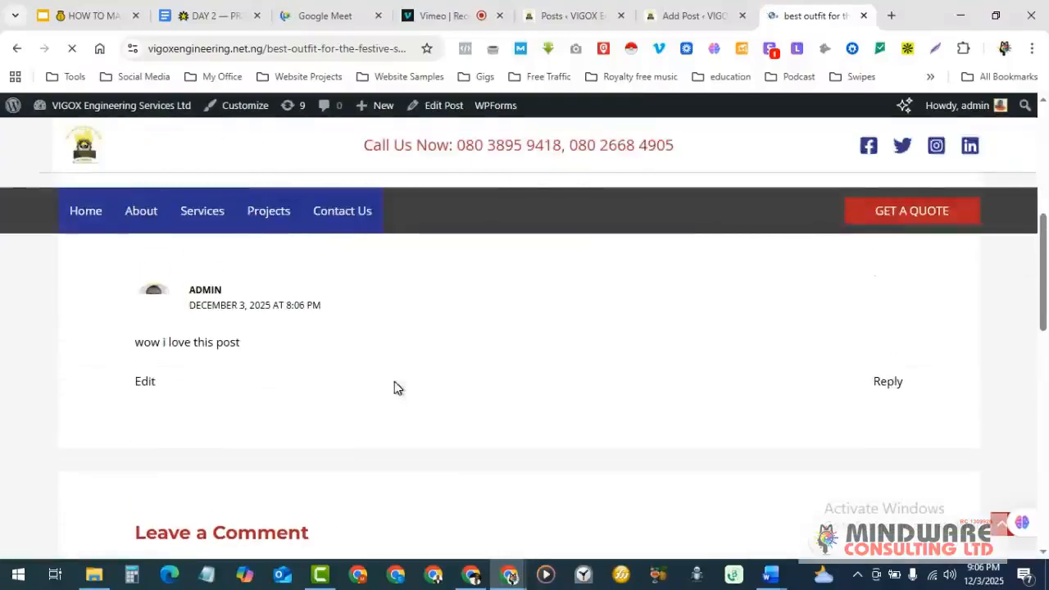
pyautogui.scroll(1, 176, 355)
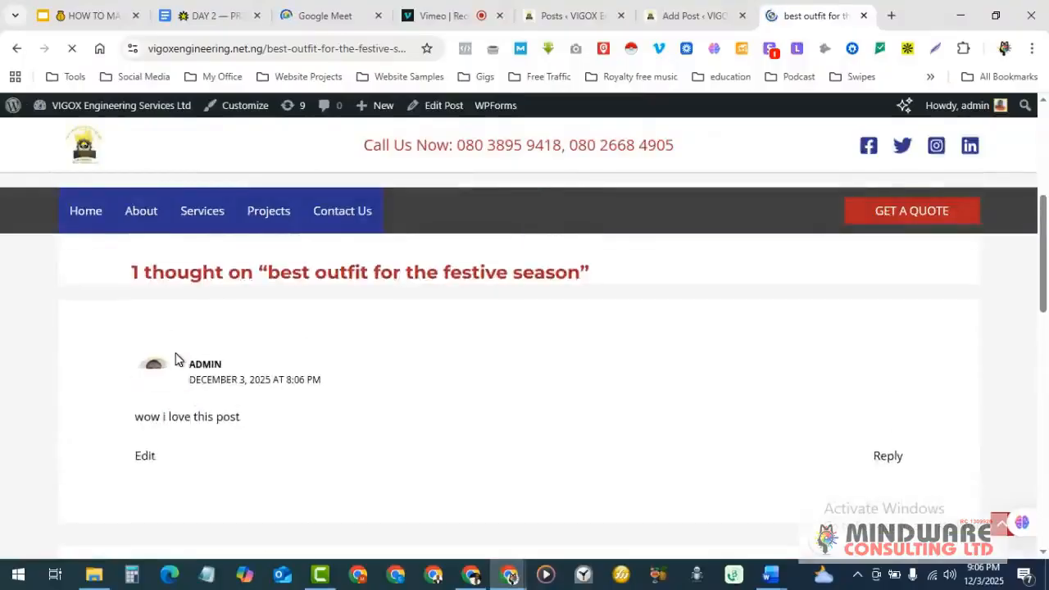
pyautogui.scroll(2, 175, 358)
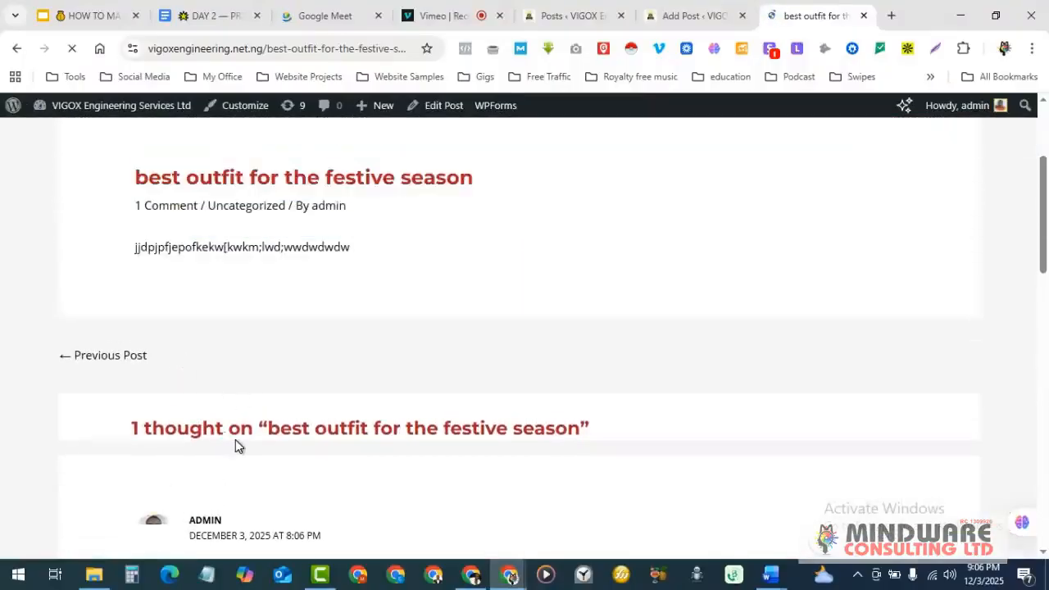
pyautogui.scroll(-3, 235, 440)
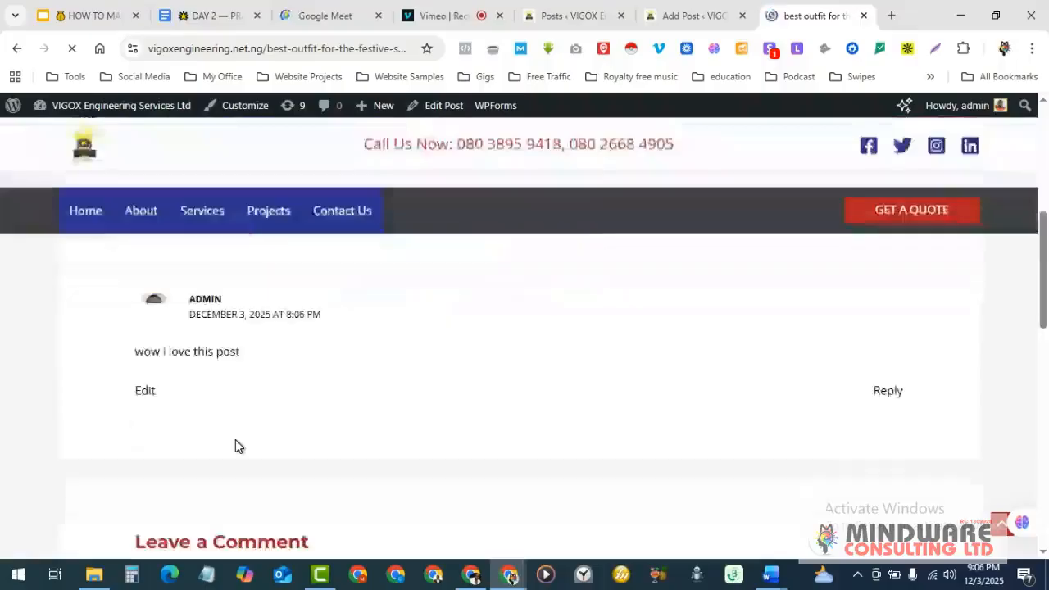
pyautogui.scroll(5, 235, 446)
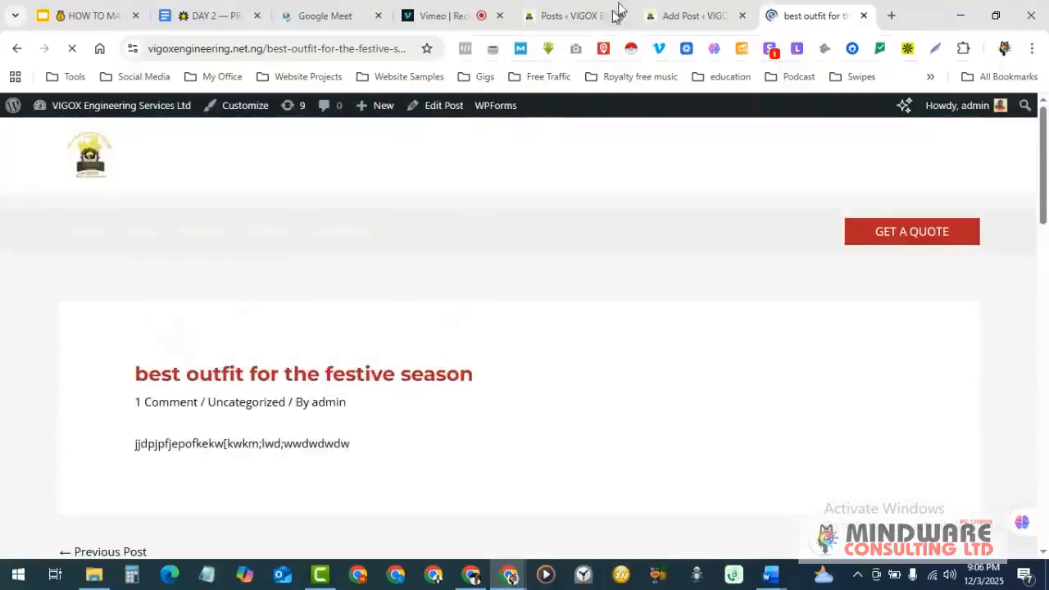
pyautogui.click(677, 14)
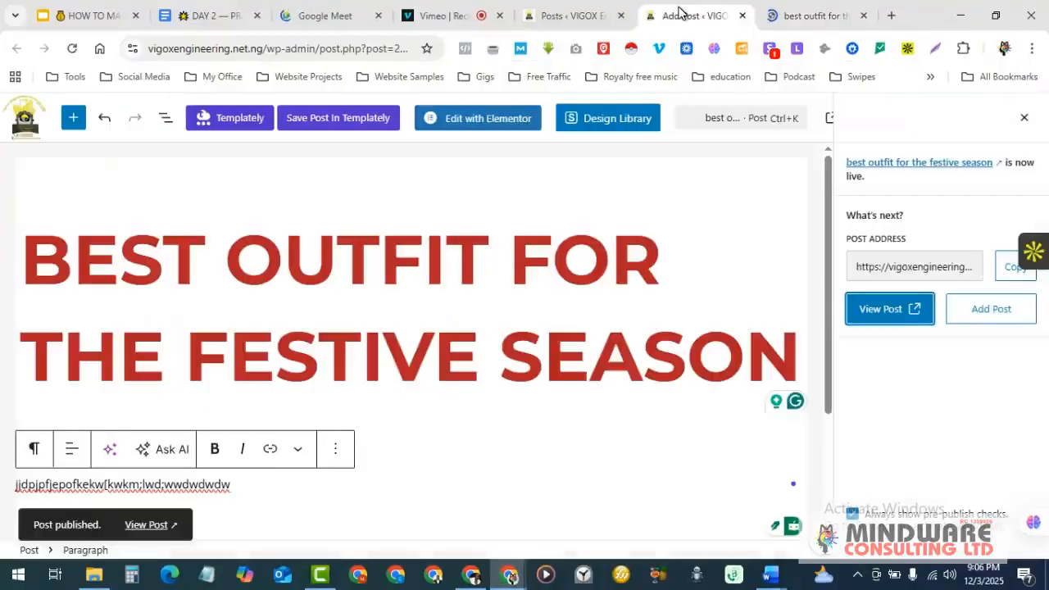
# - From the admin Posts list, open the site homepage in a new tab via Visit Site
pyautogui.click(564, 15)
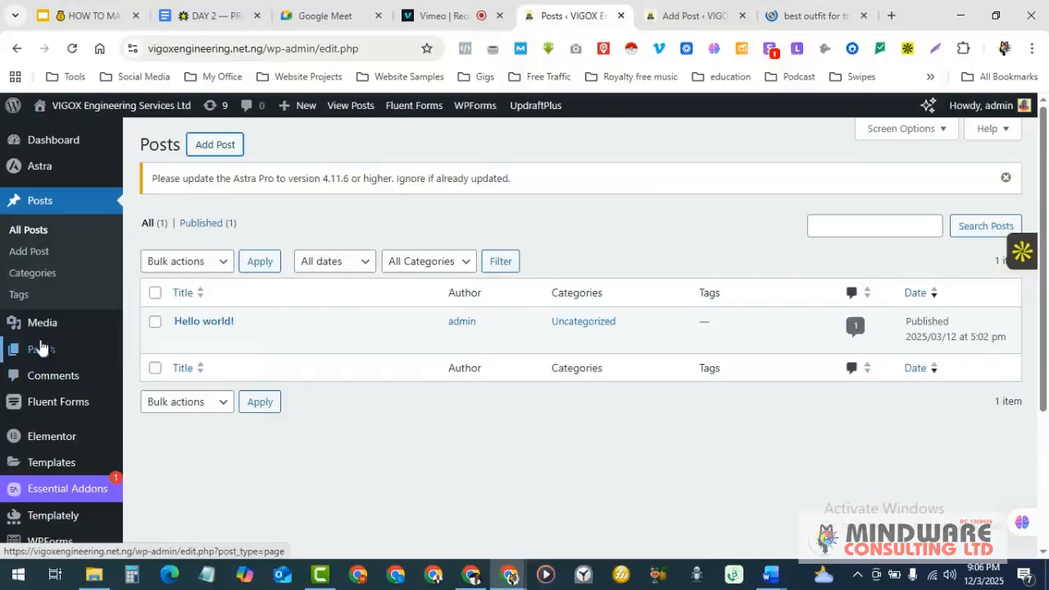
pyautogui.moveTo(37, 327)
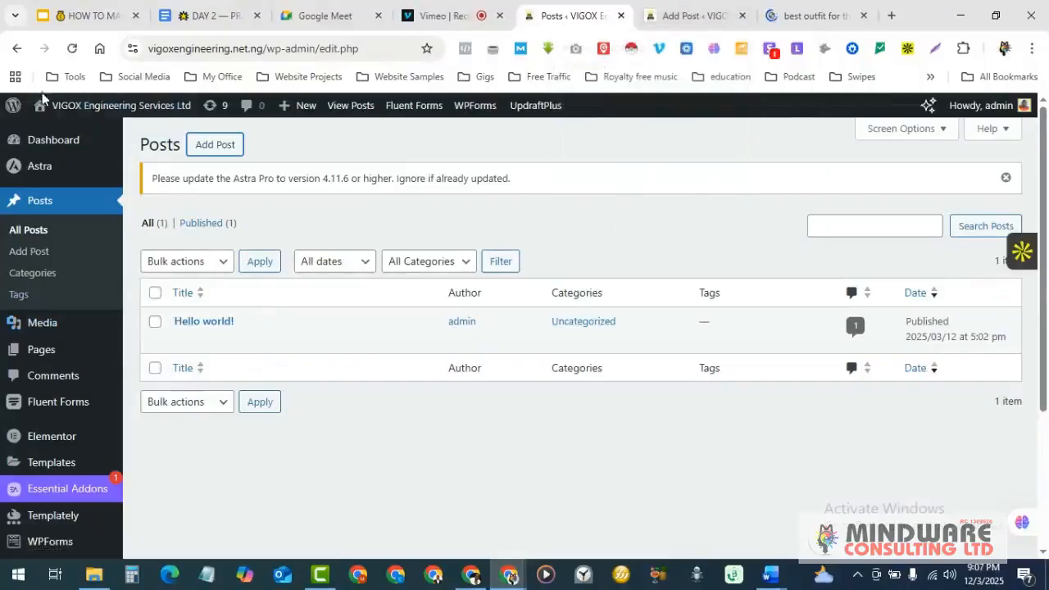
pyautogui.moveTo(72, 108)
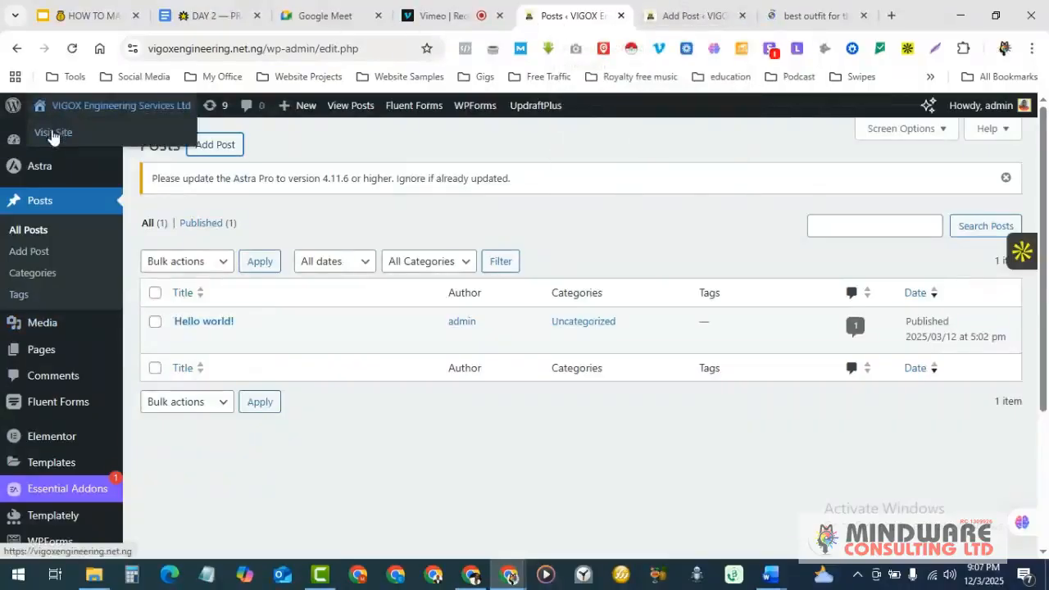
pyautogui.rightClick(53, 135)
pyautogui.click(126, 151)
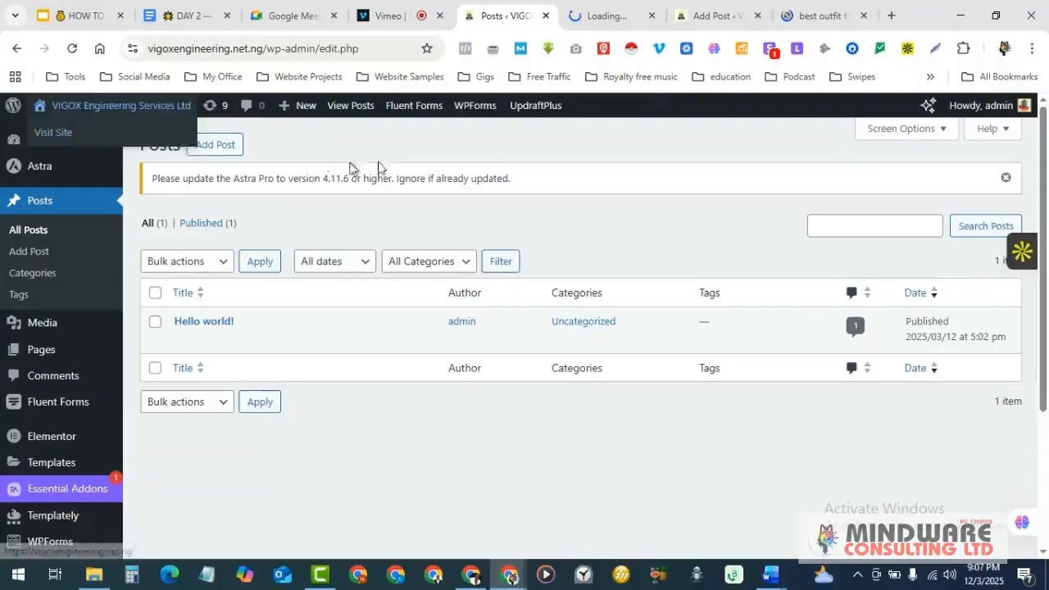
# - Close the published post's page and the post editor tabs
pyautogui.click(816, 8)
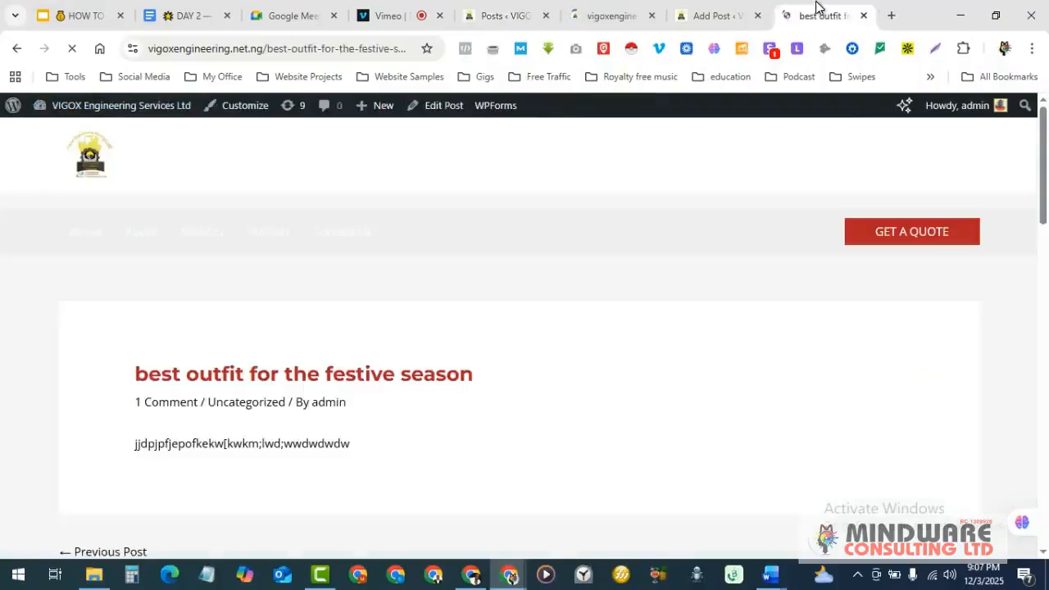
pyautogui.click(862, 15)
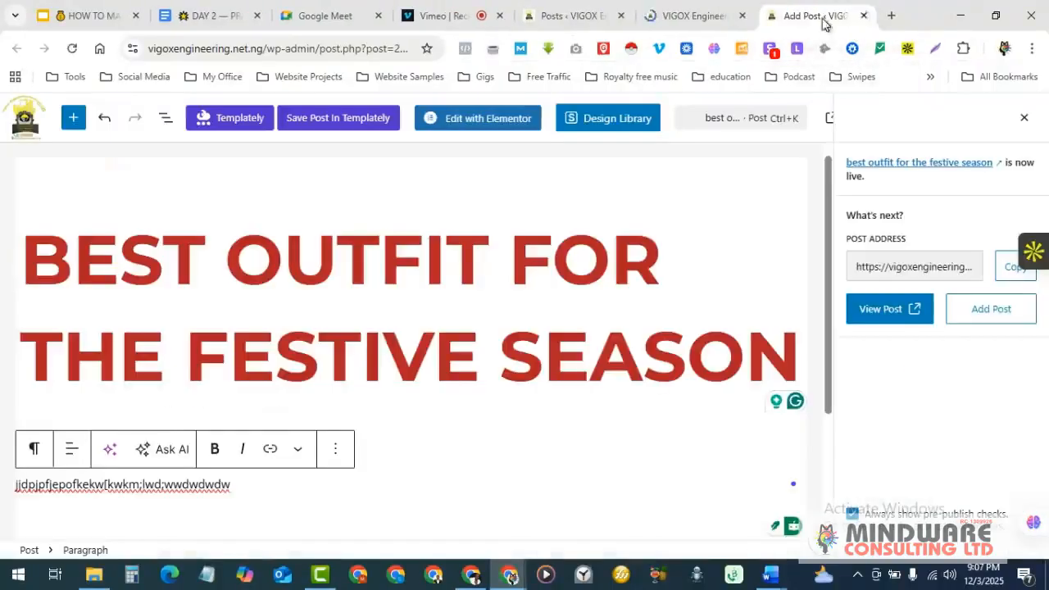
pyautogui.click(865, 16)
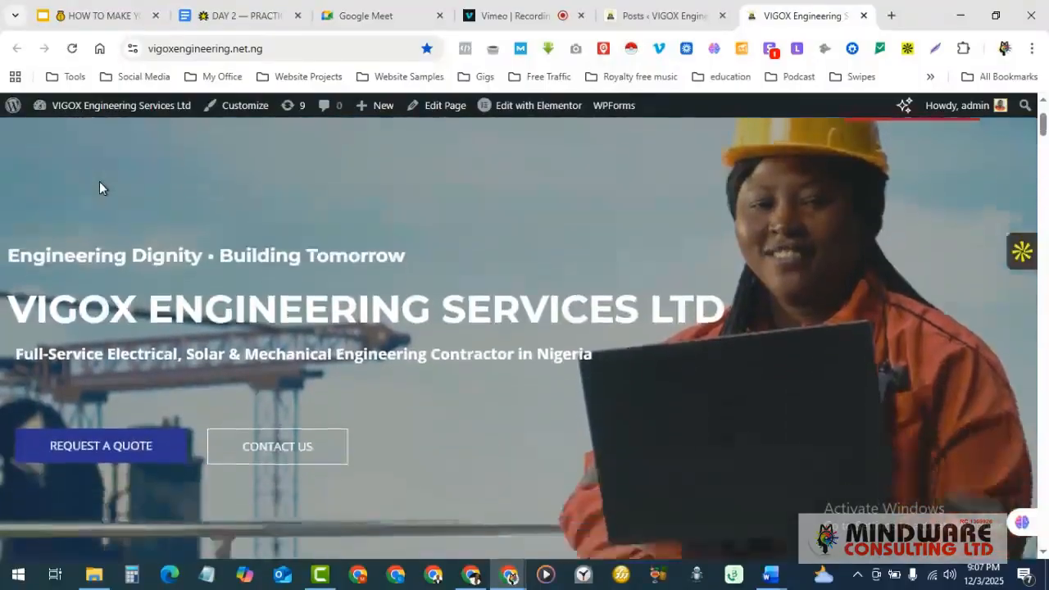
# - Scroll through the VIGOX homepage, then return to the admin Posts list
pyautogui.scroll(-10, 99, 188)
pyautogui.scroll(-8, 439, 302)
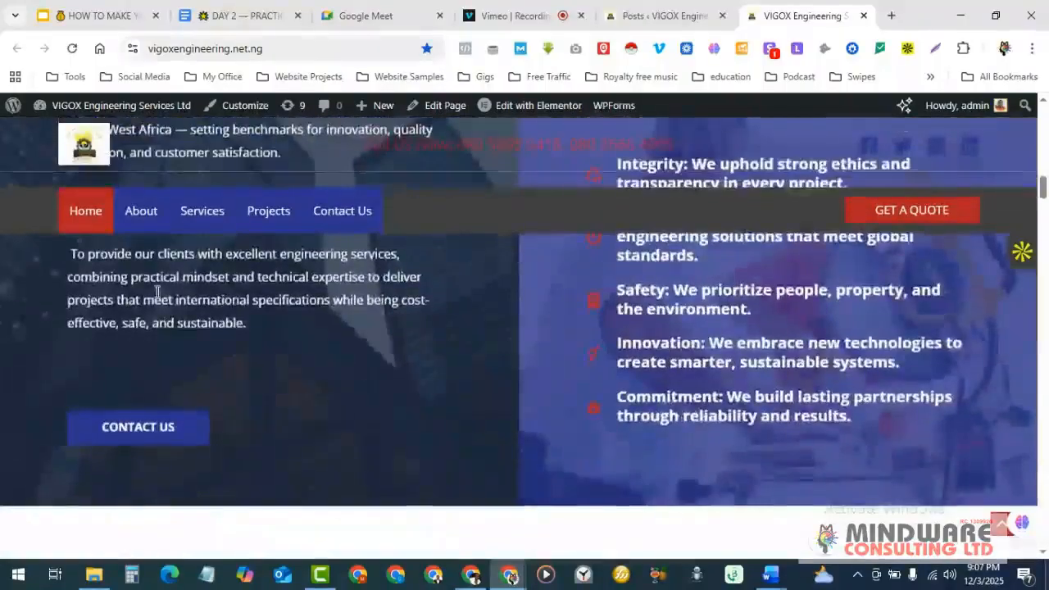
pyautogui.scroll(-8, 841, 363)
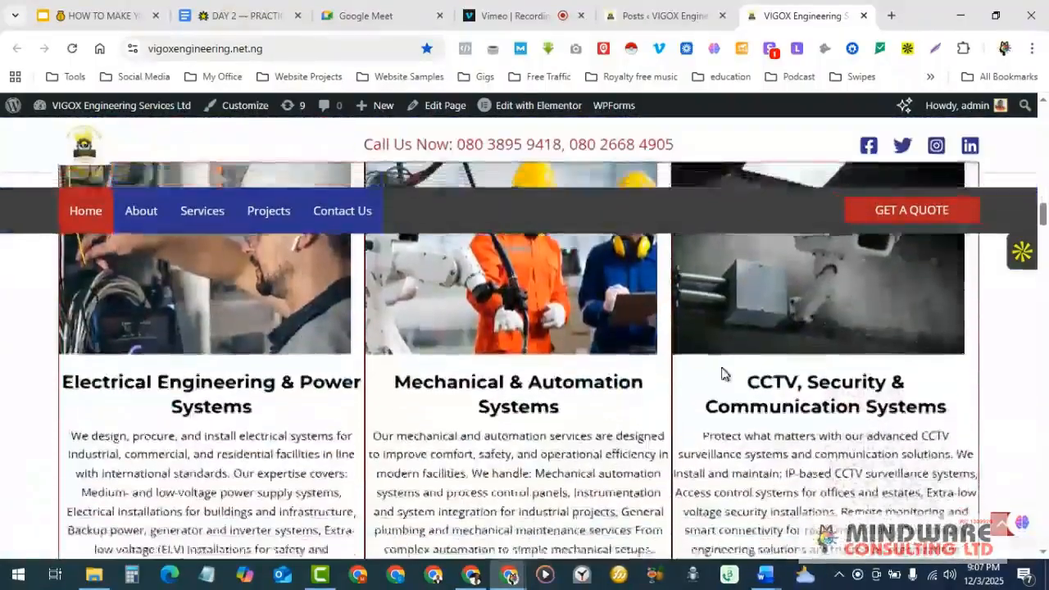
pyautogui.scroll(2, 723, 374)
pyautogui.scroll(1, 520, 383)
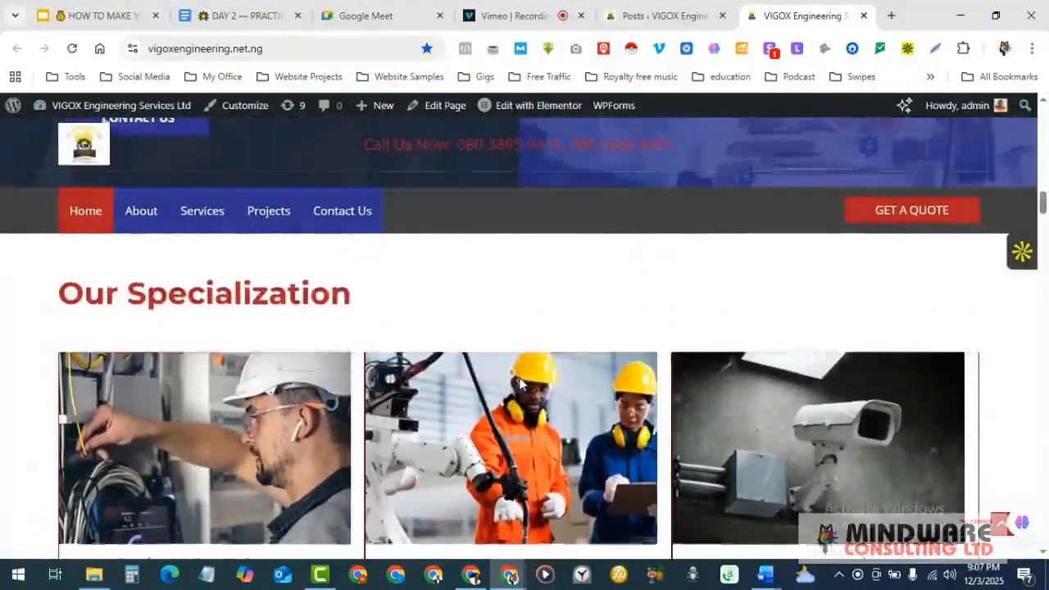
pyautogui.scroll(-2, 519, 384)
pyautogui.click(639, 16)
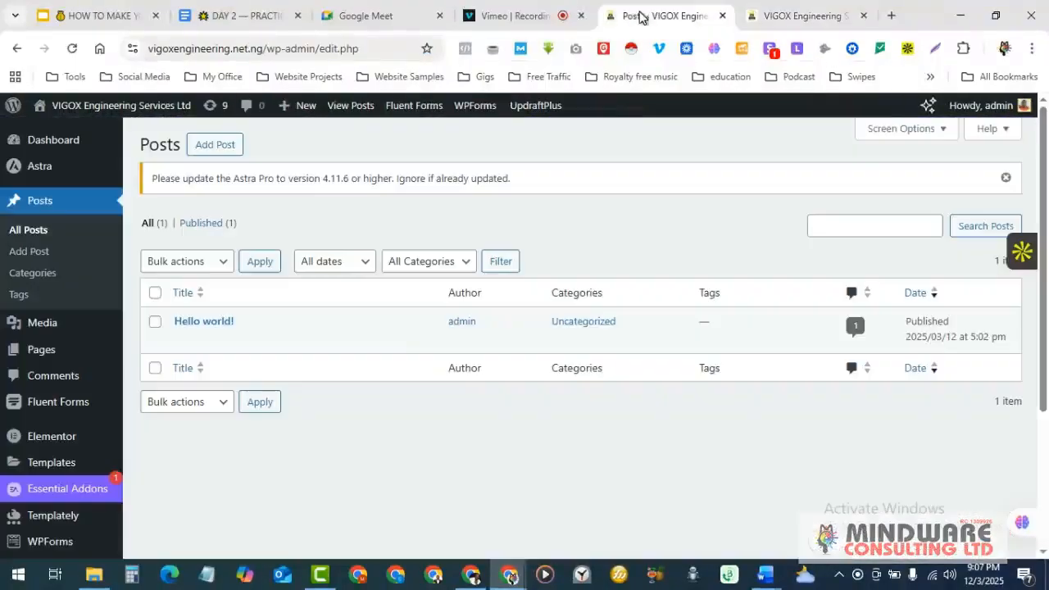
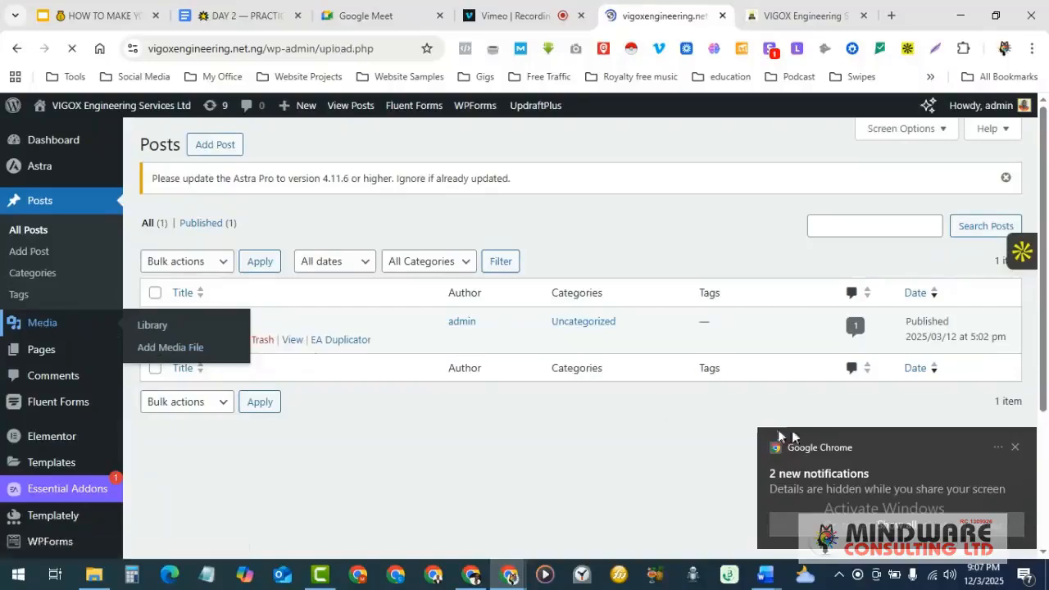
# - Dismiss the browser notification popup and scroll through the admin listing
pyautogui.click(1016, 448)
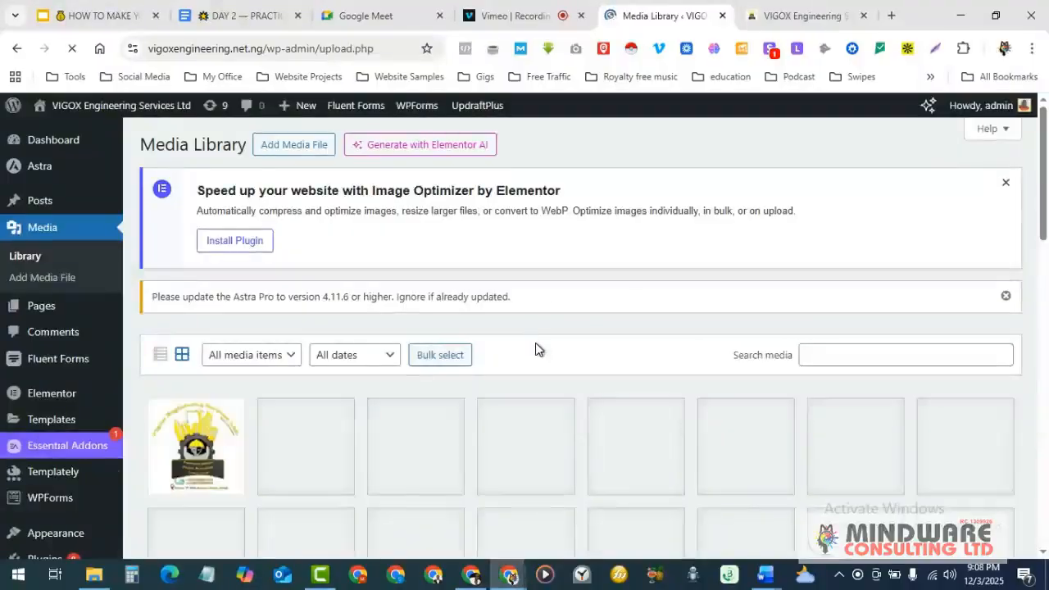
pyautogui.scroll(-2, 537, 350)
pyautogui.scroll(2, 537, 350)
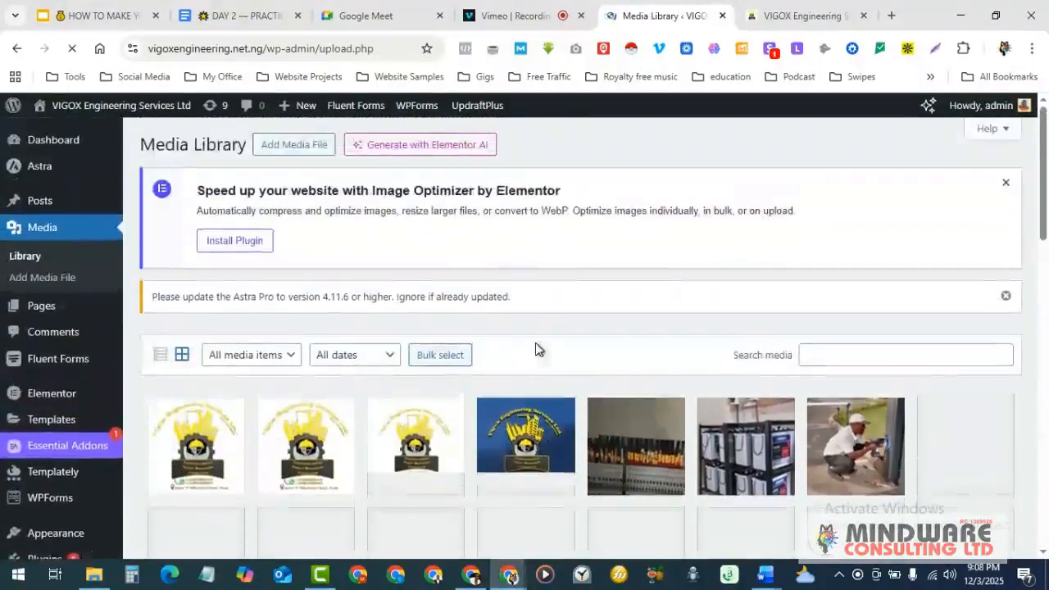
pyautogui.scroll(-3, 519, 346)
pyautogui.scroll(-2, 518, 350)
pyautogui.scroll(1, 518, 350)
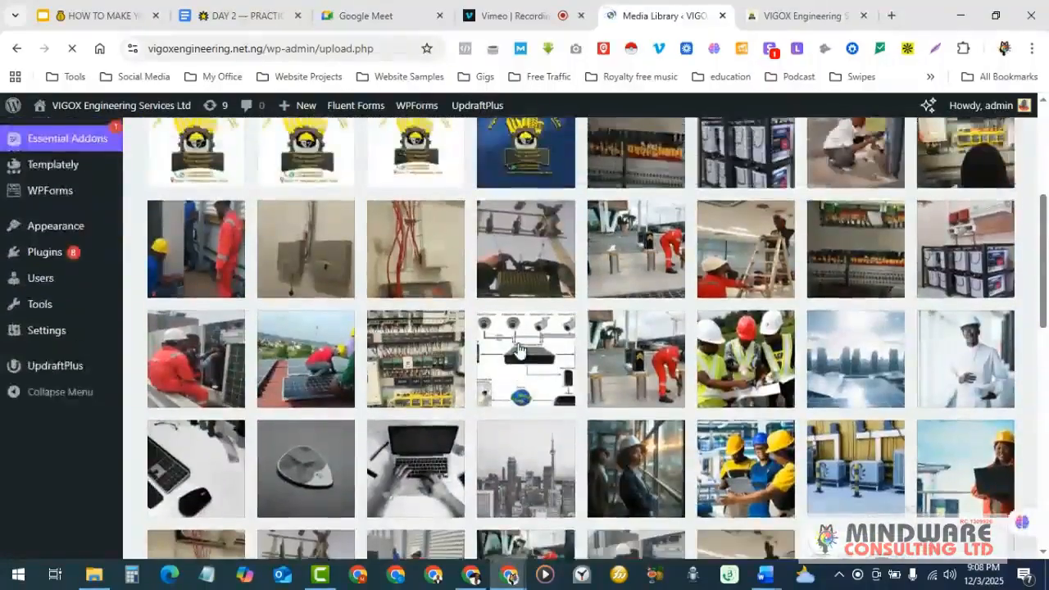
pyautogui.scroll(-2, 519, 350)
# - Scroll through the live VIGOX website
pyautogui.click(800, 8)
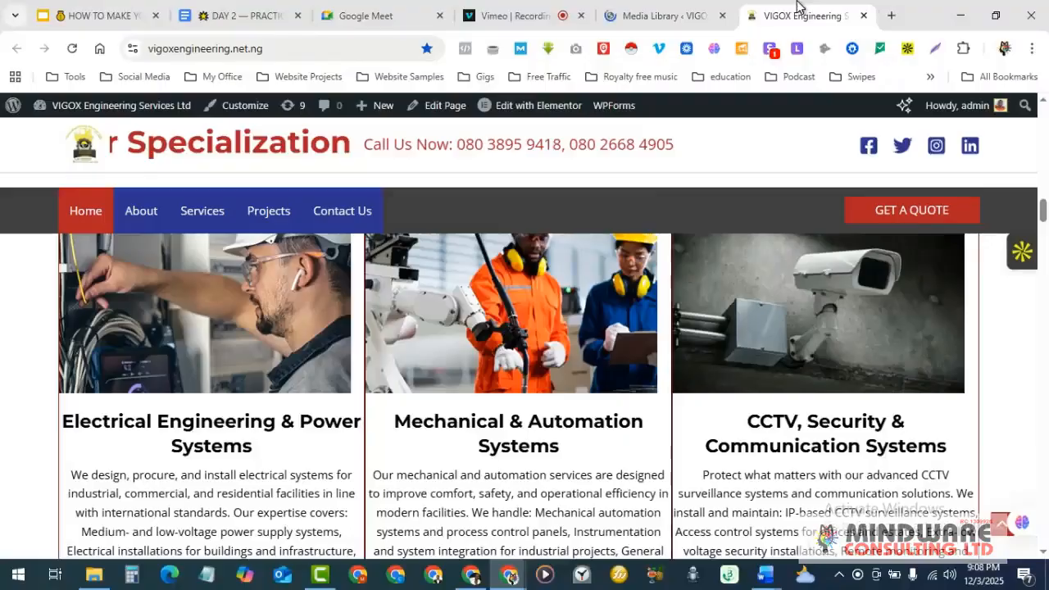
pyautogui.scroll(-10, 506, 359)
pyautogui.scroll(-8, 506, 359)
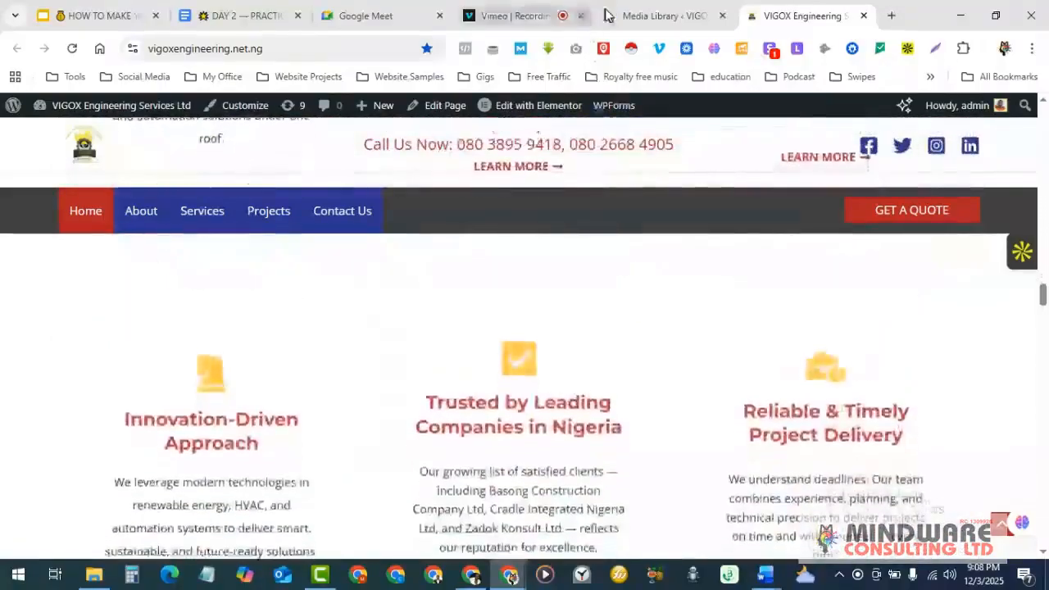
# - Return to the admin Media Library and scroll through it
pyautogui.click(645, 23)
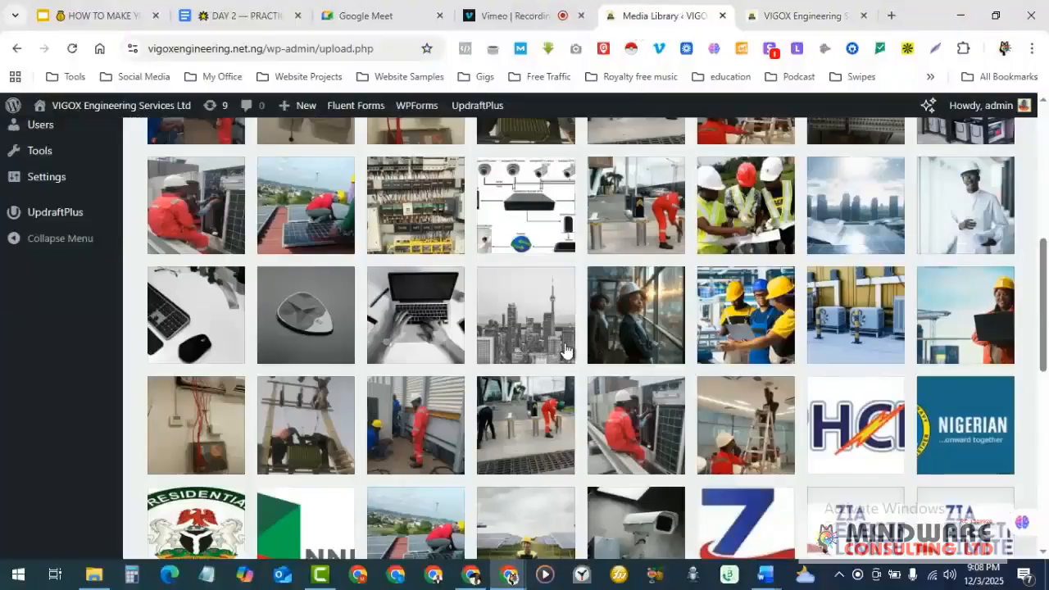
pyautogui.scroll(-10, 566, 351)
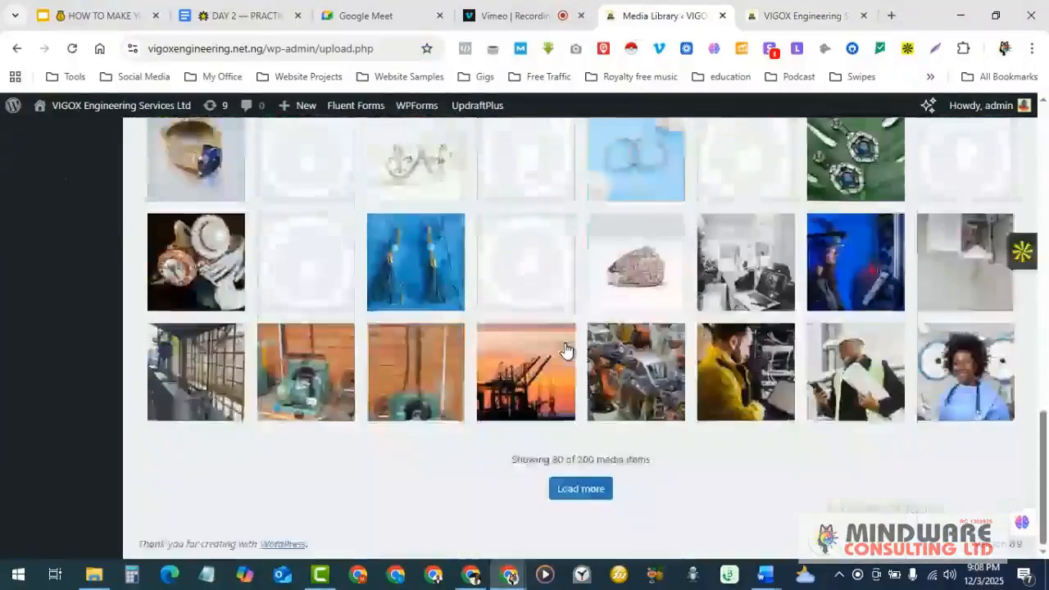
pyautogui.scroll(15, 566, 350)
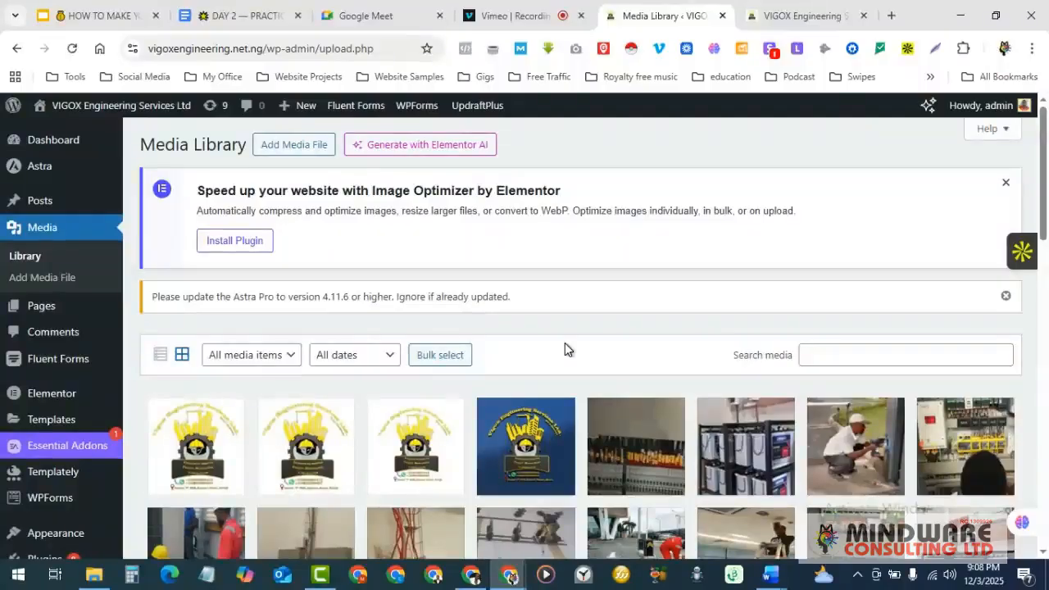
pyautogui.scroll(-1, 565, 343)
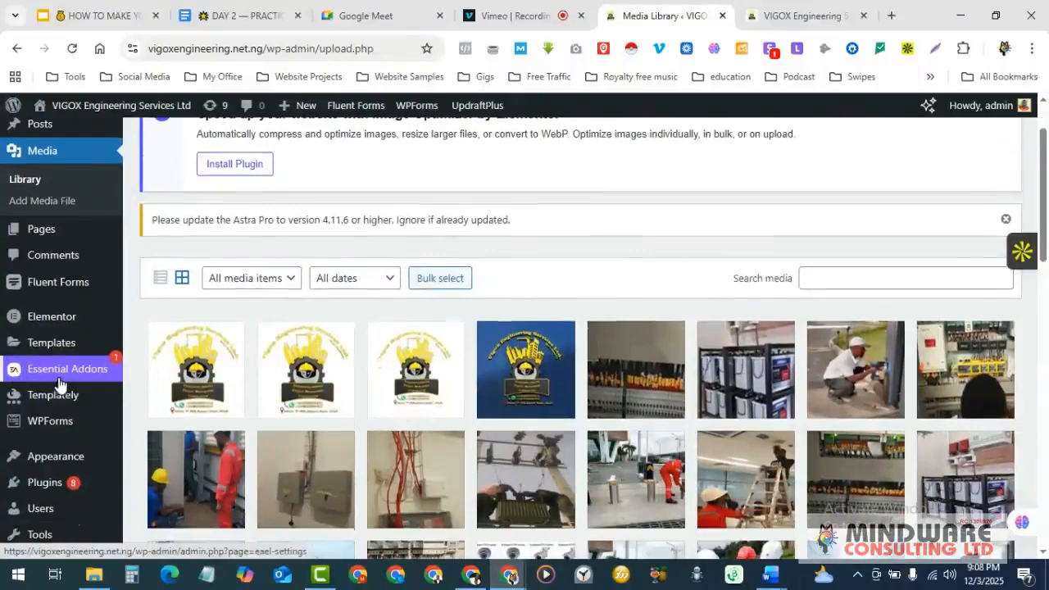
pyautogui.moveTo(79, 313)
pyautogui.scroll(1, 79, 312)
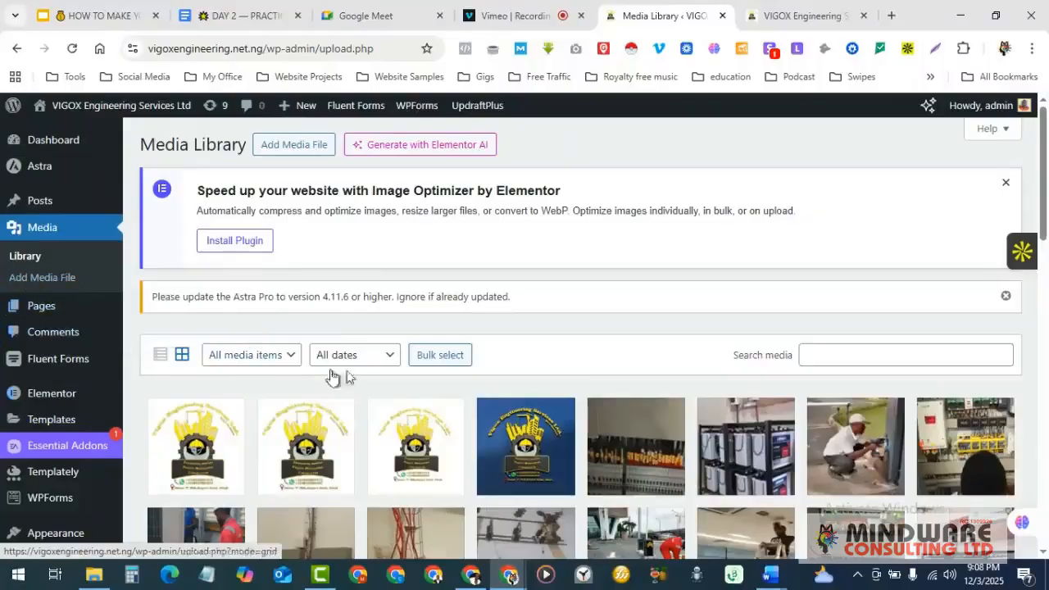
pyautogui.scroll(-1, 468, 403)
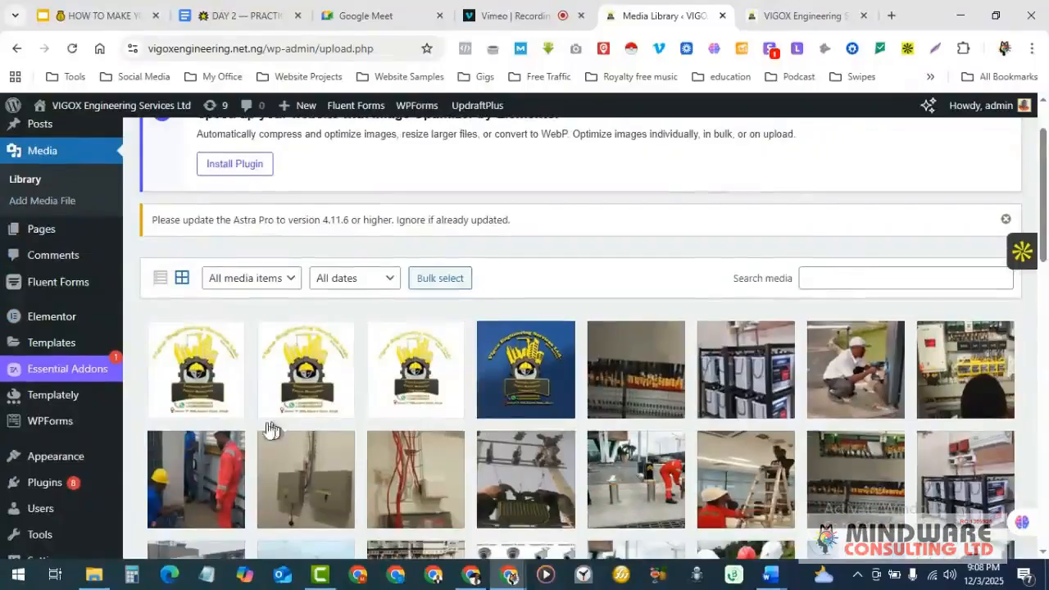
pyautogui.scroll(1, 625, 406)
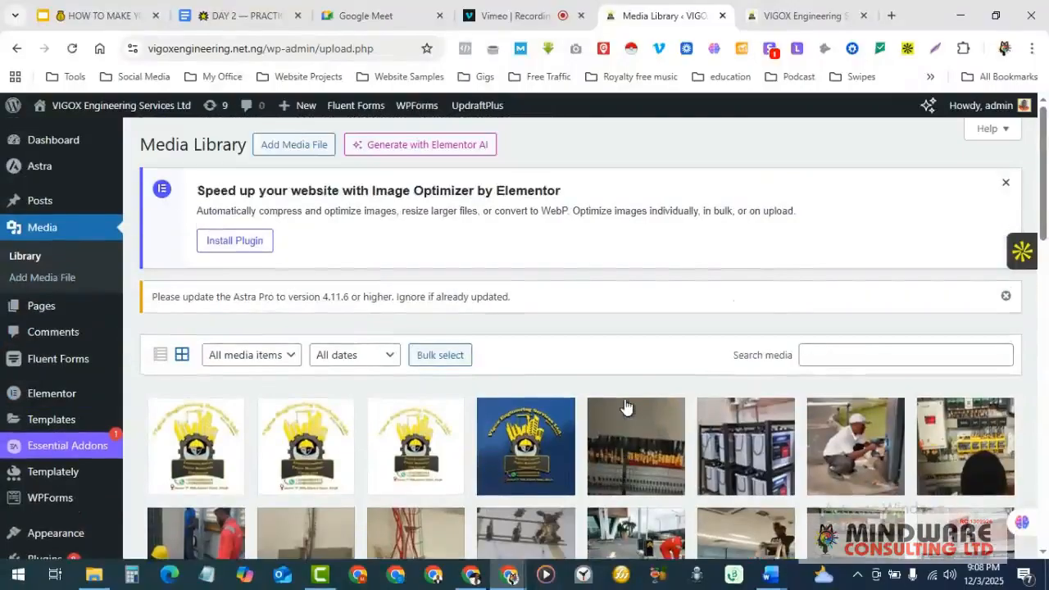
pyautogui.scroll(-5, 626, 406)
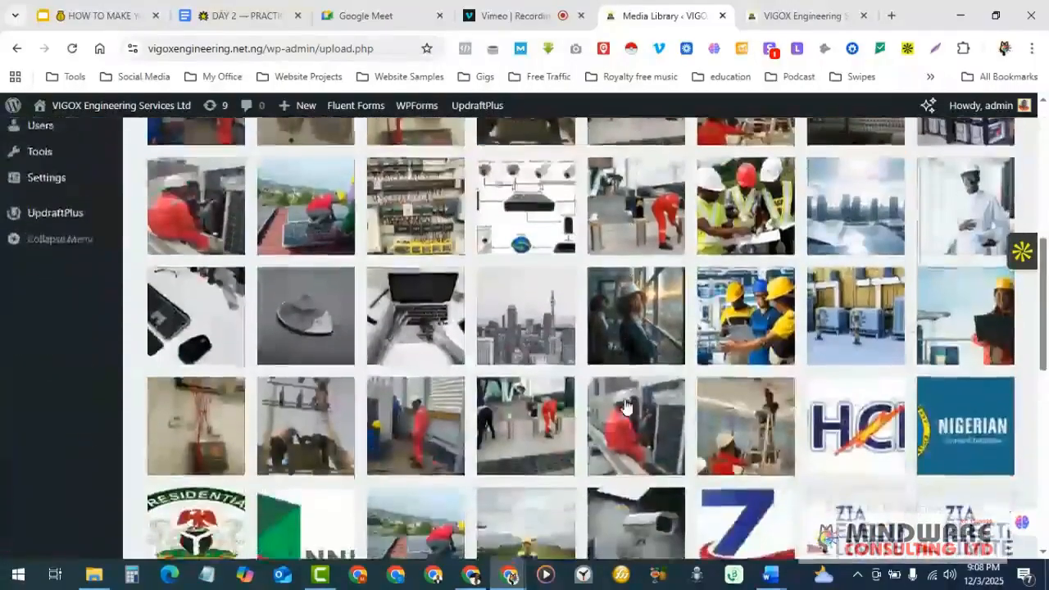
pyautogui.scroll(5, 625, 406)
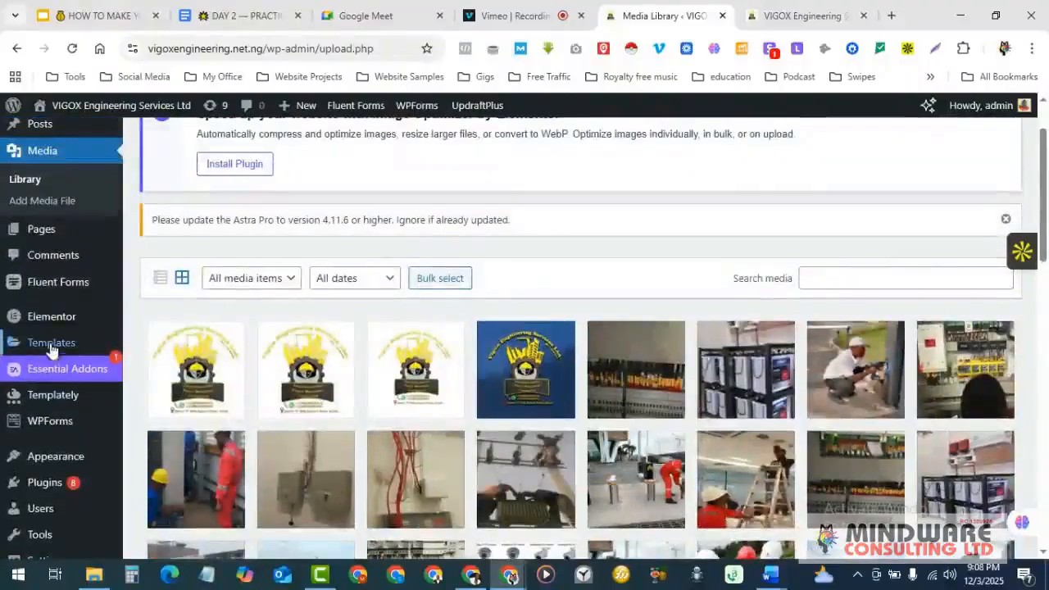
# - Browse the admin side menu and scroll through the listing
pyautogui.moveTo(45, 303)
pyautogui.moveTo(51, 236)
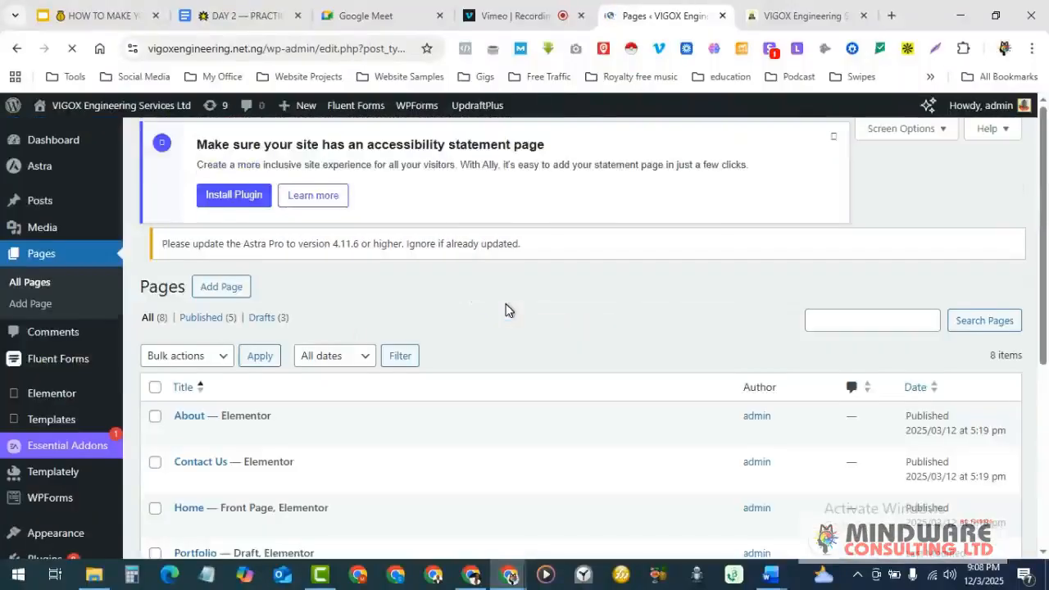
pyautogui.scroll(-2, 65, 278)
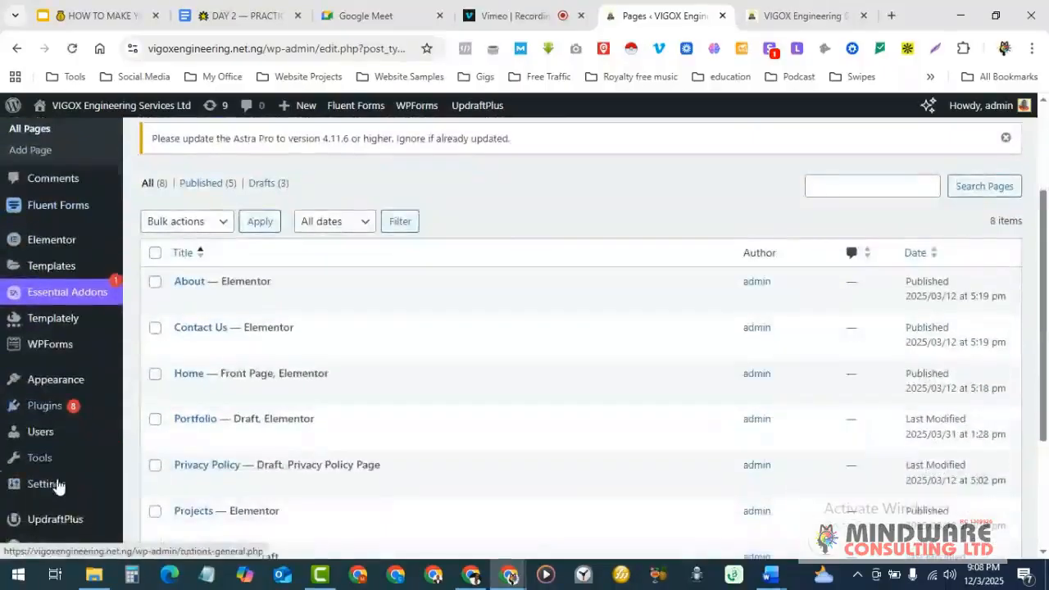
pyautogui.moveTo(28, 484)
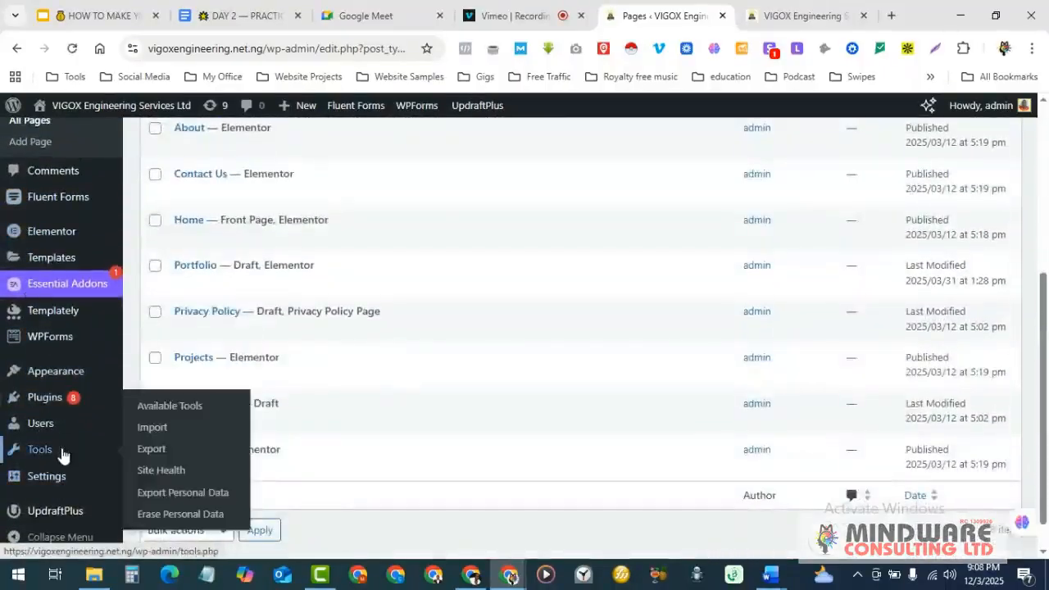
pyautogui.scroll(2, 49, 455)
pyautogui.scroll(-2, 467, 447)
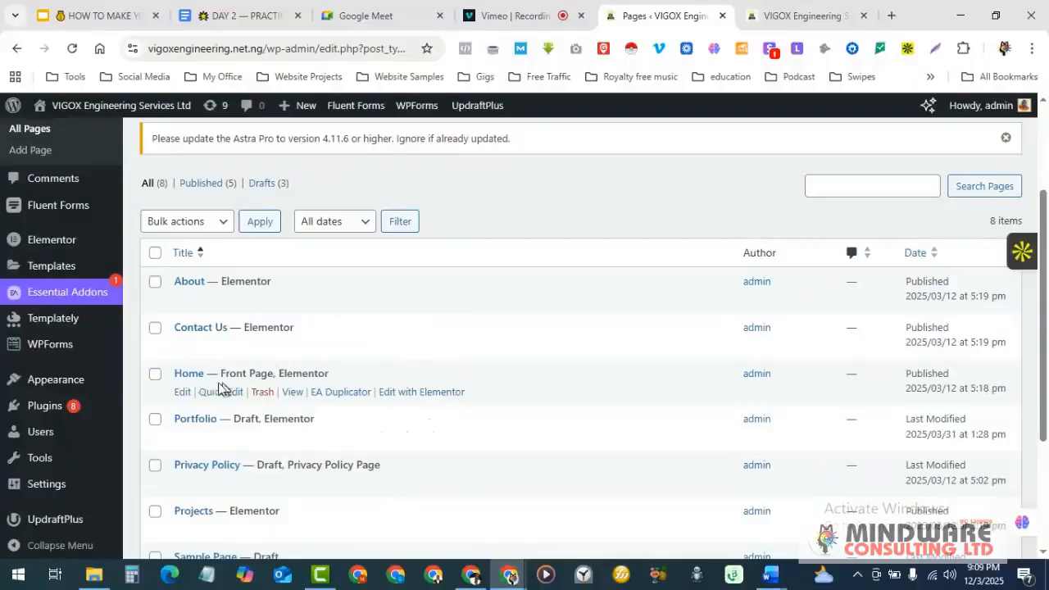
pyautogui.scroll(-1, 246, 418)
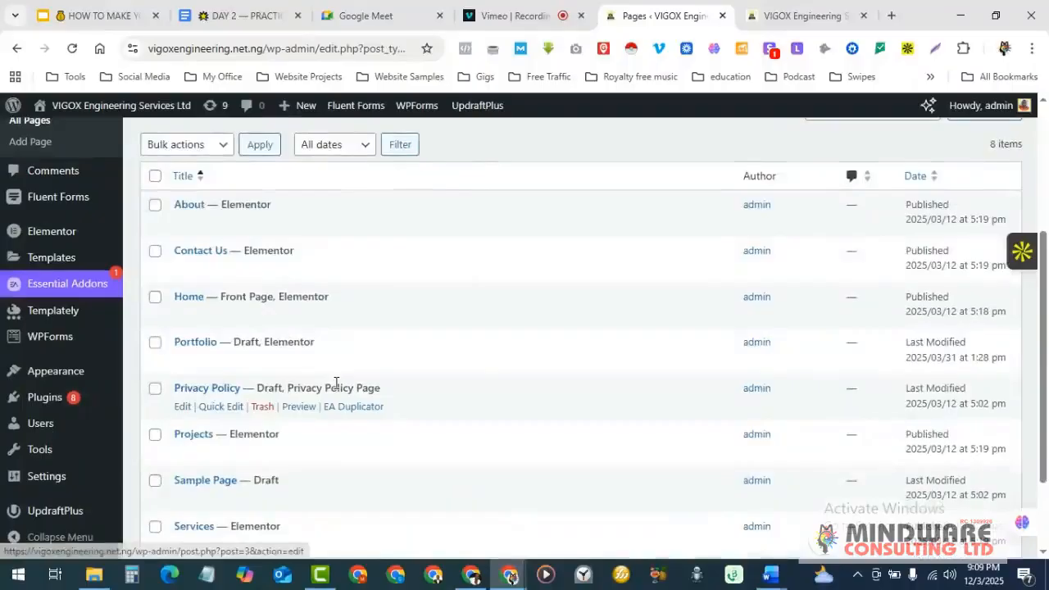
pyautogui.scroll(-1, 208, 439)
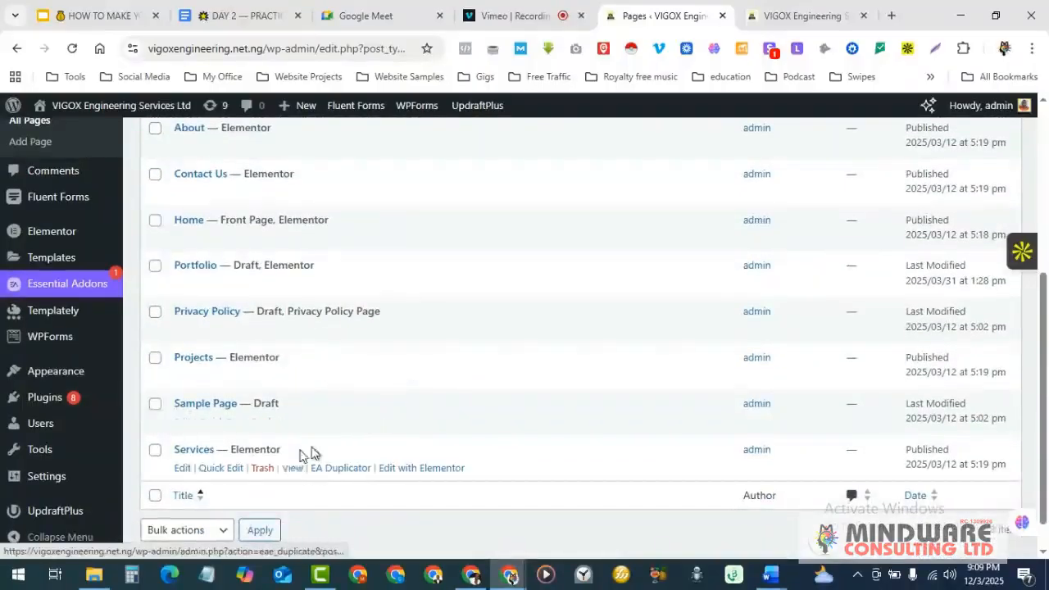
pyautogui.scroll(4, 346, 453)
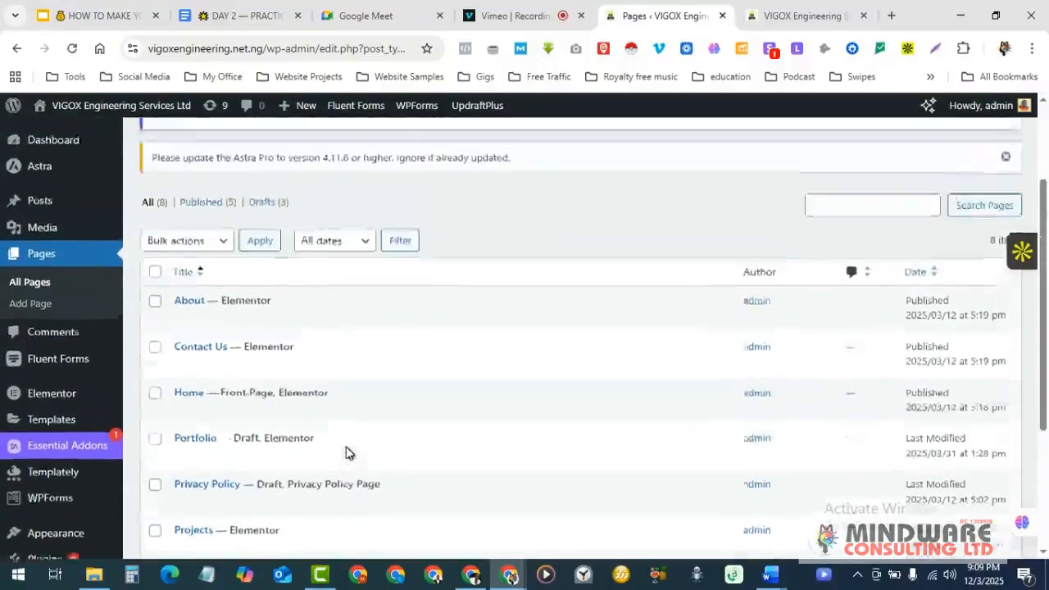
# - View the live VIGOX homepage and scroll back to its top
pyautogui.click(777, 24)
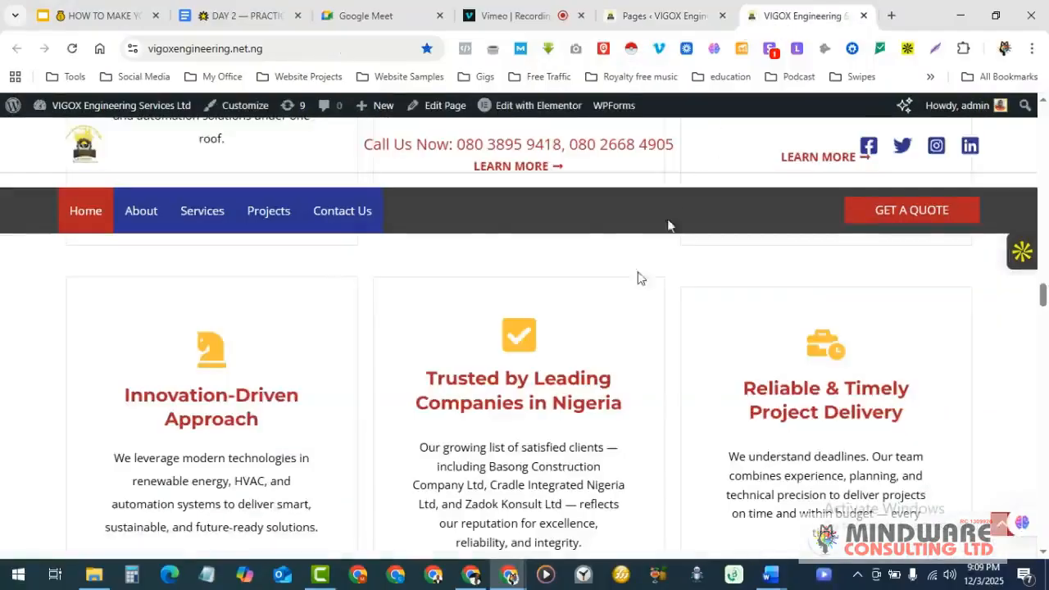
pyautogui.scroll(10, 676, 211)
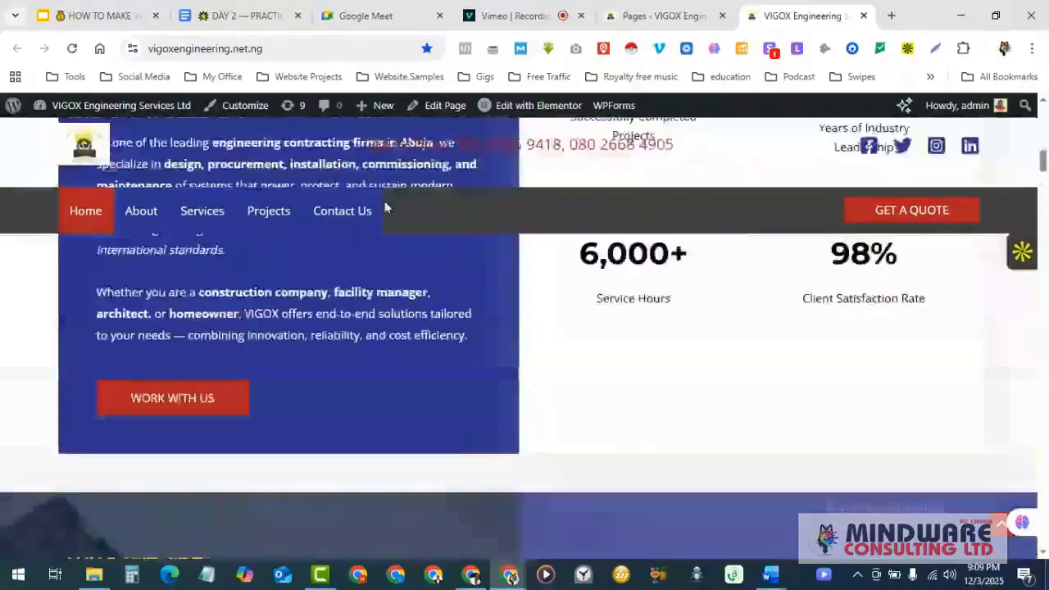
pyautogui.scroll(8, 186, 228)
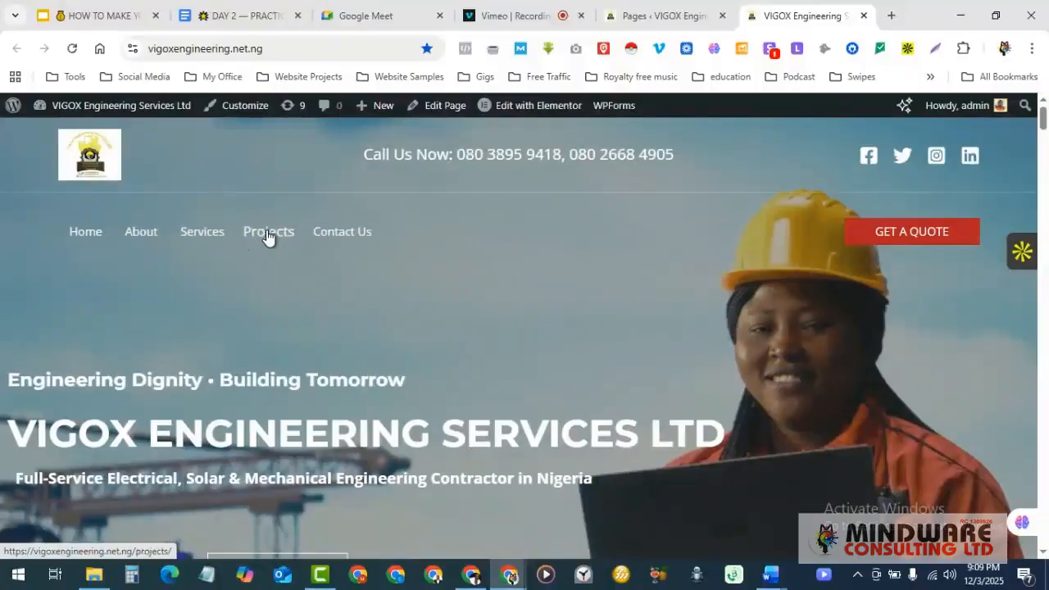
# - Review the 8 pages in the admin Pages list and dismiss the accessibility-statement notice
pyautogui.click(672, 13)
pyautogui.scroll(-2, 205, 443)
pyautogui.scroll(-2, 205, 443)
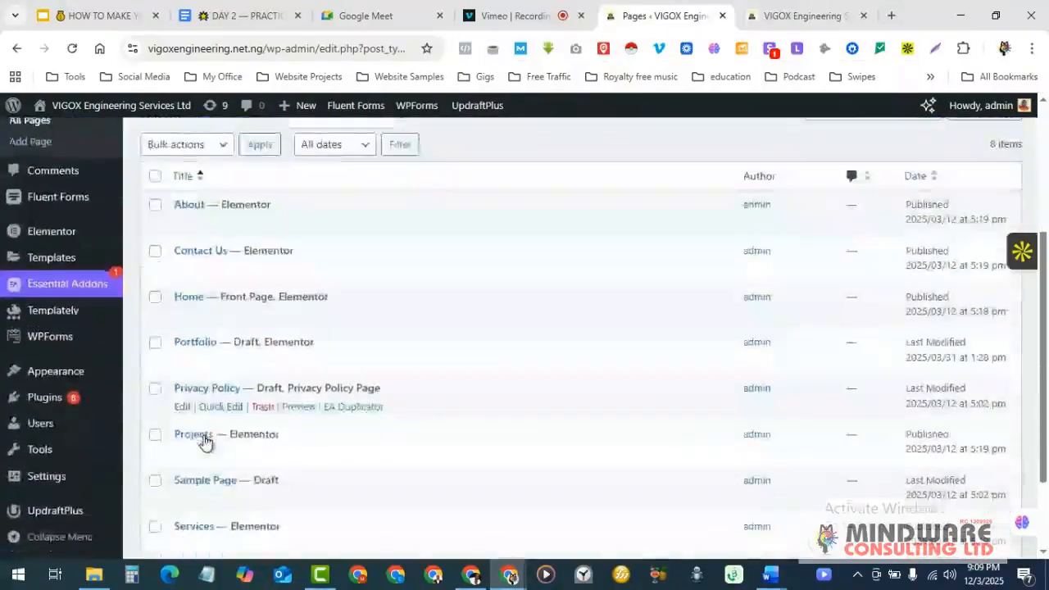
pyautogui.scroll(2, 300, 417)
pyautogui.scroll(-4, 300, 417)
pyautogui.scroll(4, 300, 418)
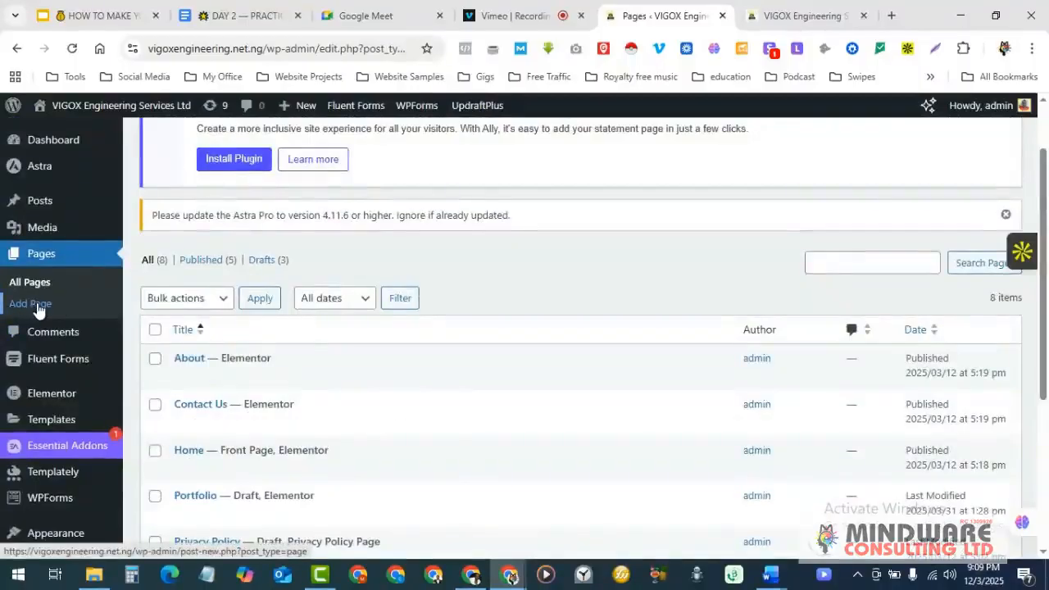
pyautogui.scroll(1, 254, 379)
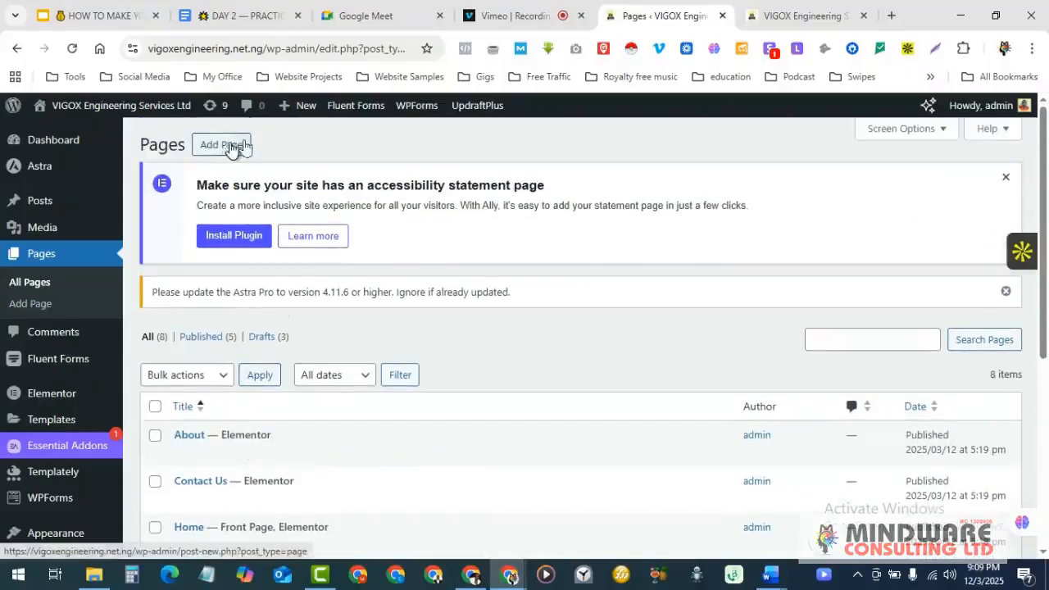
pyautogui.click(1007, 179)
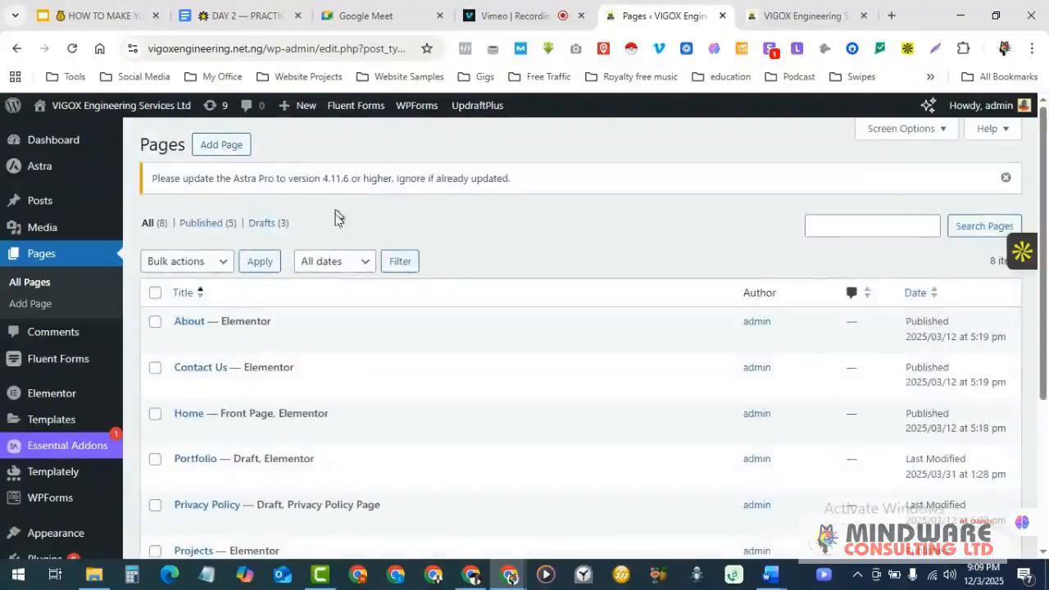
# - Open Add New Page in a background tab, glance at the homepage, then switch to it
pyautogui.rightClick(219, 146)
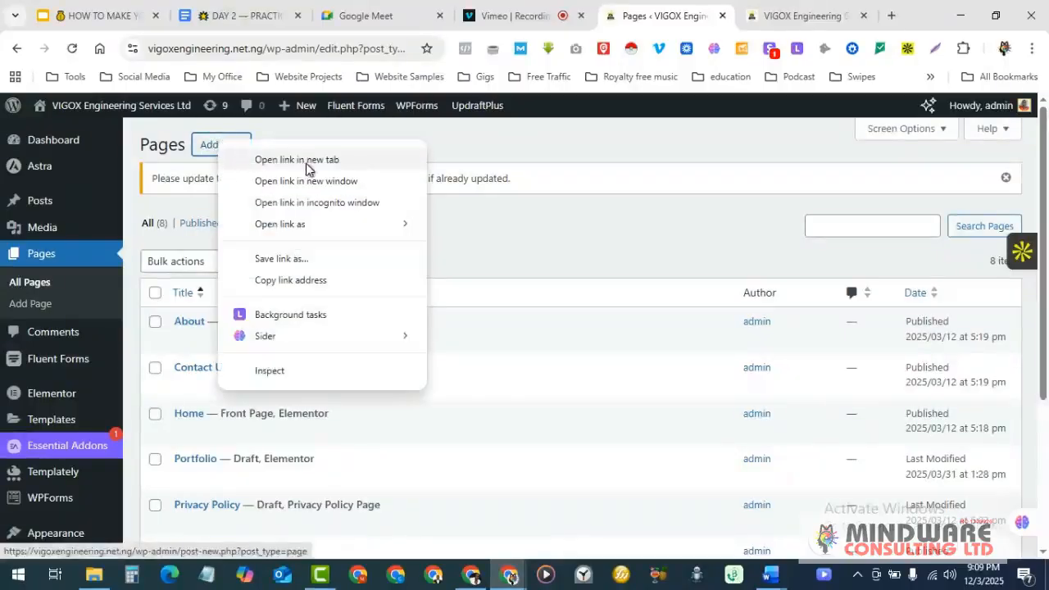
pyautogui.click(306, 161)
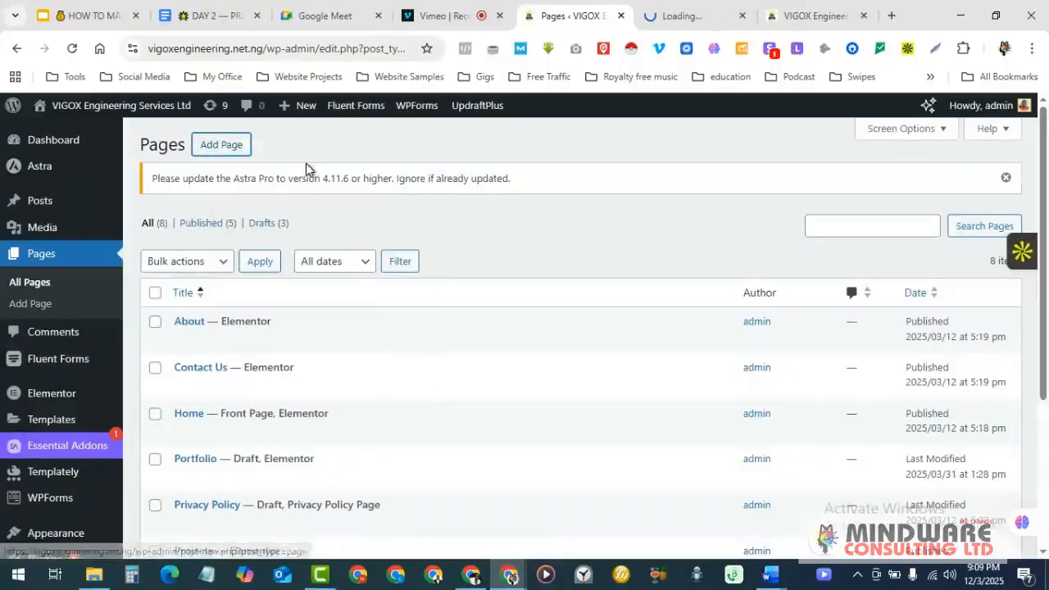
pyautogui.click(814, 14)
pyautogui.click(740, 13)
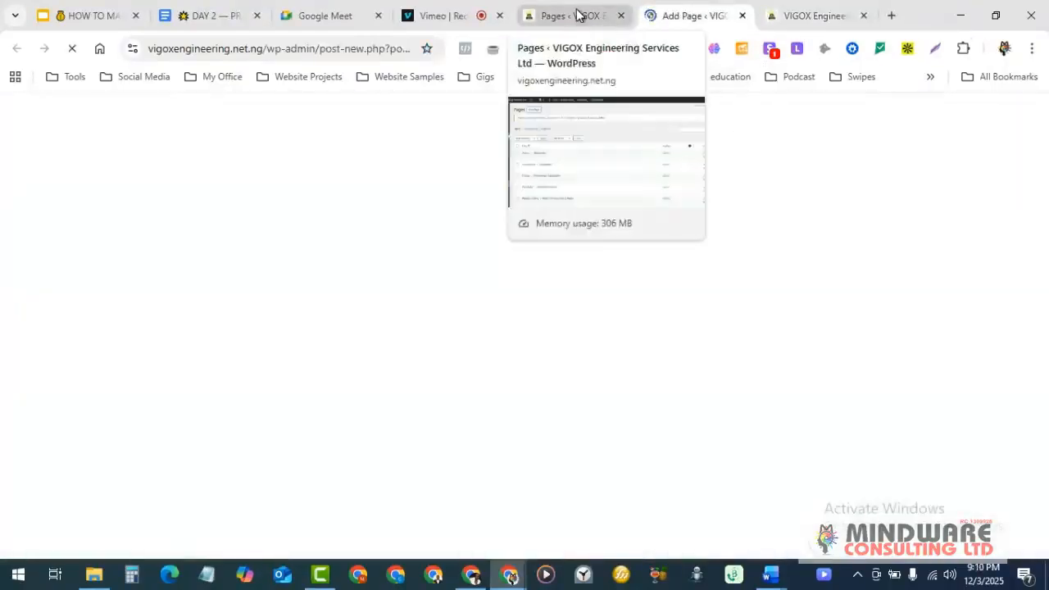
# - Glance through the DAY 2 notes, Google Meet and Vimeo recording tabs
pyautogui.click(215, 15)
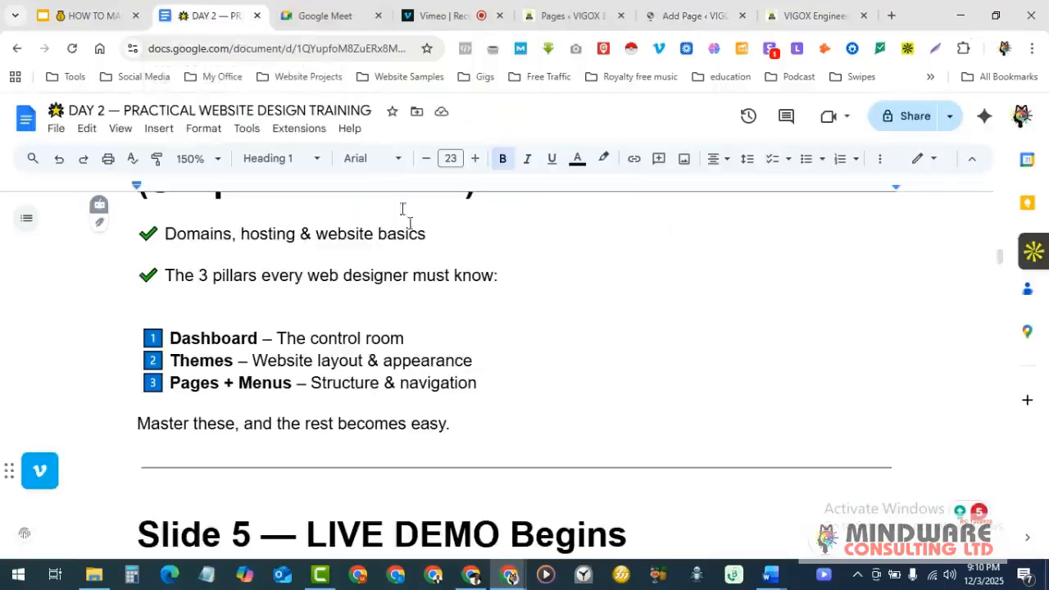
pyautogui.click(342, 18)
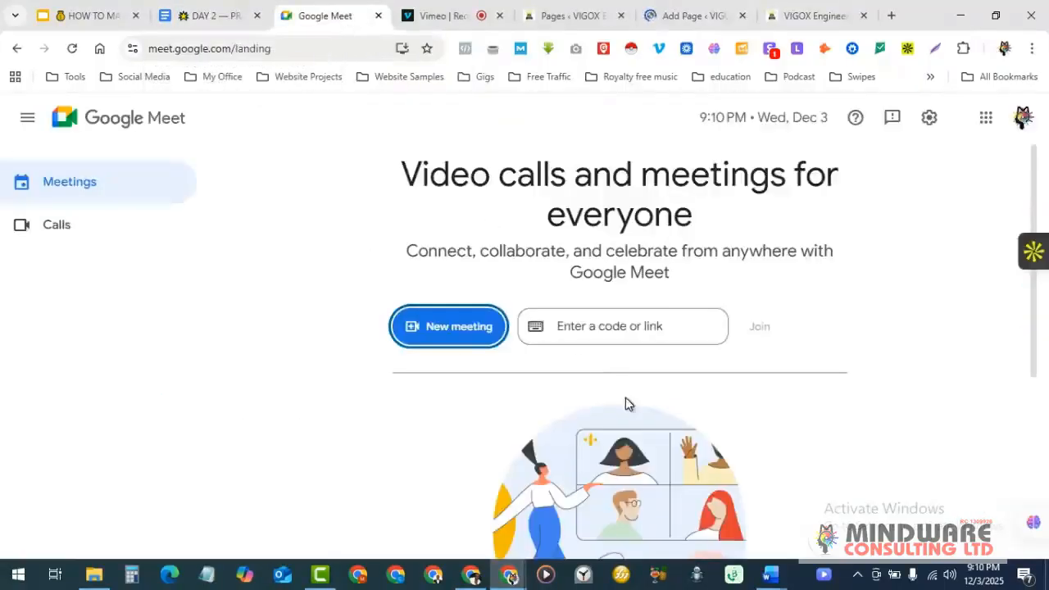
pyautogui.click(427, 15)
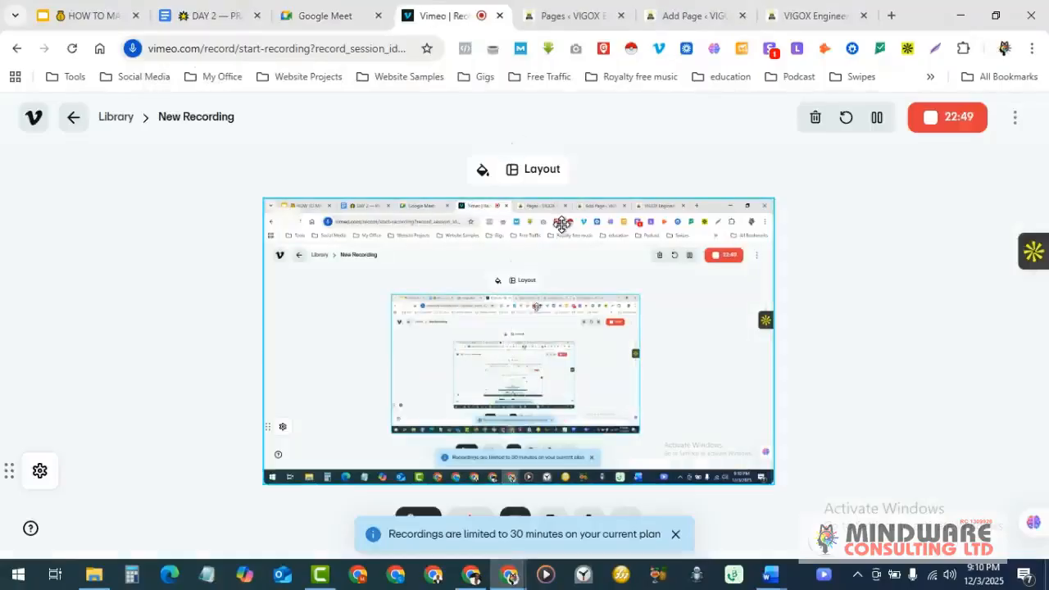
pyautogui.click(344, 12)
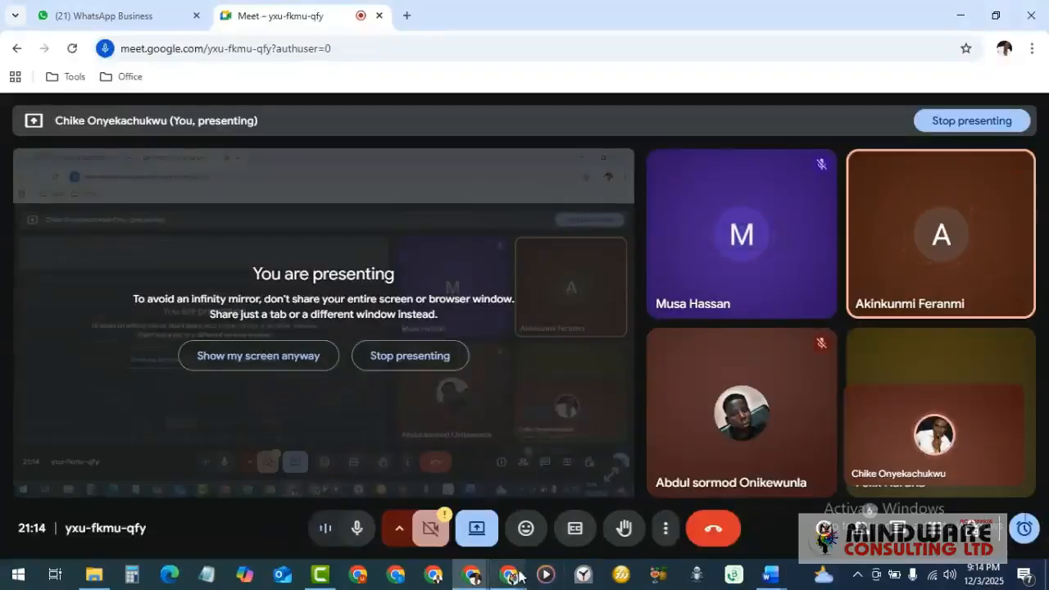
# - Check the Google Meet call window, then bring the main Chrome window back to the front
pyautogui.moveTo(508, 581)
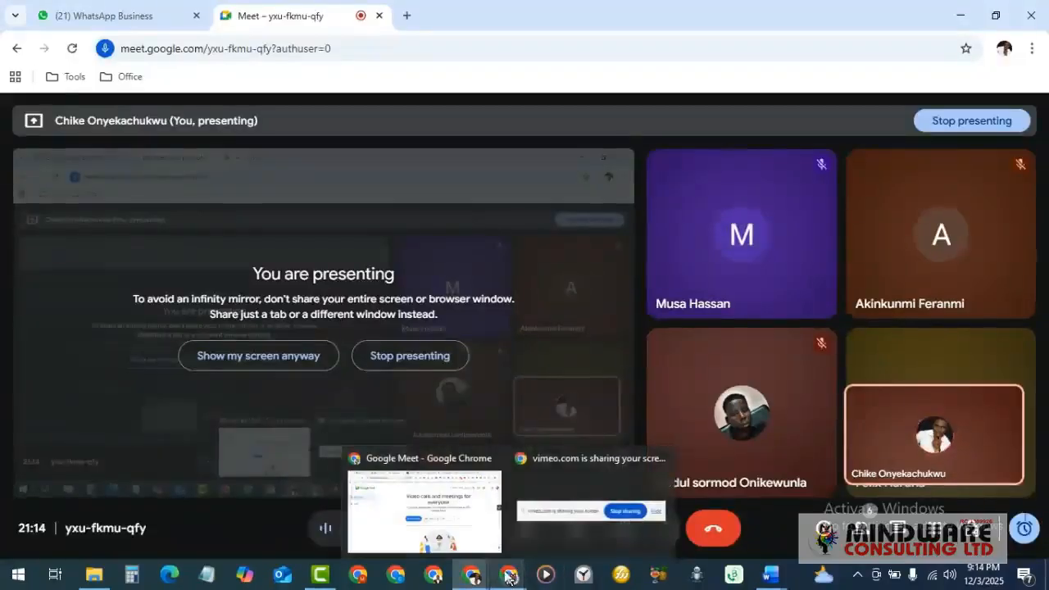
pyautogui.click(464, 533)
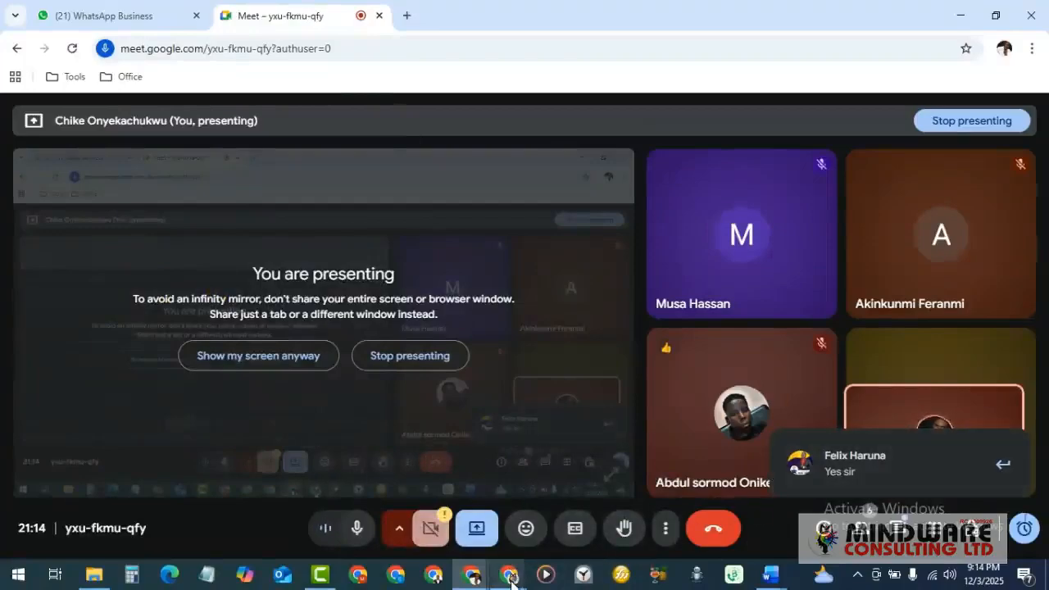
pyautogui.moveTo(510, 577)
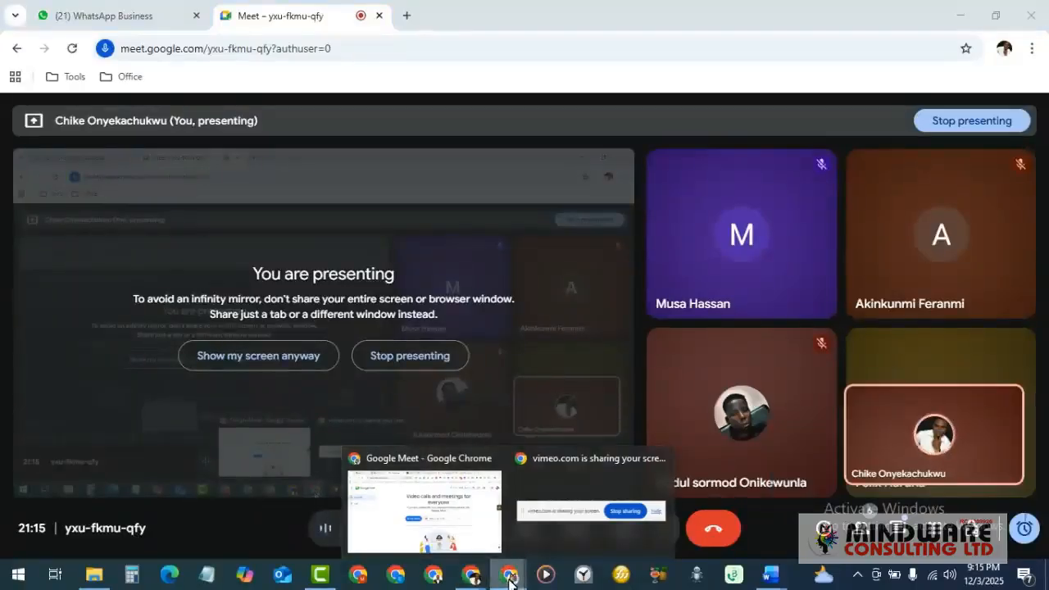
pyautogui.click(511, 583)
pyautogui.click(513, 584)
pyautogui.click(425, 513)
pyautogui.click(447, 16)
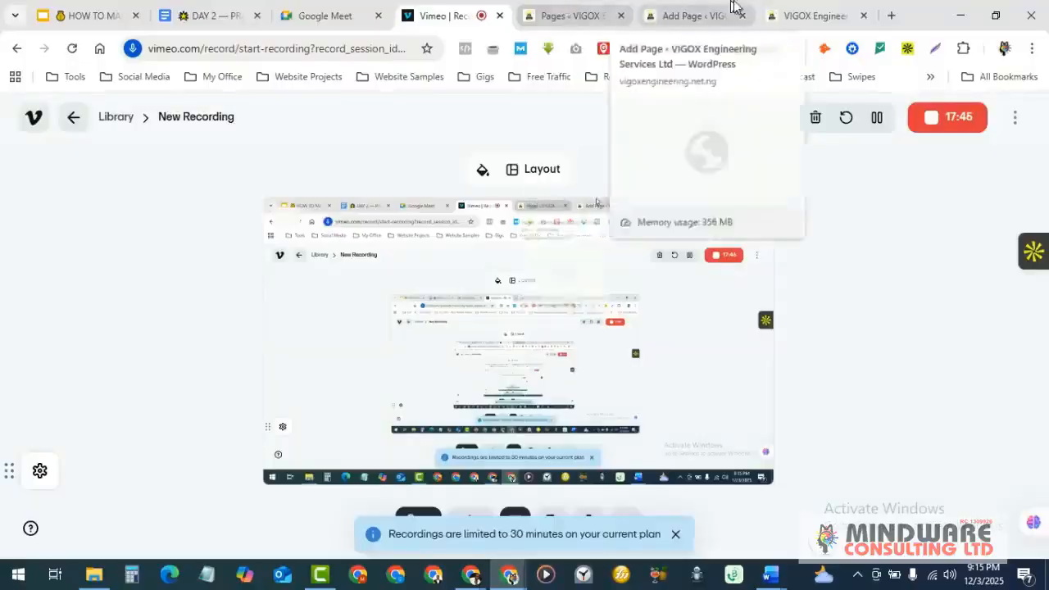
# - Check the VIGOX site and the existing page list before returning to the new page editor
pyautogui.click(787, 8)
pyautogui.click(707, 6)
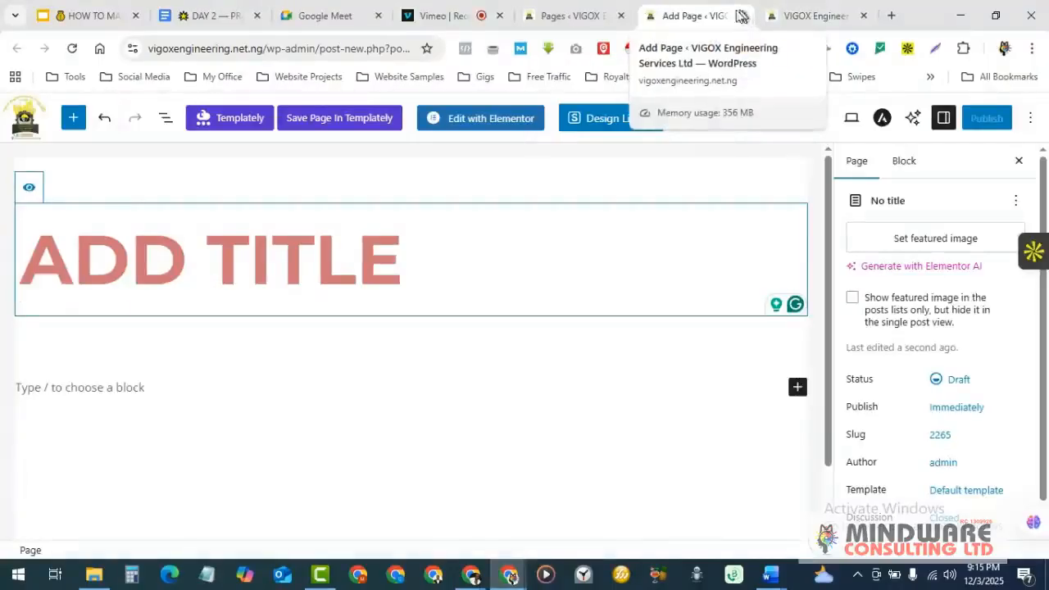
pyautogui.click(588, 8)
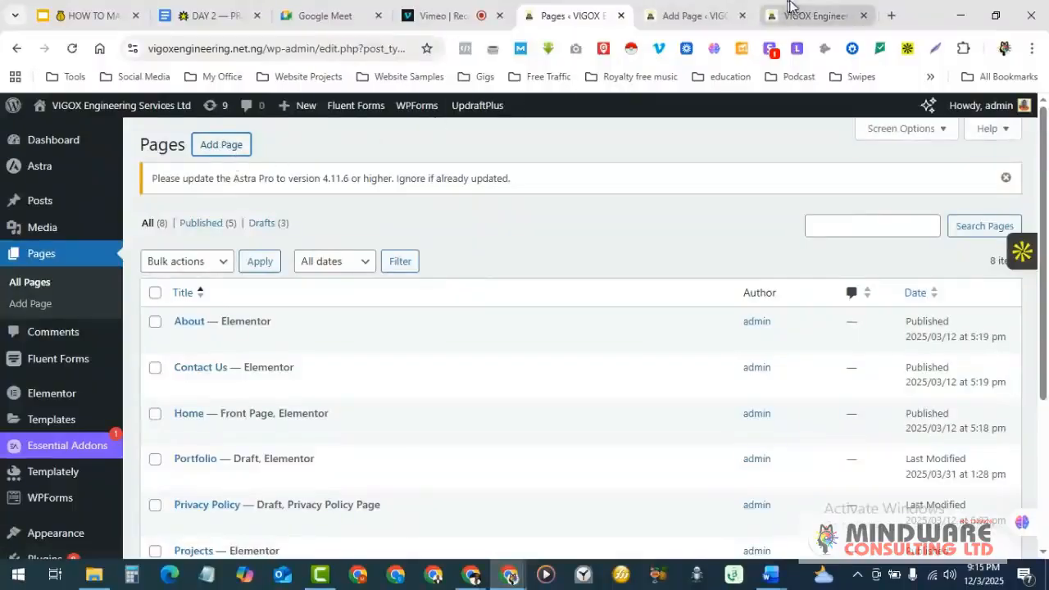
pyautogui.click(695, 15)
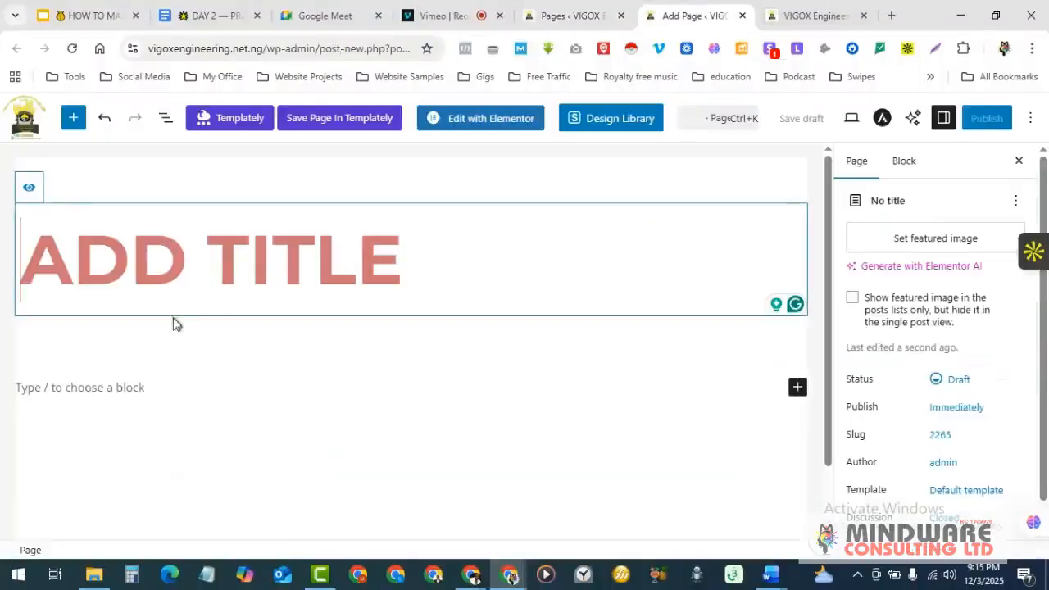
# - Title the new page 'BLOG', publish it, and open the live page in a new tab
pyautogui.click(96, 252)
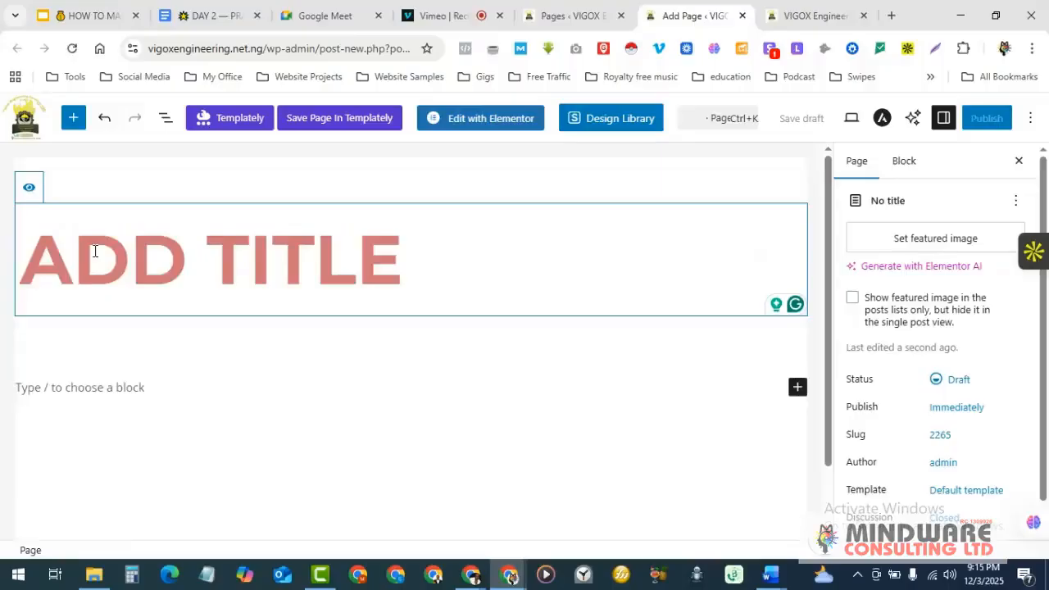
pyautogui.write('b')
pyautogui.write('og')
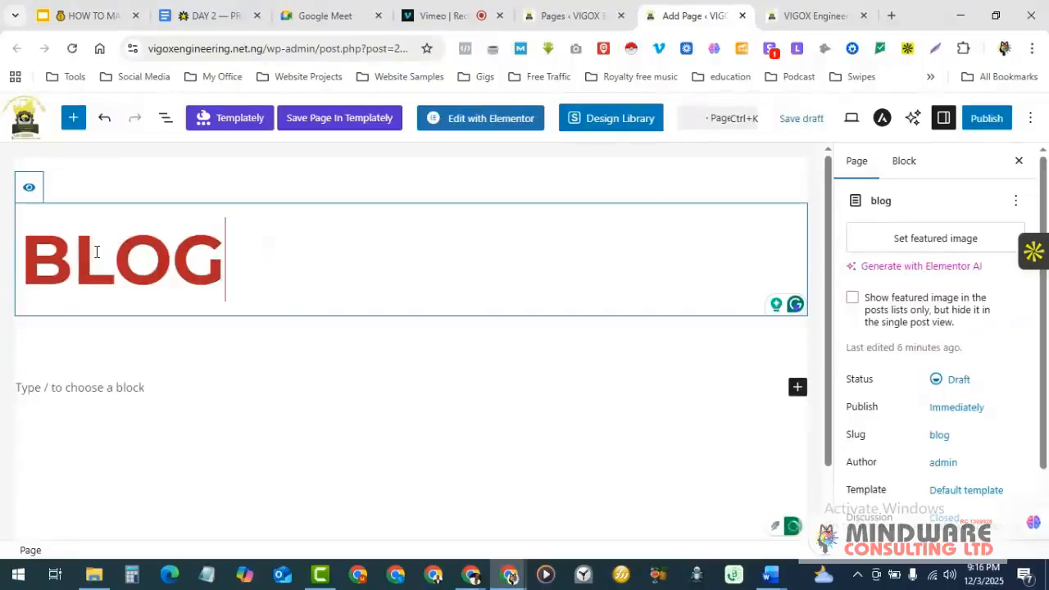
pyautogui.click(987, 119)
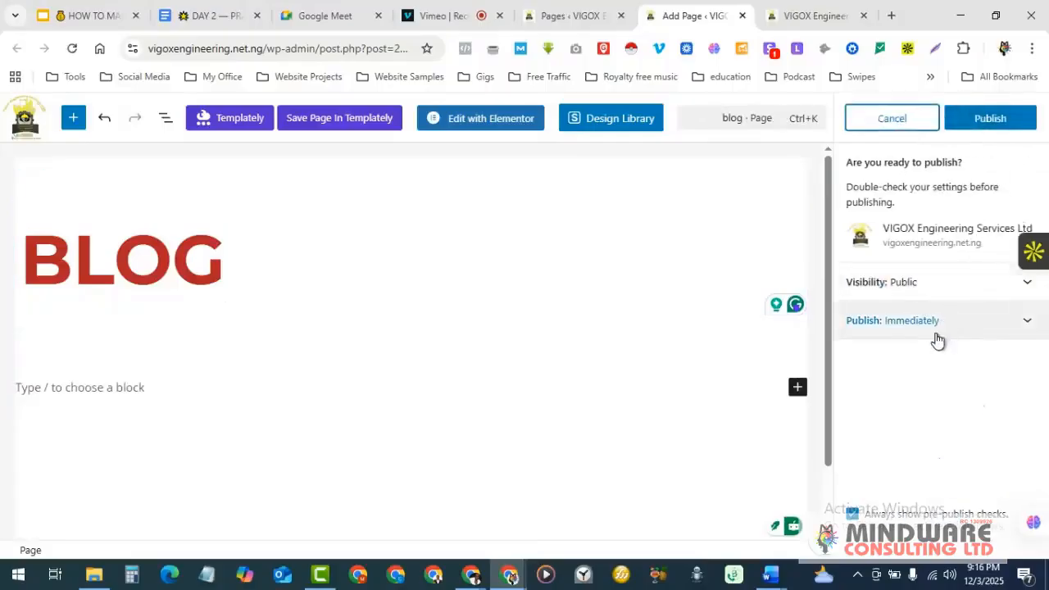
pyautogui.click(984, 119)
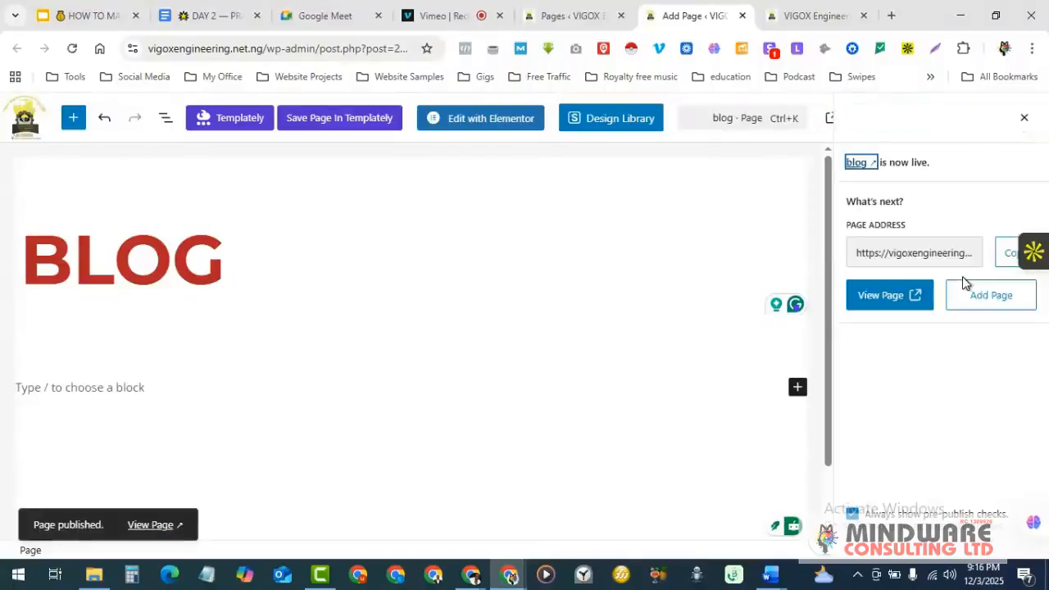
pyautogui.click(893, 296)
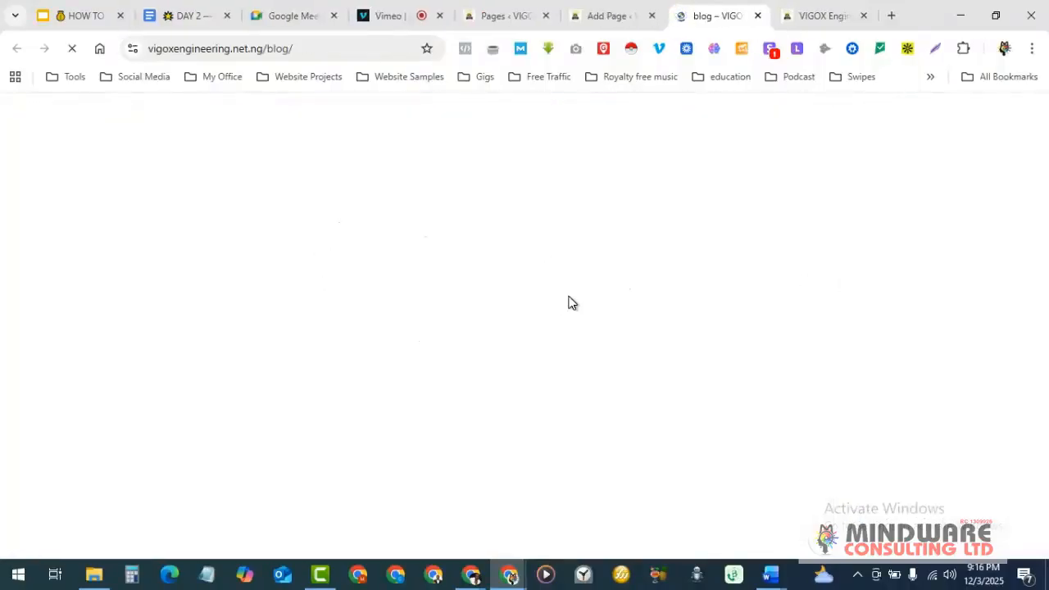
# - Scroll through the live /blog/ page, then return to the blog page editor
pyautogui.scroll(-3, 517, 299)
pyautogui.scroll(4, 508, 305)
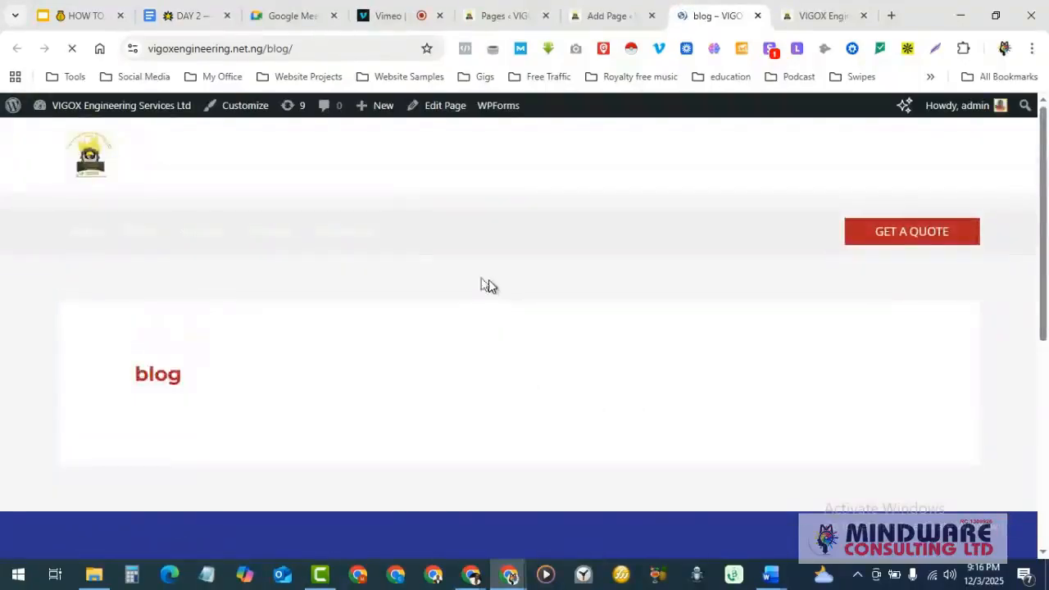
pyautogui.scroll(-3, 288, 380)
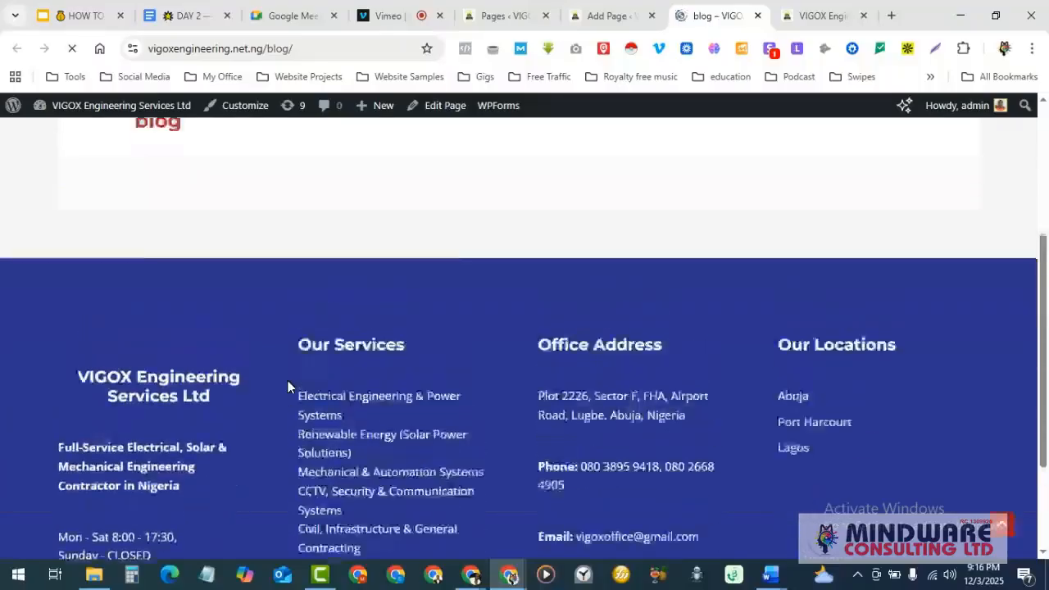
pyautogui.scroll(-2, 399, 339)
pyautogui.scroll(2, 394, 331)
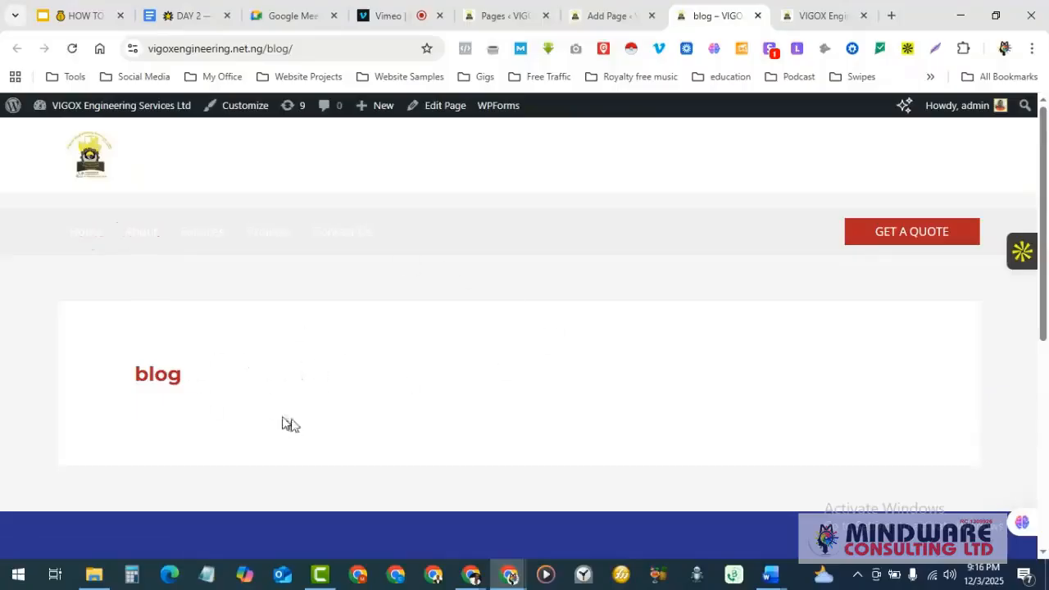
pyautogui.click(604, 16)
pyautogui.click(510, 13)
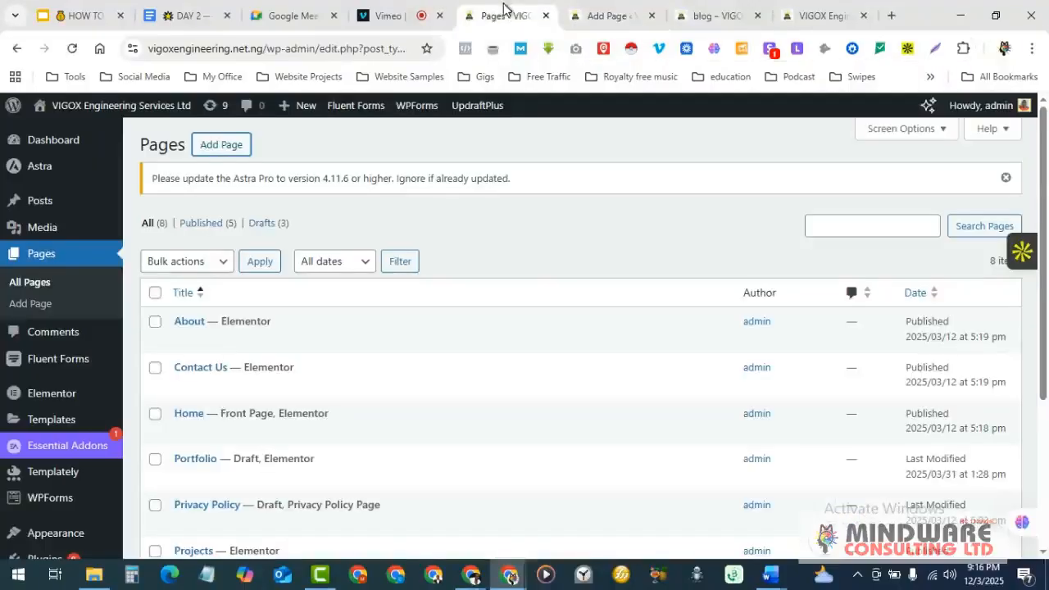
pyautogui.scroll(-2, 464, 347)
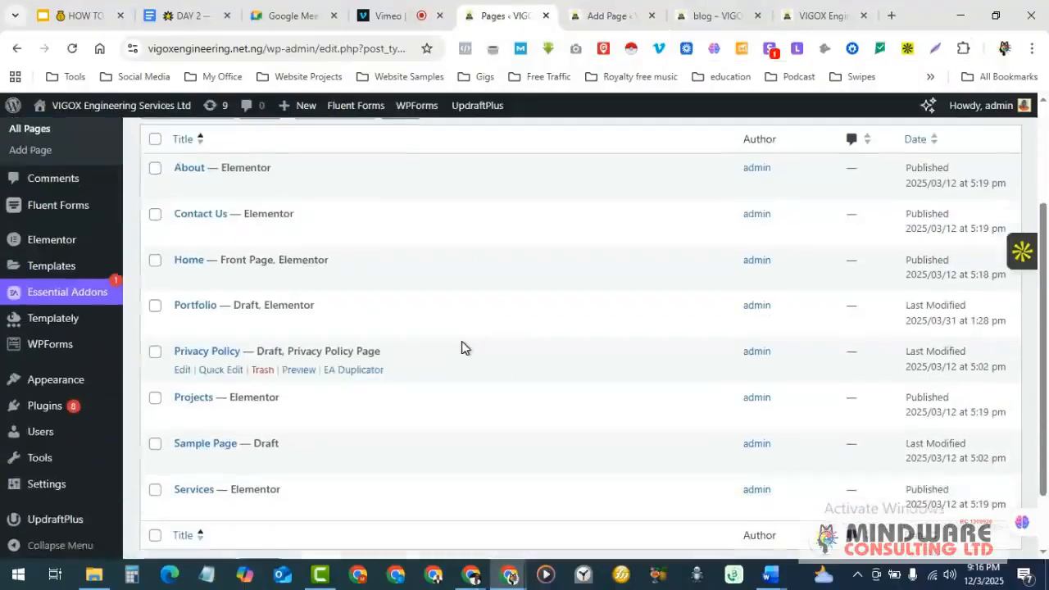
pyautogui.scroll(2, 461, 347)
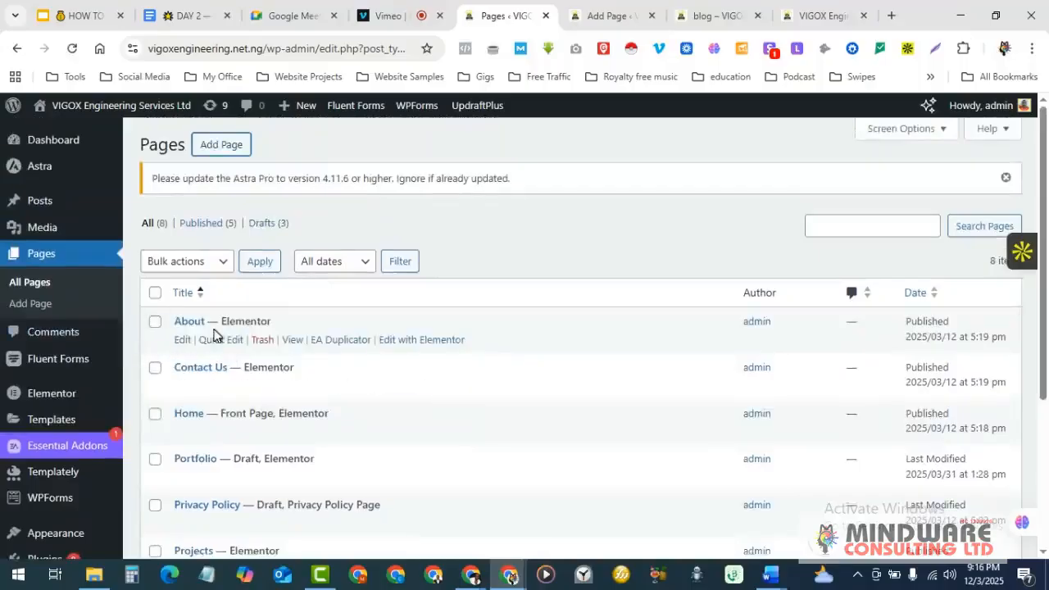
pyautogui.scroll(-1, 218, 340)
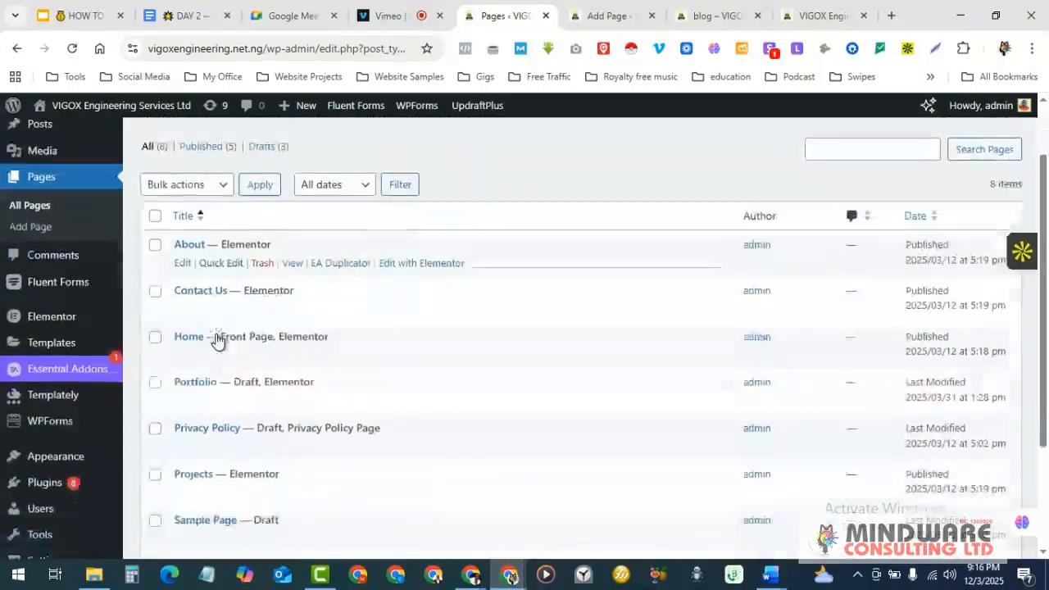
pyautogui.click(704, 14)
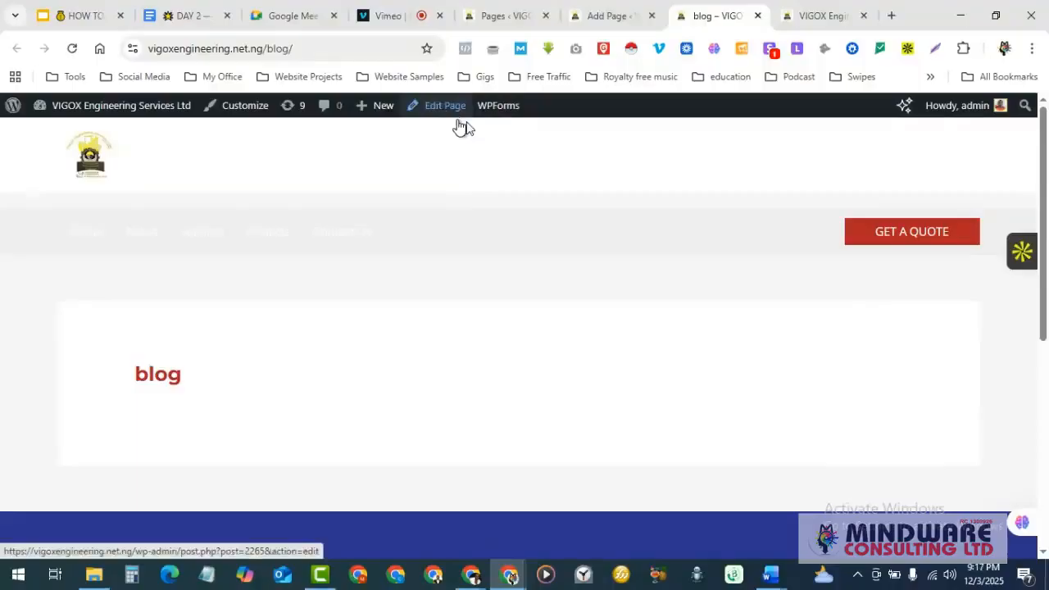
pyautogui.scroll(-2, 426, 326)
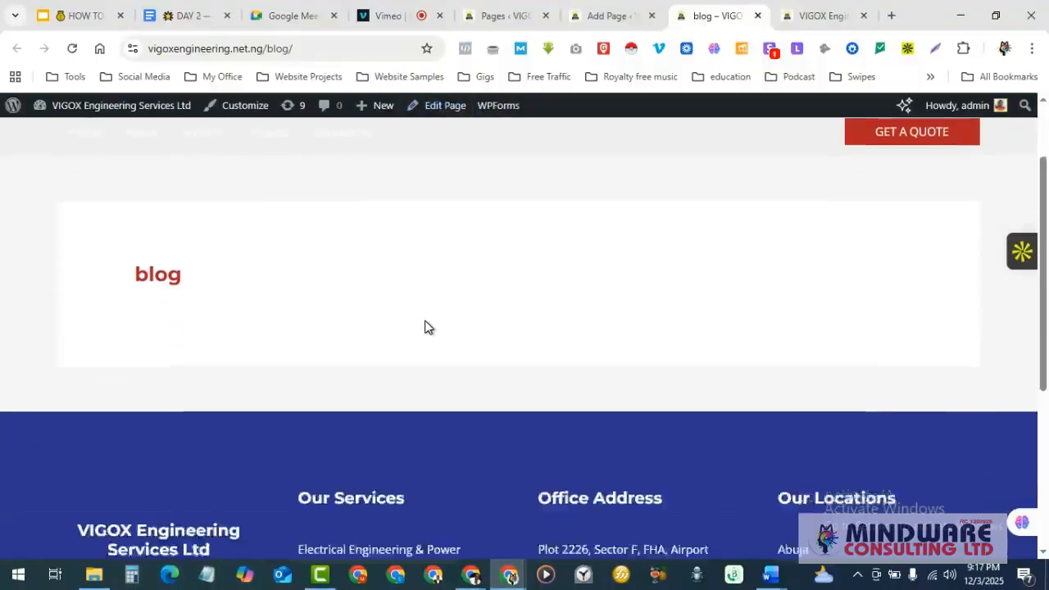
pyautogui.scroll(2, 425, 326)
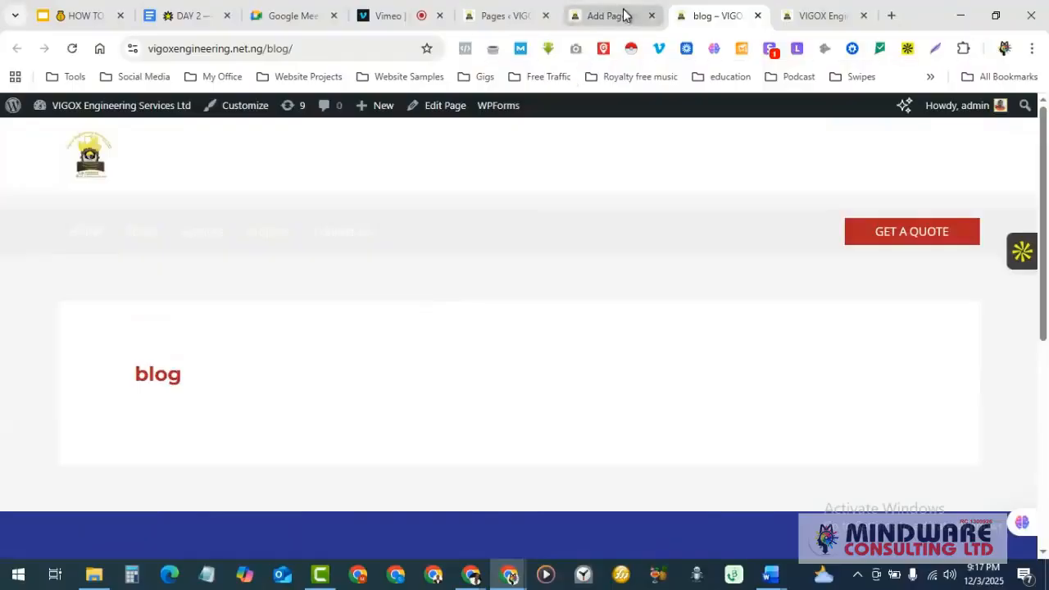
pyautogui.click(623, 15)
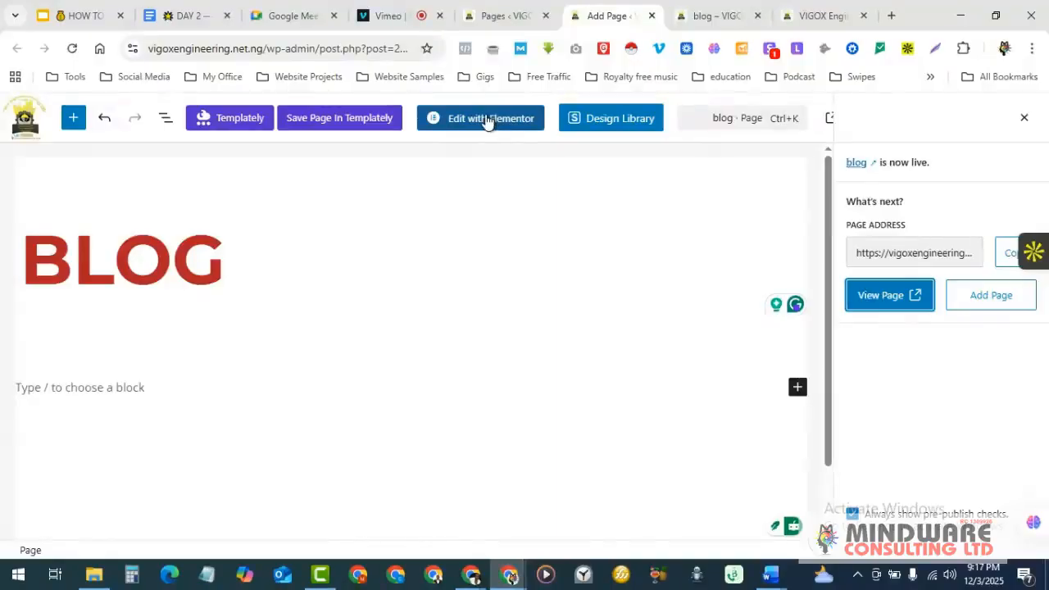
pyautogui.click(489, 121)
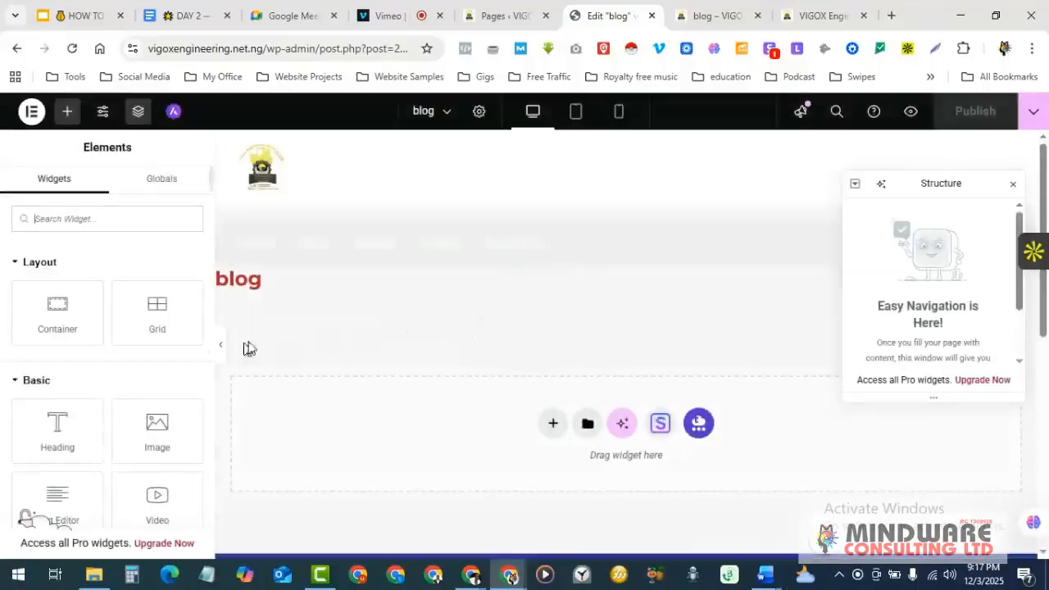
pyautogui.scroll(-3, 335, 312)
pyautogui.scroll(3, 336, 311)
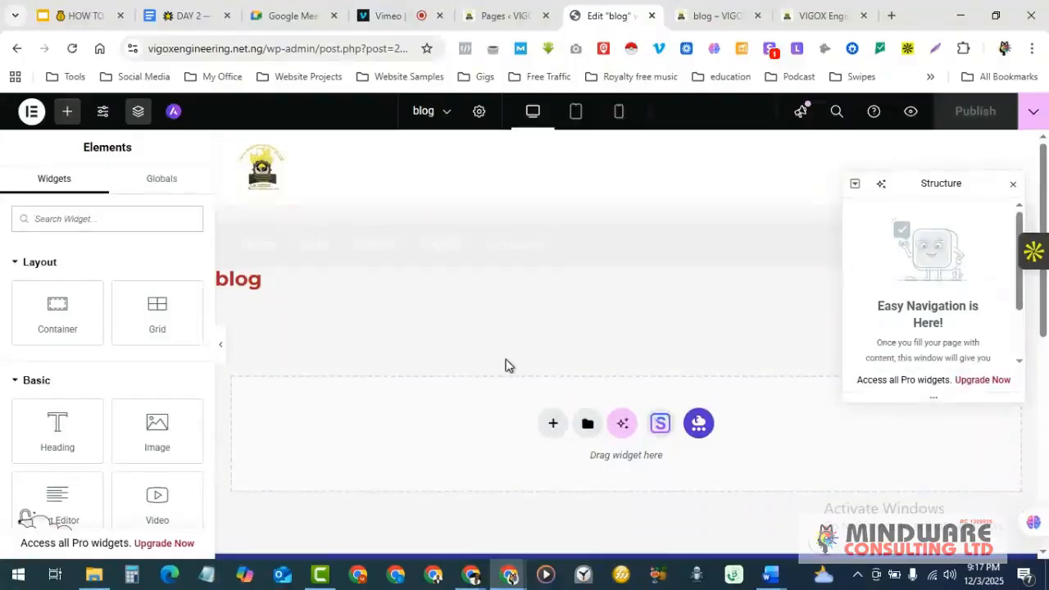
pyautogui.scroll(-3, 145, 405)
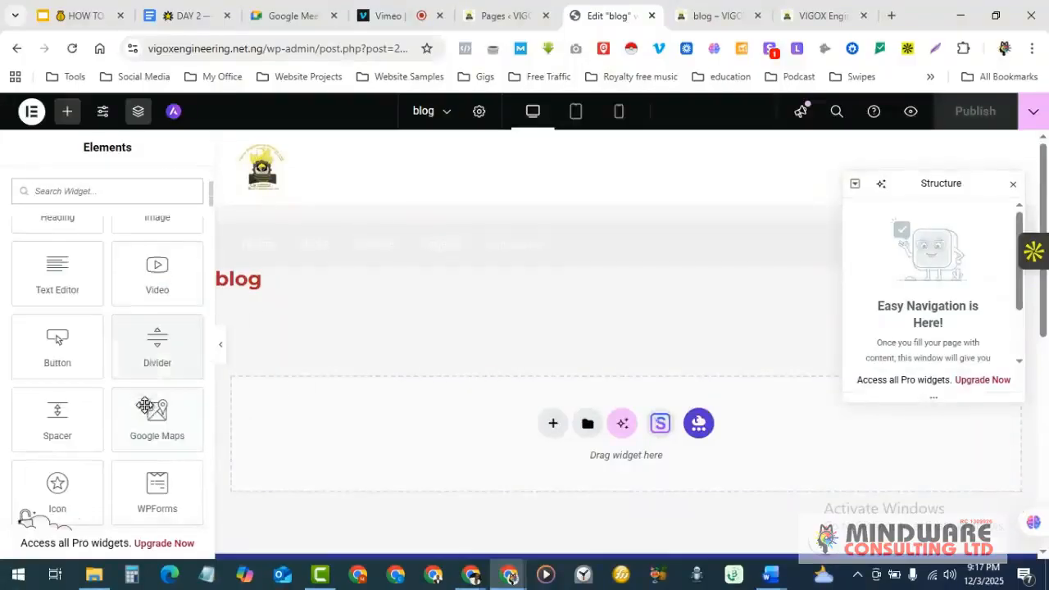
pyautogui.scroll(-5, 369, 361)
pyautogui.scroll(5, 369, 361)
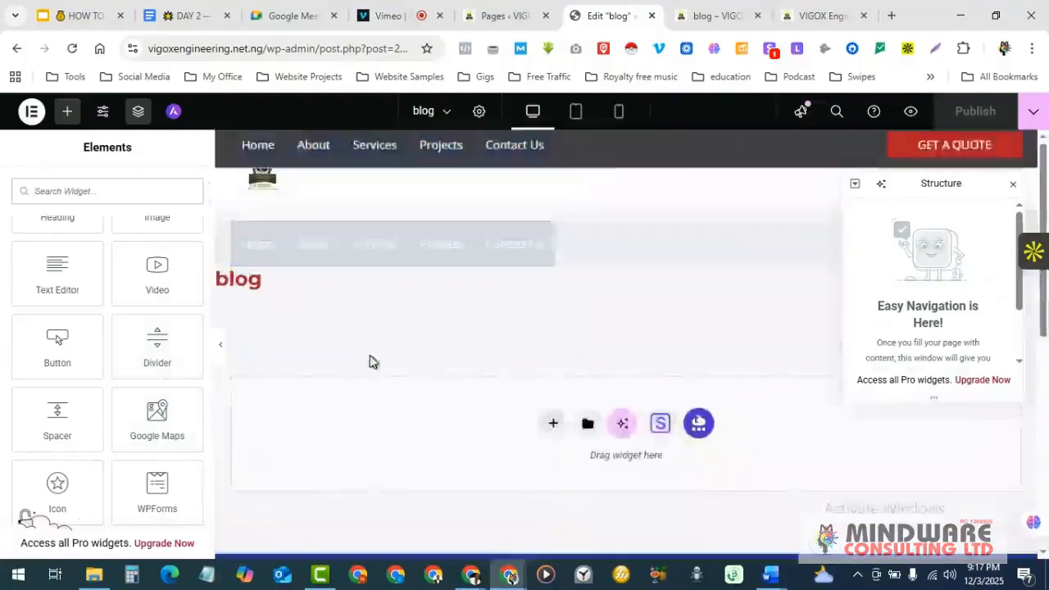
# - Open Appearance > Themes showing Astra active, and close the Edit 'blog' tab
pyautogui.click(495, 16)
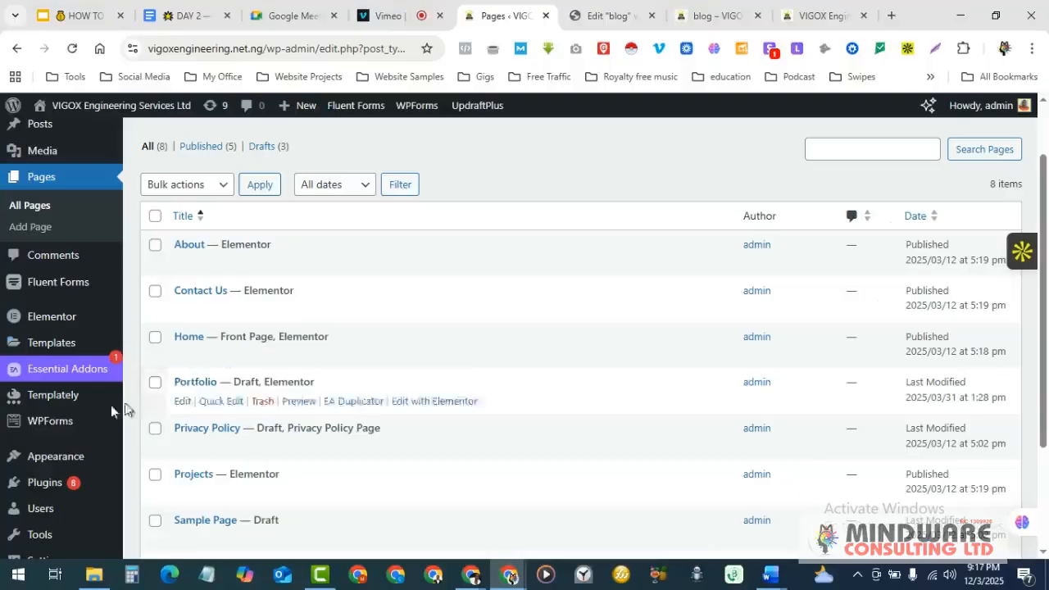
pyautogui.scroll(-1, 49, 418)
pyautogui.moveTo(28, 321)
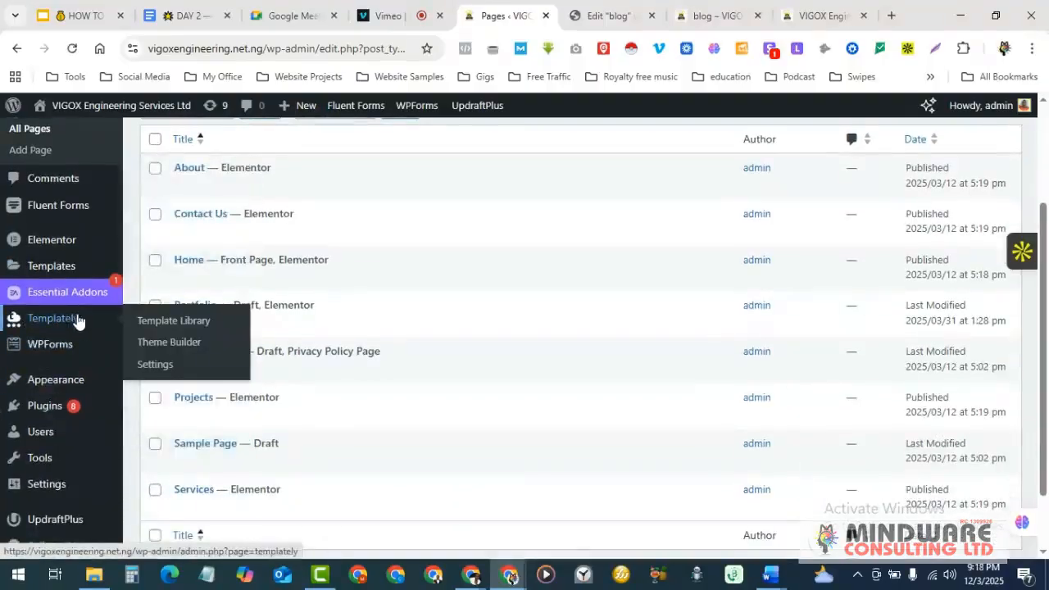
pyautogui.moveTo(41, 348)
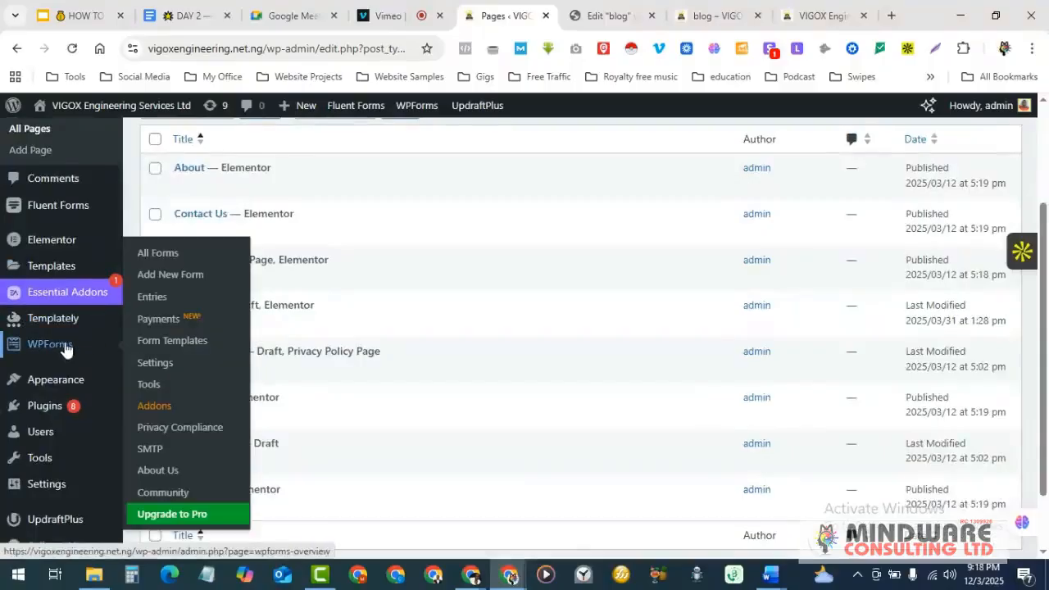
pyautogui.scroll(-1, 66, 348)
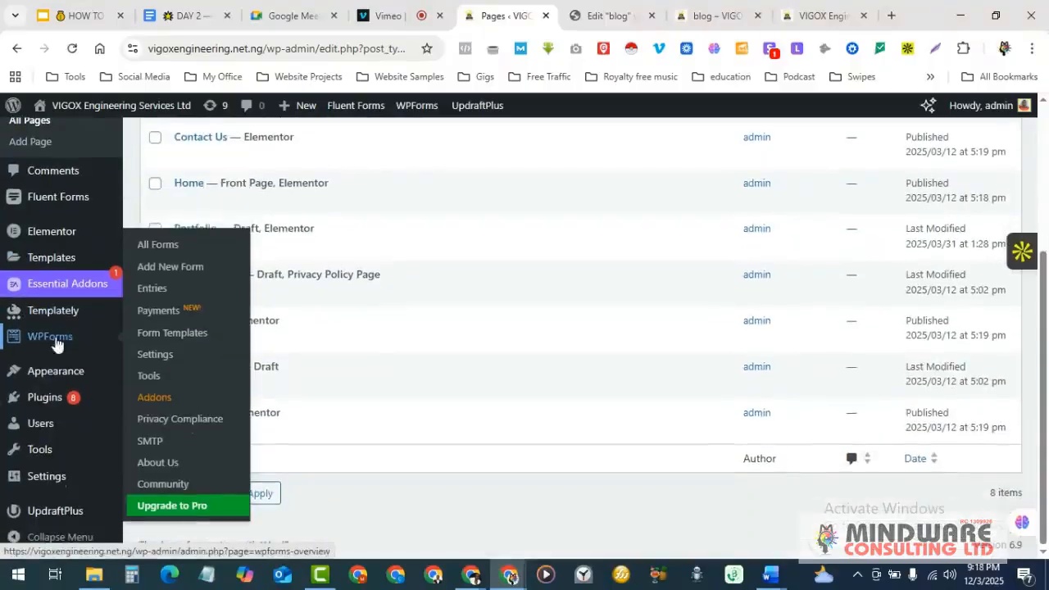
pyautogui.moveTo(69, 371)
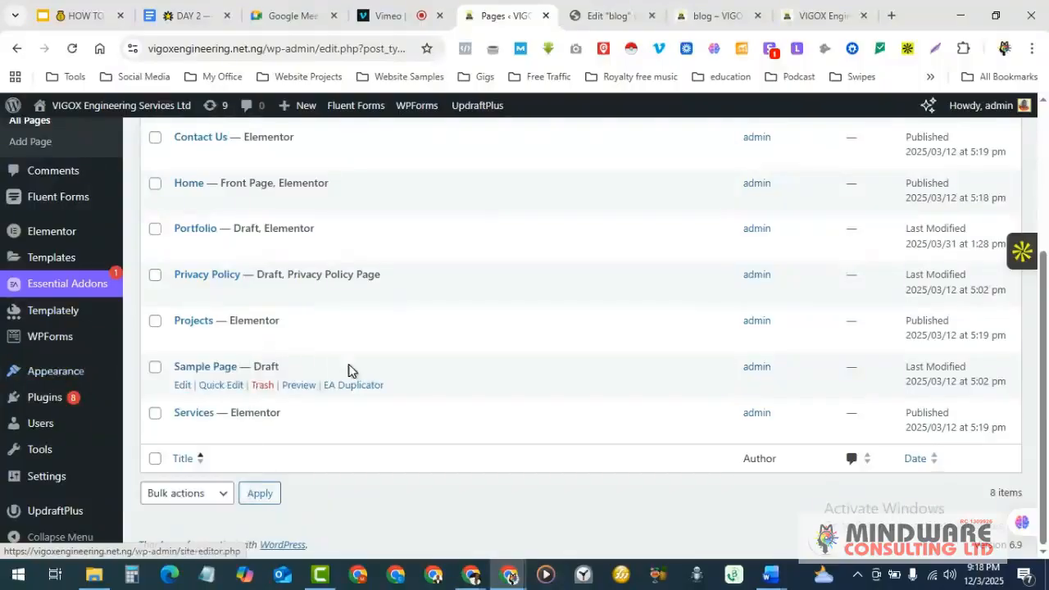
pyautogui.click(53, 373)
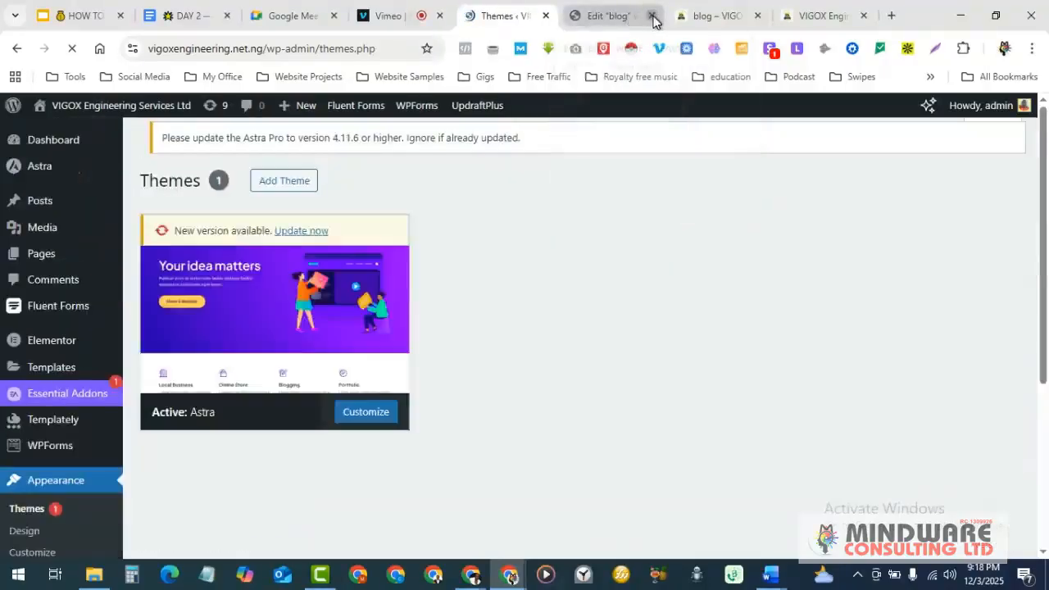
pyautogui.click(652, 16)
# - Close the blog preview and extra site tabs, then browse the Astra 4.11.13 theme details
pyautogui.click(652, 16)
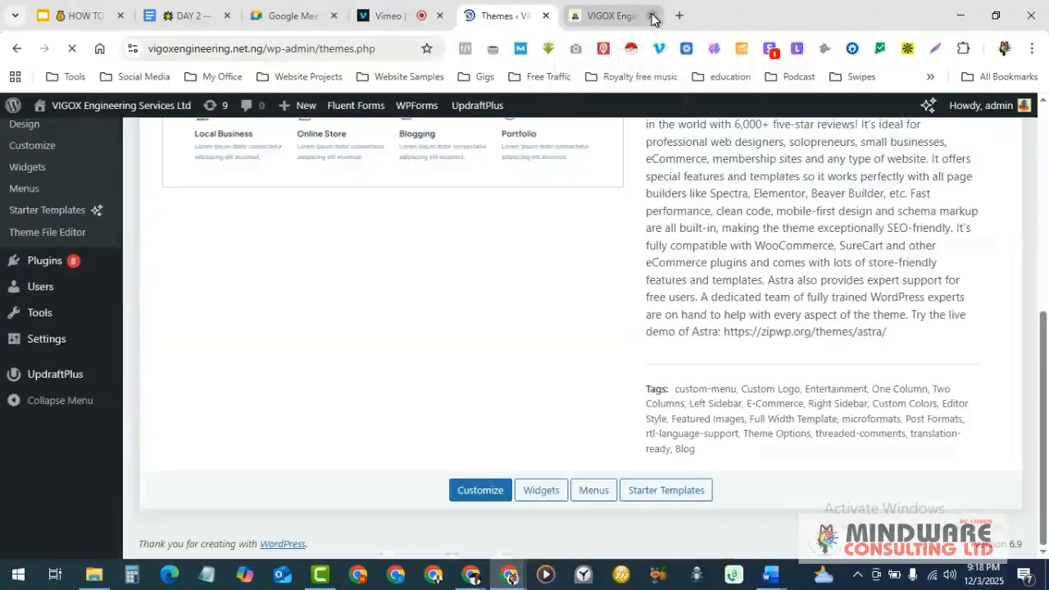
pyautogui.click(652, 16)
pyautogui.scroll(5, 462, 305)
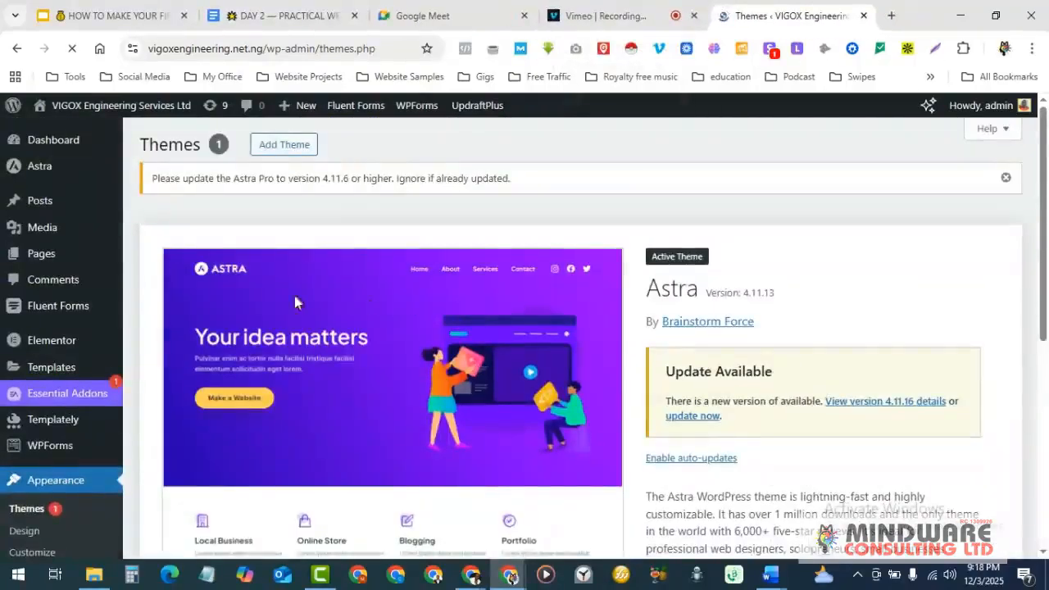
pyautogui.scroll(-1, 277, 348)
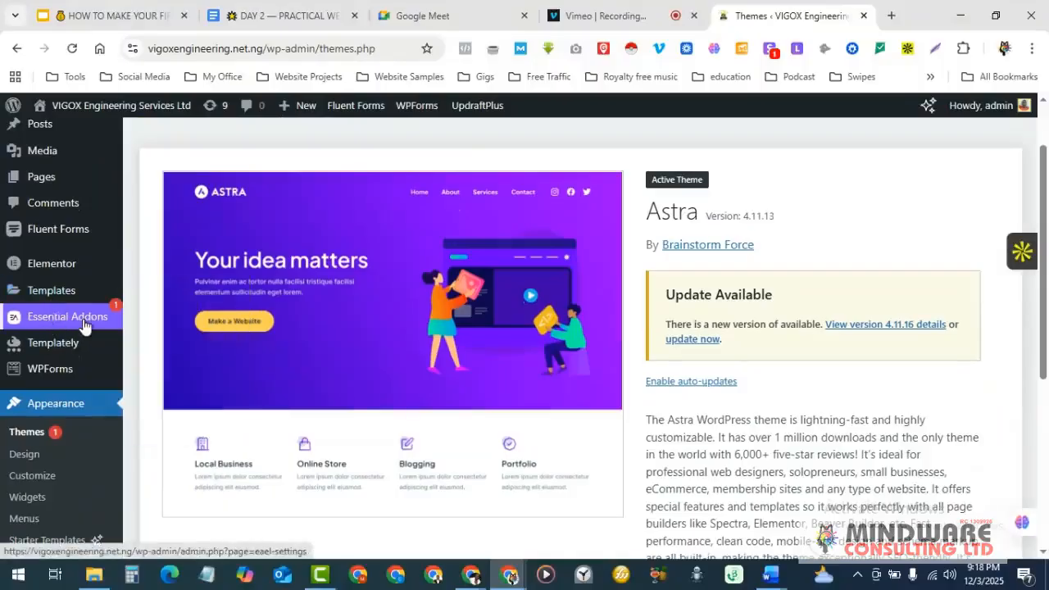
pyautogui.scroll(1, 64, 287)
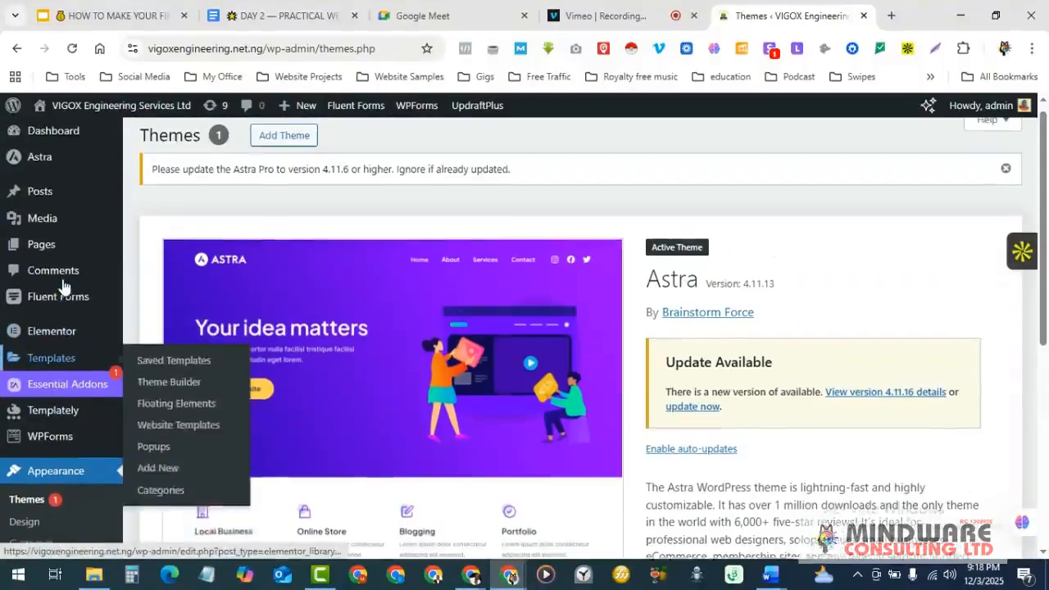
pyautogui.scroll(-2, 66, 320)
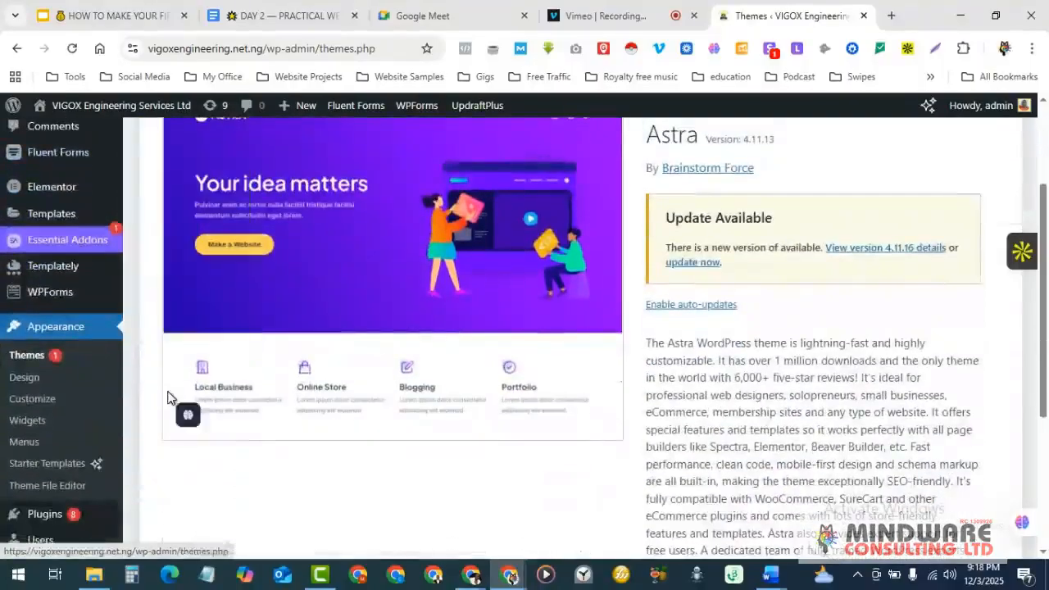
pyautogui.scroll(-1, 74, 328)
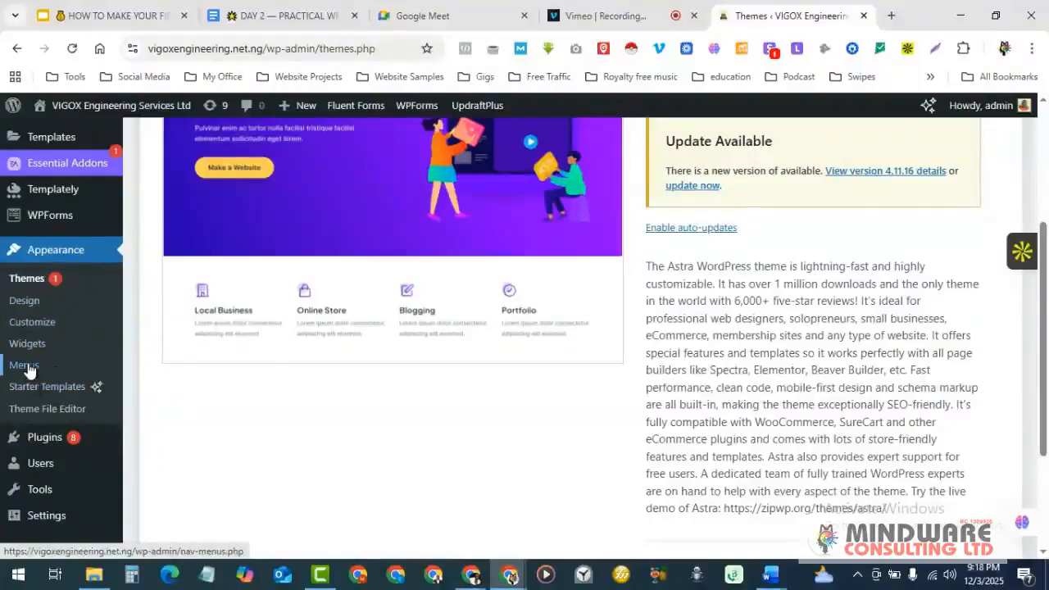
pyautogui.scroll(2, 25, 368)
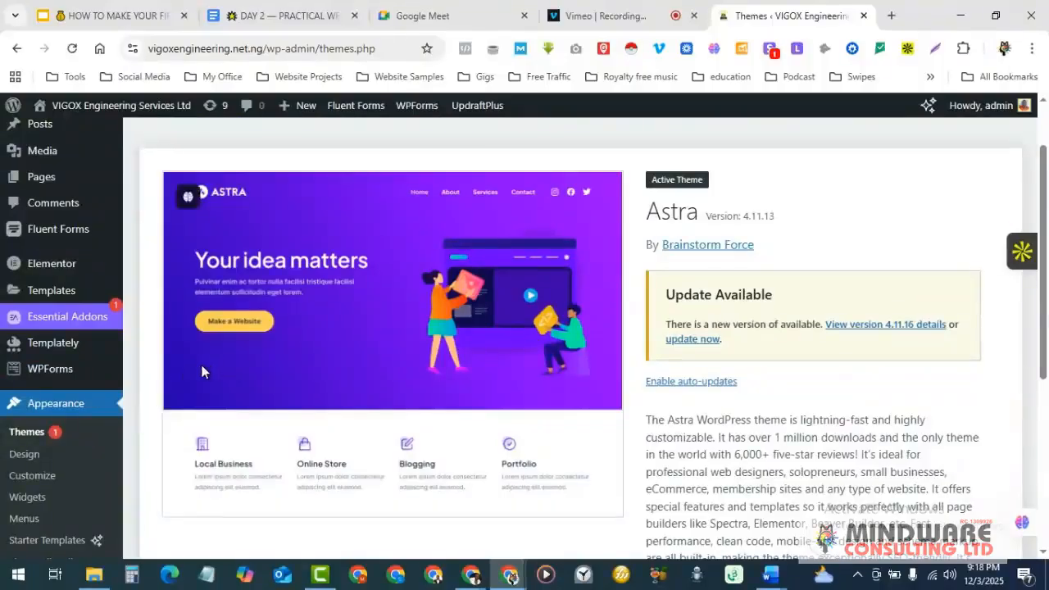
pyautogui.scroll(-1, 417, 334)
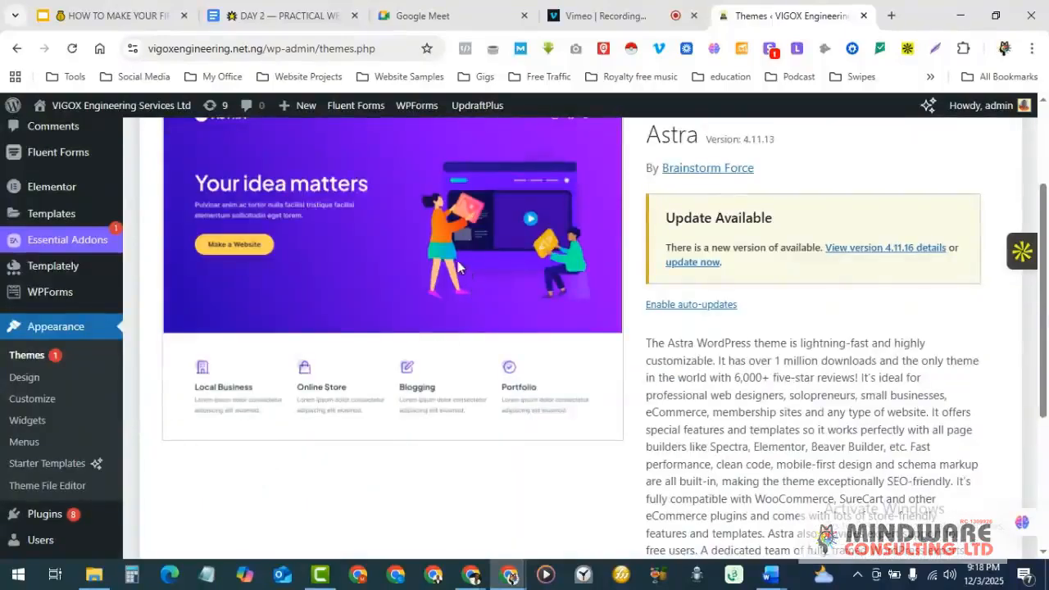
# - Open the live VIGOX site in a new tab via Visit Site
pyautogui.moveTo(73, 109)
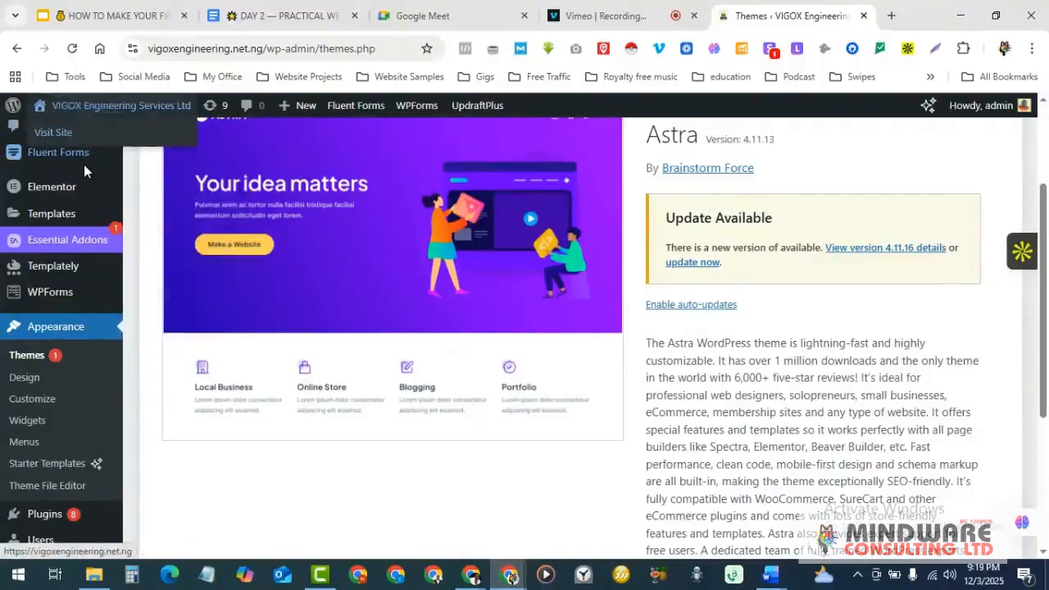
pyautogui.rightClick(70, 134)
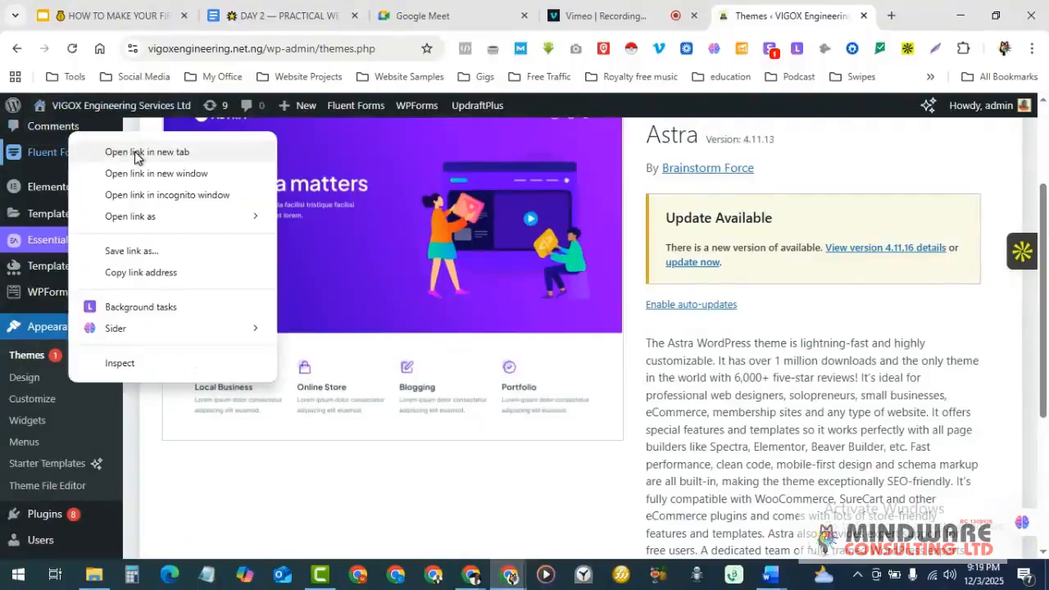
pyautogui.click(137, 155)
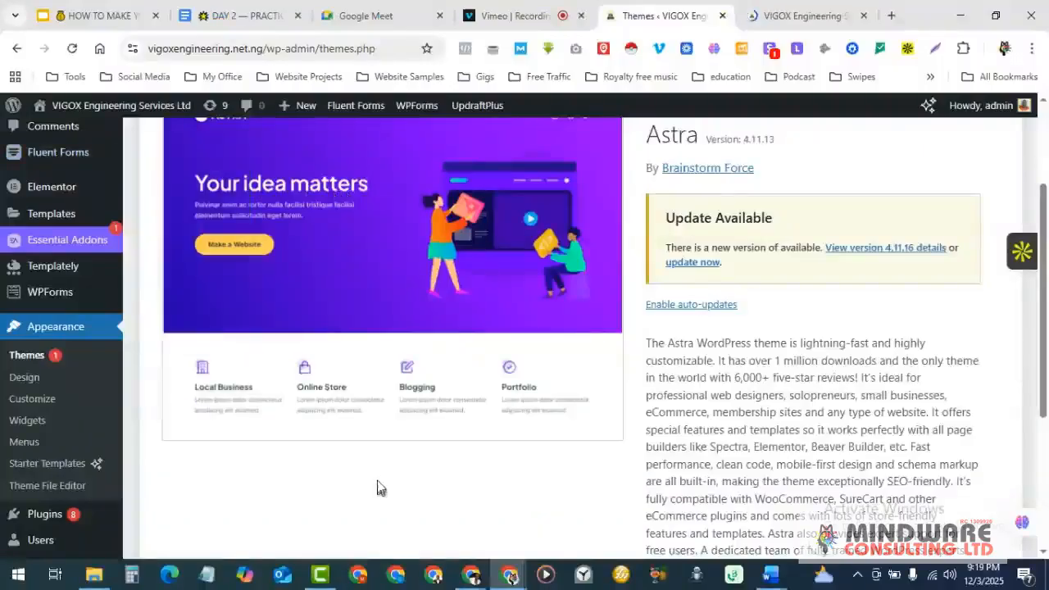
pyautogui.scroll(3, 379, 479)
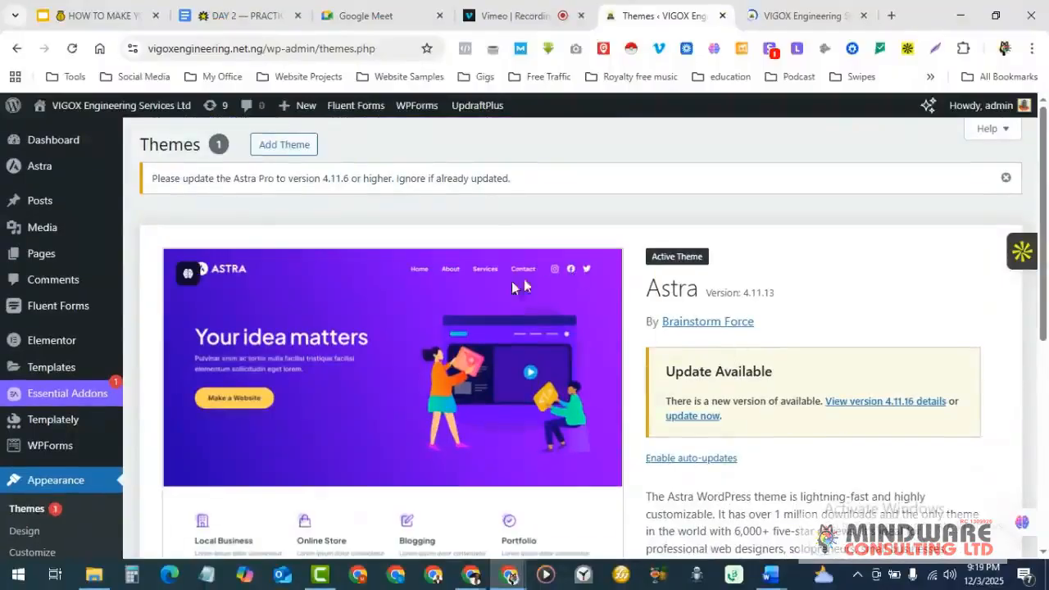
pyautogui.scroll(-1, 506, 298)
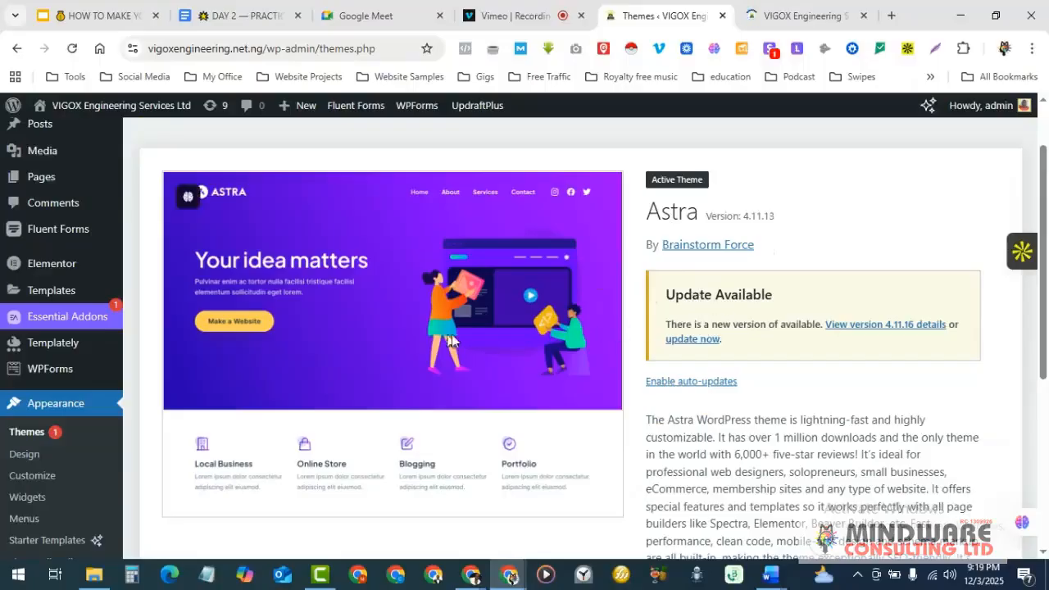
pyautogui.scroll(-5, 801, 301)
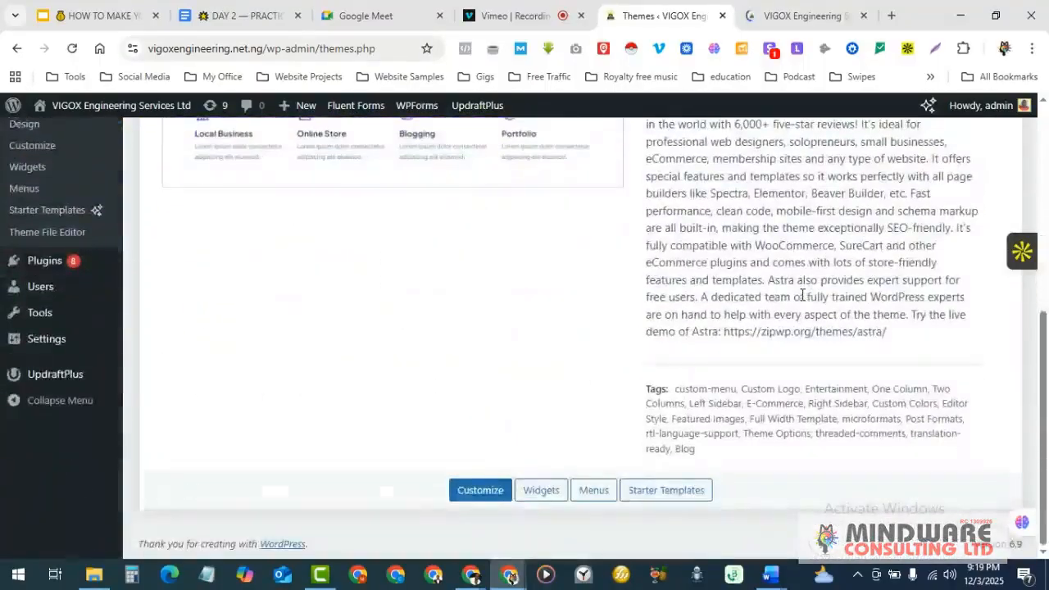
pyautogui.scroll(5, 802, 301)
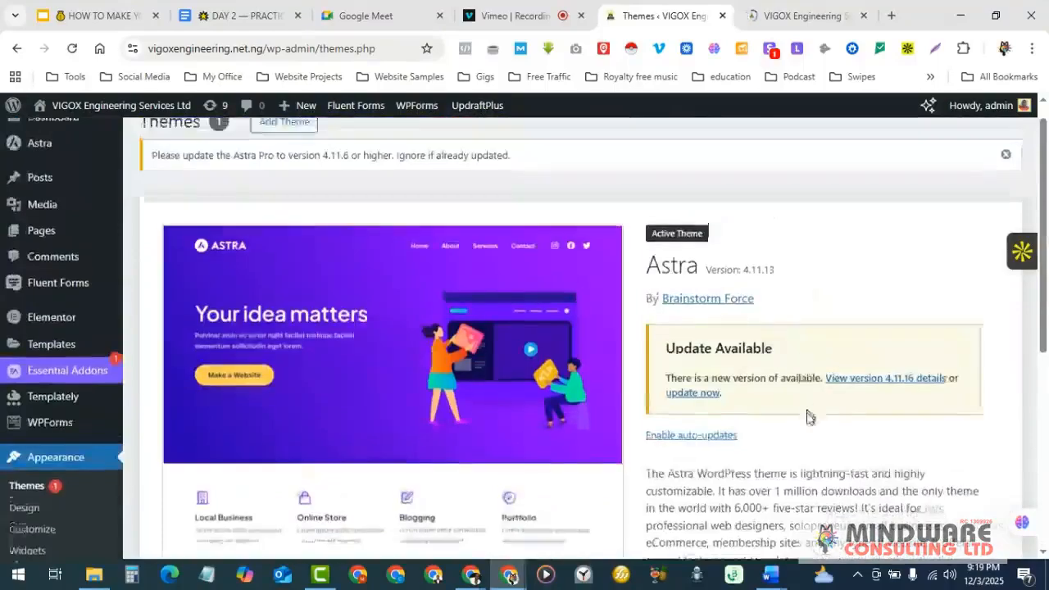
pyautogui.scroll(-4, 846, 416)
pyautogui.scroll(-2, 846, 416)
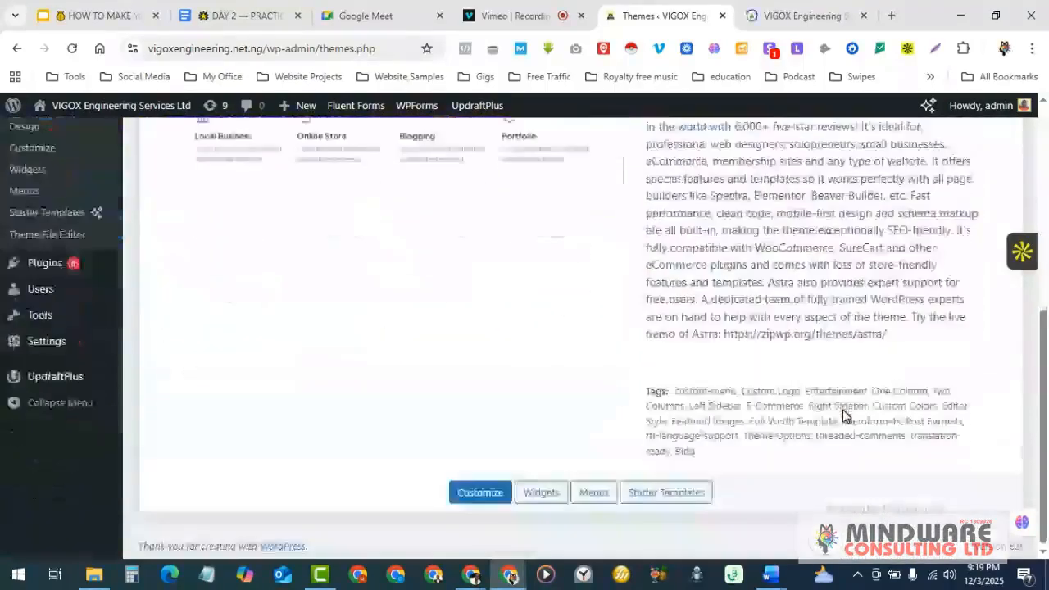
pyautogui.scroll(6, 846, 416)
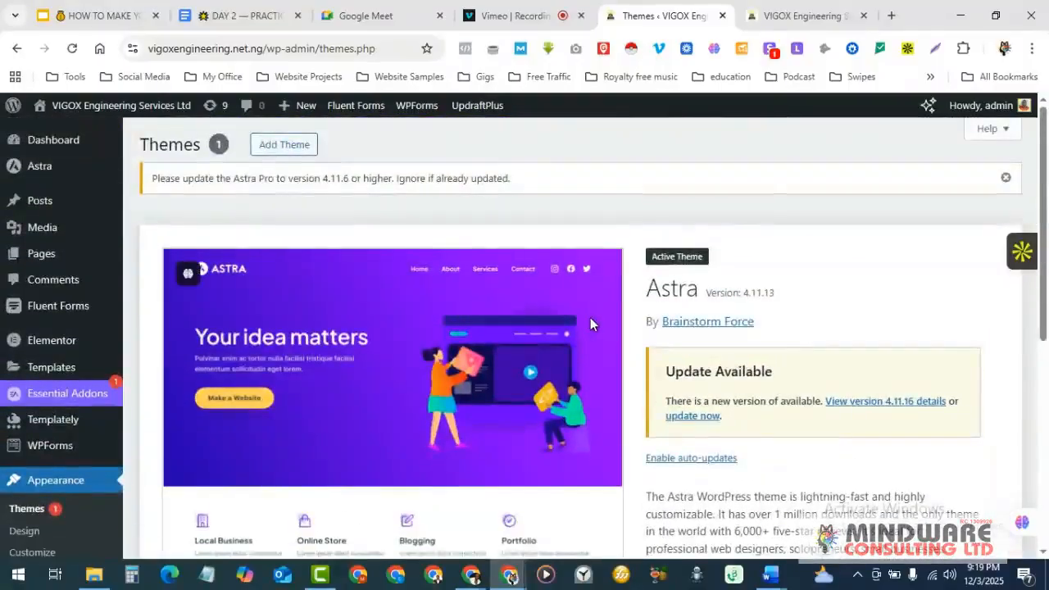
pyautogui.scroll(-1, 607, 319)
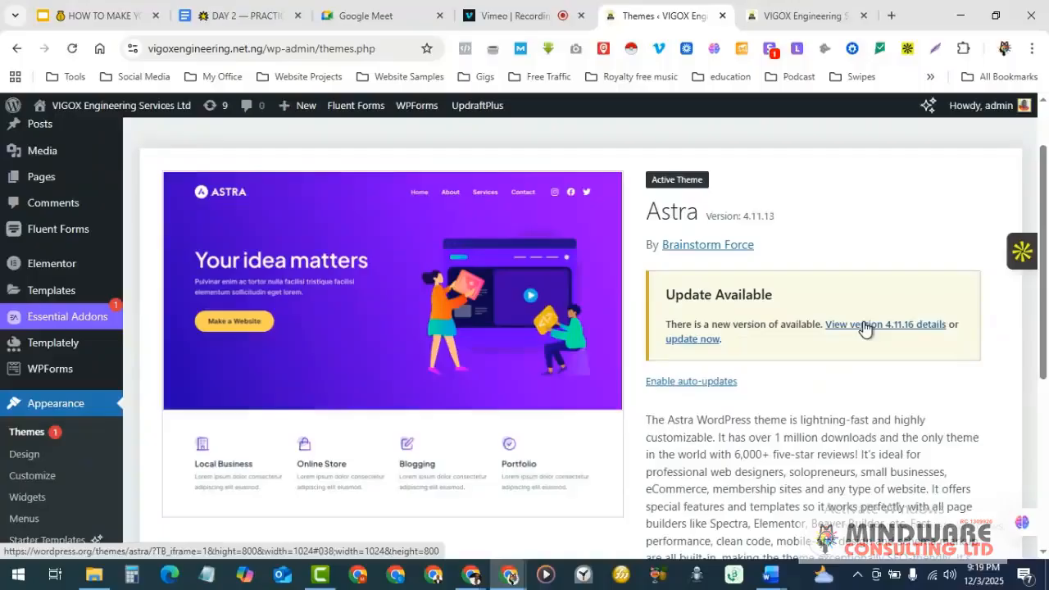
pyautogui.scroll(-5, 865, 326)
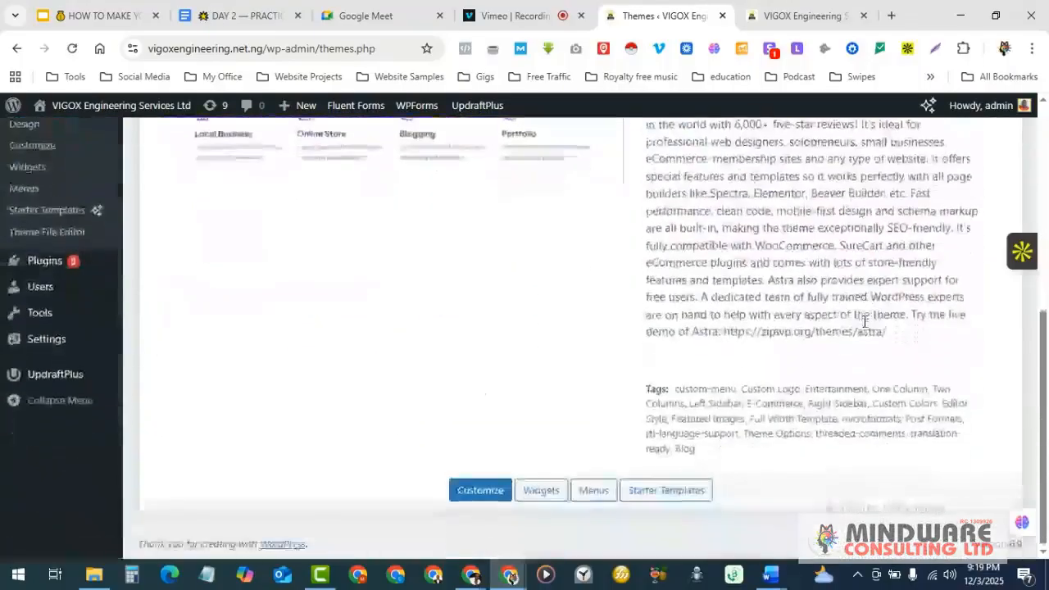
pyautogui.scroll(4, 865, 321)
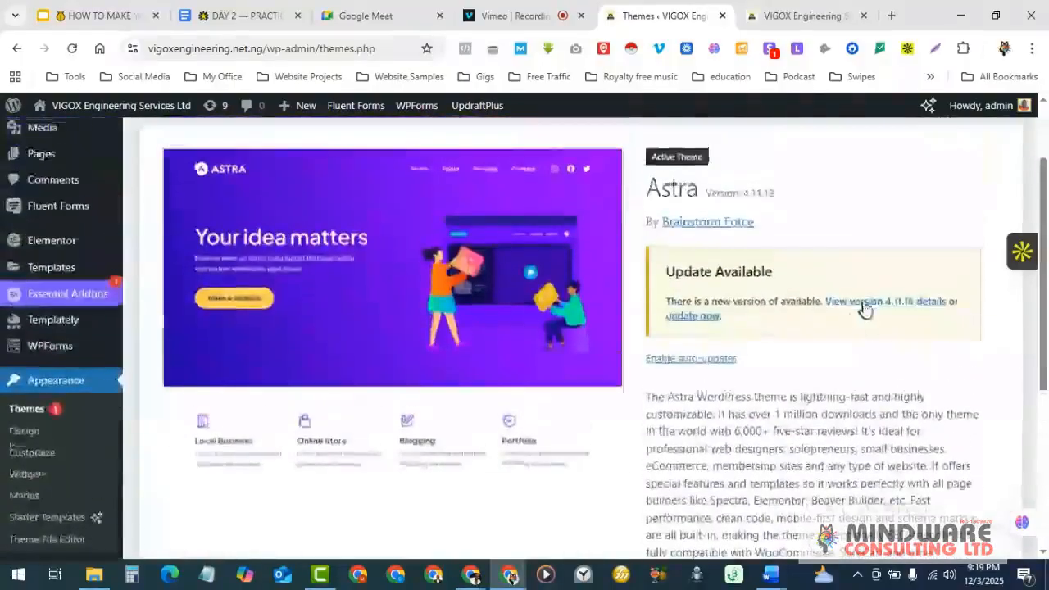
pyautogui.click(874, 303)
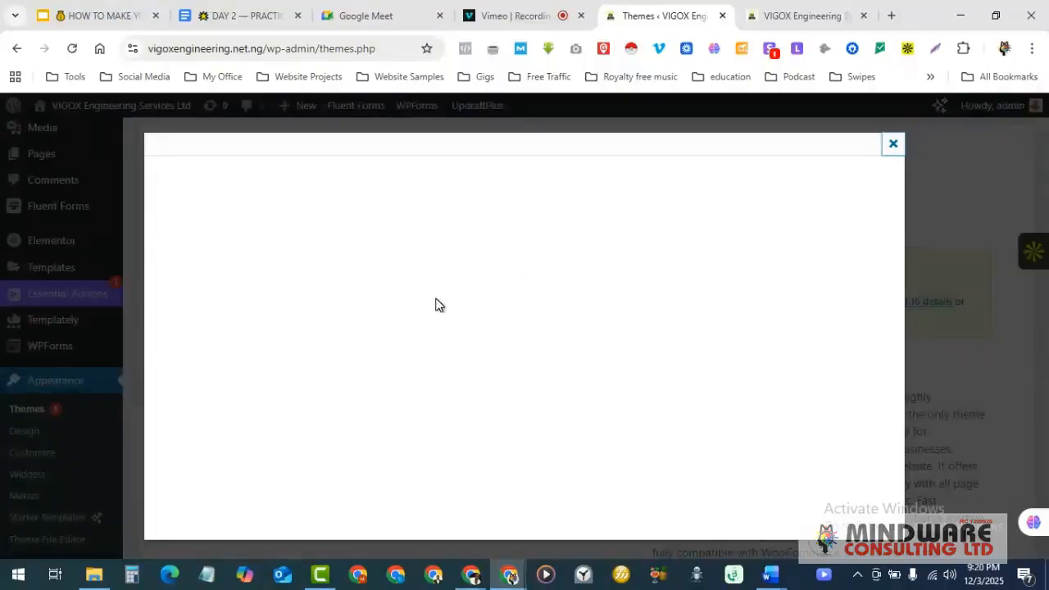
pyautogui.click(893, 146)
pyautogui.scroll(-1, 607, 306)
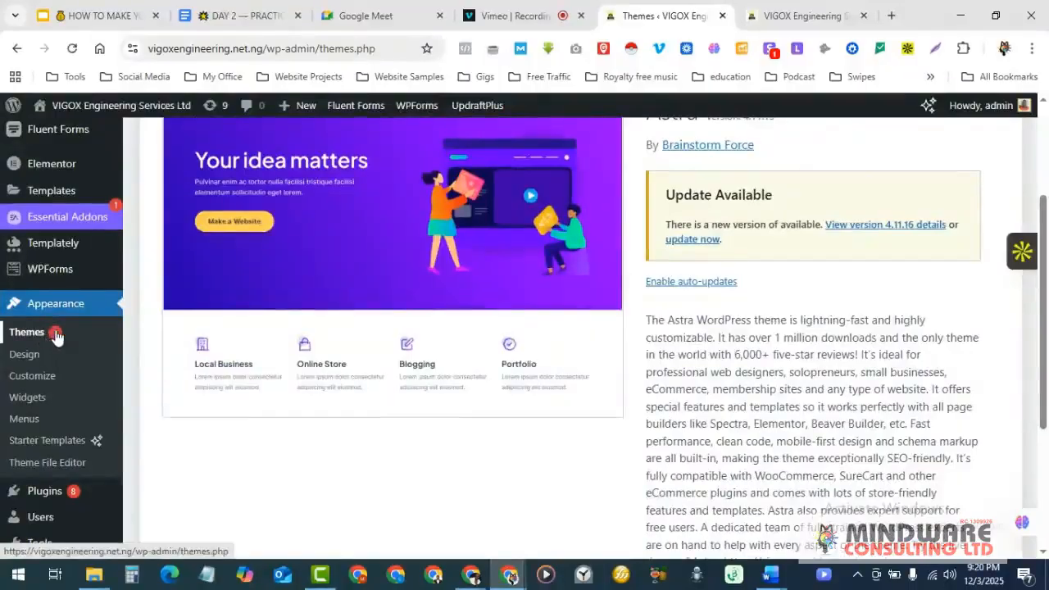
# - Open the theme's Appearance > Design editor, then move to the Vimeo recording tab
pyautogui.scroll(-3, 284, 328)
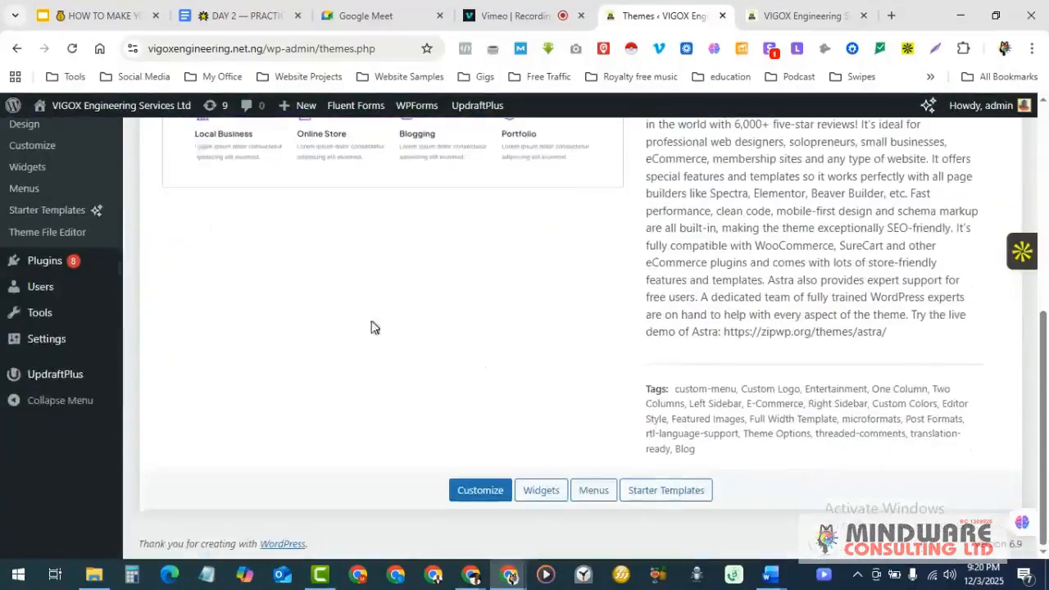
pyautogui.scroll(5, 372, 328)
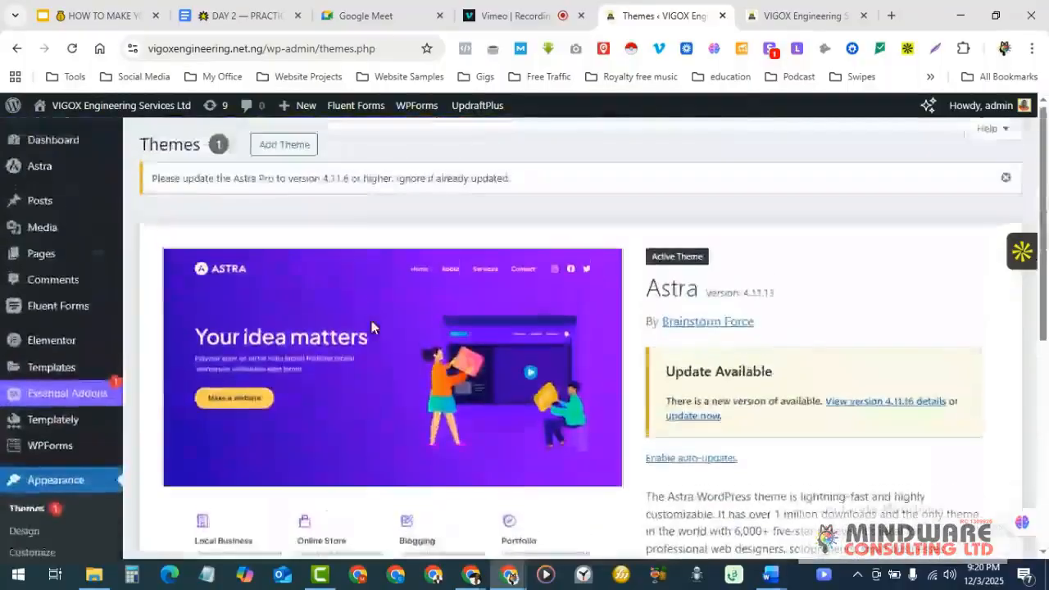
pyautogui.scroll(-3, 372, 324)
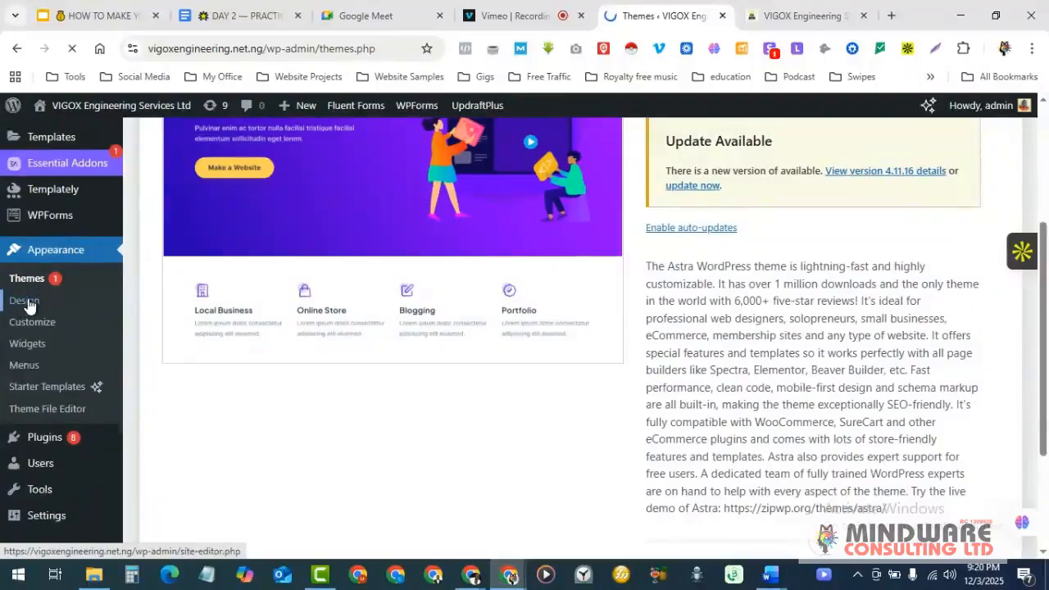
pyautogui.click(25, 301)
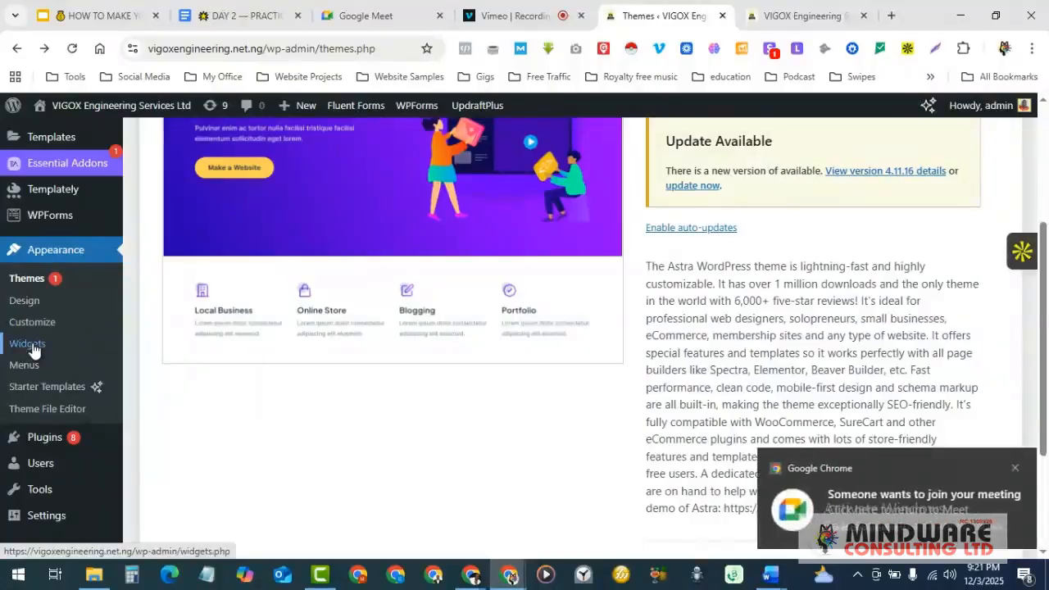
pyautogui.click(538, 13)
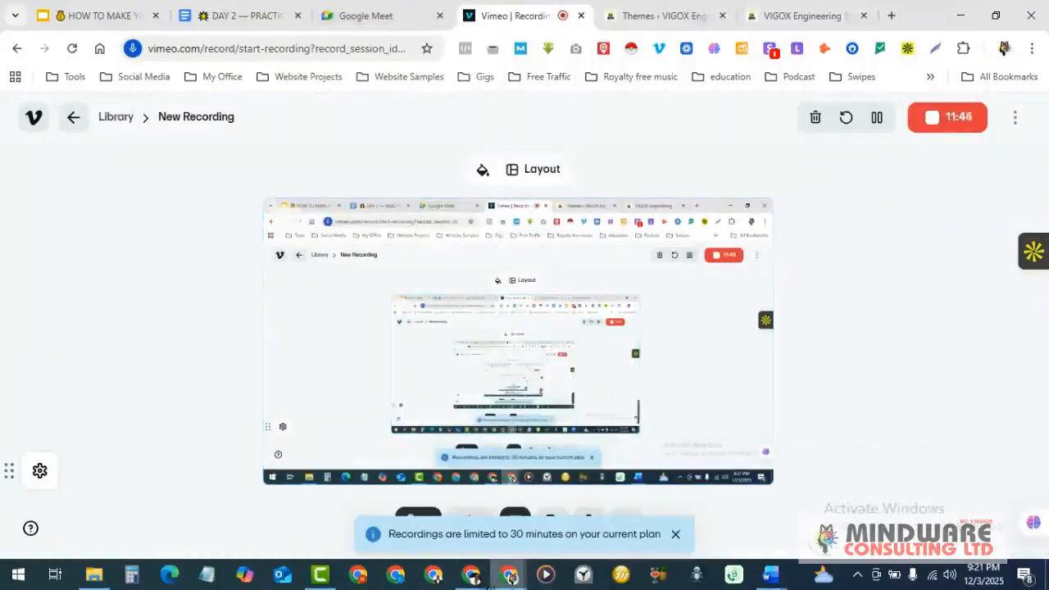
# - Admit the waiting guest in Google Meet, then return to the WordPress Menus screen
pyautogui.moveTo(472, 574)
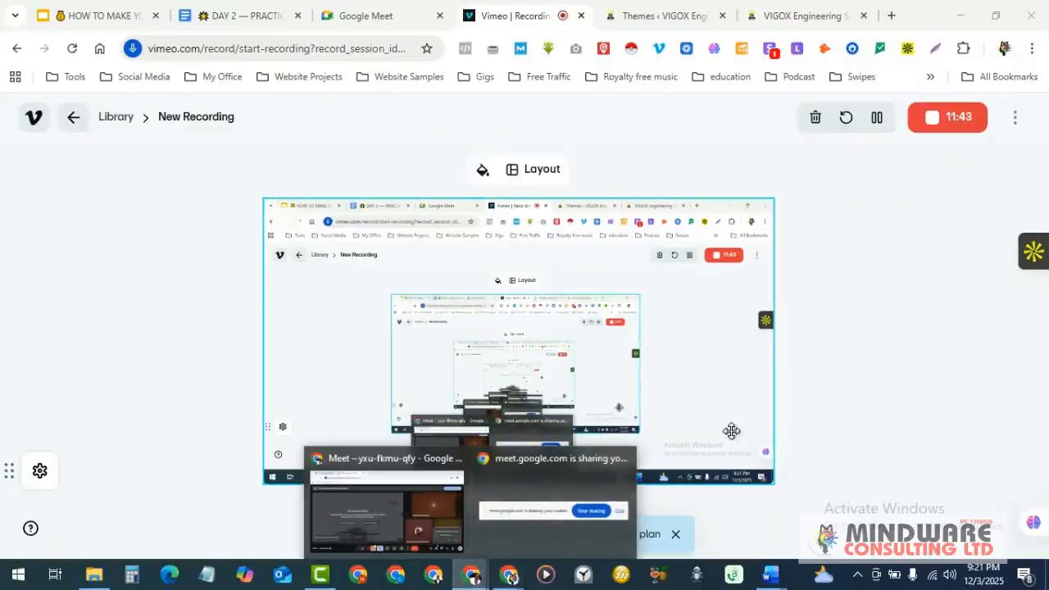
pyautogui.click(386, 496)
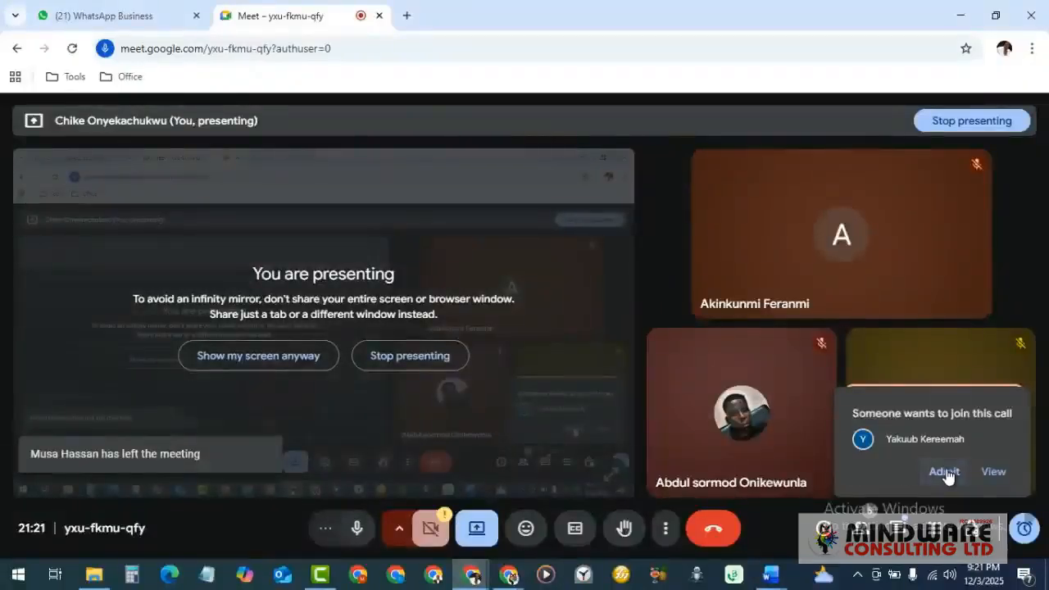
pyautogui.click(943, 472)
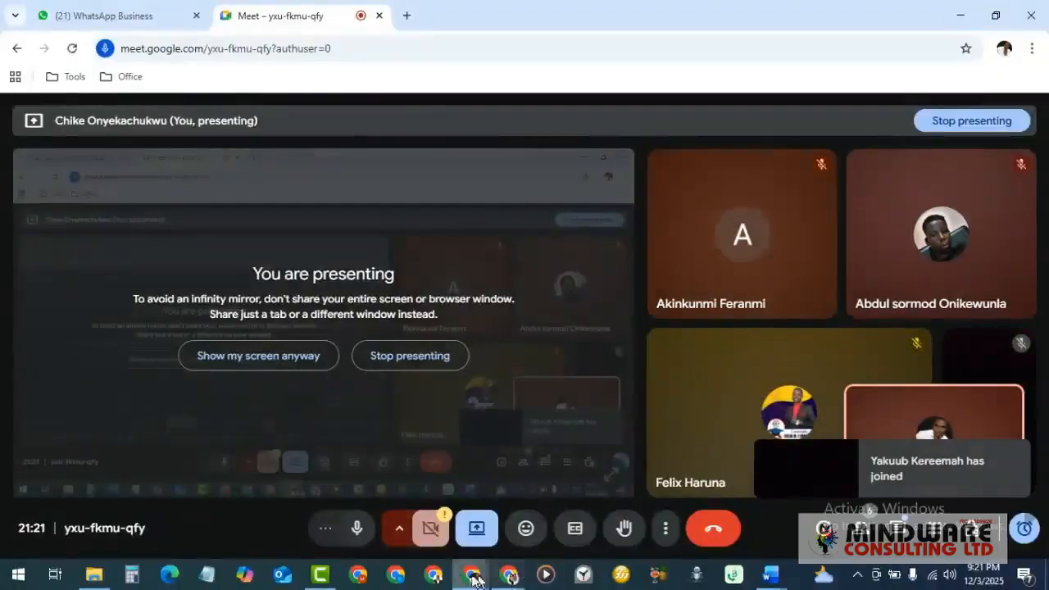
pyautogui.click(517, 578)
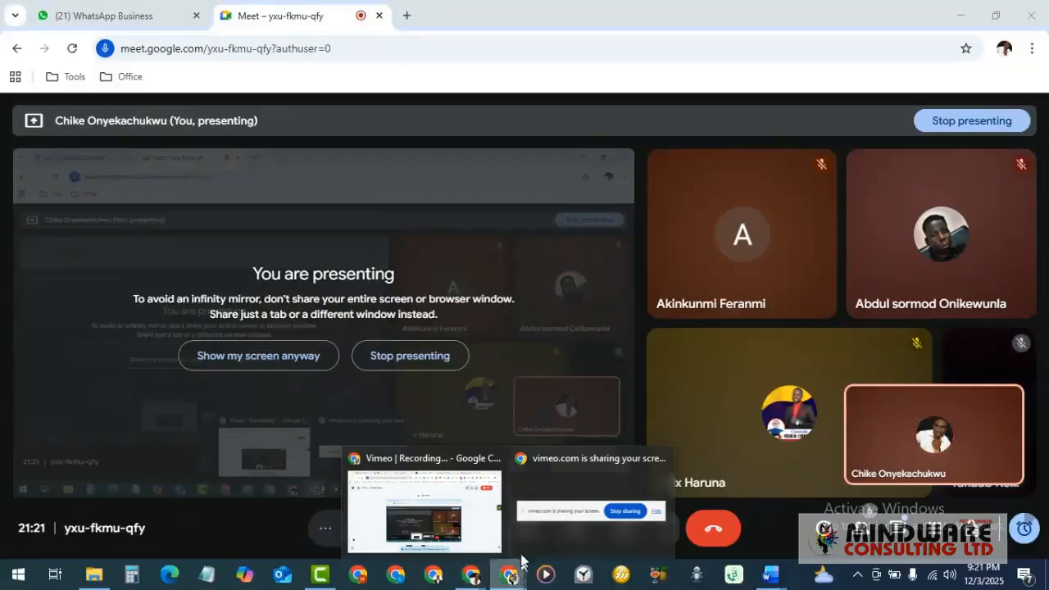
pyautogui.click(464, 510)
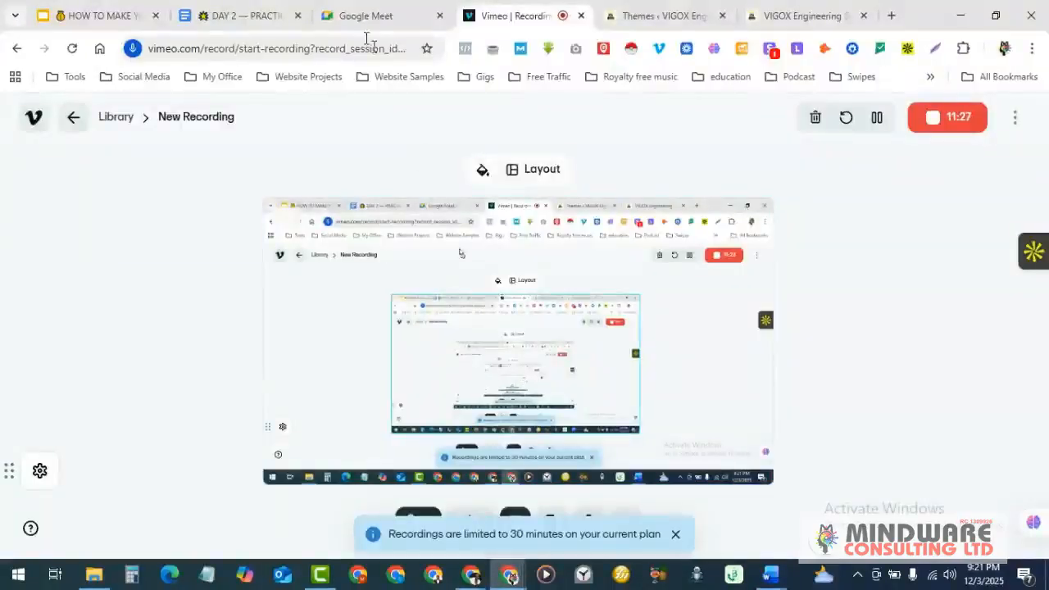
pyautogui.click(664, 10)
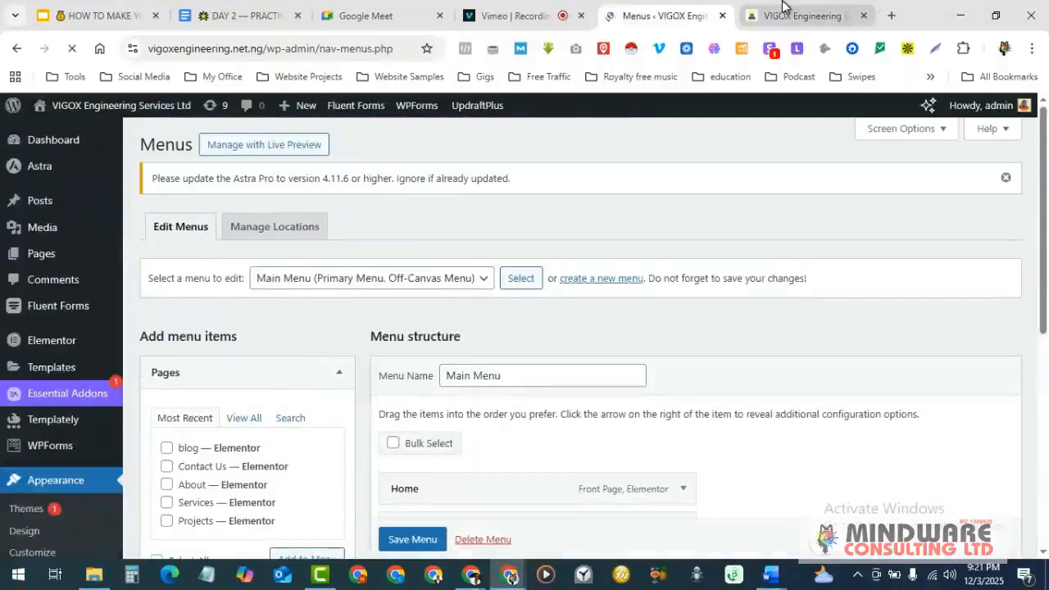
# - Glance at the live site, then admit the next waiting caller in Google Meet
pyautogui.click(799, 16)
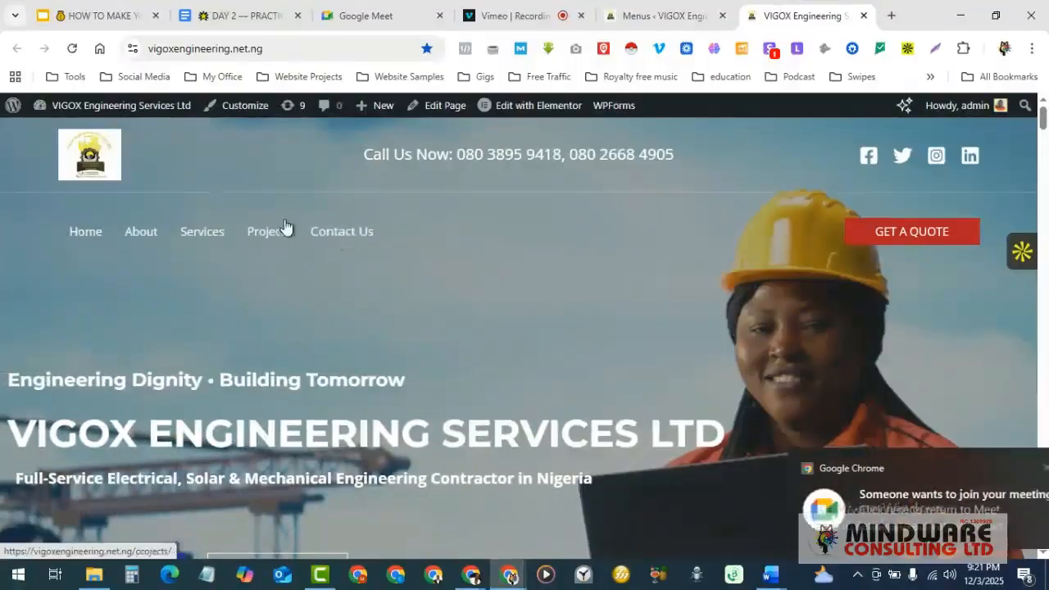
pyautogui.click(474, 579)
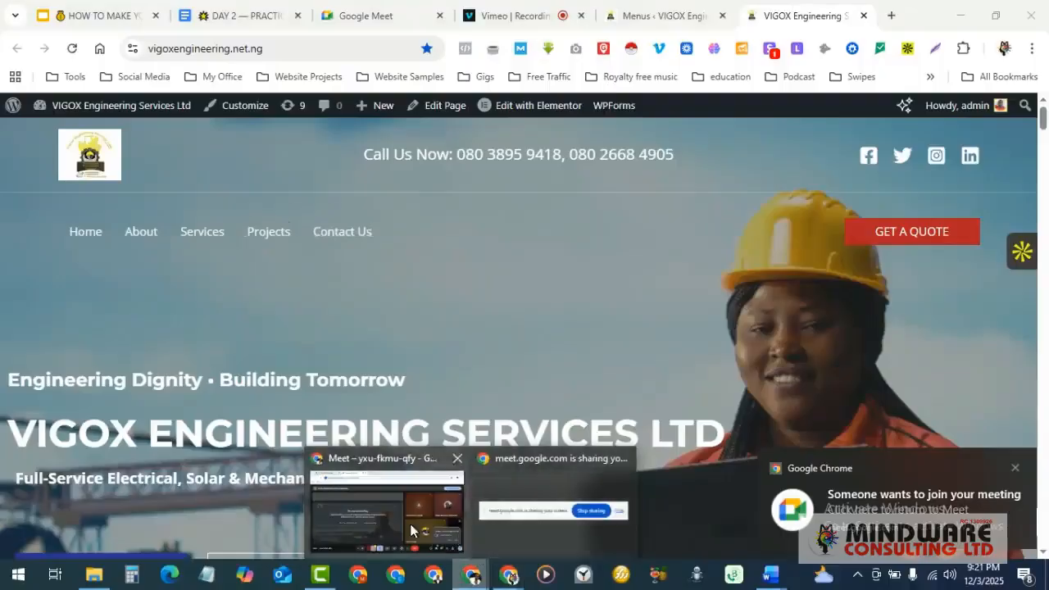
pyautogui.click(394, 501)
pyautogui.click(942, 472)
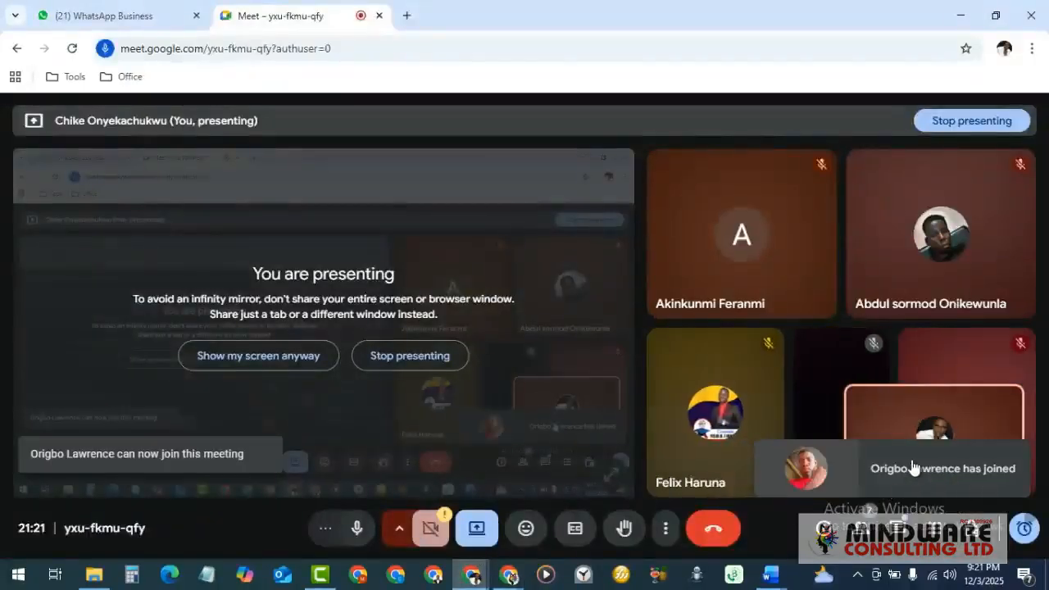
# - Back in the menu editor, scroll to Main Menu's items: Home, About, Services, Projects, Contact Us
pyautogui.click(509, 578)
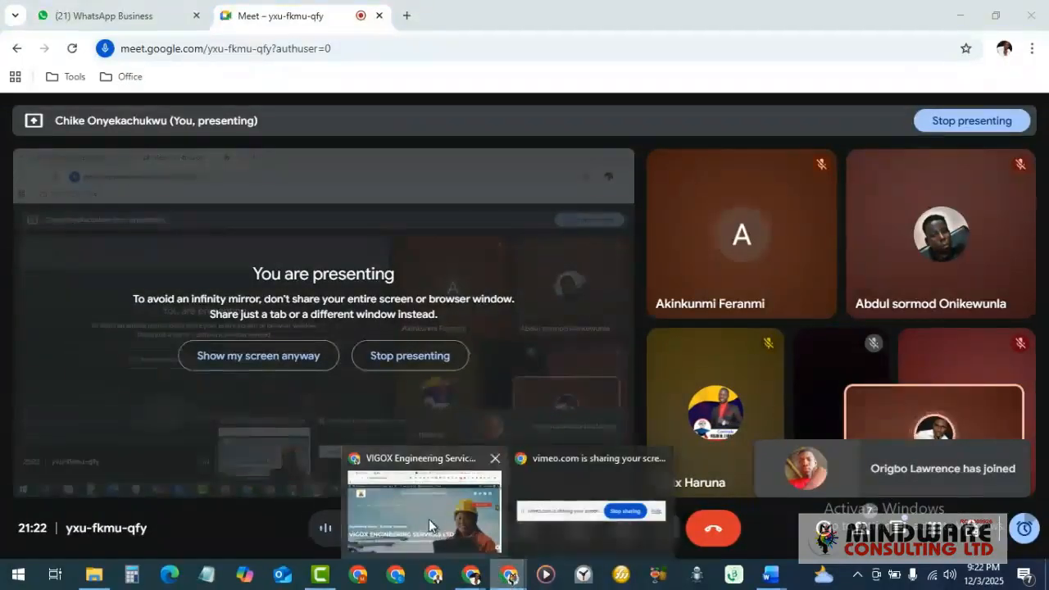
pyautogui.click(429, 519)
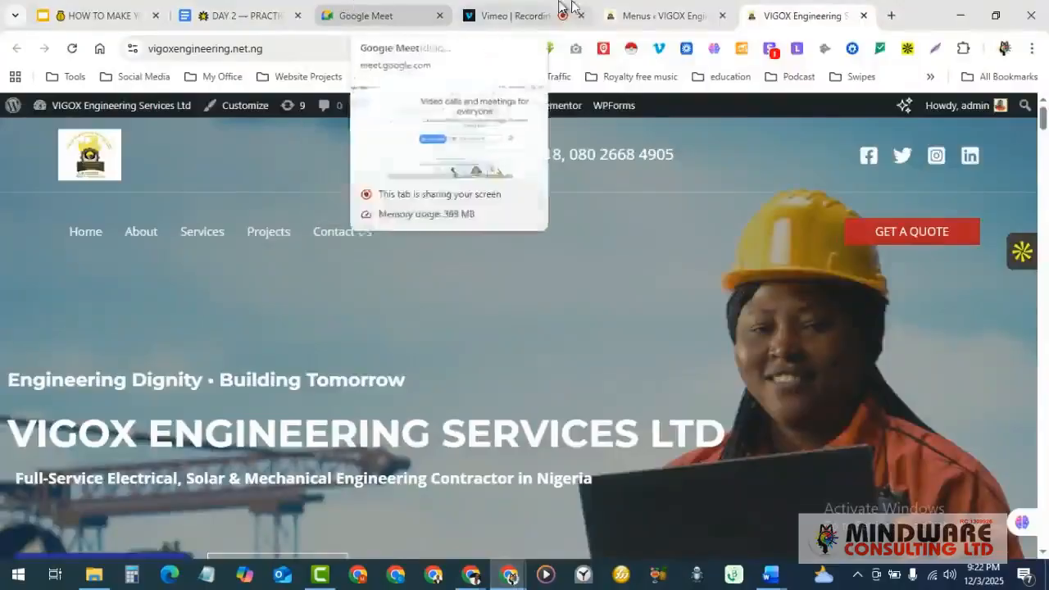
pyautogui.click(636, 15)
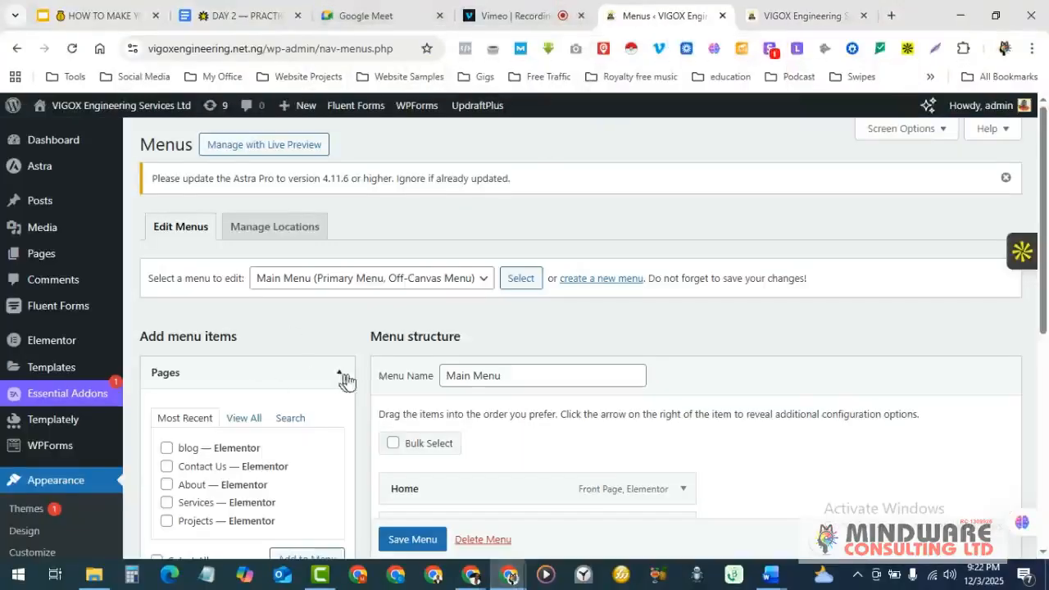
pyautogui.scroll(-1, 377, 381)
pyautogui.scroll(-1, 555, 398)
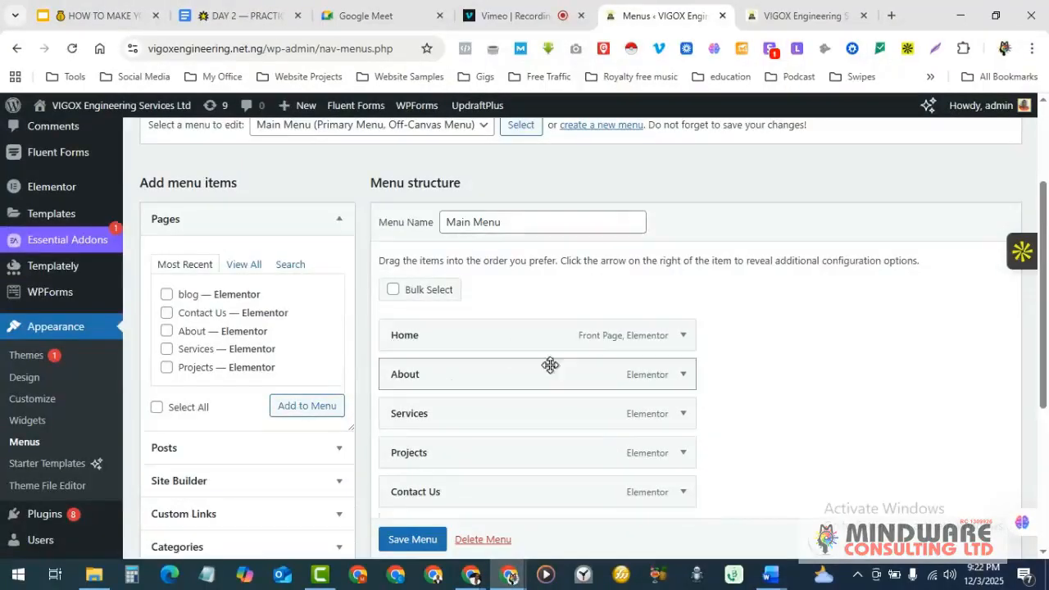
pyautogui.scroll(-1, 550, 369)
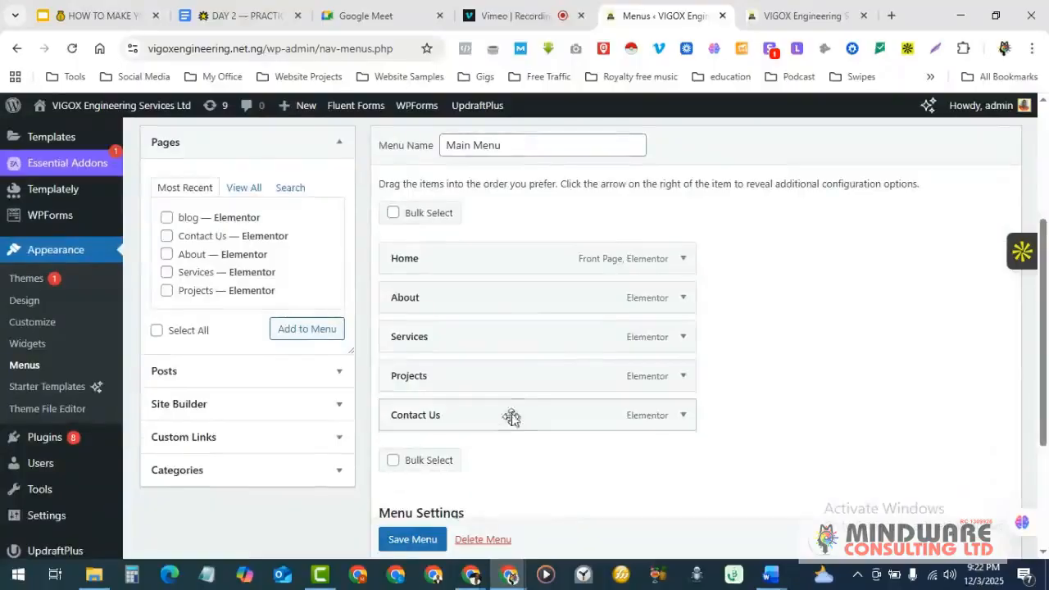
# - Remove the Contact Us item from the Main Menu and save the menu
pyautogui.click(684, 416)
pyautogui.scroll(-2, 604, 422)
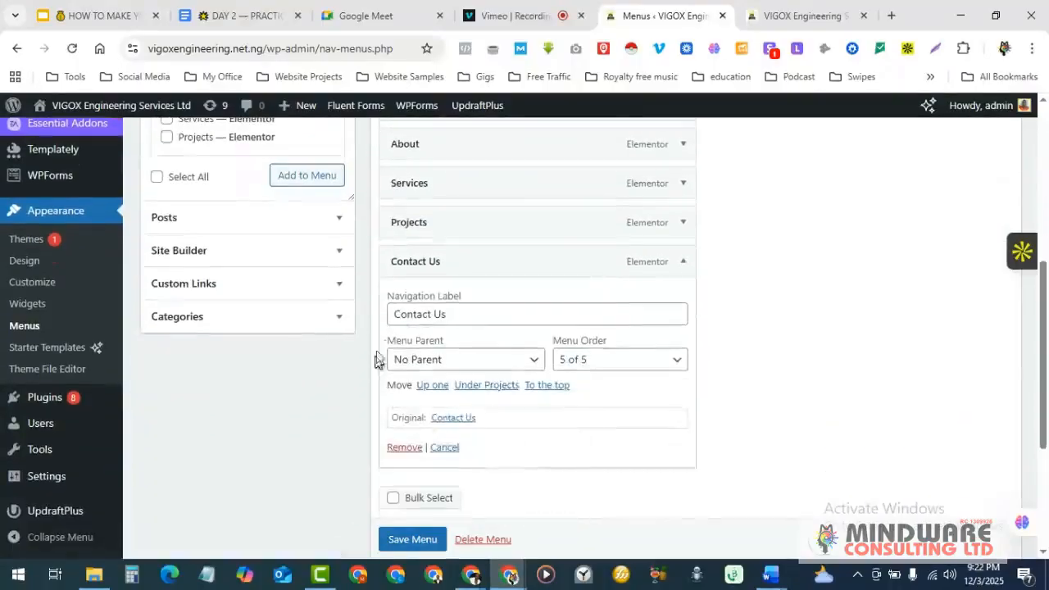
pyautogui.click(402, 448)
pyautogui.scroll(1, 500, 361)
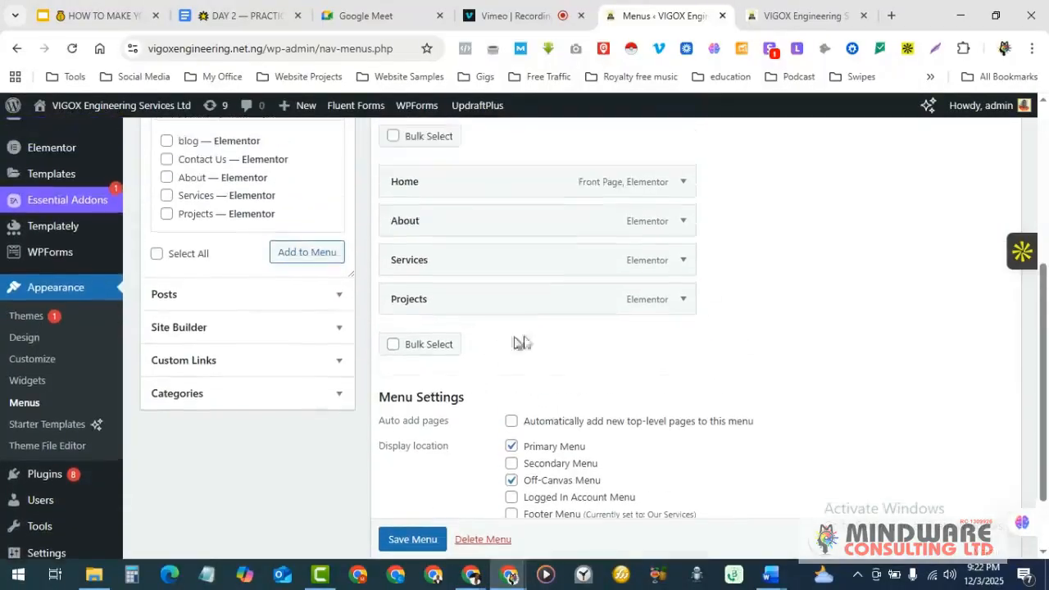
pyautogui.click(413, 540)
pyautogui.scroll(-1, 415, 541)
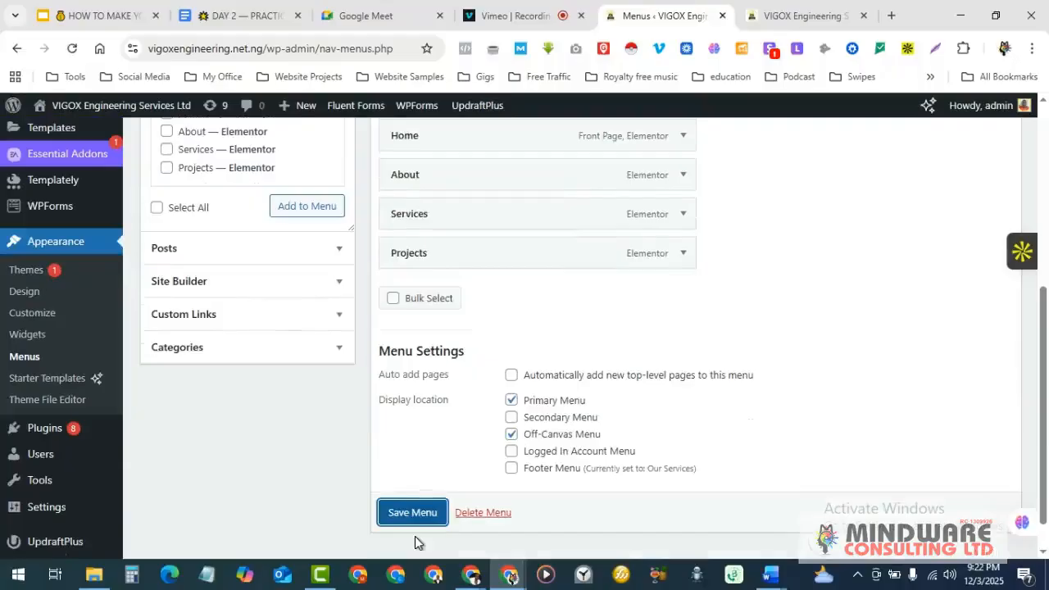
# - Reload the live homepage, re-save the menu, and confirm the header shows only Home, About, Services and Projects
pyautogui.click(794, 11)
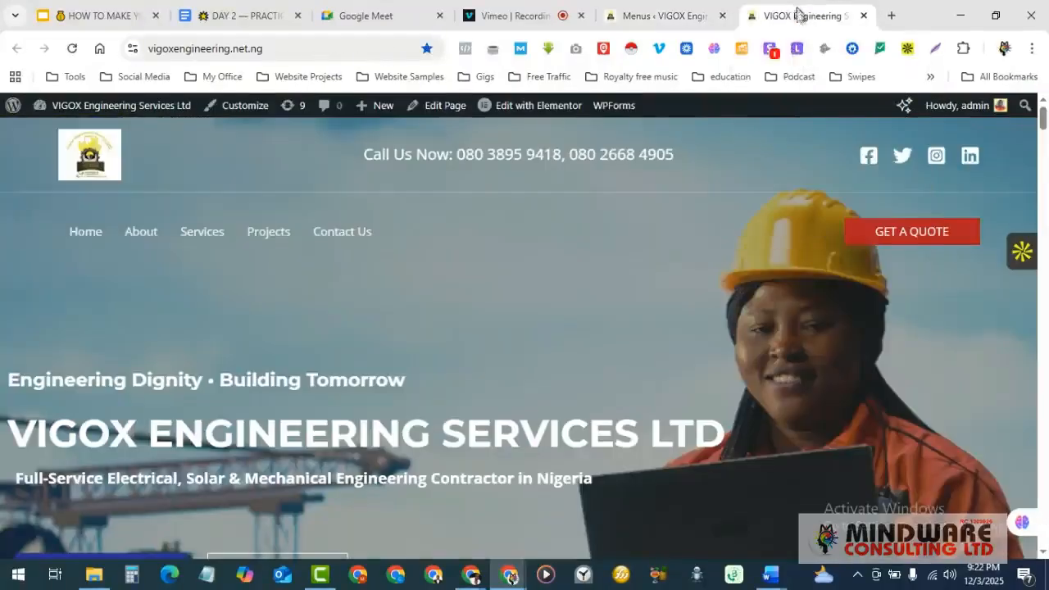
pyautogui.click(72, 52)
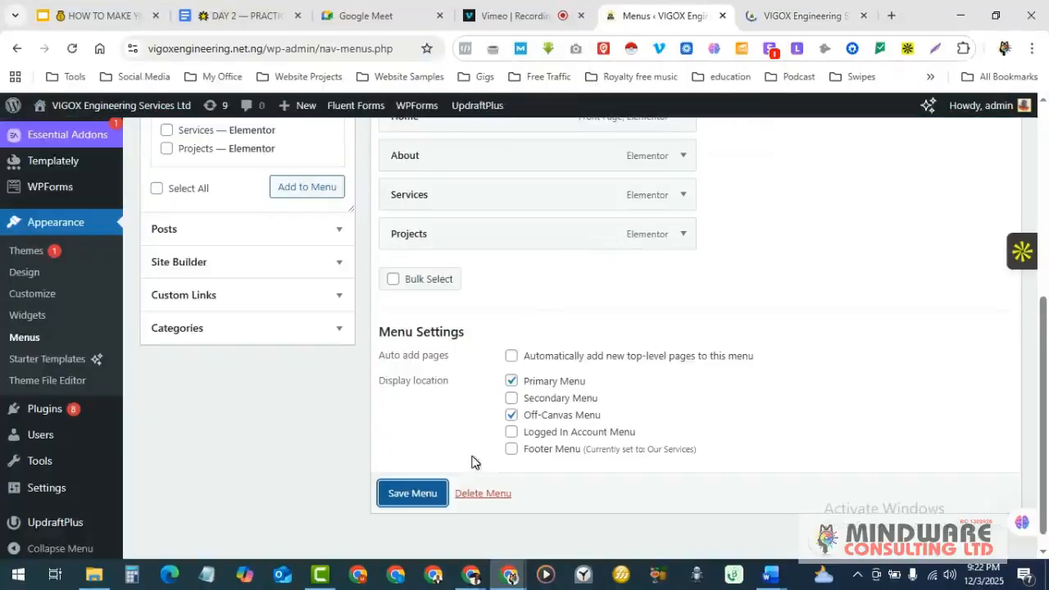
pyautogui.click(416, 495)
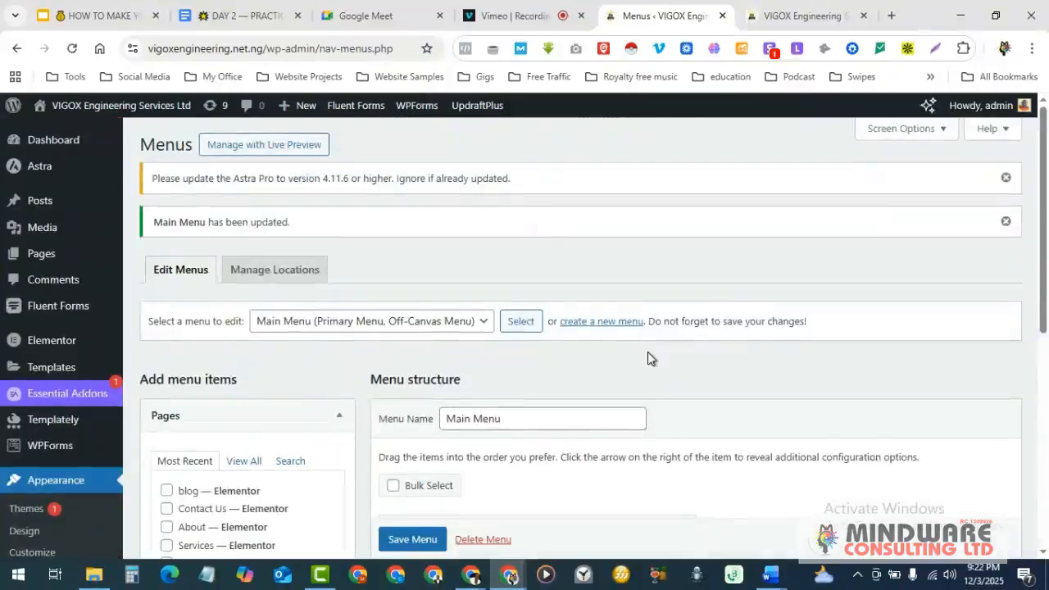
pyautogui.click(796, 12)
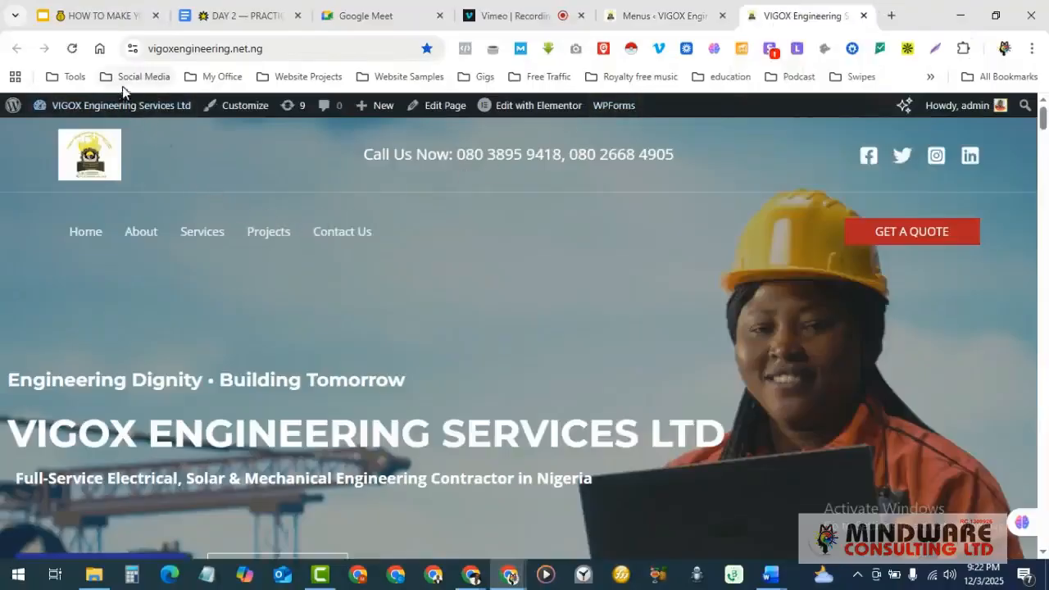
pyautogui.click(71, 51)
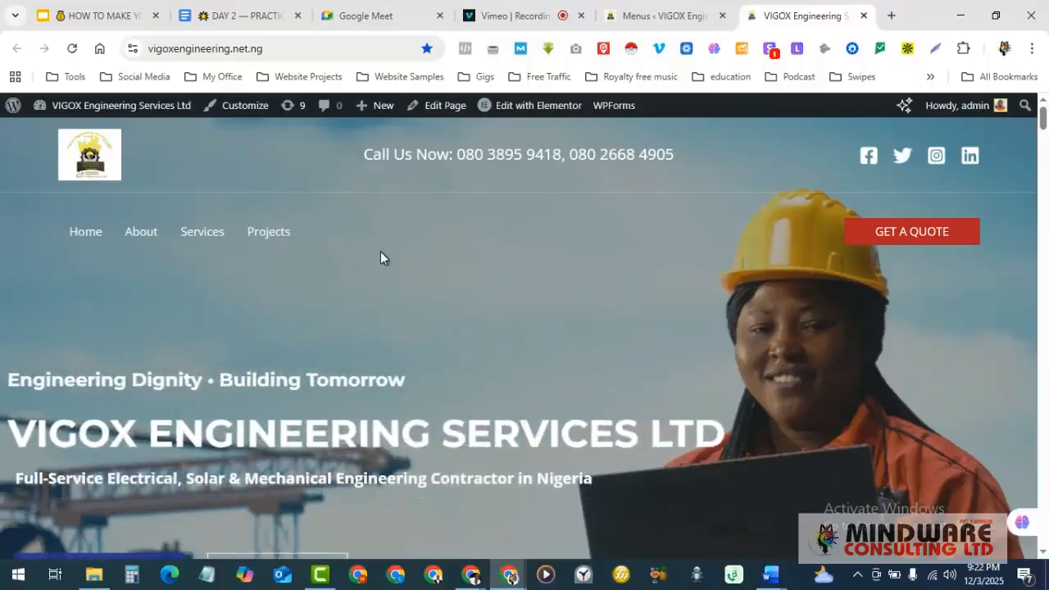
# - Add the Contact Us page back to the Main Menu and save it
pyautogui.click(647, 14)
pyautogui.scroll(-2, 258, 450)
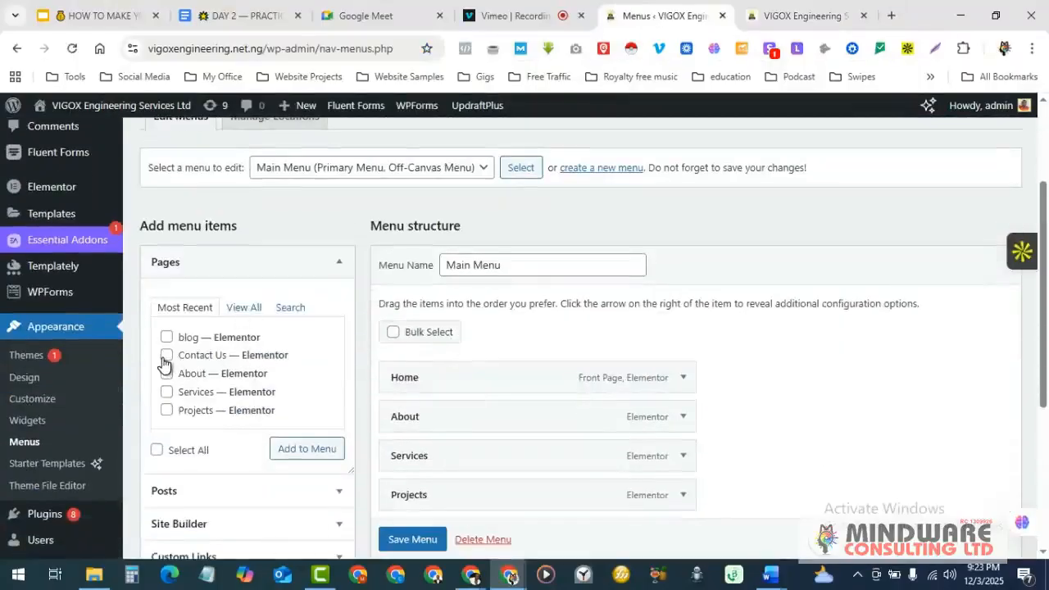
pyautogui.click(317, 452)
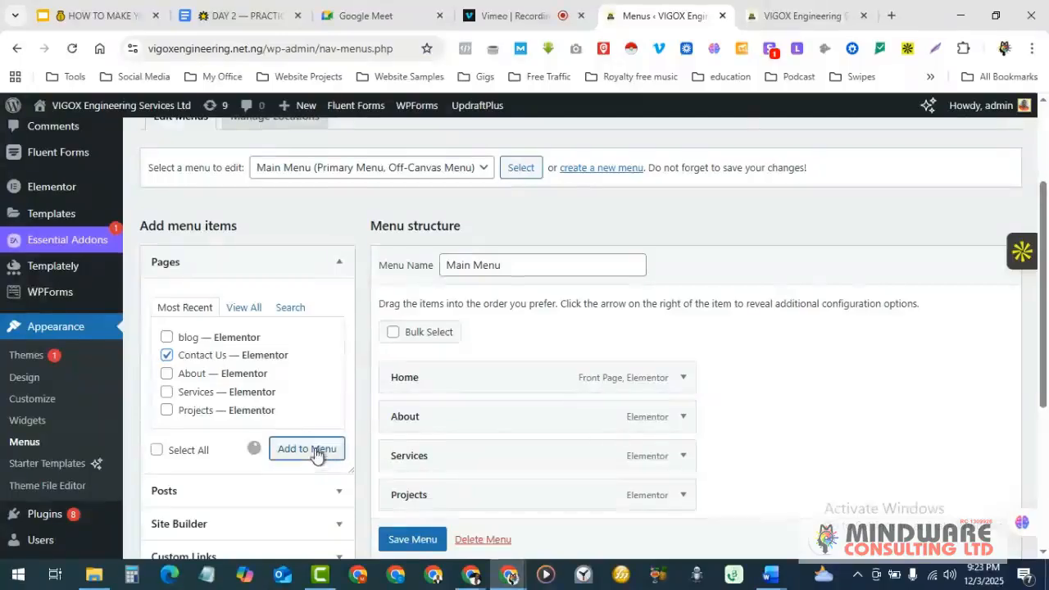
pyautogui.scroll(-2, 566, 419)
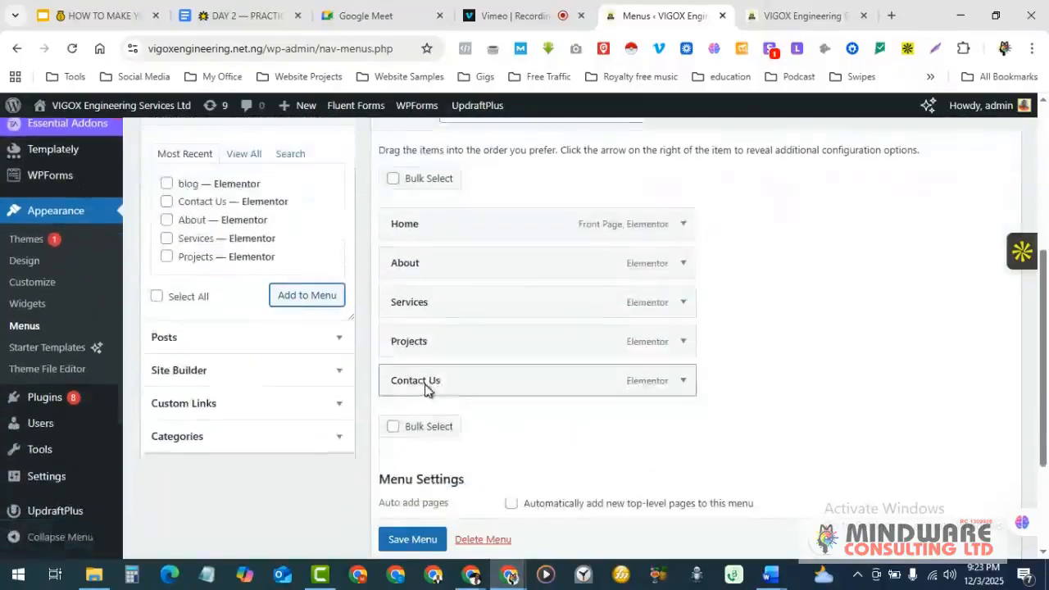
pyautogui.click(414, 540)
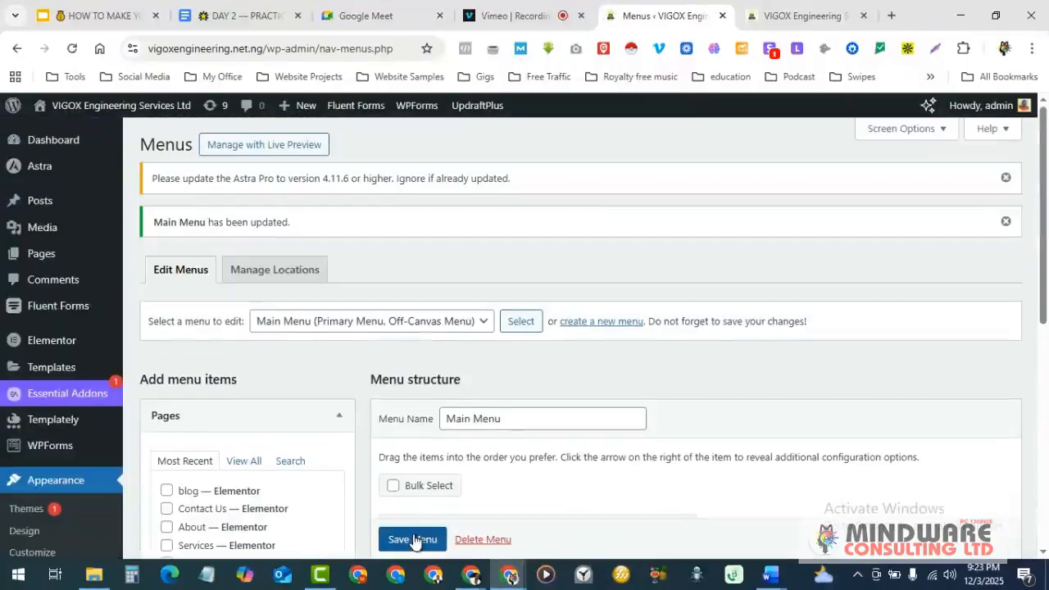
# - Reload the live homepage to confirm Contact Us appears again after Projects
pyautogui.click(801, 23)
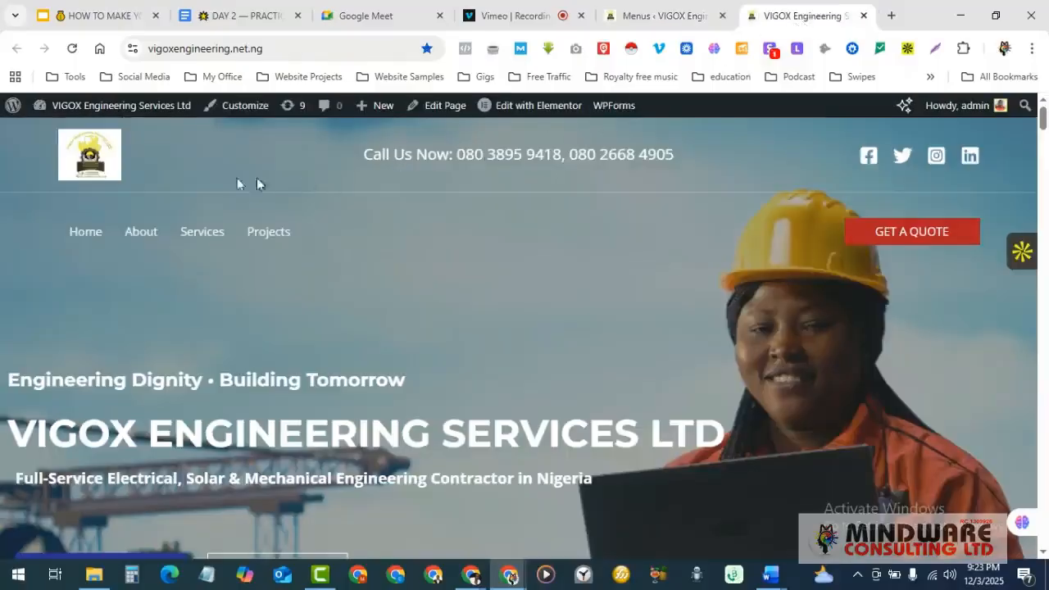
pyautogui.click(73, 49)
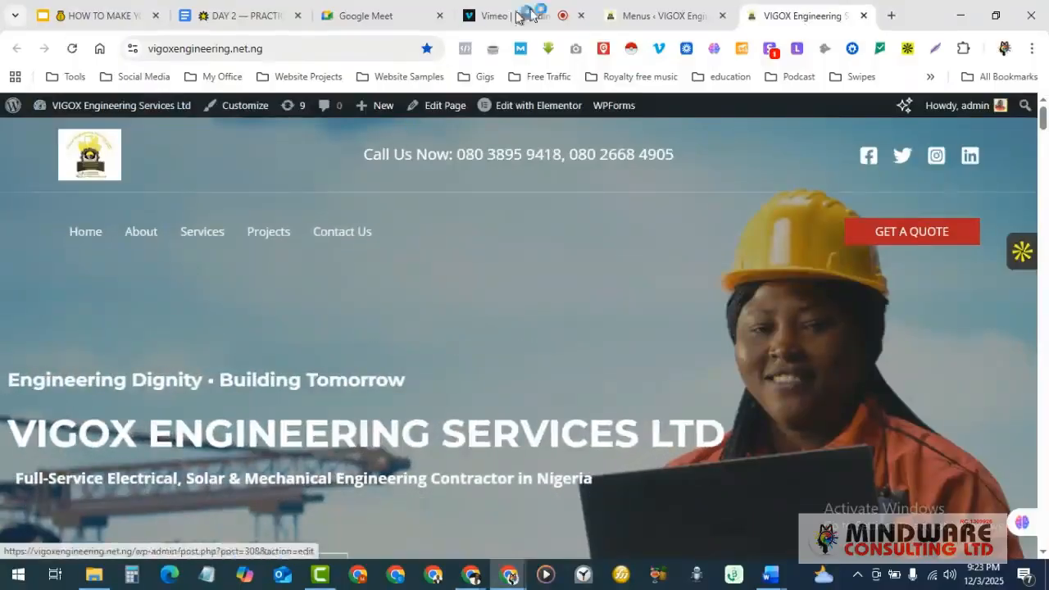
pyautogui.click(637, 12)
pyautogui.scroll(-3, 380, 417)
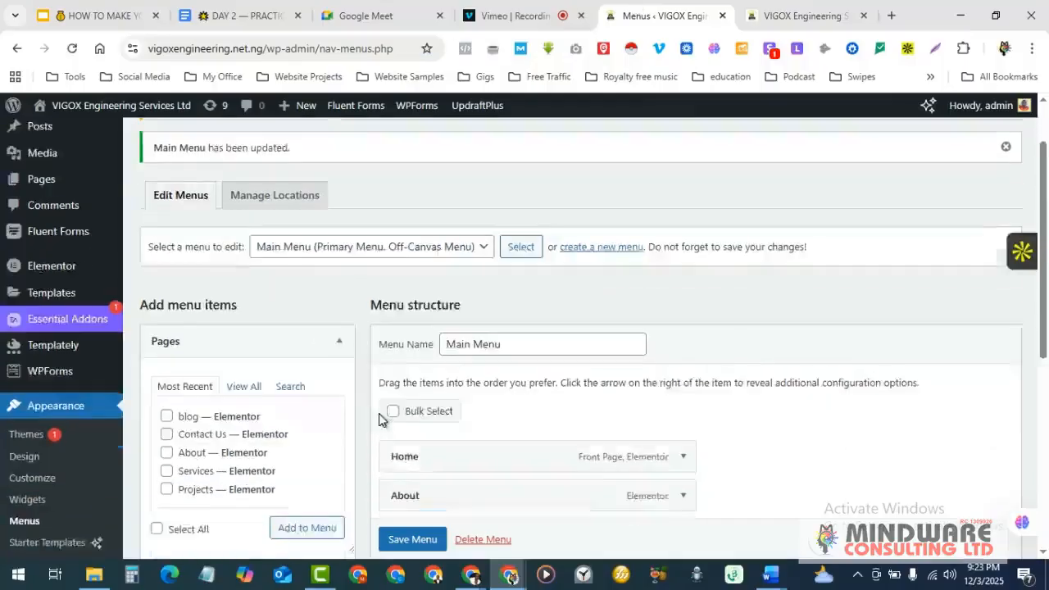
pyautogui.click(772, 14)
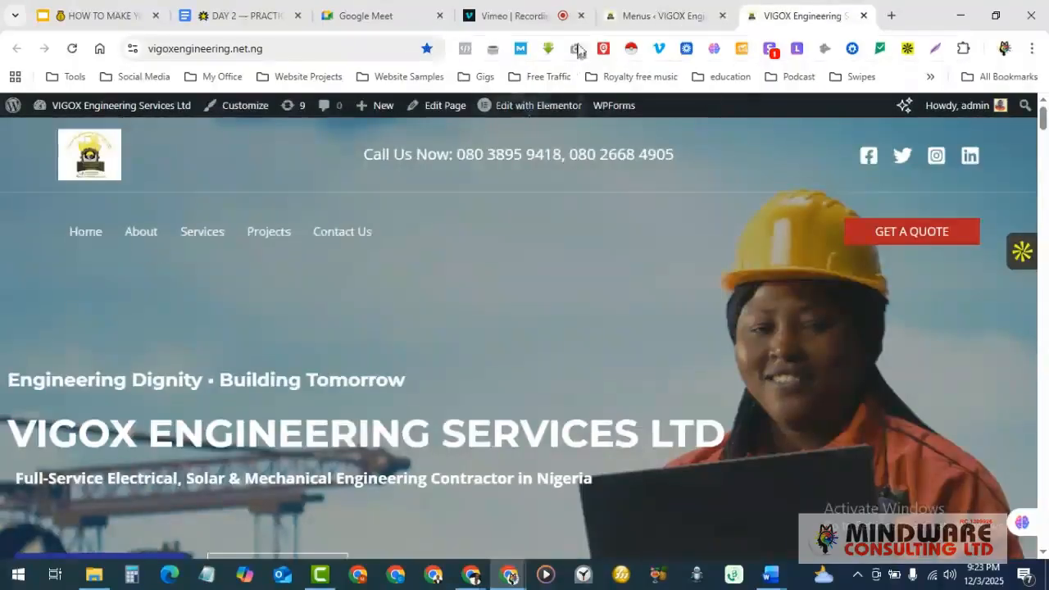
# - Go to Plugins > Installed Plugins in the admin, then bring up the DAY 2 training notes
pyautogui.click(667, 10)
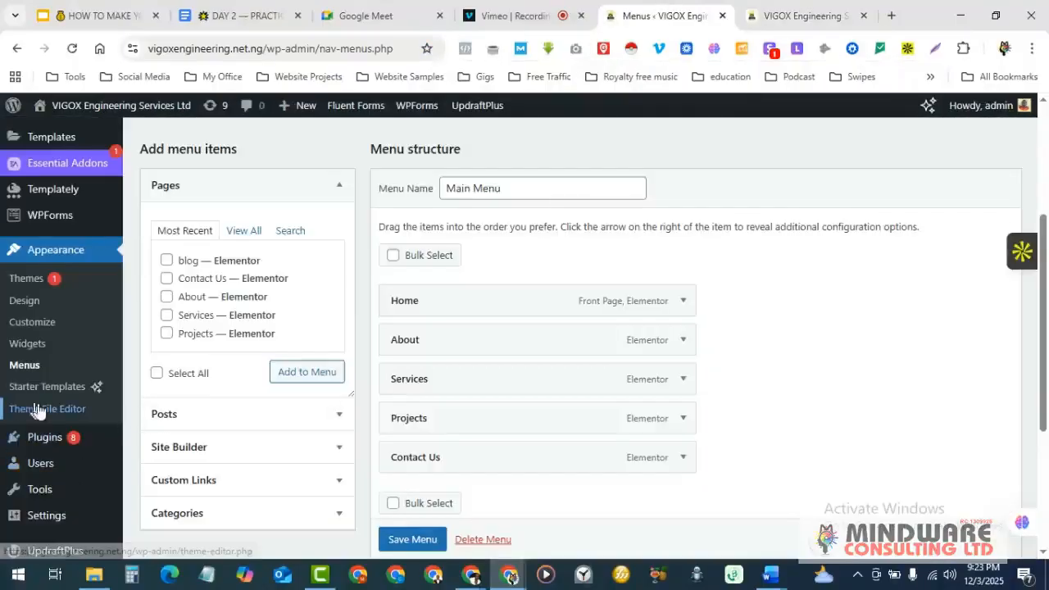
pyautogui.scroll(-1, 50, 328)
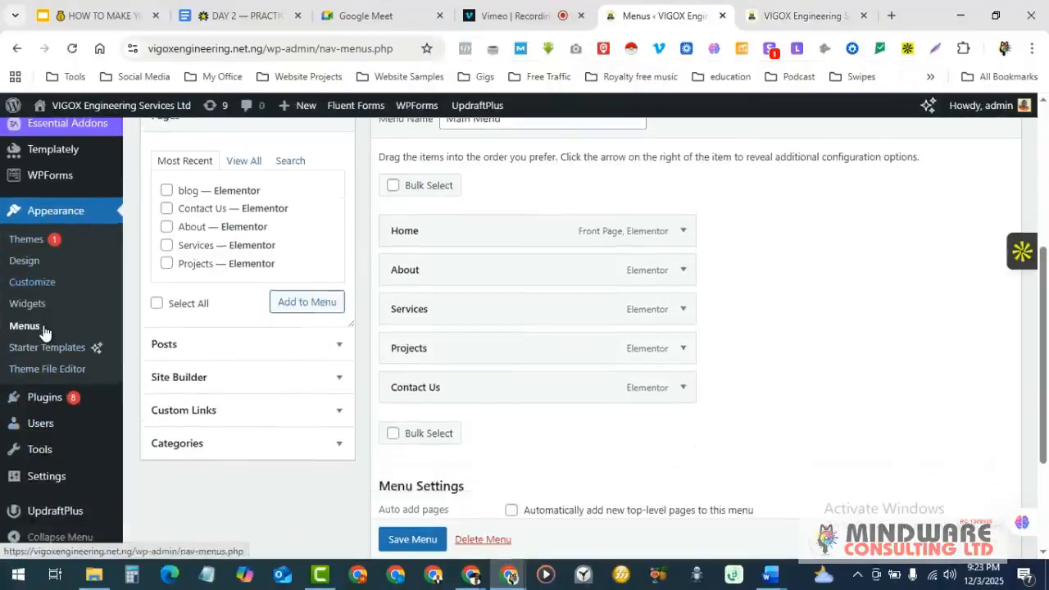
pyautogui.moveTo(18, 412)
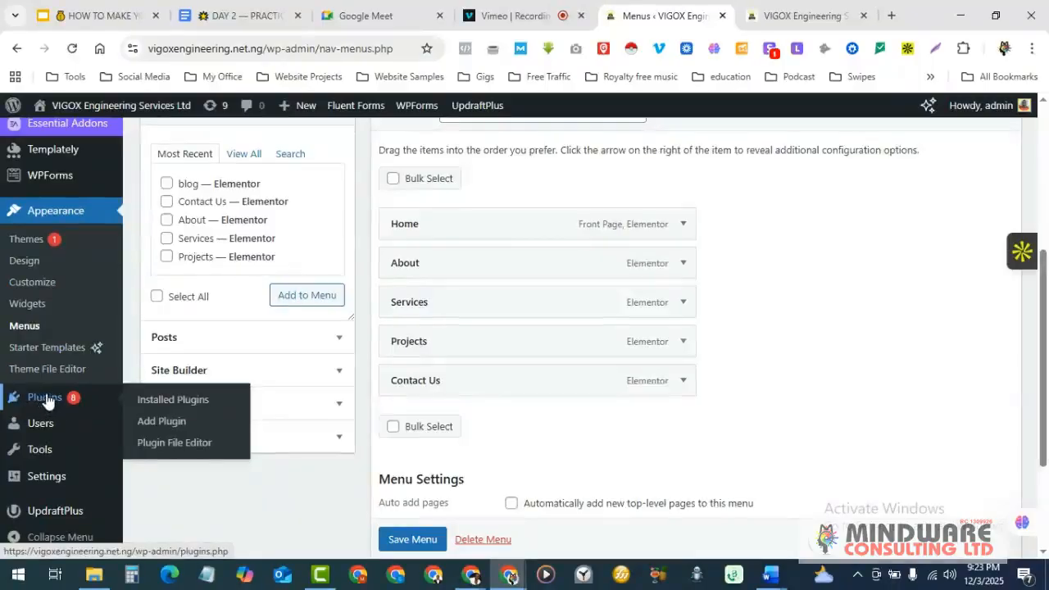
pyautogui.click(160, 402)
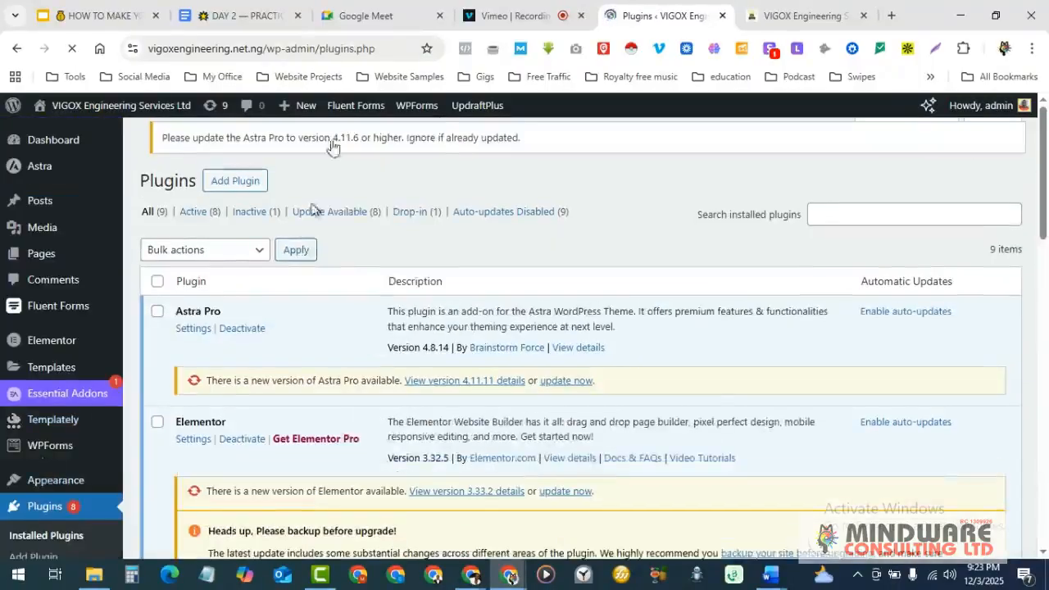
pyautogui.click(249, 12)
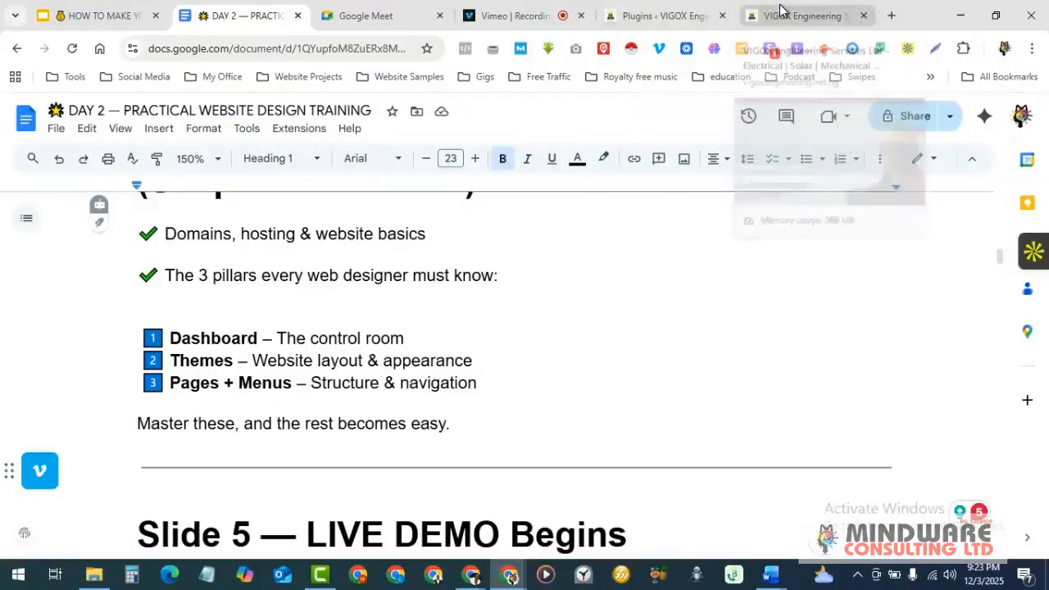
# - Return to the Plugins tab, bring the Google Meet call forward, then restore the WordPress Plugins window
pyautogui.click(658, 9)
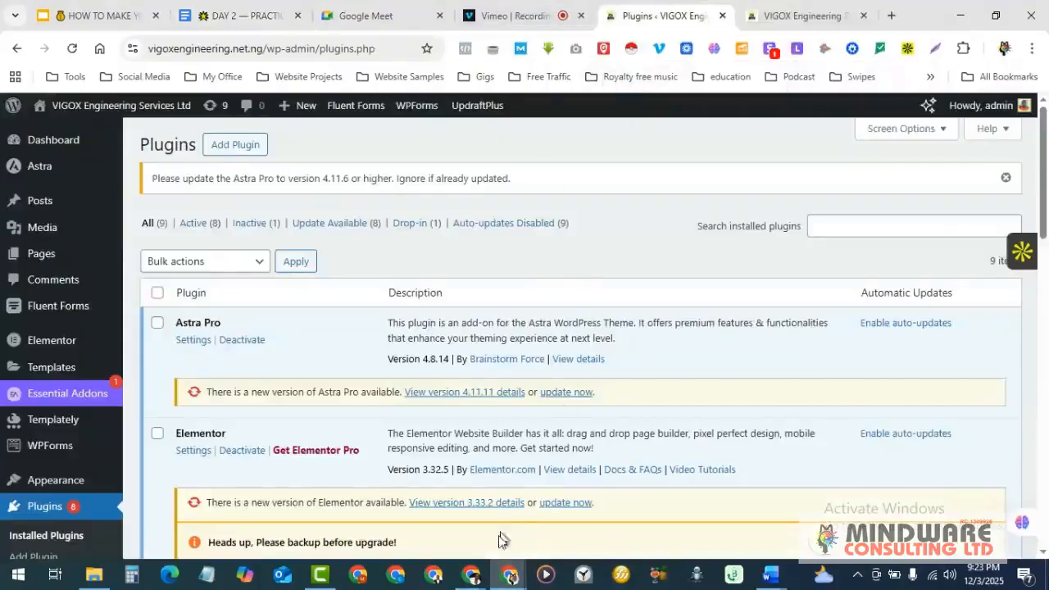
pyautogui.moveTo(468, 569)
pyautogui.click(427, 522)
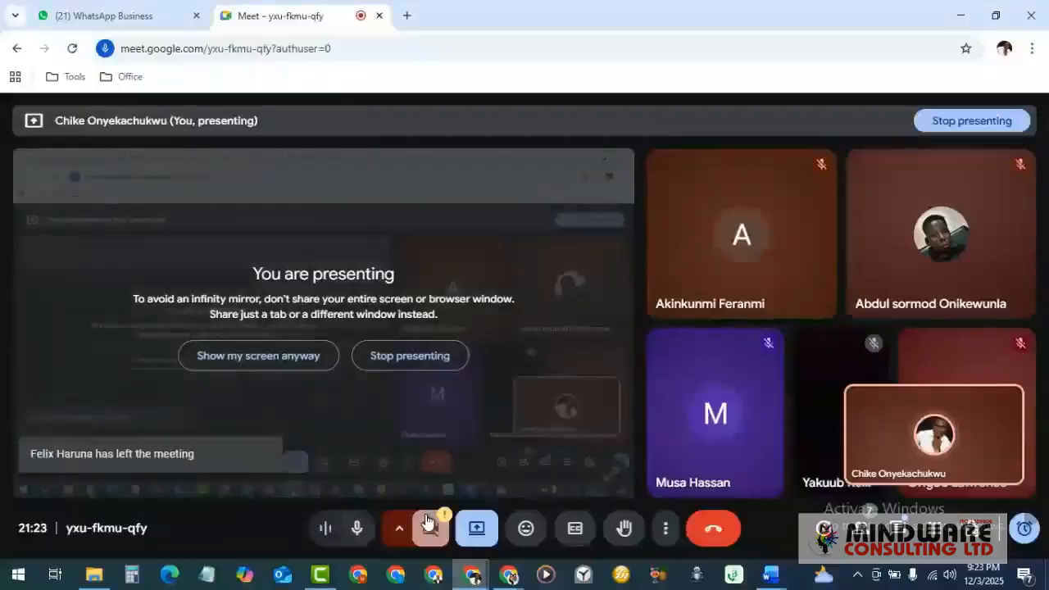
pyautogui.moveTo(726, 345)
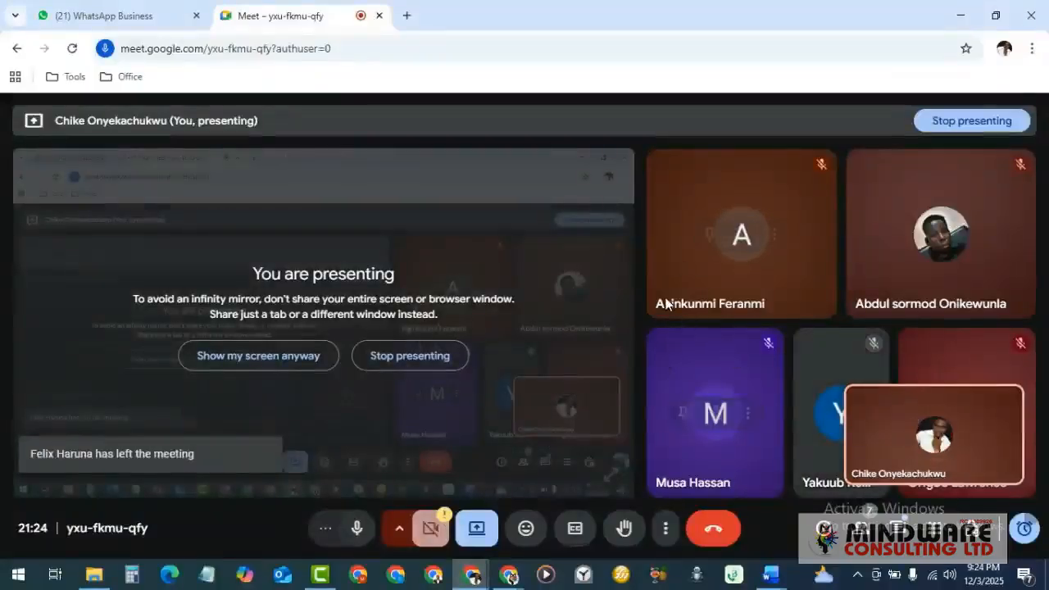
pyautogui.moveTo(666, 307)
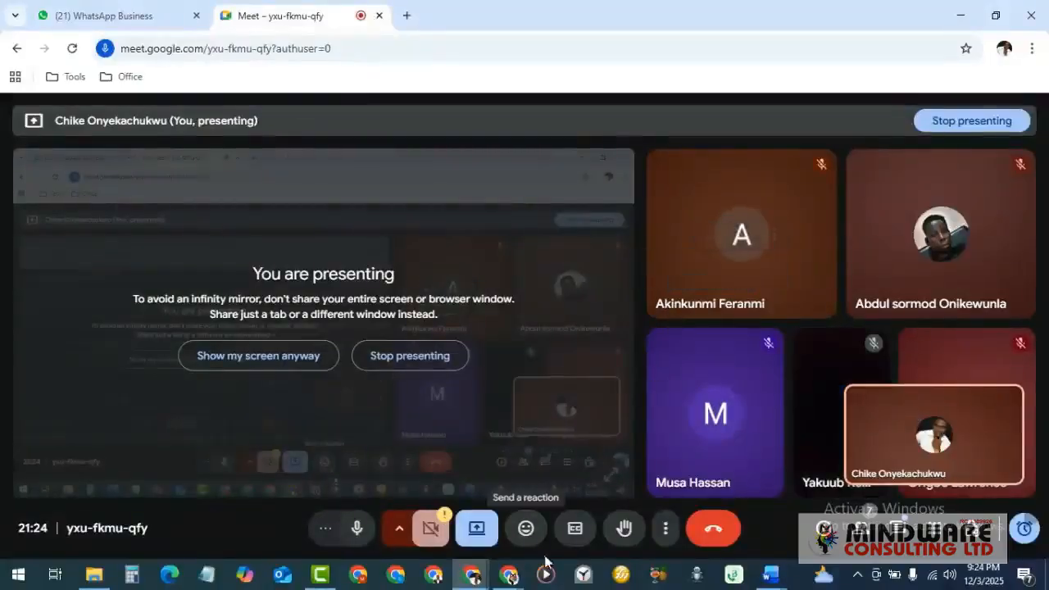
pyautogui.click(510, 575)
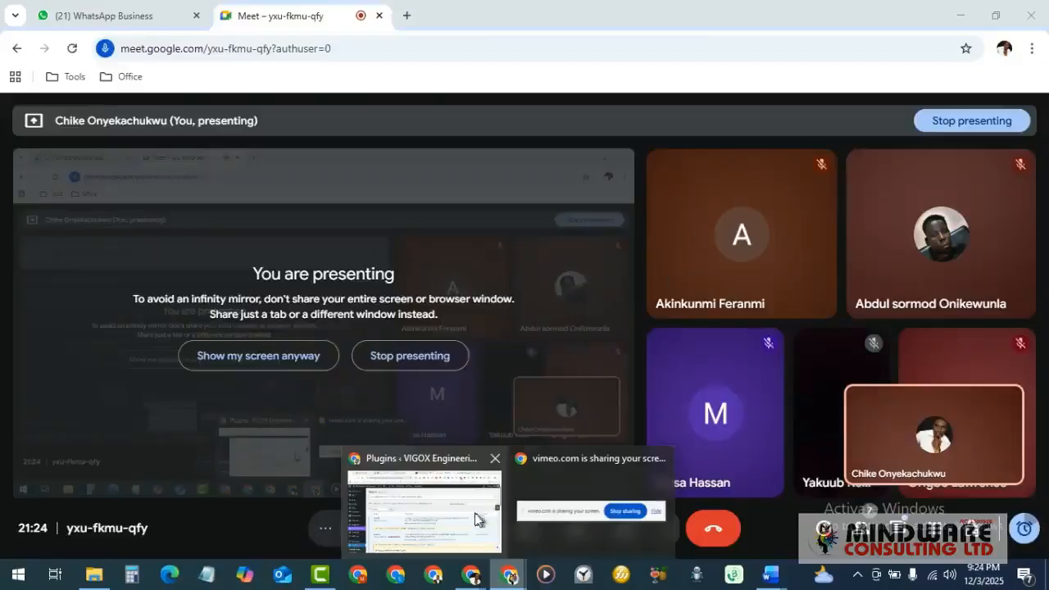
pyautogui.click(462, 510)
# - Scroll through the Installed Plugins list
pyautogui.scroll(-5, 300, 395)
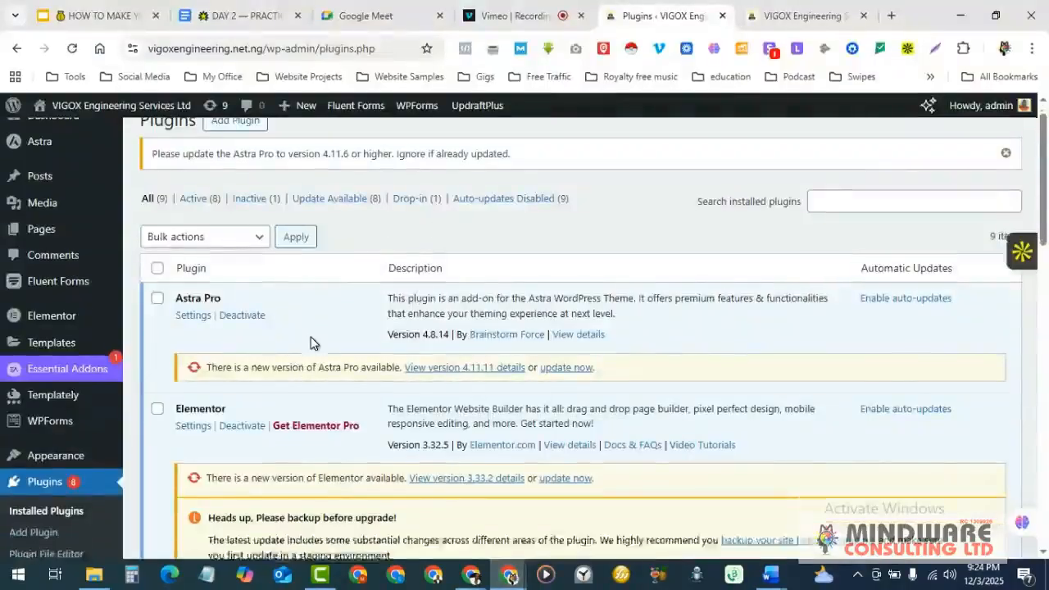
pyautogui.scroll(-10, 311, 337)
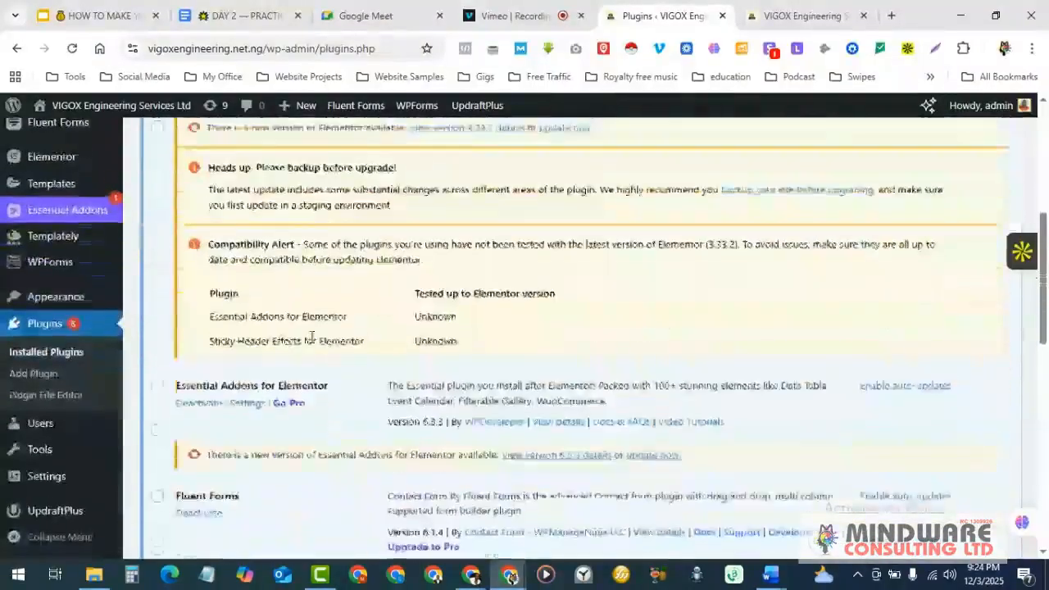
pyautogui.scroll(15, 311, 343)
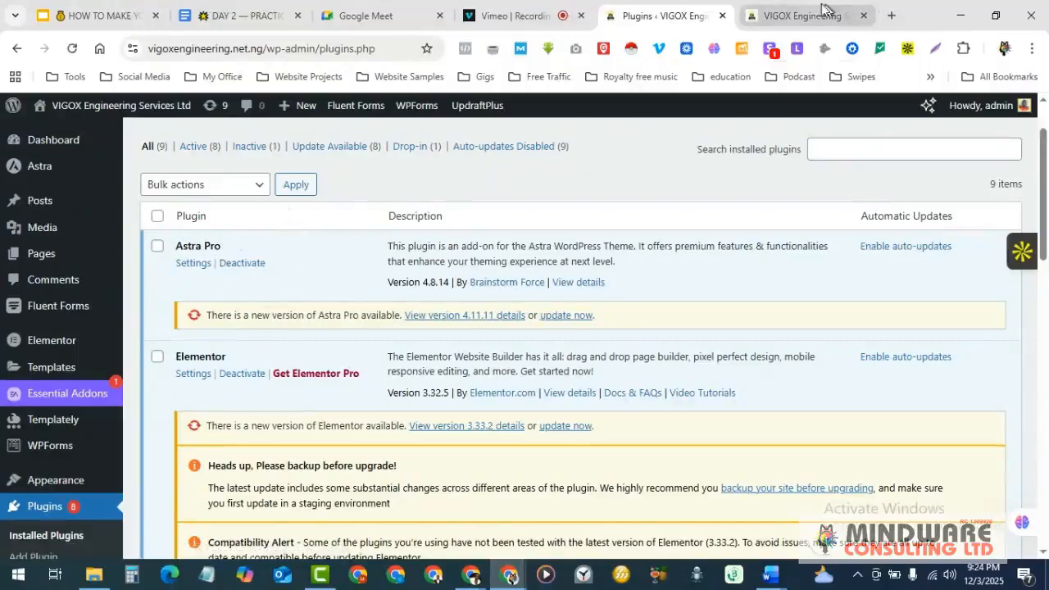
# - Review the live VIGOX homepage's hero, Welcome, stats and Who We Are sections
pyautogui.click(800, 16)
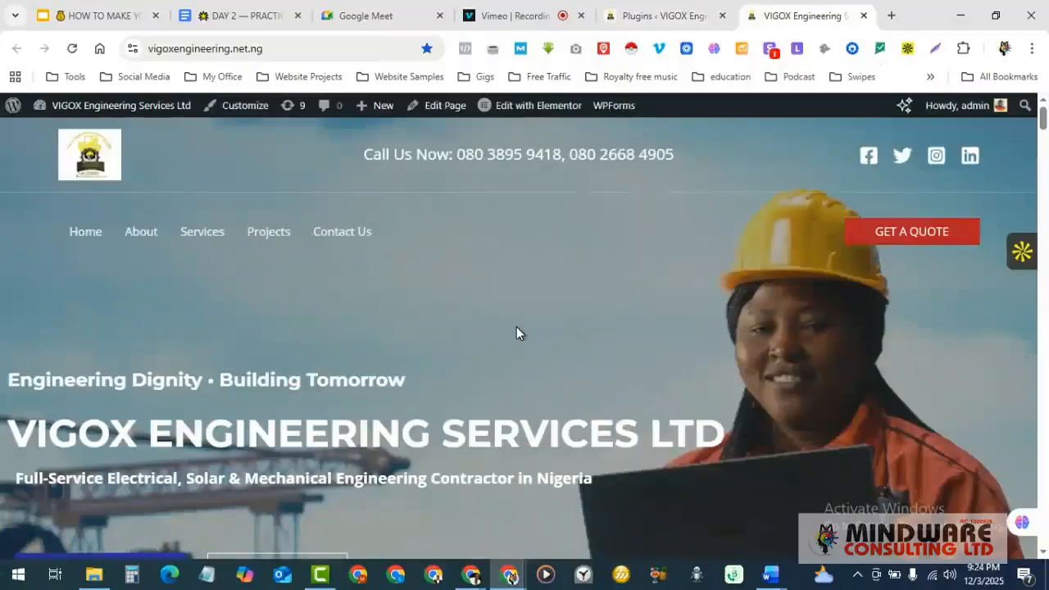
pyautogui.scroll(-2, 516, 333)
pyautogui.scroll(1, 517, 333)
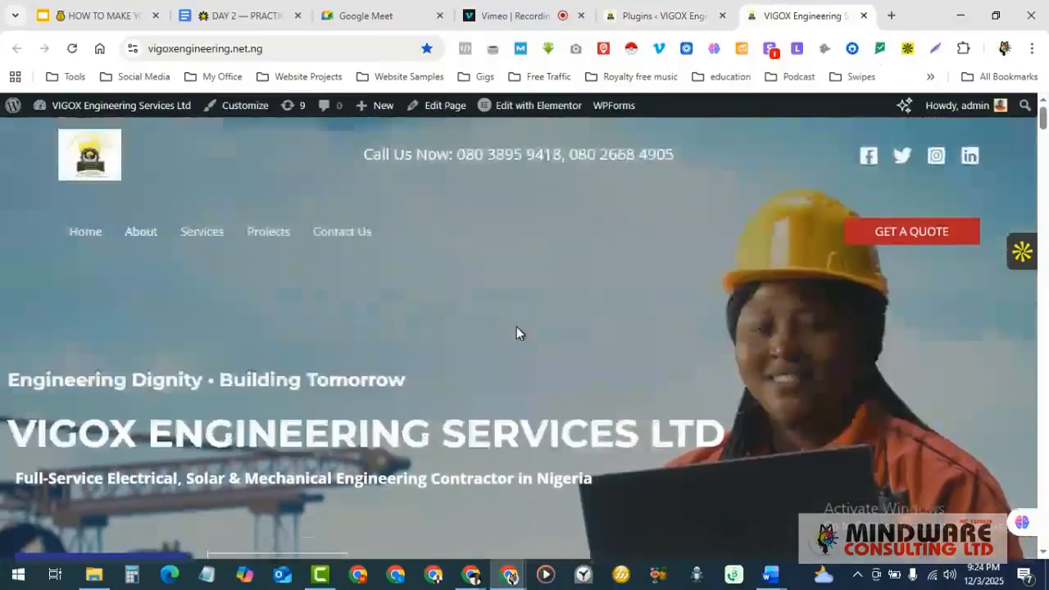
pyautogui.scroll(-5, 516, 333)
pyautogui.scroll(-3, 517, 333)
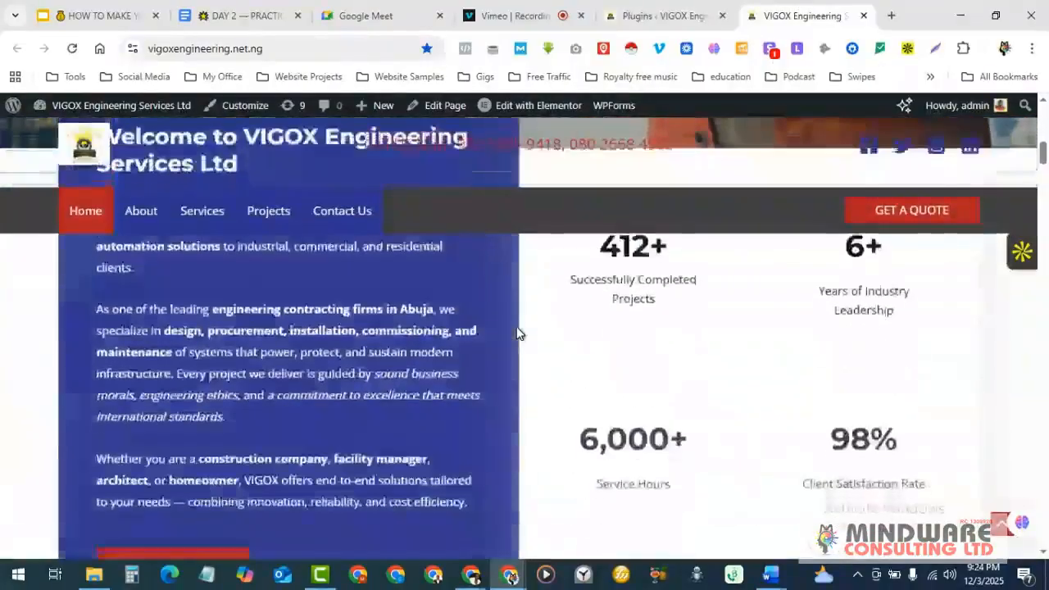
pyautogui.scroll(8, 516, 333)
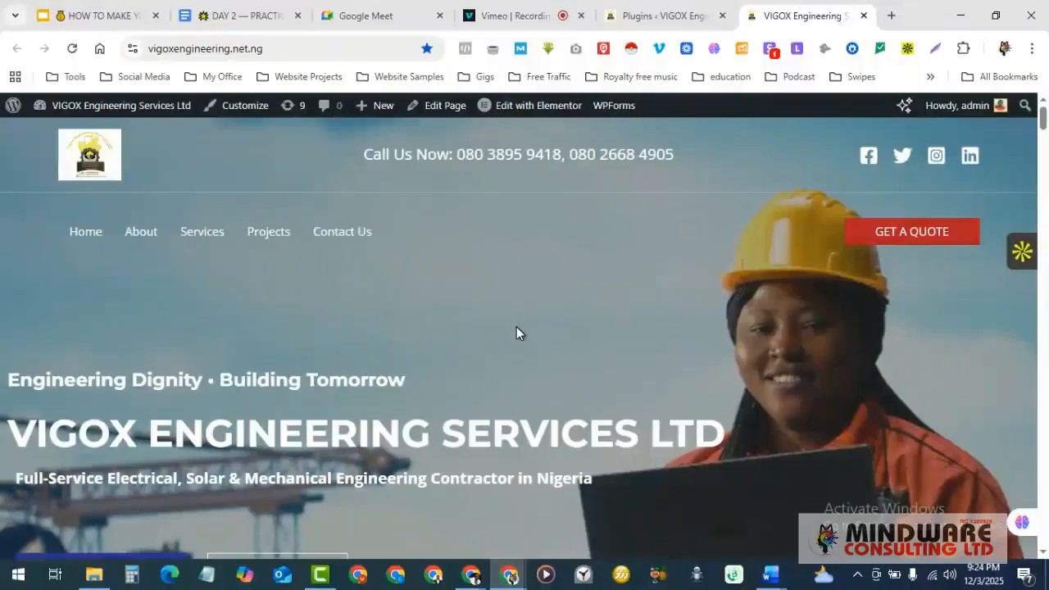
pyautogui.scroll(-1, 517, 333)
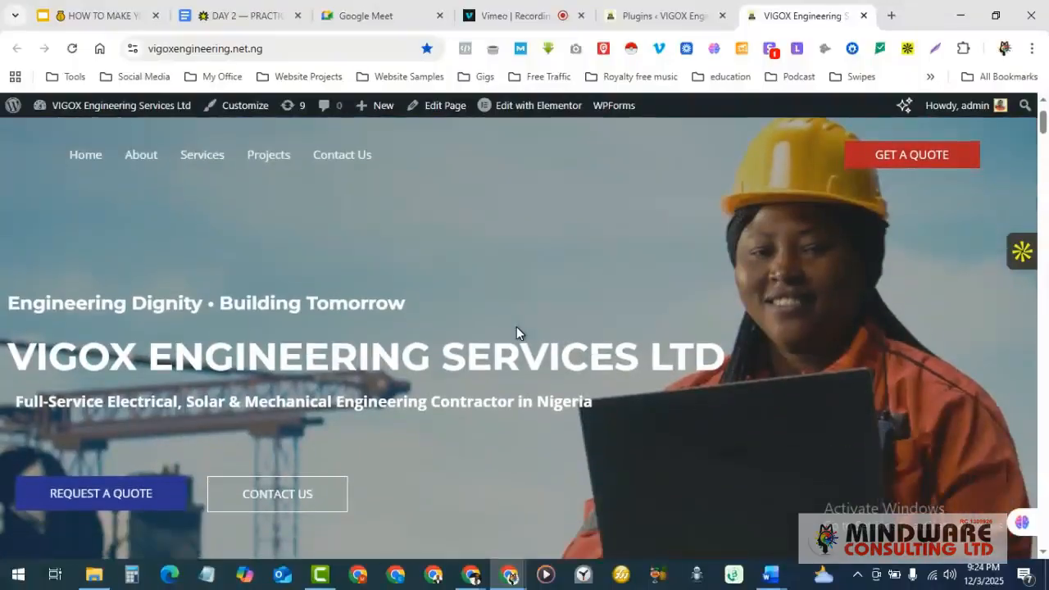
pyautogui.scroll(1, 516, 333)
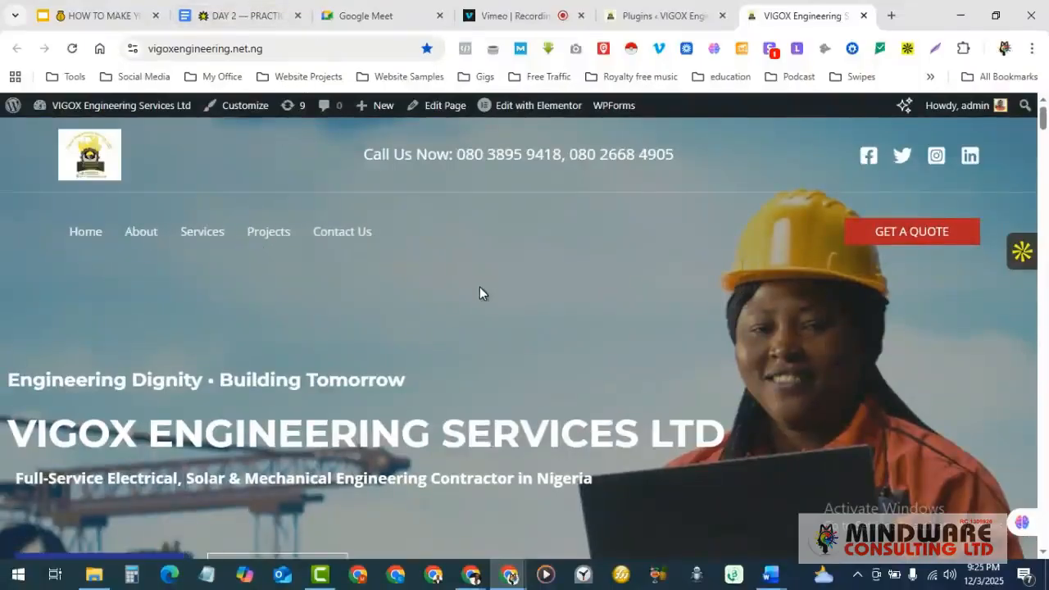
pyautogui.scroll(-3, 480, 291)
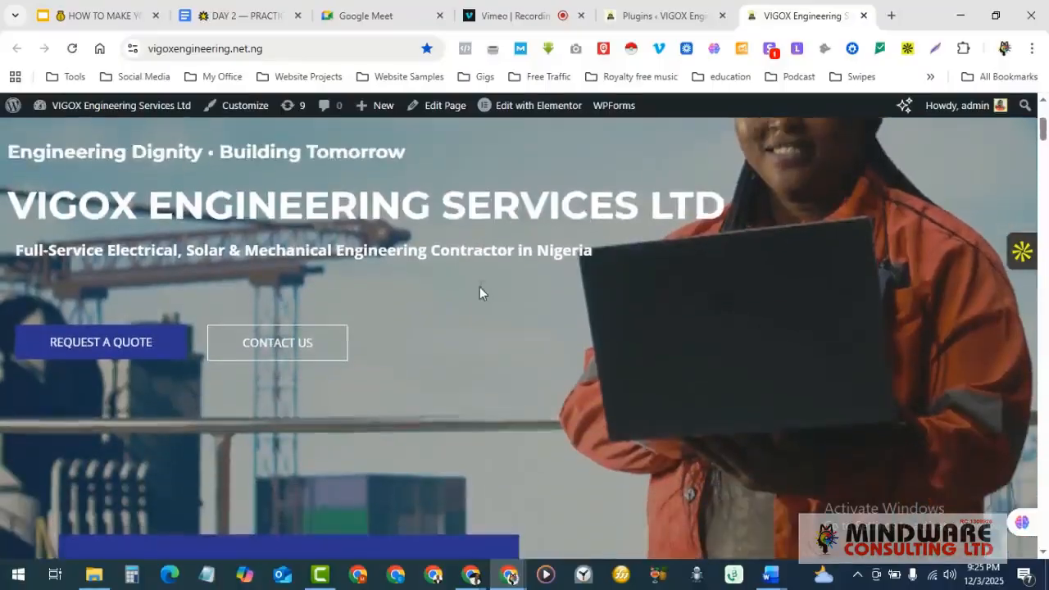
pyautogui.scroll(-1, 481, 287)
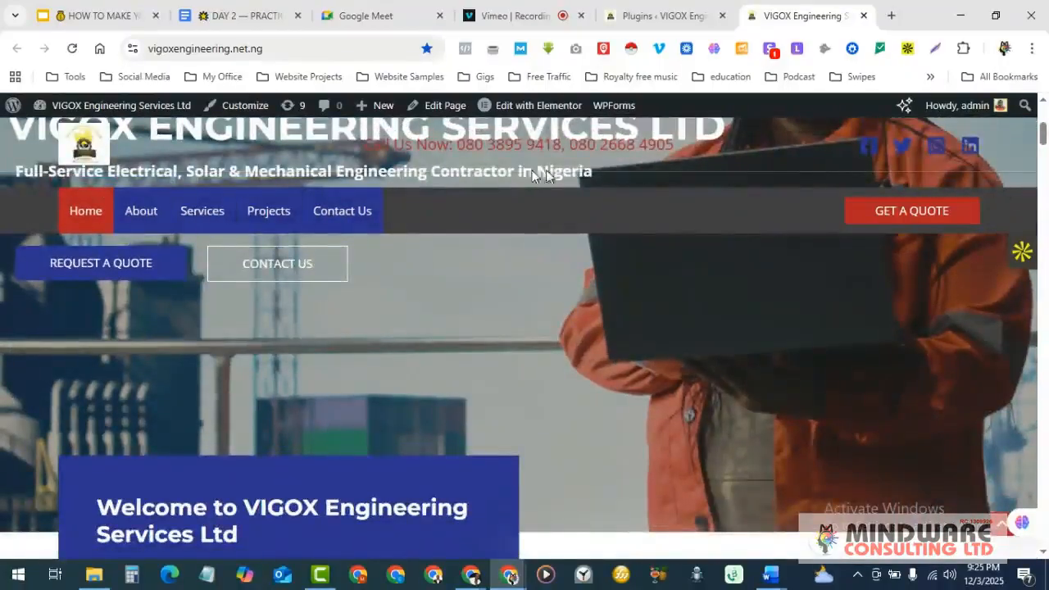
pyautogui.scroll(-4, 452, 282)
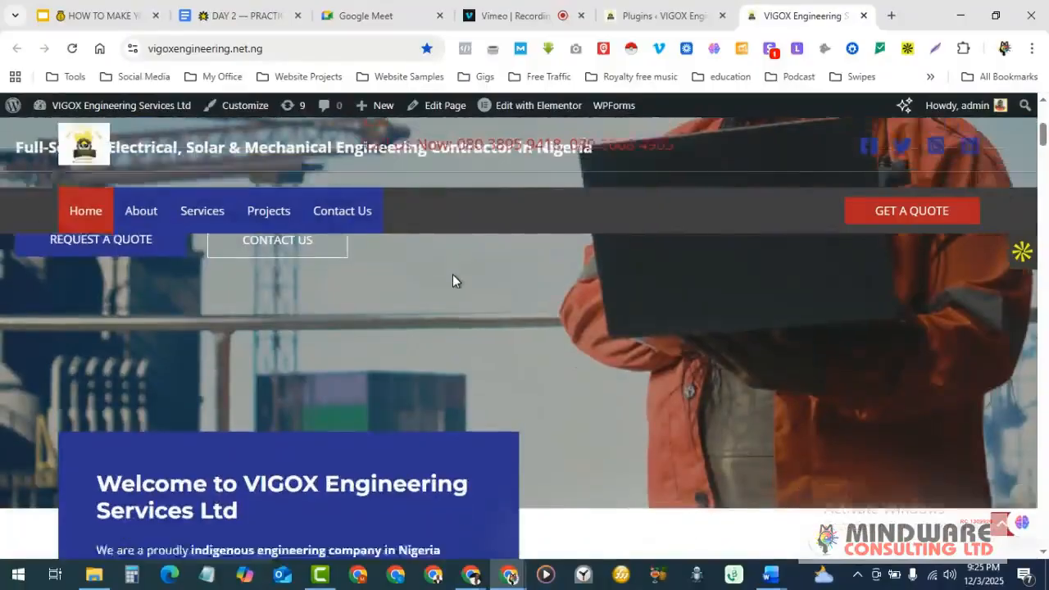
pyautogui.scroll(-5, 453, 274)
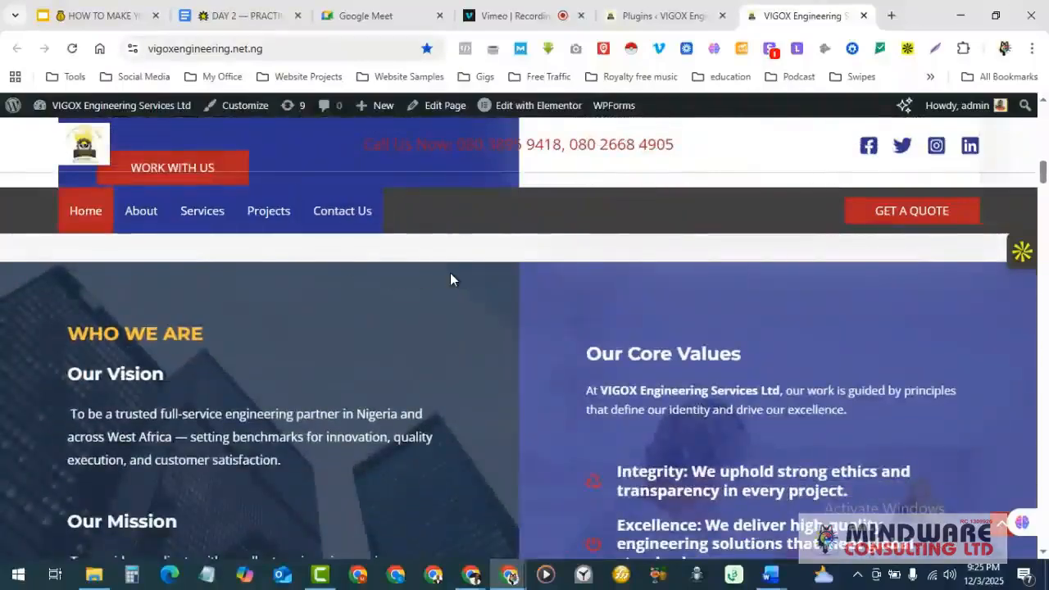
pyautogui.scroll(1, 450, 280)
pyautogui.scroll(-3, 450, 280)
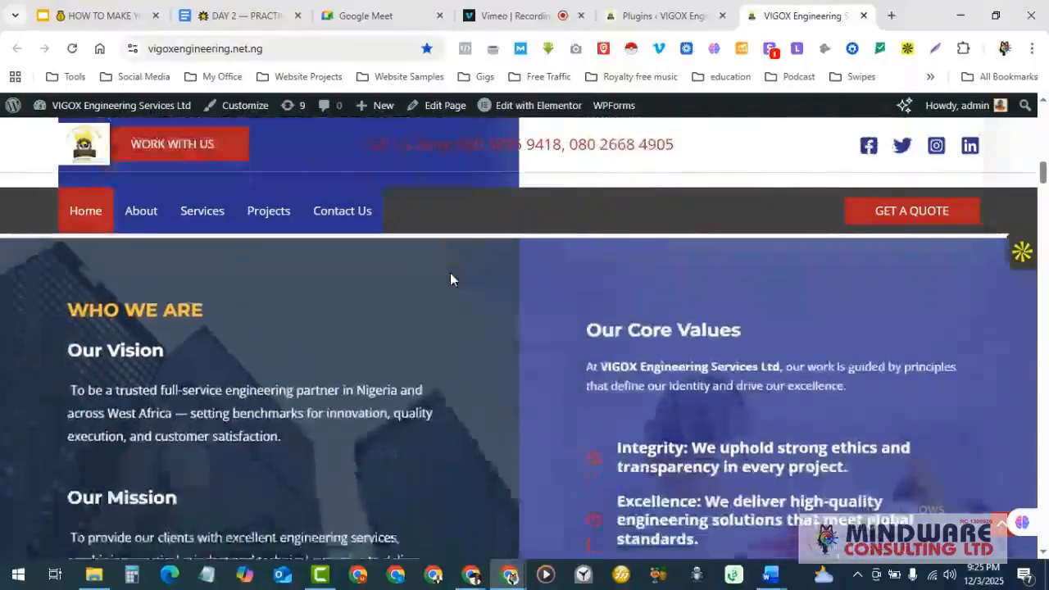
pyautogui.scroll(10, 450, 280)
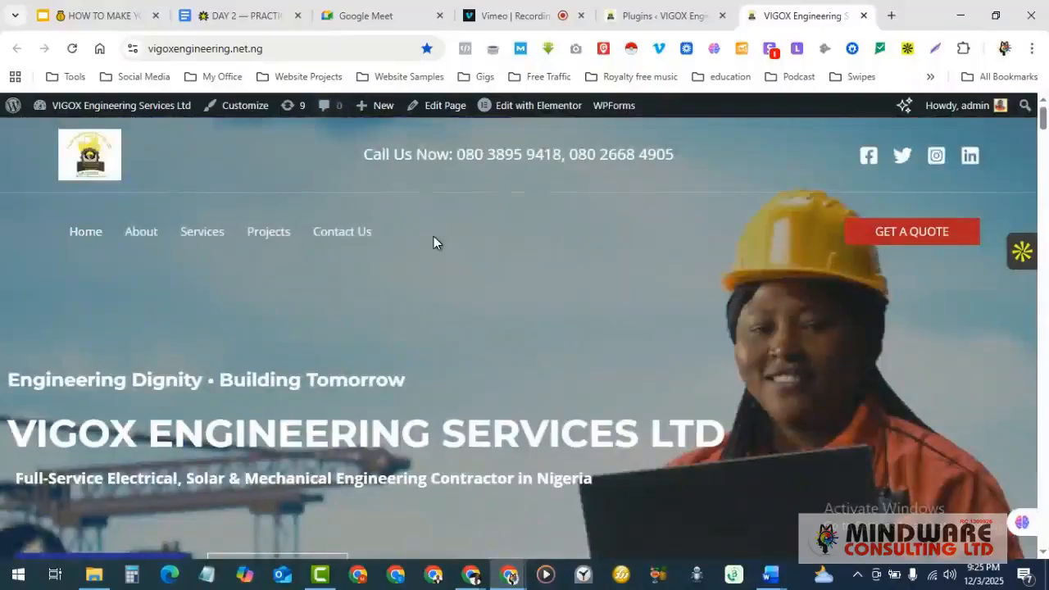
pyautogui.scroll(-1, 456, 249)
pyautogui.scroll(-5, 455, 248)
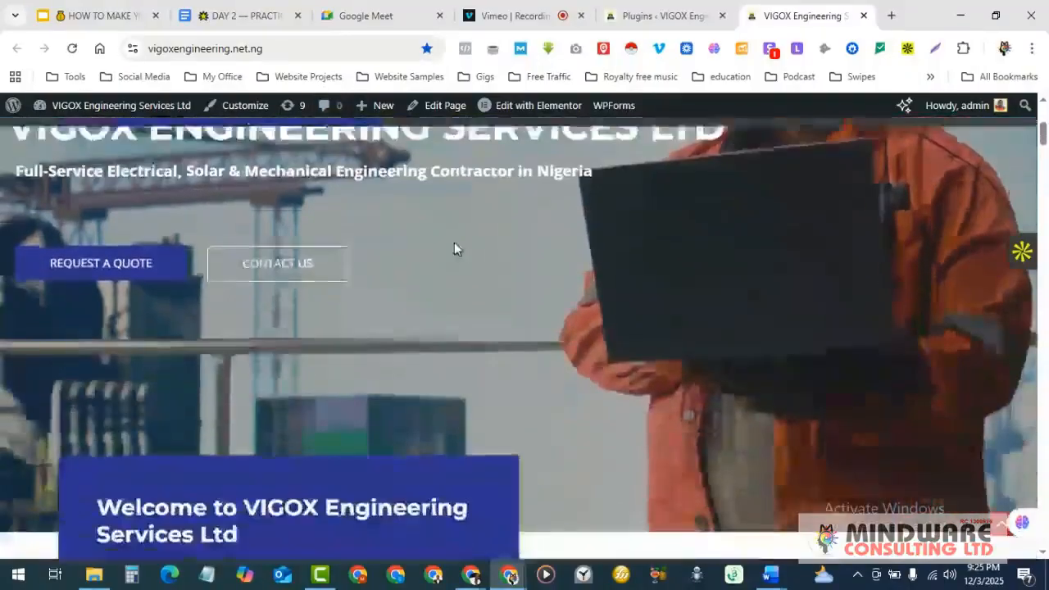
pyautogui.scroll(-5, 455, 246)
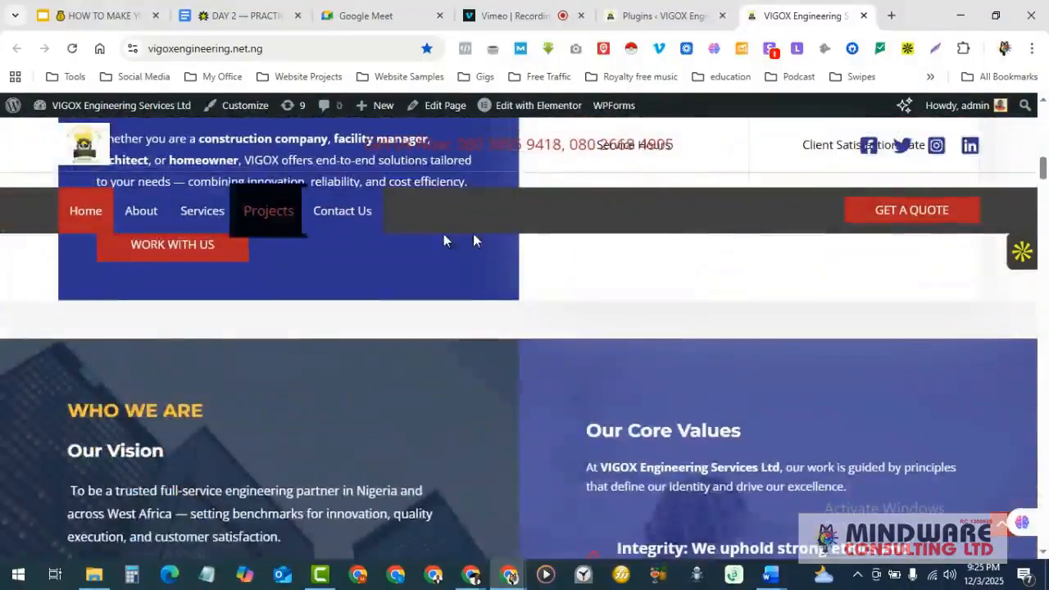
pyautogui.scroll(10, 599, 270)
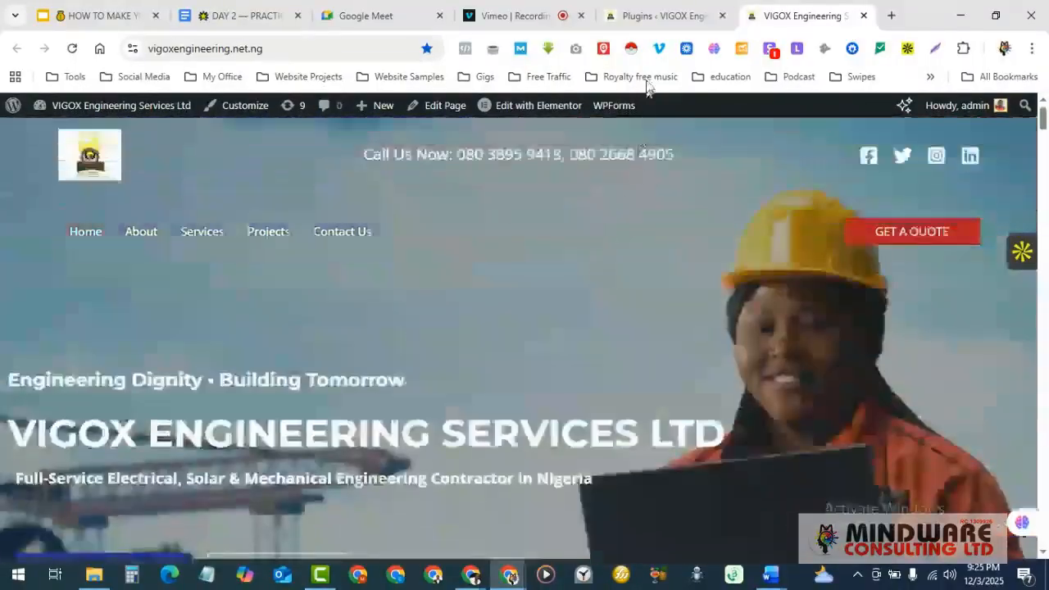
# - Return to the Installed Plugins list and scroll through it
pyautogui.click(652, 15)
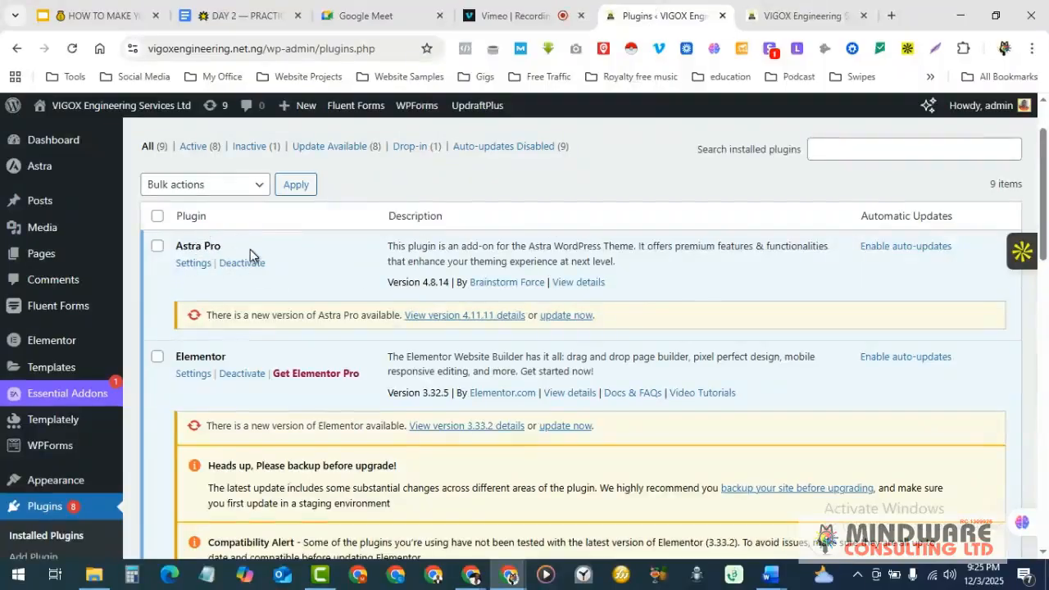
pyautogui.scroll(-1, 287, 254)
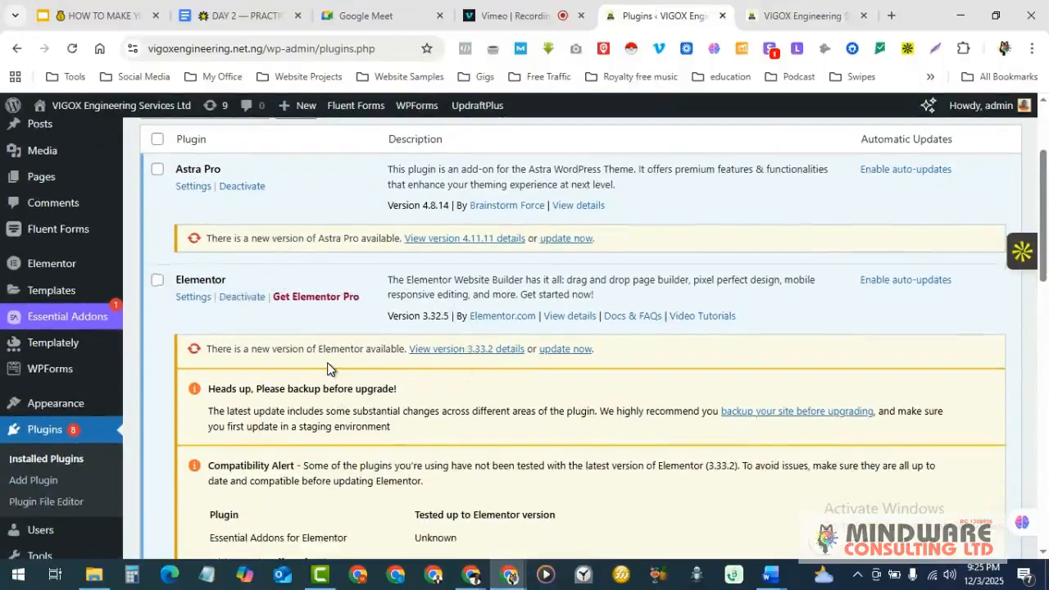
pyautogui.scroll(-1, 327, 363)
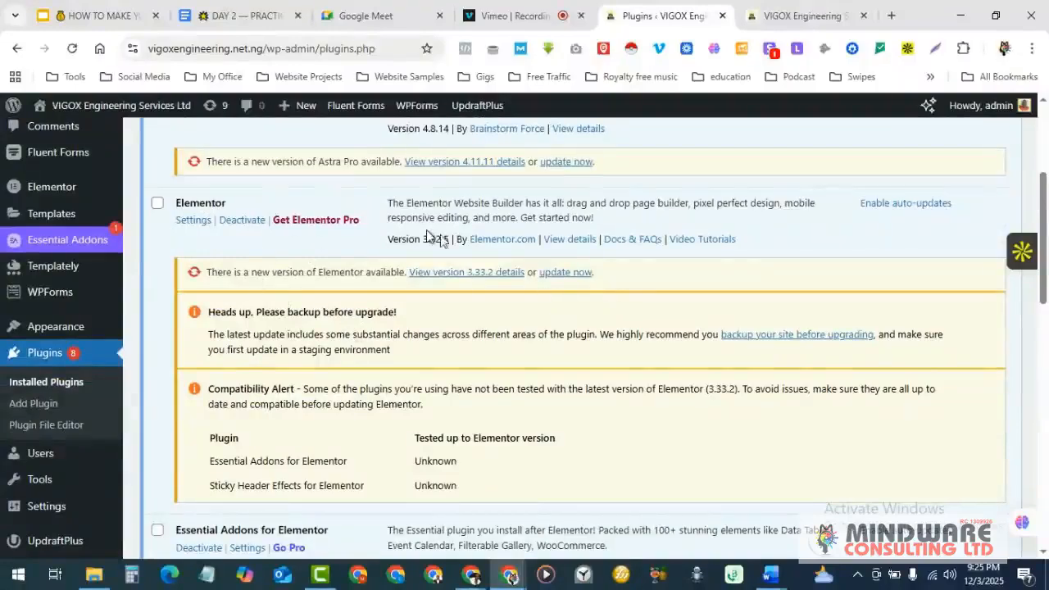
# - Switch to the live VIGOX Engineering homepage and scroll down through its sections
pyautogui.click(776, 16)
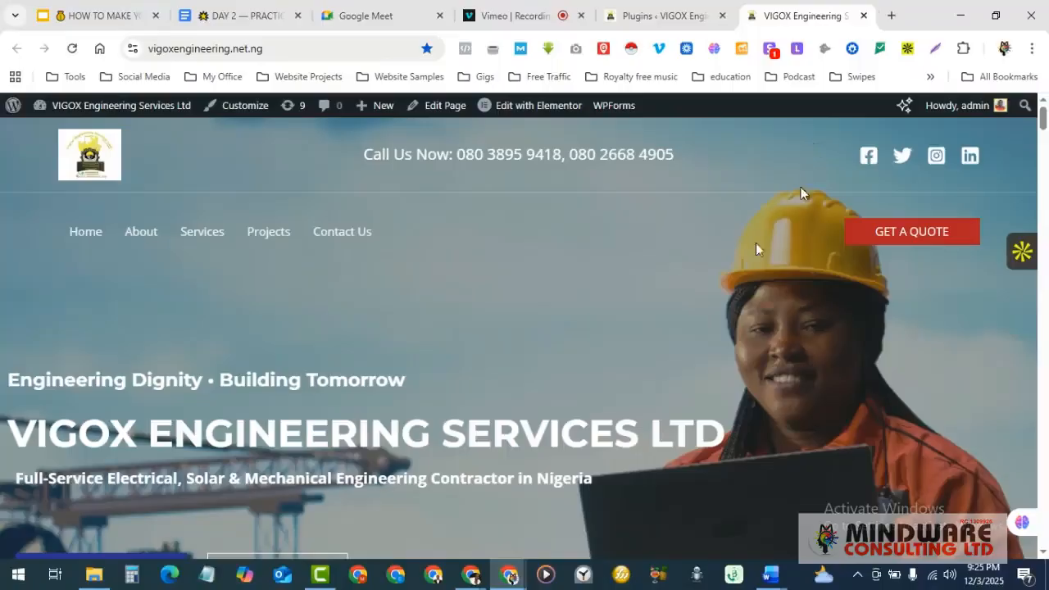
pyautogui.scroll(-5, 610, 345)
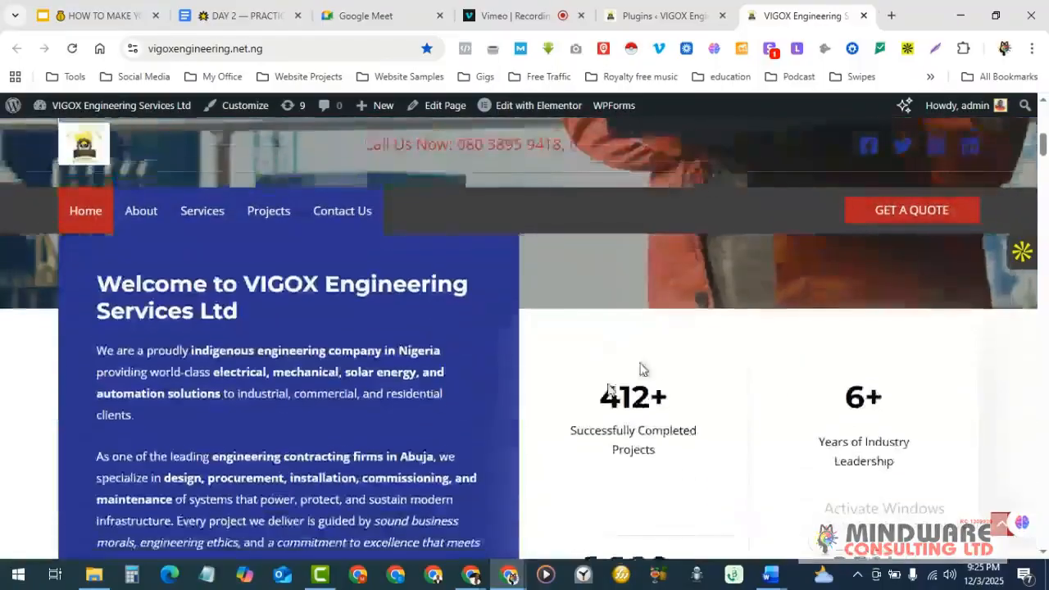
pyautogui.scroll(-6, 609, 355)
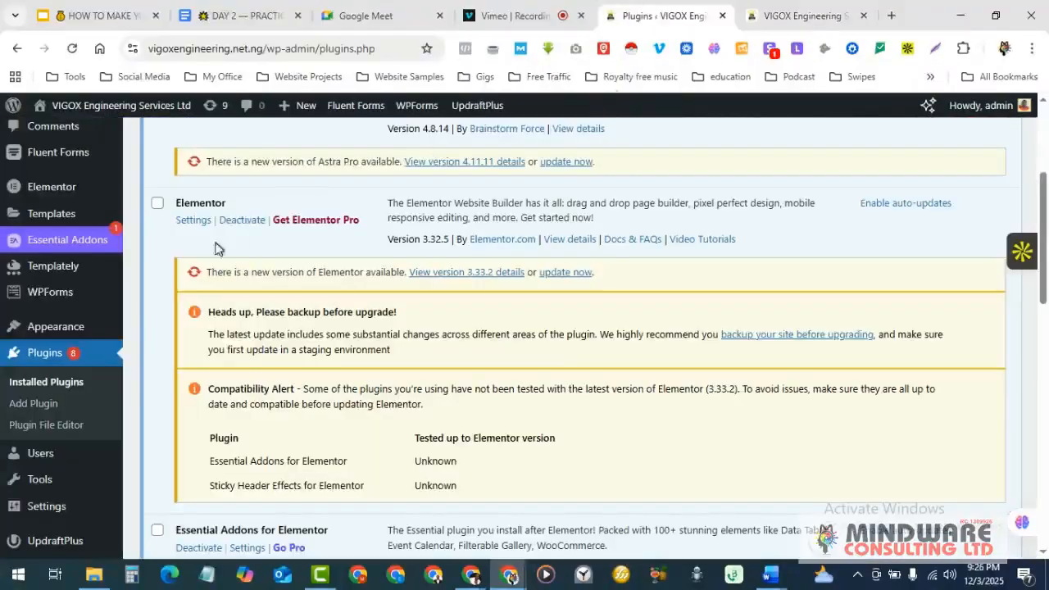
pyautogui.scroll(-3, 247, 213)
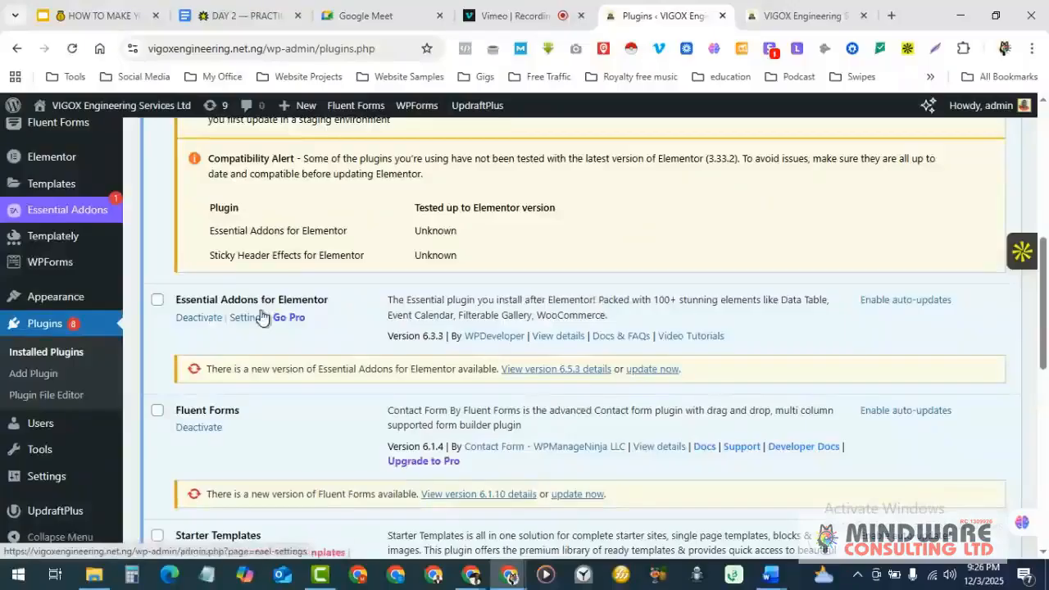
pyautogui.scroll(-1, 316, 302)
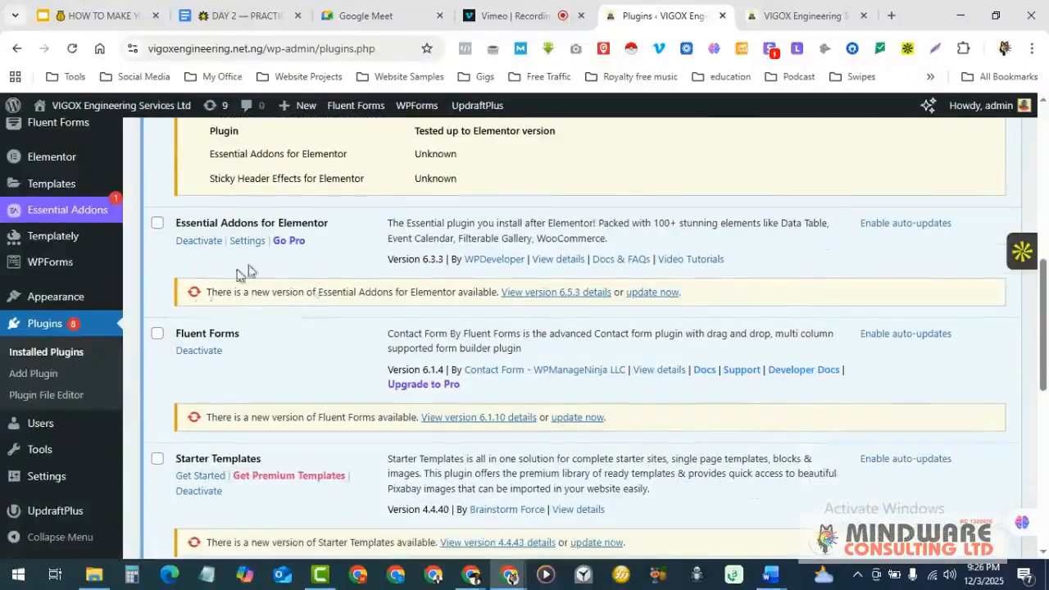
pyautogui.scroll(-1, 463, 260)
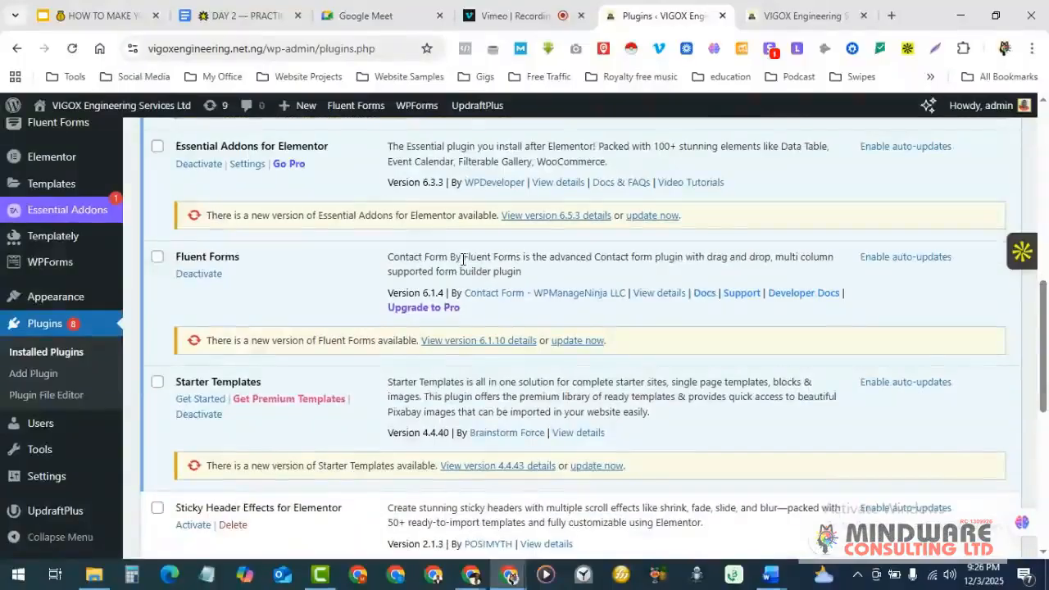
pyautogui.scroll(-1, 464, 259)
pyautogui.scroll(1, 463, 260)
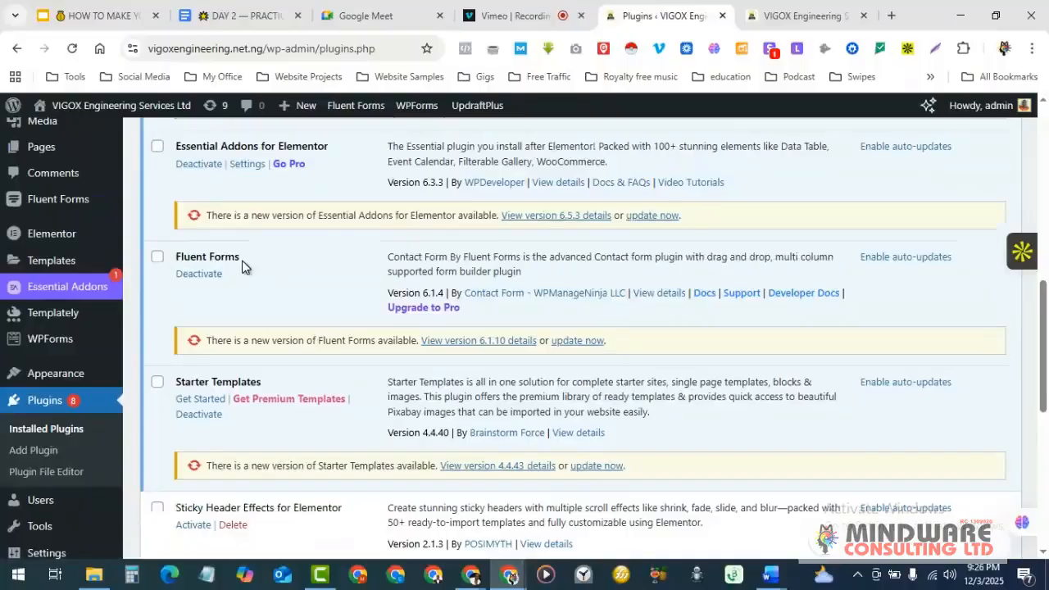
pyautogui.click(804, 15)
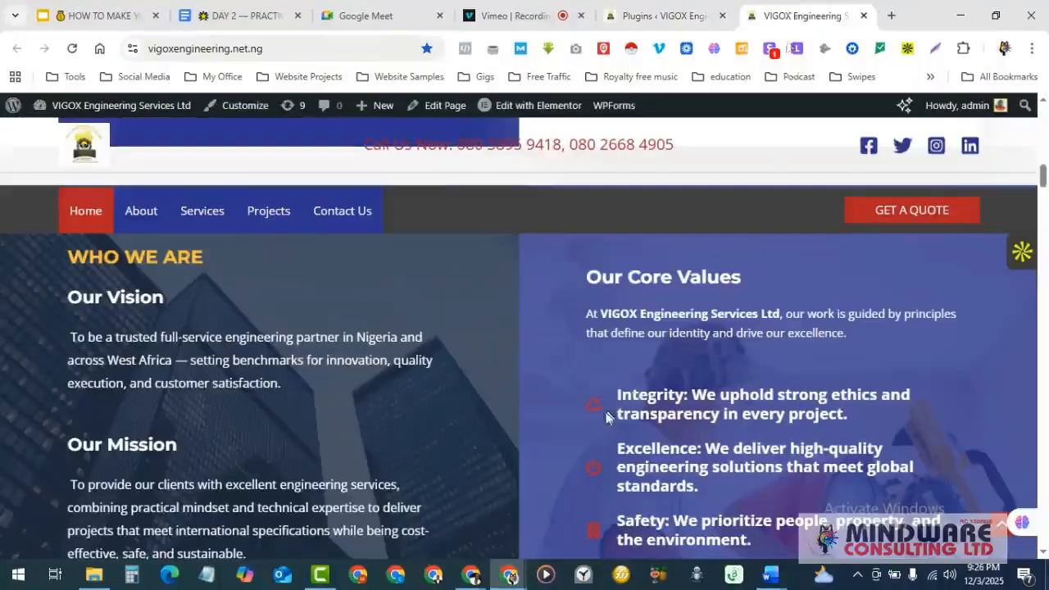
pyautogui.scroll(-3, 607, 418)
pyautogui.scroll(-3, 607, 418)
pyautogui.scroll(-3, 607, 418)
pyautogui.scroll(3, 608, 418)
pyautogui.scroll(-10, 607, 418)
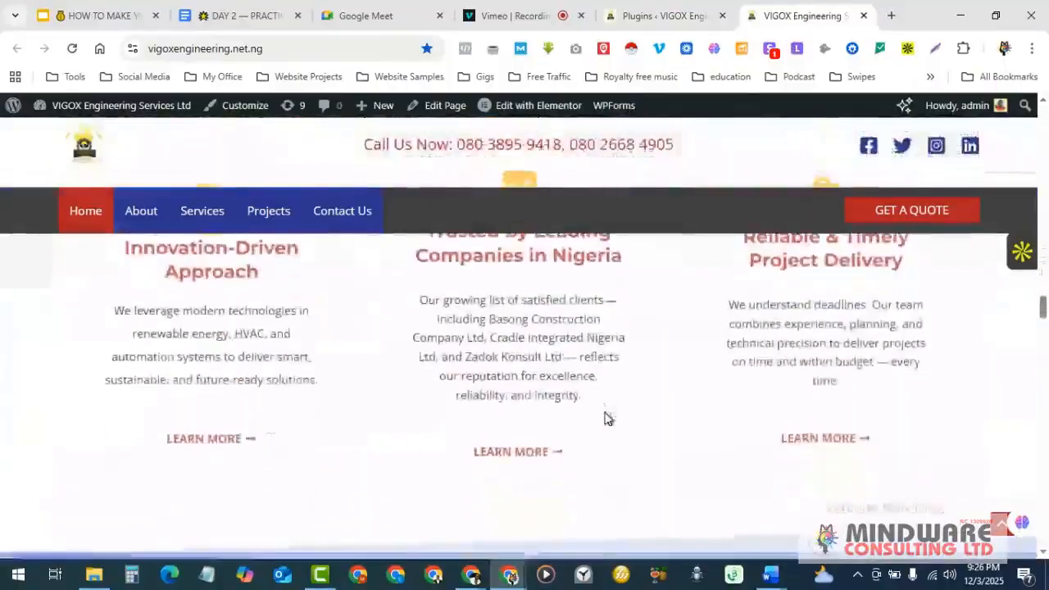
pyautogui.scroll(-10, 607, 414)
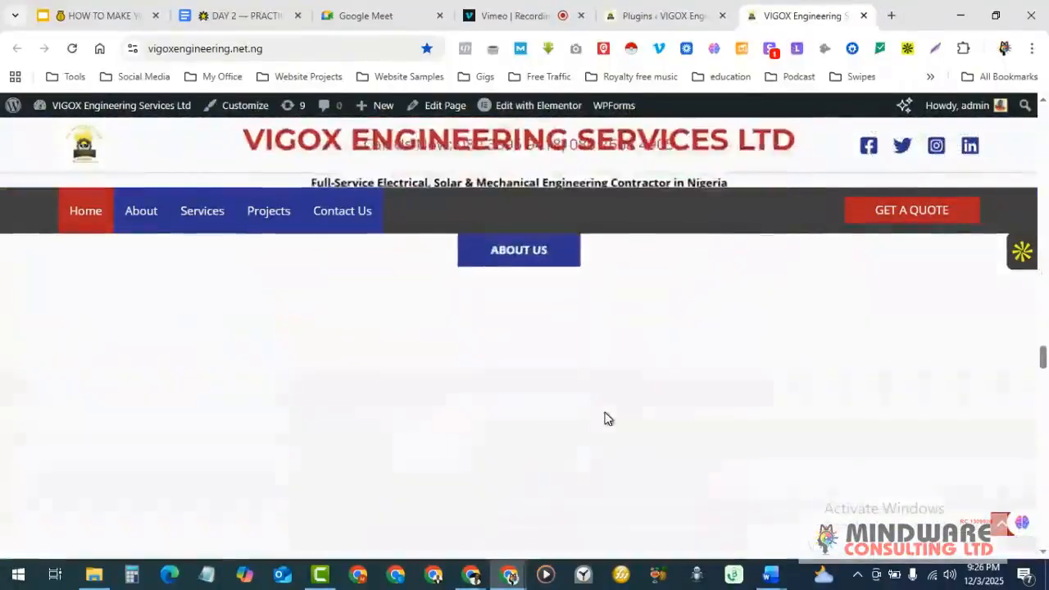
pyautogui.scroll(-10, 607, 418)
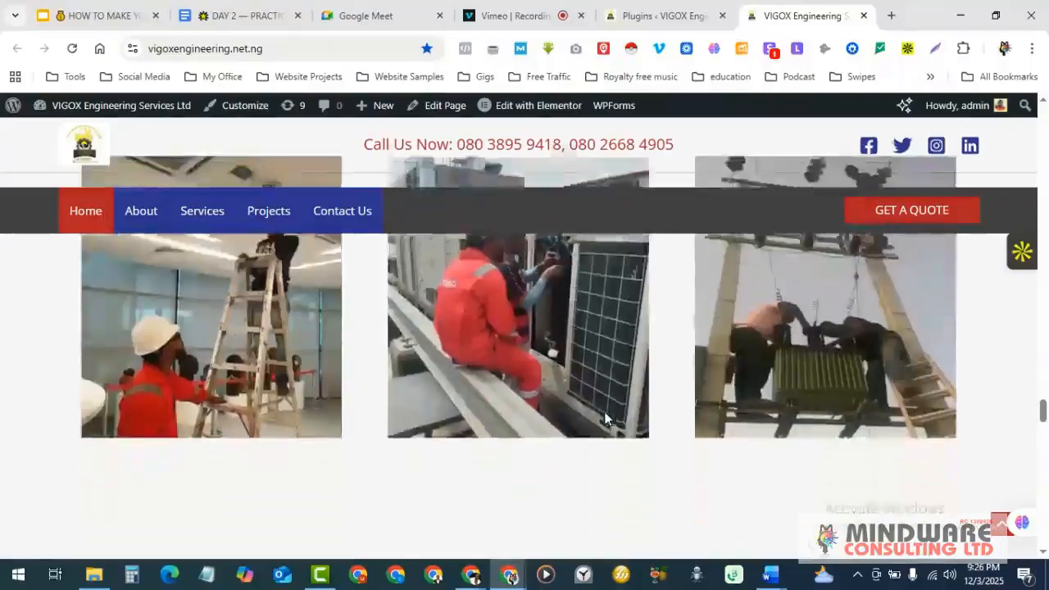
pyautogui.scroll(-10, 607, 419)
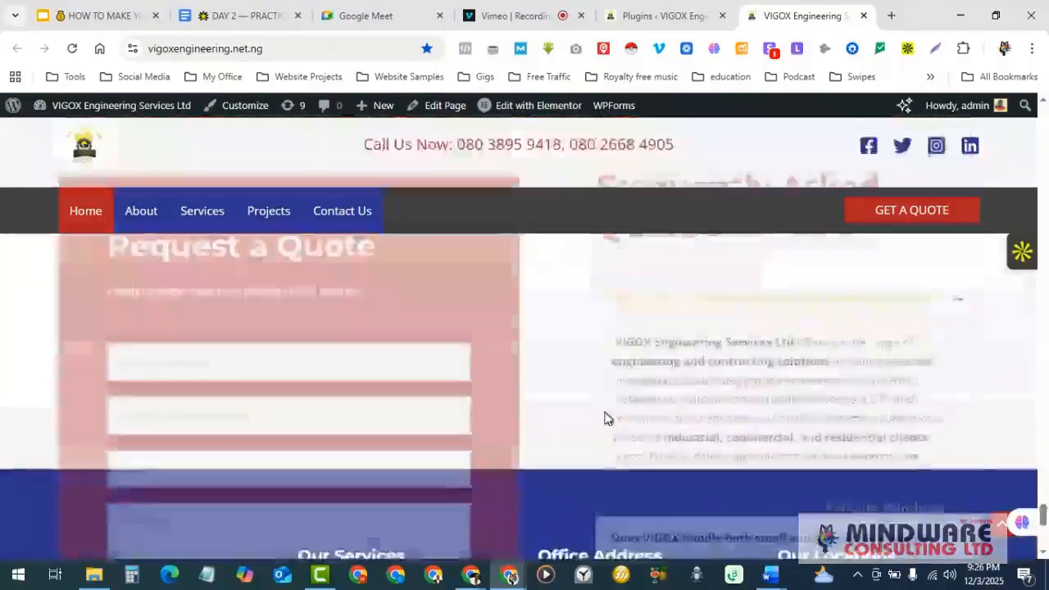
pyautogui.scroll(5, 605, 419)
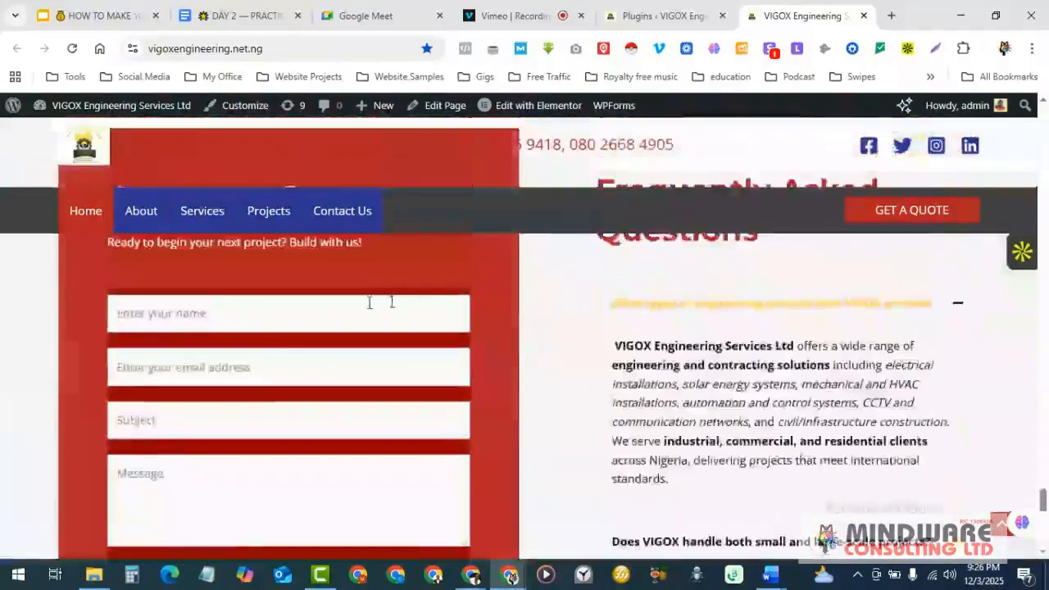
pyautogui.scroll(2, 351, 403)
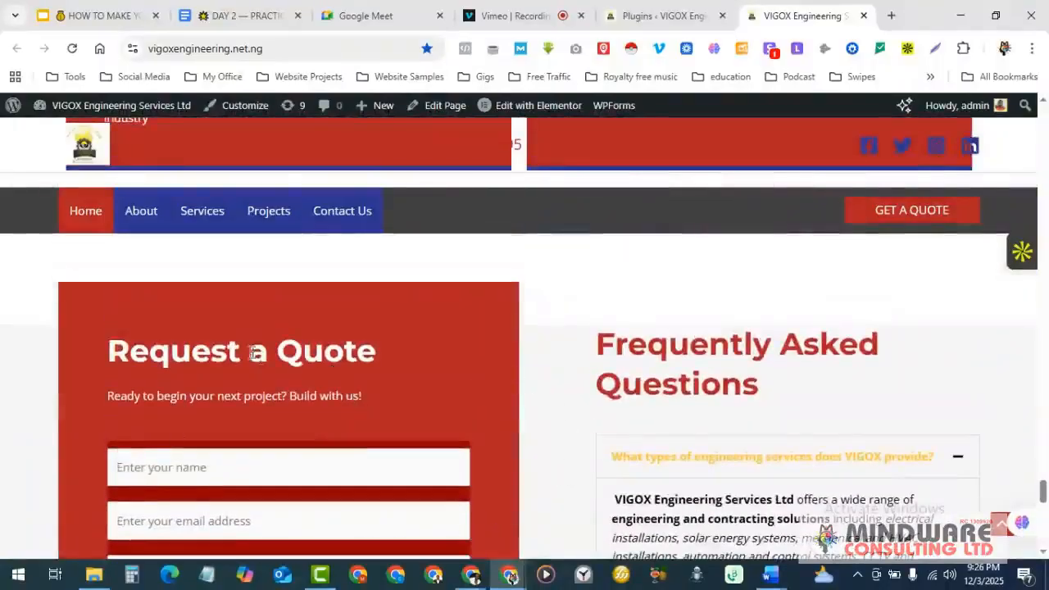
pyautogui.scroll(-2, 254, 353)
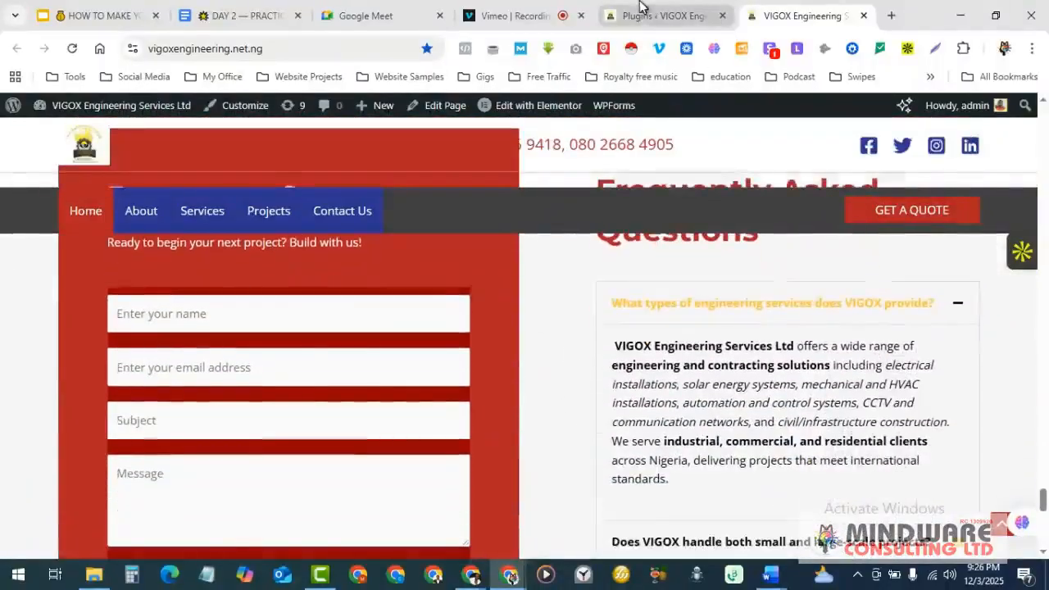
pyautogui.click(645, 10)
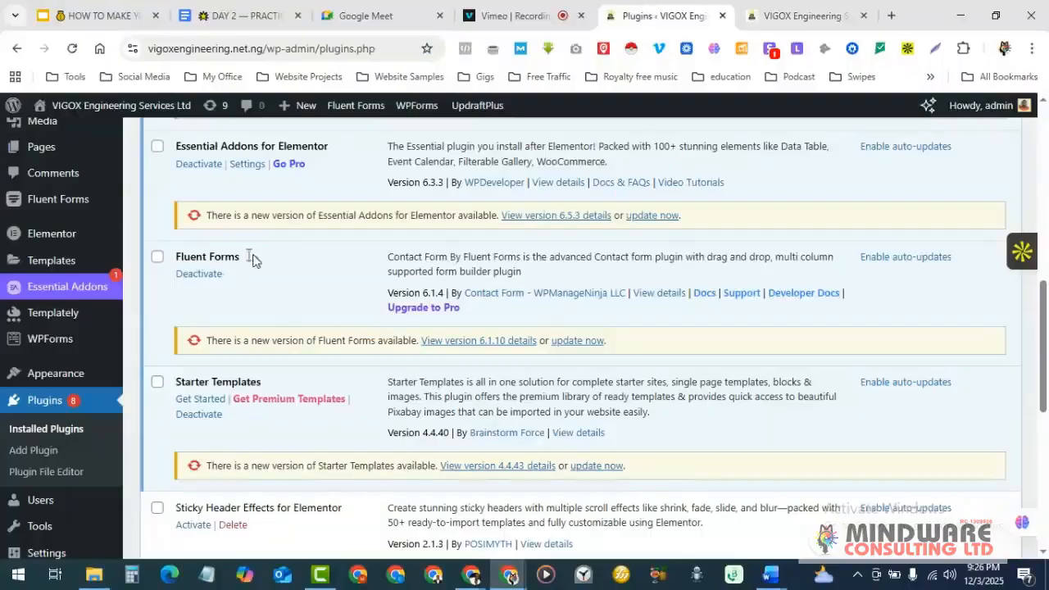
pyautogui.scroll(-1, 302, 267)
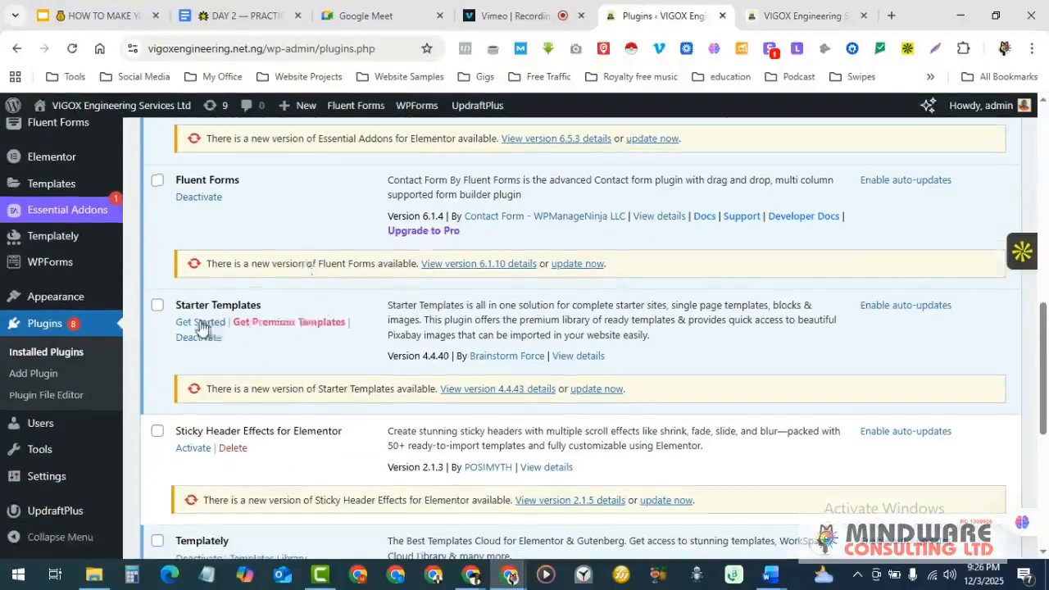
pyautogui.click(803, 15)
pyautogui.scroll(5, 542, 426)
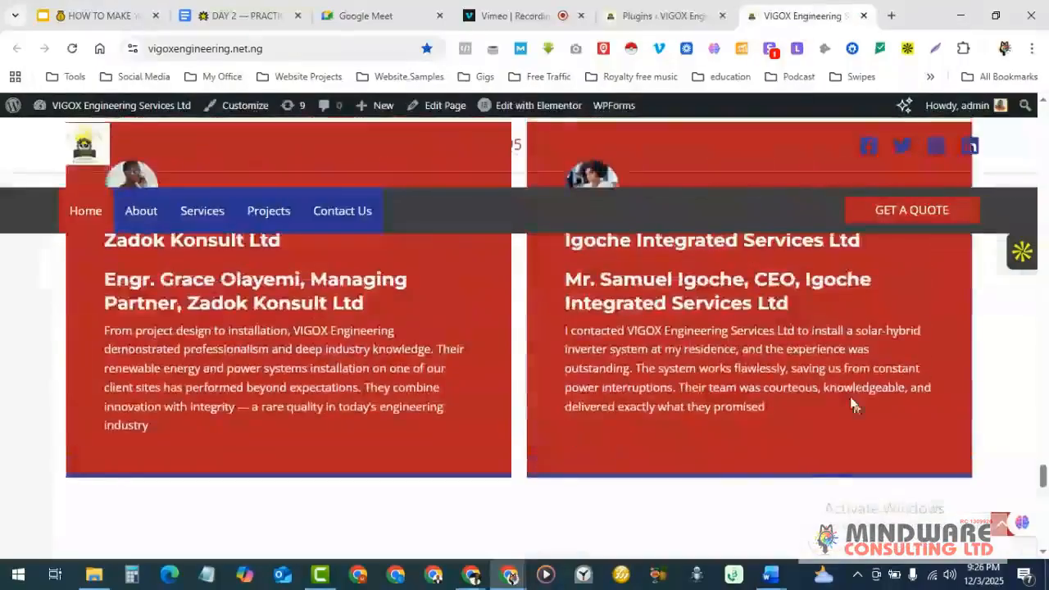
pyautogui.scroll(5, 615, 343)
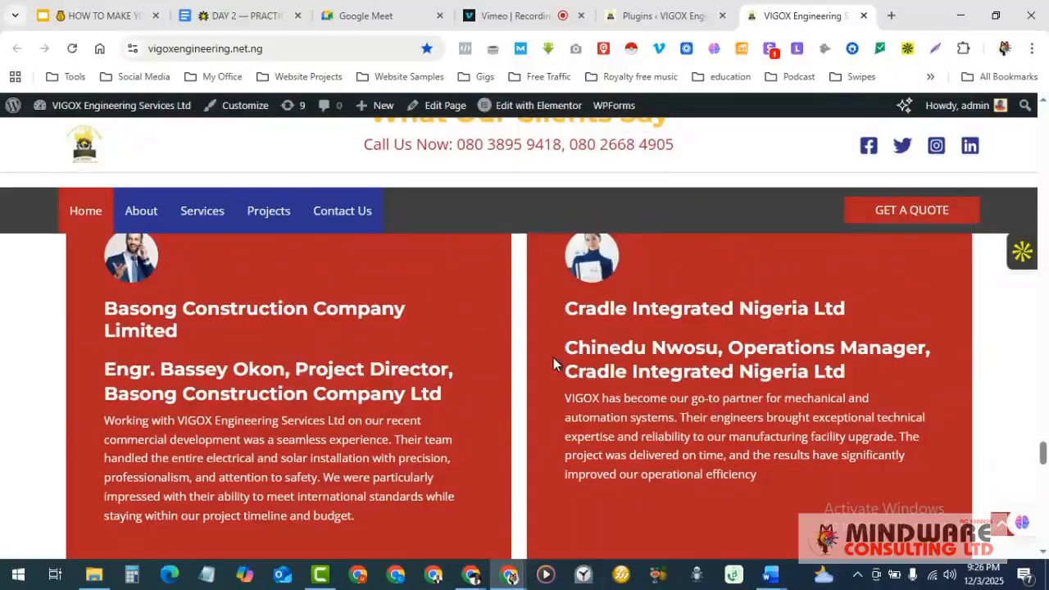
pyautogui.scroll(10, 554, 363)
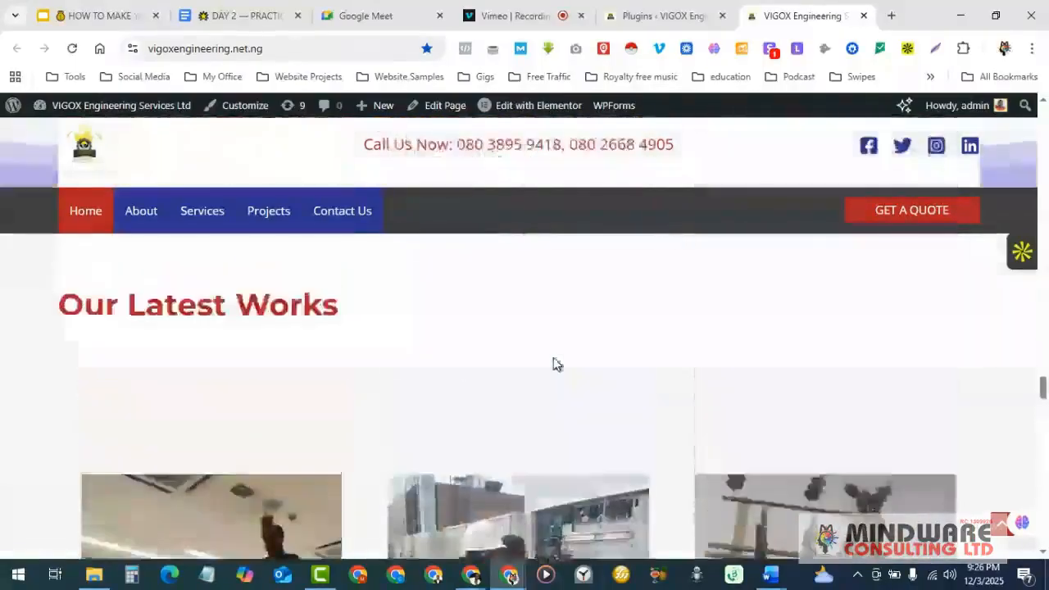
# - Review the Installed Plugins list, briefly checking the live homepage in between
pyautogui.click(654, 13)
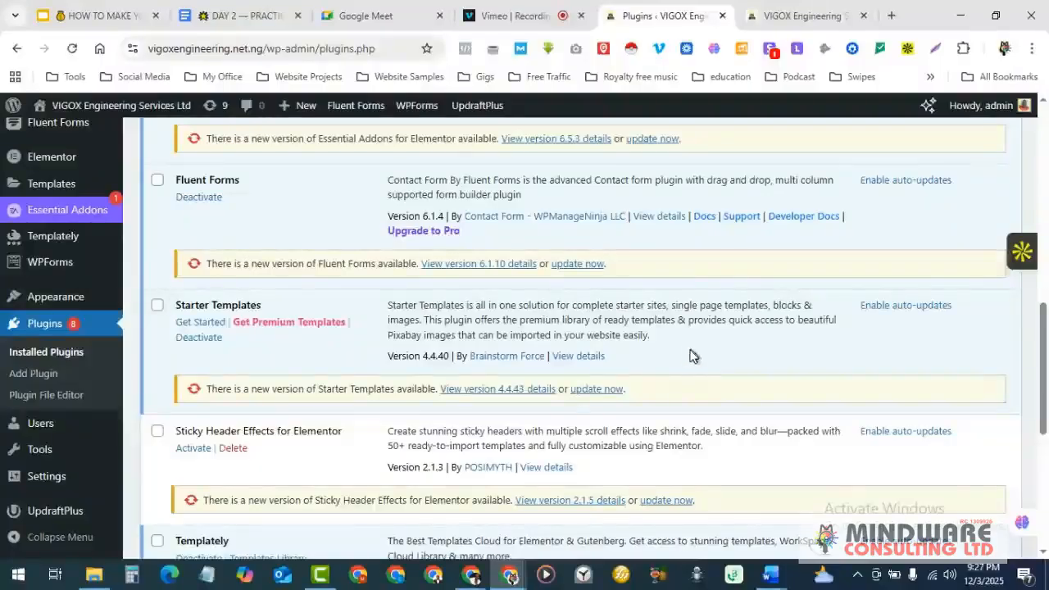
pyautogui.scroll(-2, 307, 357)
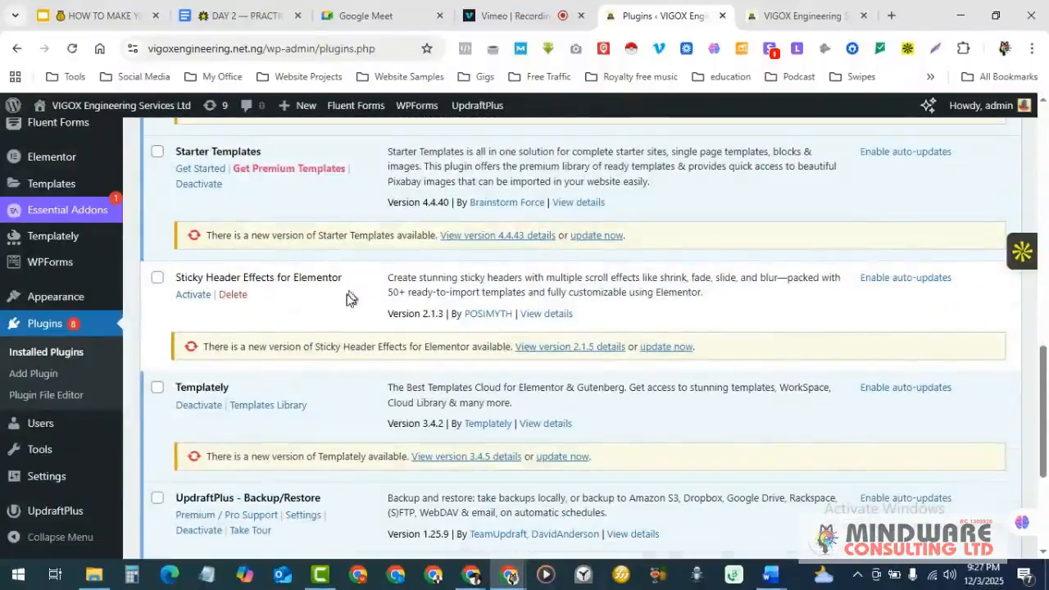
pyautogui.scroll(2, 323, 303)
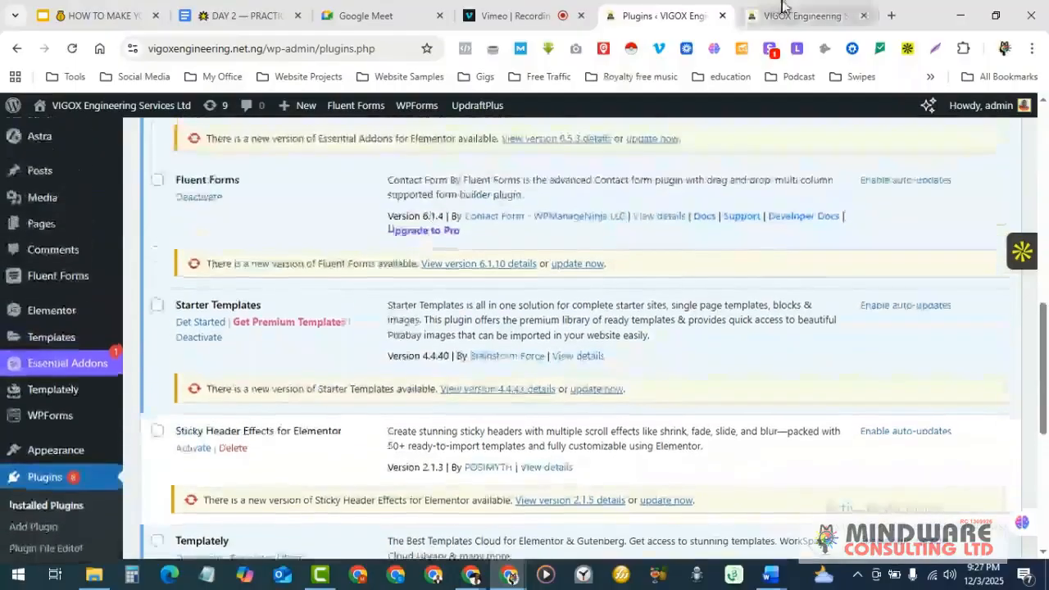
pyautogui.click(787, 15)
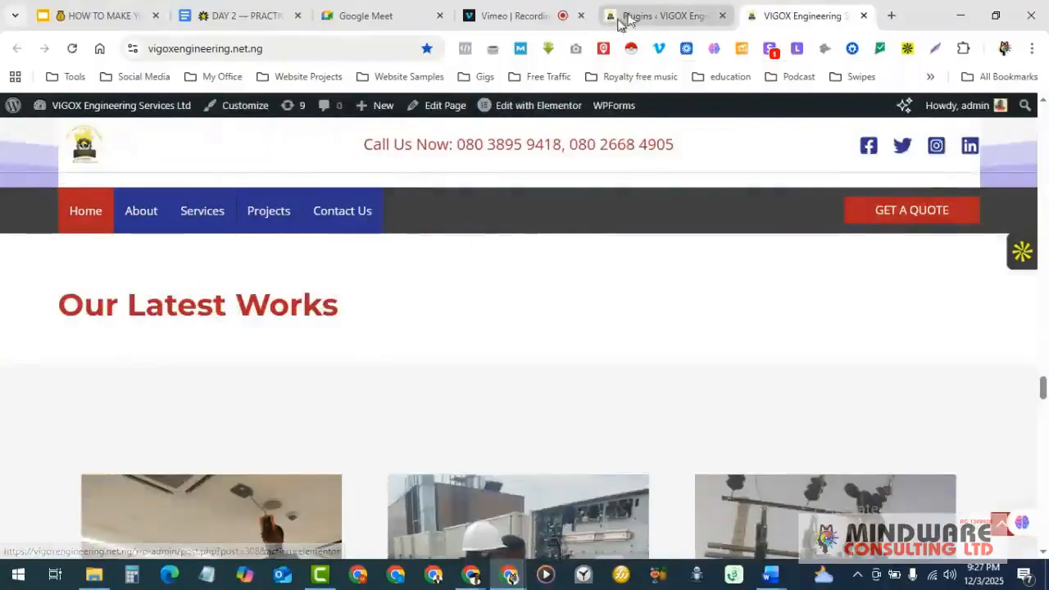
pyautogui.click(644, 11)
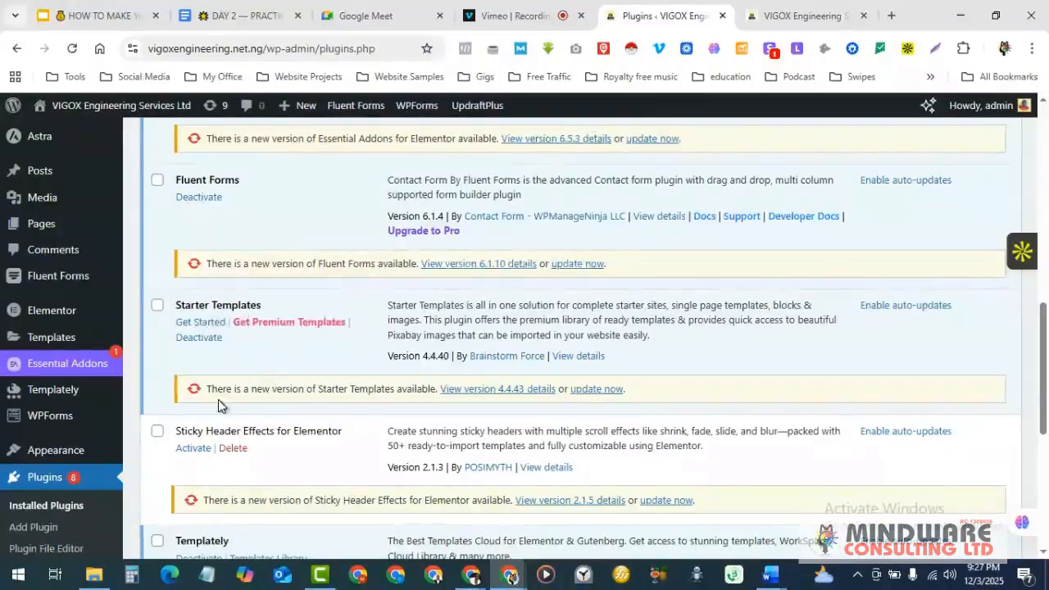
pyautogui.scroll(-1, 254, 428)
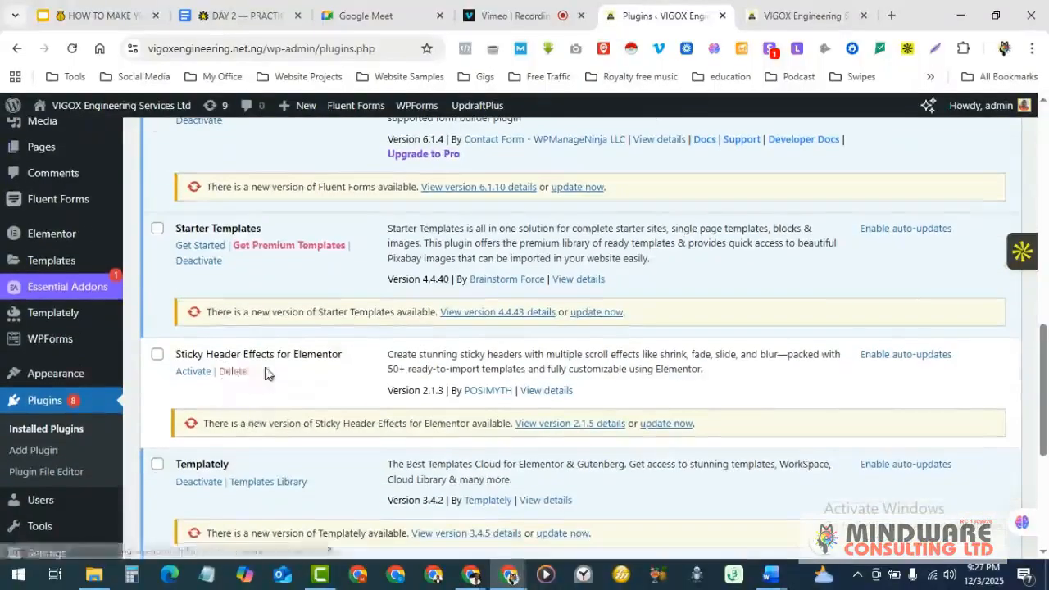
pyautogui.scroll(-2, 265, 370)
pyautogui.scroll(-1, 295, 322)
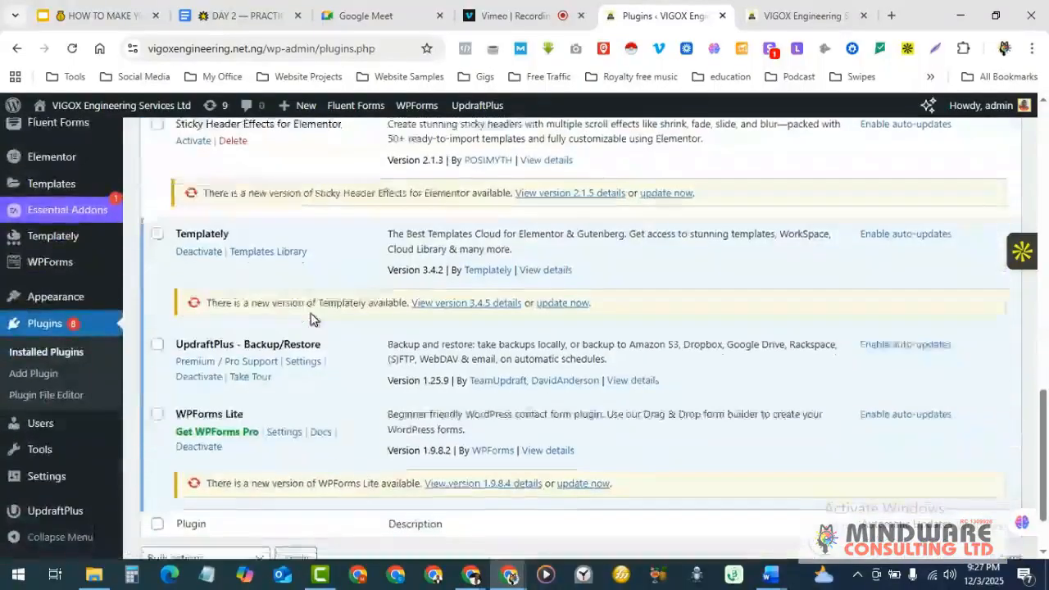
pyautogui.scroll(-1, 311, 358)
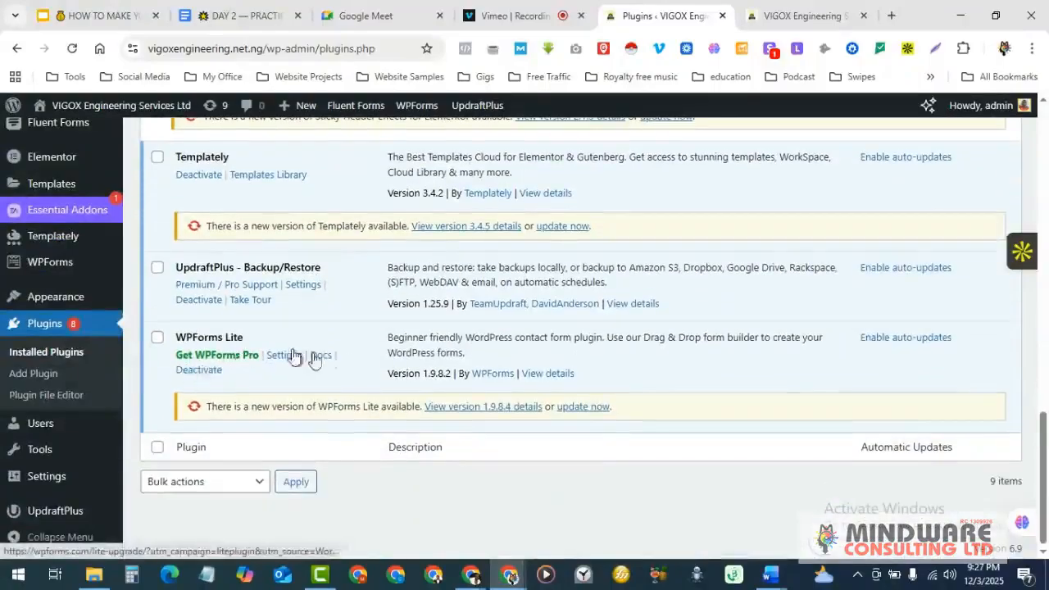
pyautogui.scroll(8, 375, 375)
pyautogui.scroll(2, 377, 374)
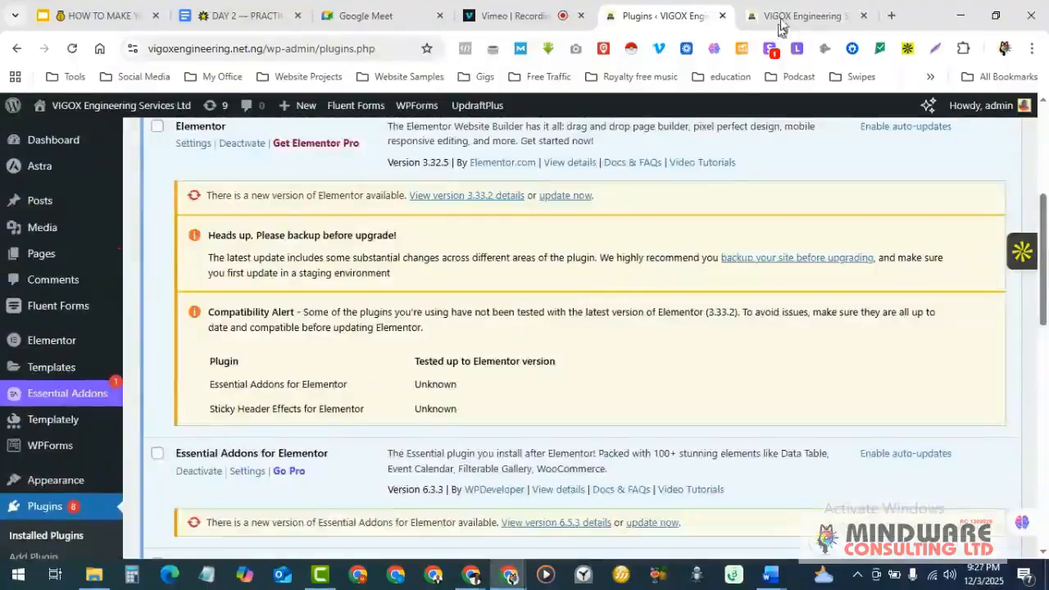
# - Scroll the live VIGOX homepage from the hero banner down to Why Choose VIGOX
pyautogui.click(787, 15)
pyautogui.scroll(-1, 367, 357)
pyautogui.scroll(10, 367, 358)
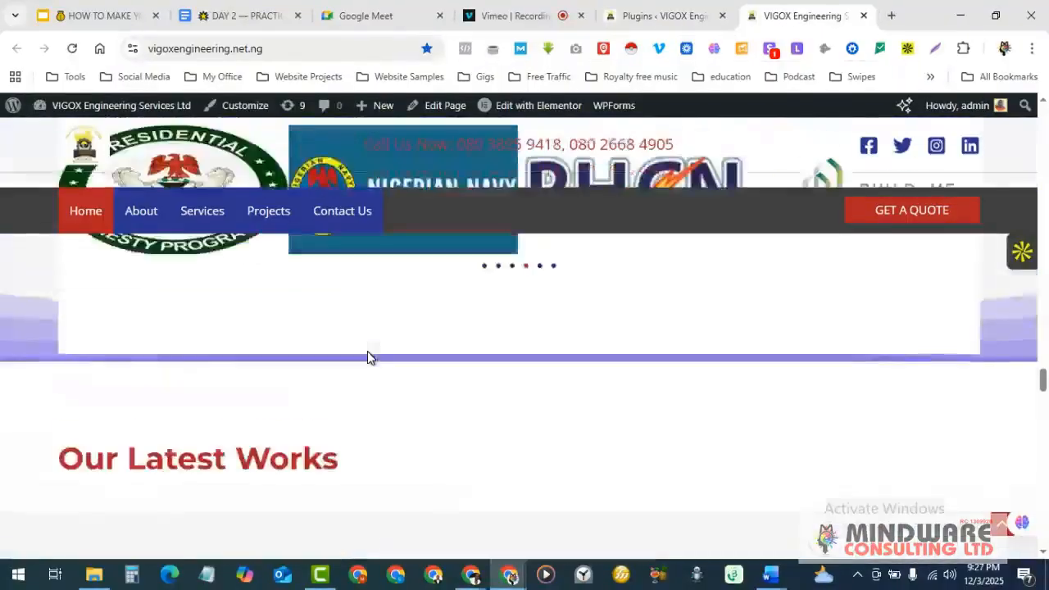
pyautogui.scroll(15, 368, 358)
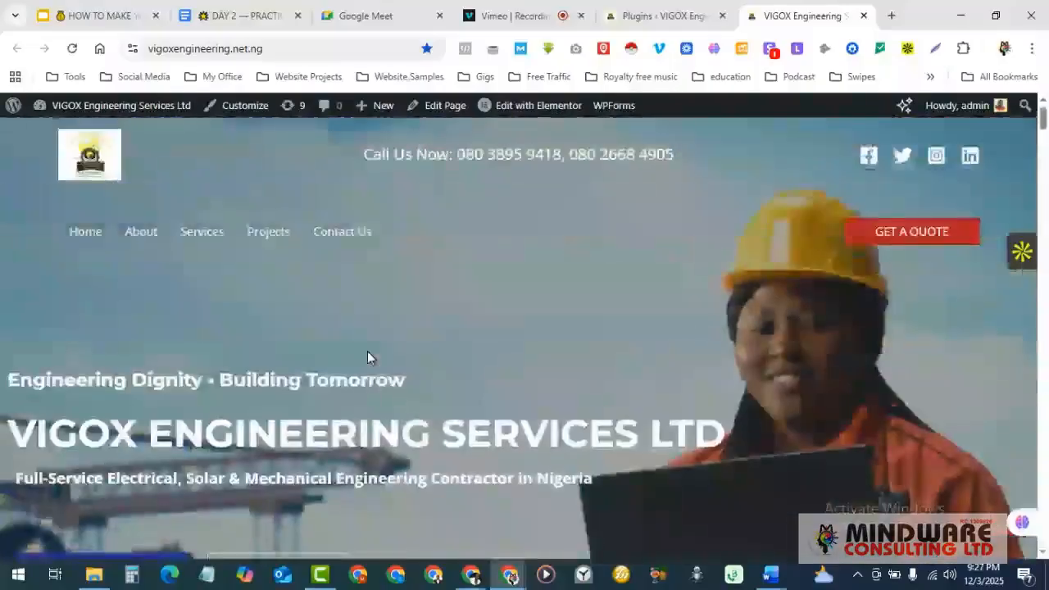
pyautogui.scroll(-5, 367, 357)
pyautogui.scroll(-6, 367, 358)
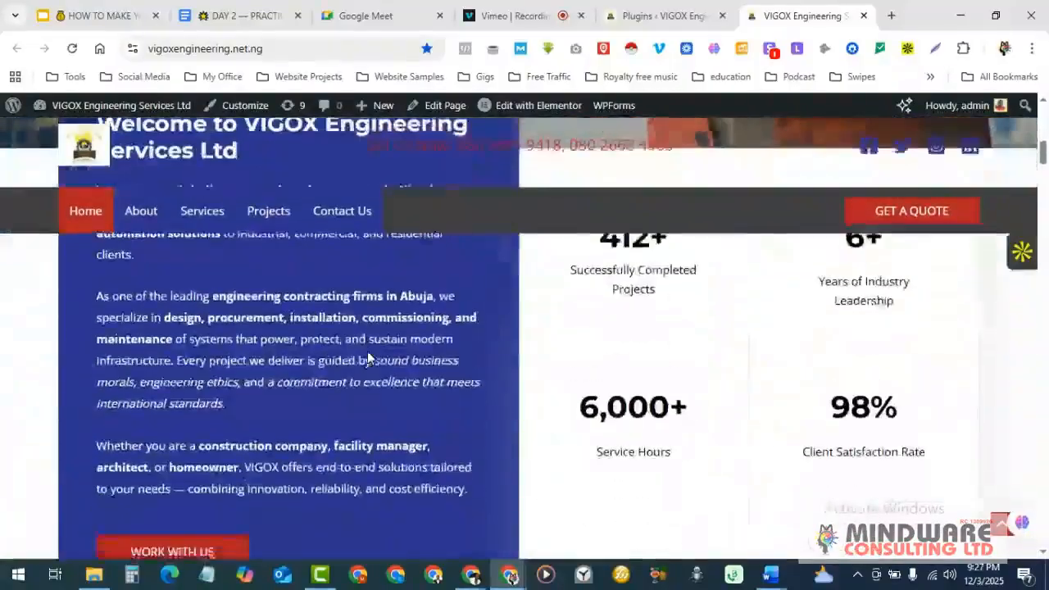
pyautogui.scroll(-8, 368, 354)
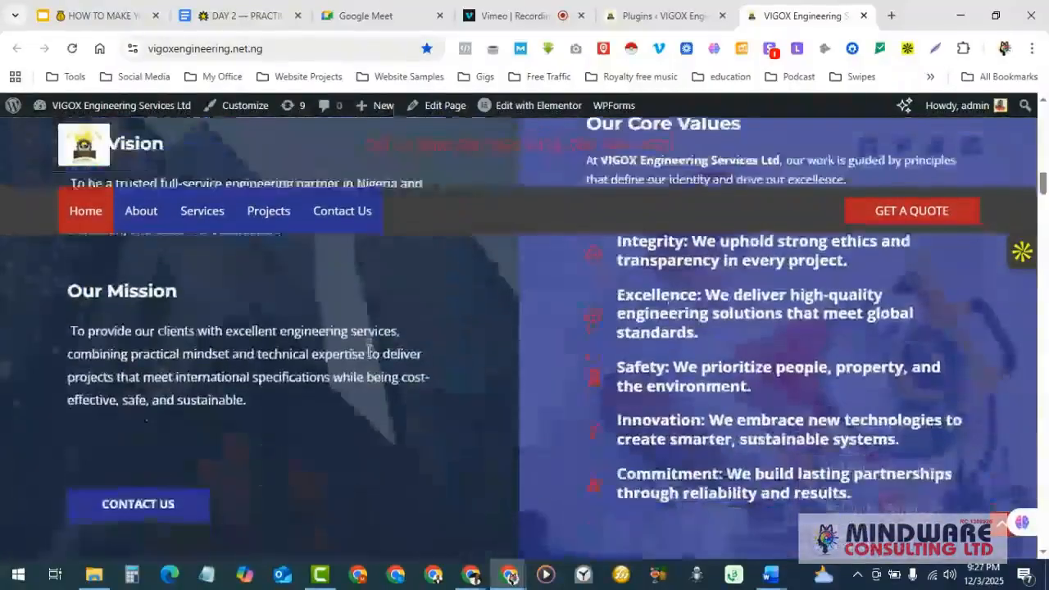
pyautogui.scroll(-8, 367, 358)
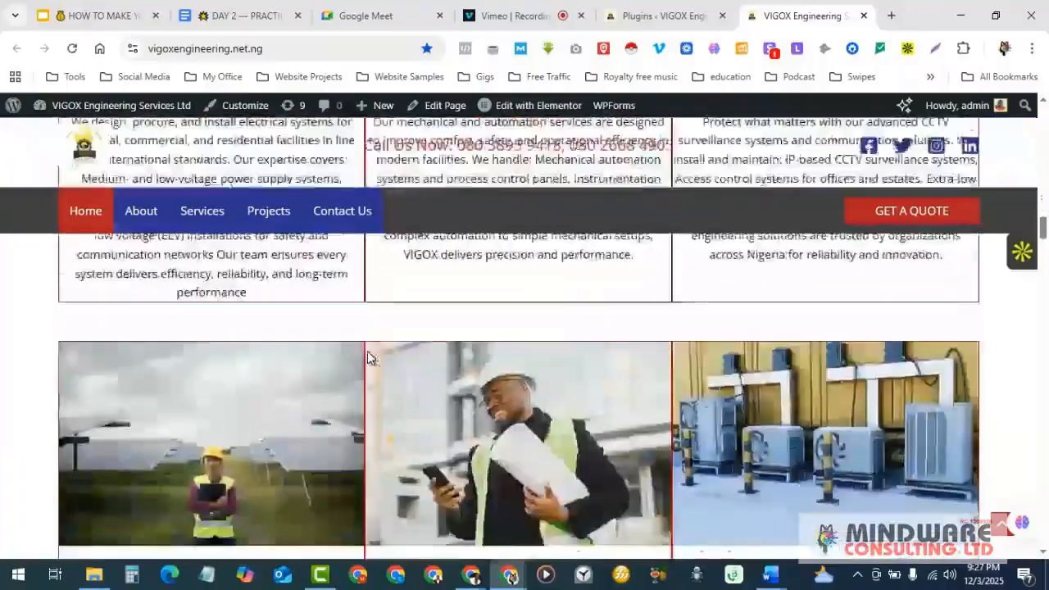
pyautogui.scroll(-3, 367, 358)
pyautogui.scroll(2, 368, 357)
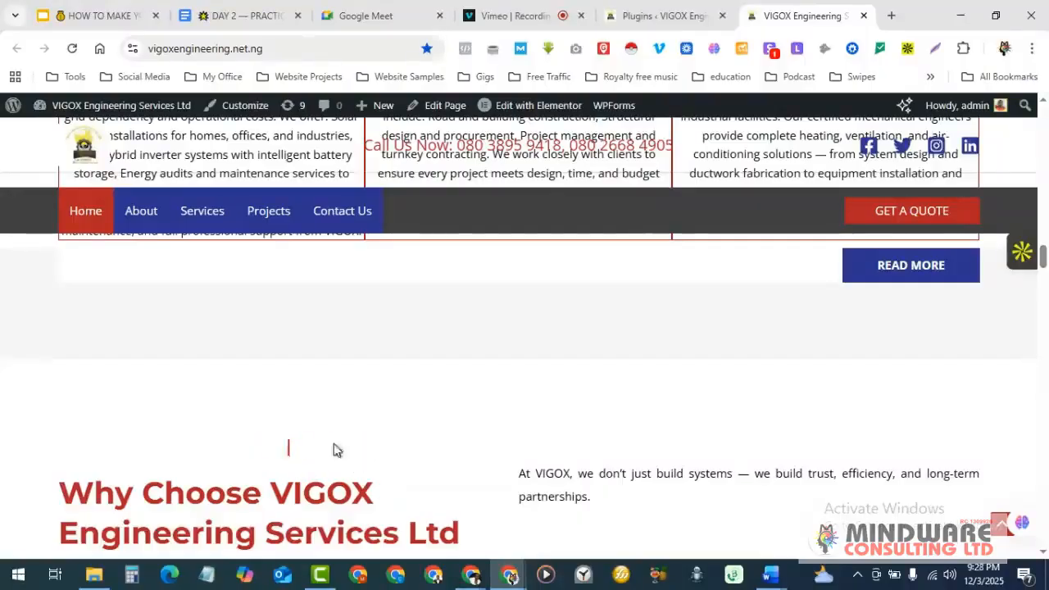
pyautogui.scroll(-1, 279, 447)
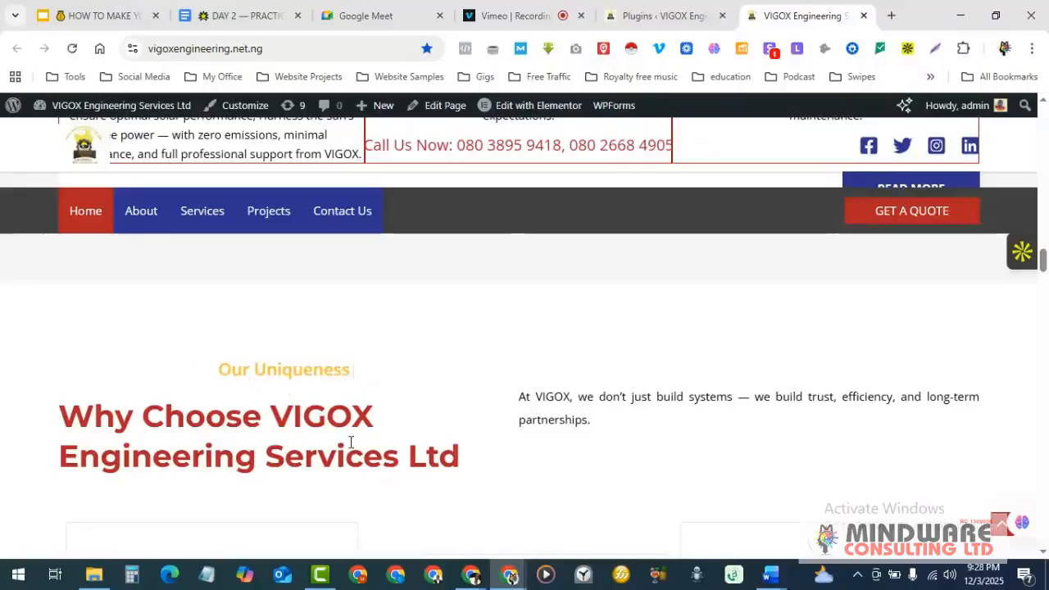
# - Review the Installed Plugins update notices for Astra Pro 4.8.14, Elementor 3.32.5 and Essential Addons
pyautogui.click(668, 10)
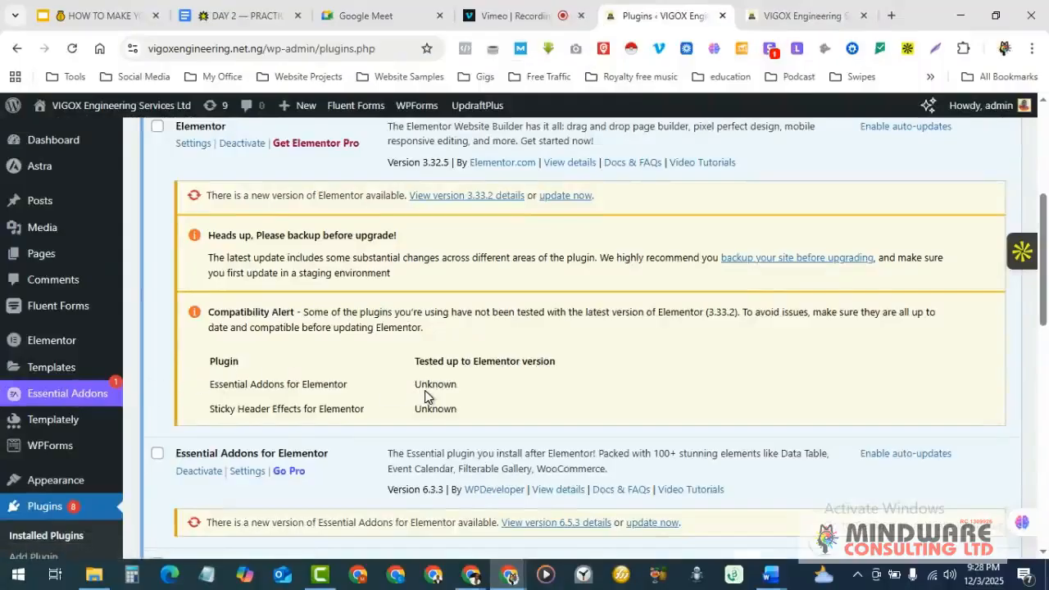
pyautogui.scroll(1, 425, 396)
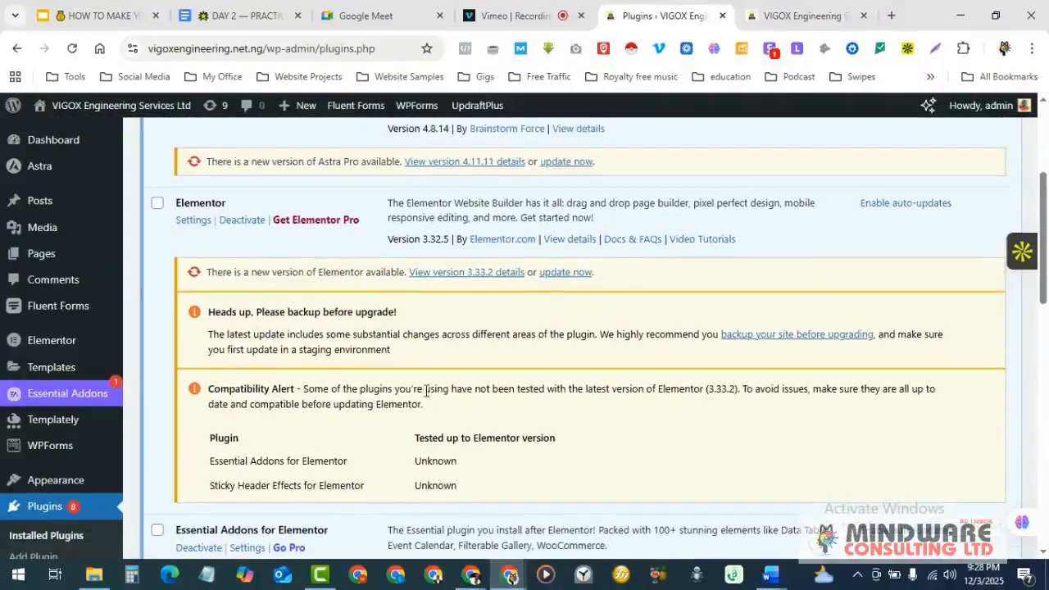
pyautogui.scroll(-1, 426, 391)
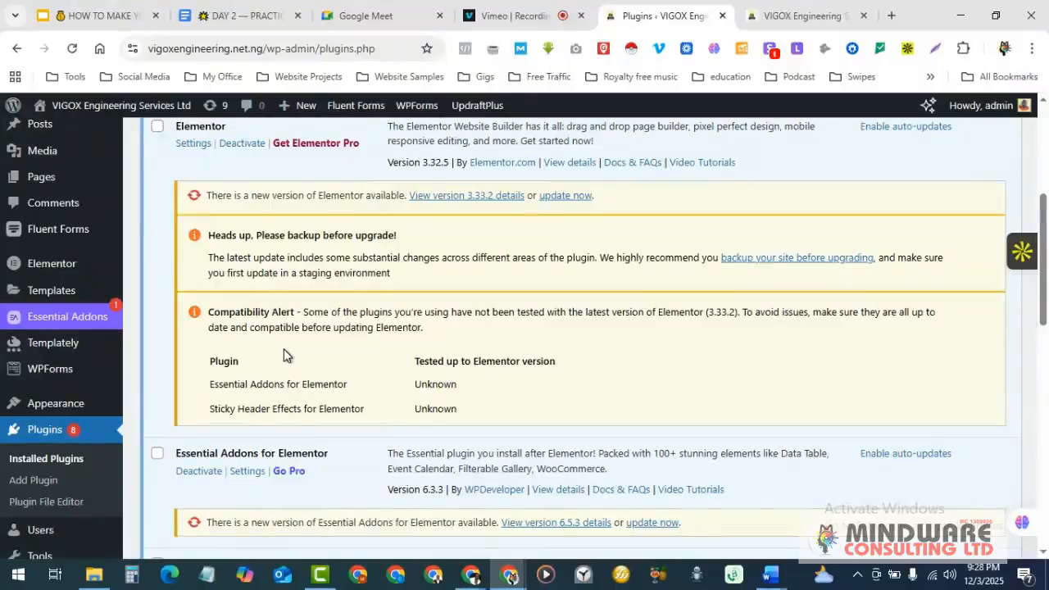
pyautogui.scroll(-1, 270, 355)
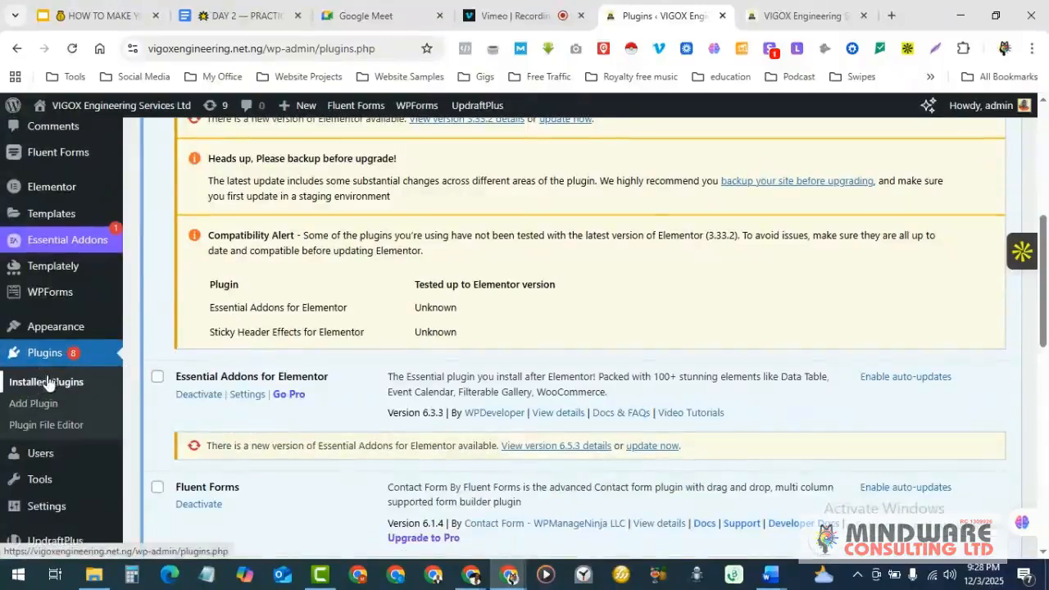
pyautogui.scroll(4, 225, 304)
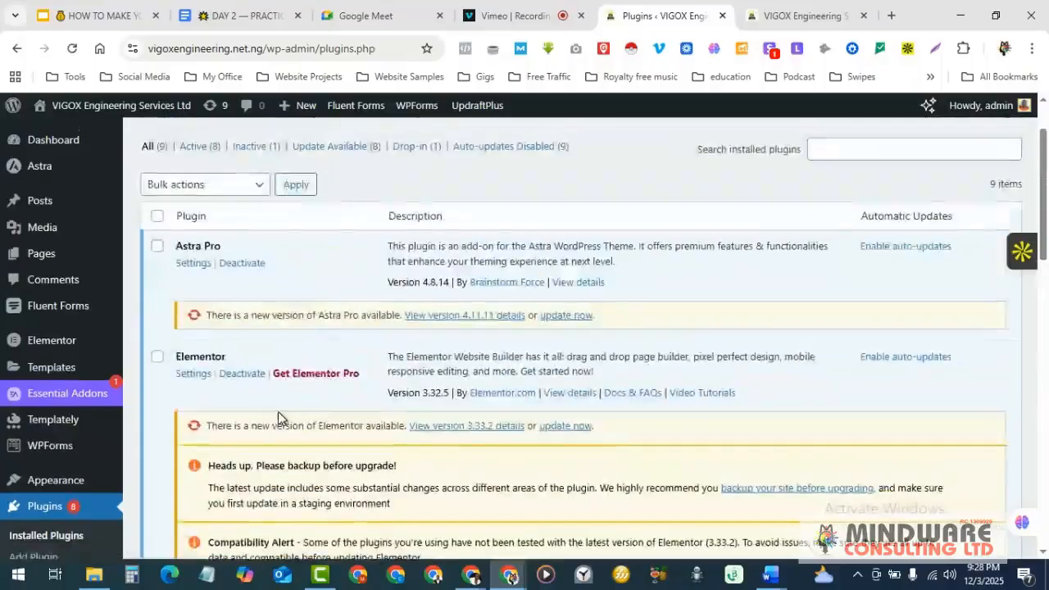
pyautogui.scroll(1, 280, 412)
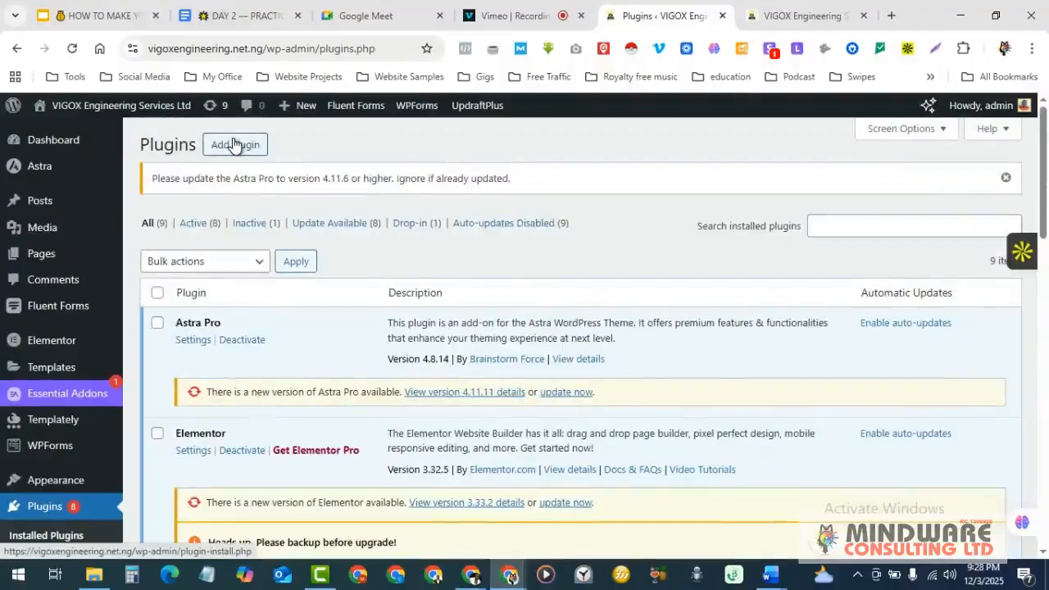
pyautogui.scroll(-2, 49, 409)
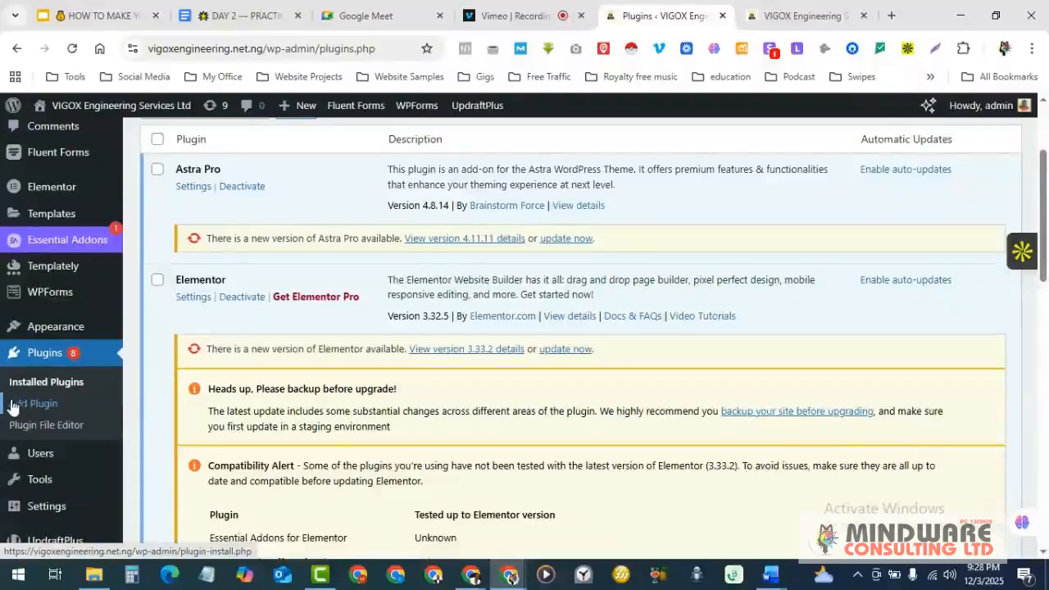
# - Browse the Add Plugins featured list (Akismet Anti-spam, Jetpack) and focus the Search Plugins box
pyautogui.scroll(2, 210, 387)
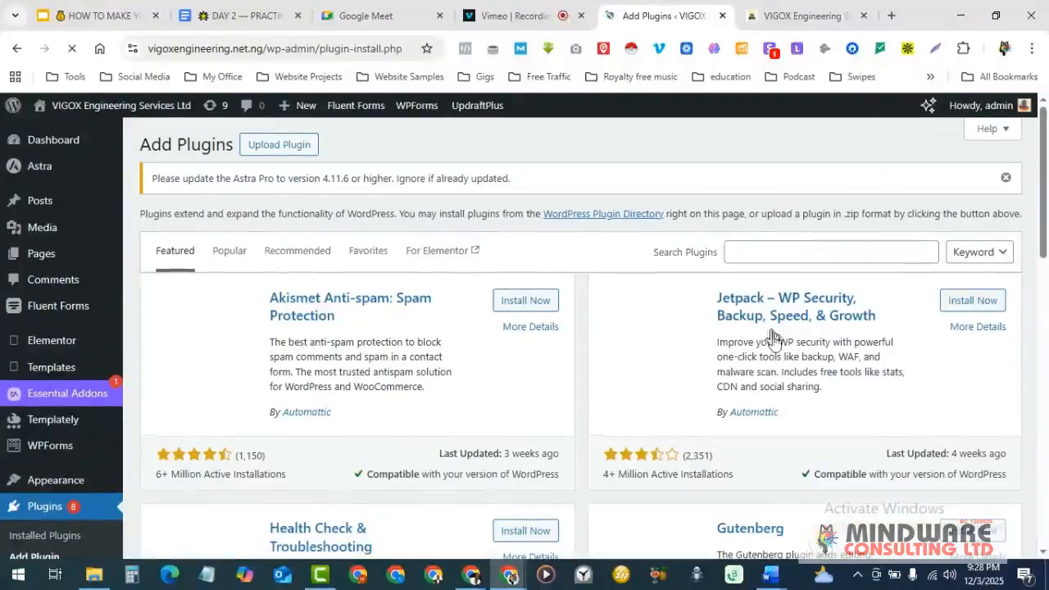
pyautogui.scroll(-1, 561, 365)
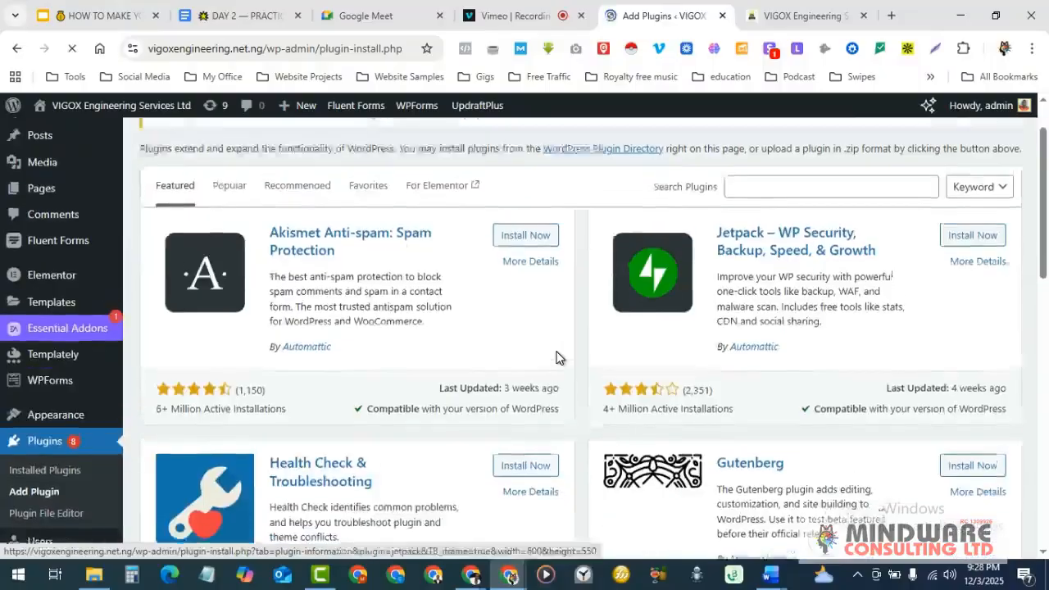
pyautogui.scroll(1, 556, 357)
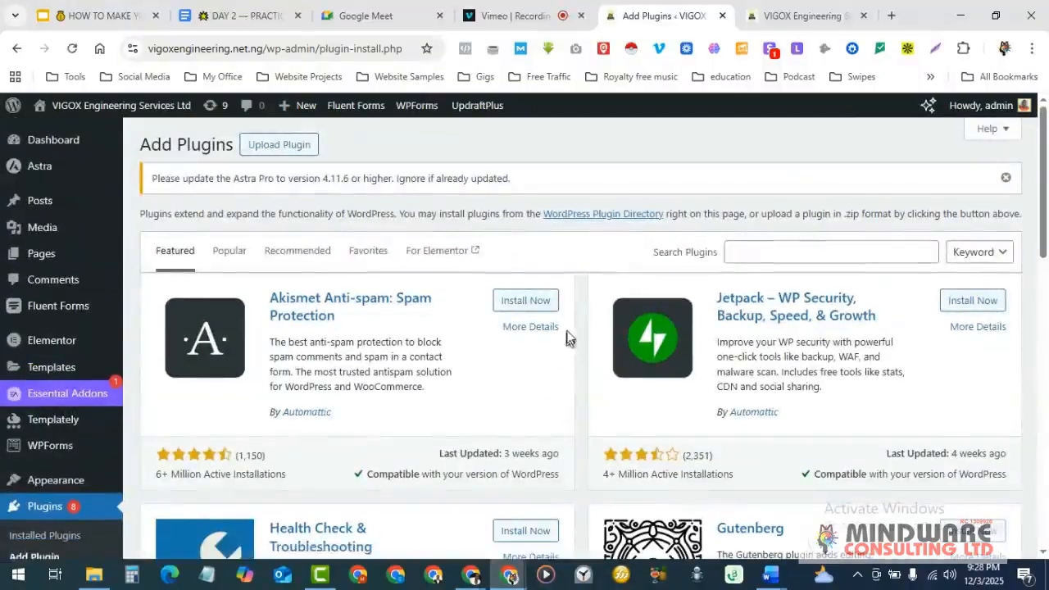
pyautogui.scroll(-10, 537, 402)
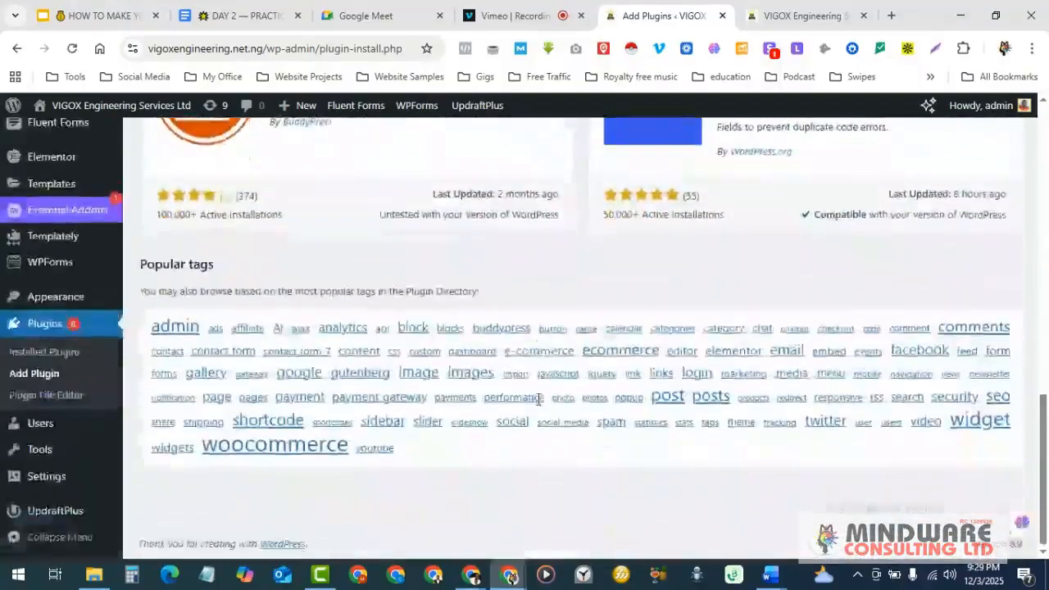
pyautogui.scroll(10, 539, 401)
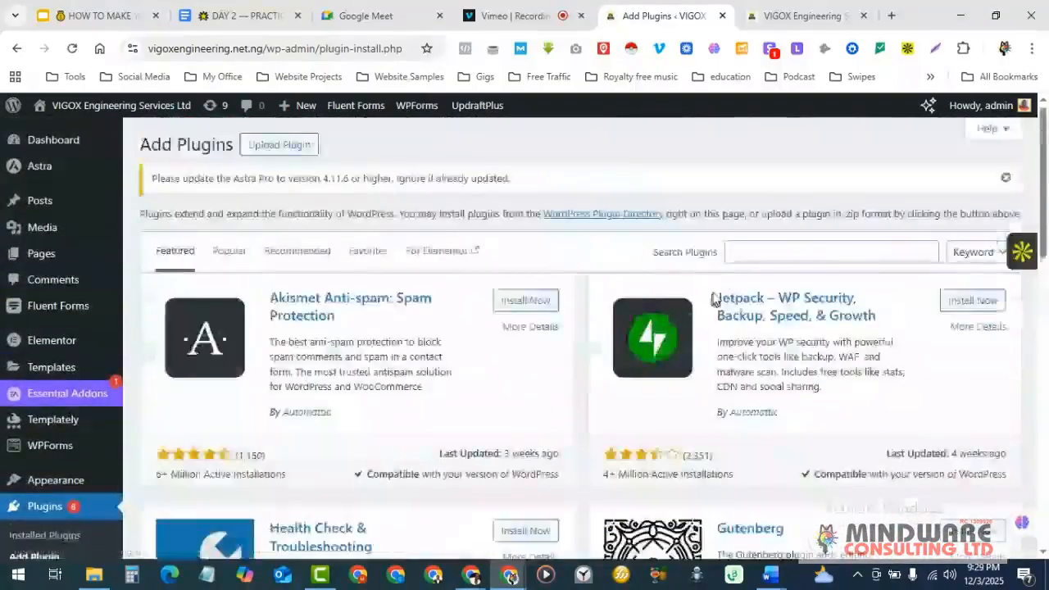
pyautogui.click(753, 256)
pyautogui.click(752, 256)
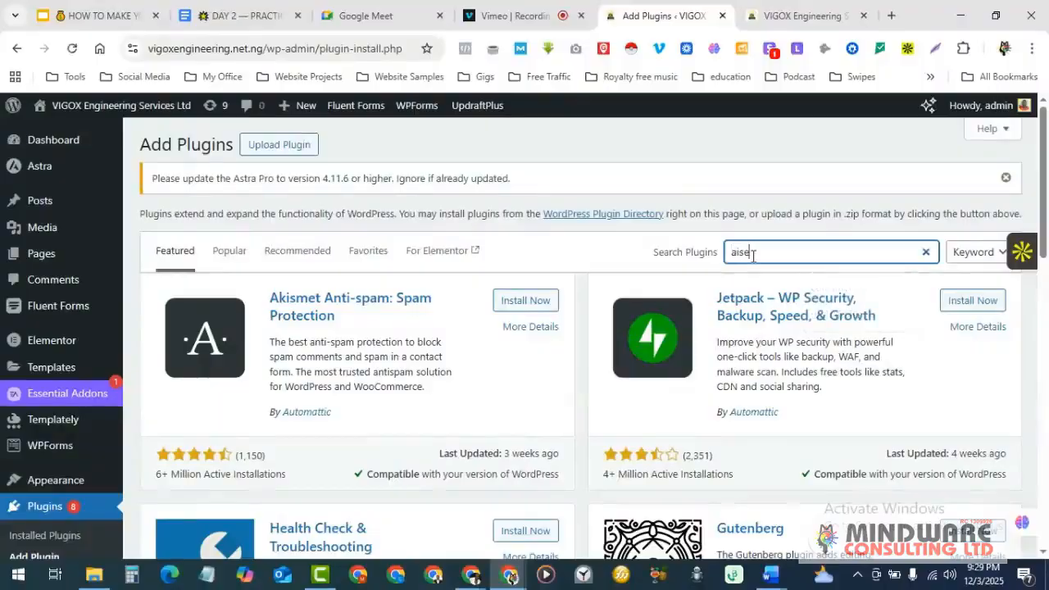
# - Search plugins for 'aiseo' and review the 12 results led by All in One SEO
pyautogui.write('aiseo')
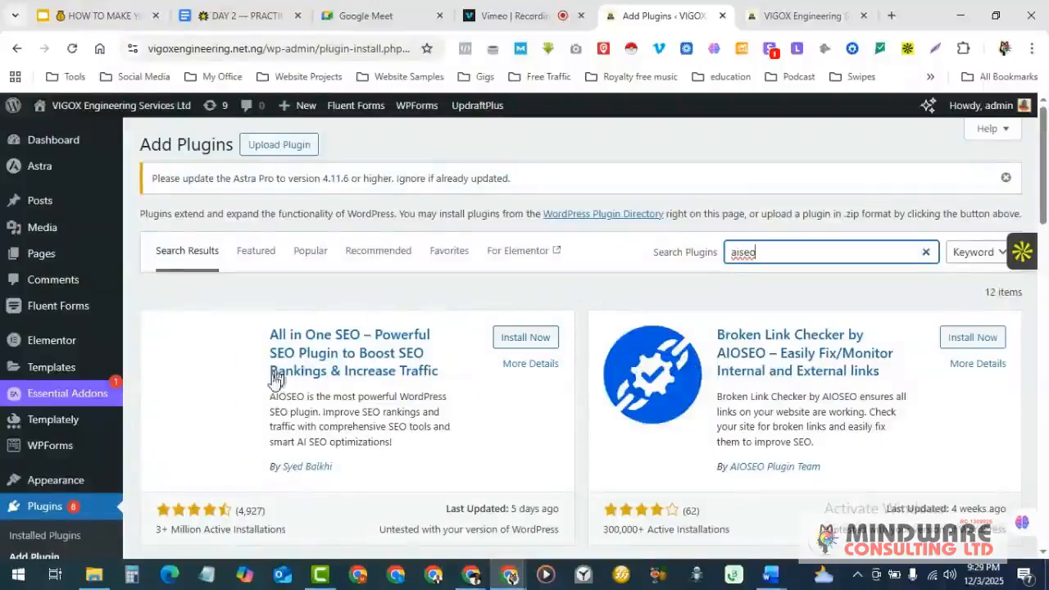
pyautogui.scroll(-1, 376, 351)
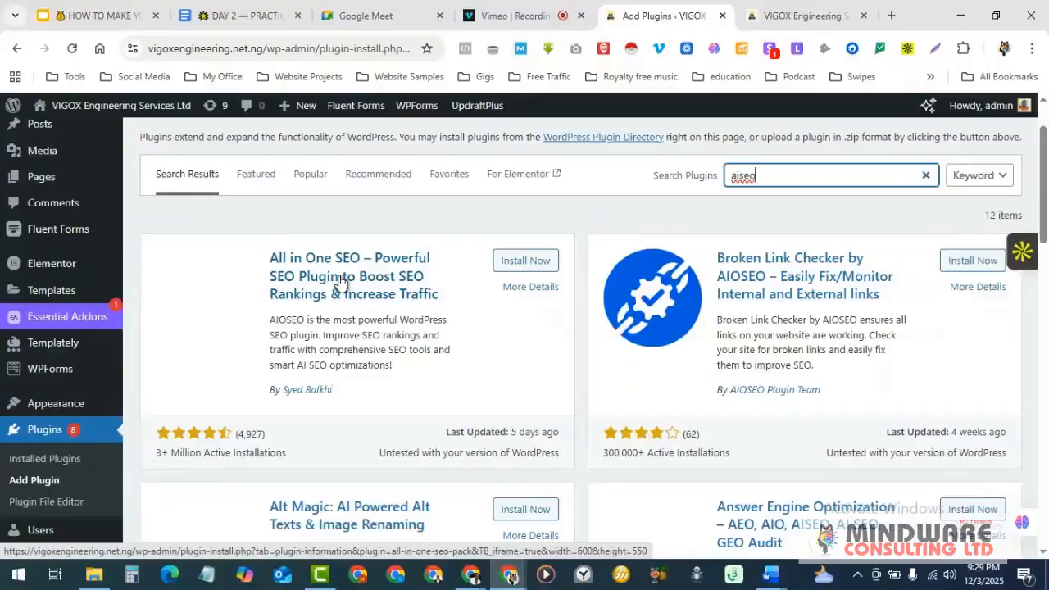
pyautogui.scroll(-1, 340, 281)
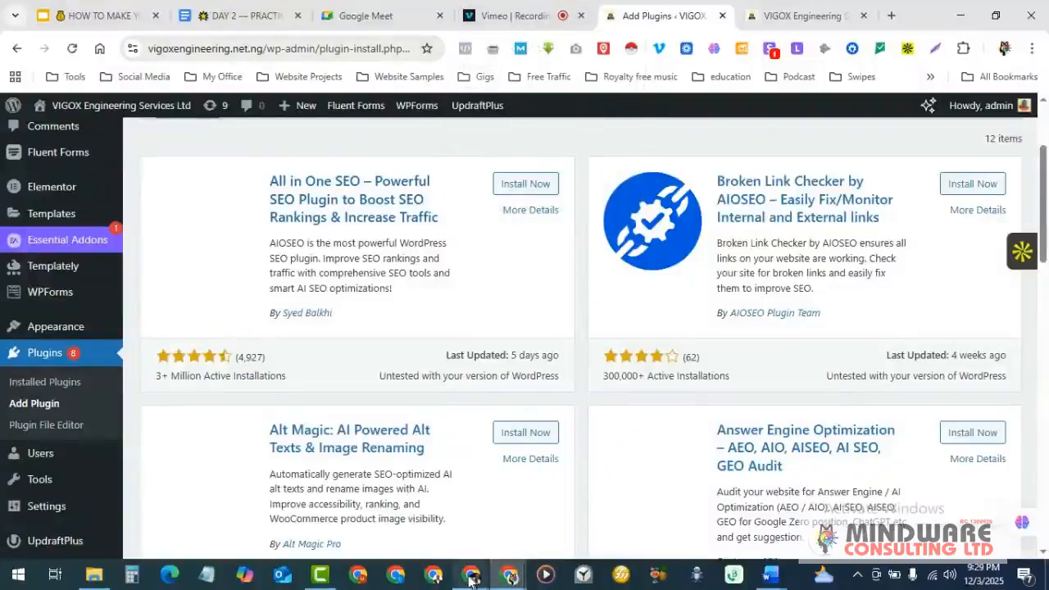
pyautogui.moveTo(472, 574)
pyautogui.click(421, 512)
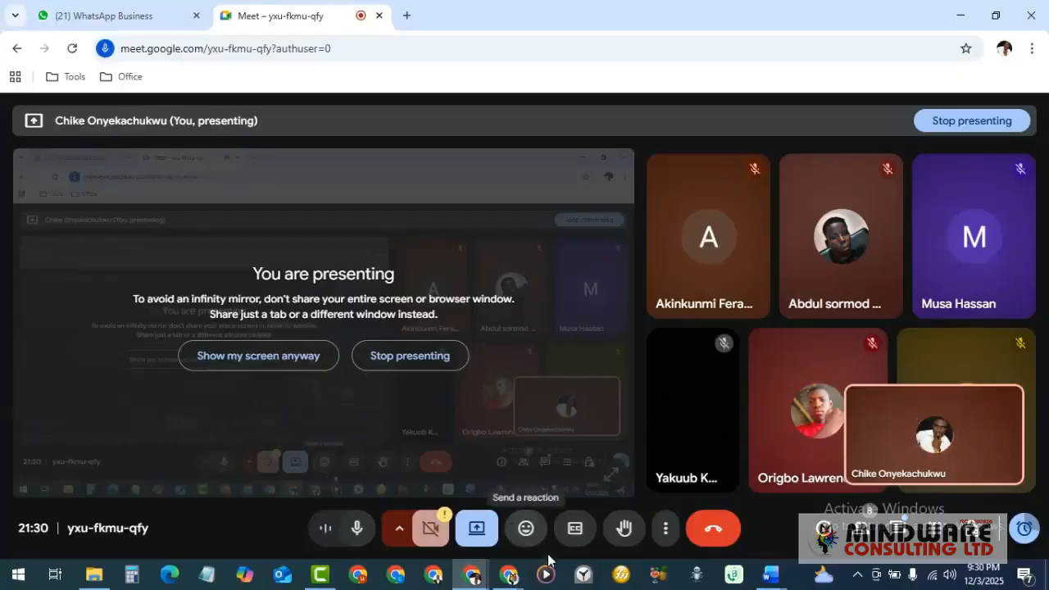
pyautogui.moveTo(511, 580)
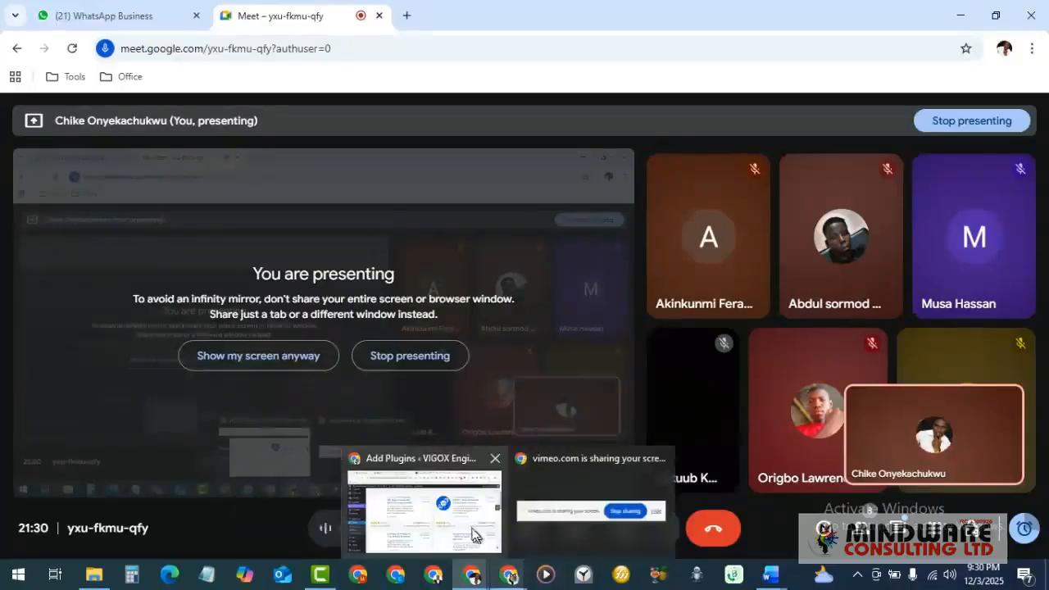
pyautogui.click(478, 538)
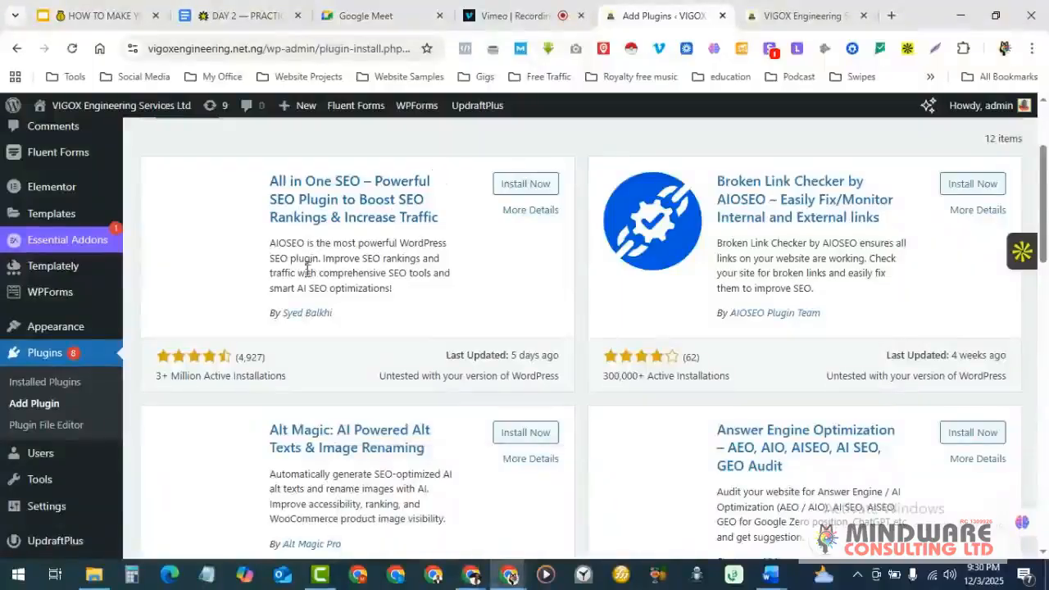
pyautogui.scroll(1, 304, 279)
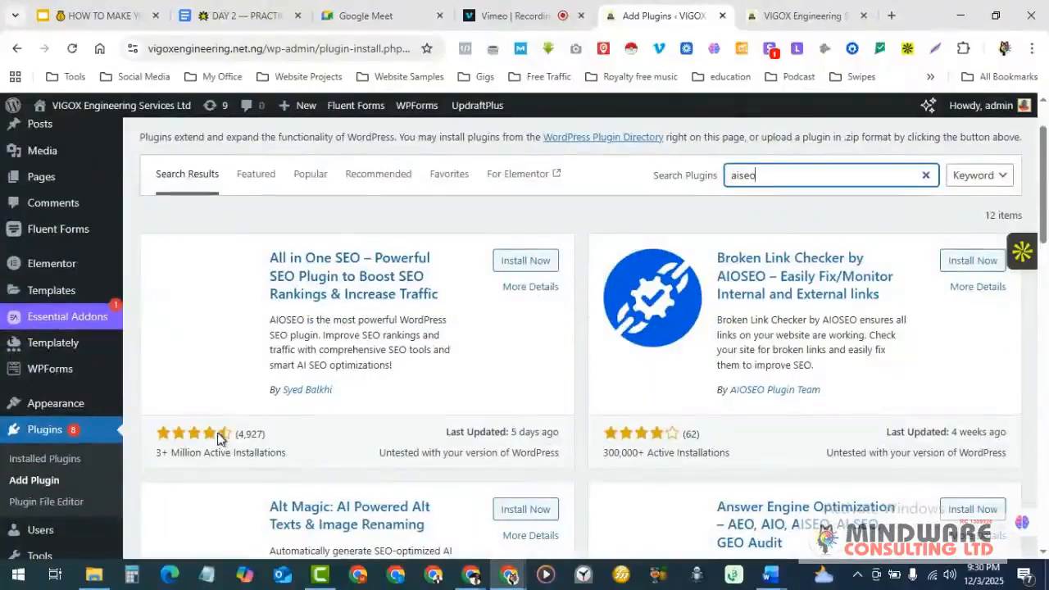
pyautogui.scroll(-1, 221, 393)
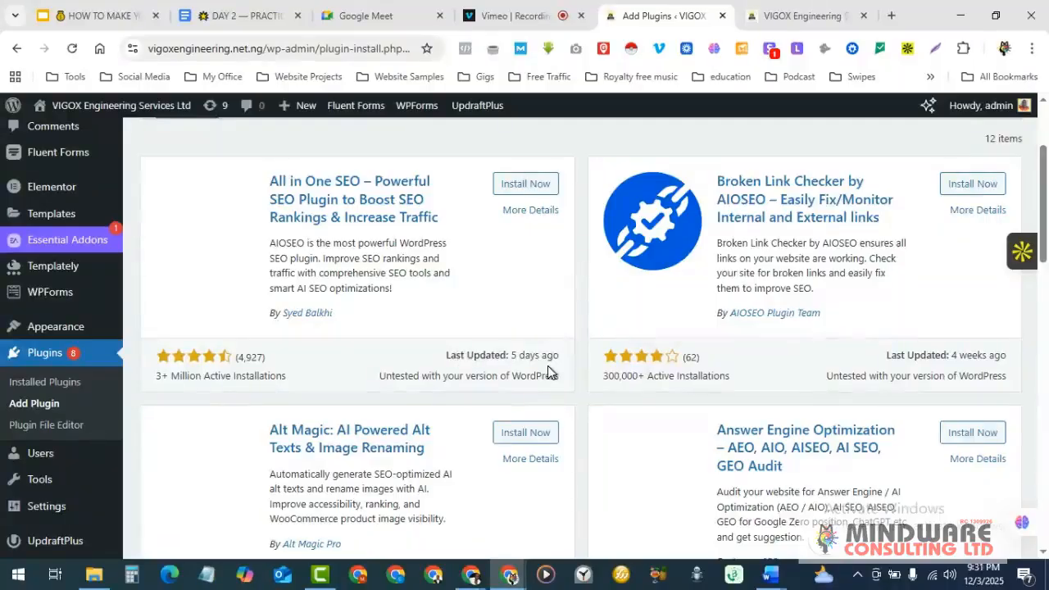
pyautogui.scroll(1, 547, 369)
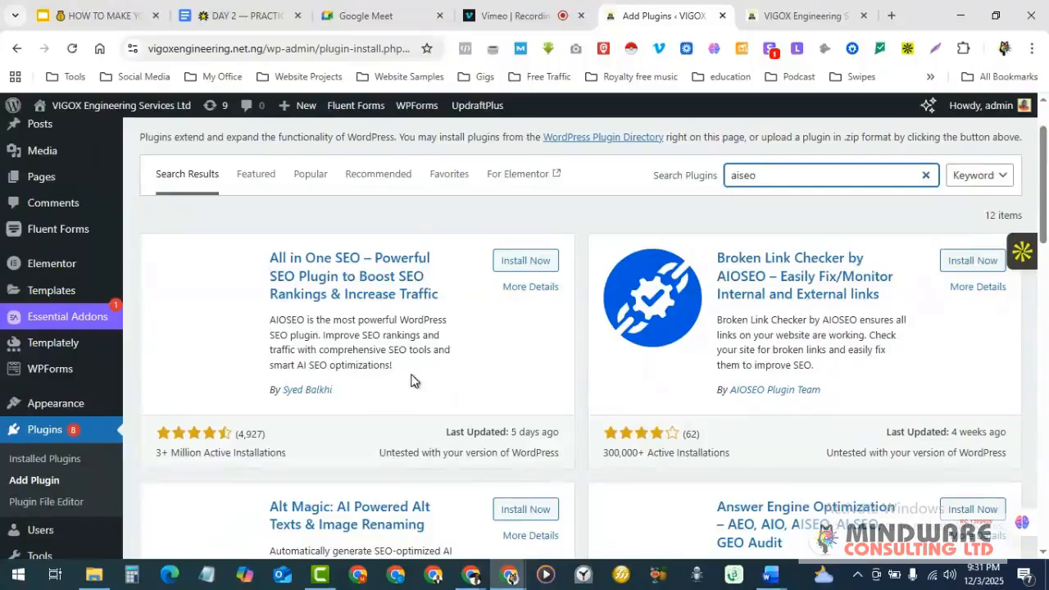
pyautogui.scroll(-1, 425, 355)
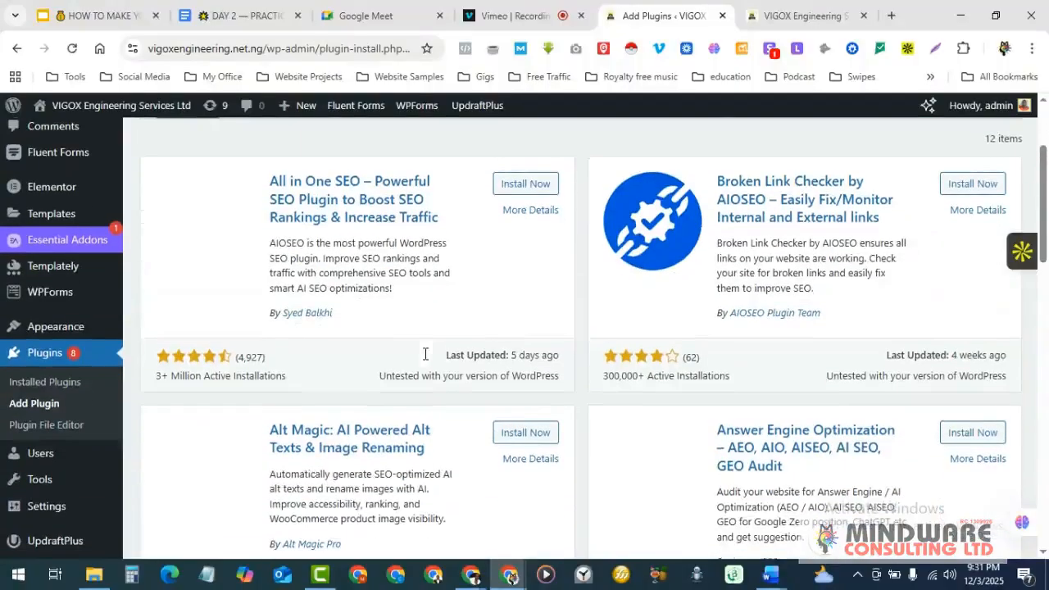
pyautogui.scroll(1, 426, 360)
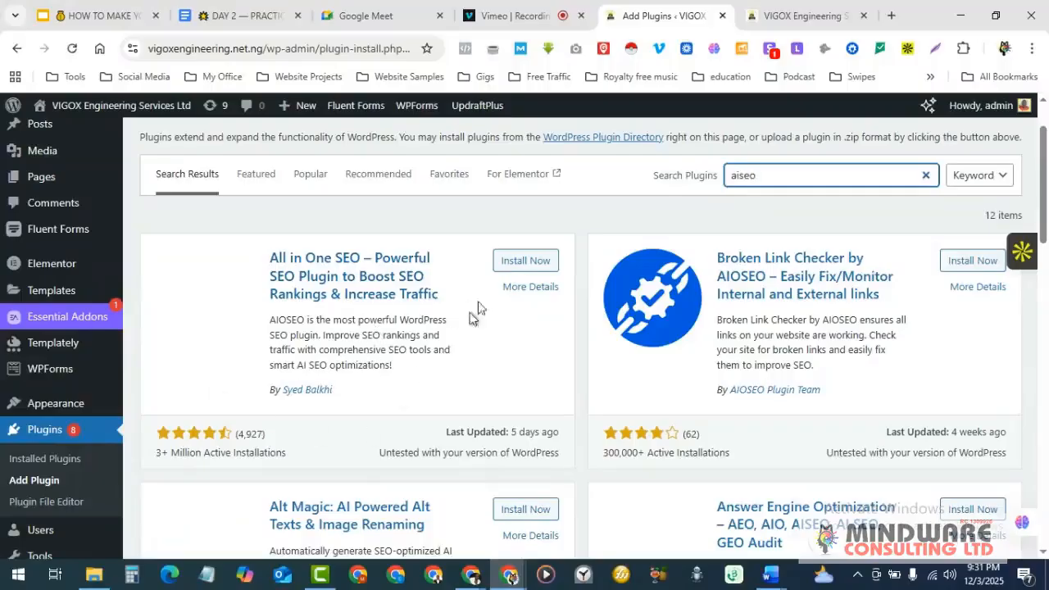
# - Install the All in One SEO plugin and activate it once installation finishes
pyautogui.click(514, 261)
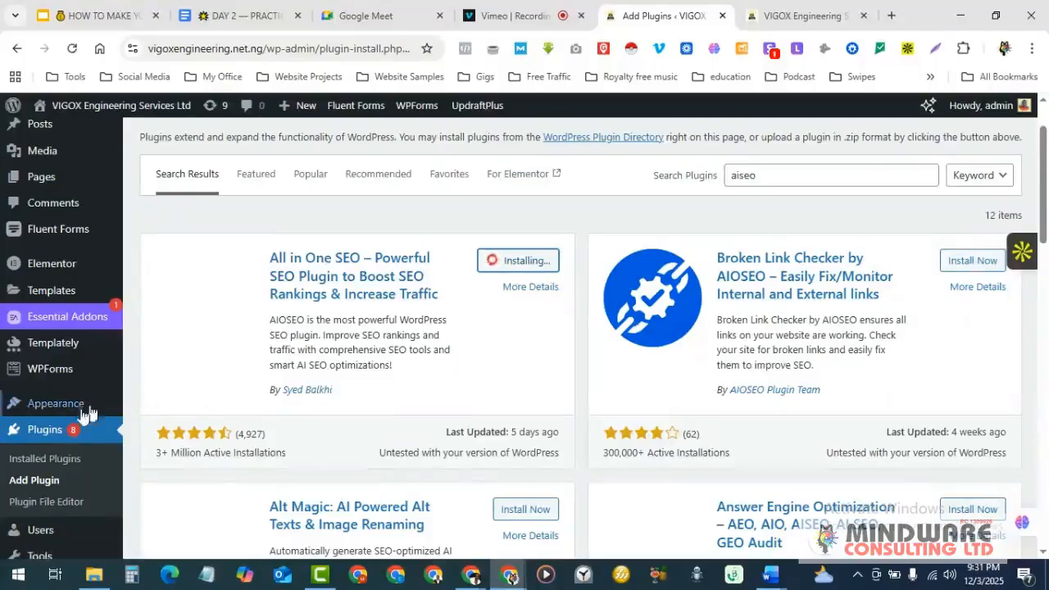
pyautogui.scroll(-2, 58, 422)
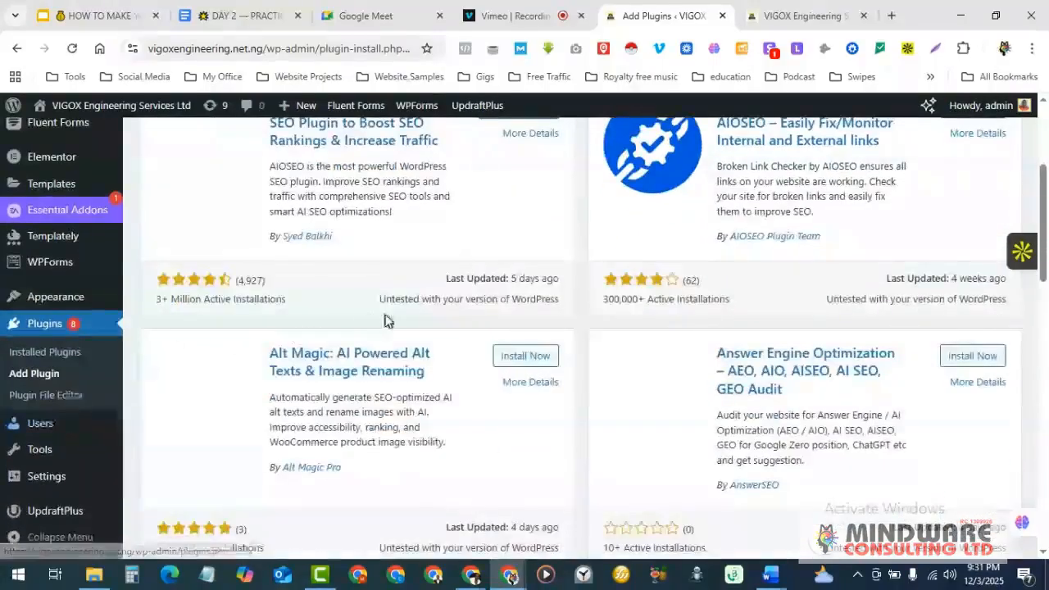
pyautogui.scroll(2, 376, 319)
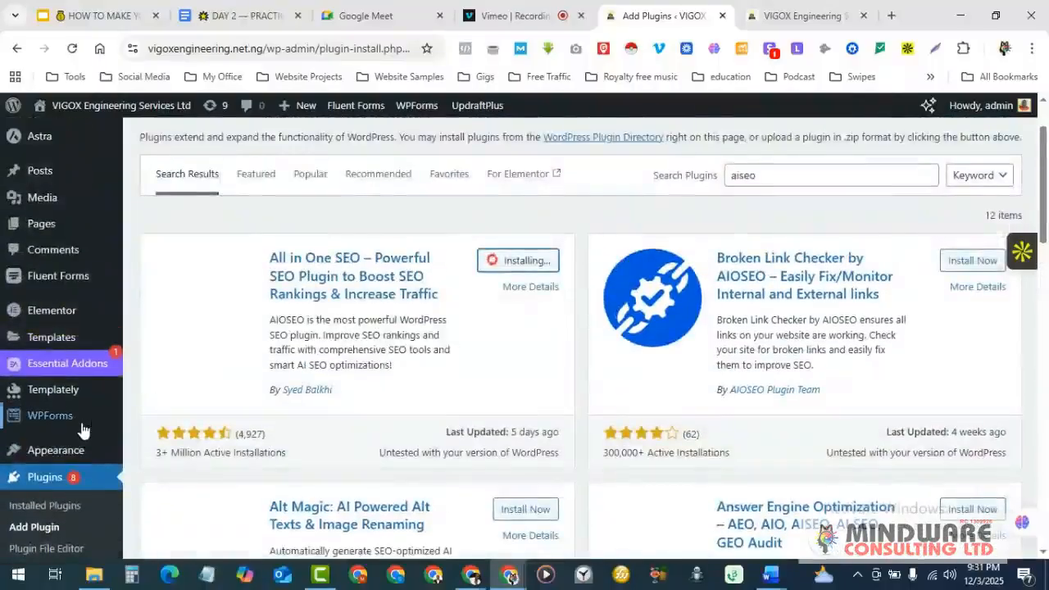
pyautogui.scroll(-1, 74, 422)
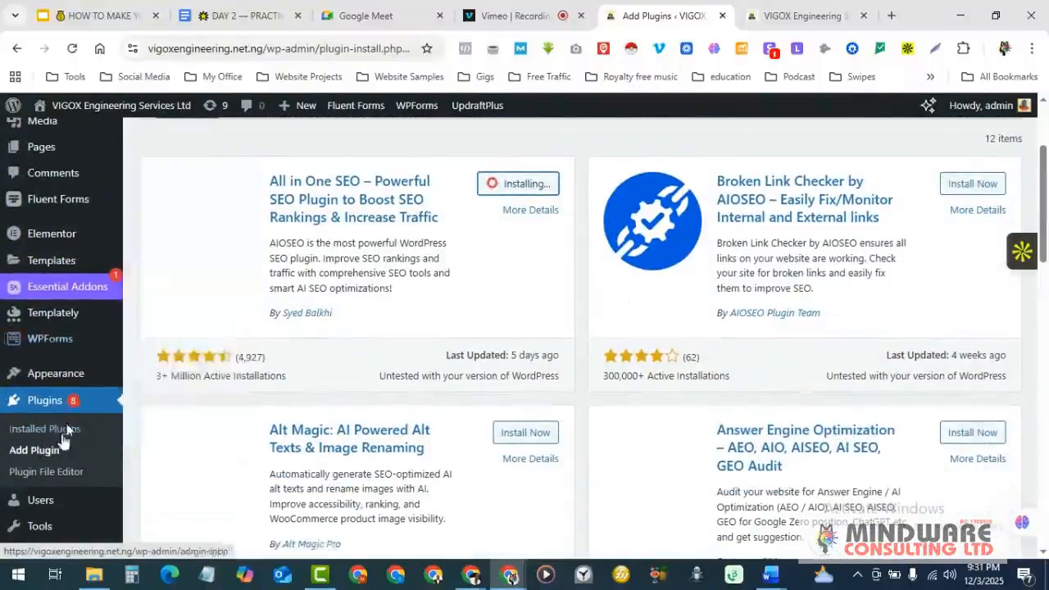
pyautogui.scroll(-1, 74, 455)
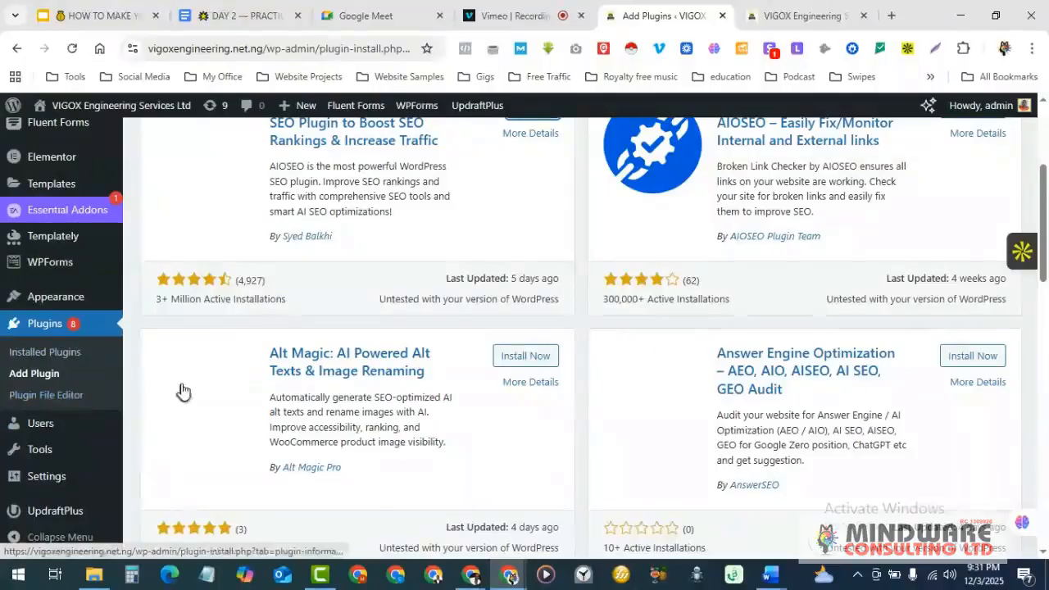
pyautogui.scroll(2, 178, 392)
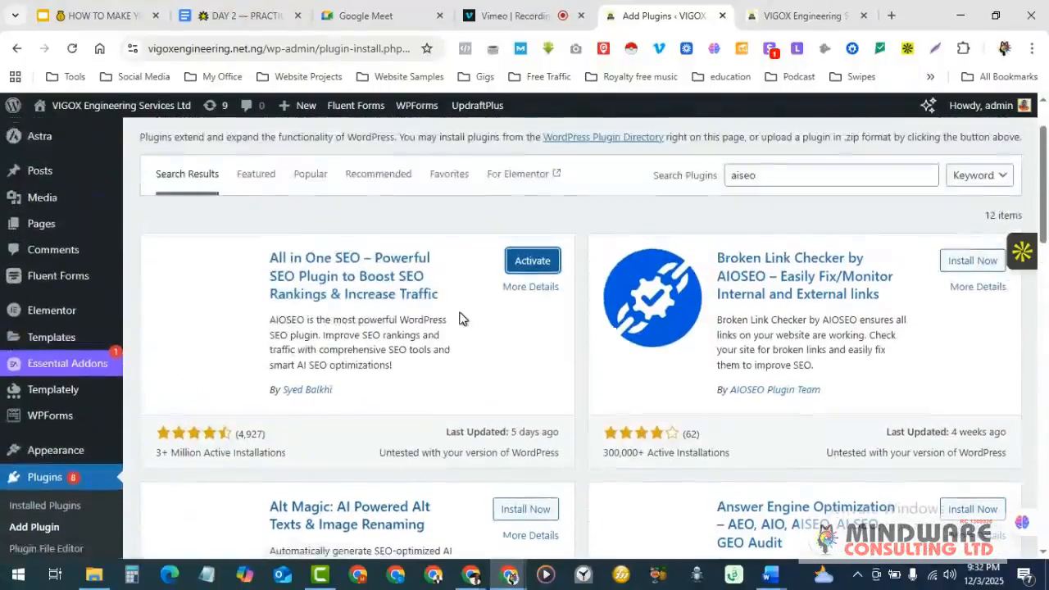
pyautogui.click(532, 261)
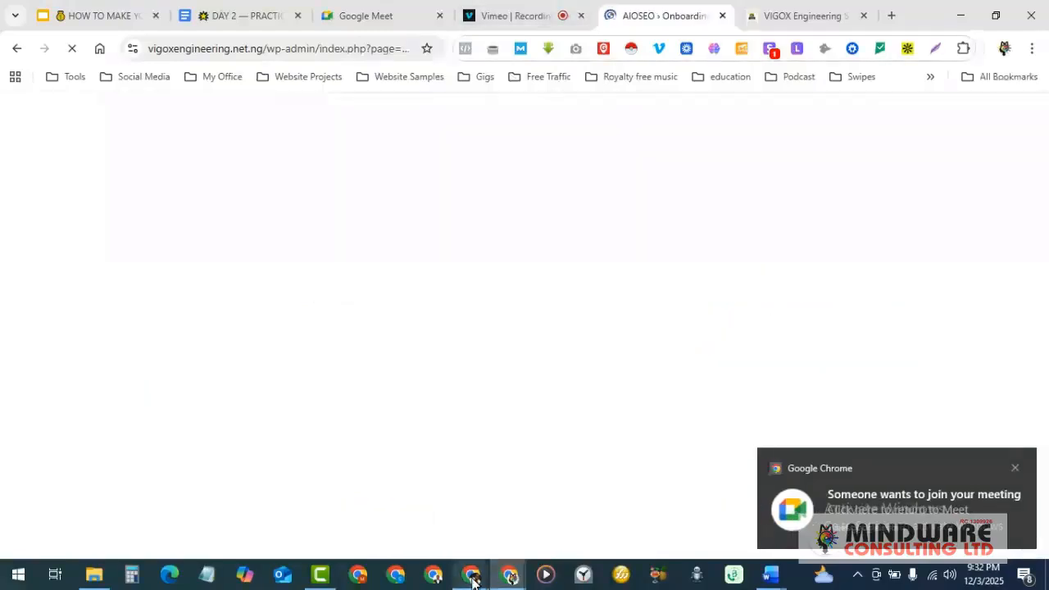
# - Admit the waiting guest into the Google Meet call, then return to the AIOSEO setup window
pyautogui.click(473, 576)
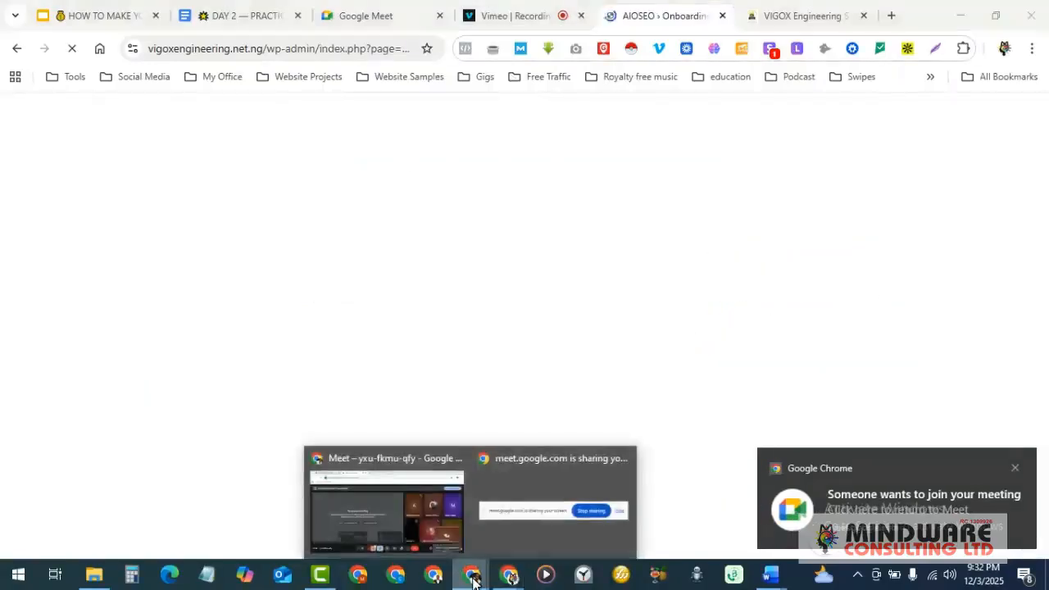
pyautogui.click(414, 506)
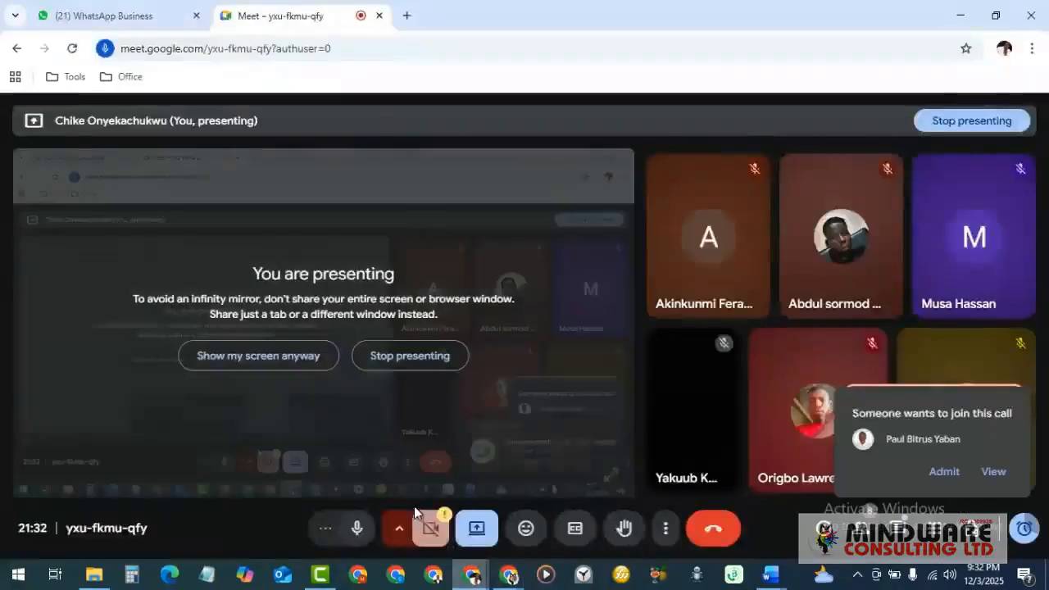
pyautogui.click(943, 472)
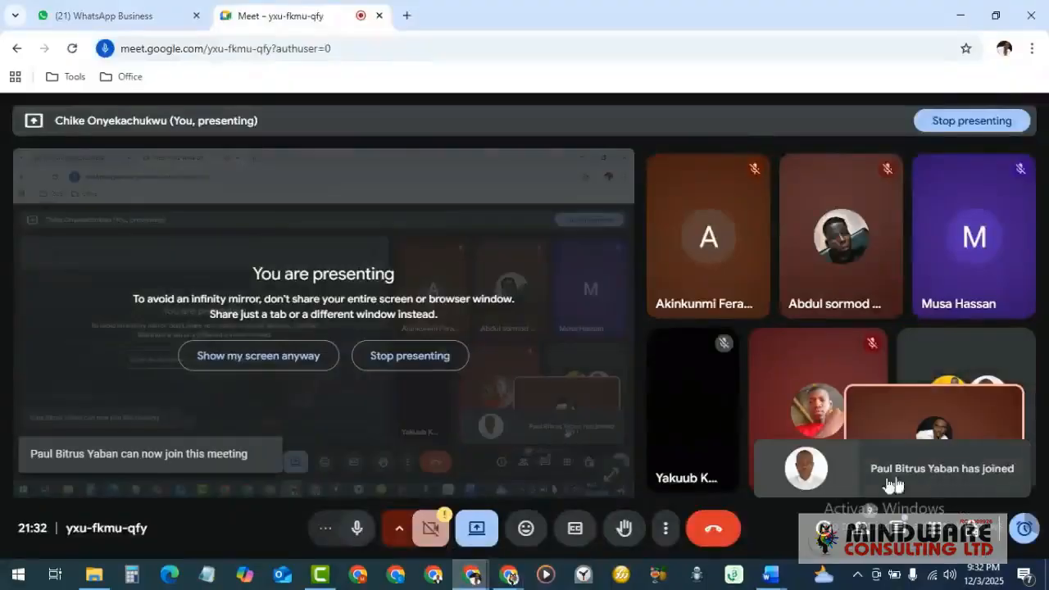
pyautogui.moveTo(511, 582)
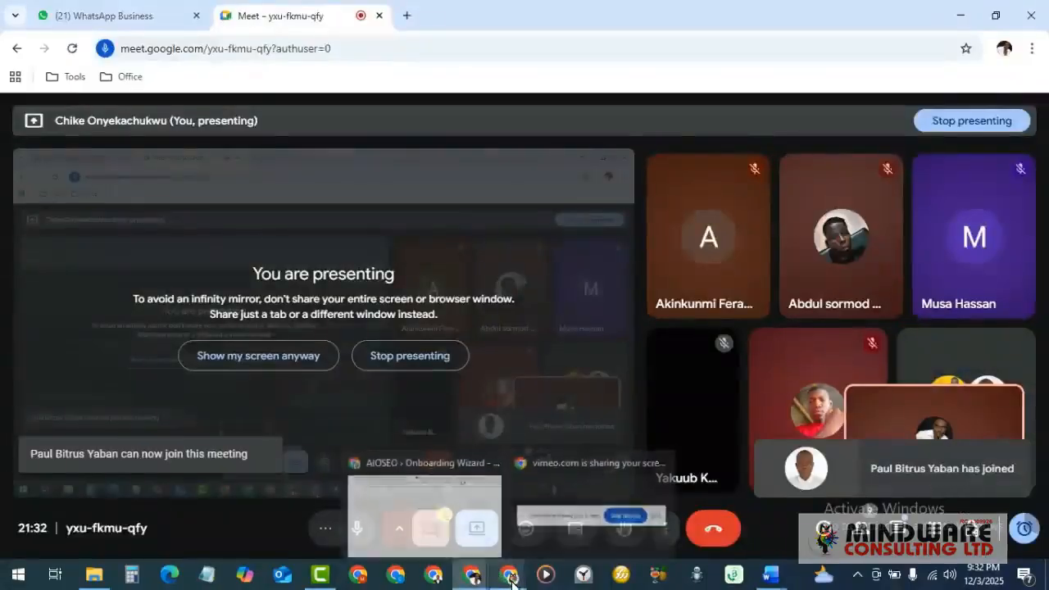
pyautogui.click(472, 520)
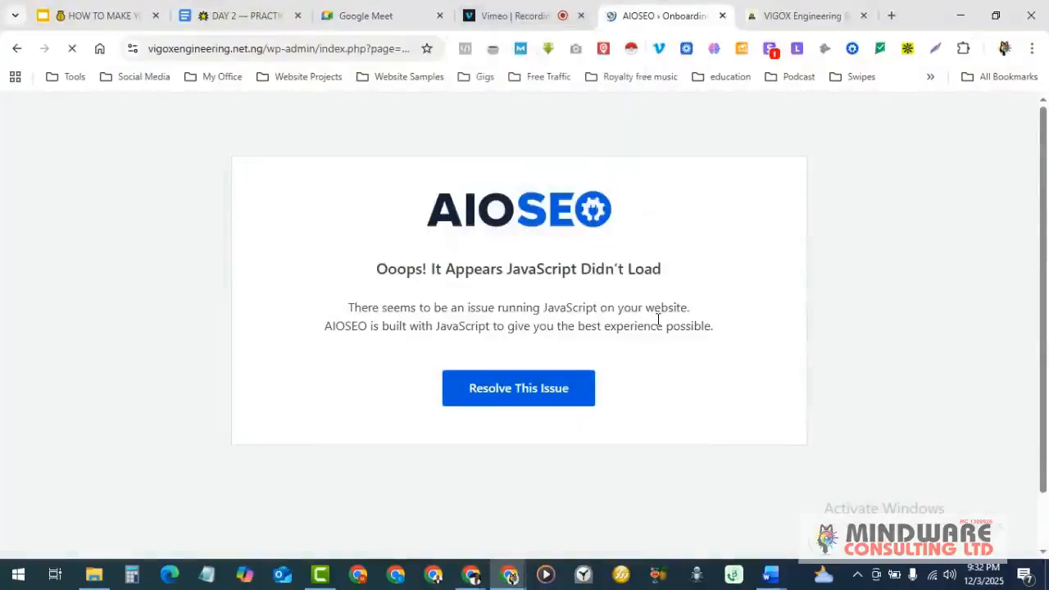
# - Leave the AIOSEO wizard for the dashboard, confirm /%postname%/ permalinks, then switch to the DAY 2 document
pyautogui.scroll(-1, 658, 320)
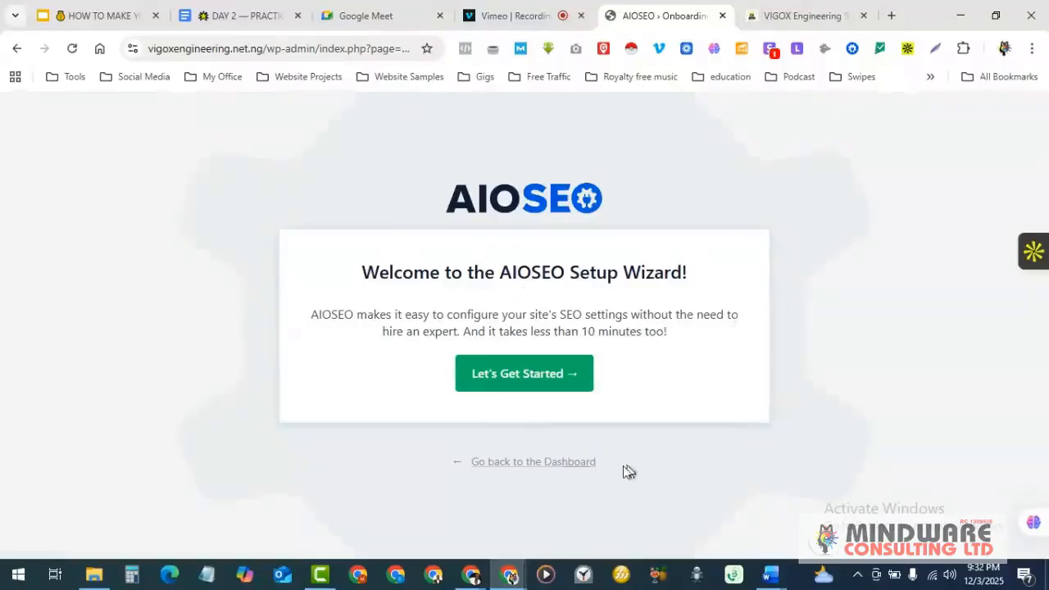
pyautogui.click(537, 461)
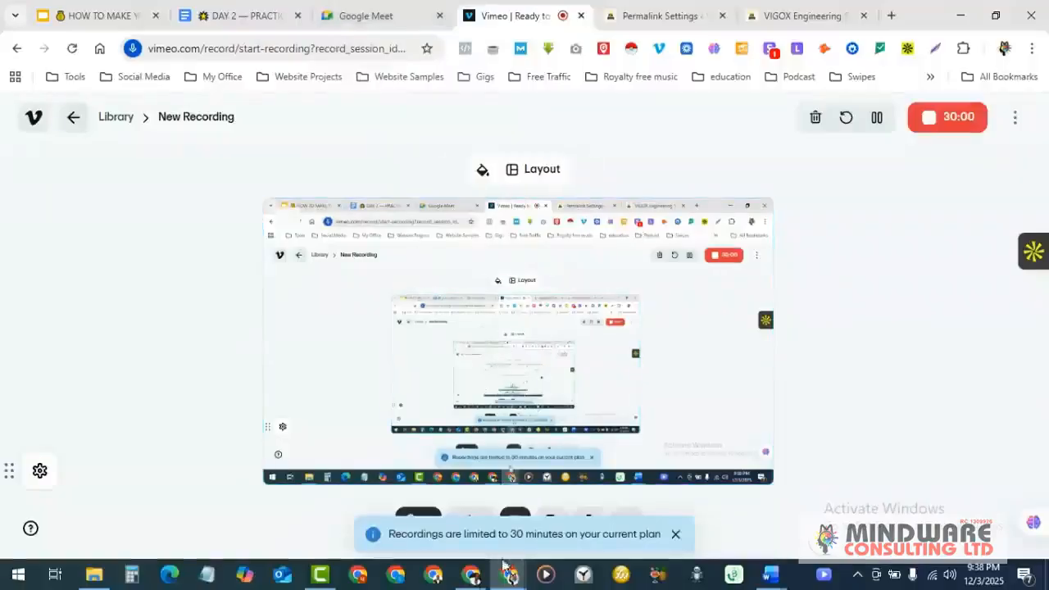
pyautogui.click(656, 15)
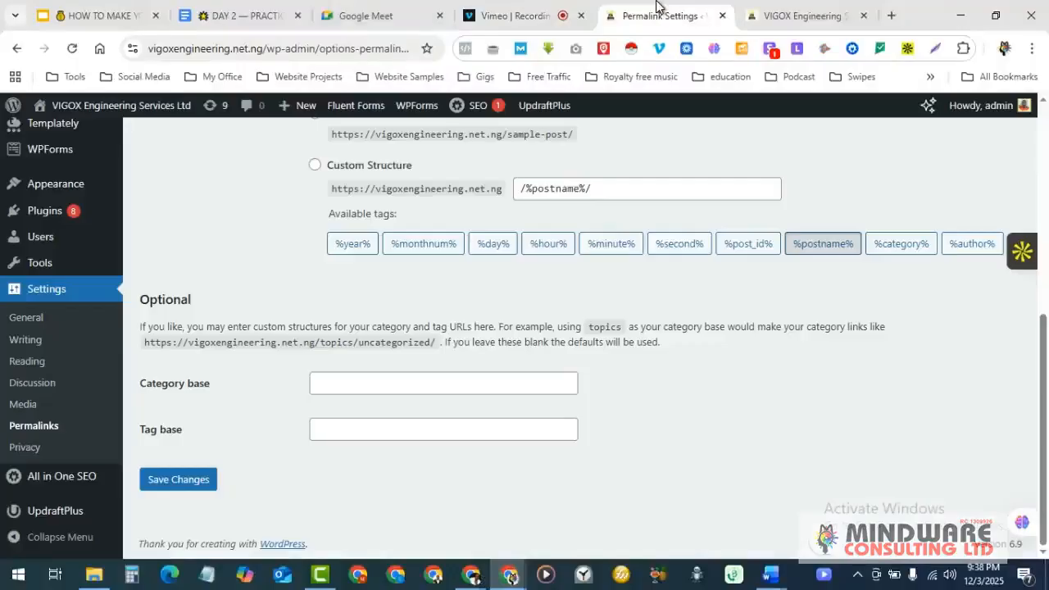
pyautogui.click(238, 15)
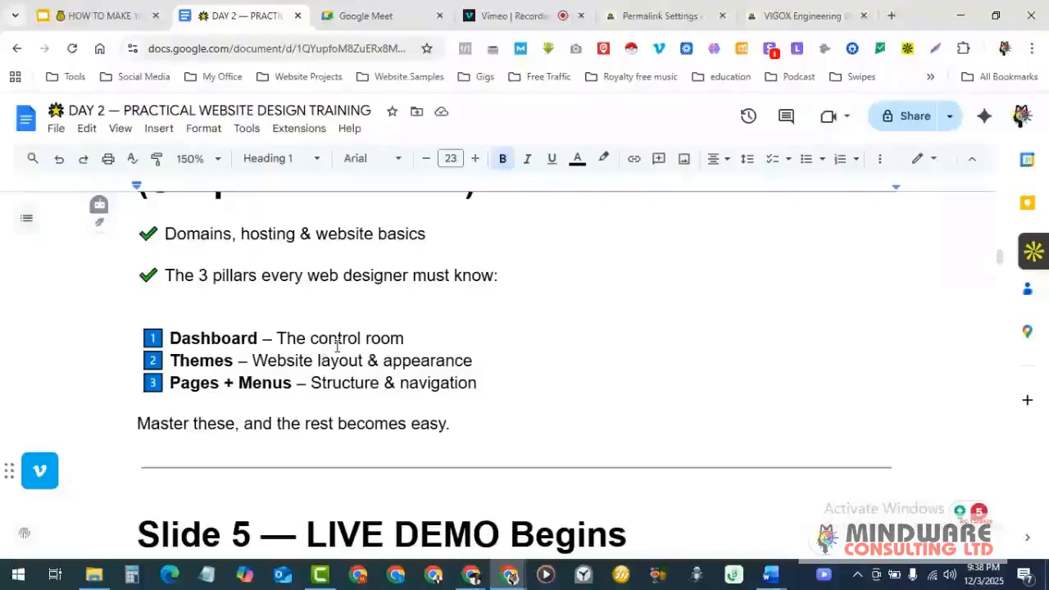
pyautogui.scroll(-1, 315, 358)
pyautogui.scroll(-3, 315, 356)
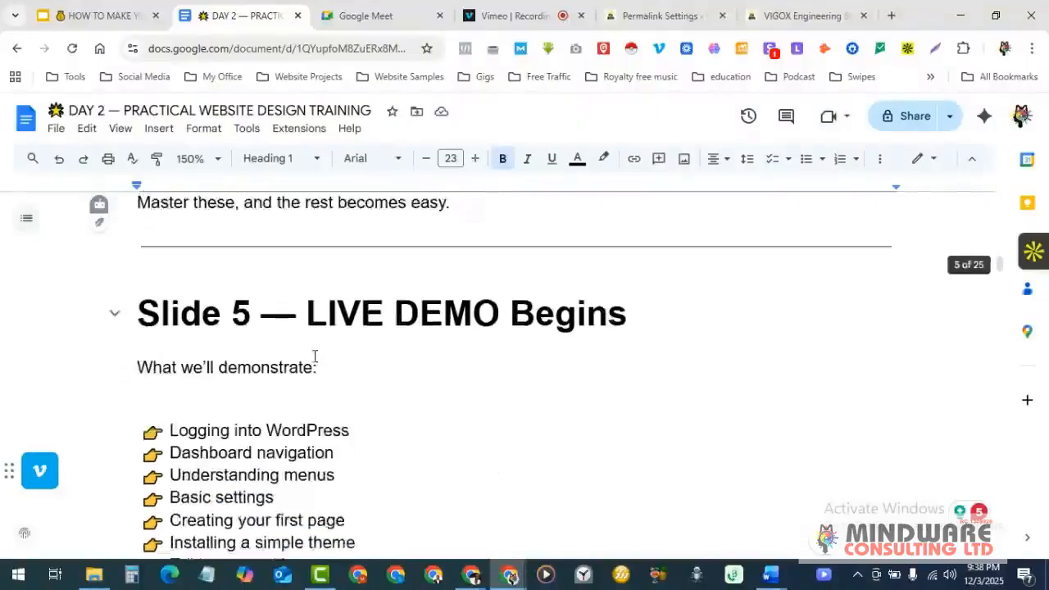
pyautogui.scroll(-1, 315, 358)
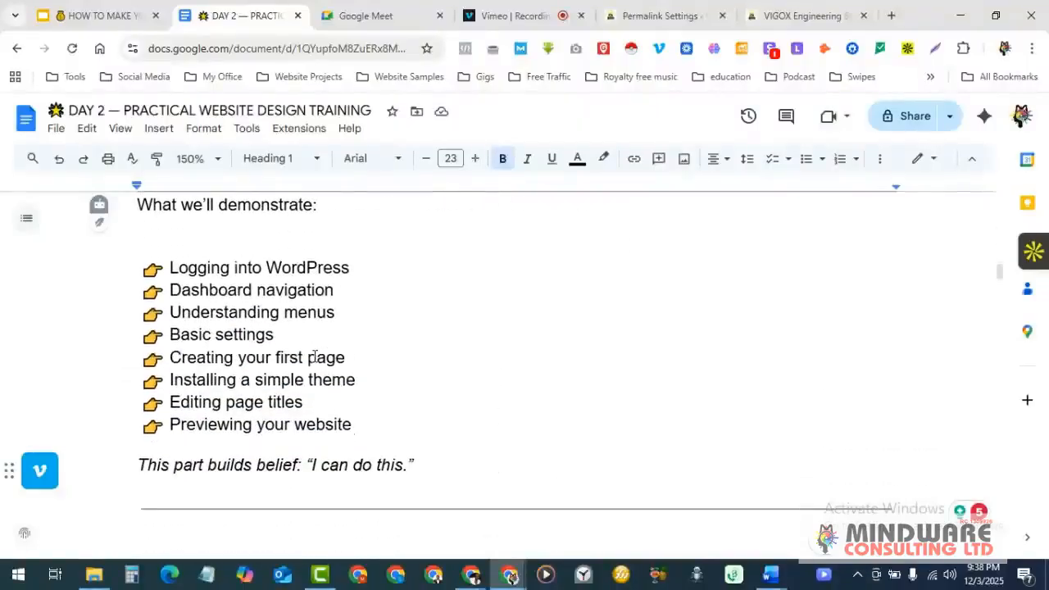
pyautogui.scroll(1, 314, 358)
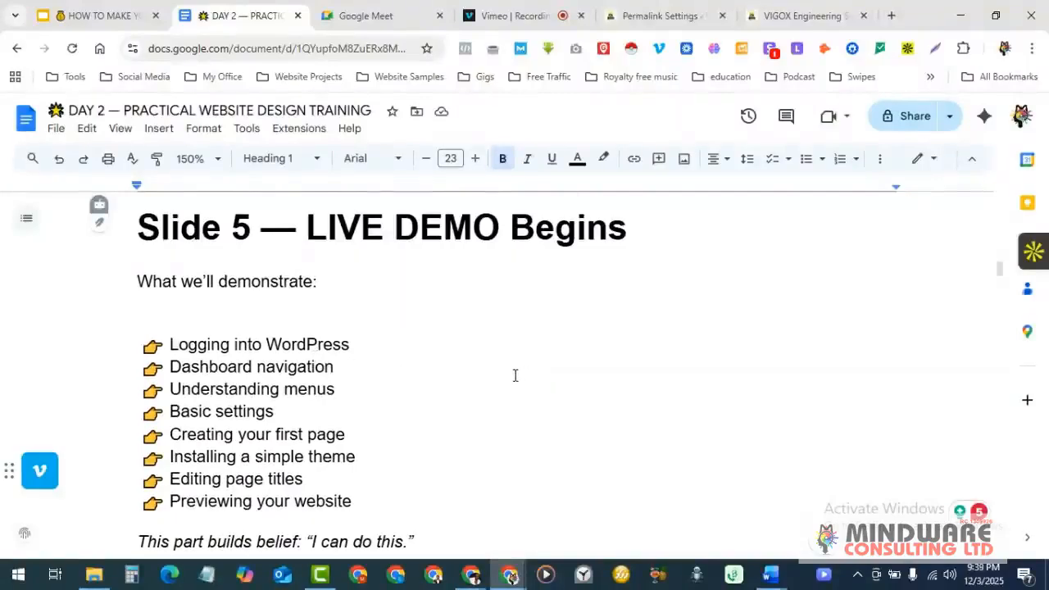
pyautogui.scroll(-1, 481, 372)
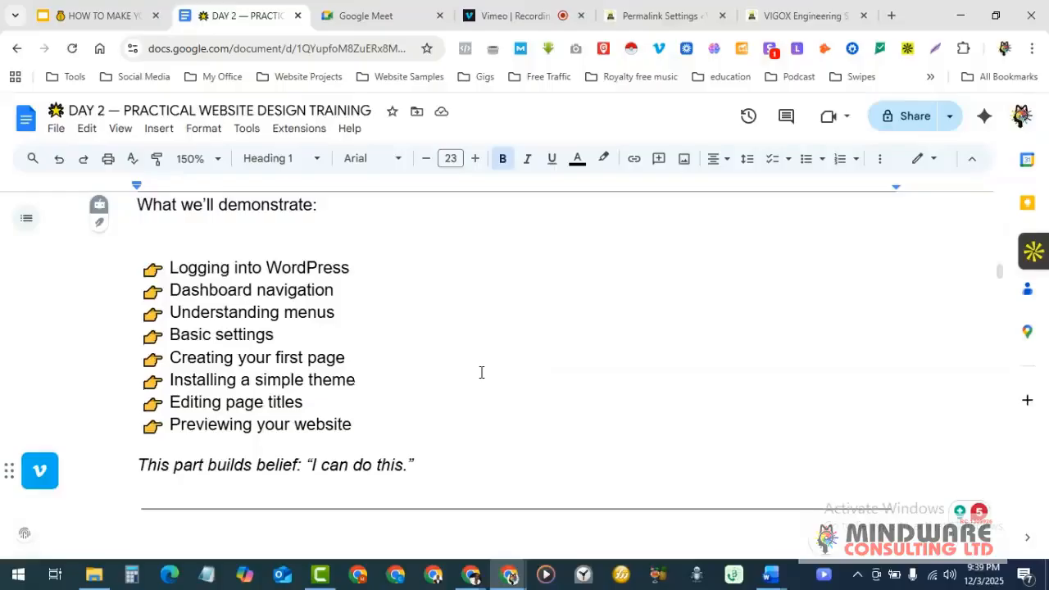
pyautogui.scroll(1, 481, 372)
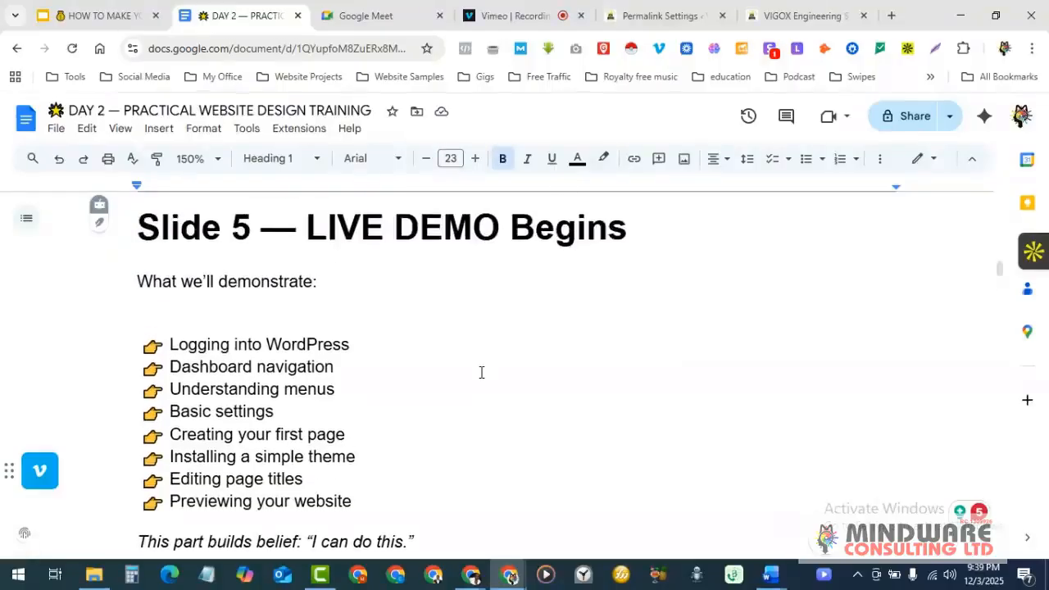
pyautogui.scroll(-1, 482, 372)
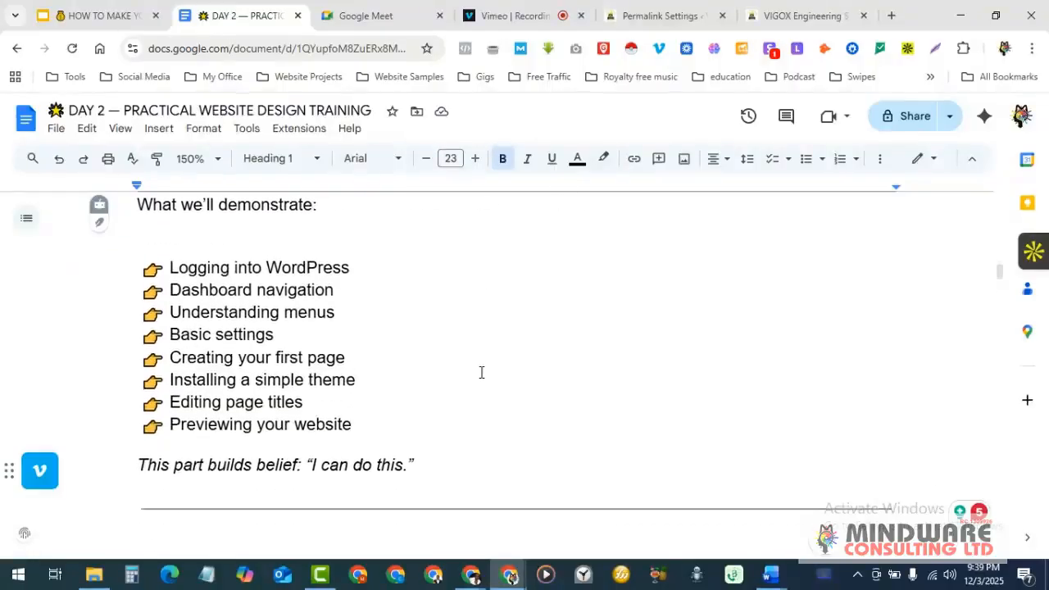
pyautogui.scroll(-3, 481, 372)
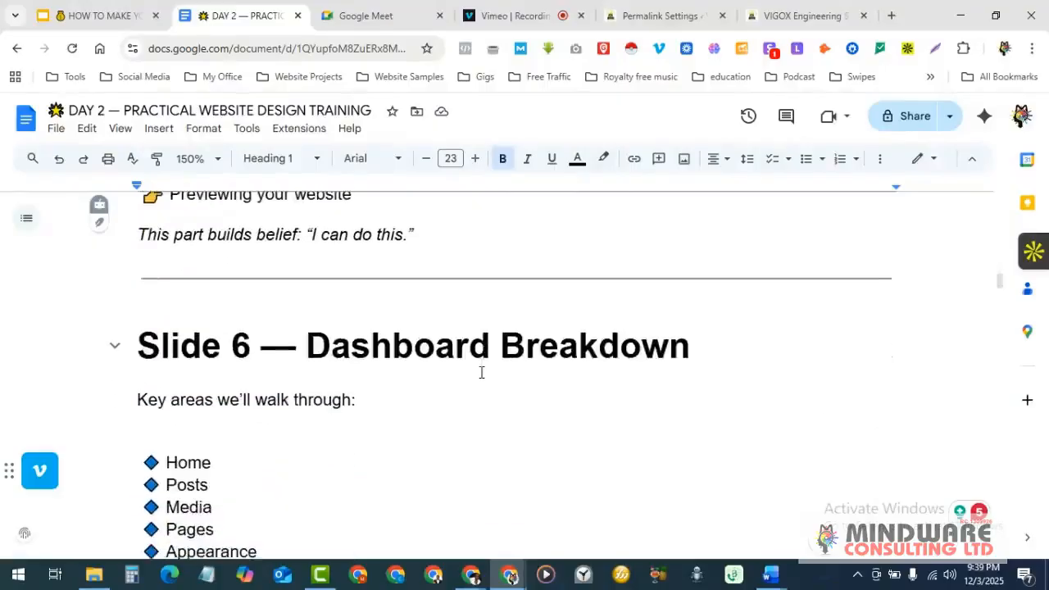
pyautogui.scroll(2, 481, 372)
pyautogui.scroll(2, 482, 372)
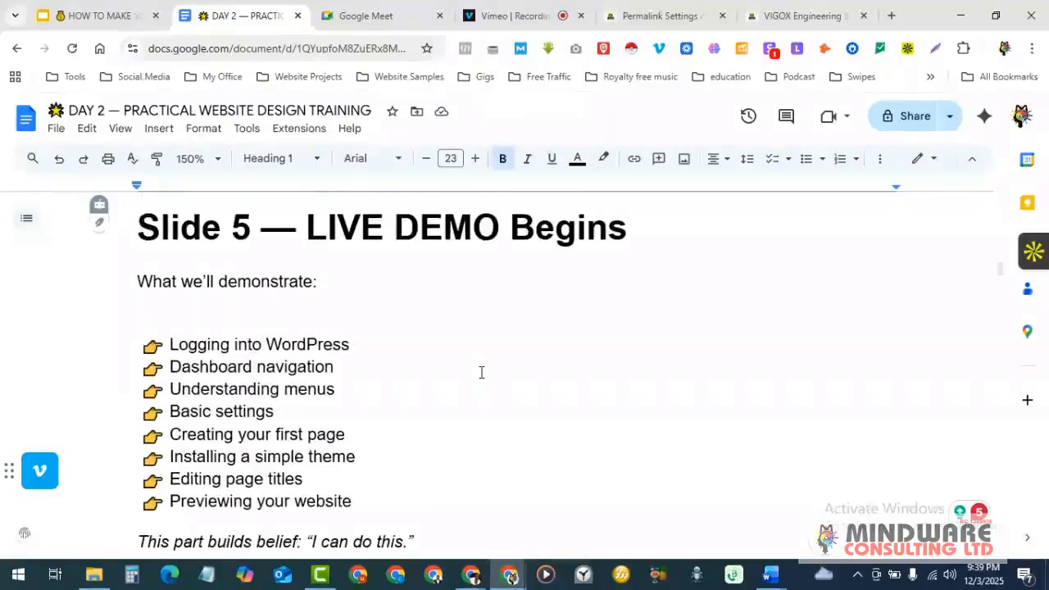
pyautogui.scroll(-1, 481, 373)
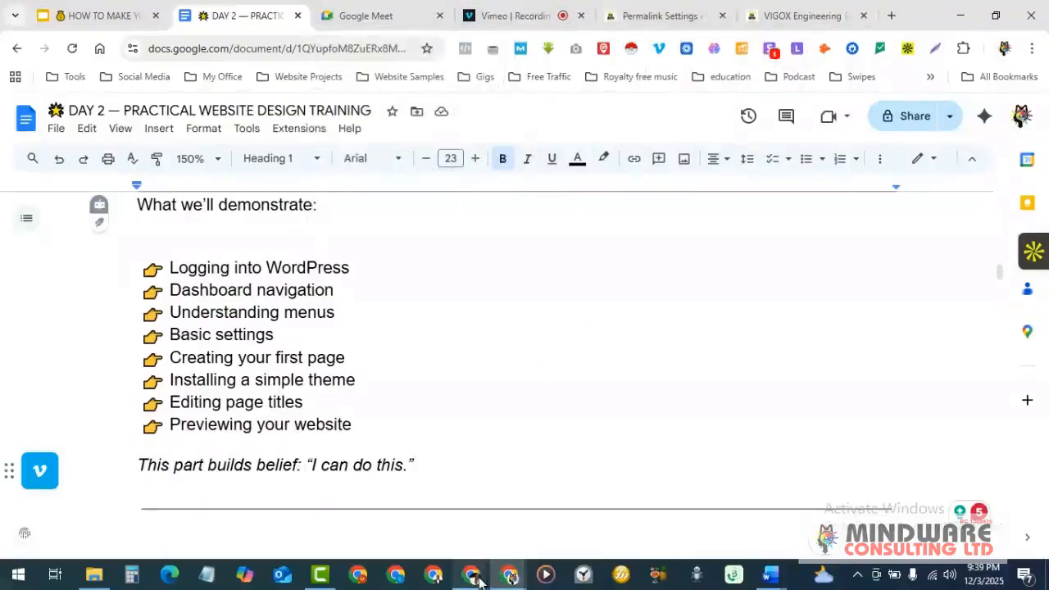
pyautogui.moveTo(472, 576)
pyautogui.click(419, 505)
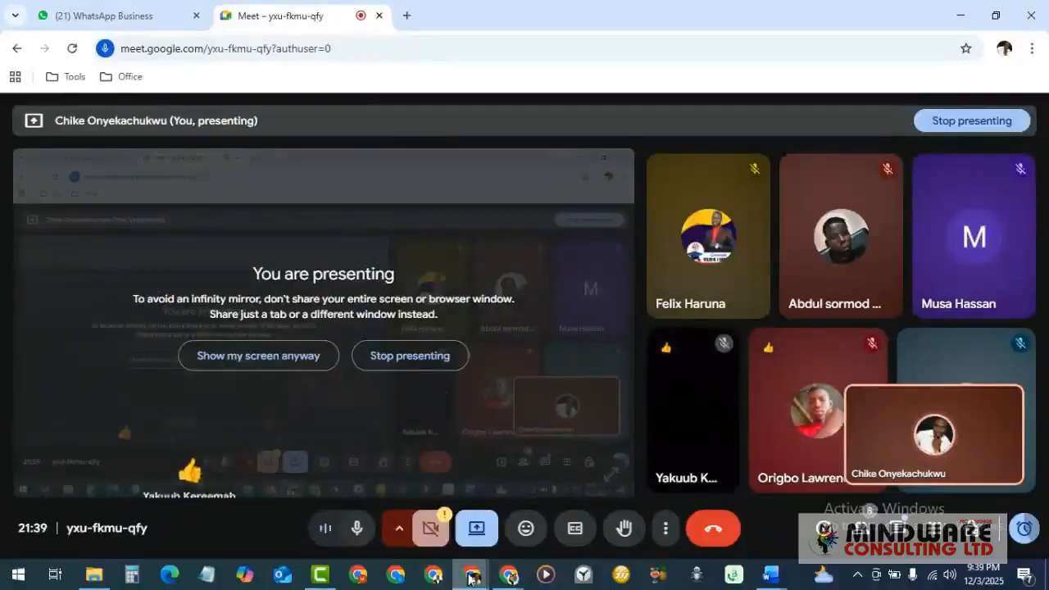
pyautogui.moveTo(476, 578)
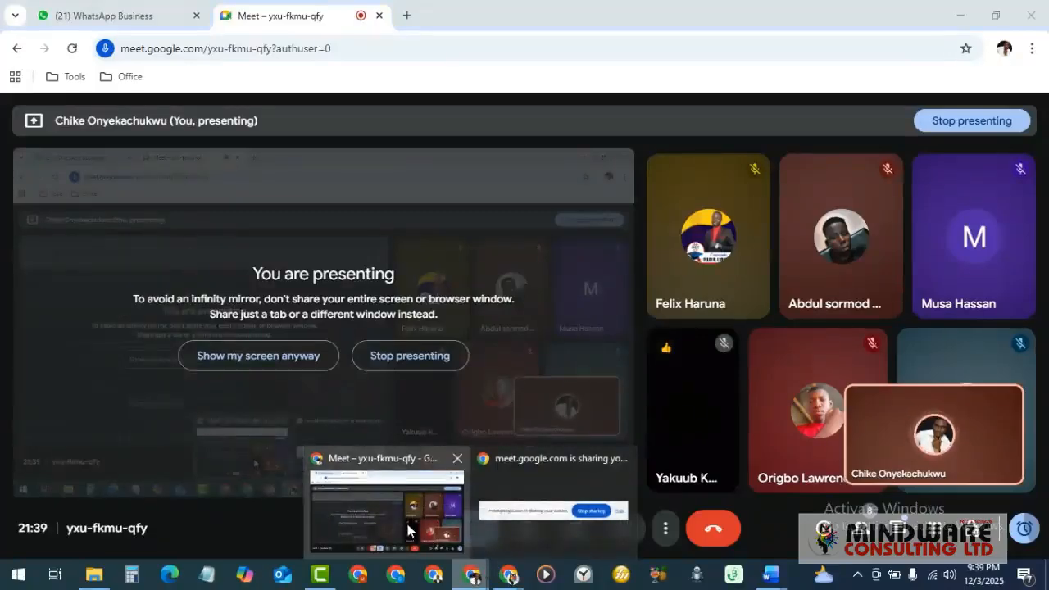
pyautogui.moveTo(513, 580)
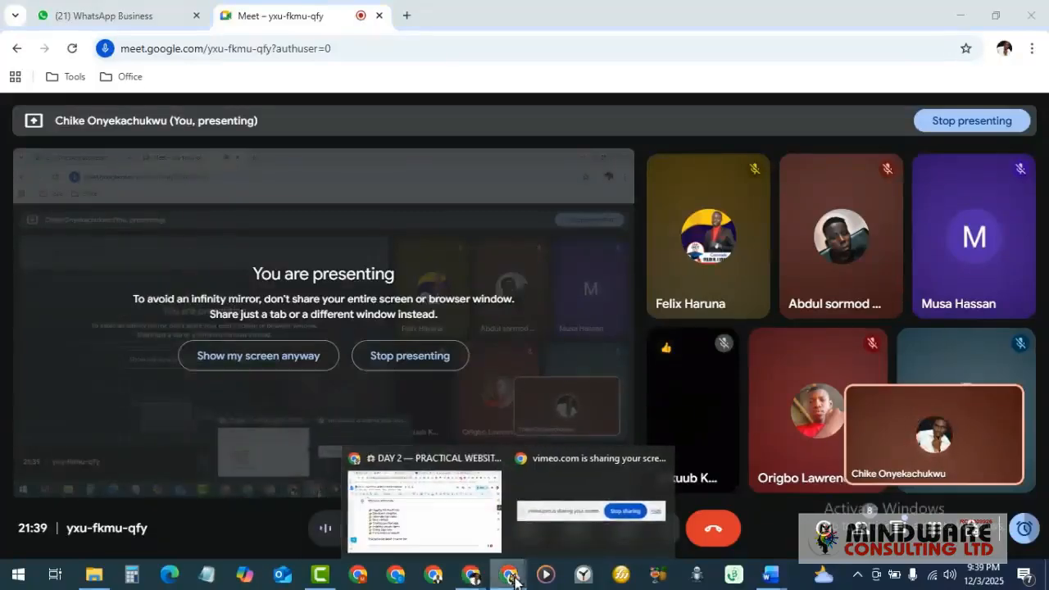
pyautogui.click(442, 508)
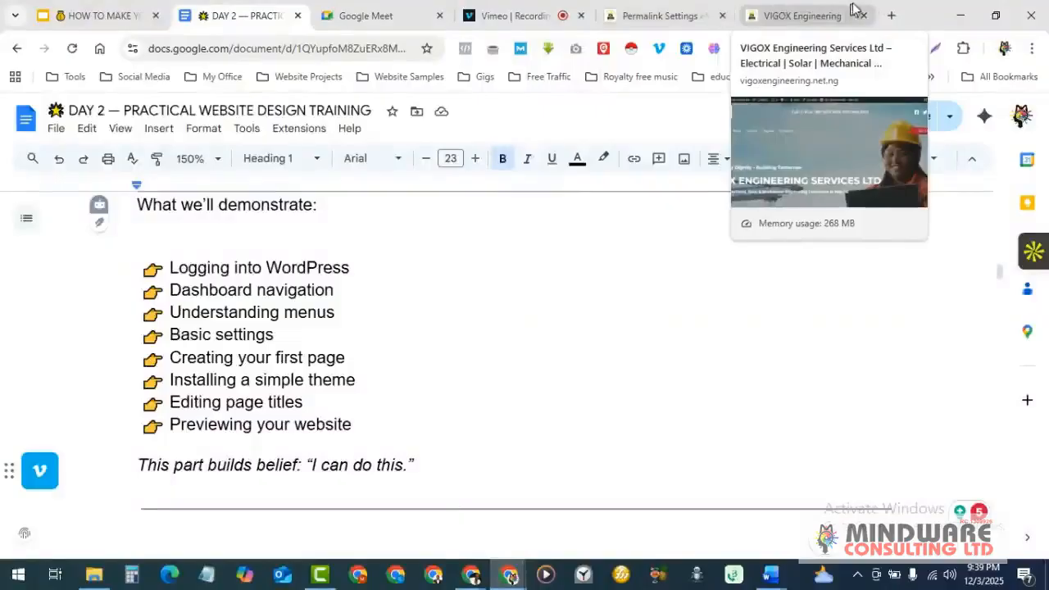
# - Review the DAY 2 training notes through Slide 8, then move to a blank new Chrome tab
pyautogui.click(893, 18)
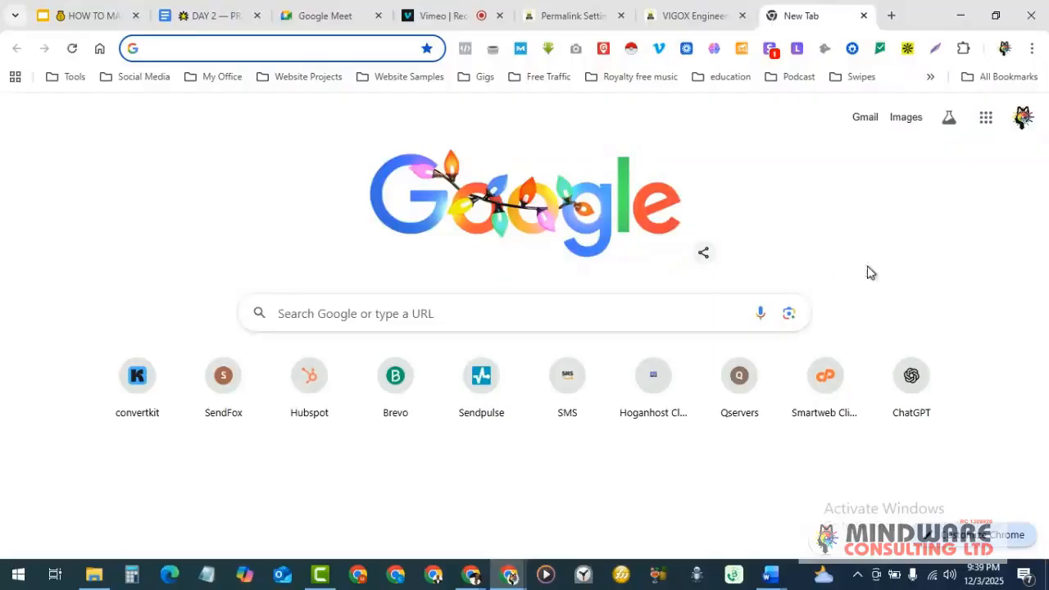
pyautogui.click(214, 9)
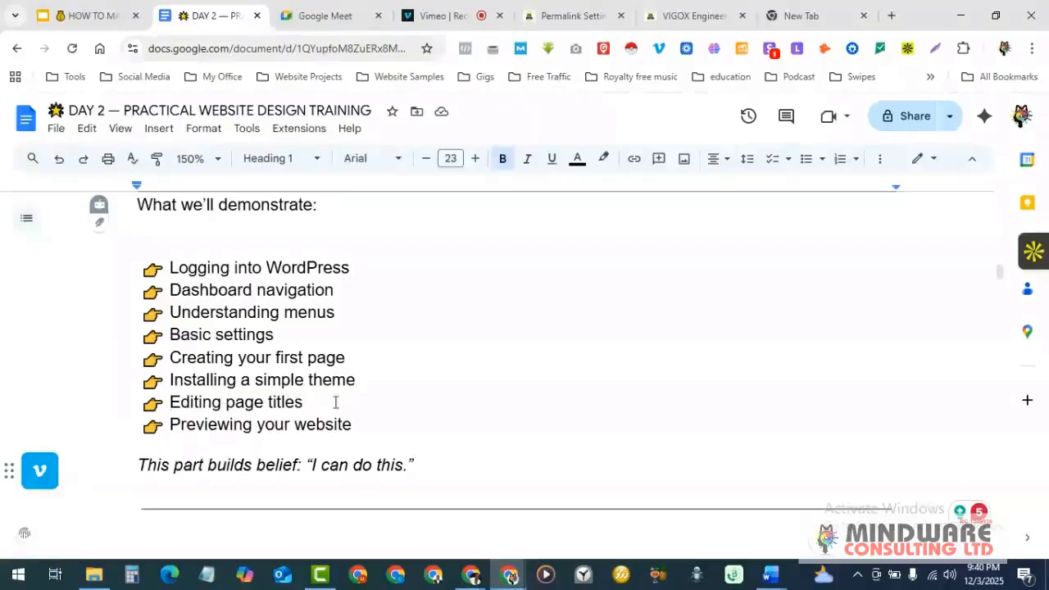
pyautogui.scroll(-1, 328, 416)
pyautogui.scroll(1, 328, 415)
pyautogui.scroll(-3, 328, 415)
pyautogui.scroll(-2, 329, 416)
pyautogui.scroll(1, 329, 416)
pyautogui.scroll(-4, 329, 416)
pyautogui.scroll(-1, 328, 416)
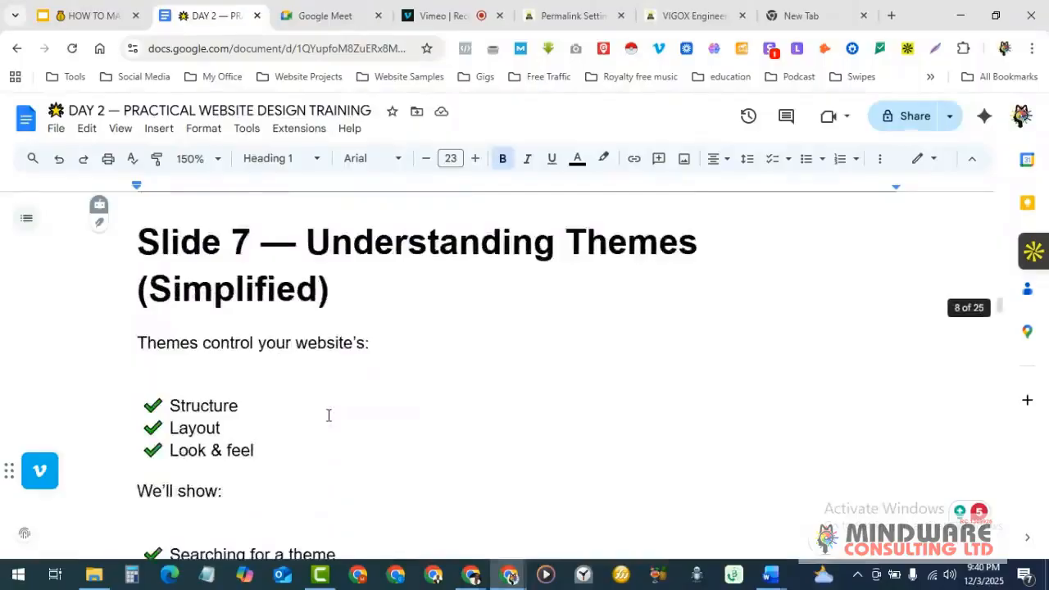
pyautogui.scroll(-5, 329, 416)
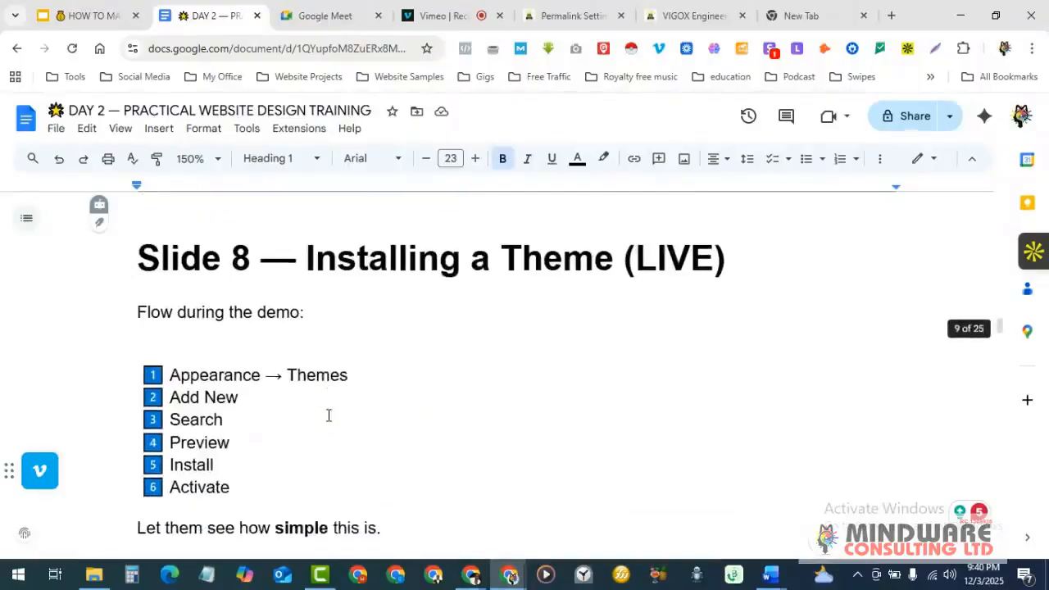
pyautogui.scroll(10, 328, 415)
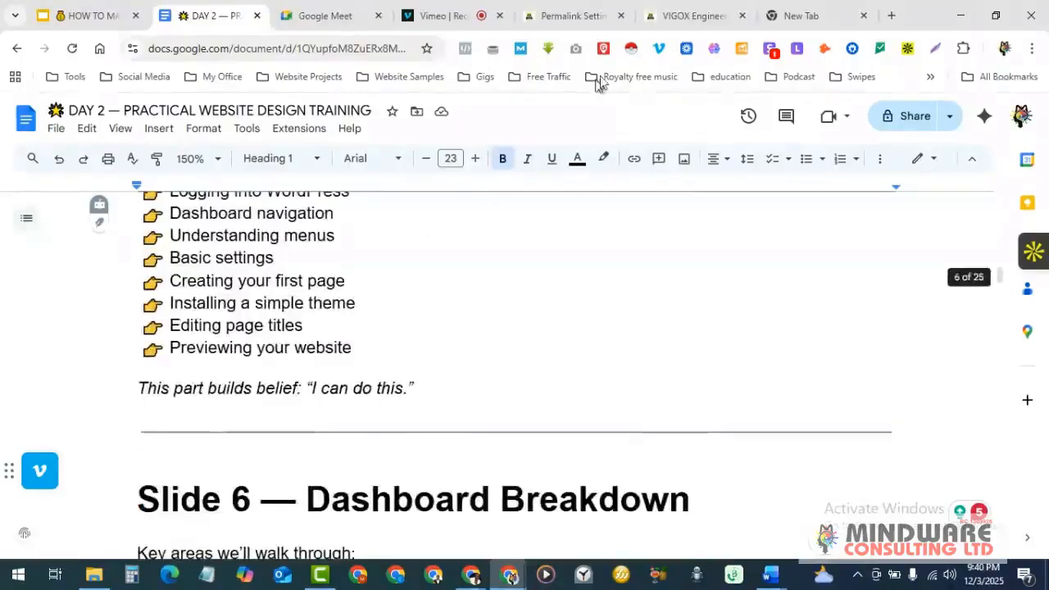
pyautogui.click(801, 12)
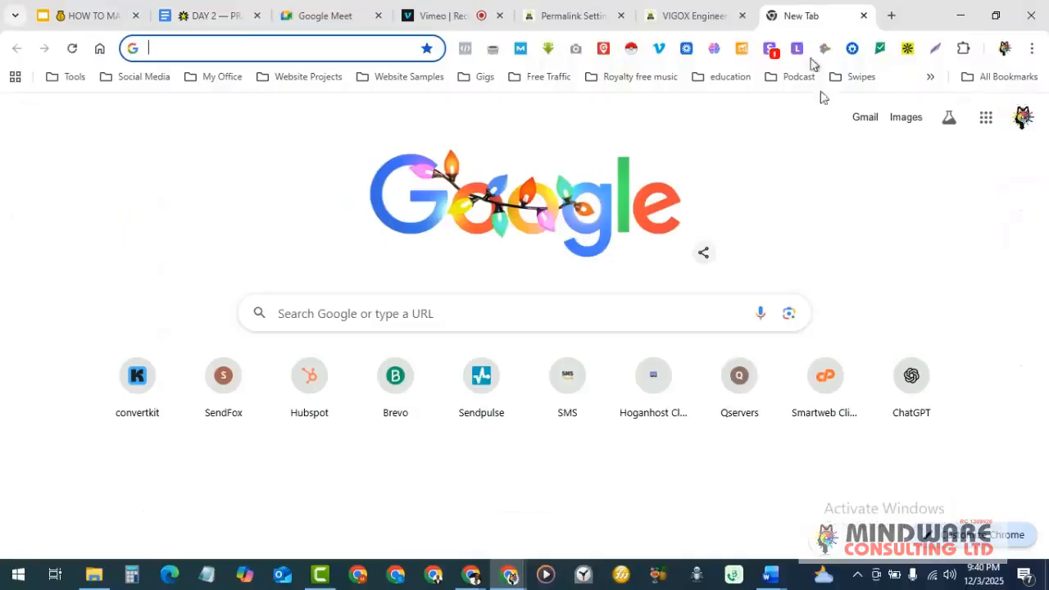
# - Open the Smartweb client area and view the mindwareconsult.com.ng Standard Package details and disk usage
pyautogui.click(824, 376)
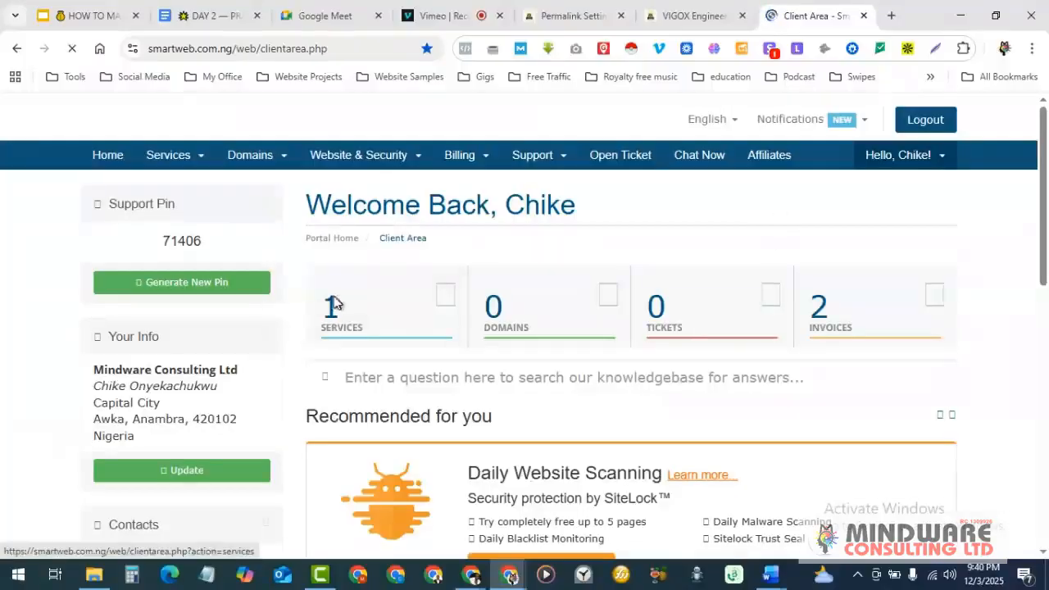
pyautogui.scroll(-2, 382, 293)
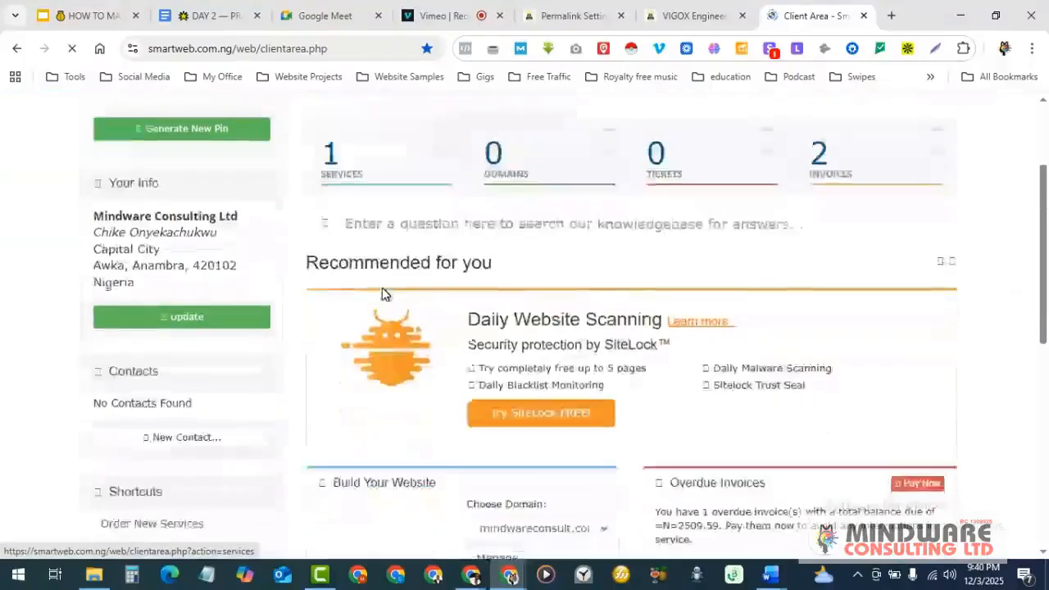
pyautogui.scroll(-2, 382, 293)
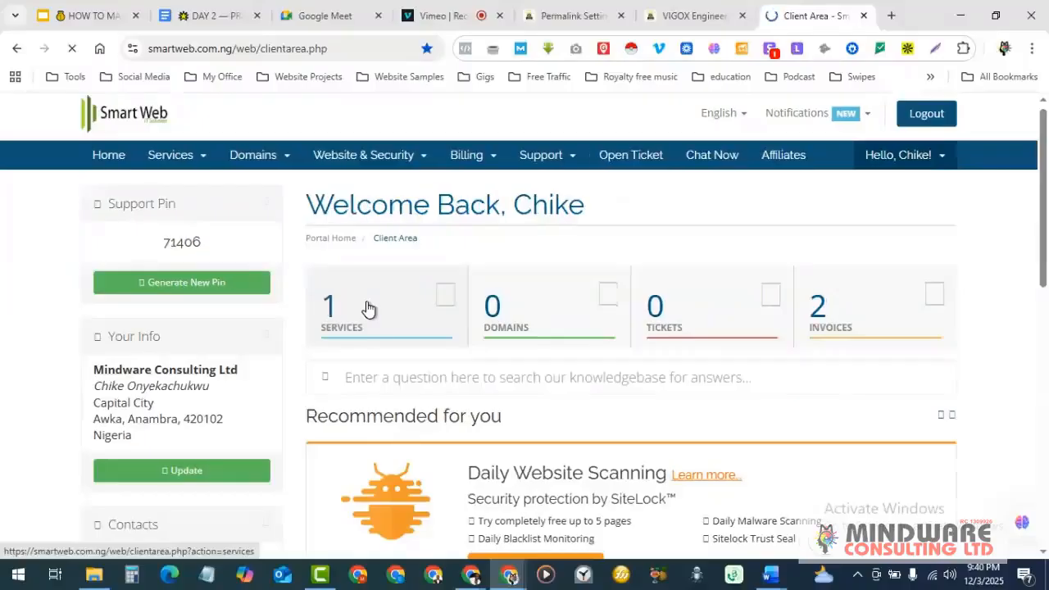
pyautogui.scroll(-2, 368, 307)
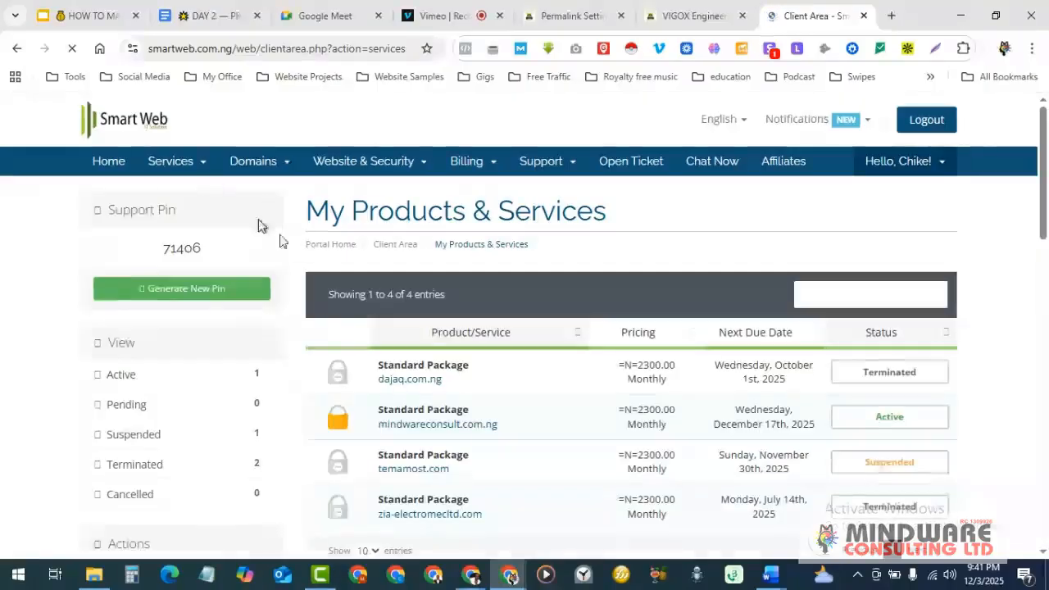
pyautogui.scroll(-1, 485, 394)
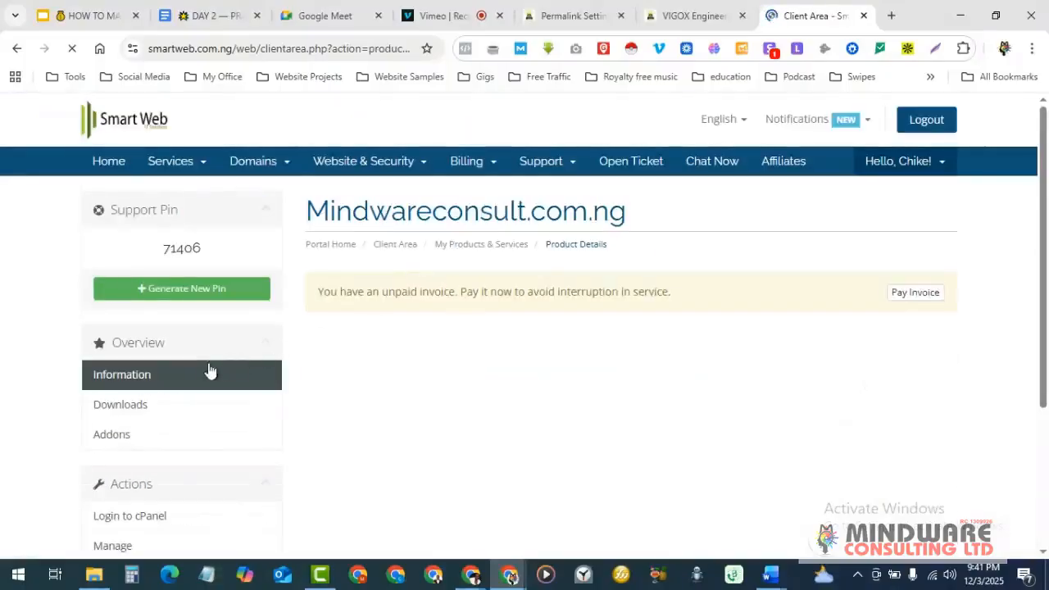
pyautogui.scroll(-2, 212, 375)
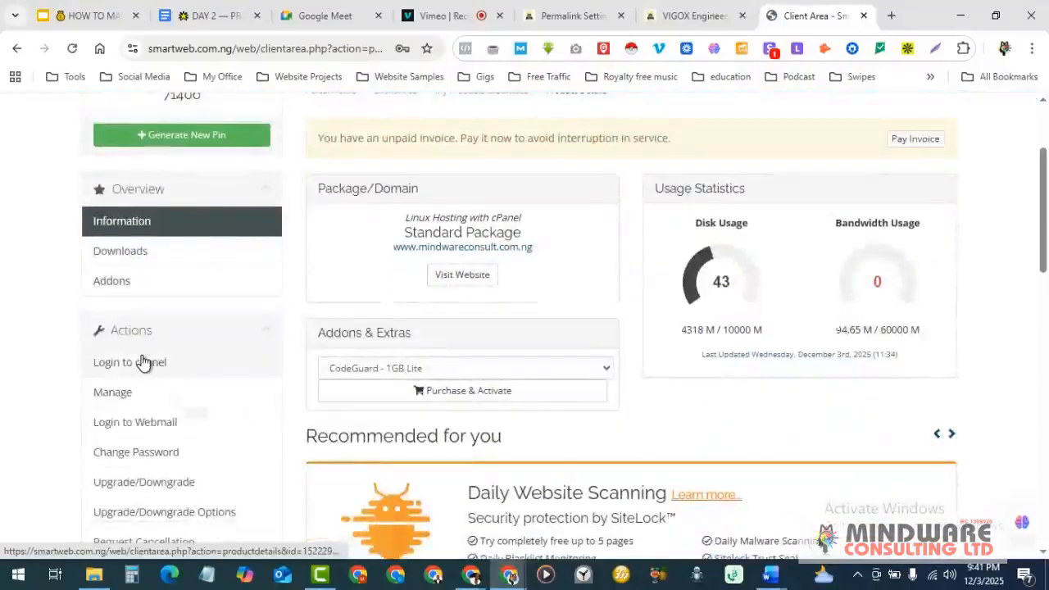
# - Log in to the mindwareconsult.com.ng cPanel from the hosting package's Actions list
pyautogui.click(141, 363)
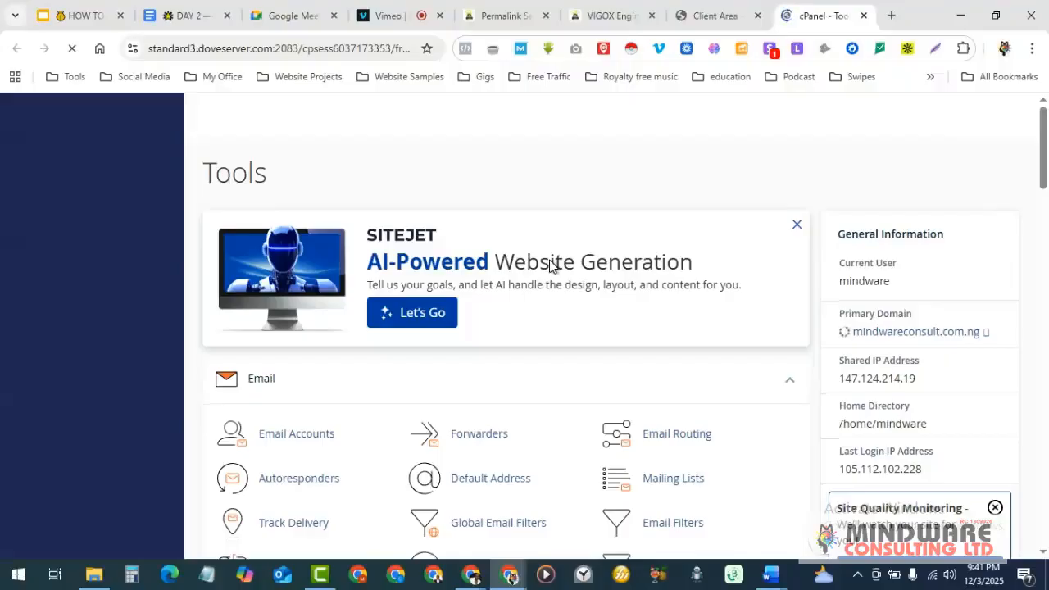
pyautogui.scroll(-3, 365, 207)
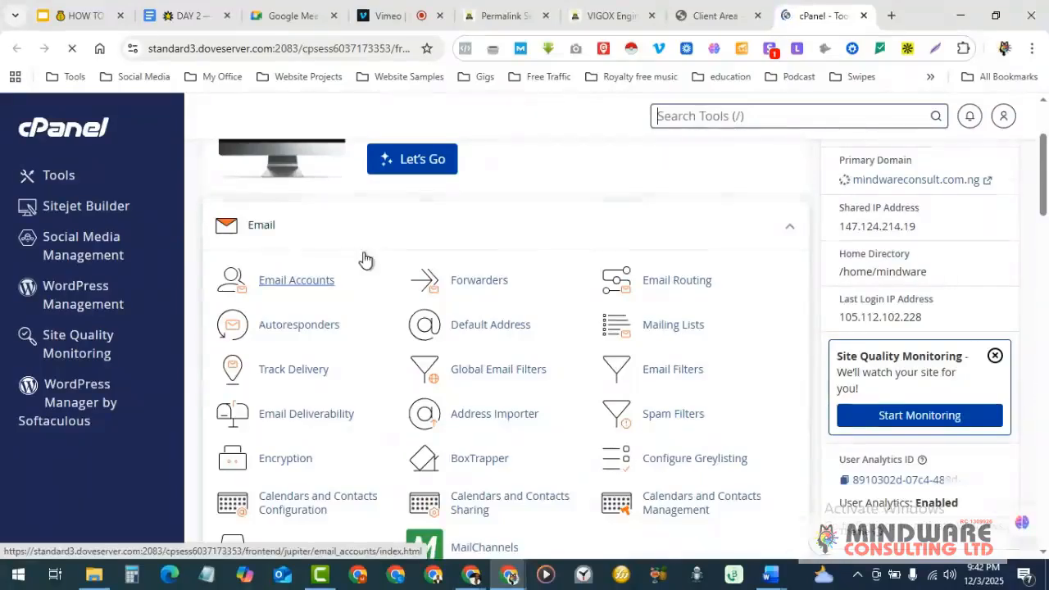
pyautogui.middleClick(366, 259)
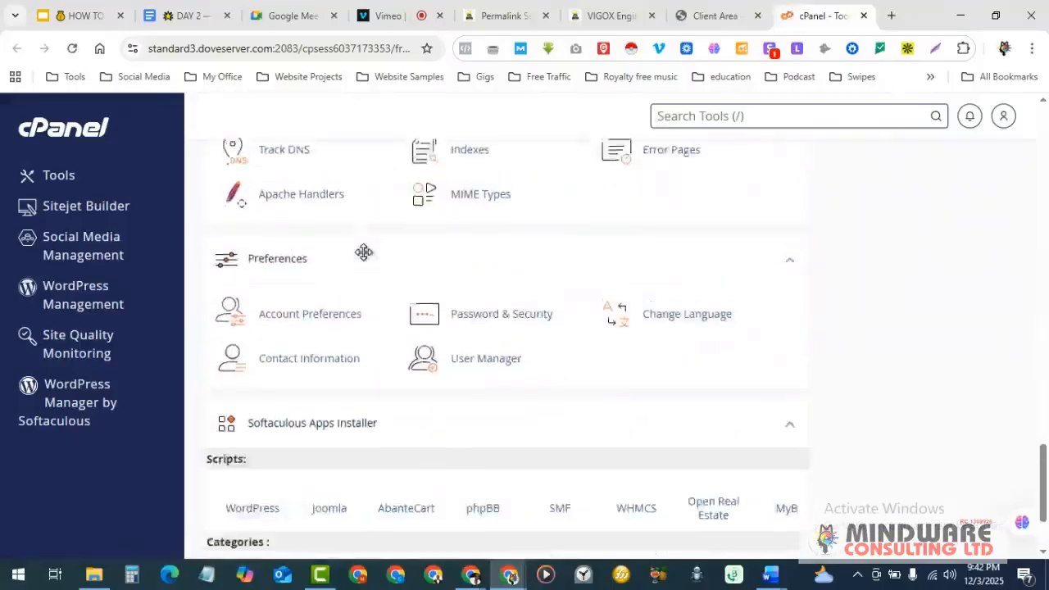
pyautogui.scroll(15, 364, 254)
pyautogui.scroll(-3, 366, 259)
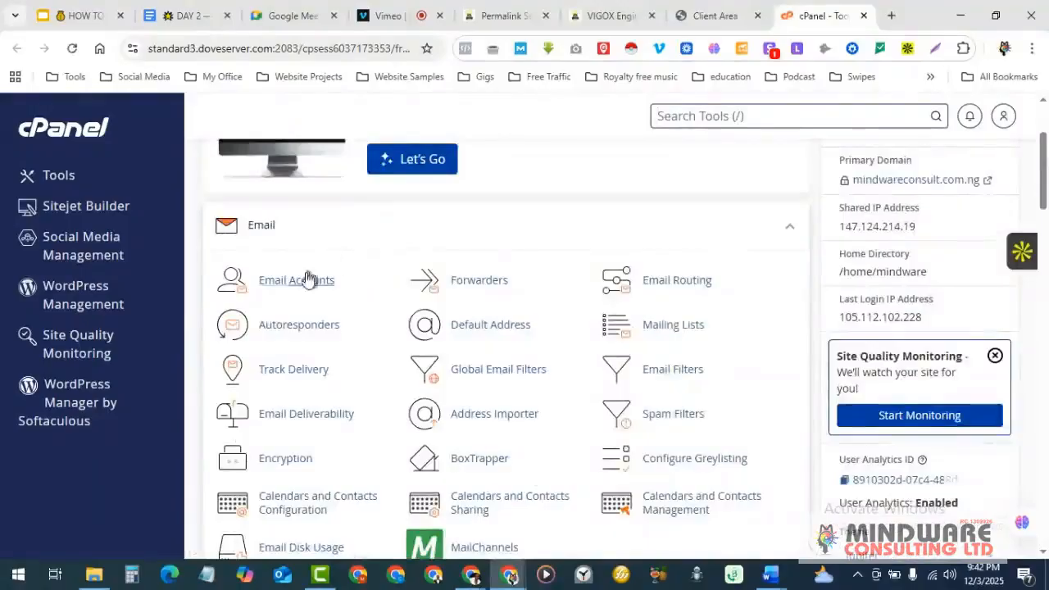
pyautogui.scroll(-1, 279, 336)
pyautogui.scroll(1, 279, 337)
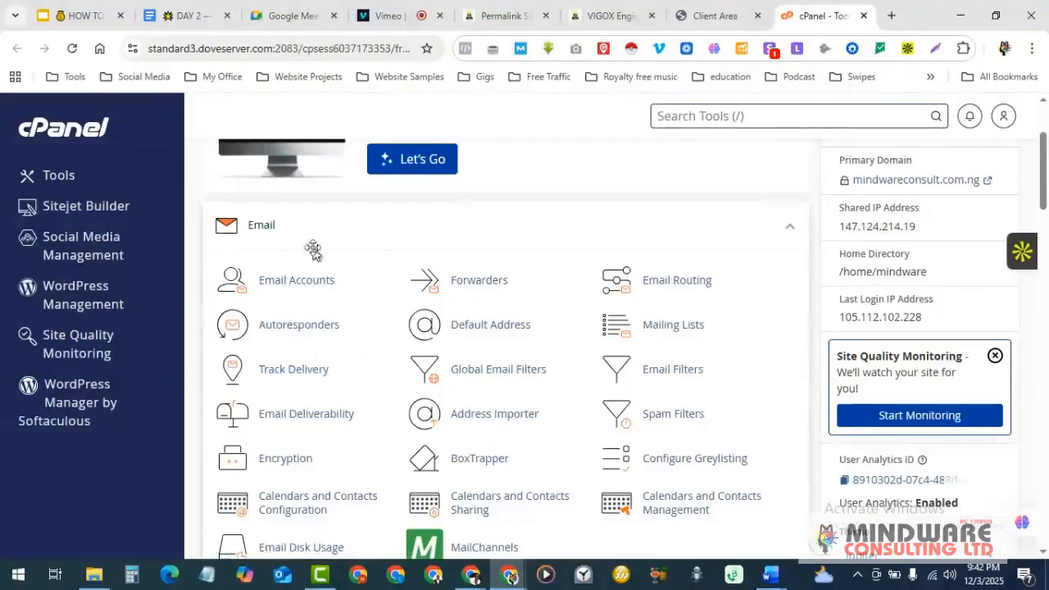
# - Look over the cPanel Tools sections from Email through Software, then return to the top
pyautogui.scroll(-5, 402, 348)
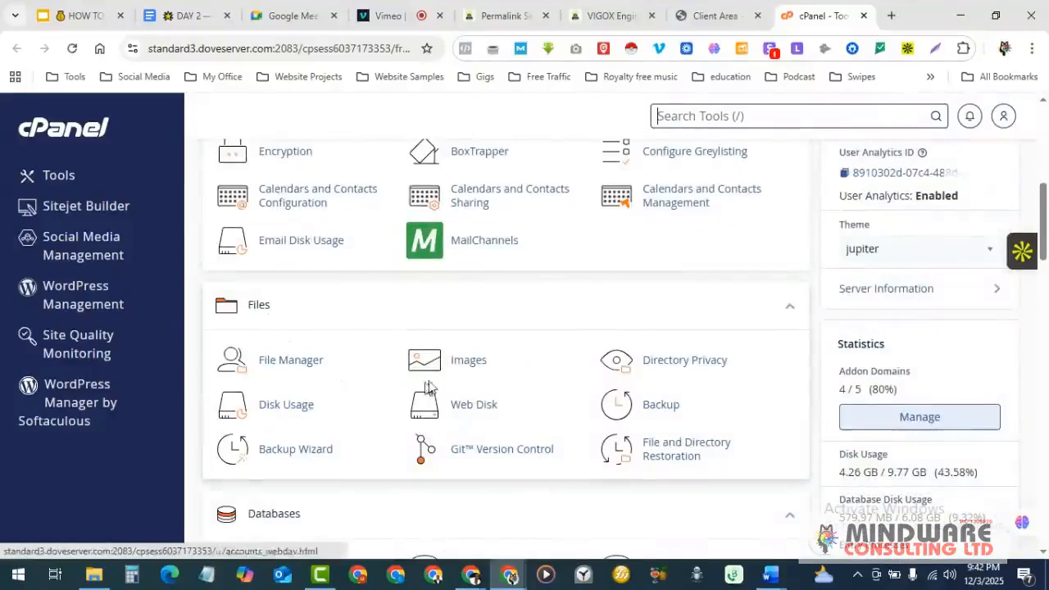
pyautogui.scroll(-5, 718, 357)
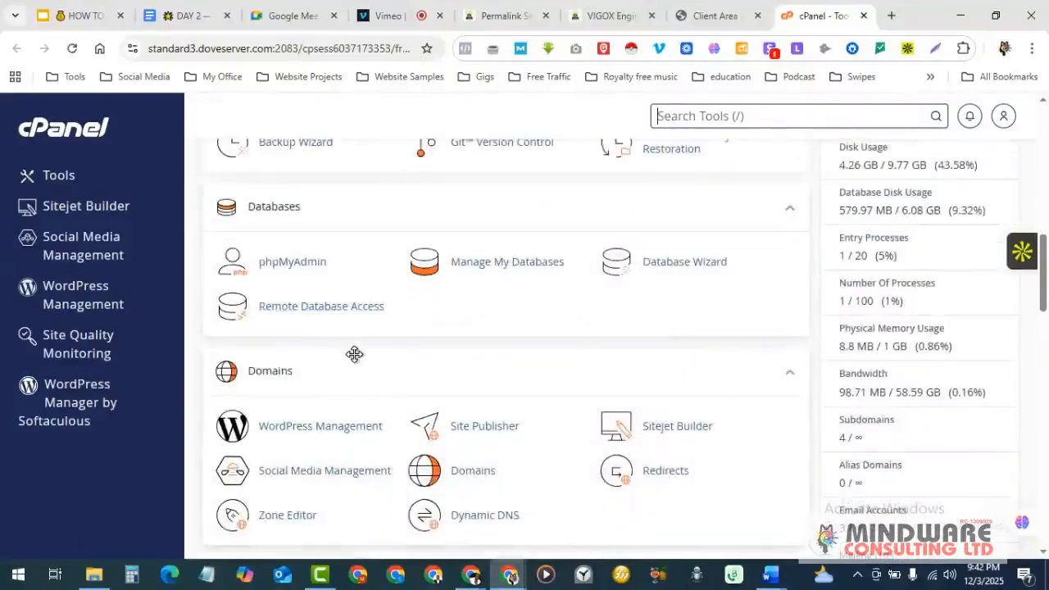
pyautogui.scroll(-2, 354, 354)
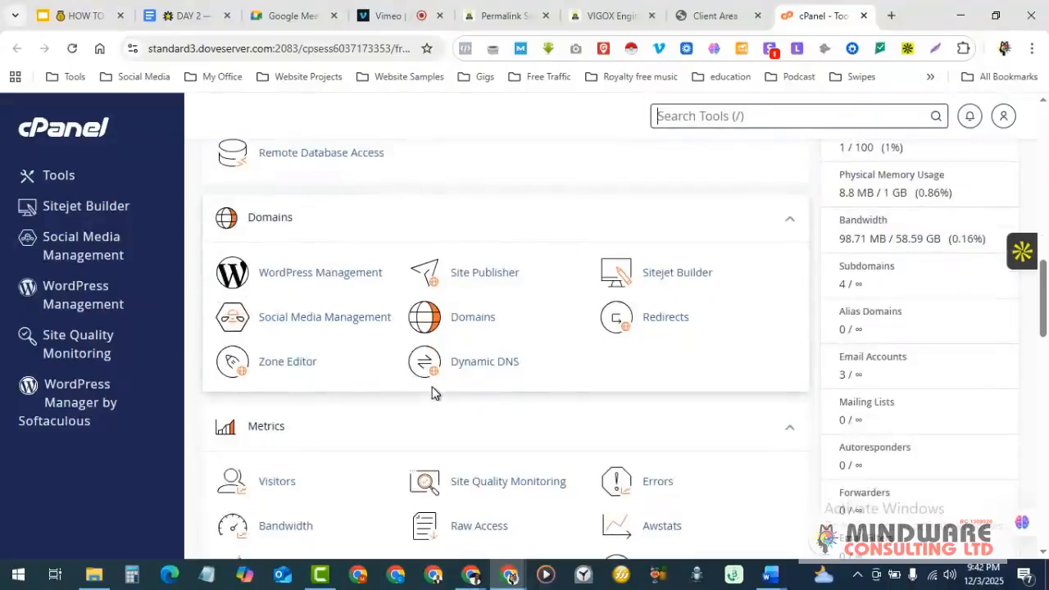
pyautogui.scroll(-1, 433, 392)
pyautogui.scroll(-2, 432, 392)
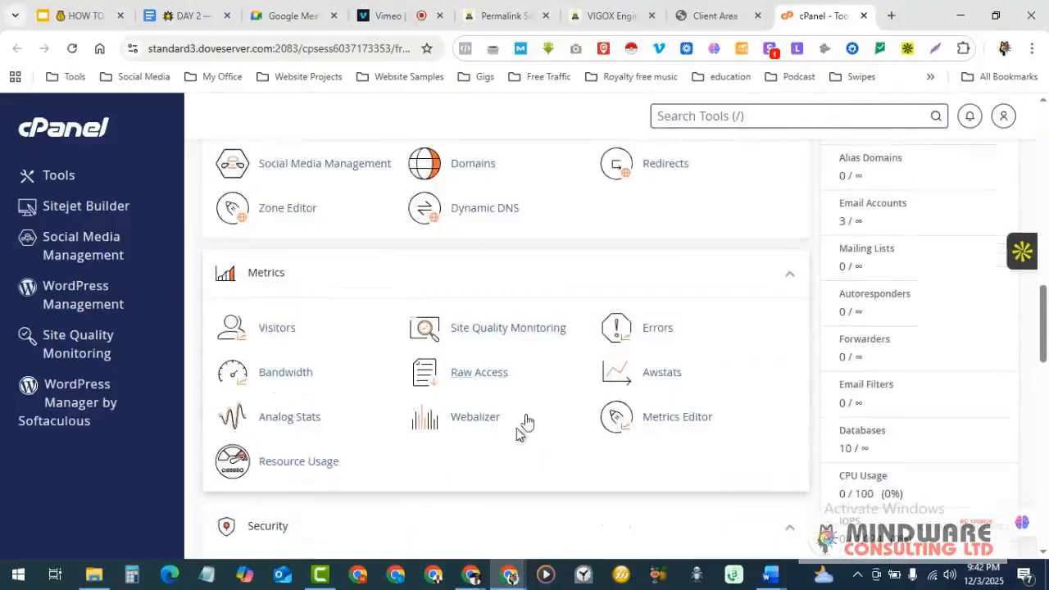
pyautogui.scroll(-1, 533, 368)
pyautogui.scroll(-3, 614, 312)
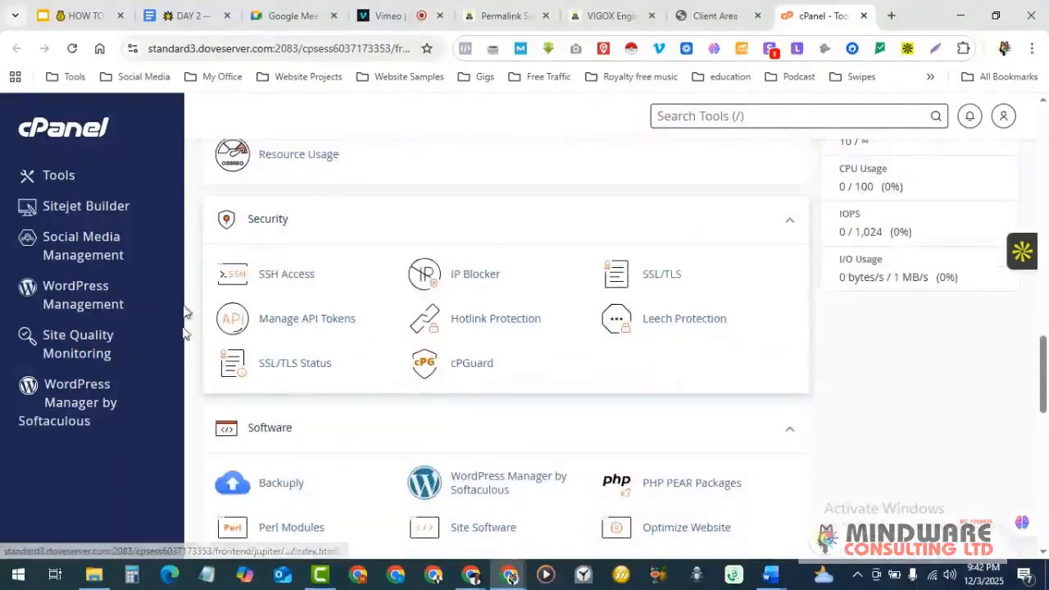
pyautogui.scroll(-3, 484, 342)
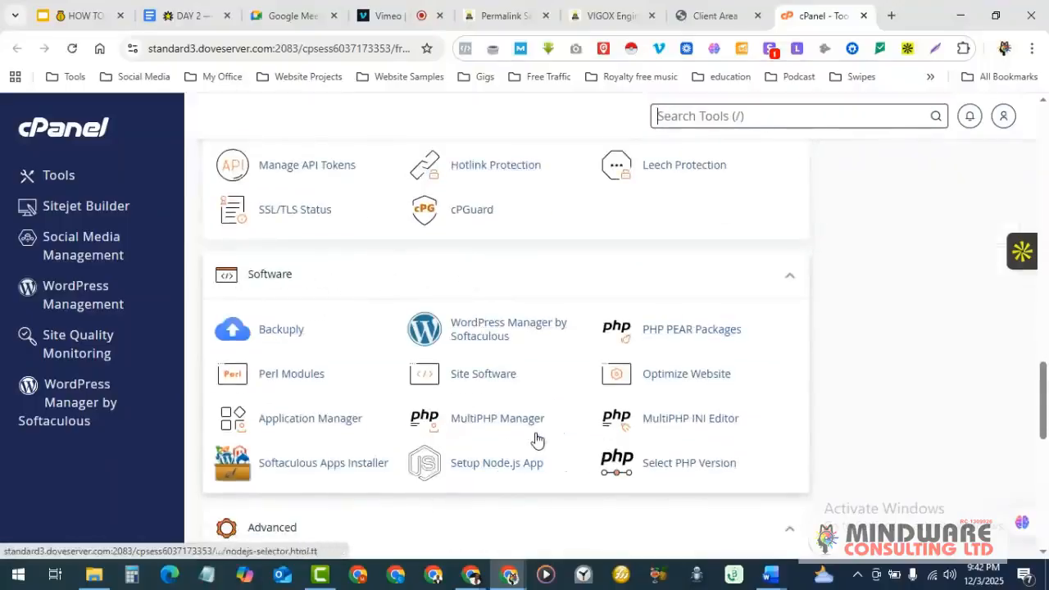
pyautogui.scroll(15, 538, 440)
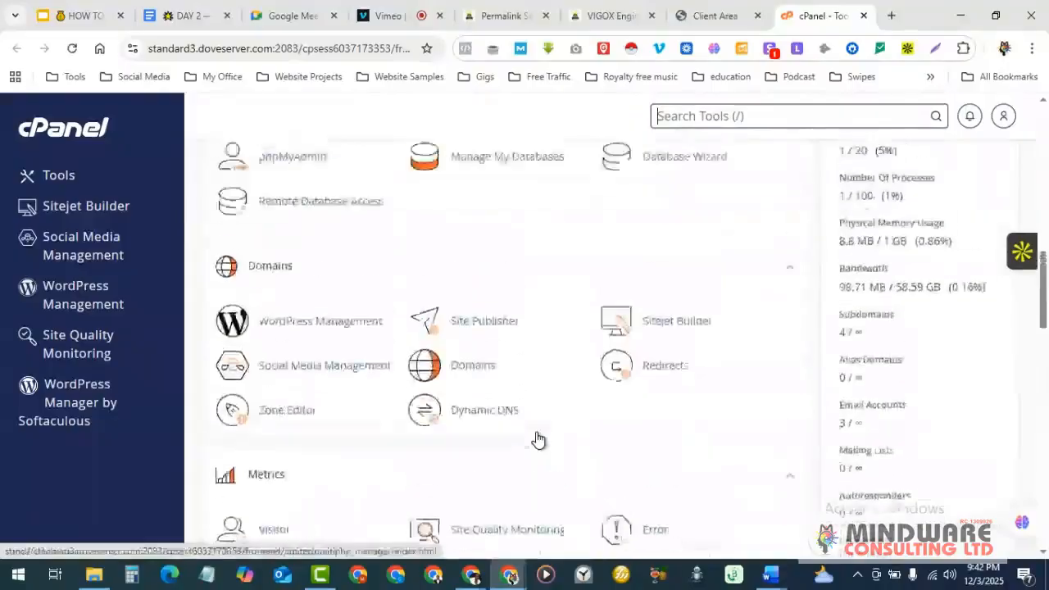
pyautogui.scroll(10, 538, 440)
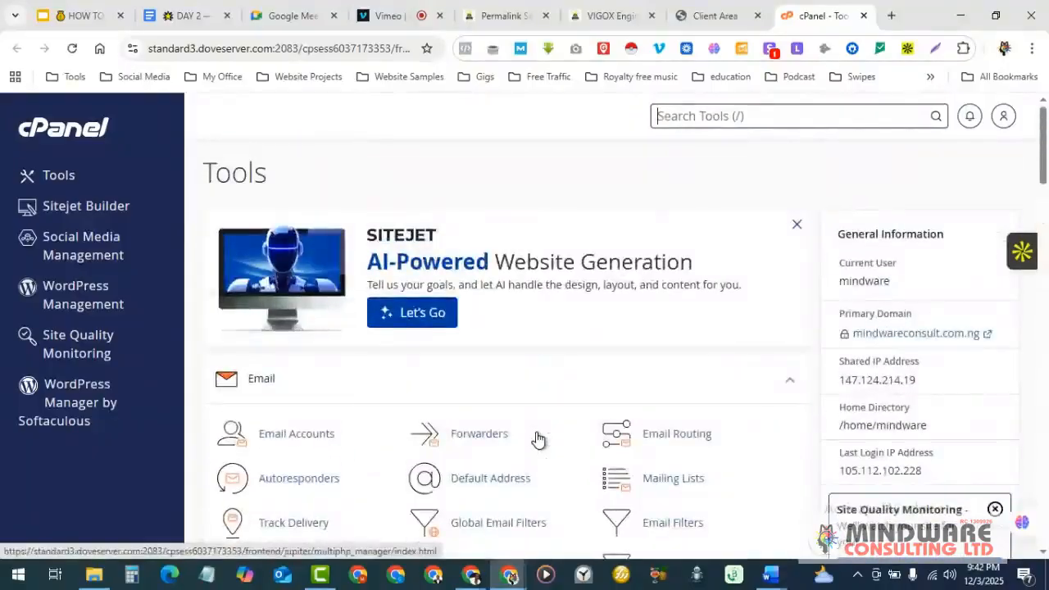
# - Open WordPress Manager by Softaculous and review the existing Installations list
pyautogui.click(70, 399)
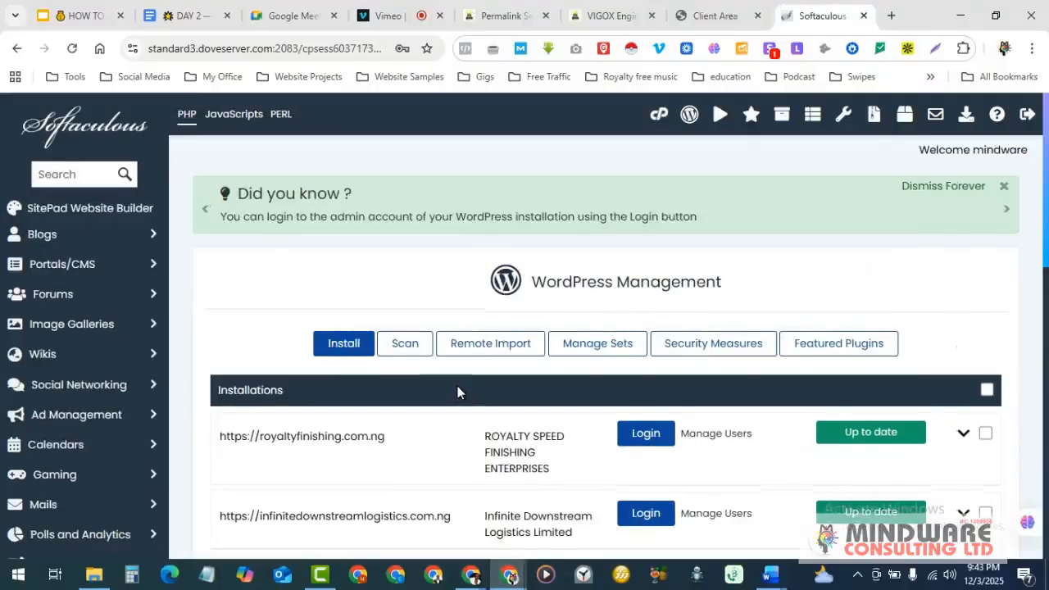
pyautogui.scroll(-9, 457, 392)
pyautogui.scroll(-2, 457, 392)
pyautogui.scroll(7, 457, 392)
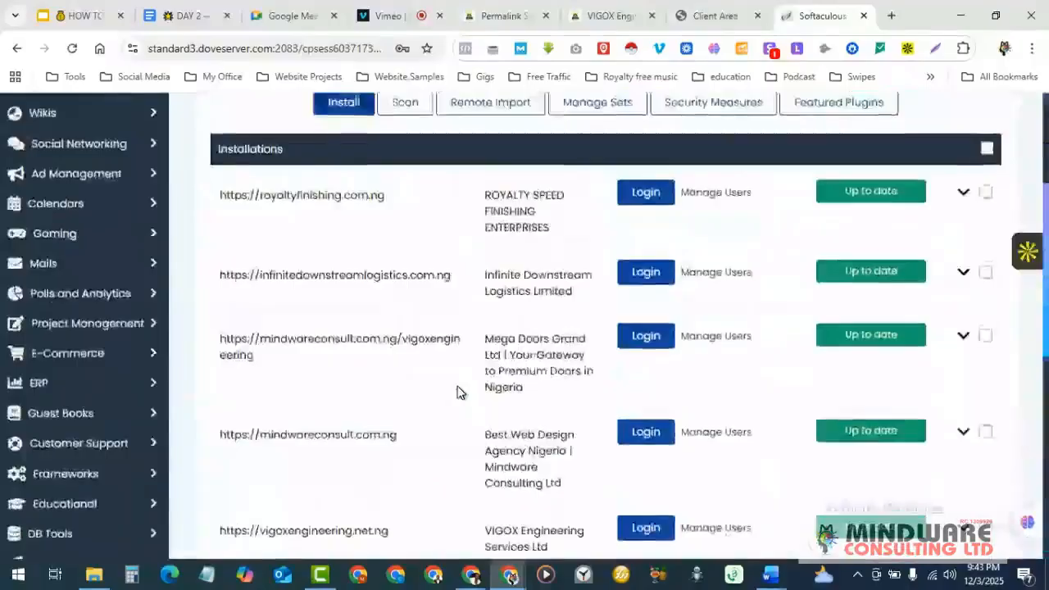
pyautogui.scroll(3, 458, 392)
pyautogui.scroll(-1, 457, 392)
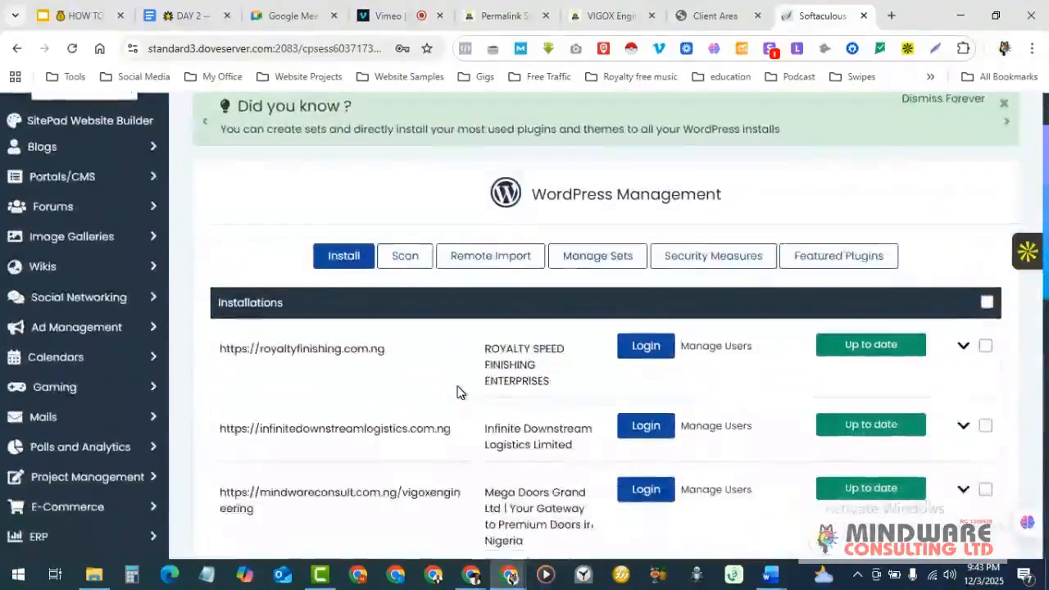
pyautogui.scroll(-1, 457, 392)
pyautogui.scroll(-1, 457, 392)
pyautogui.scroll(3, 457, 392)
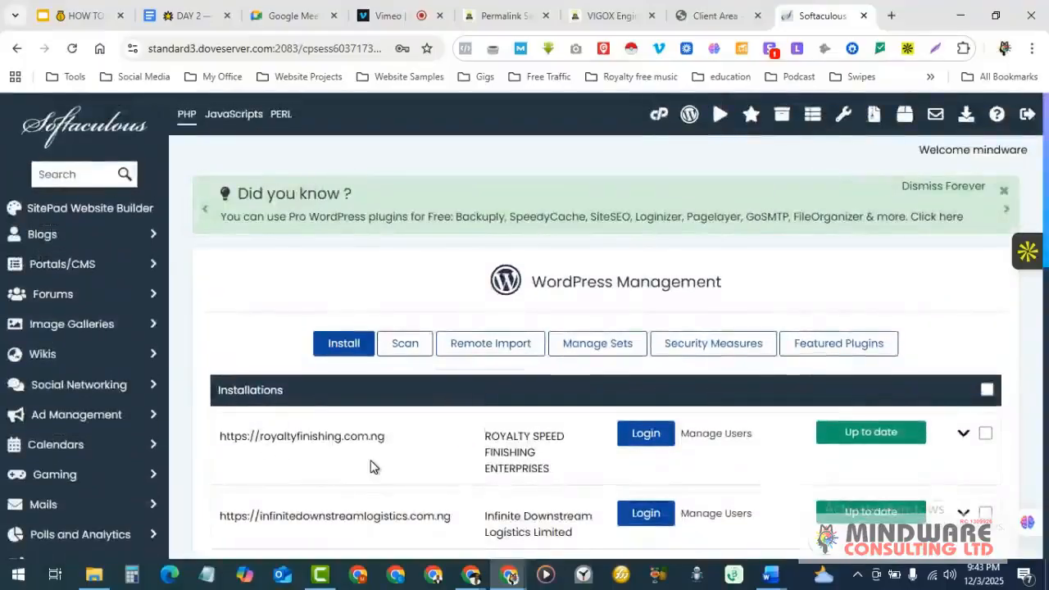
pyautogui.scroll(-1, 371, 466)
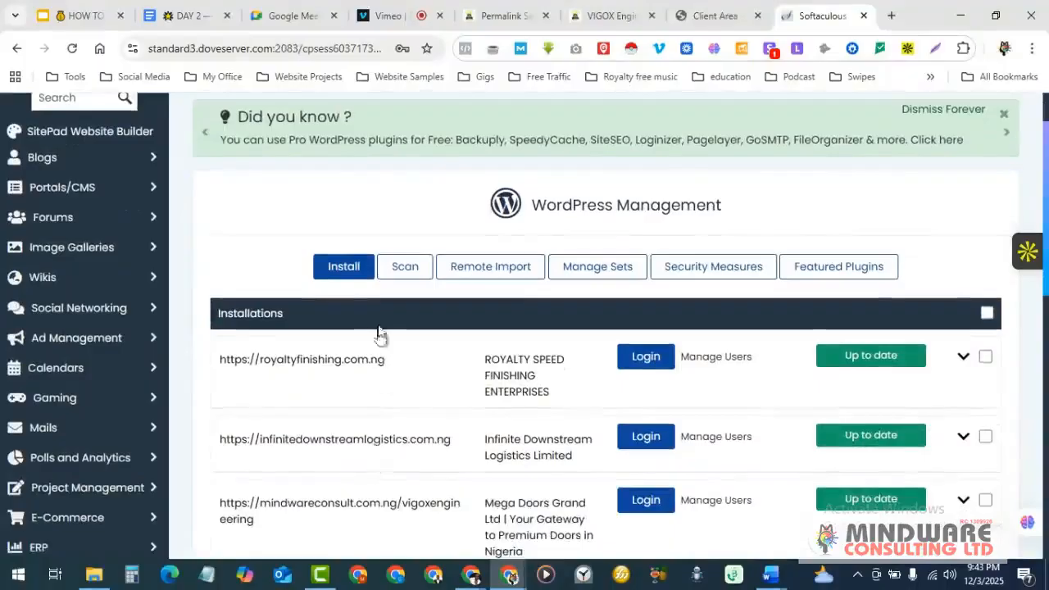
pyautogui.click(344, 267)
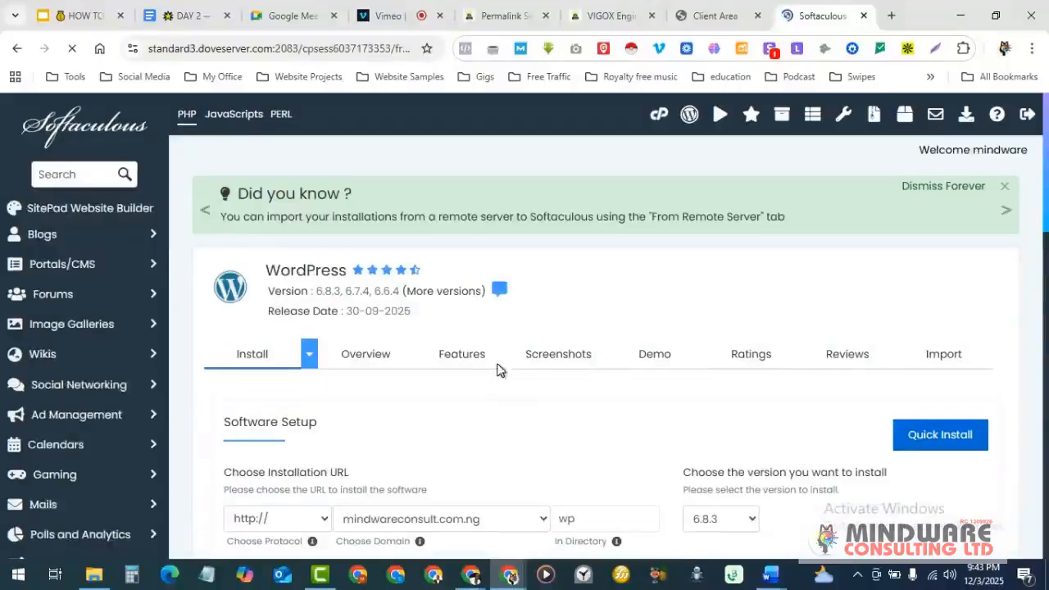
pyautogui.scroll(-3, 500, 369)
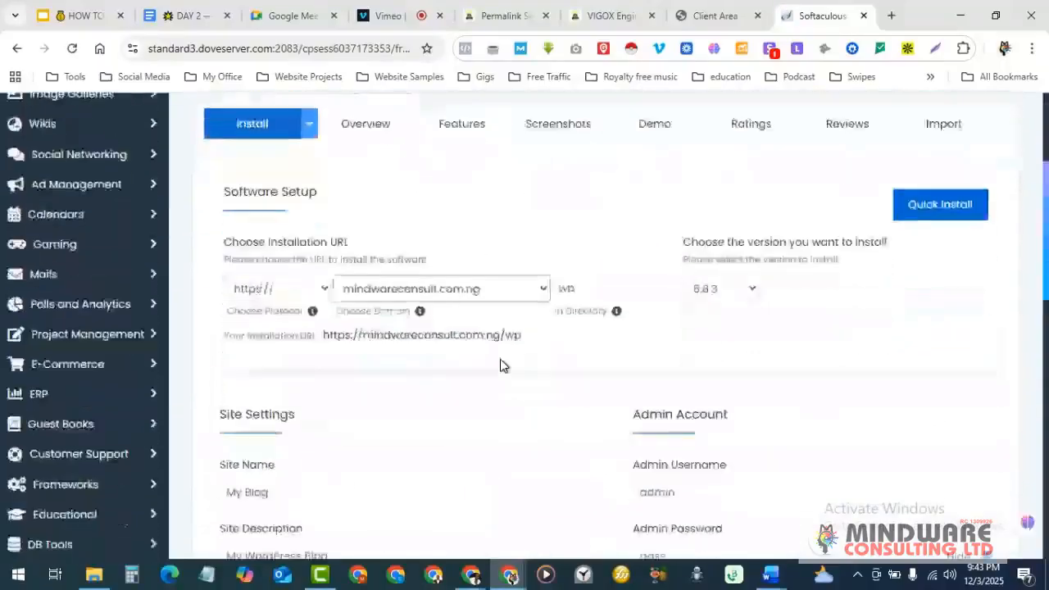
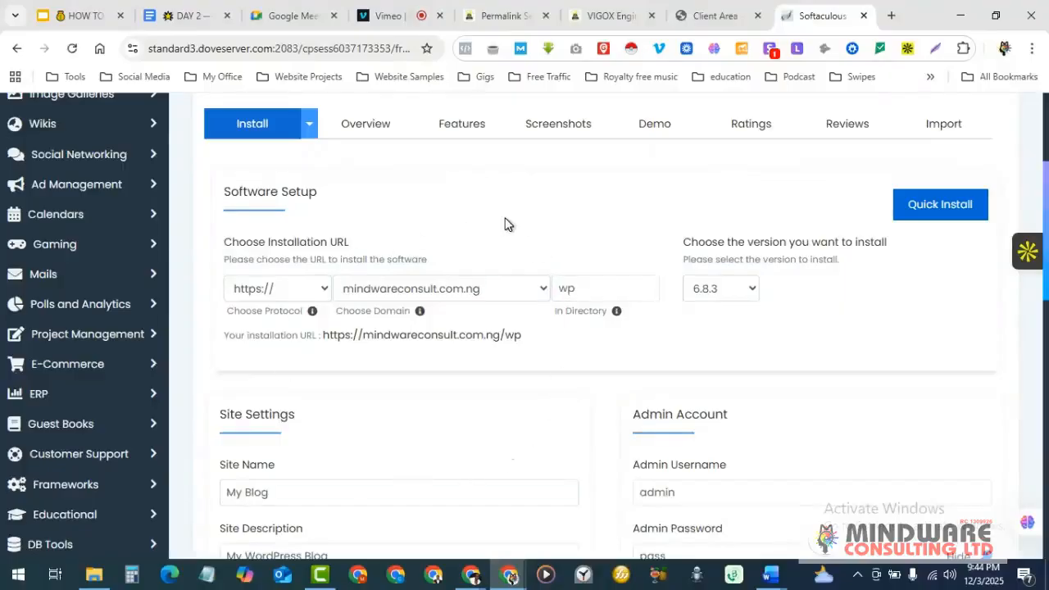
pyautogui.scroll(1, 605, 211)
pyautogui.scroll(-2, 605, 212)
pyautogui.click(588, 210)
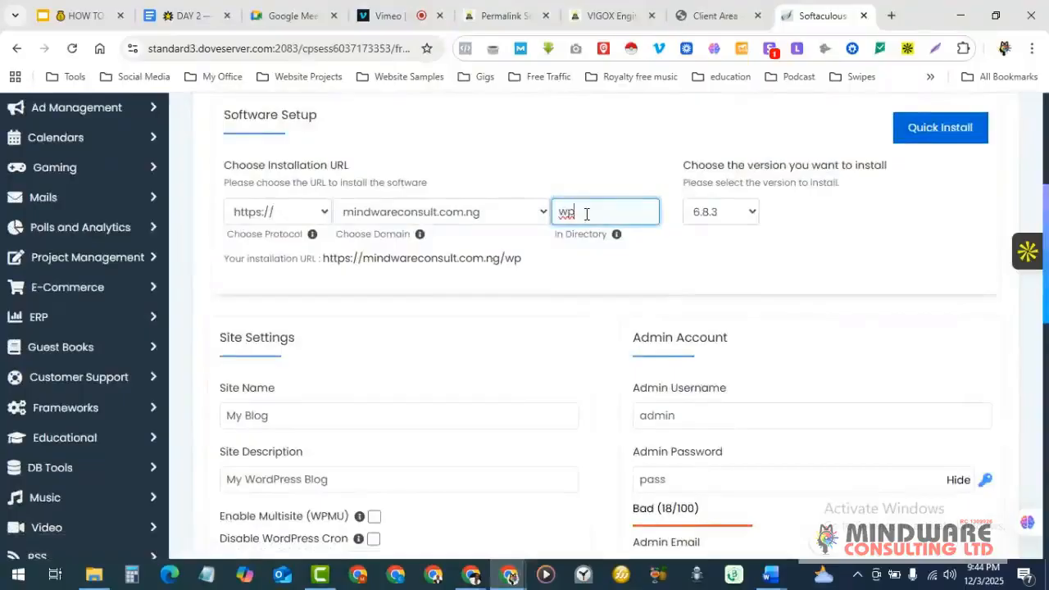
pyautogui.press('BackSpace')
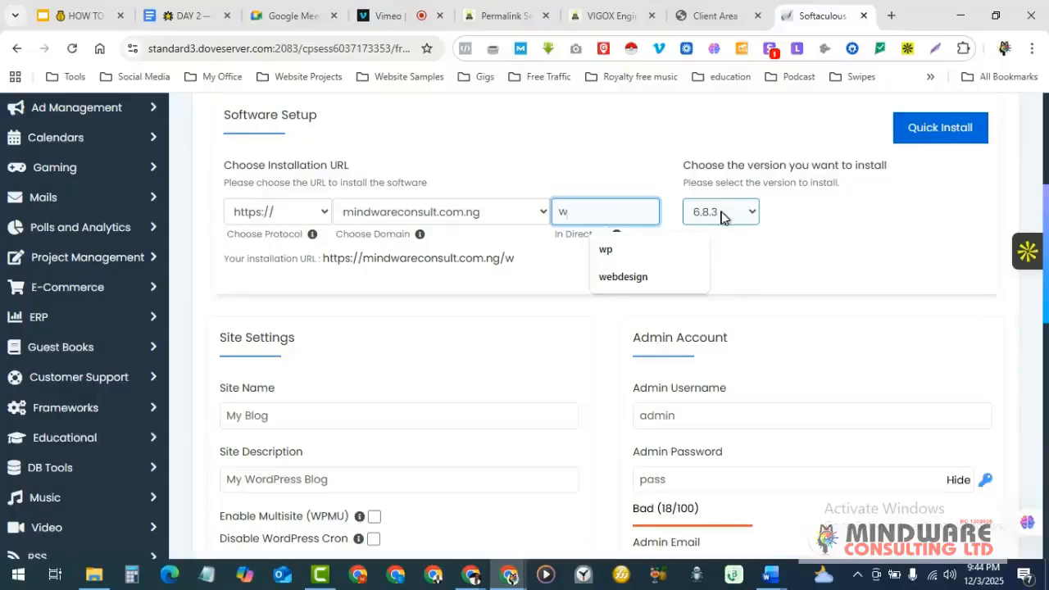
pyautogui.click(602, 215)
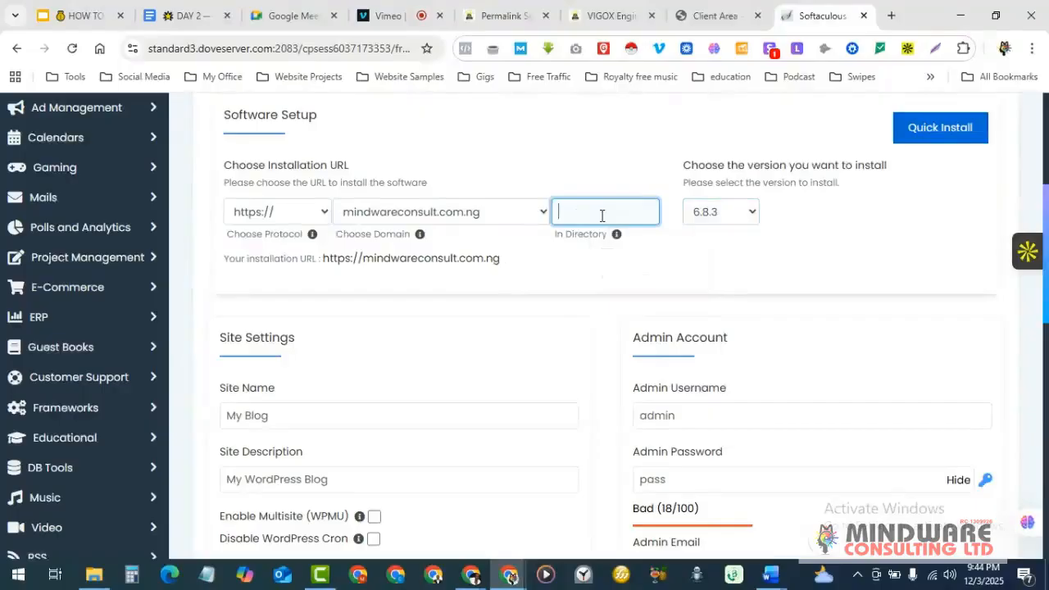
pyautogui.write('demo')
pyautogui.scroll(-2, 601, 215)
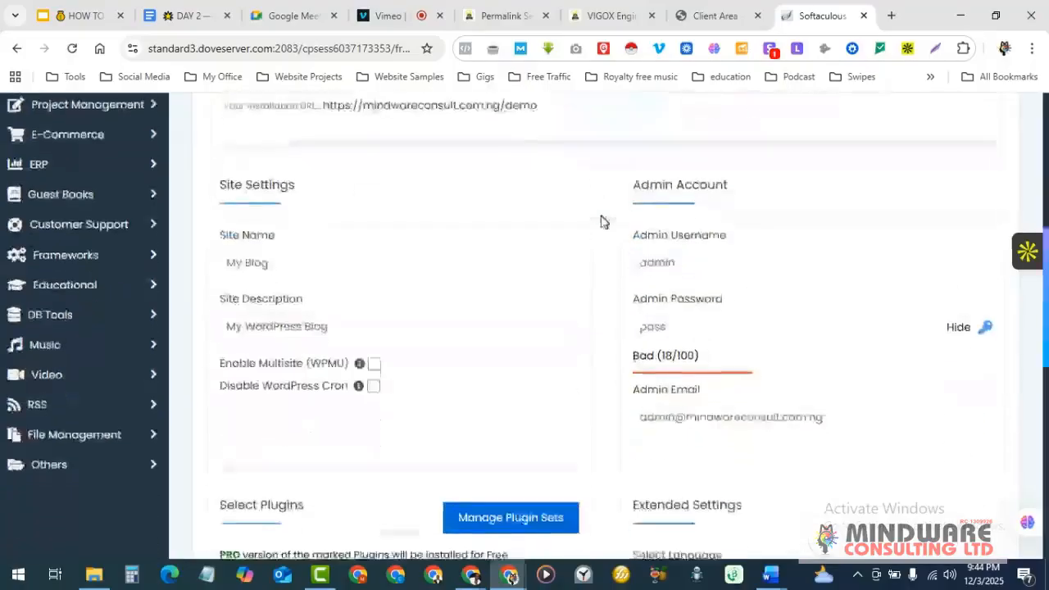
# - Set the site name to 'Wordpress training' and the description to 'website design free class'
pyautogui.moveTo(301, 265); pyautogui.dragTo(221, 273)
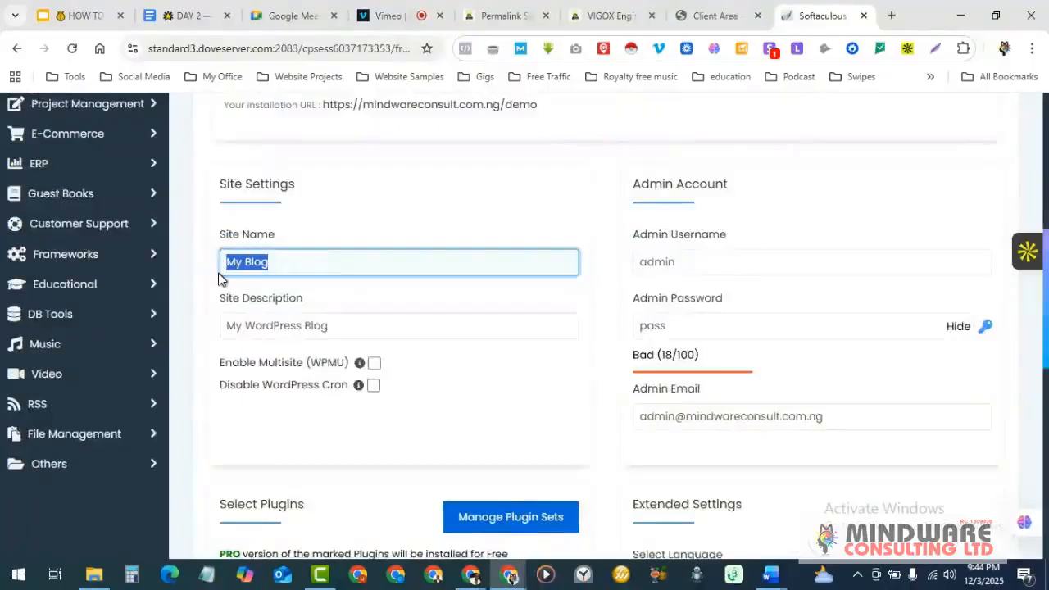
pyautogui.write('W')
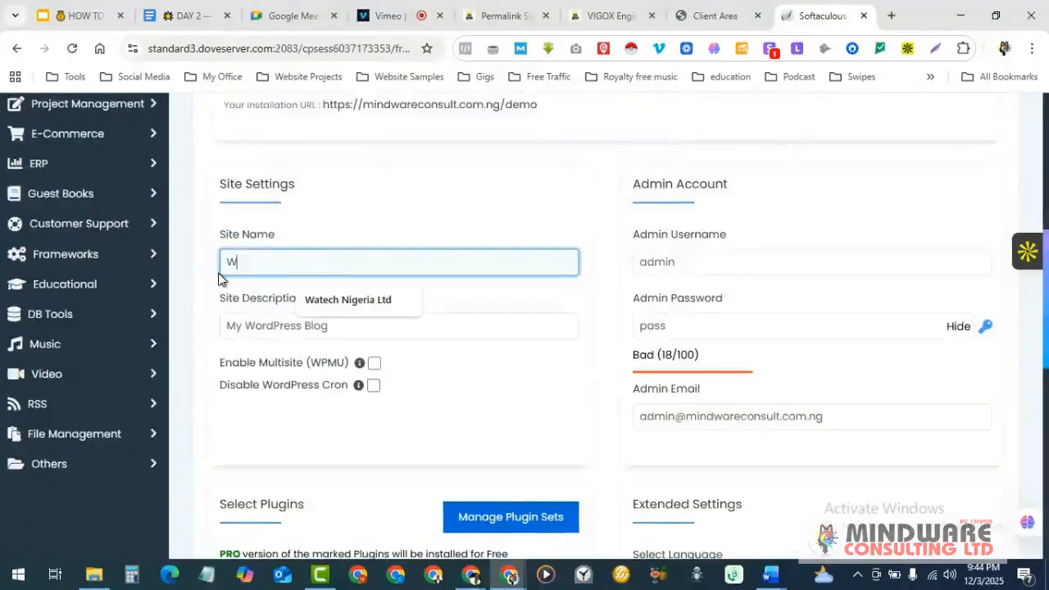
pyautogui.write('ordpress training')
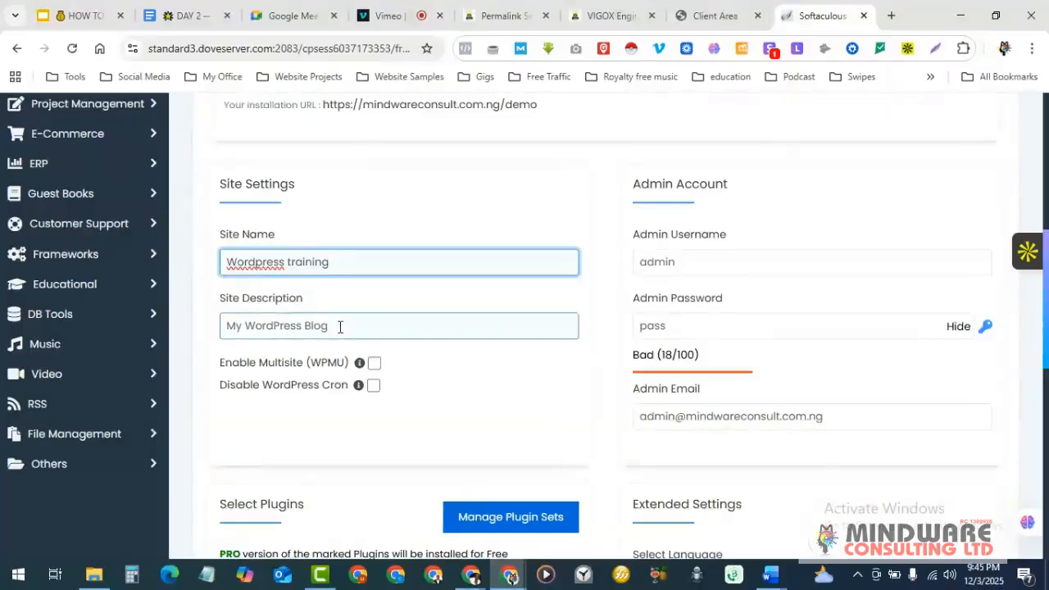
pyautogui.moveTo(340, 325); pyautogui.dragTo(216, 342)
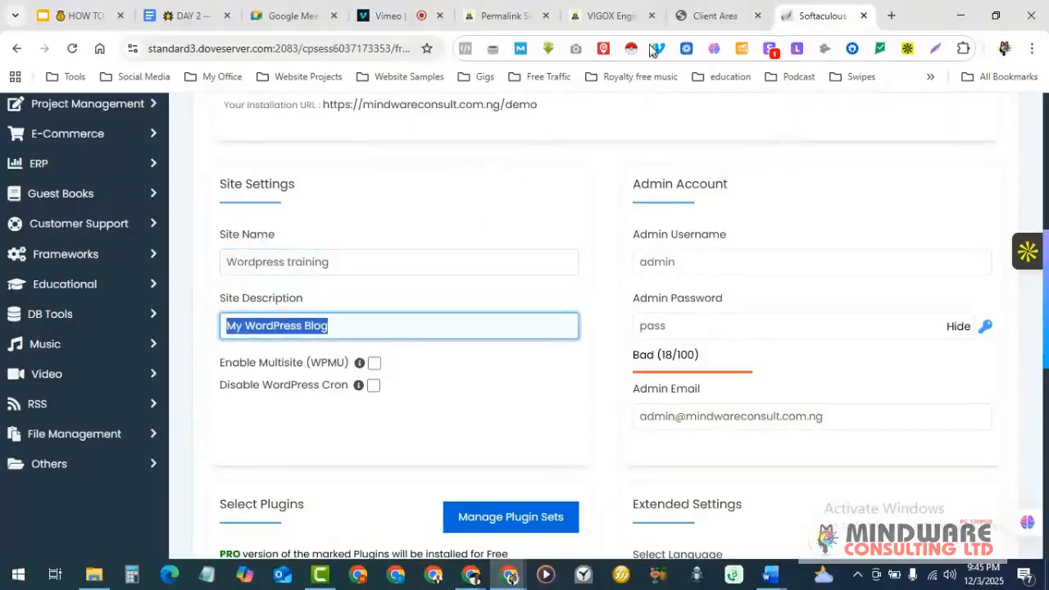
pyautogui.click(611, 16)
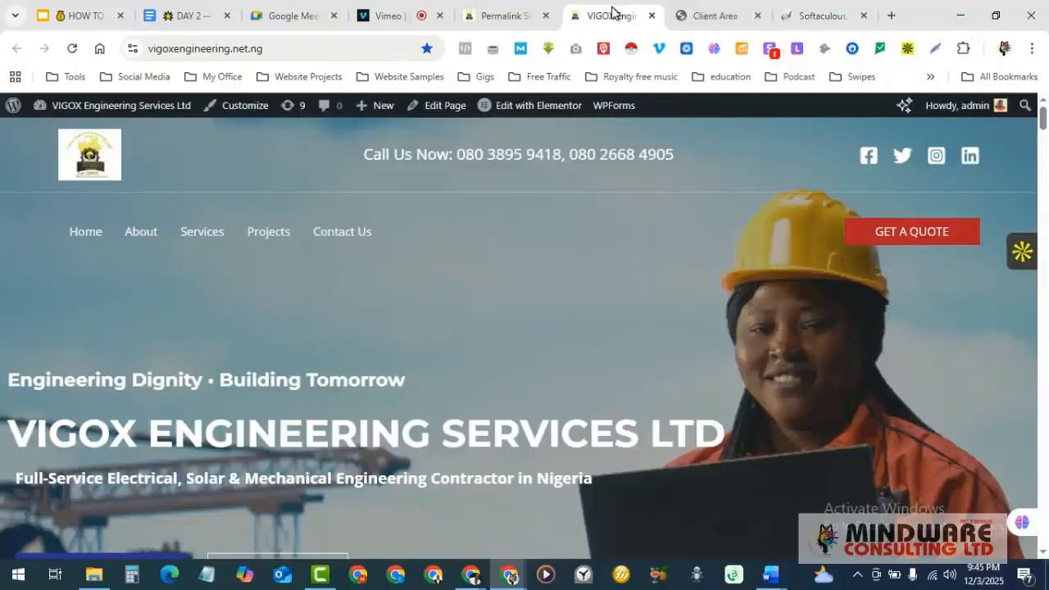
pyautogui.moveTo(61, 111)
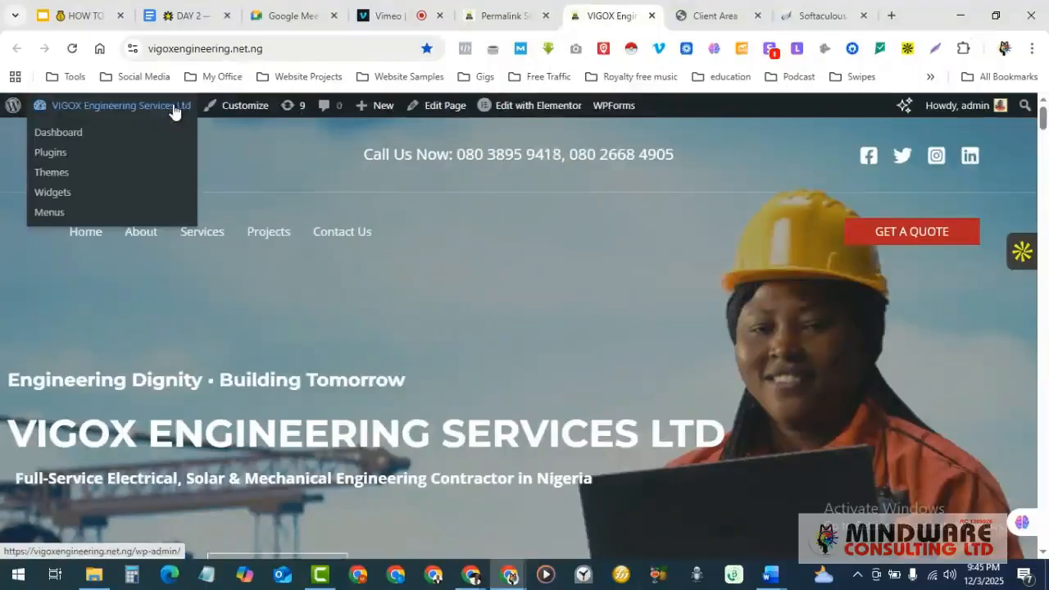
pyautogui.click(823, 13)
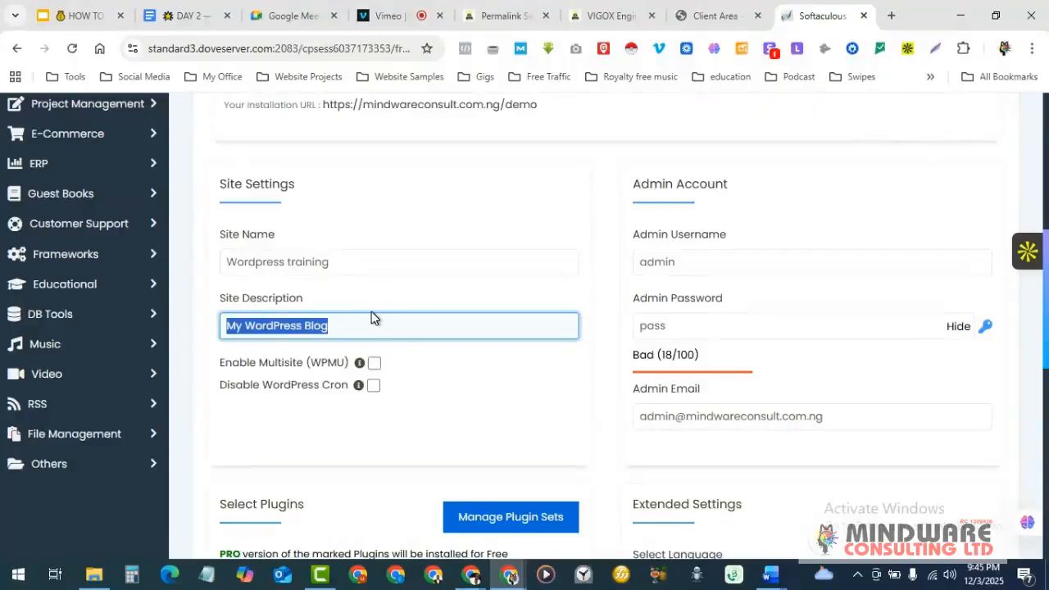
pyautogui.write('website design free class')
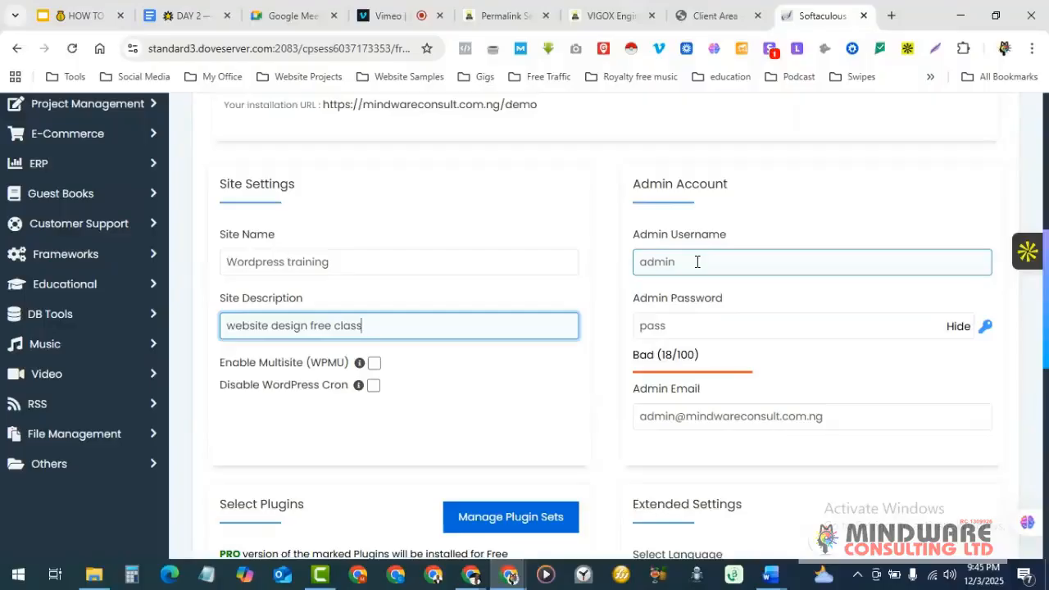
# - Replace the default admin username with 'tutorWP' and enter a new admin password
pyautogui.doubleClick(696, 261)
pyautogui.write('tutor')
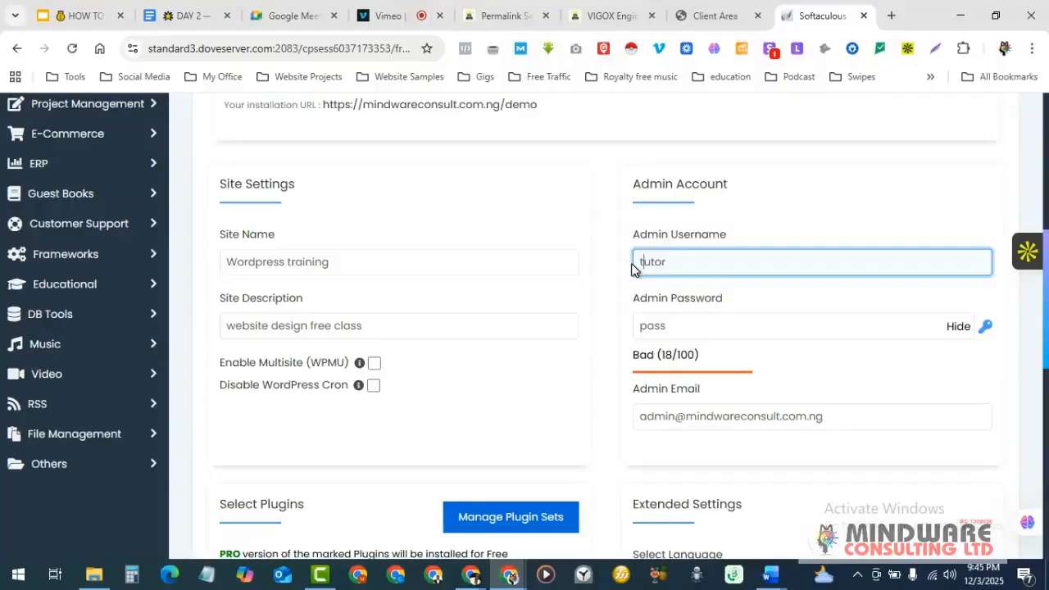
pyautogui.write('WP')
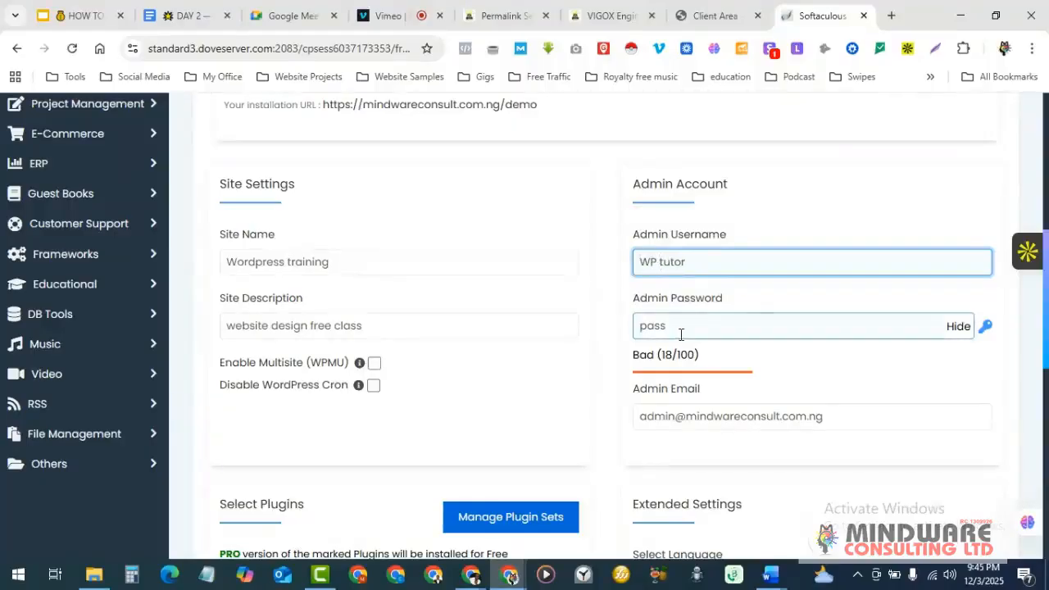
pyautogui.moveTo(681, 329); pyautogui.dragTo(633, 329)
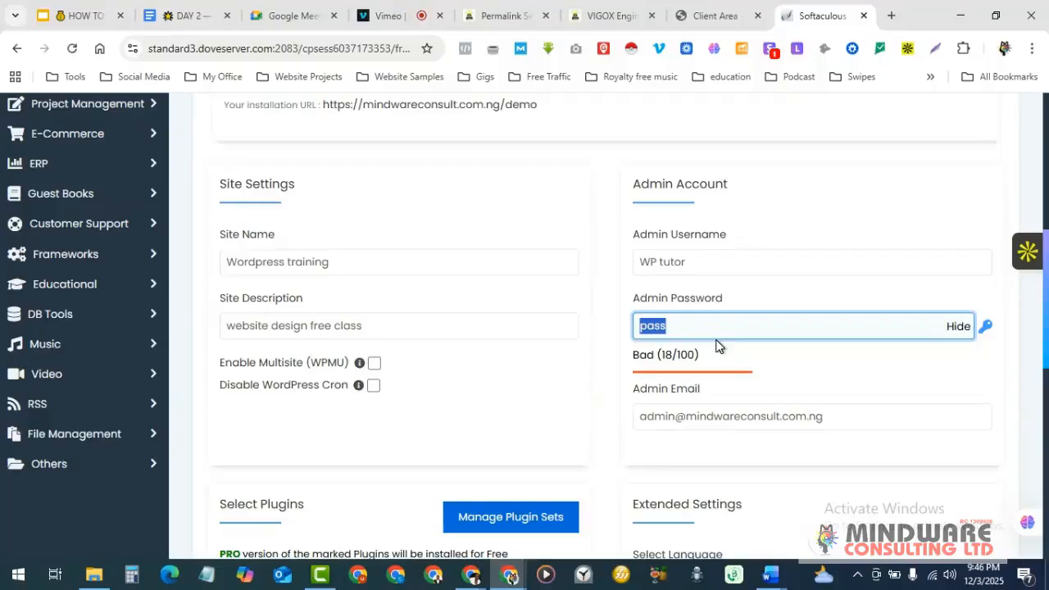
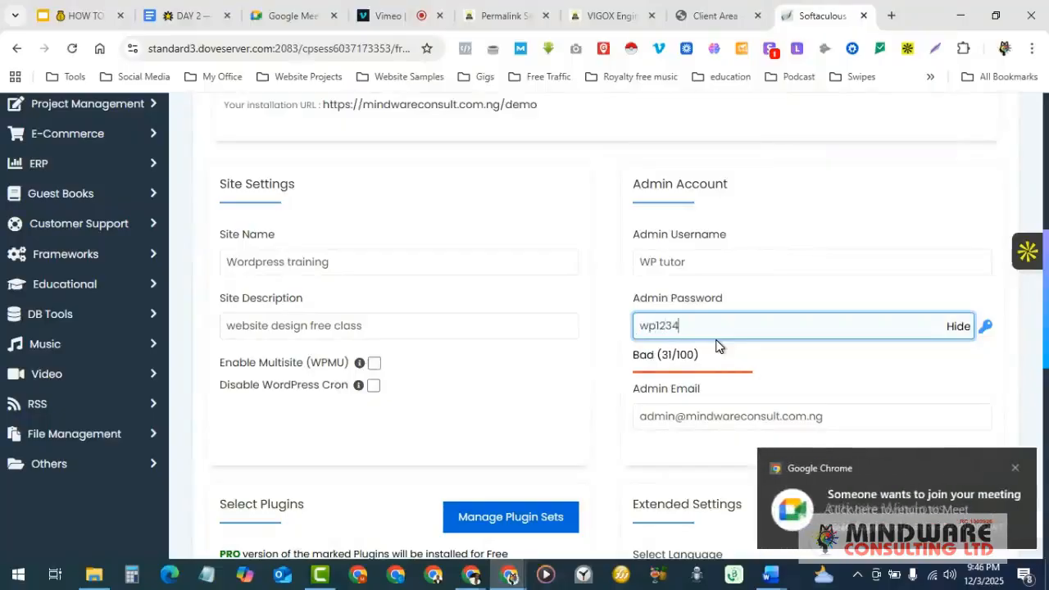
pyautogui.click(476, 576)
# - Admit the waiting guest to the Google Meet call, then return to the Softaculous form
pyautogui.click(437, 504)
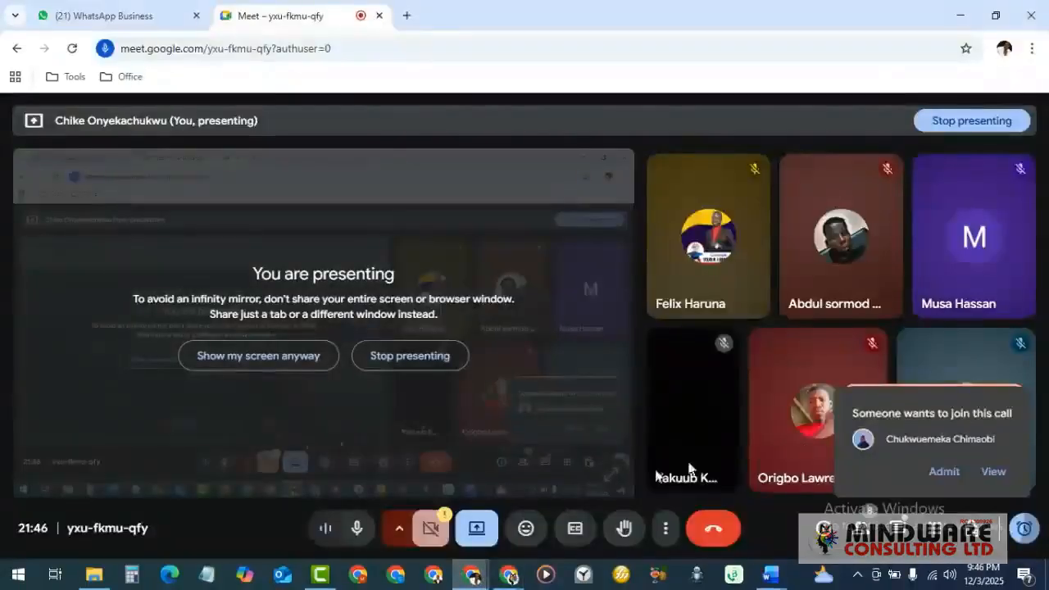
pyautogui.click(943, 474)
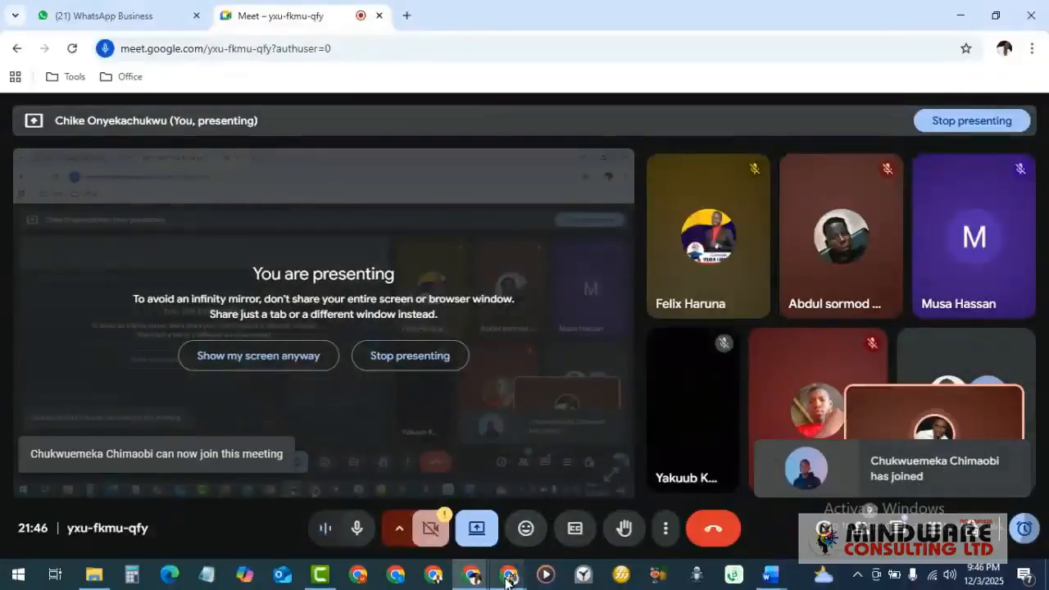
pyautogui.click(508, 578)
pyautogui.click(481, 534)
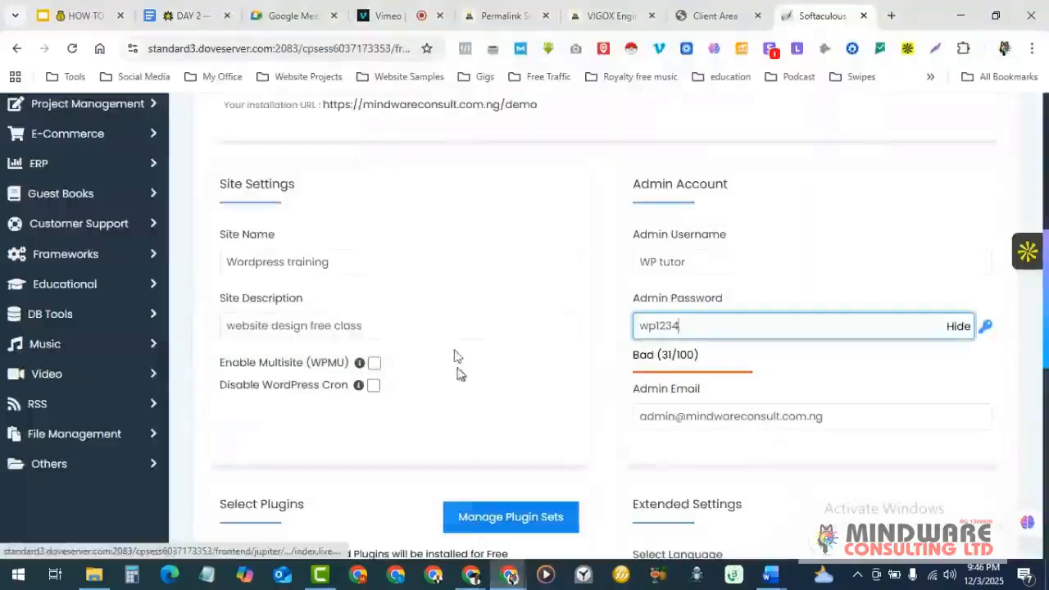
# - Replace the default admin email with the saved Gmail address from browser autofill
pyautogui.scroll(-1, 748, 341)
pyautogui.click(748, 340)
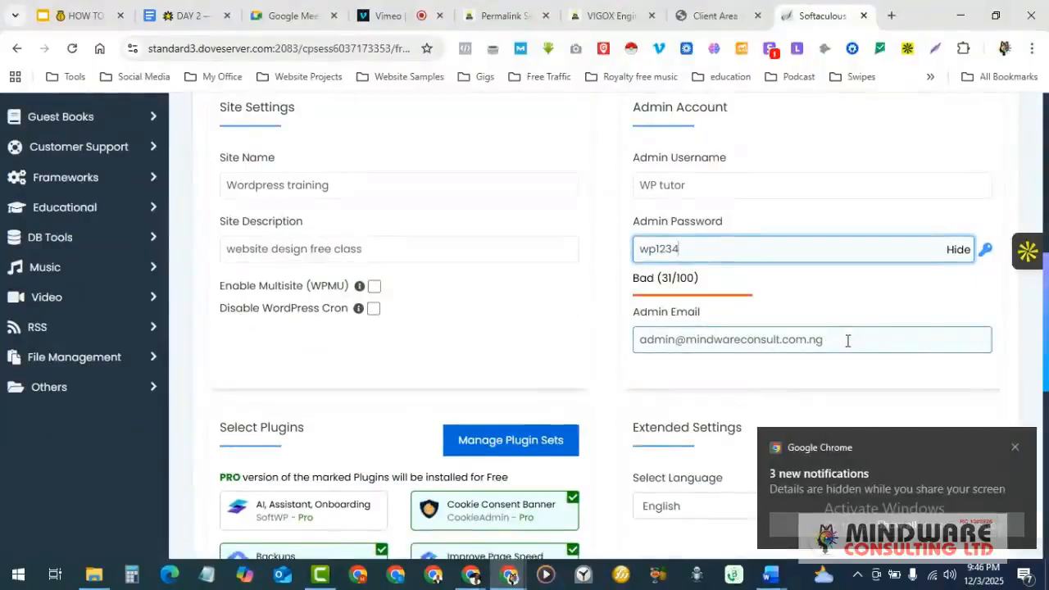
pyautogui.click(848, 340)
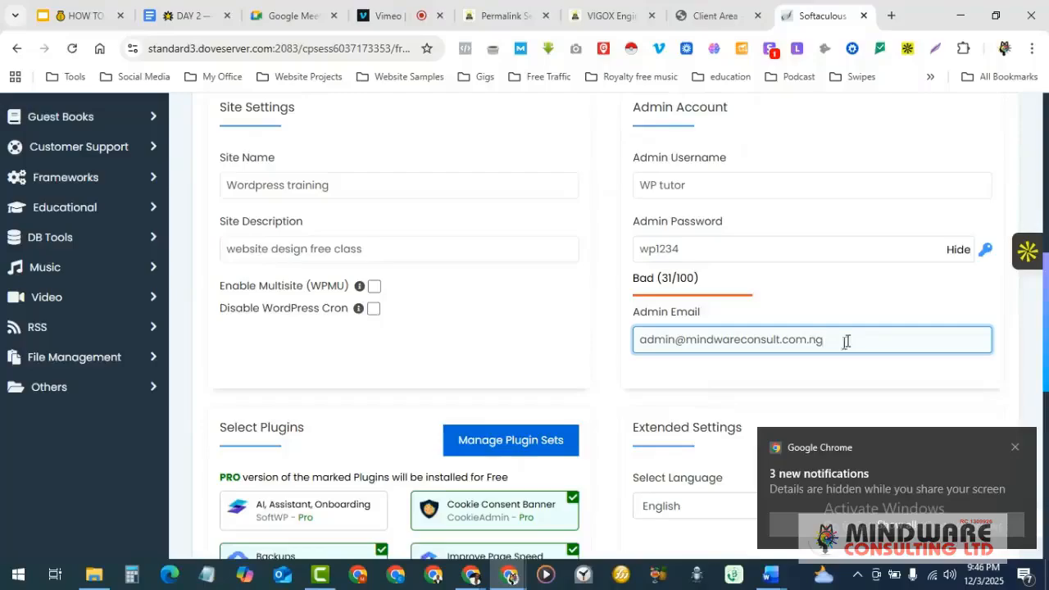
pyautogui.moveTo(848, 341); pyautogui.dragTo(604, 356)
pyautogui.write('min')
pyautogui.click(805, 378)
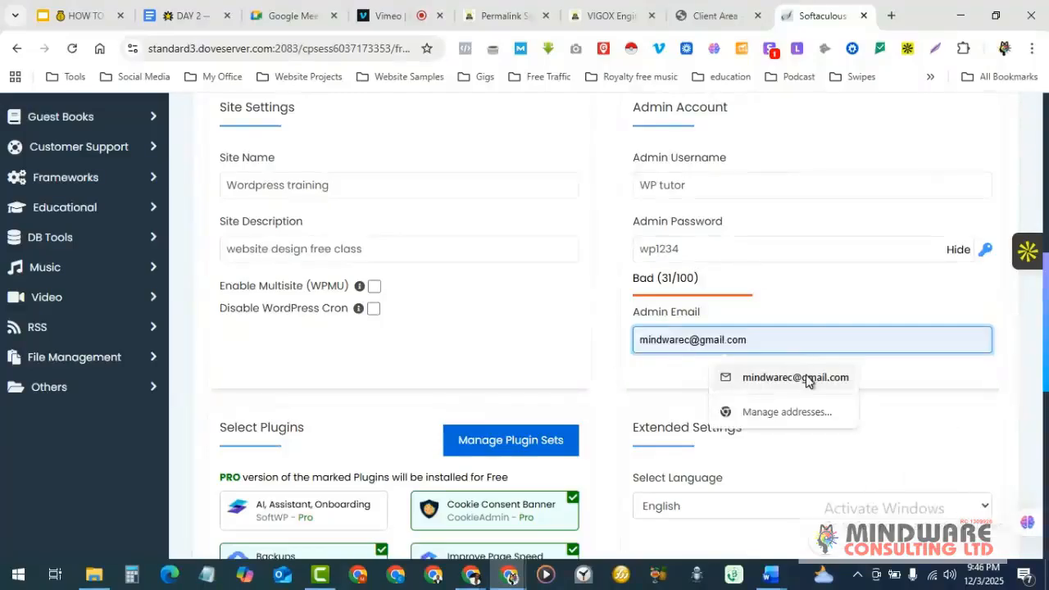
pyautogui.scroll(-2, 574, 386)
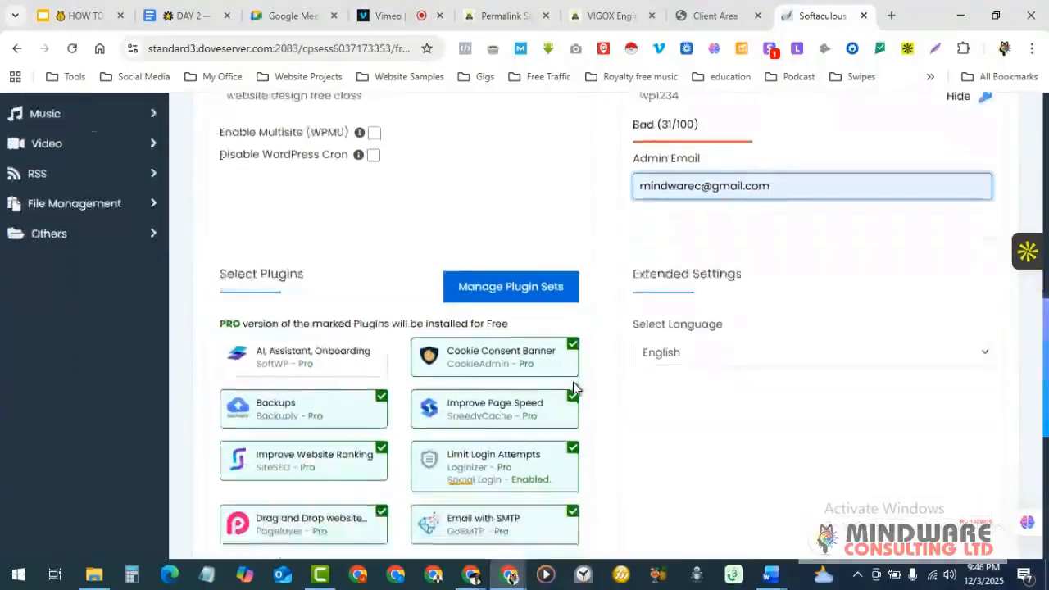
pyautogui.scroll(-1, 574, 382)
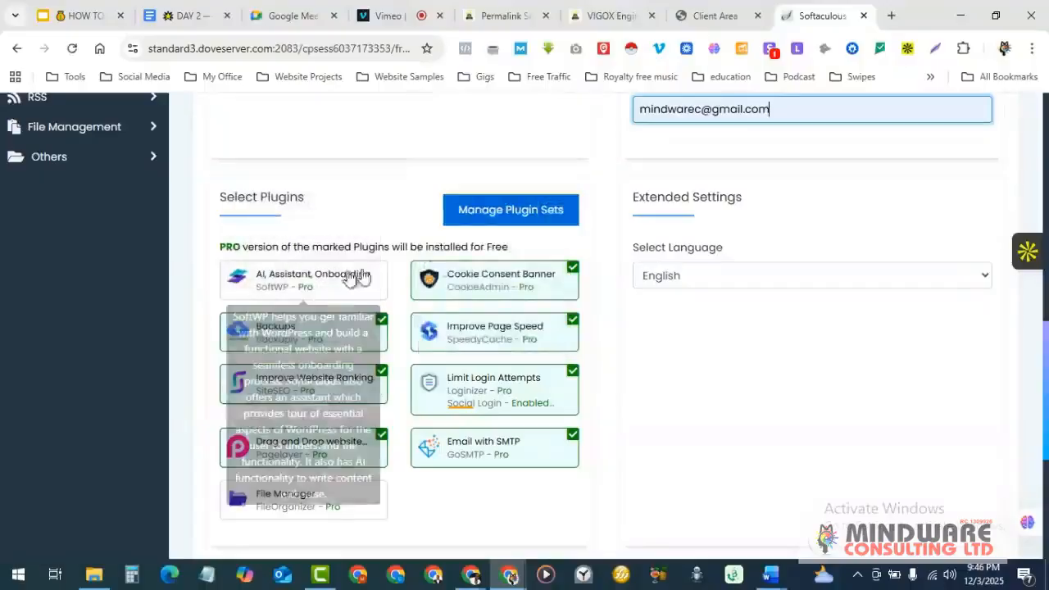
# - Deselect every optional plugin, including Backups, Limit Login Attempts, Email with SMTP and Drag and Drop
pyautogui.click(489, 274)
pyautogui.click(499, 331)
pyautogui.click(328, 339)
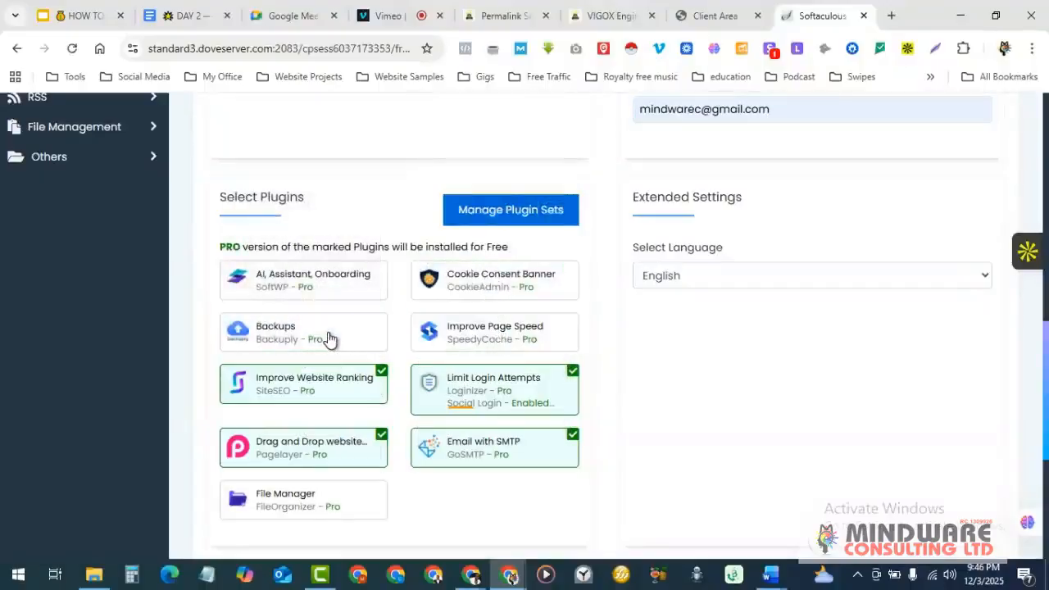
pyautogui.click(311, 386)
pyautogui.click(467, 387)
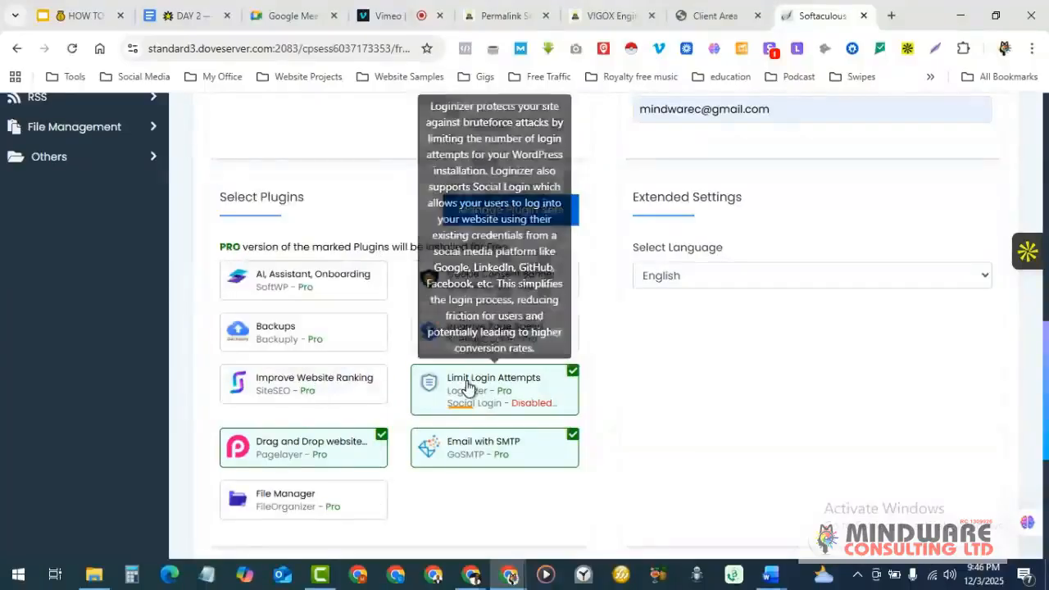
pyautogui.scroll(-1, 509, 392)
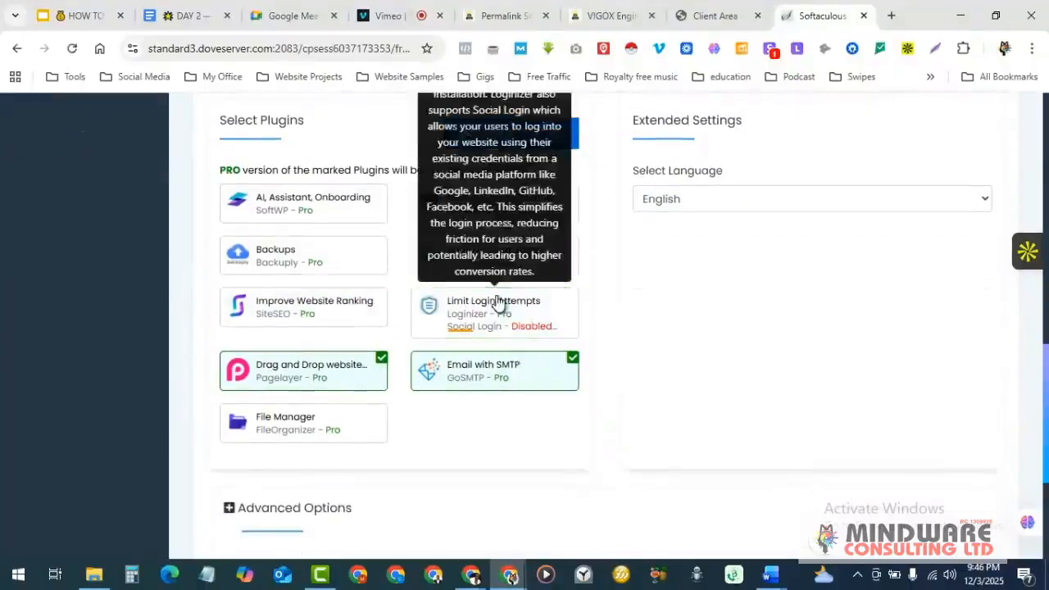
pyautogui.click(498, 303)
pyautogui.click(506, 367)
pyautogui.click(335, 372)
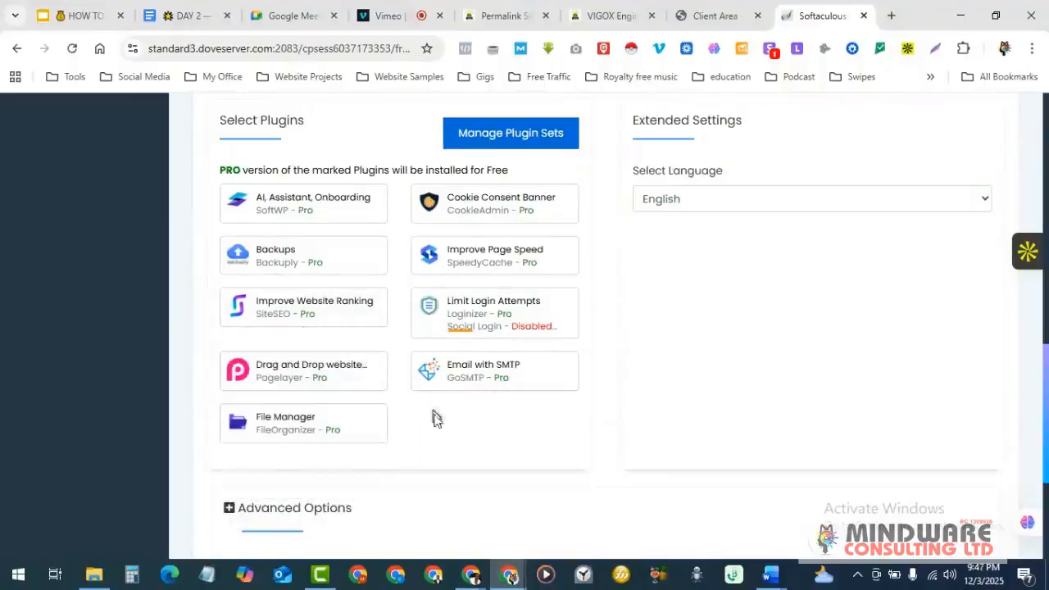
# - Scroll up and down through the filled-in install form to review all settings
pyautogui.scroll(2, 410, 438)
pyautogui.scroll(-2, 413, 438)
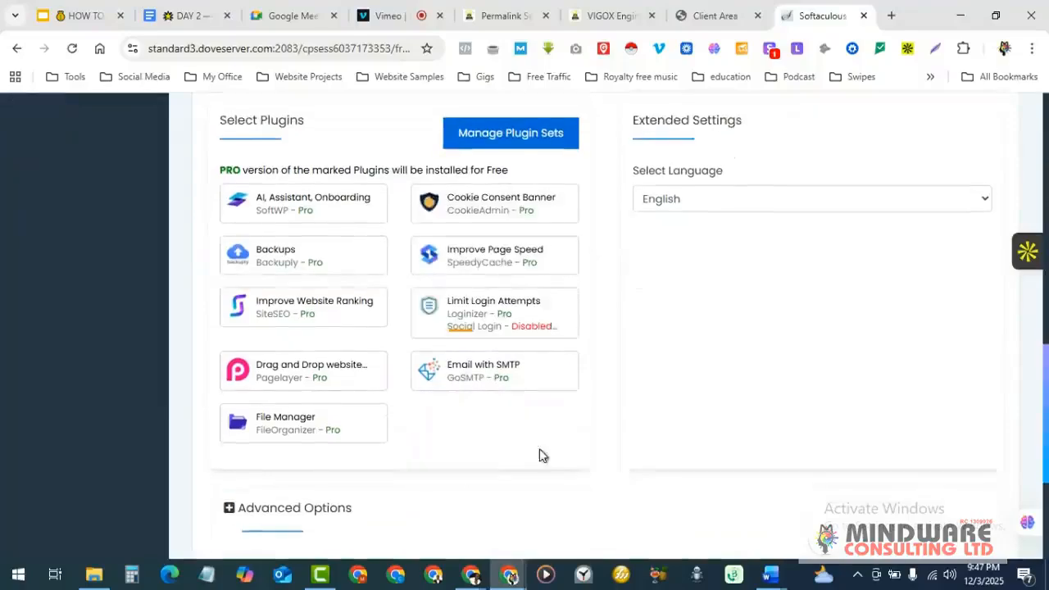
pyautogui.scroll(1, 571, 447)
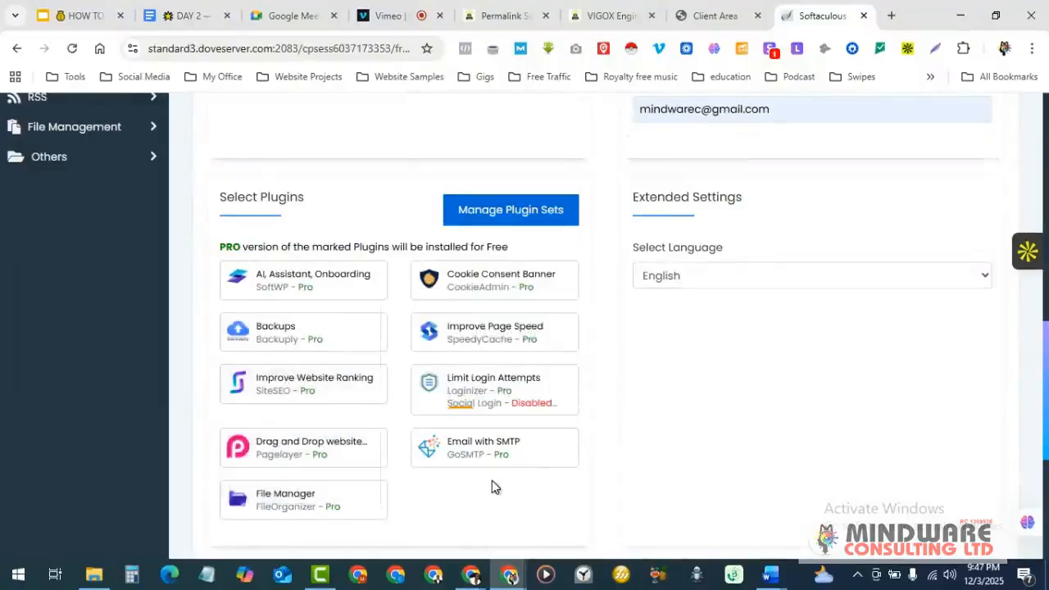
pyautogui.scroll(-1, 492, 484)
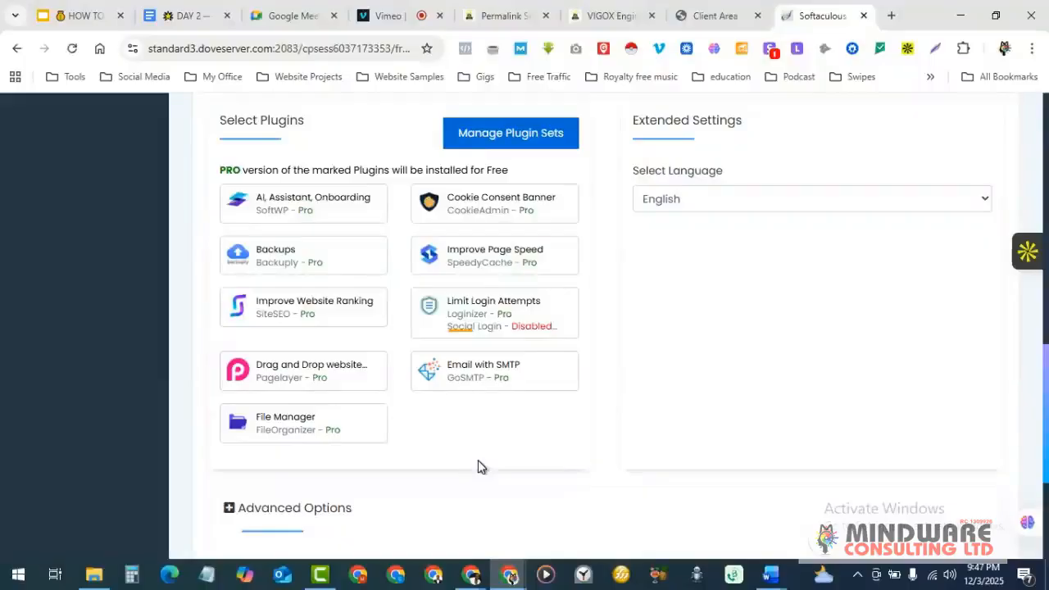
pyautogui.scroll(4, 482, 466)
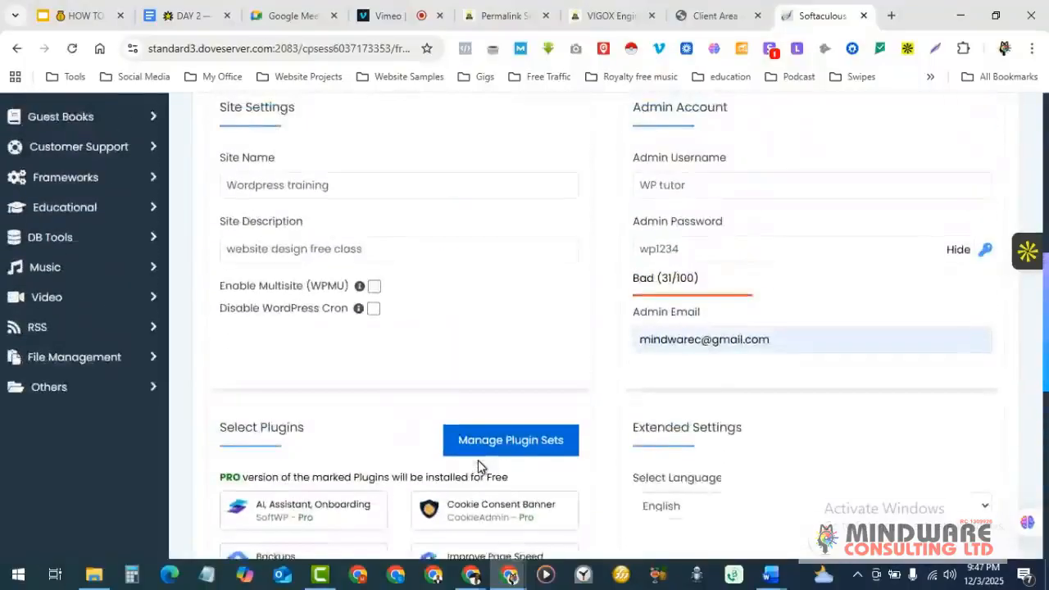
pyautogui.scroll(5, 478, 460)
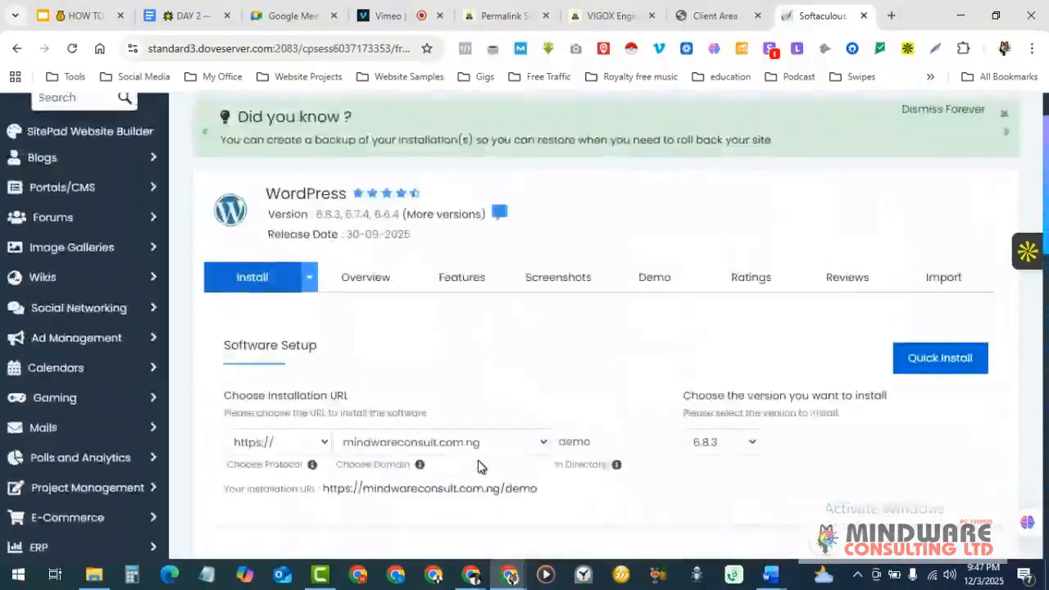
pyautogui.scroll(-12, 478, 466)
pyautogui.scroll(2, 478, 467)
pyautogui.scroll(2, 481, 467)
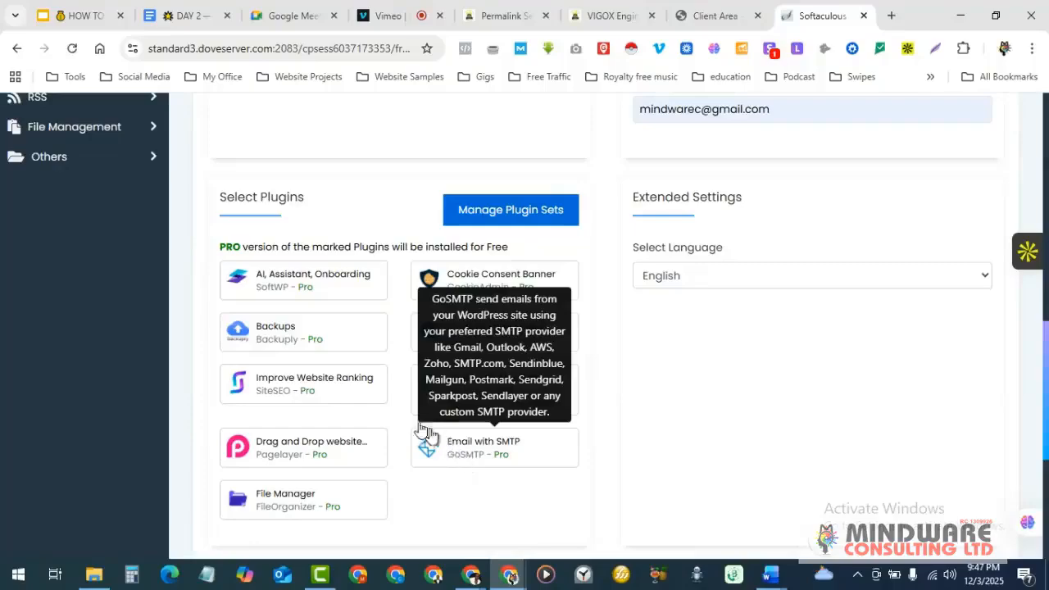
pyautogui.scroll(3, 601, 354)
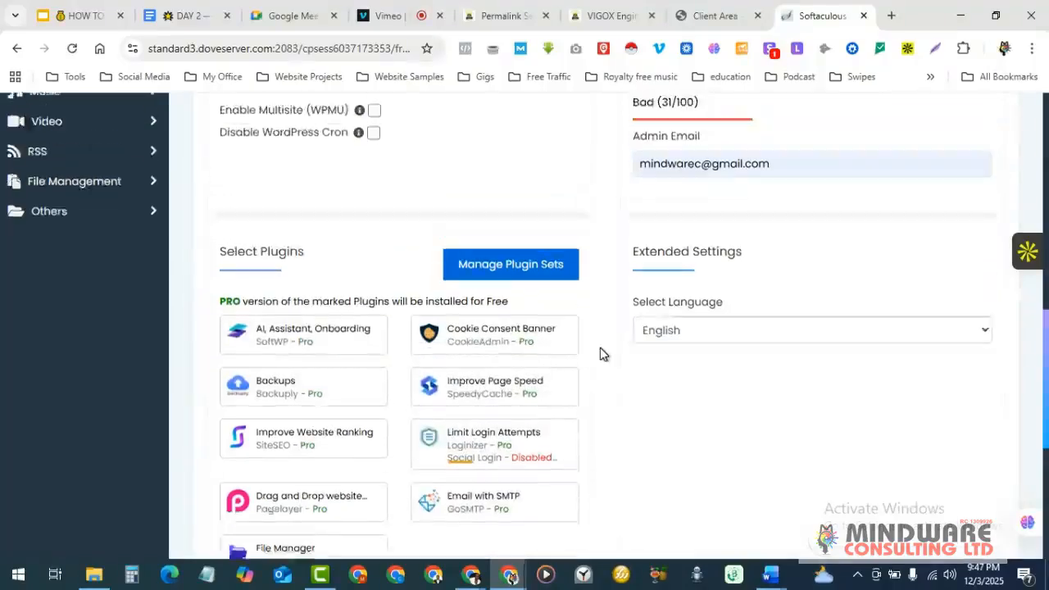
pyautogui.scroll(-3, 601, 354)
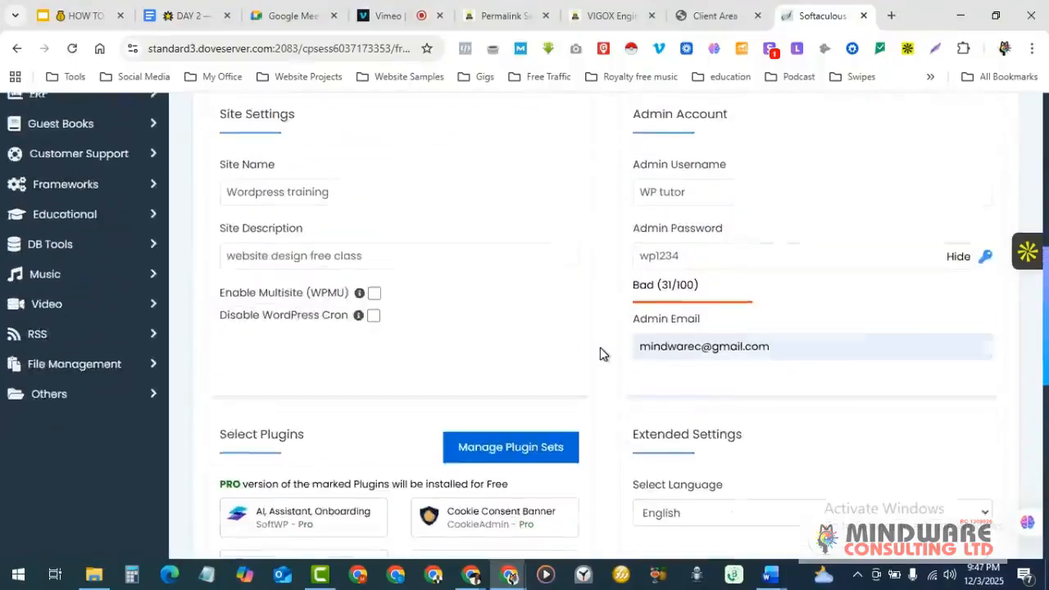
pyautogui.scroll(-3, 600, 354)
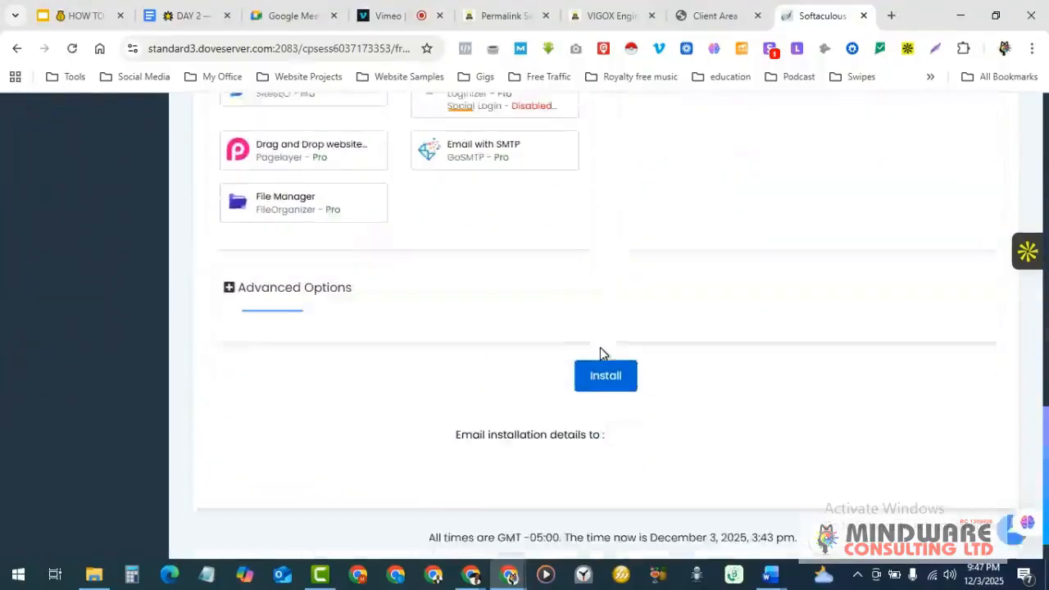
pyautogui.scroll(2, 601, 354)
pyautogui.scroll(3, 600, 354)
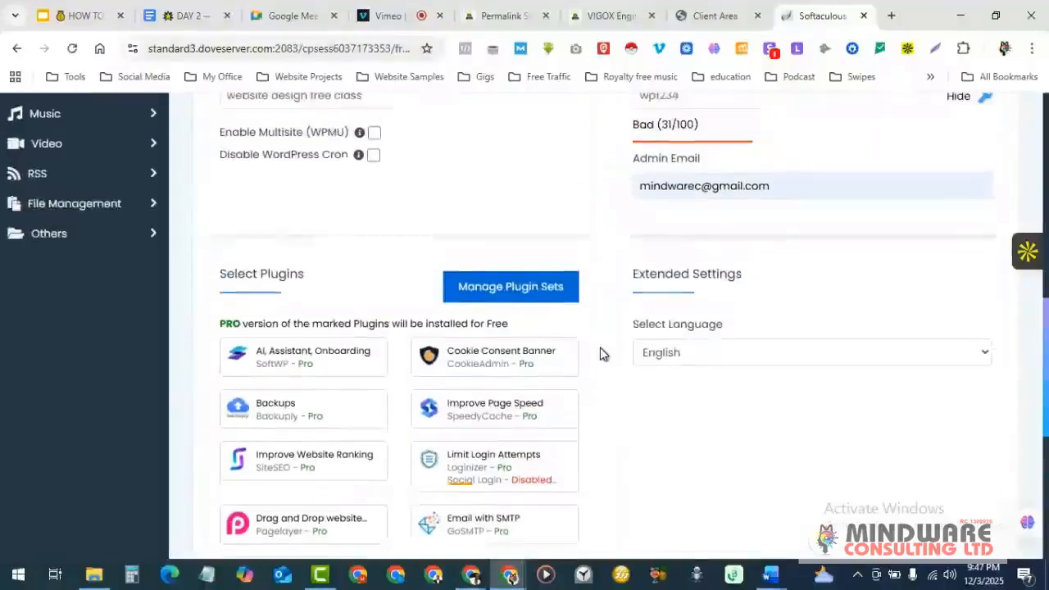
pyautogui.scroll(1, 601, 354)
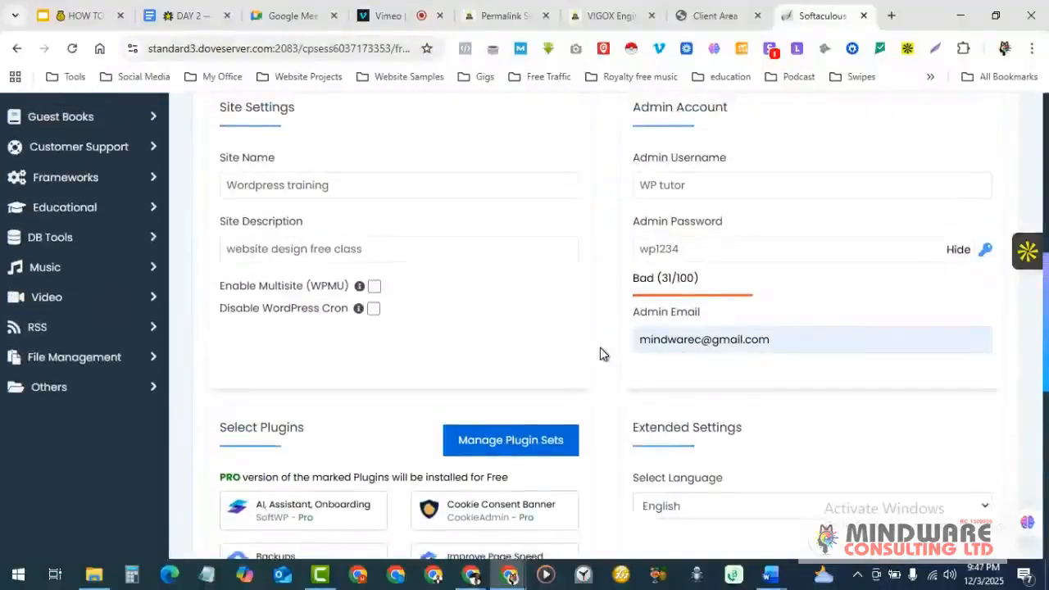
pyautogui.scroll(-1, 601, 355)
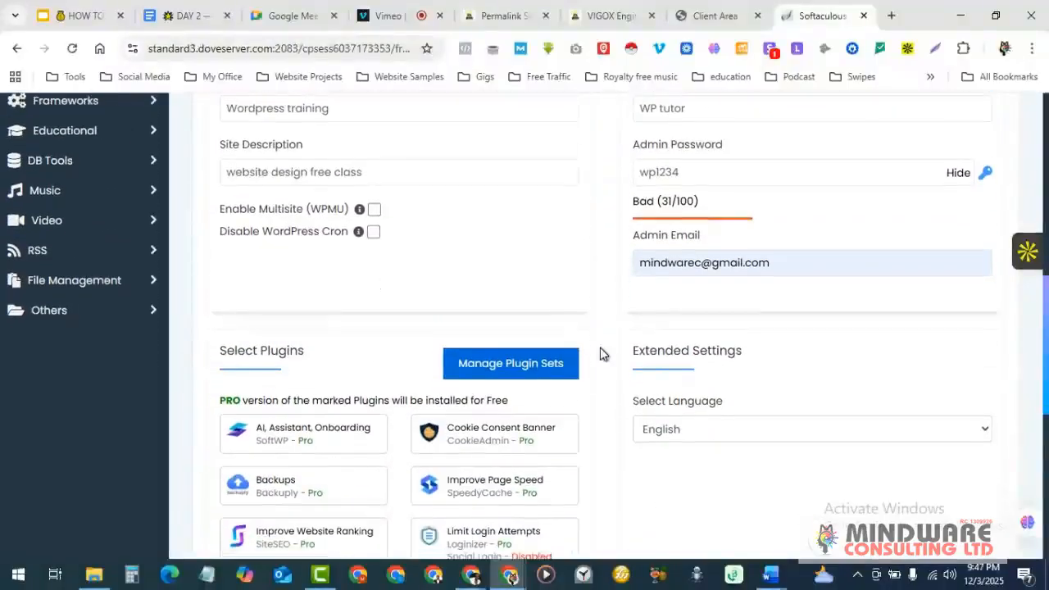
pyautogui.scroll(-4, 601, 354)
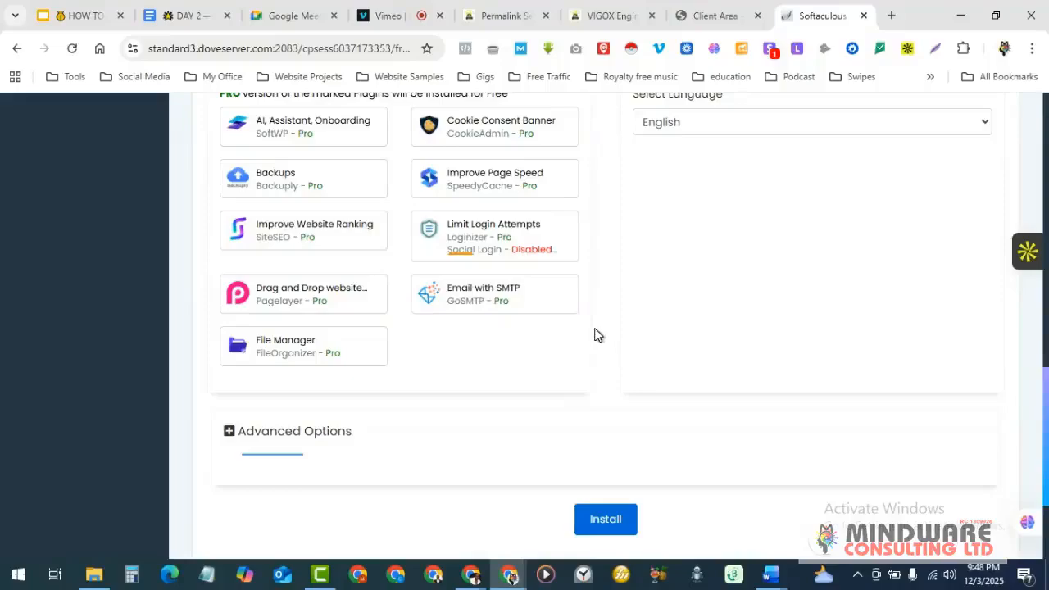
pyautogui.scroll(5, 596, 335)
pyautogui.scroll(5, 596, 334)
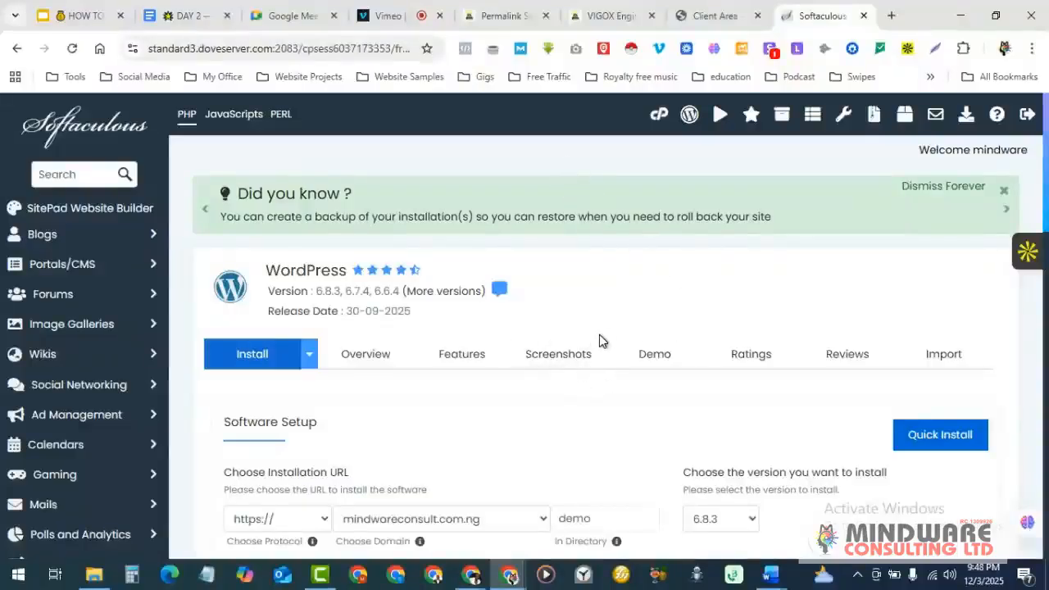
pyautogui.scroll(-3, 600, 335)
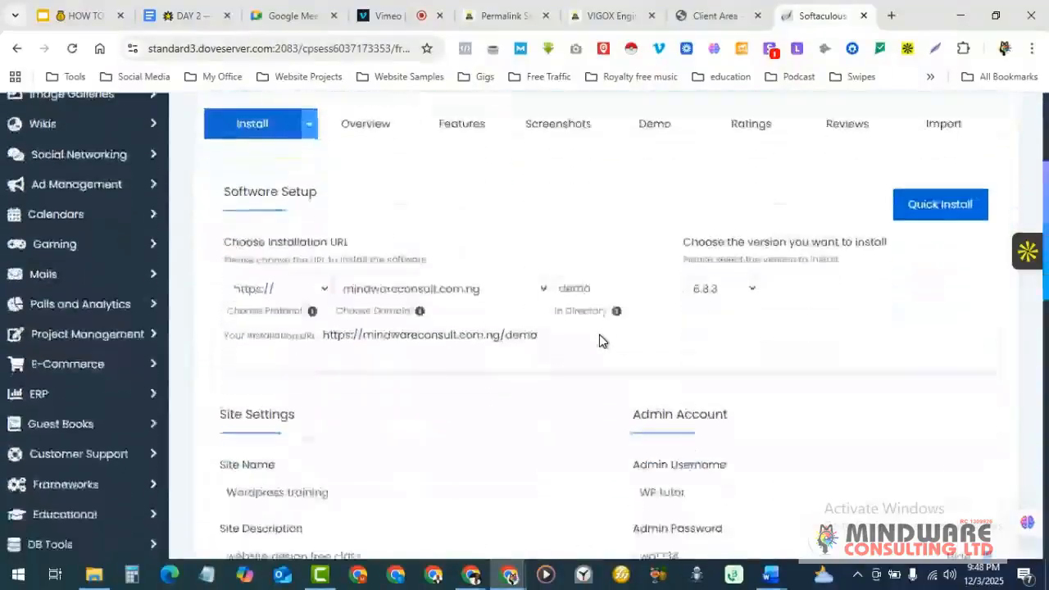
pyautogui.scroll(-3, 600, 341)
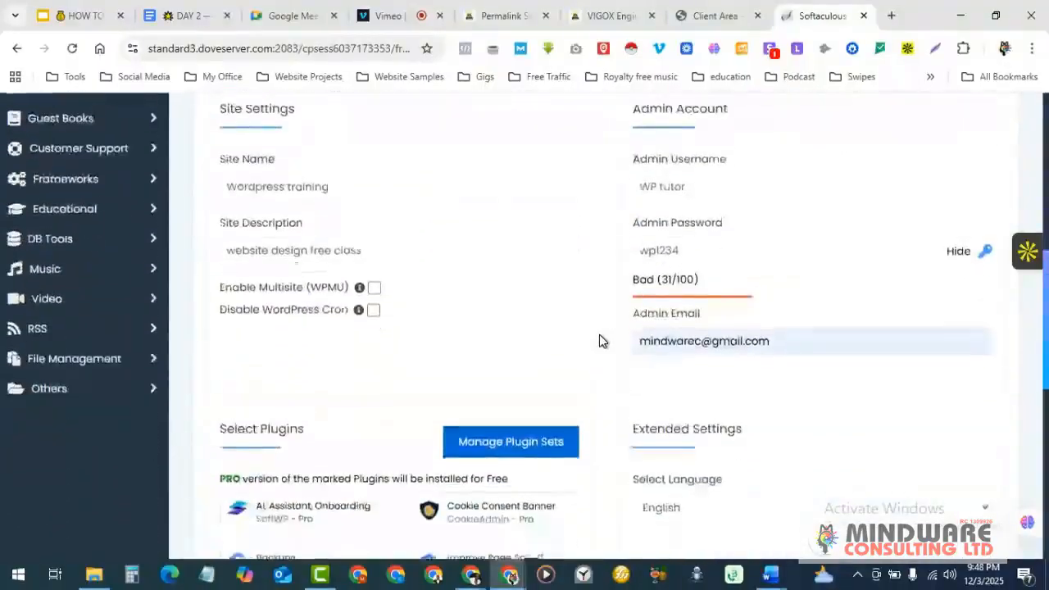
pyautogui.scroll(2, 599, 341)
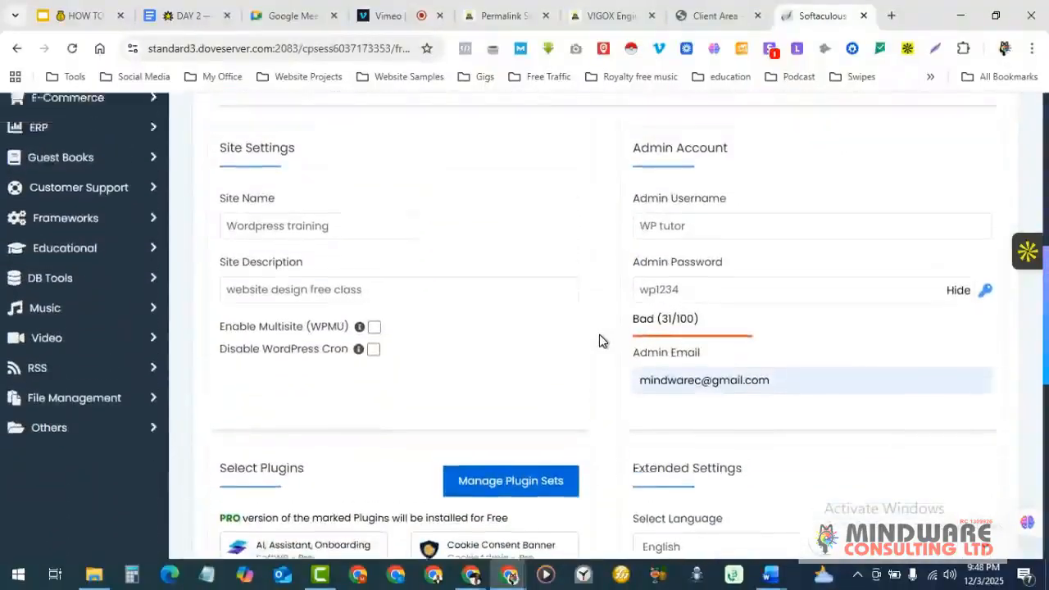
pyautogui.scroll(-3, 600, 341)
pyautogui.scroll(-3, 599, 336)
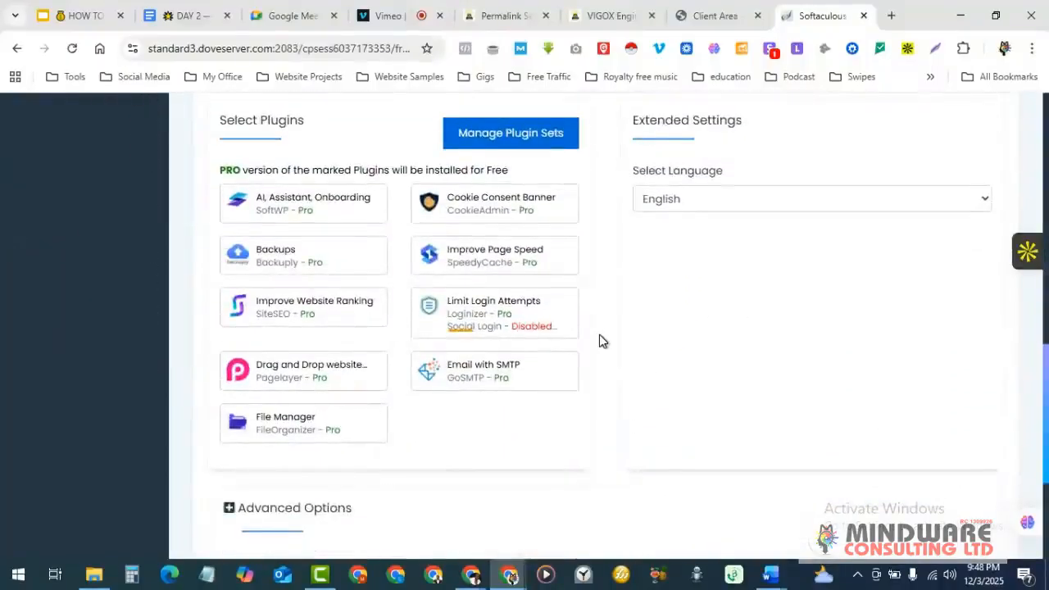
pyautogui.scroll(-3, 599, 335)
pyautogui.scroll(3, 600, 336)
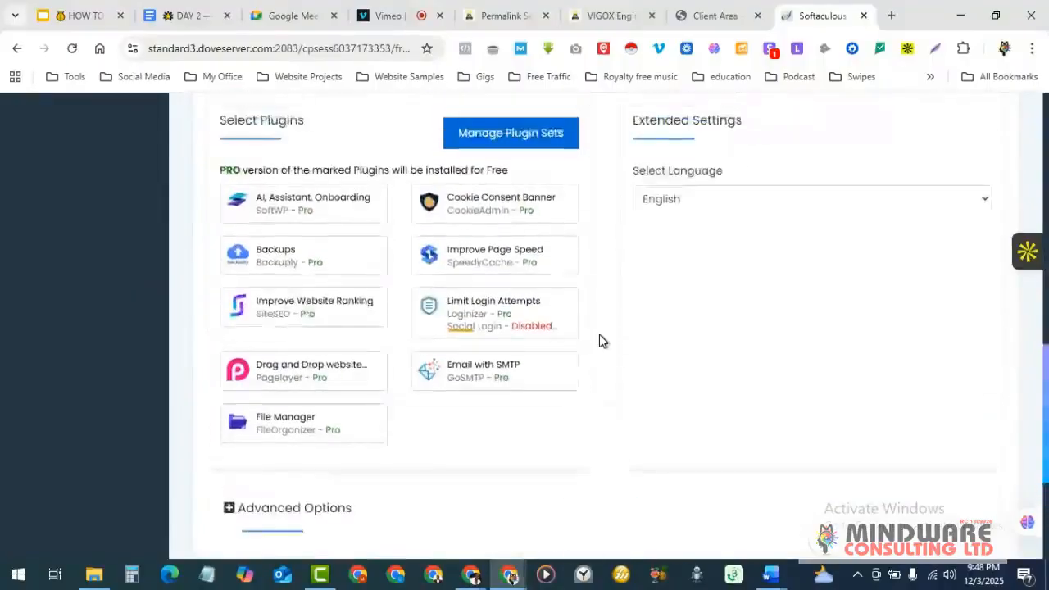
pyautogui.scroll(-1, 599, 334)
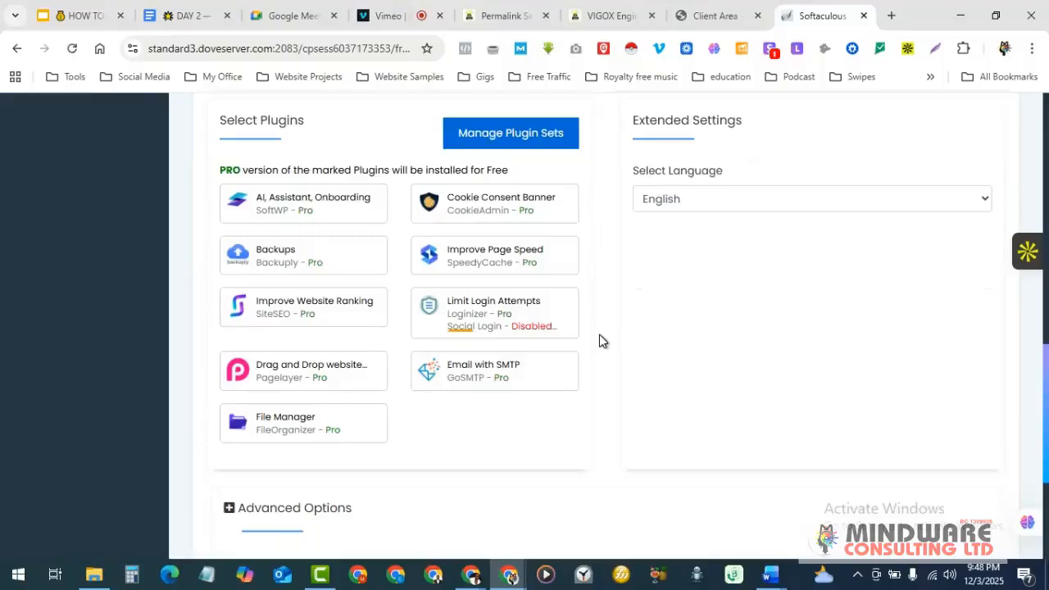
pyautogui.scroll(-3, 599, 335)
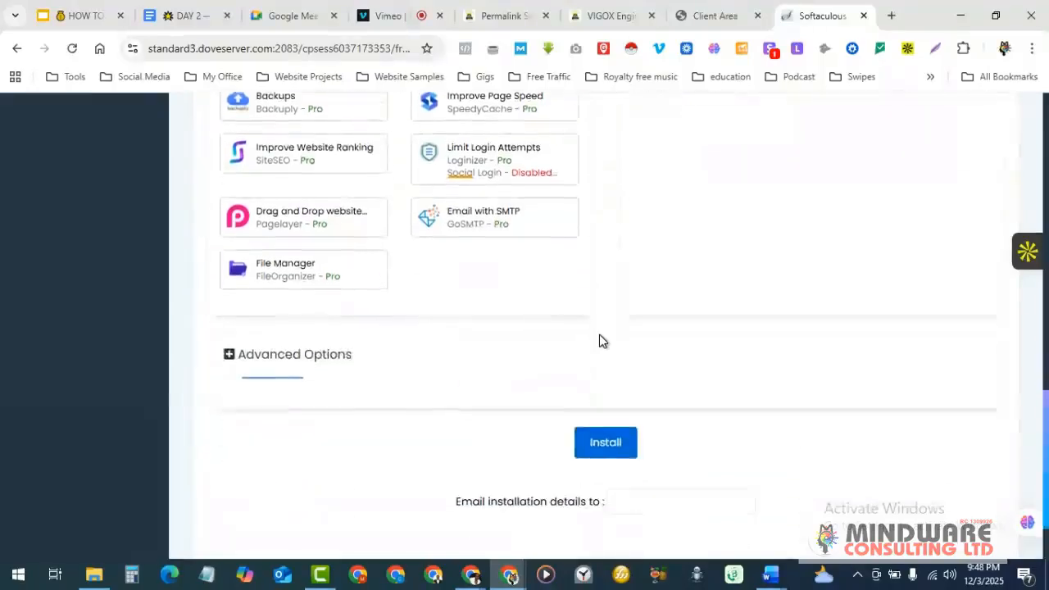
pyautogui.scroll(3, 600, 335)
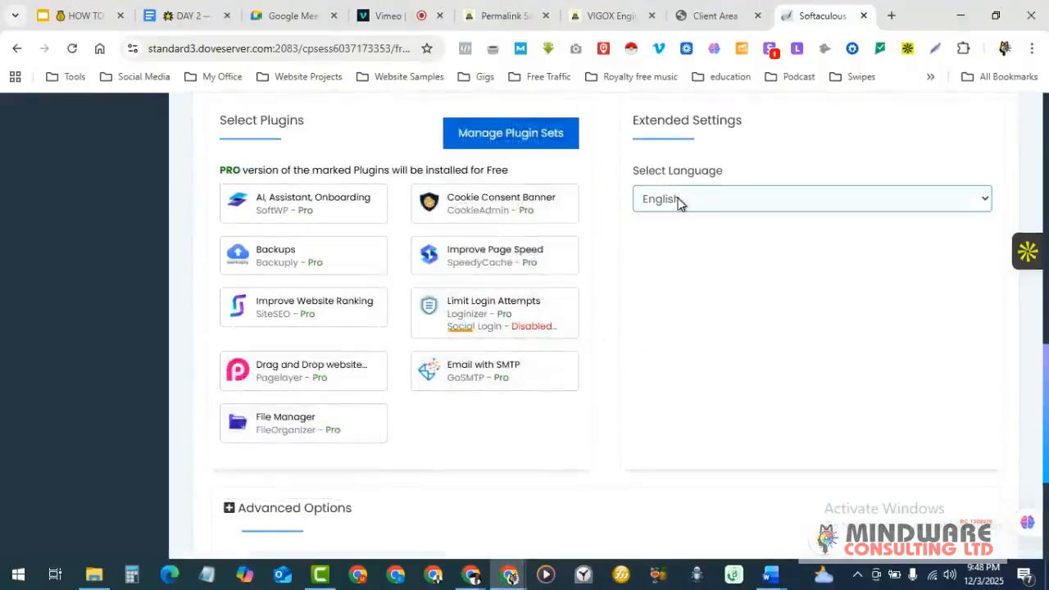
pyautogui.scroll(3, 647, 271)
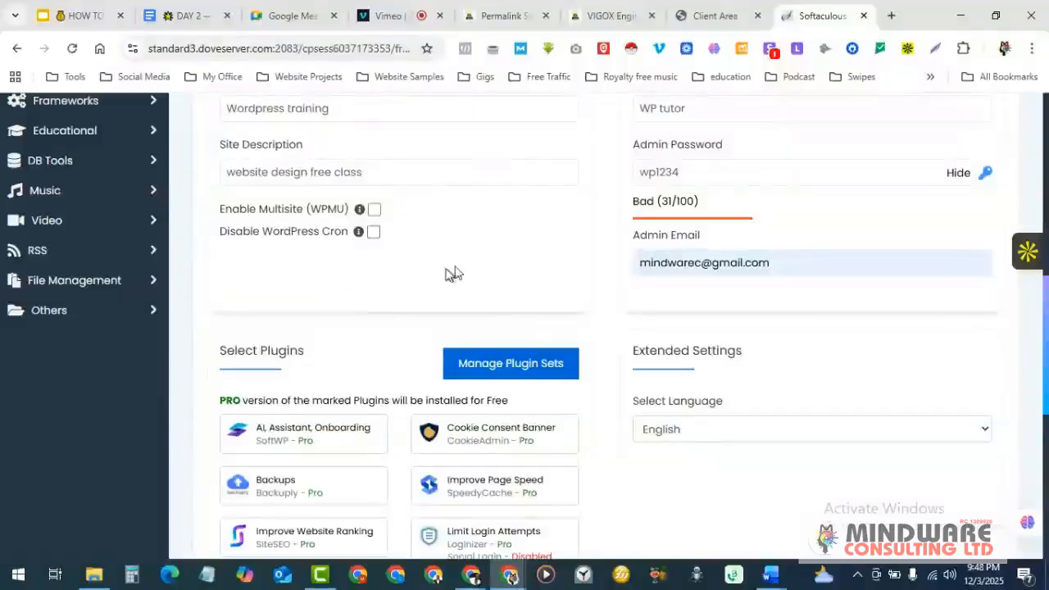
pyautogui.scroll(2, 526, 296)
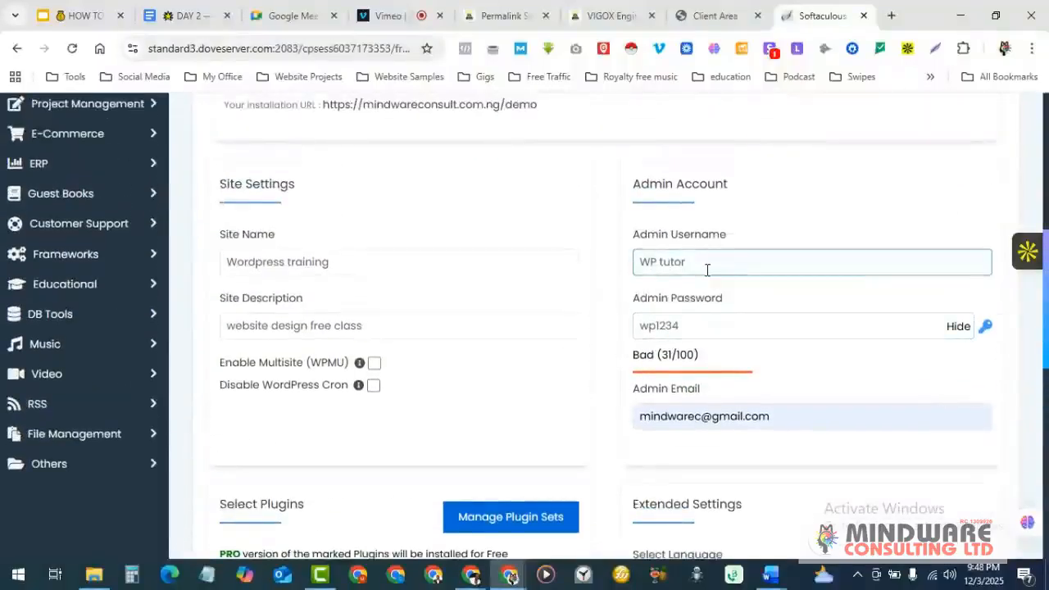
# - Remove the stray space from the admin username and launch the WordPress installation
pyautogui.click(663, 266)
pyautogui.press('BackSpace')
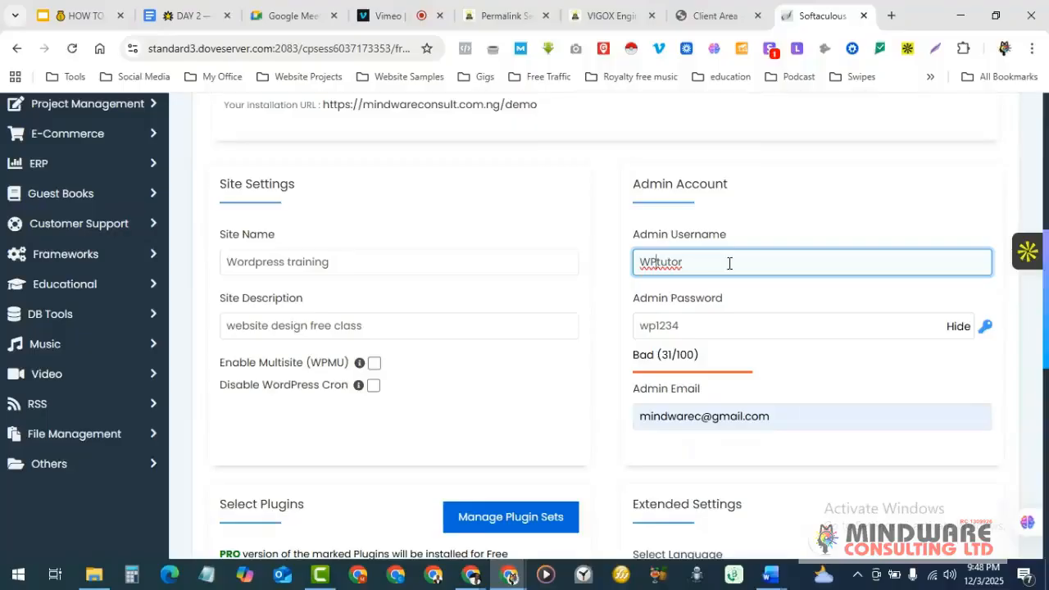
pyautogui.scroll(-1, 730, 263)
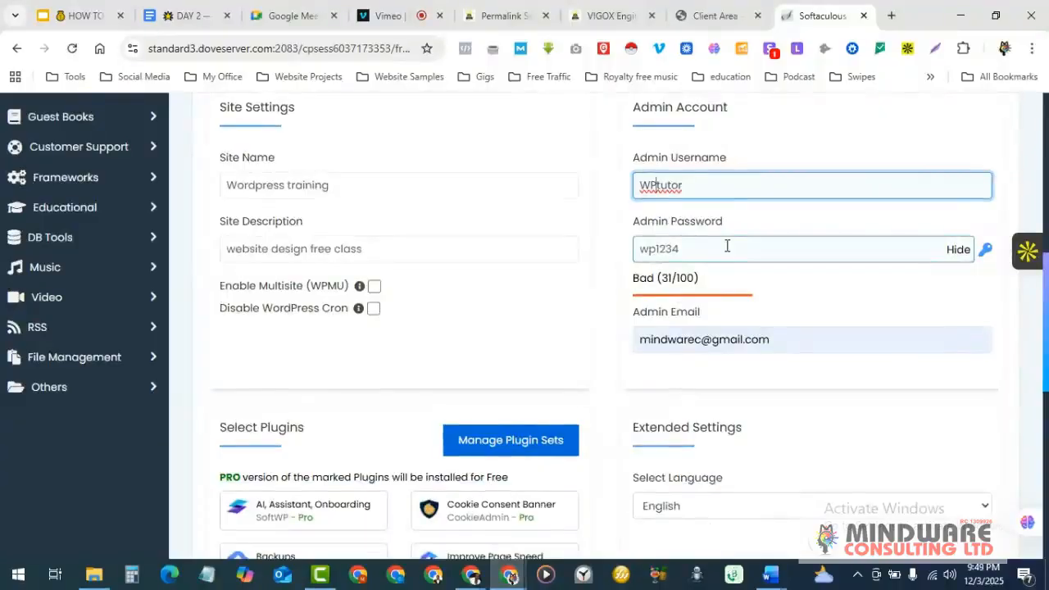
pyautogui.scroll(-3, 728, 246)
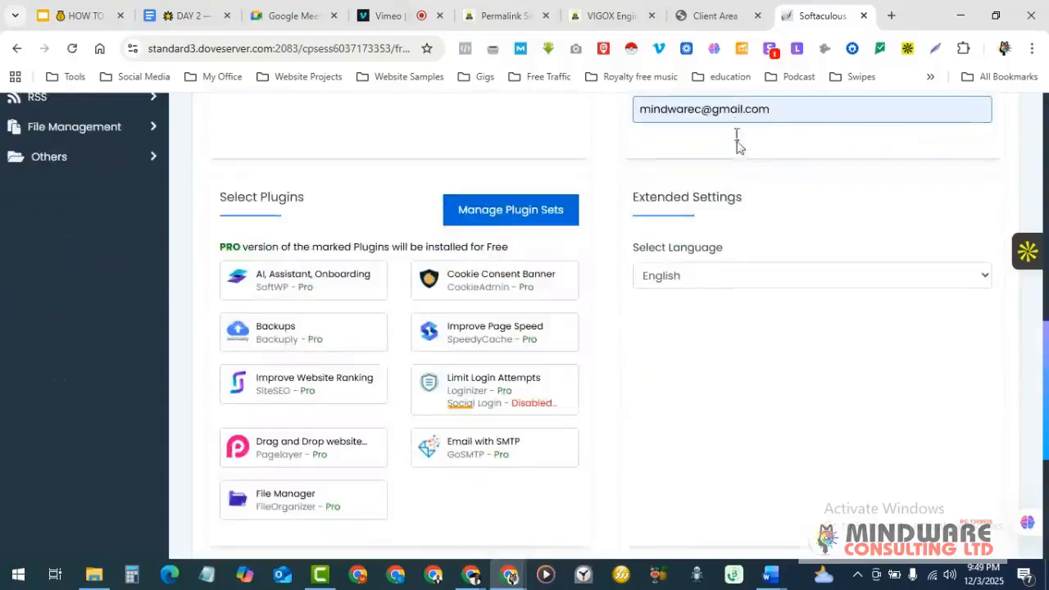
pyautogui.scroll(-5, 640, 368)
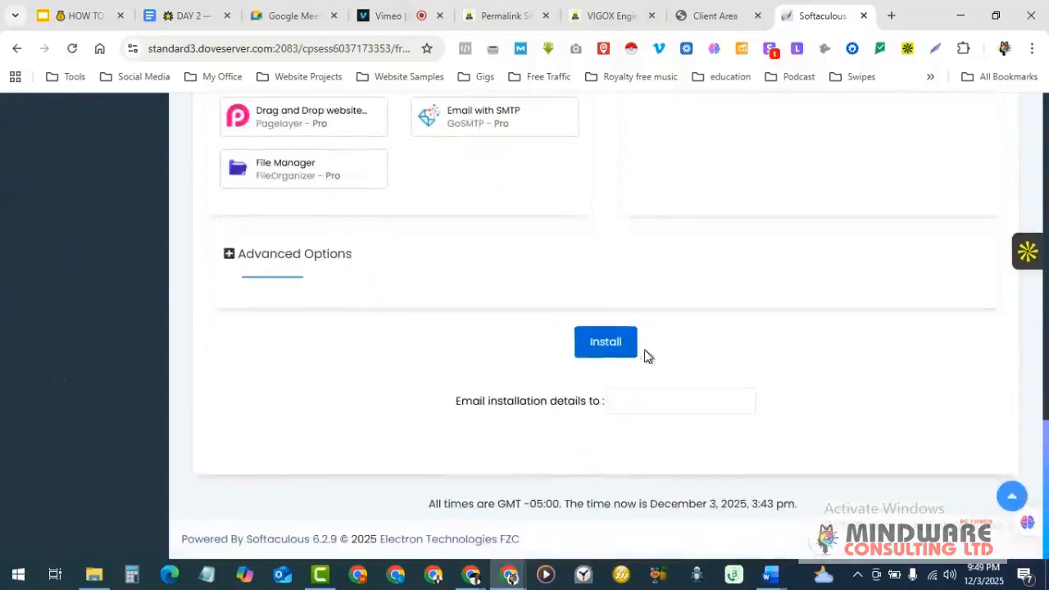
pyautogui.click(609, 342)
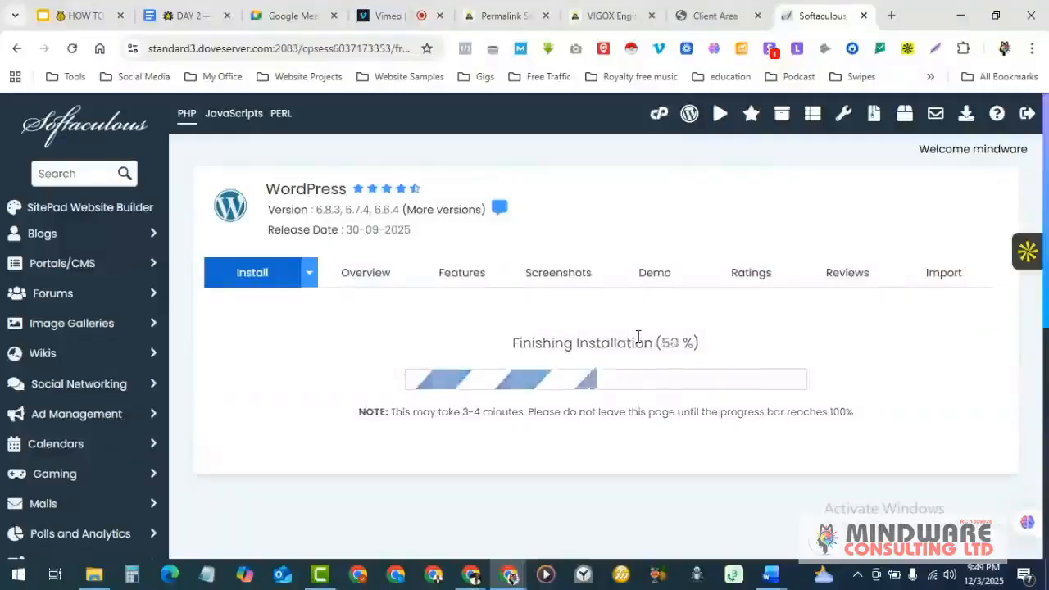
pyautogui.scroll(-1, 665, 344)
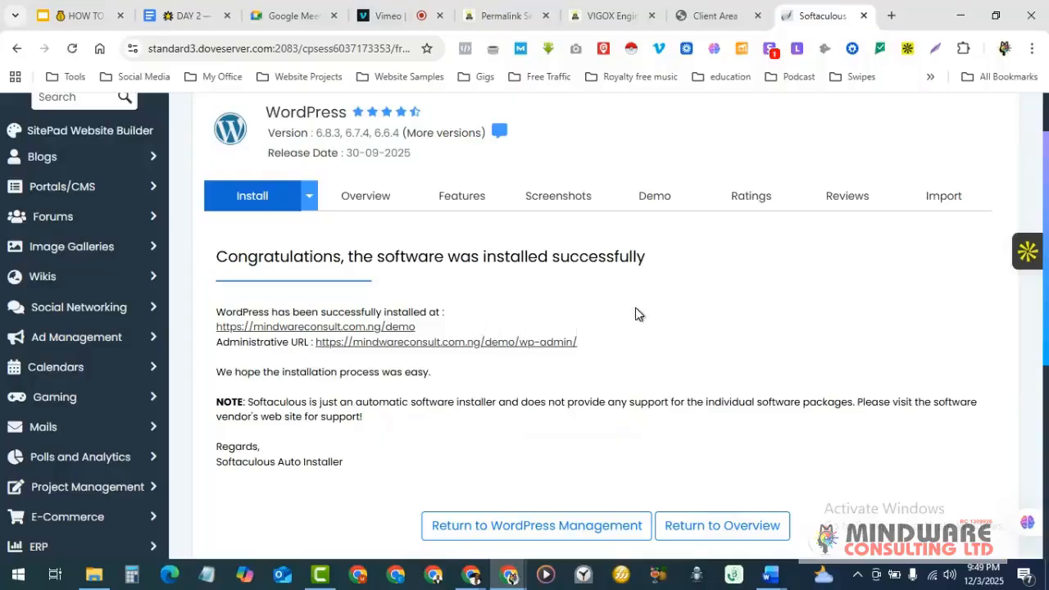
pyautogui.scroll(-1, 636, 314)
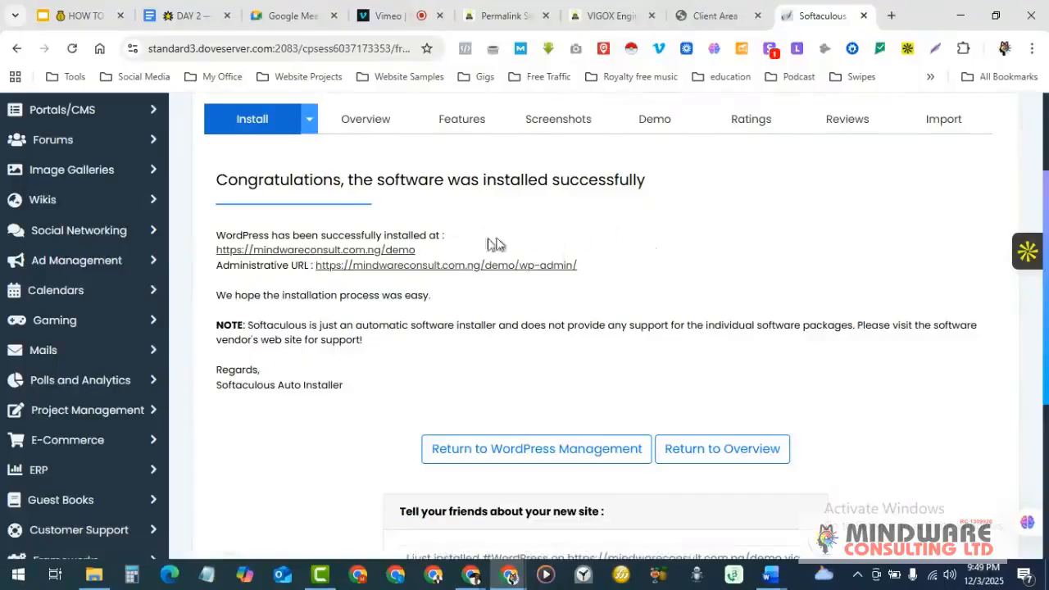
# - Open the new demo site in a new tab, then return to the Softaculous confirmation page
pyautogui.click(328, 250)
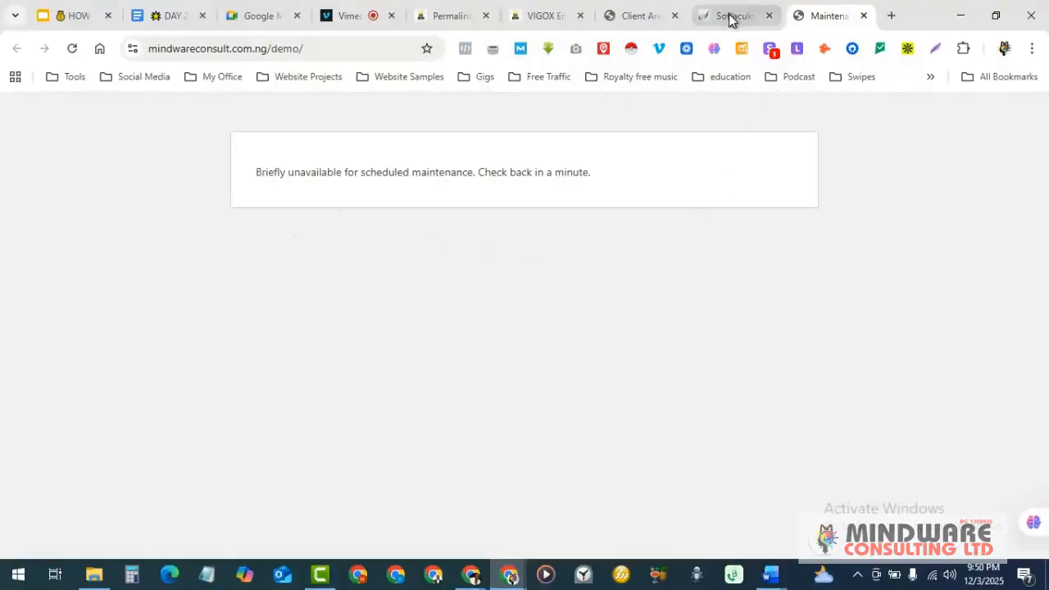
pyautogui.moveTo(729, 18)
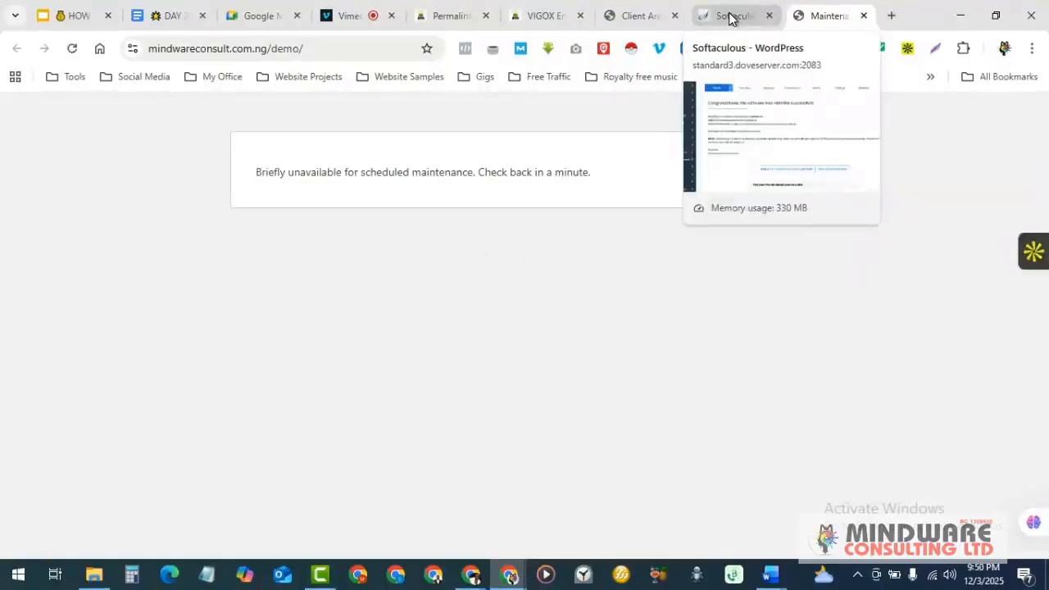
pyautogui.click(732, 19)
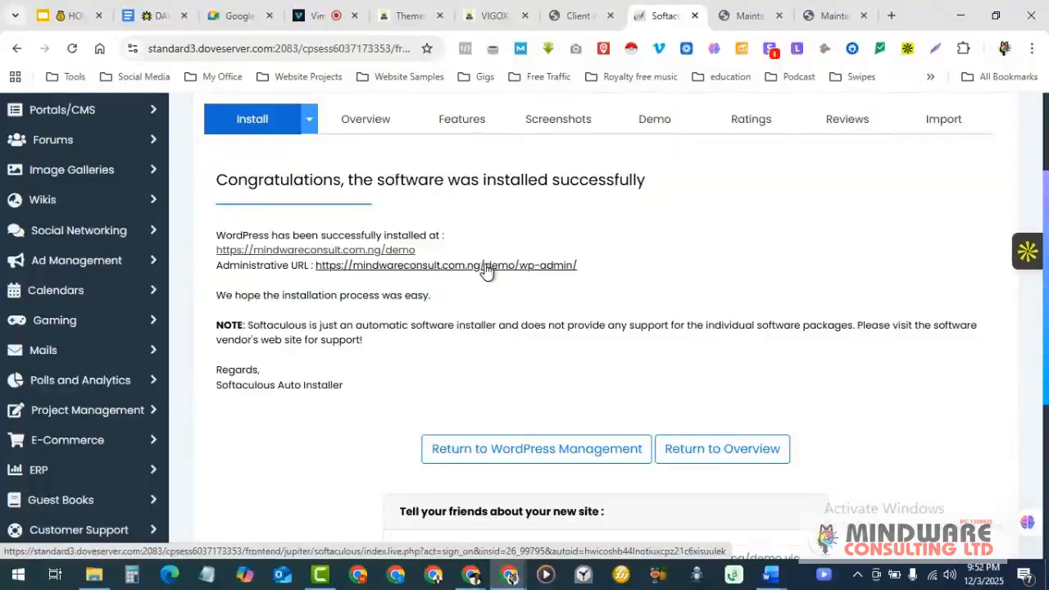
# - Open the demo site's admin URL and look over the Wordpress training dashboard
pyautogui.click(486, 268)
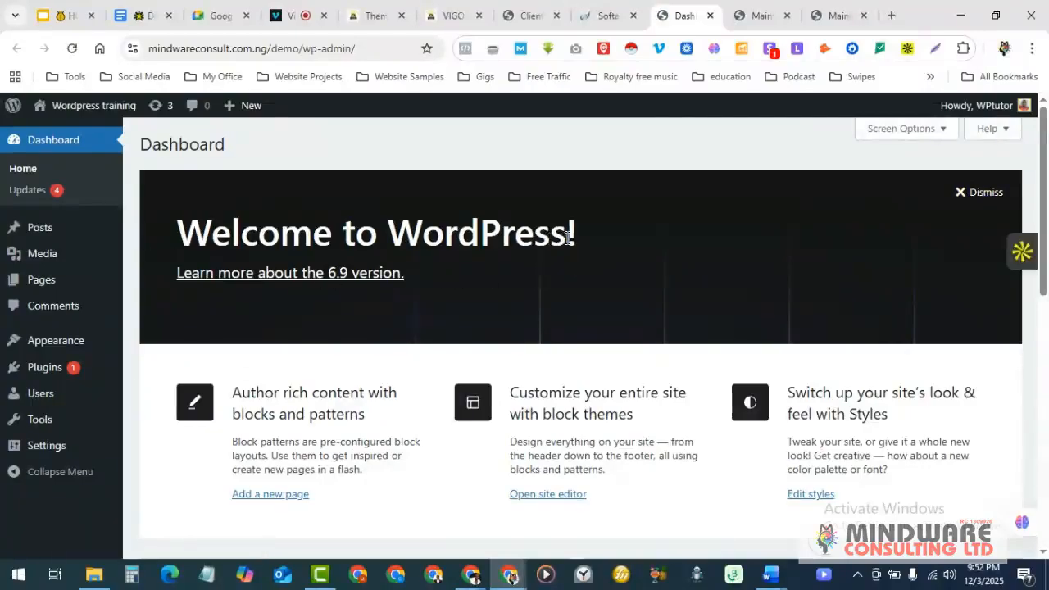
pyautogui.scroll(-1, 567, 238)
pyautogui.scroll(1, 567, 238)
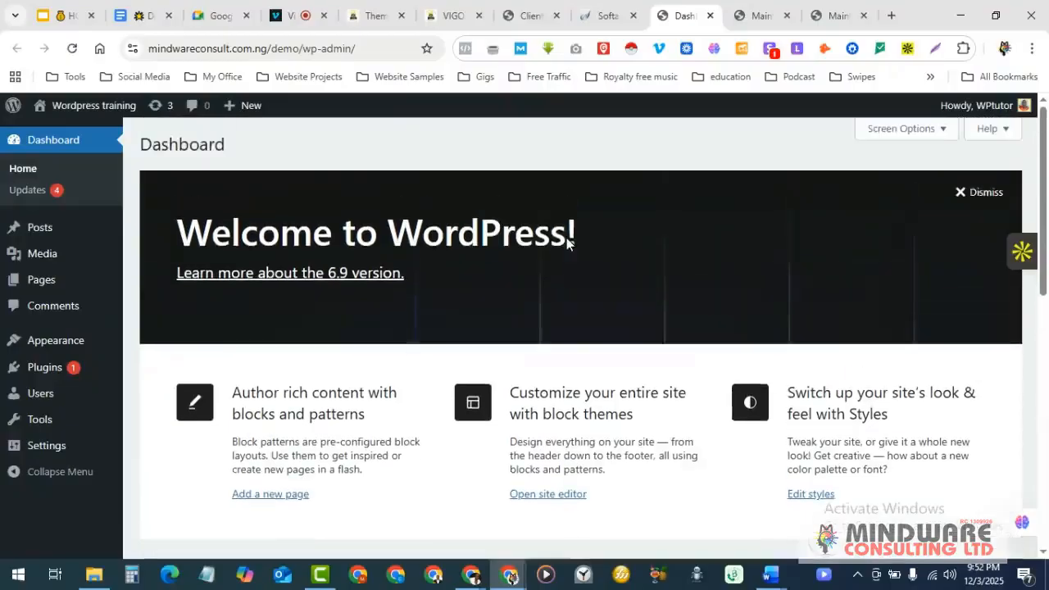
pyautogui.scroll(-5, 567, 238)
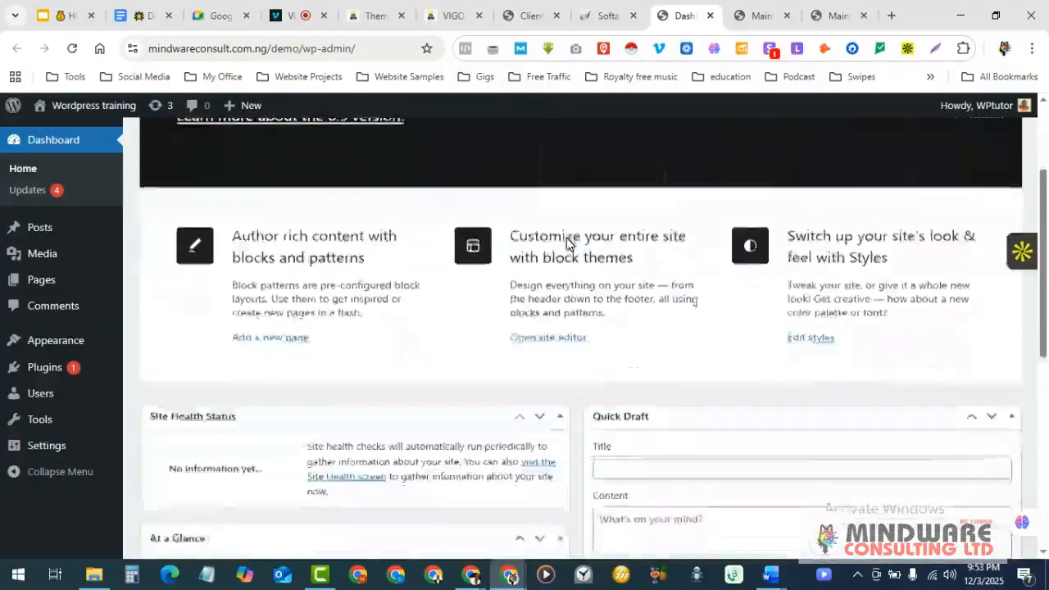
pyautogui.scroll(-2, 565, 238)
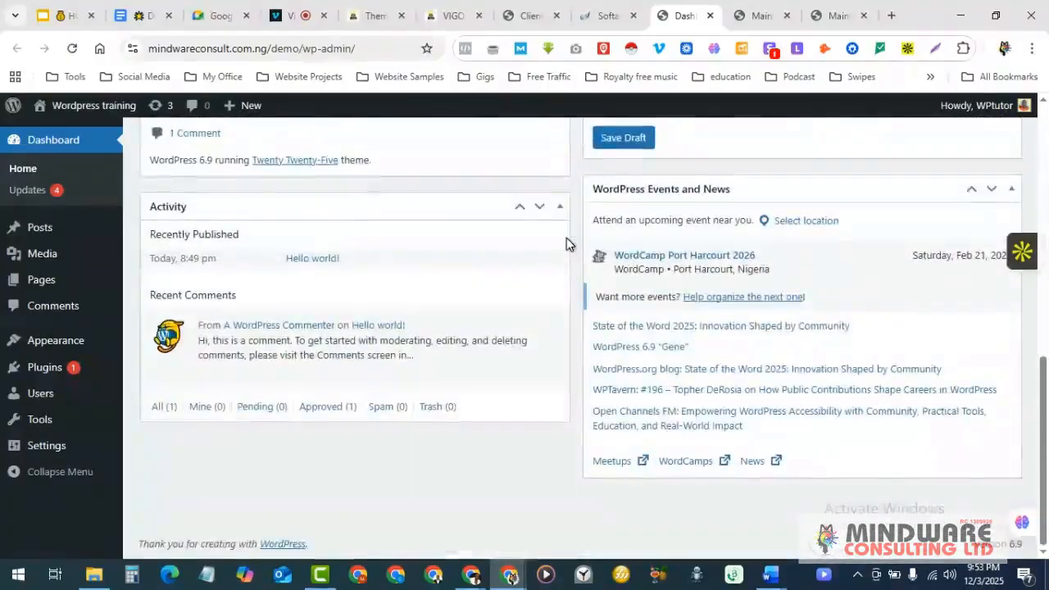
pyautogui.scroll(7, 566, 237)
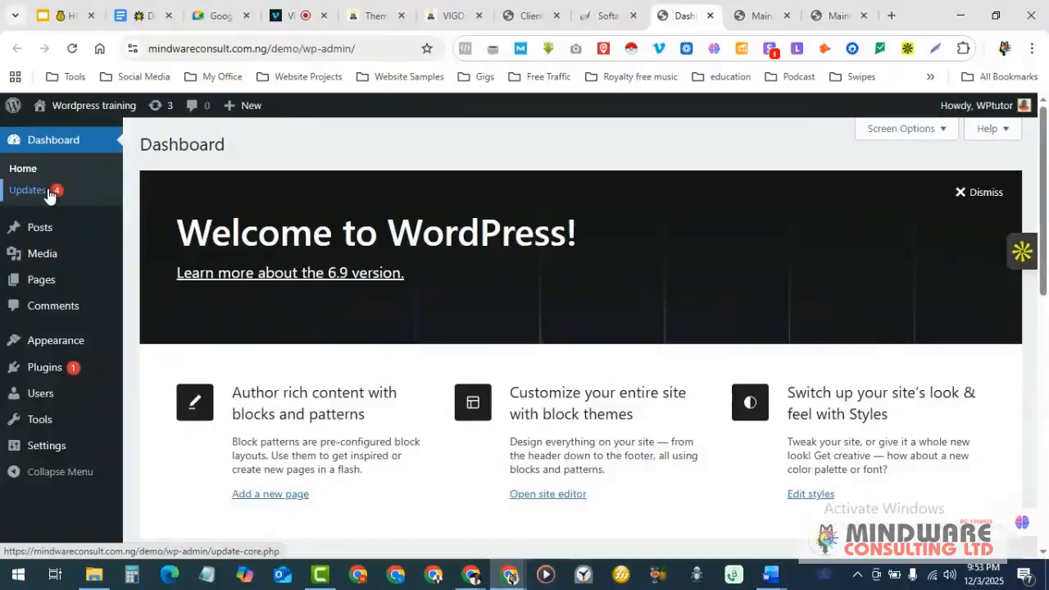
pyautogui.scroll(-8, 877, 280)
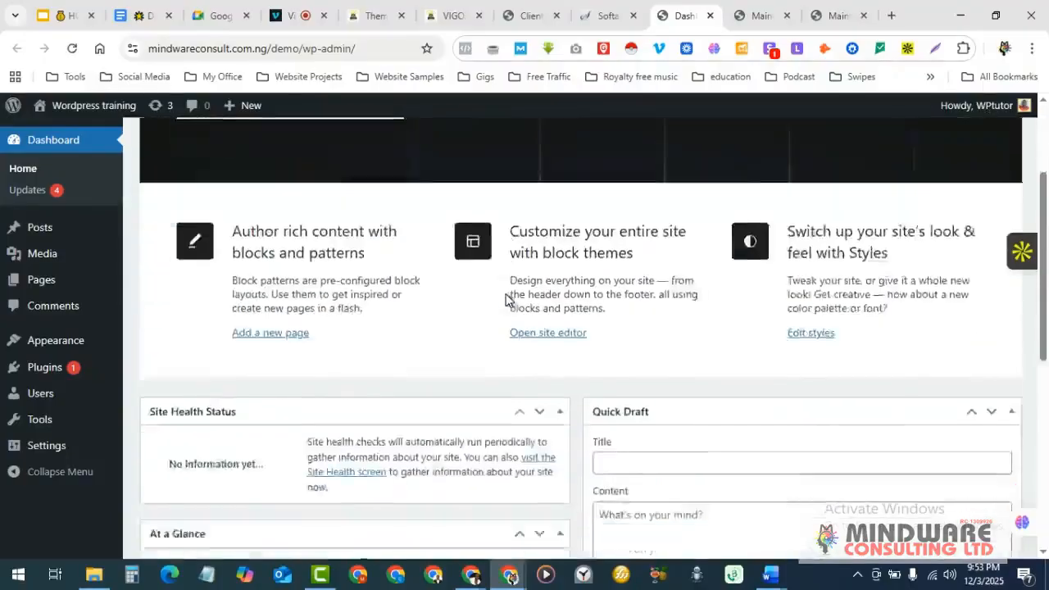
pyautogui.scroll(8, 465, 322)
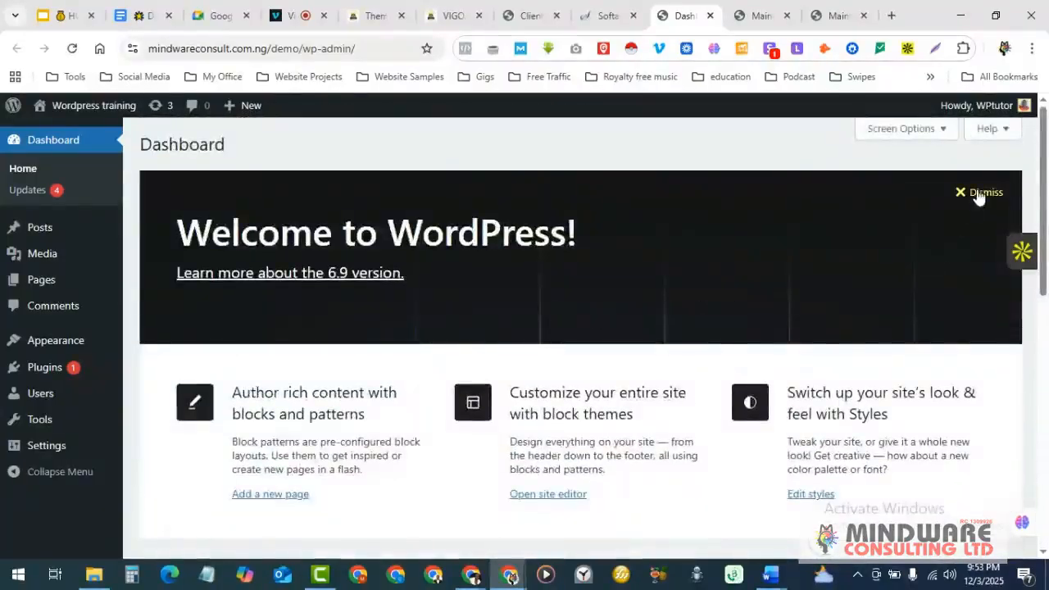
# - Dismiss the welcome panel and hide the Events and News, Quick Draft, Activity, At a Glance and Site Health boxes
pyautogui.click(980, 194)
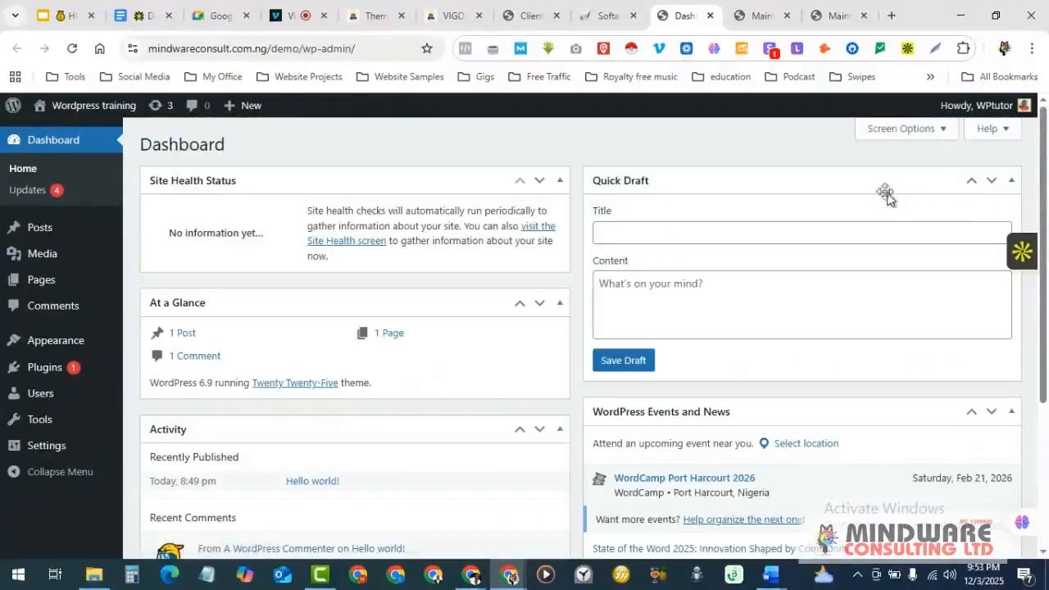
pyautogui.click(900, 130)
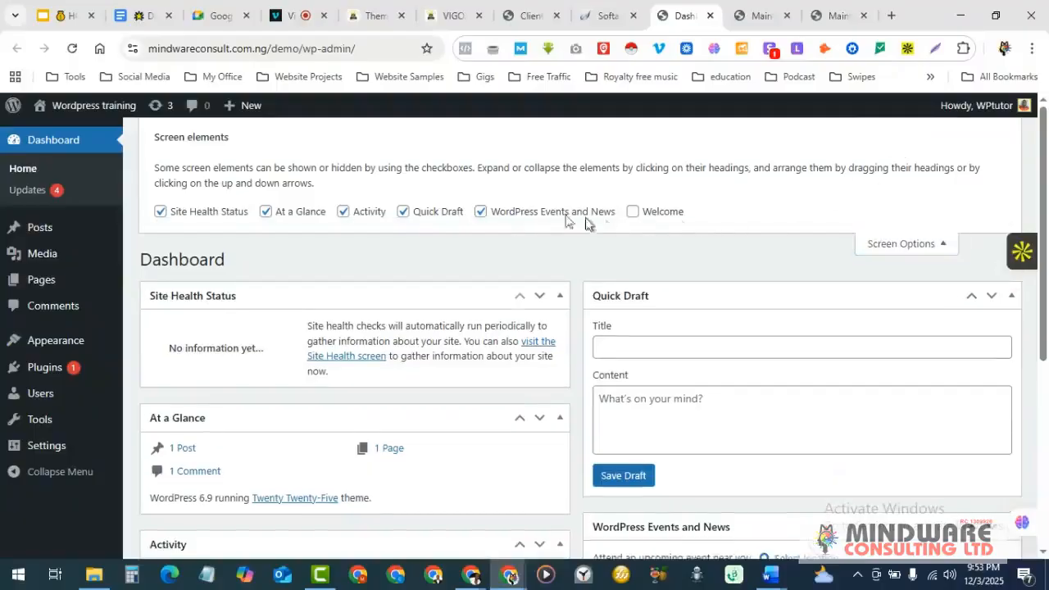
pyautogui.click(485, 216)
pyautogui.click(406, 215)
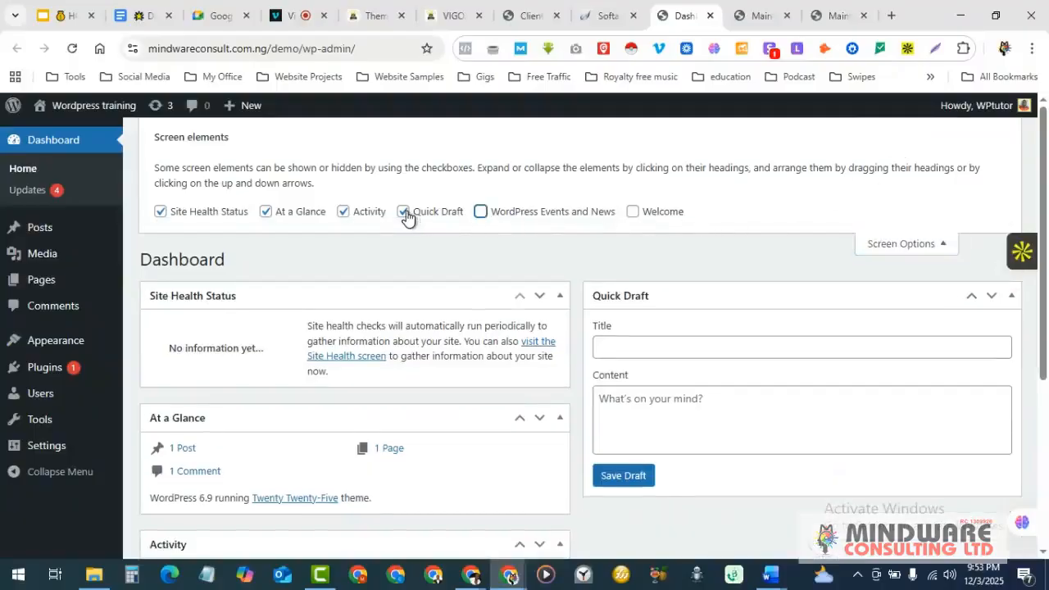
pyautogui.click(343, 212)
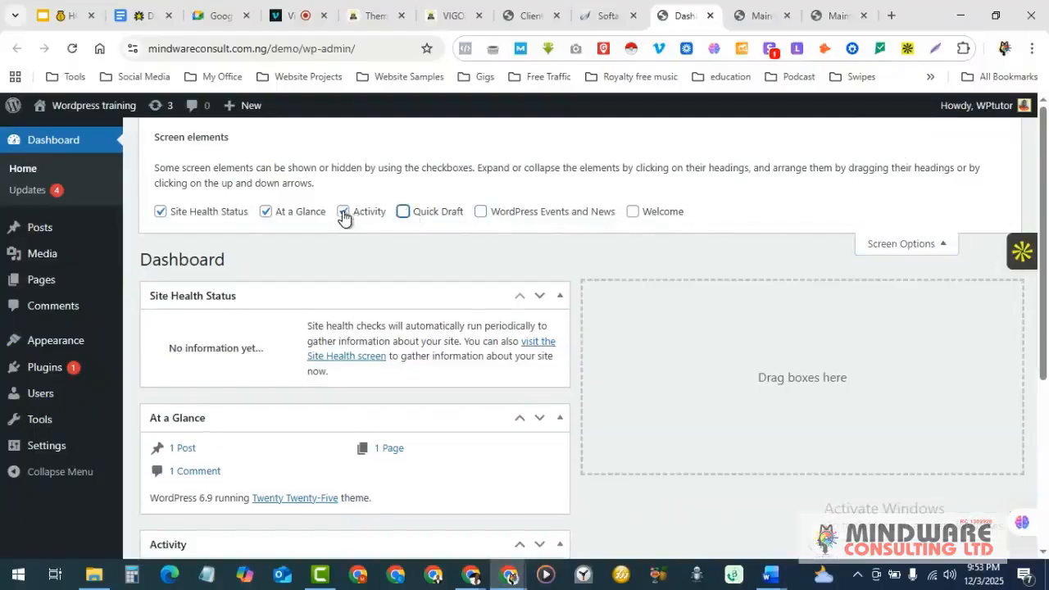
pyautogui.click(266, 212)
pyautogui.click(160, 211)
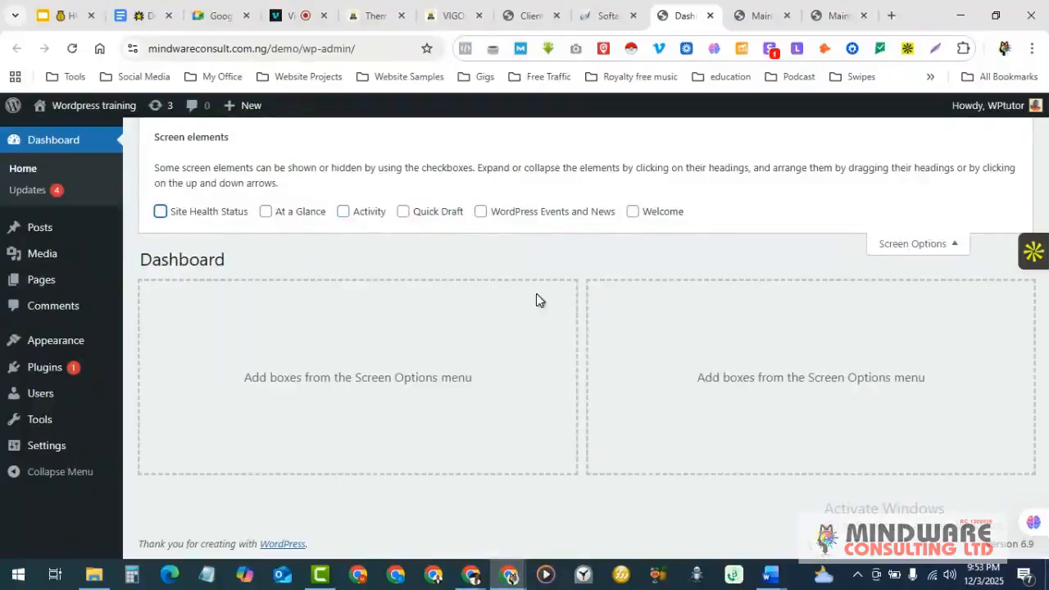
pyautogui.click(902, 243)
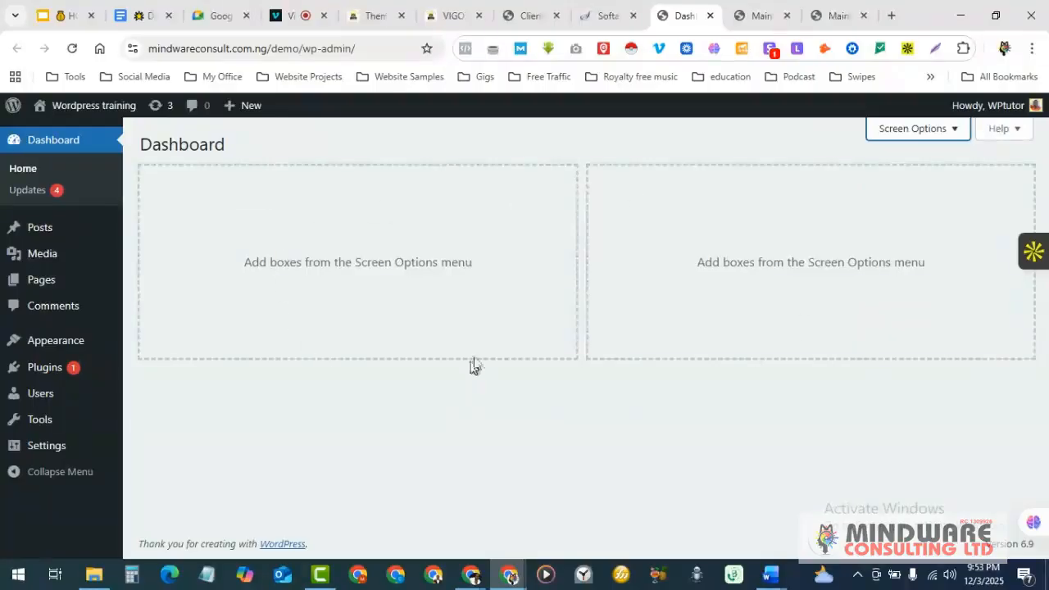
pyautogui.click(23, 190)
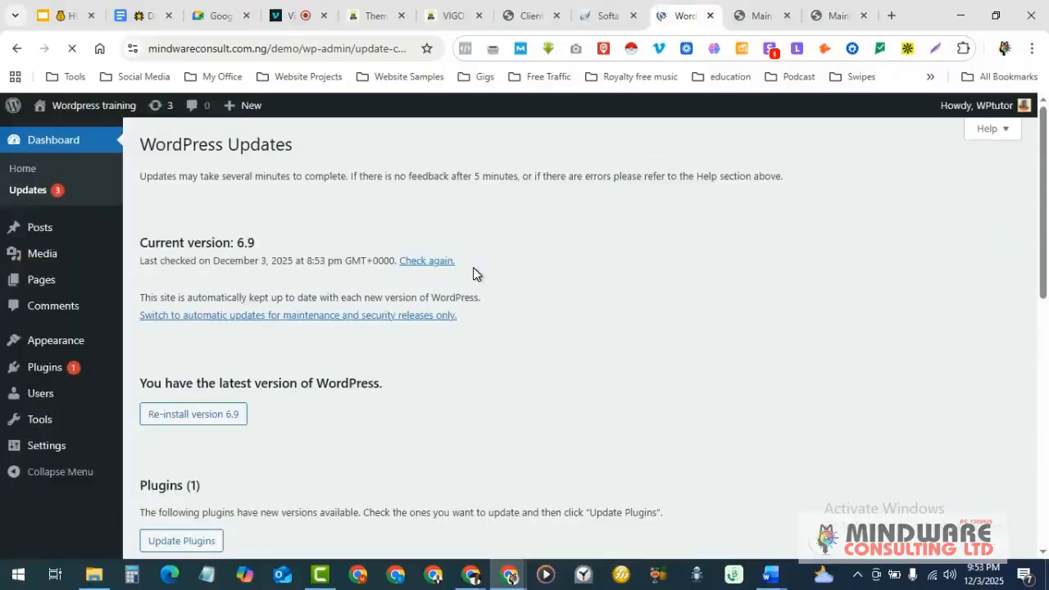
# - Review the Akismet and two theme updates listed, then go to Appearance > Themes
pyautogui.scroll(-1, 542, 281)
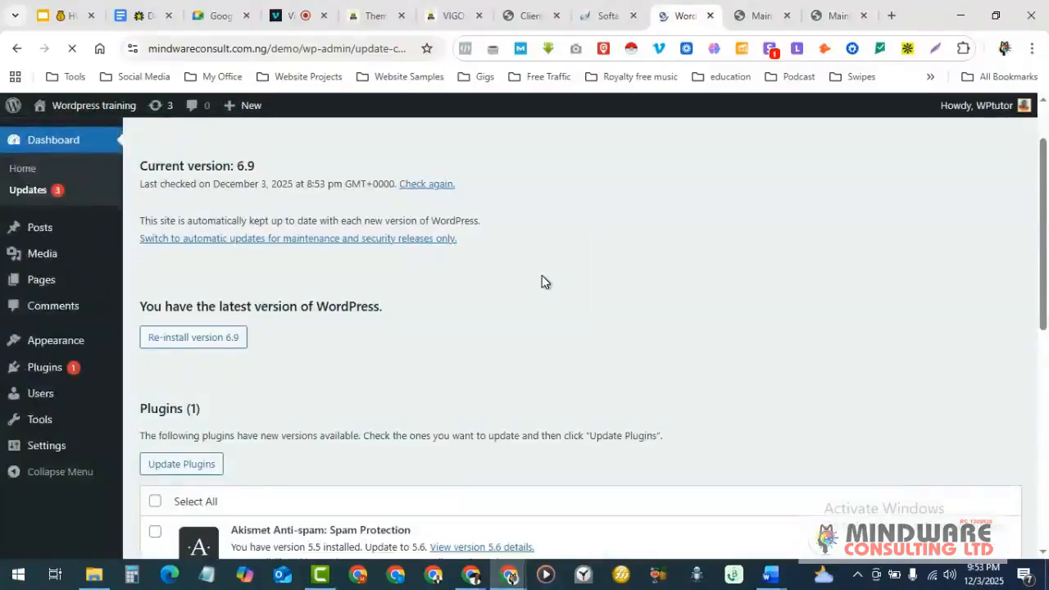
pyautogui.scroll(-3, 542, 281)
pyautogui.scroll(-1, 542, 281)
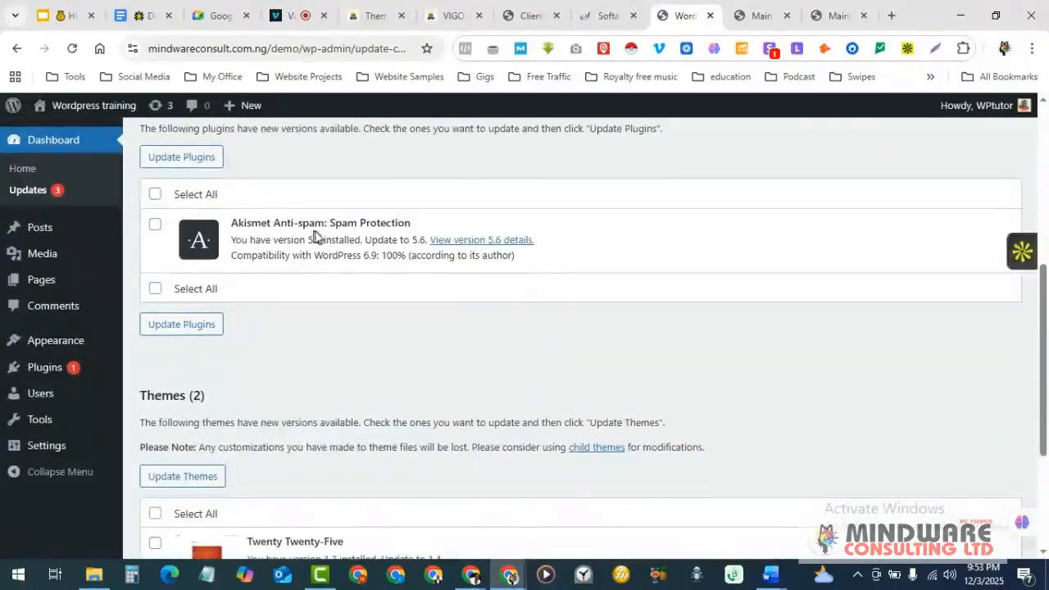
pyautogui.scroll(-3, 327, 238)
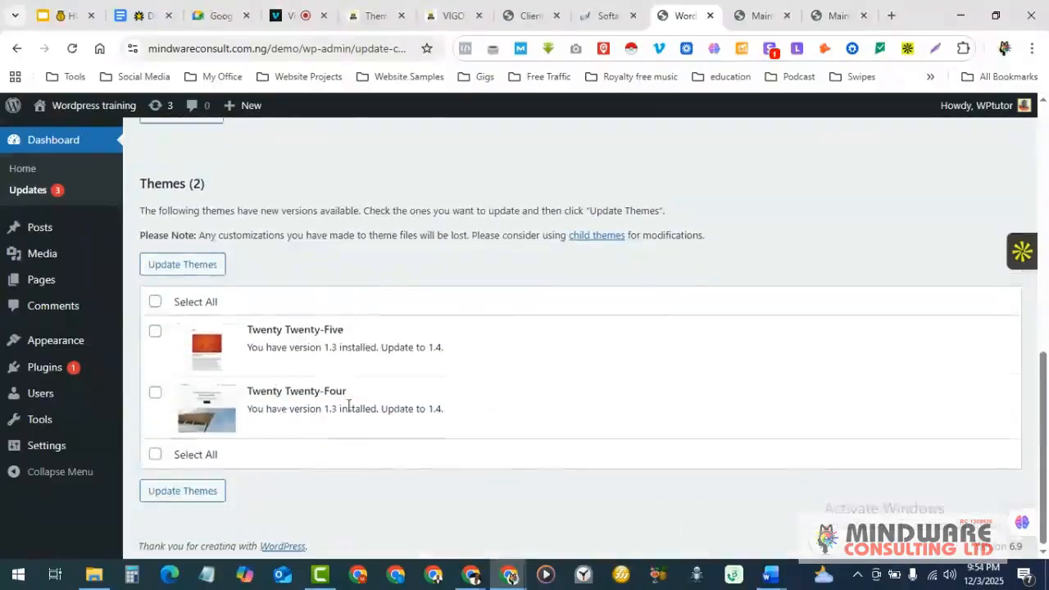
pyautogui.scroll(2, 347, 405)
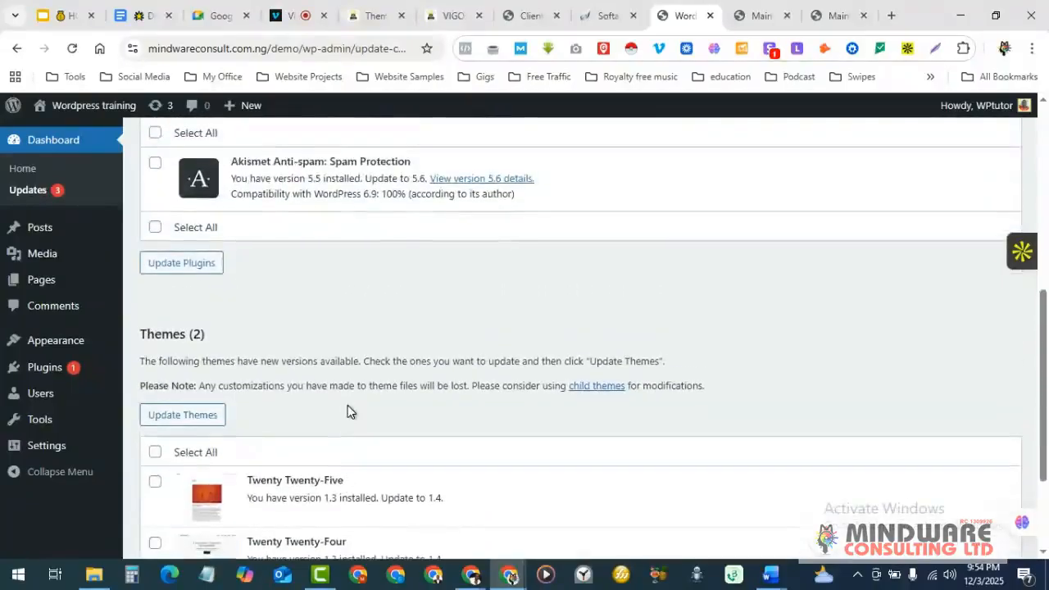
pyautogui.scroll(-2, 348, 405)
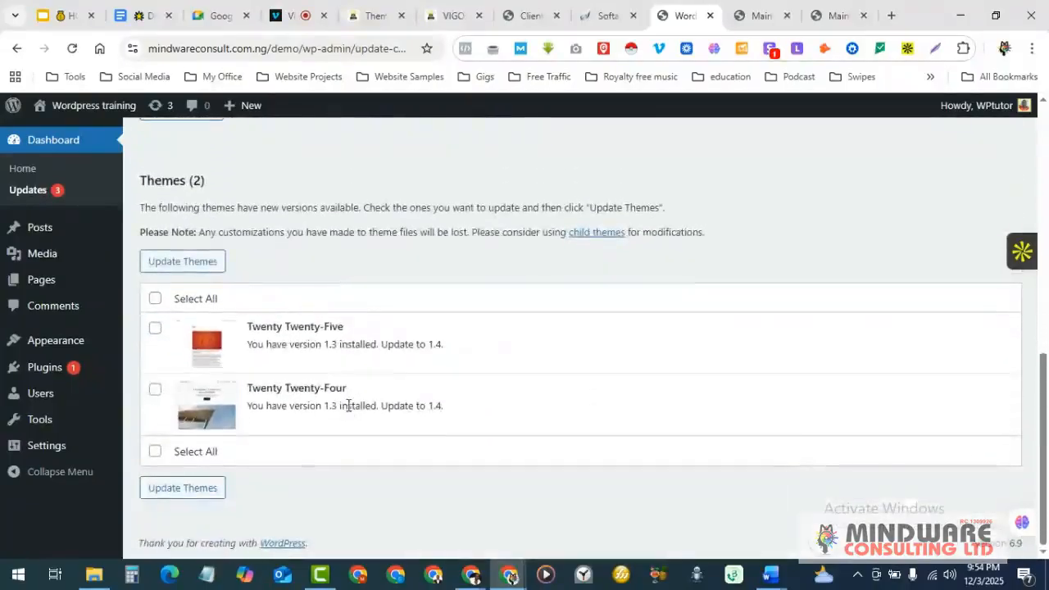
pyautogui.scroll(1, 348, 405)
pyautogui.scroll(5, 348, 405)
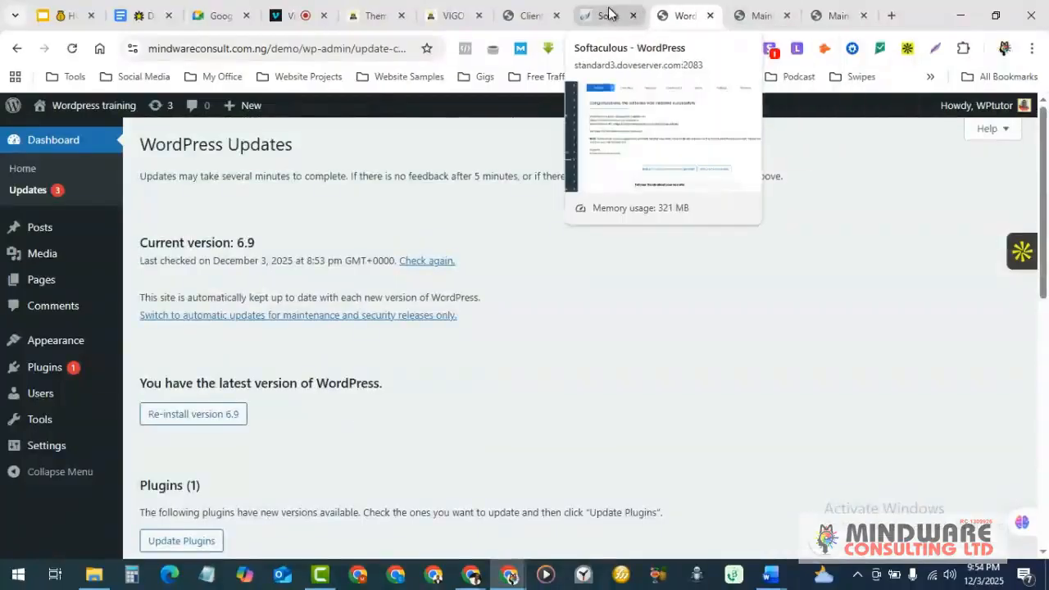
pyautogui.moveTo(43, 345)
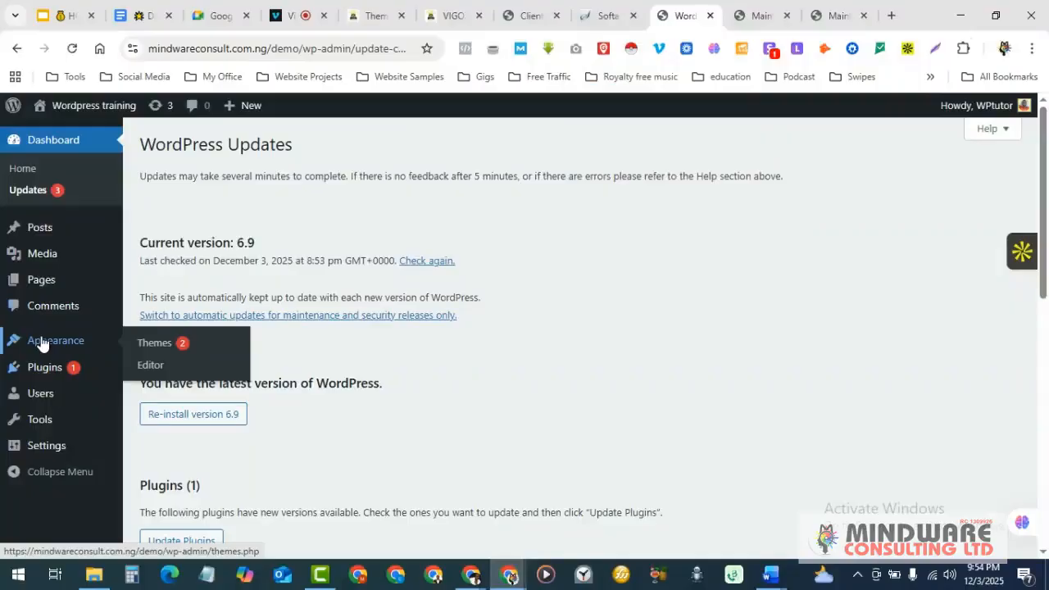
pyautogui.click(161, 347)
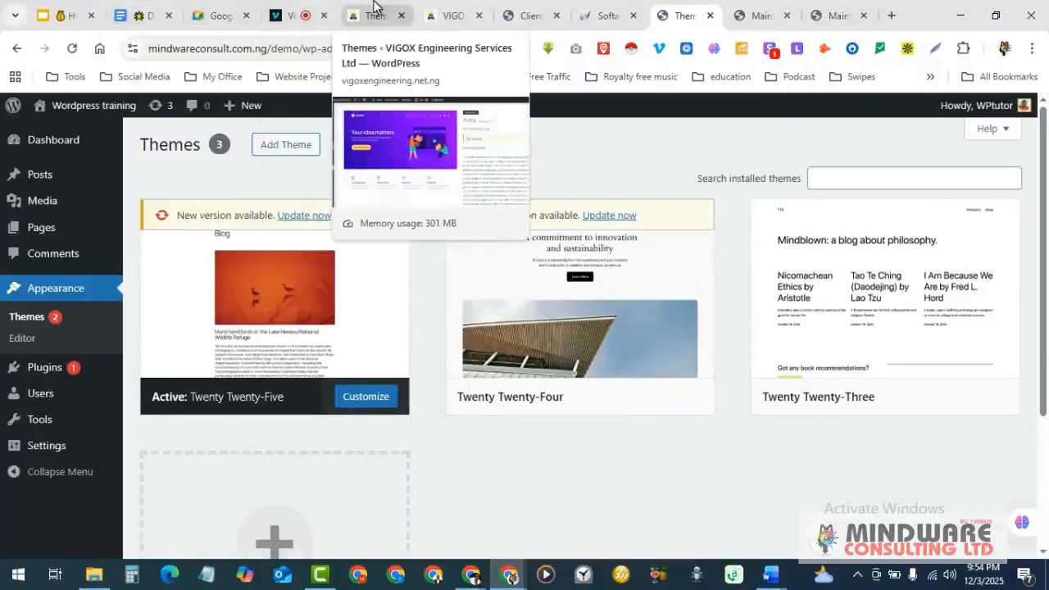
# - Switch to the Google Docs training notes at the 'What we'll demonstrate' list
pyautogui.click(143, 15)
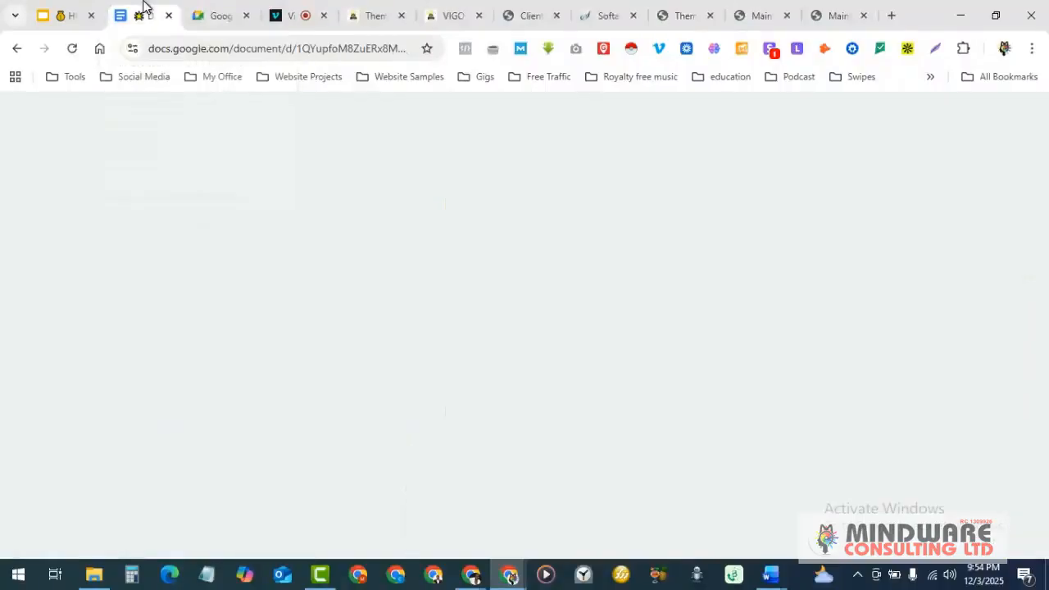
pyautogui.scroll(3, 415, 323)
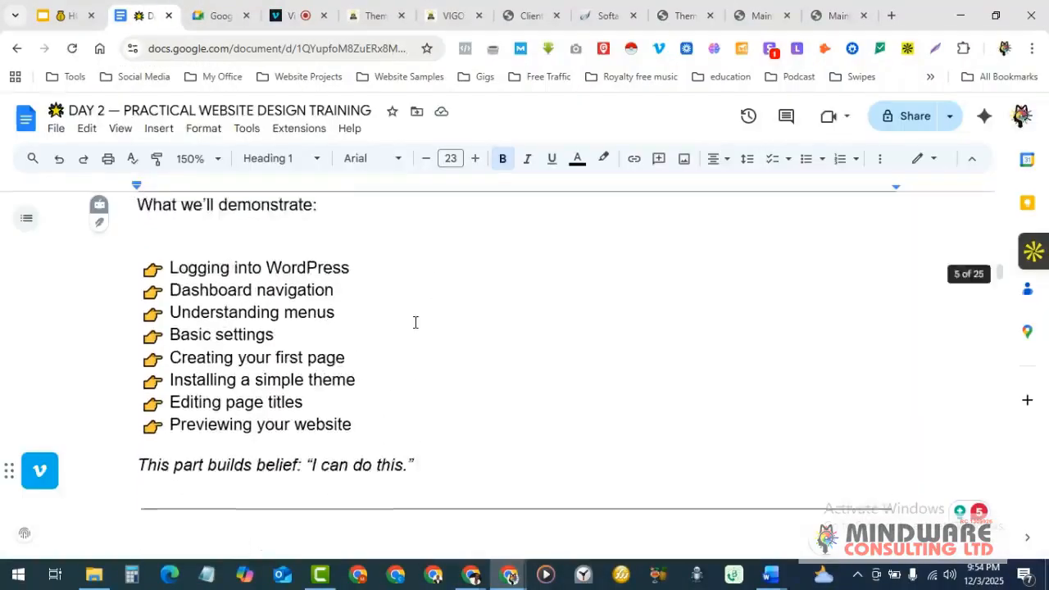
pyautogui.scroll(-1, 402, 327)
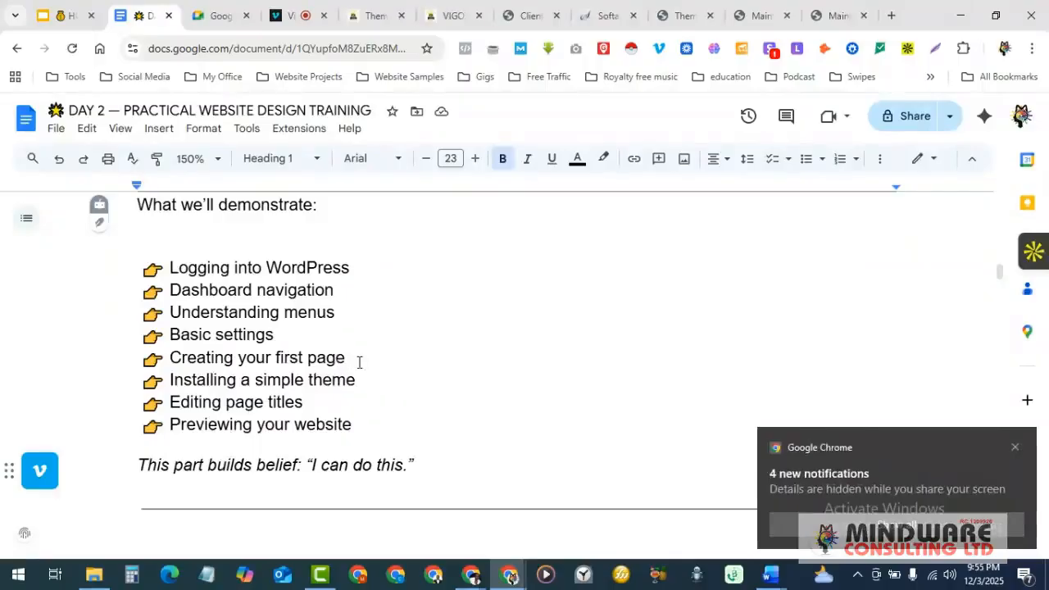
# - Return to the wp-admin Themes page listing three themes with Twenty Twenty-Five active
pyautogui.click(689, 6)
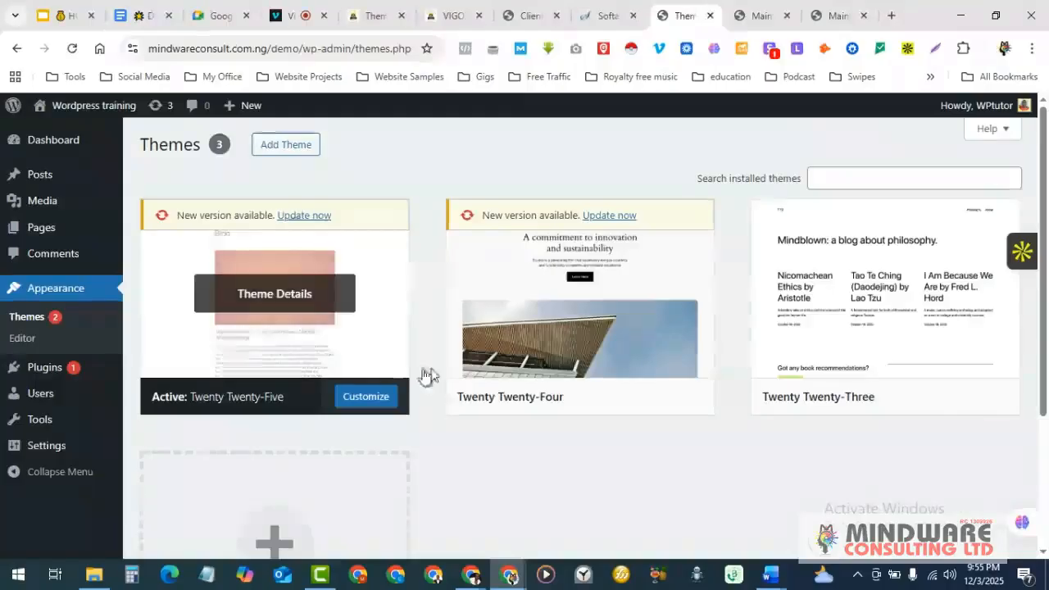
pyautogui.scroll(-1, 435, 373)
pyautogui.scroll(1, 434, 373)
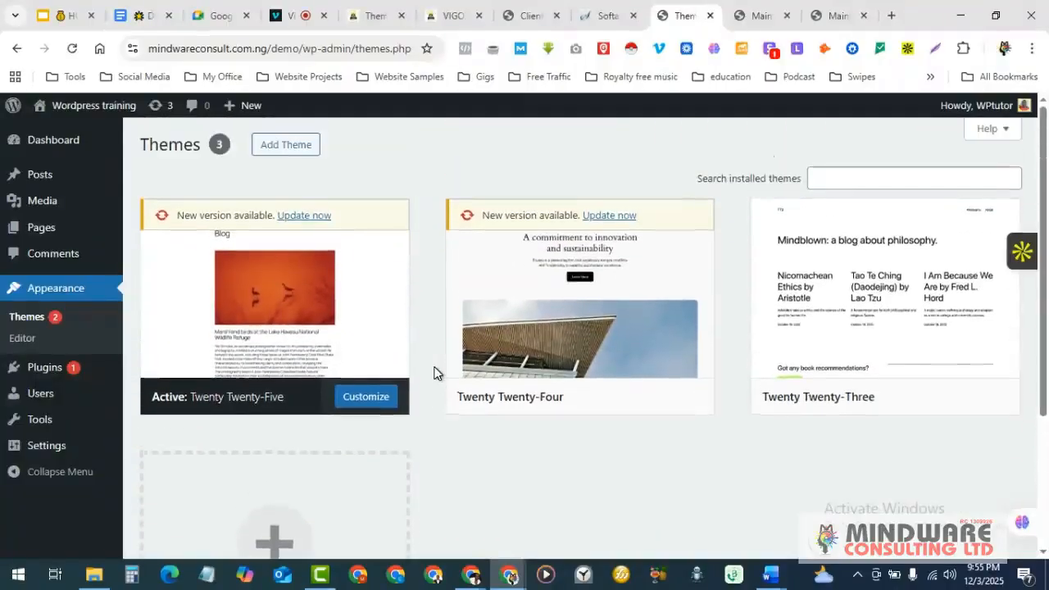
pyautogui.moveTo(455, 270)
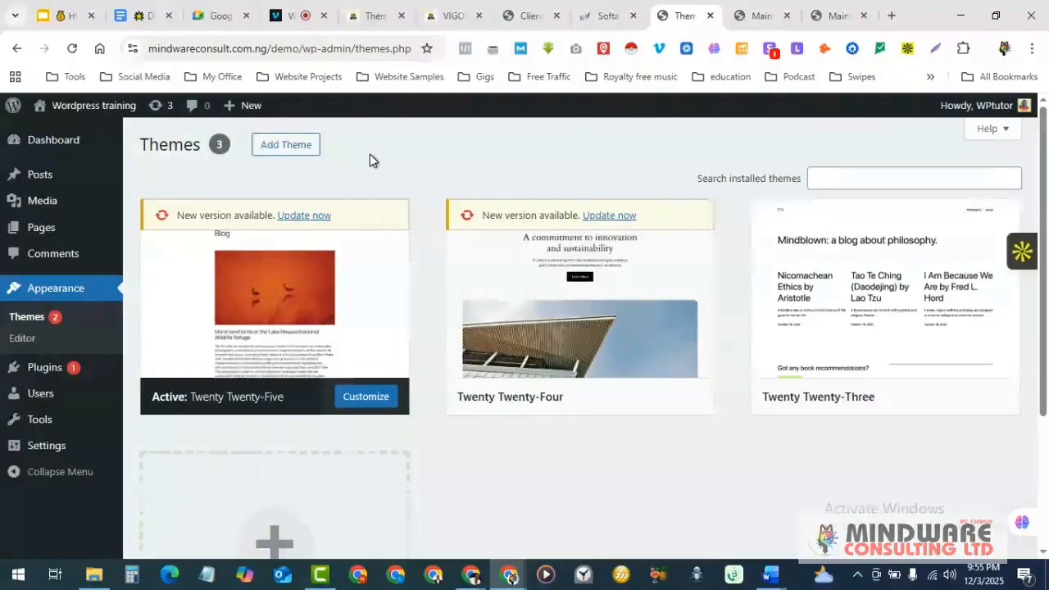
# - Open the Add Themes directory and close the two extra Main browser tabs
pyautogui.click(285, 144)
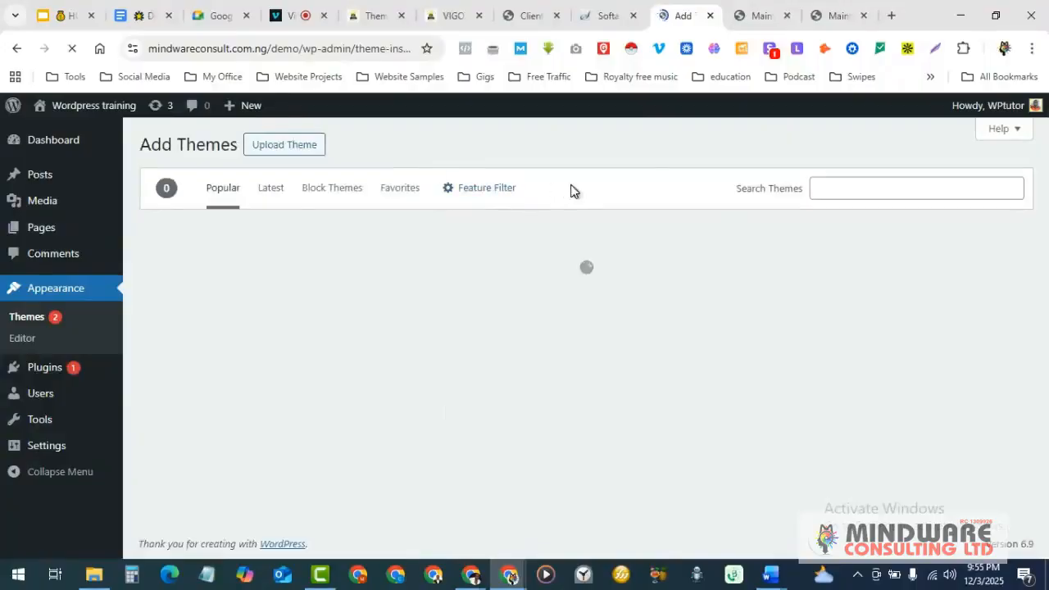
pyautogui.click(787, 16)
pyautogui.click(787, 16)
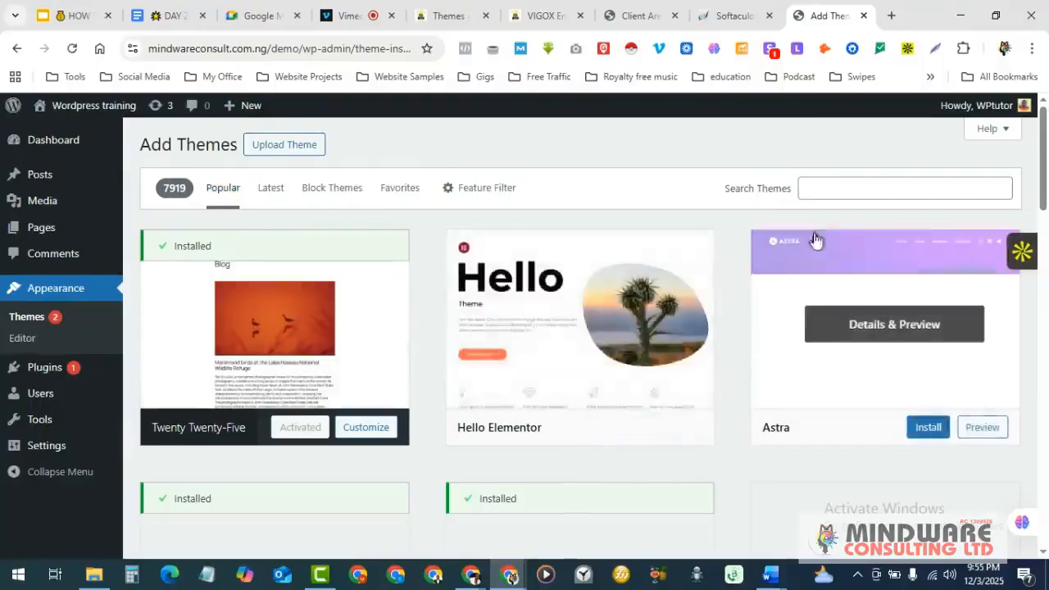
pyautogui.scroll(-3, 630, 382)
pyautogui.scroll(-4, 630, 382)
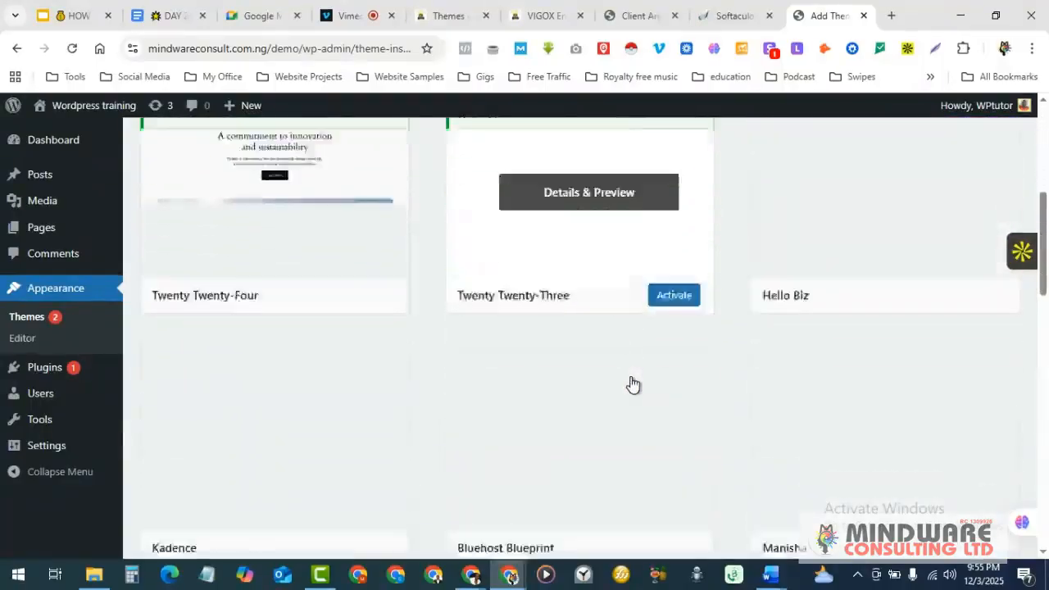
pyautogui.scroll(5, 632, 384)
pyautogui.scroll(3, 633, 384)
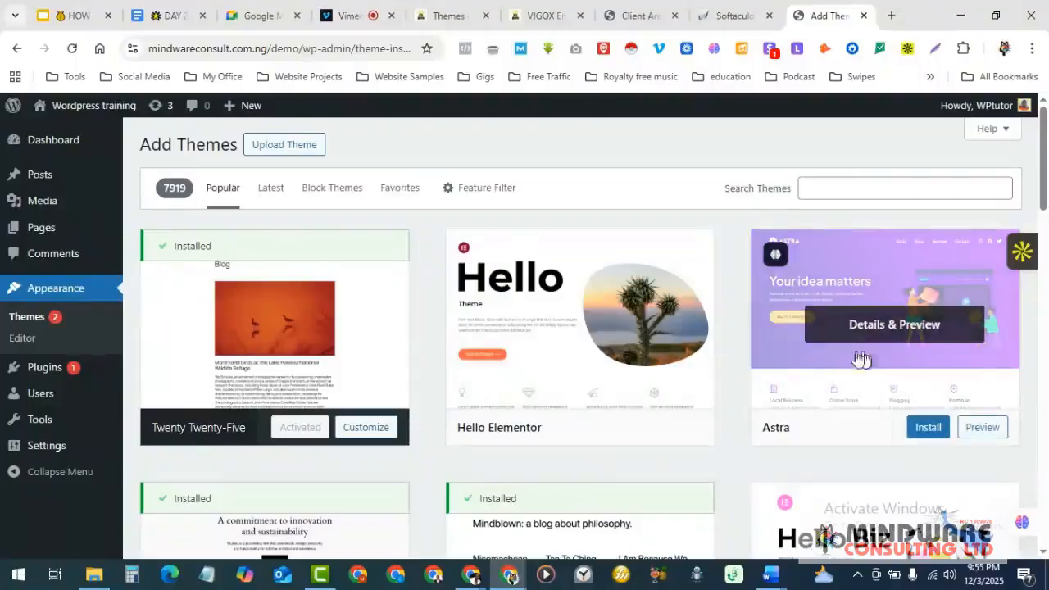
# - Install the Astra theme from the theme directory
pyautogui.click(824, 191)
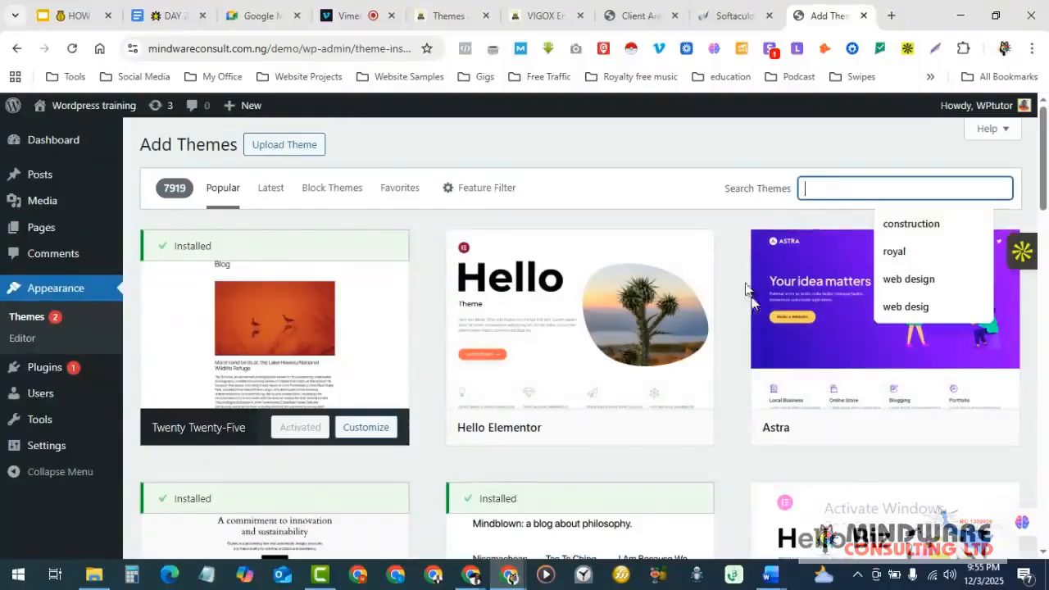
pyautogui.click(733, 254)
pyautogui.scroll(-1, 861, 320)
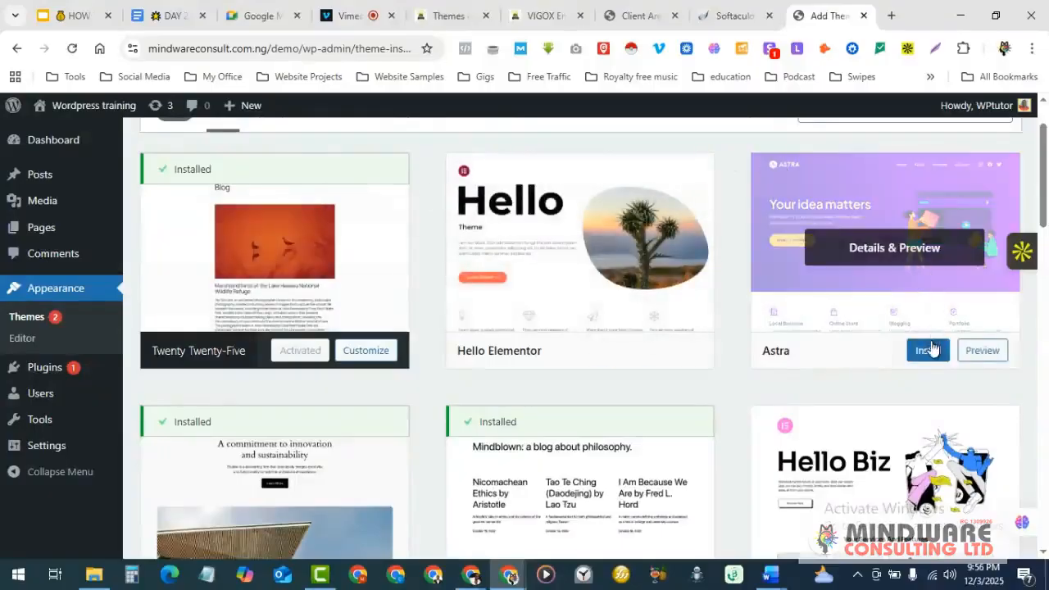
pyautogui.click(929, 351)
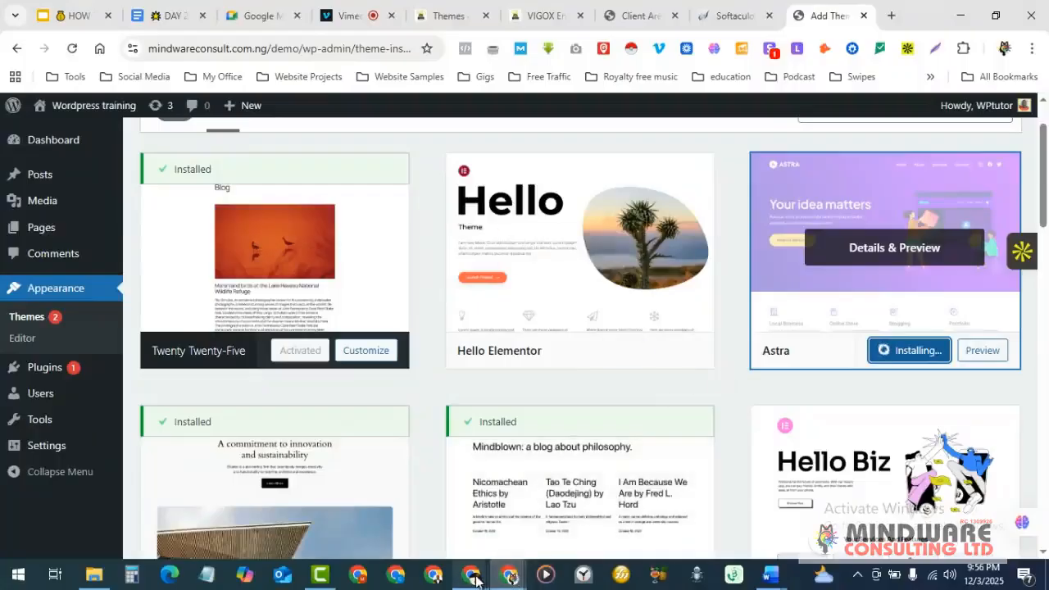
# - Move the Google Meet self-view tile to the bottom-left of the call
pyautogui.moveTo(472, 581)
pyautogui.click(402, 493)
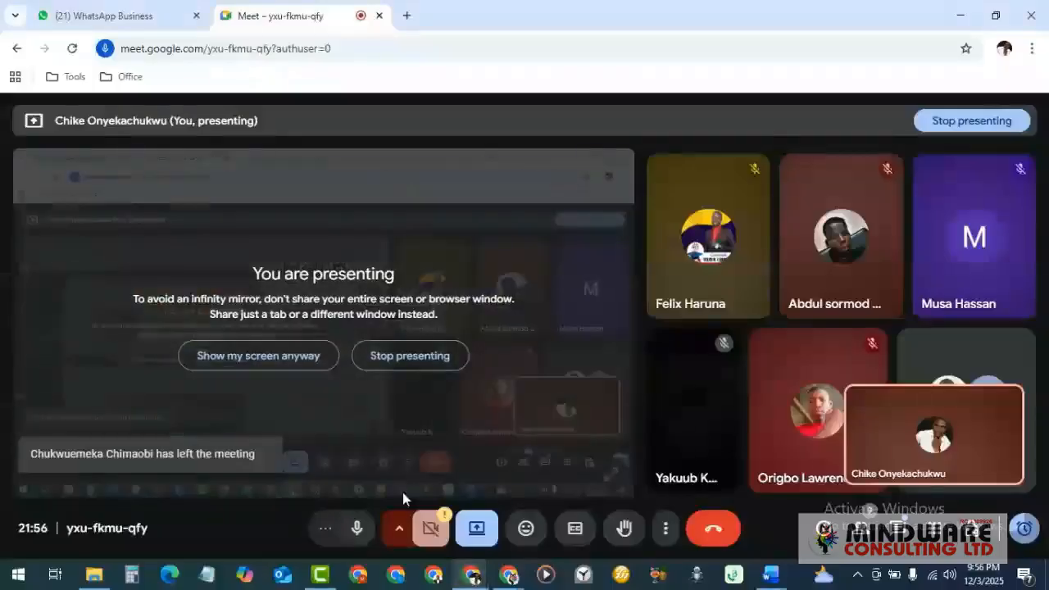
pyautogui.moveTo(928, 402)
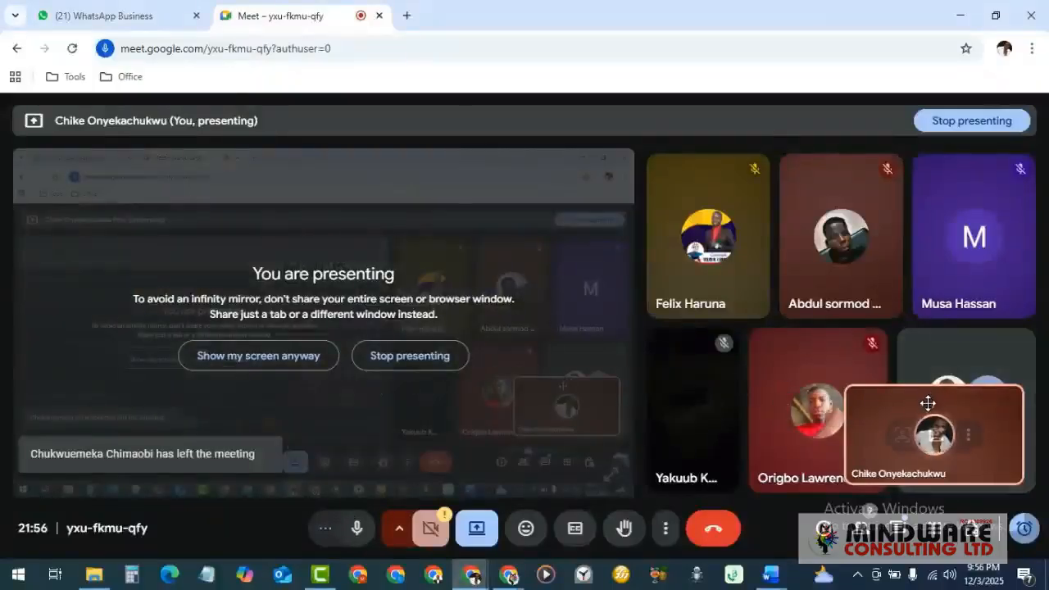
pyautogui.moveTo(928, 406); pyautogui.dragTo(69, 458)
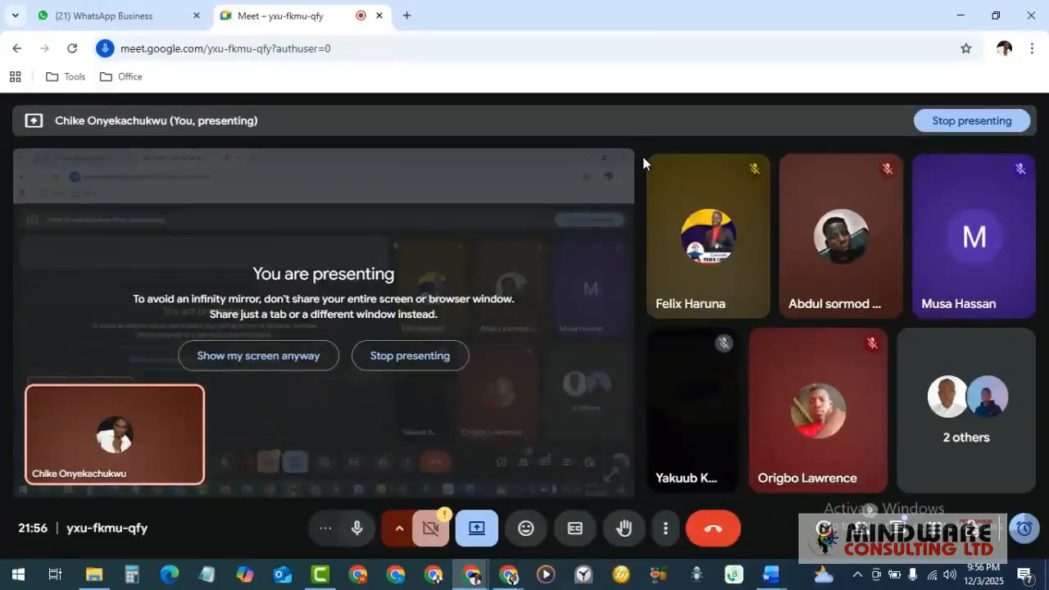
# - Bring the Chrome Add Themes window back to the front
pyautogui.moveTo(658, 279)
pyautogui.moveTo(508, 577)
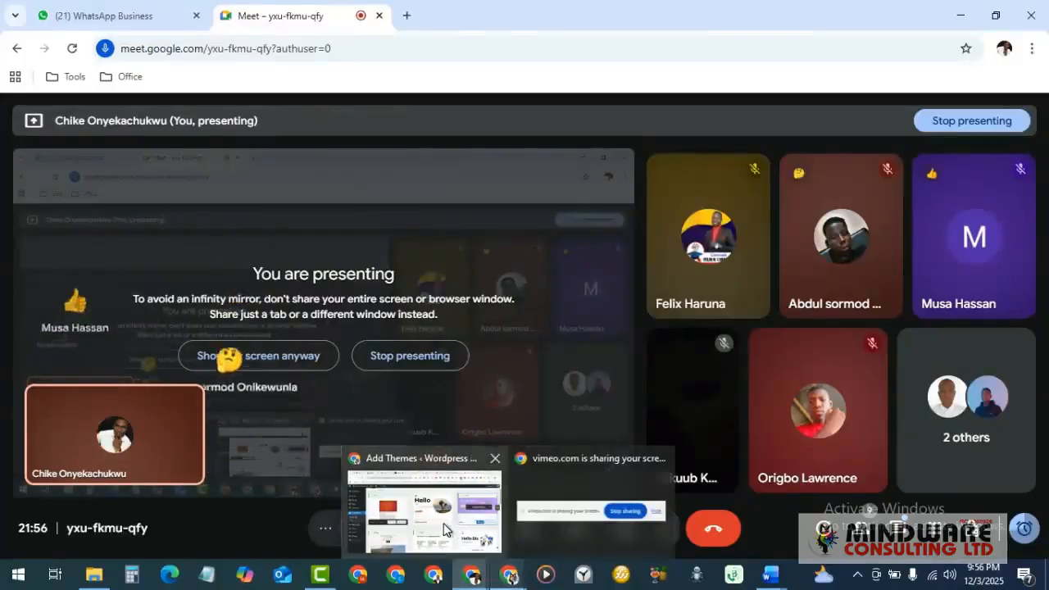
pyautogui.click(494, 551)
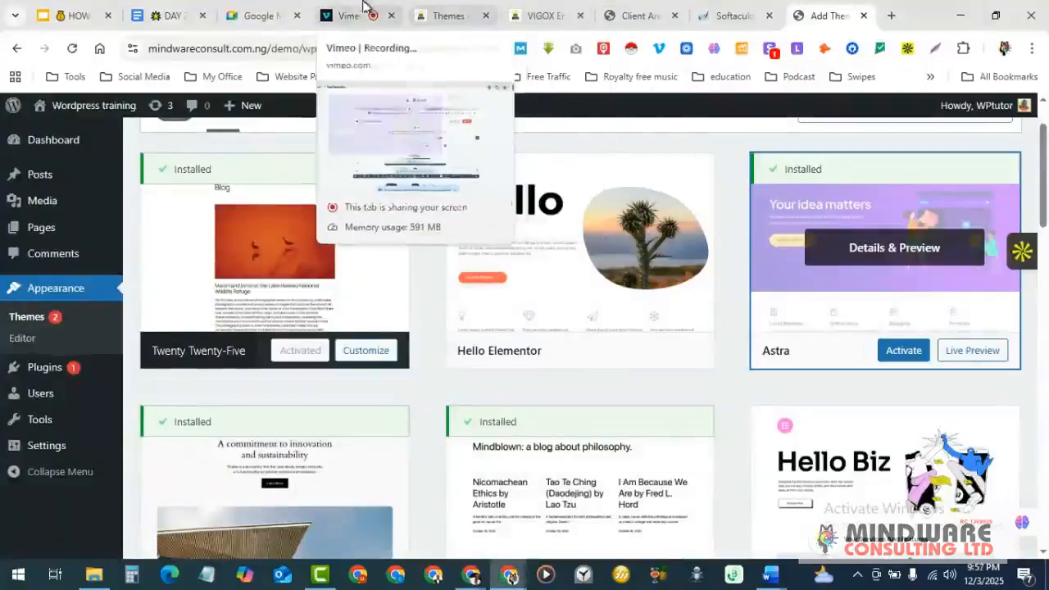
# - Check the Vimeo tab, then activate the newly installed Astra theme
pyautogui.click(340, 12)
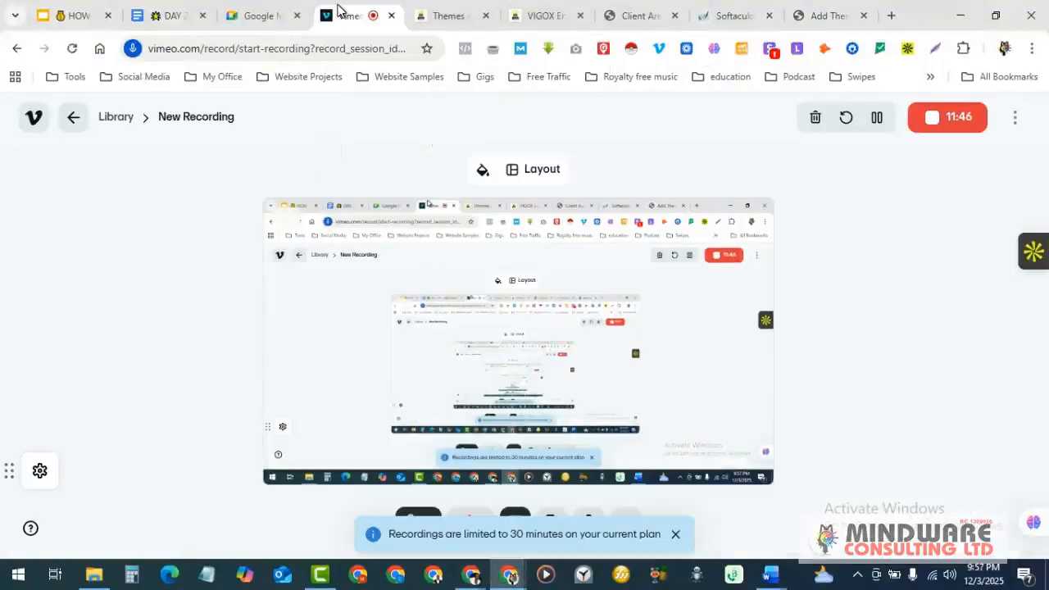
pyautogui.click(842, 8)
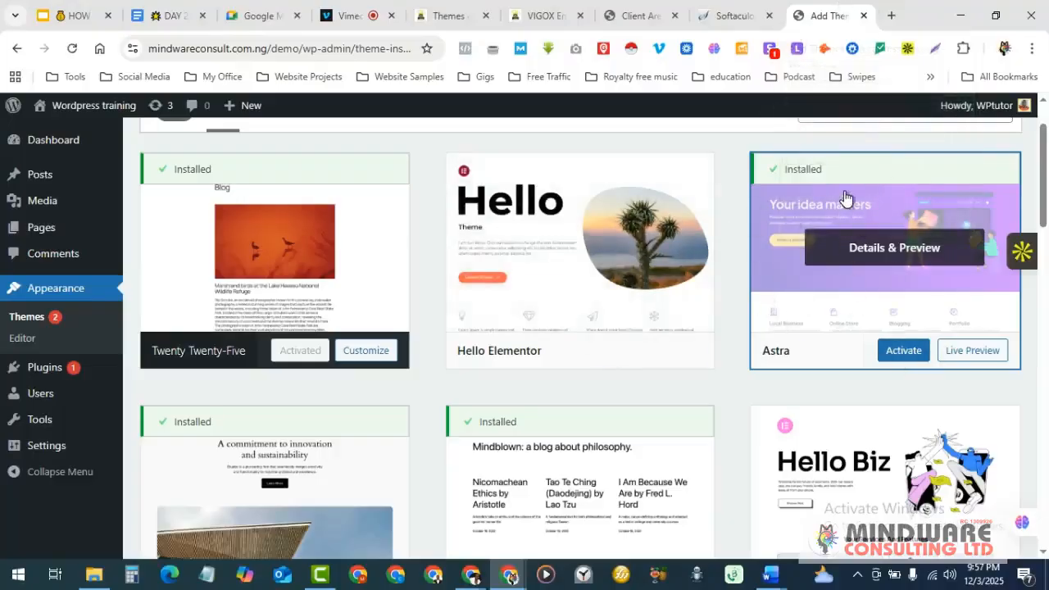
pyautogui.click(905, 354)
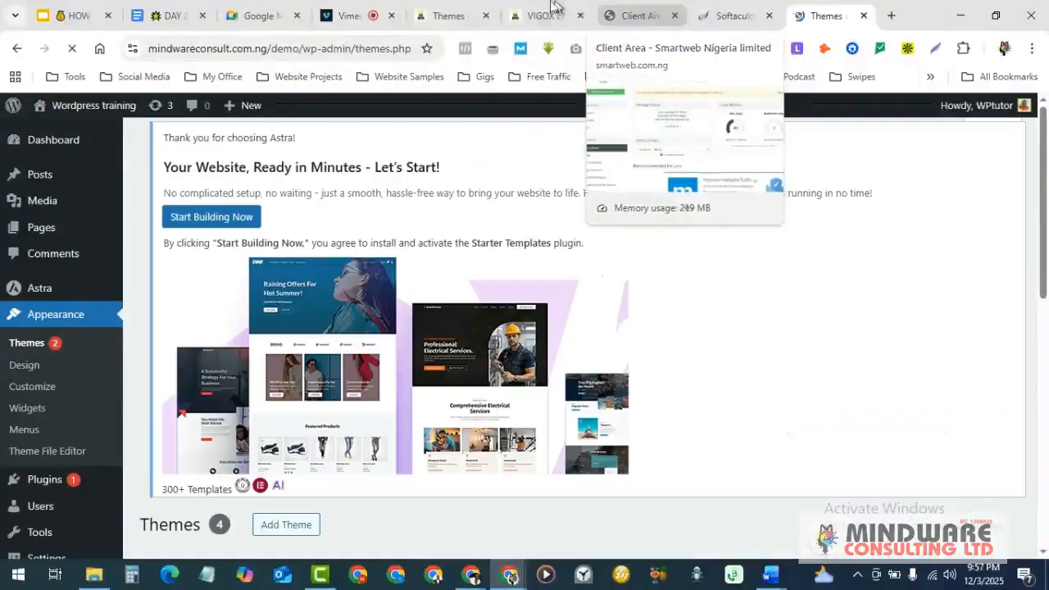
pyautogui.click(543, 8)
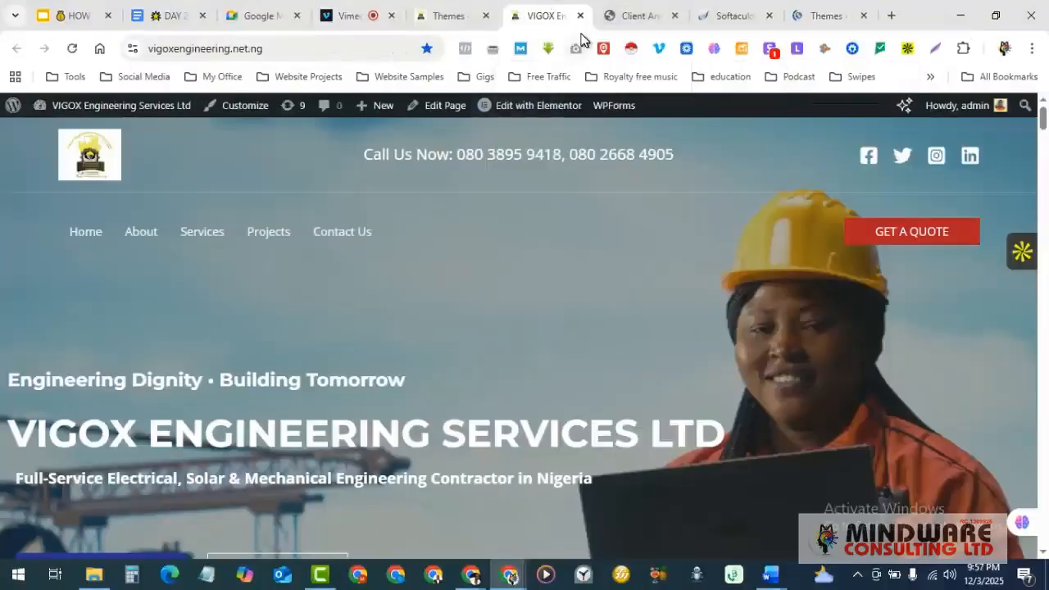
pyautogui.click(461, 16)
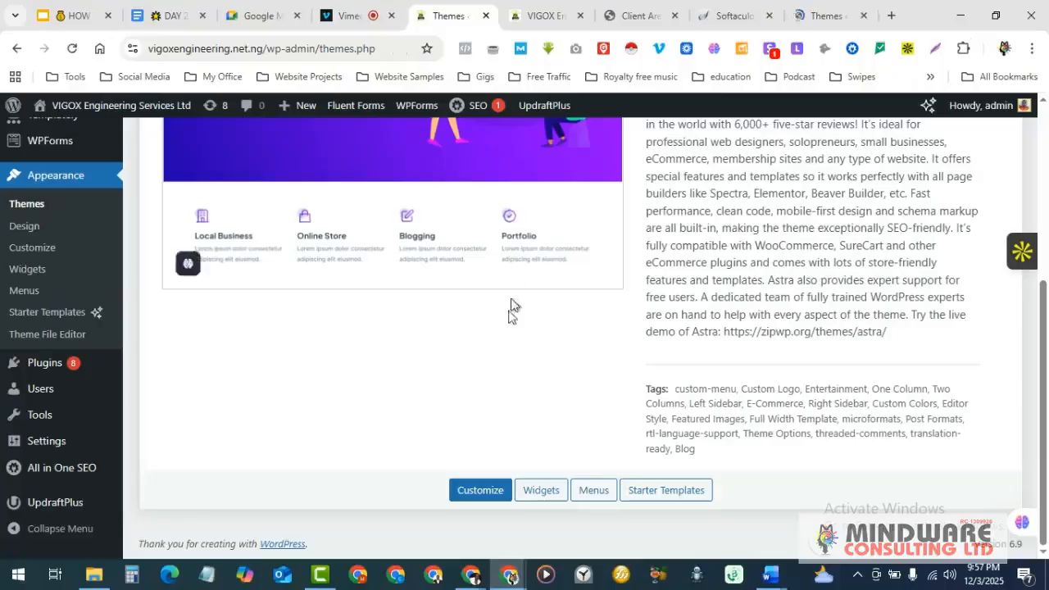
pyautogui.scroll(5, 511, 357)
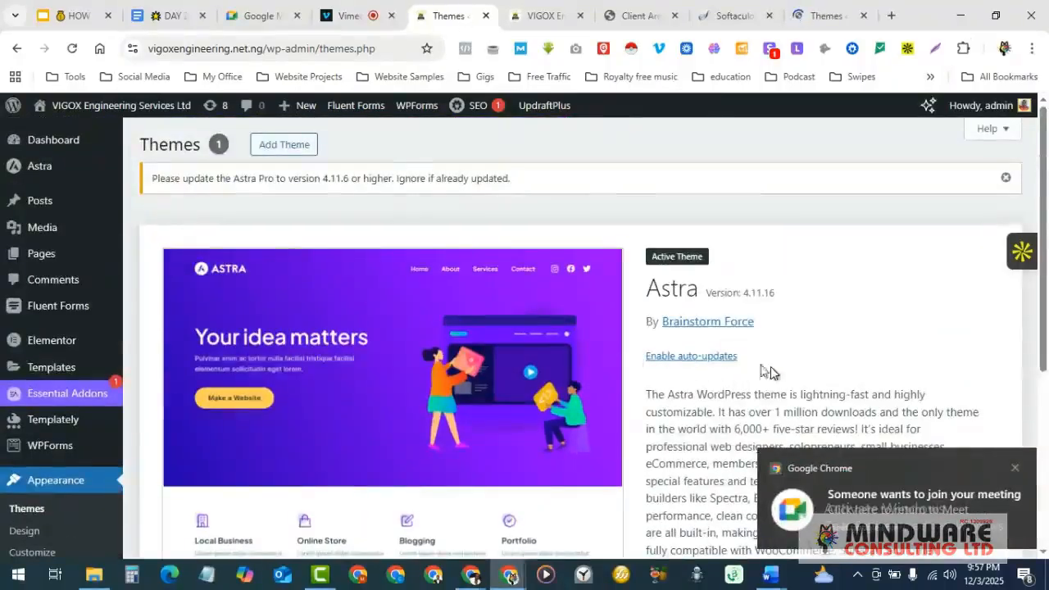
pyautogui.click(824, 16)
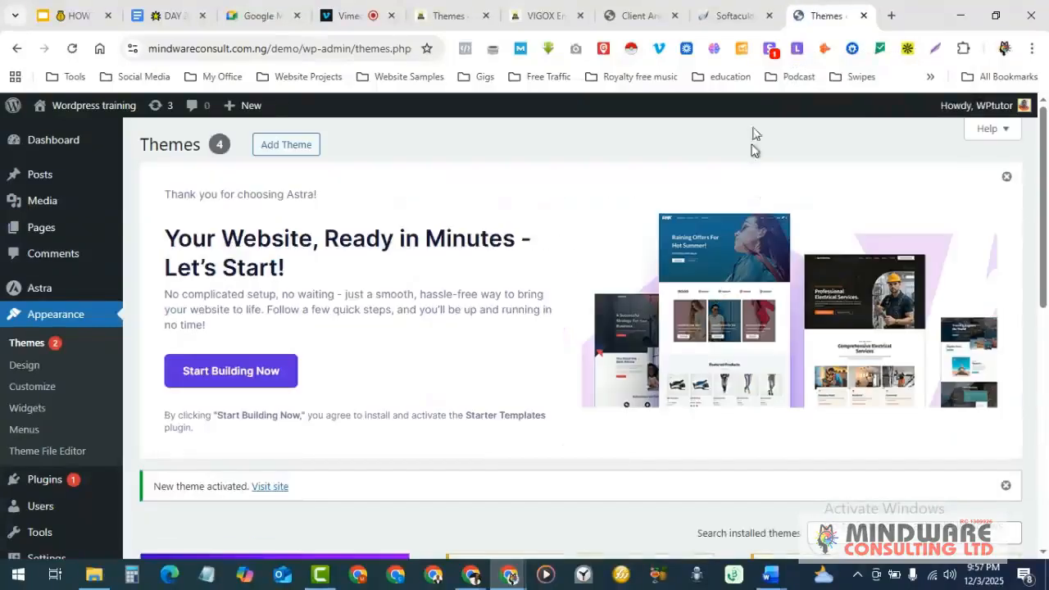
pyautogui.scroll(-5, 560, 342)
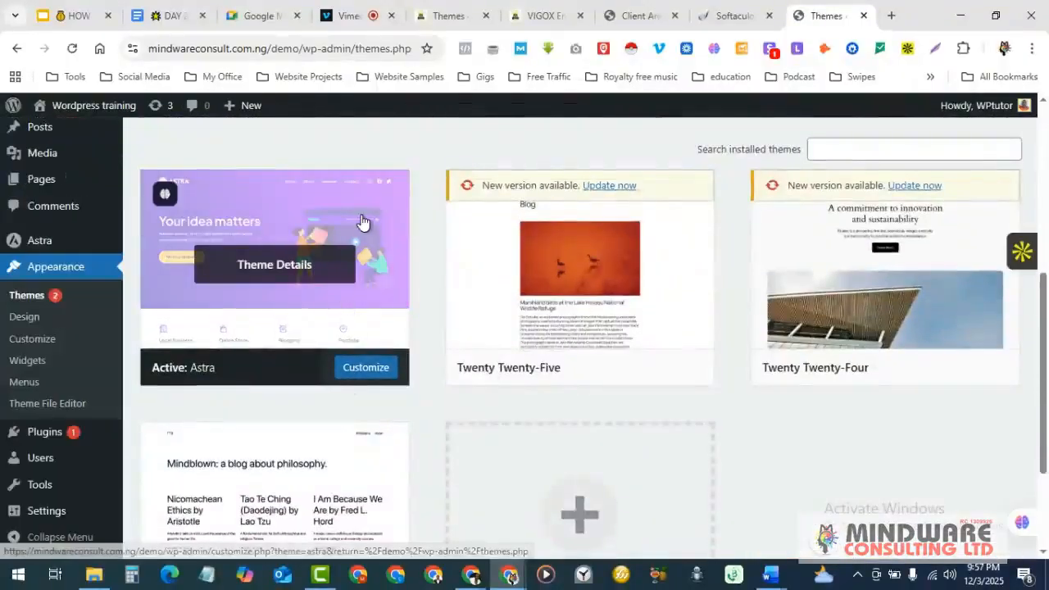
pyautogui.scroll(-1, 399, 239)
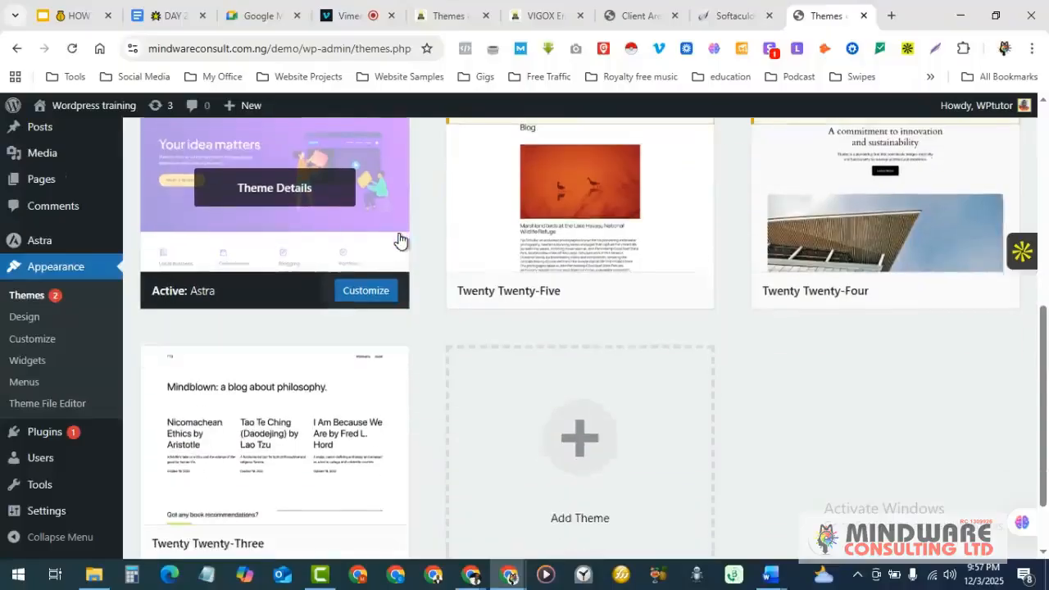
pyautogui.scroll(2, 399, 239)
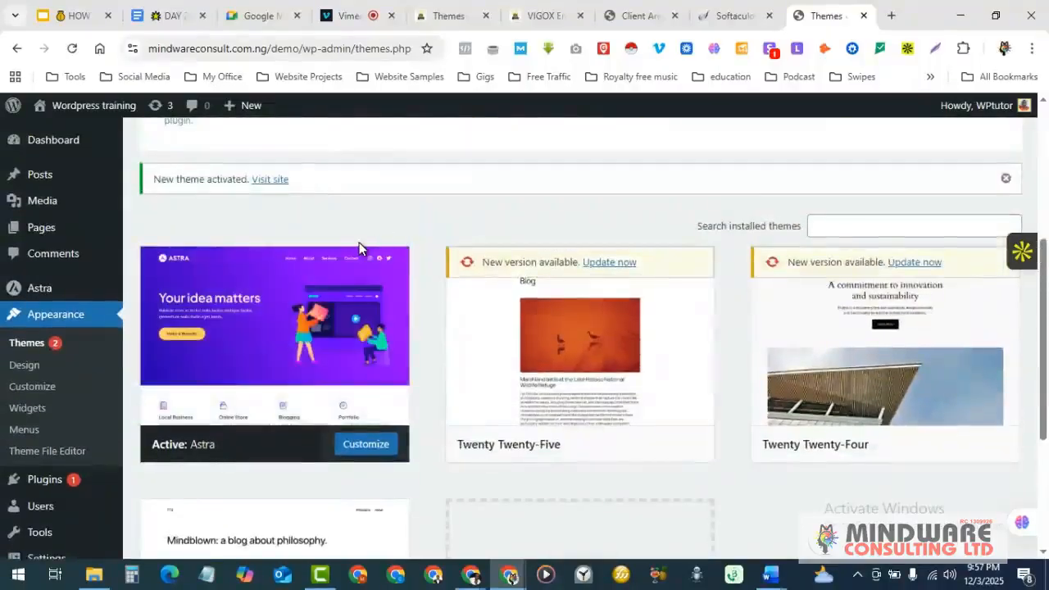
pyautogui.scroll(-1, 358, 241)
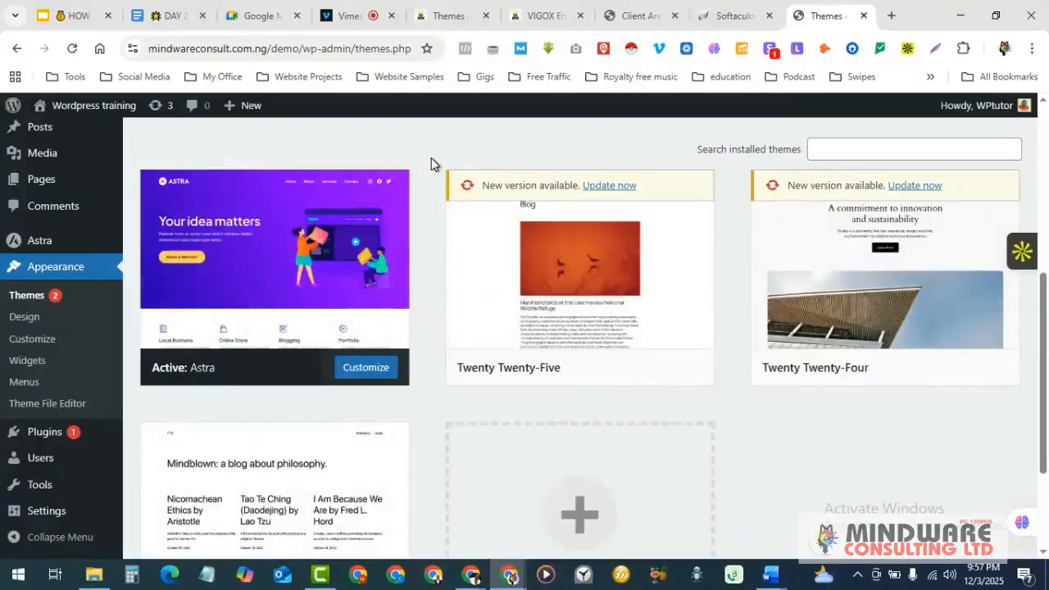
pyautogui.moveTo(537, 267)
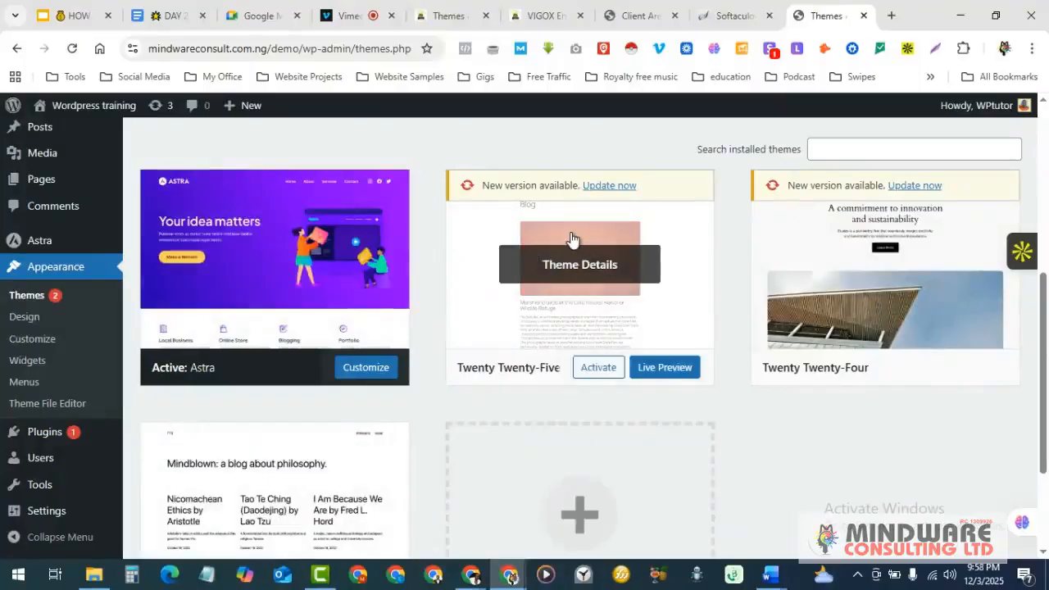
pyautogui.moveTo(290, 249)
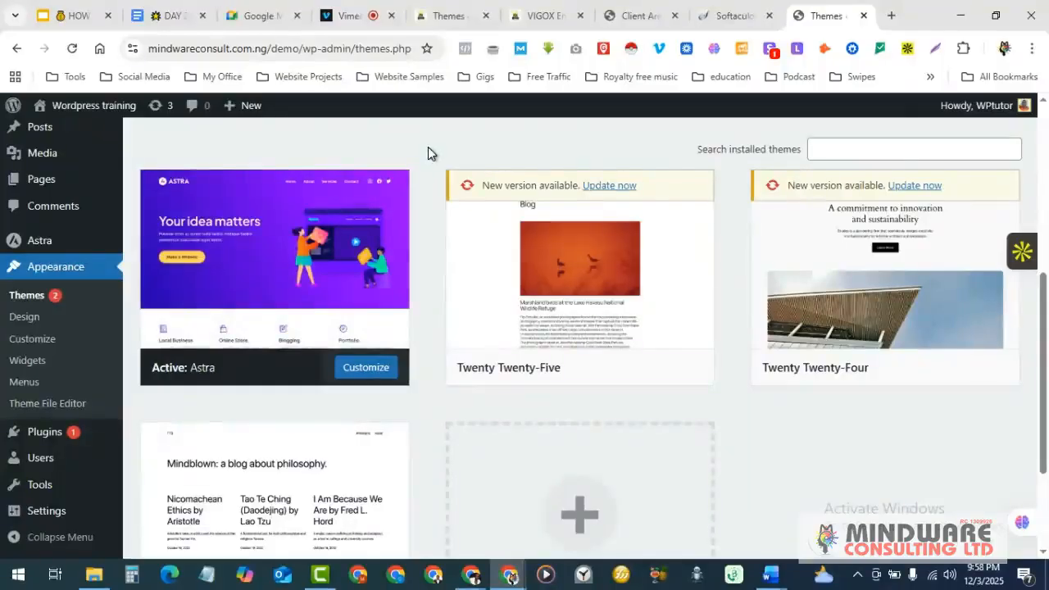
pyautogui.scroll(-1, 429, 180)
pyautogui.scroll(3, 417, 207)
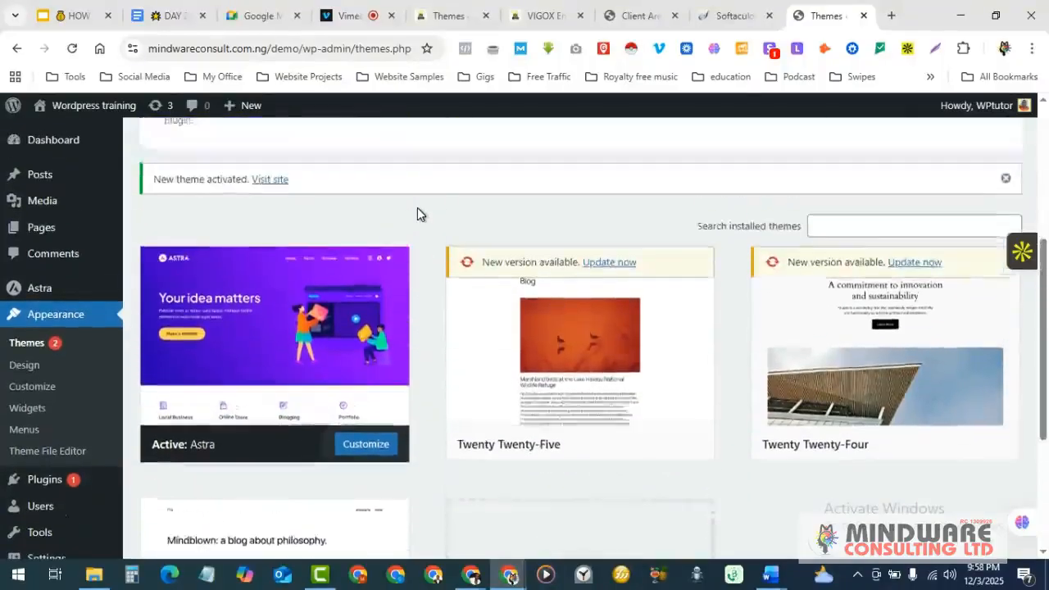
pyautogui.scroll(-2, 418, 207)
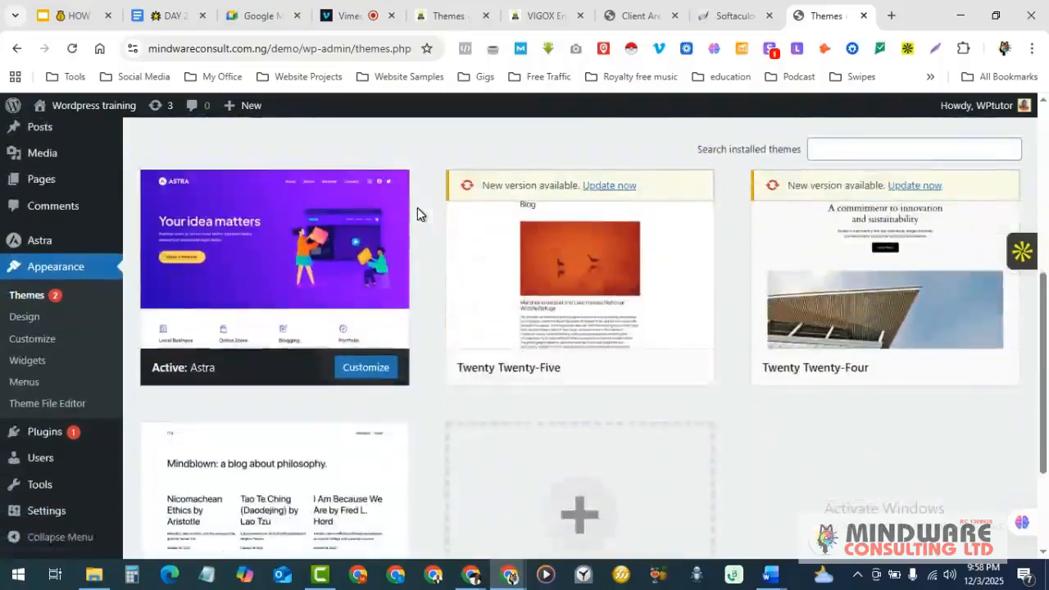
pyautogui.scroll(1, 417, 208)
pyautogui.scroll(-1, 647, 328)
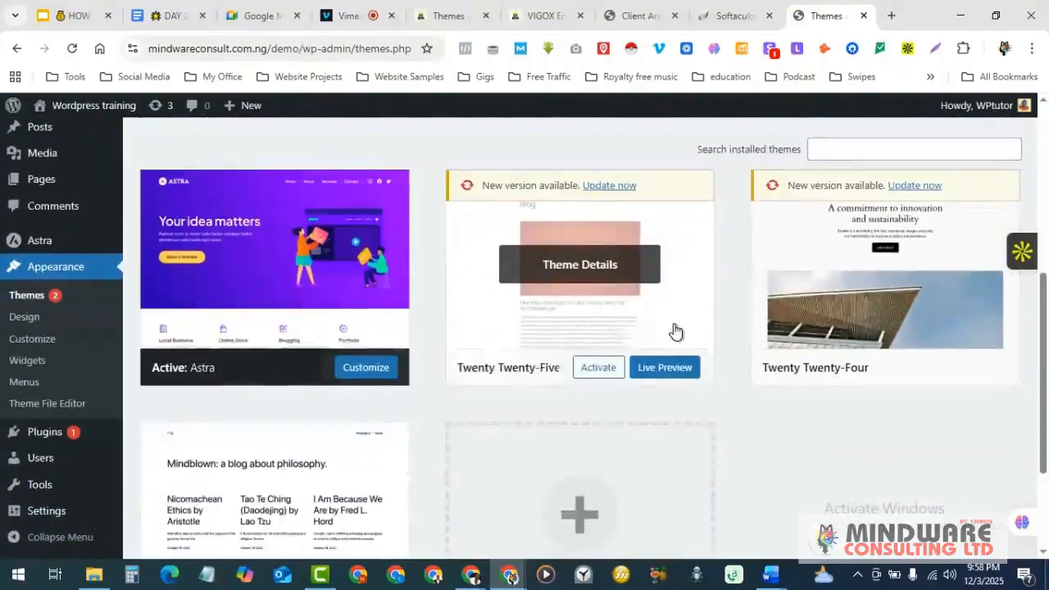
# - Delete the Twenty Twenty-Five and Twenty Twenty-Four themes
pyautogui.click(593, 266)
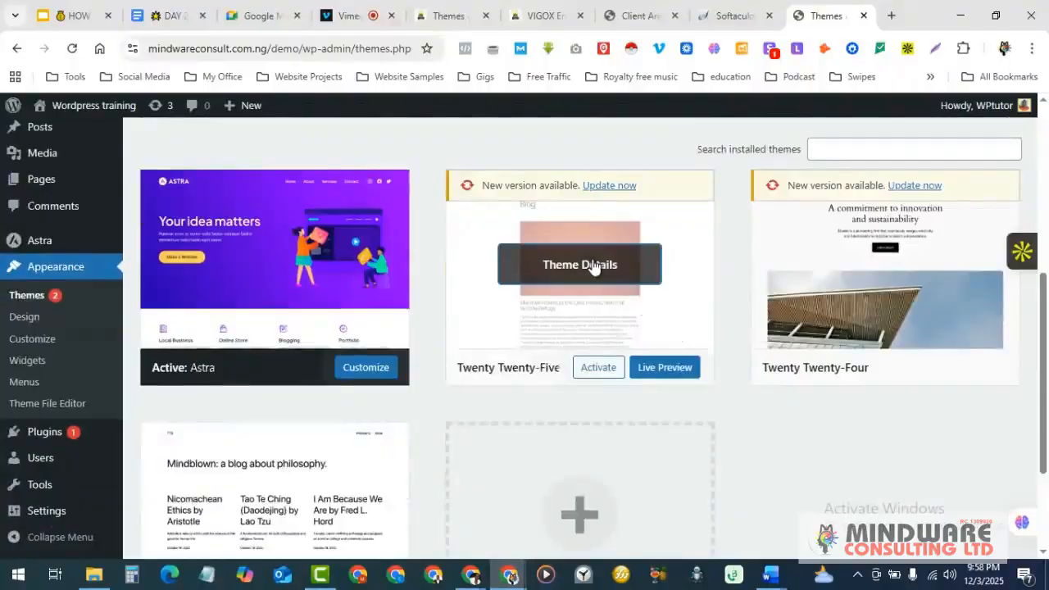
pyautogui.scroll(-2, 593, 267)
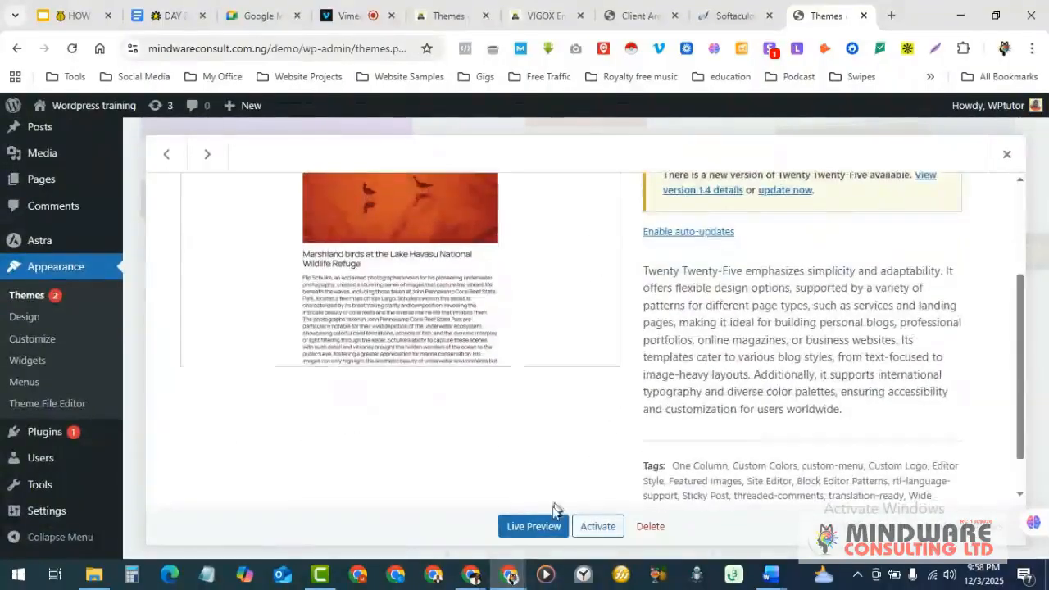
pyautogui.click(651, 532)
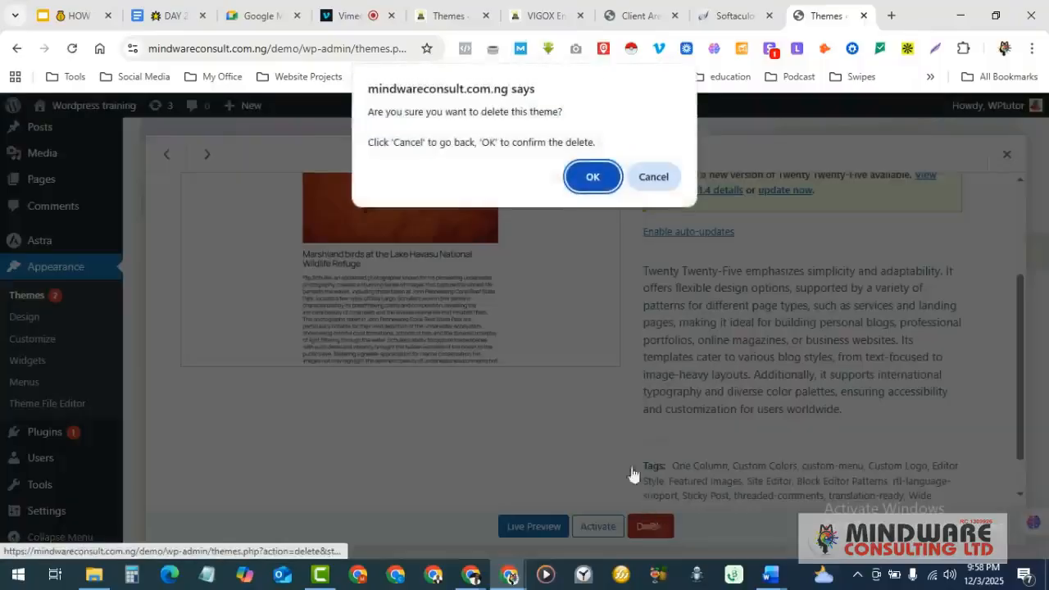
pyautogui.click(600, 177)
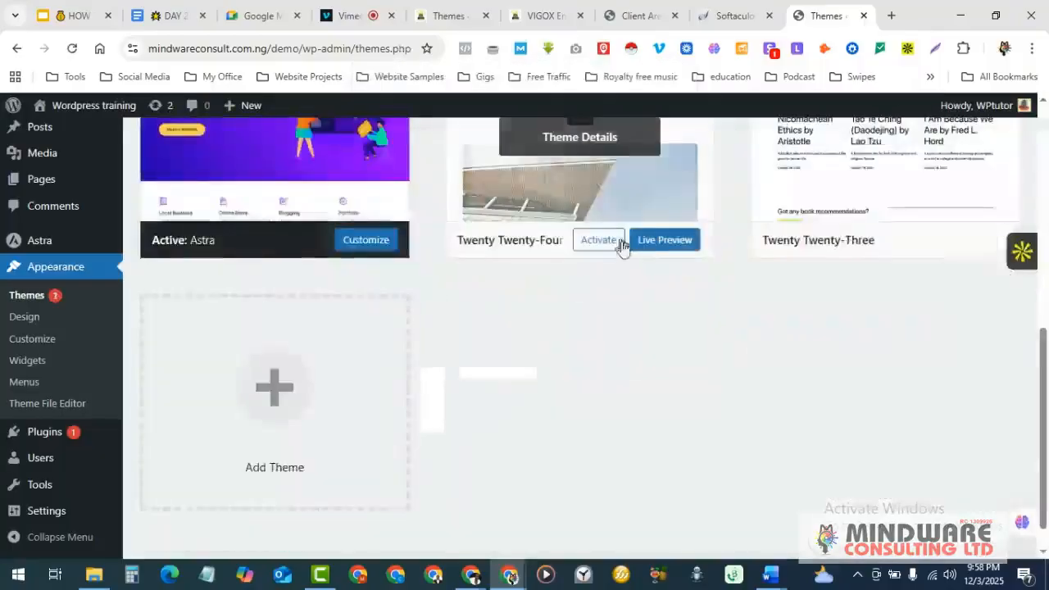
pyautogui.scroll(1, 628, 261)
pyautogui.click(588, 214)
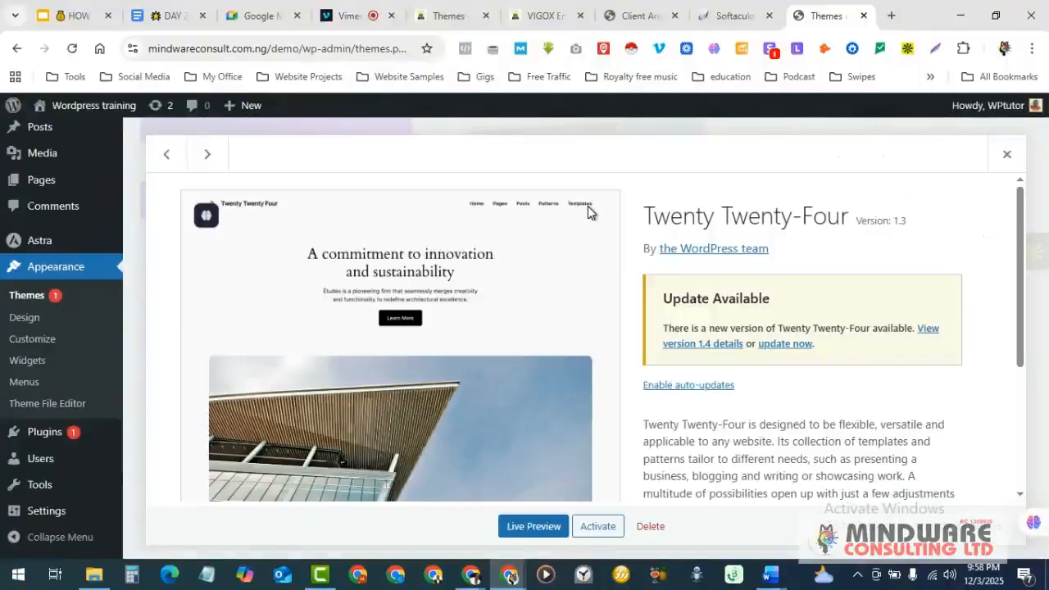
pyautogui.scroll(-3, 595, 339)
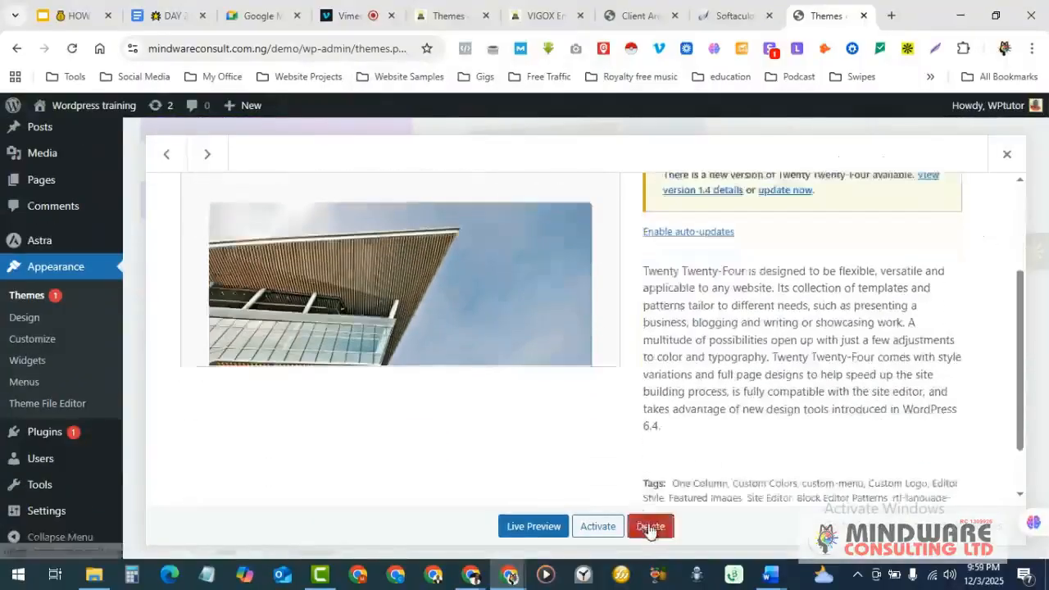
pyautogui.click(649, 525)
pyautogui.click(594, 178)
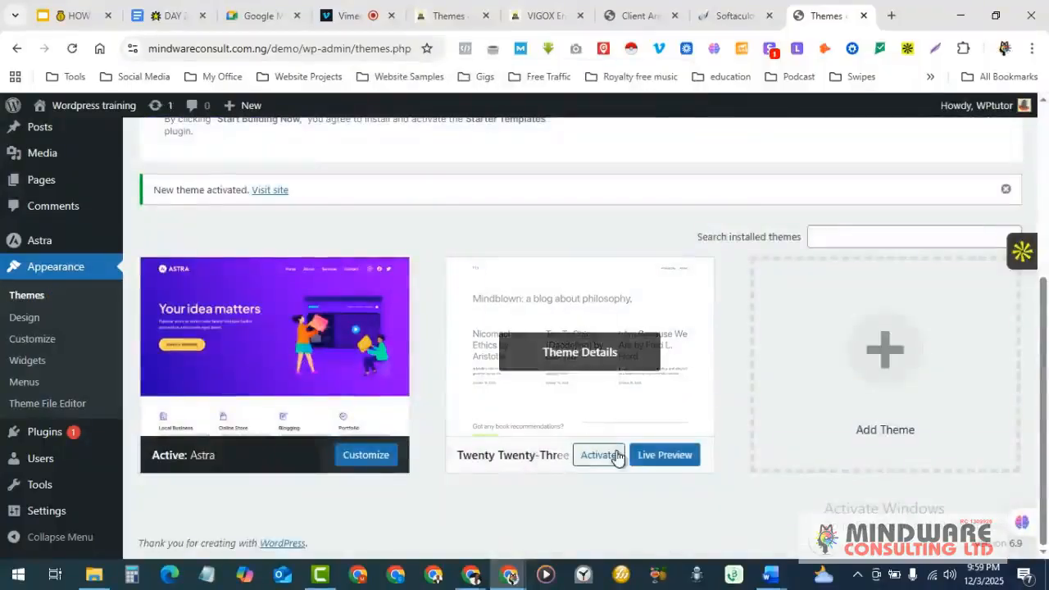
# - Delete the Twenty Twenty-Three theme, leaving only Astra installed
pyautogui.click(583, 351)
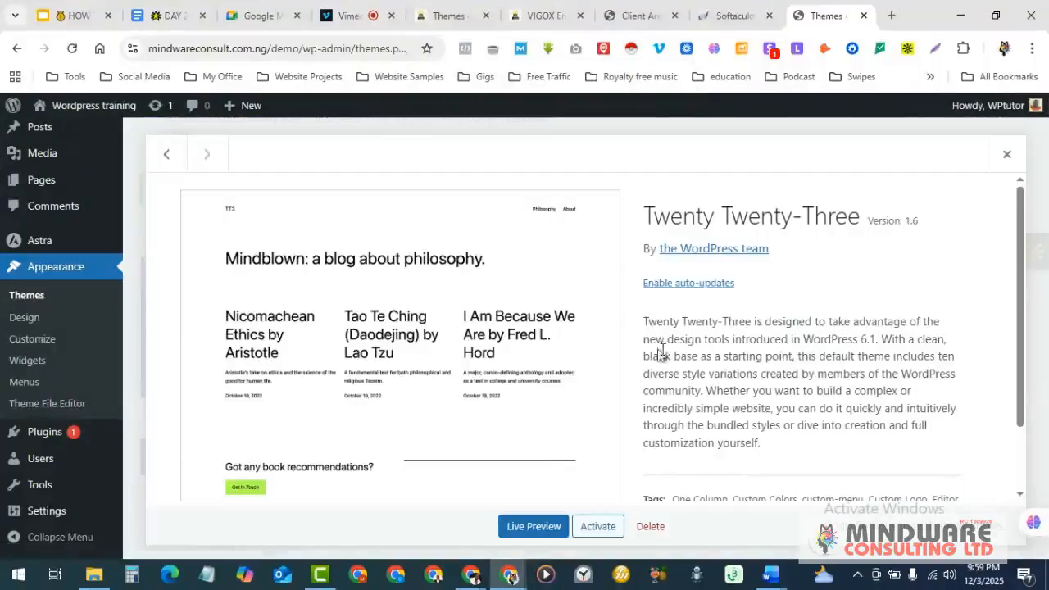
pyautogui.scroll(-1, 583, 351)
pyautogui.click(650, 526)
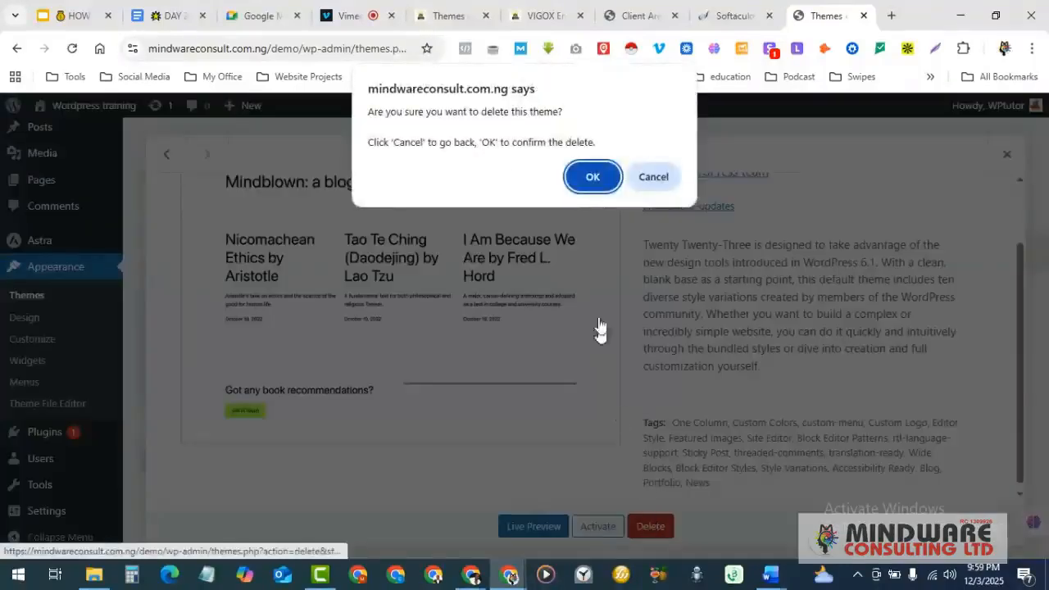
pyautogui.click(592, 177)
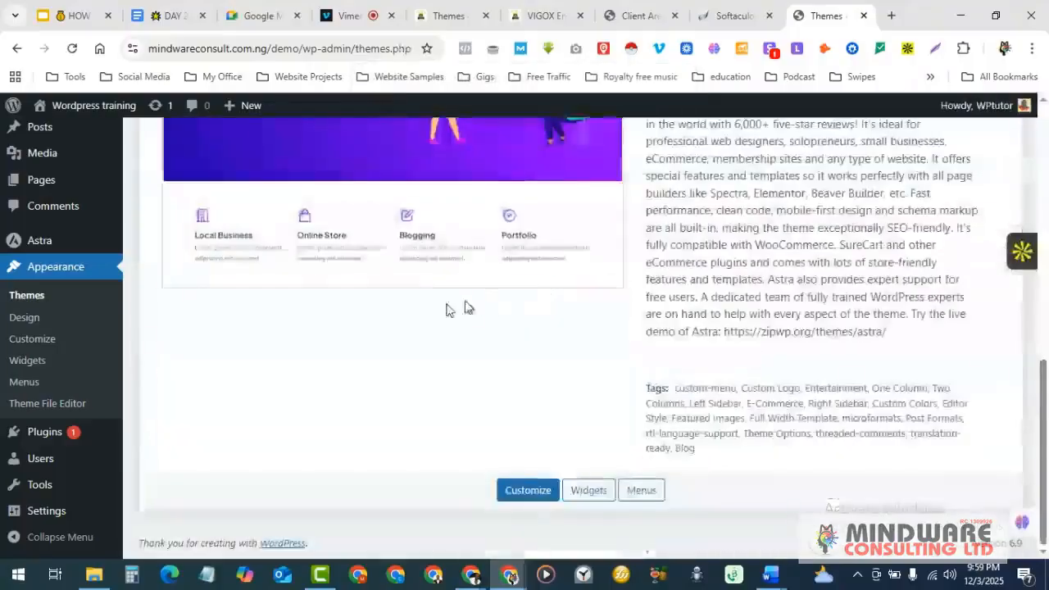
pyautogui.scroll(6, 504, 306)
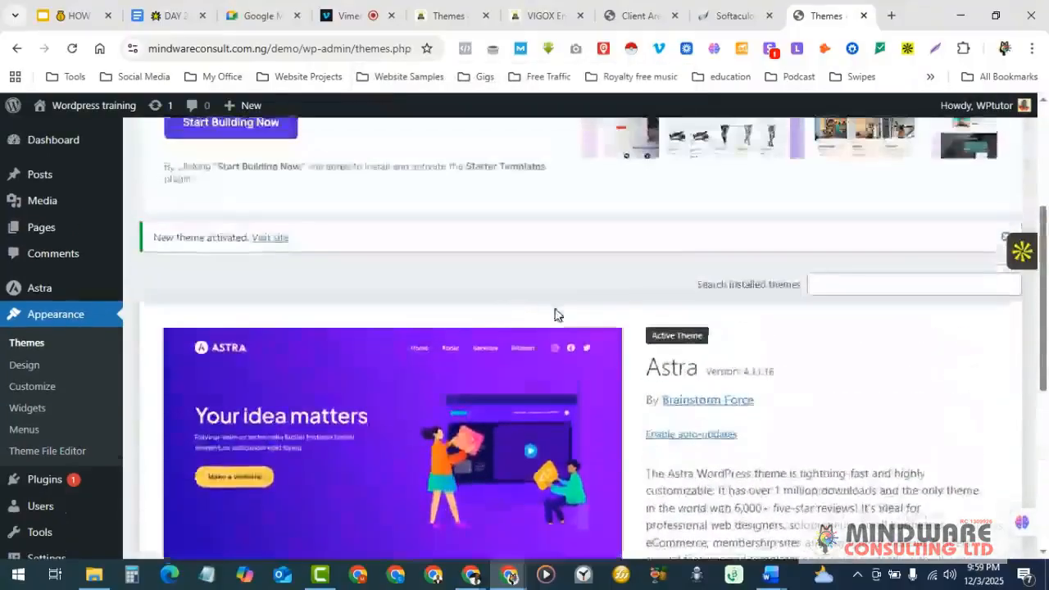
pyautogui.scroll(3, 555, 315)
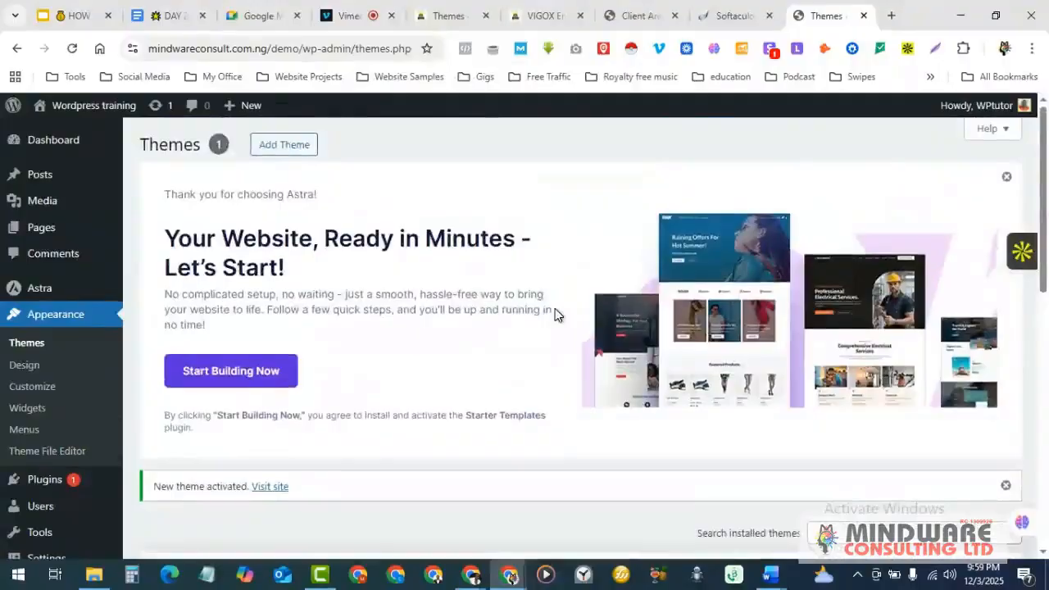
pyautogui.scroll(-2, 555, 315)
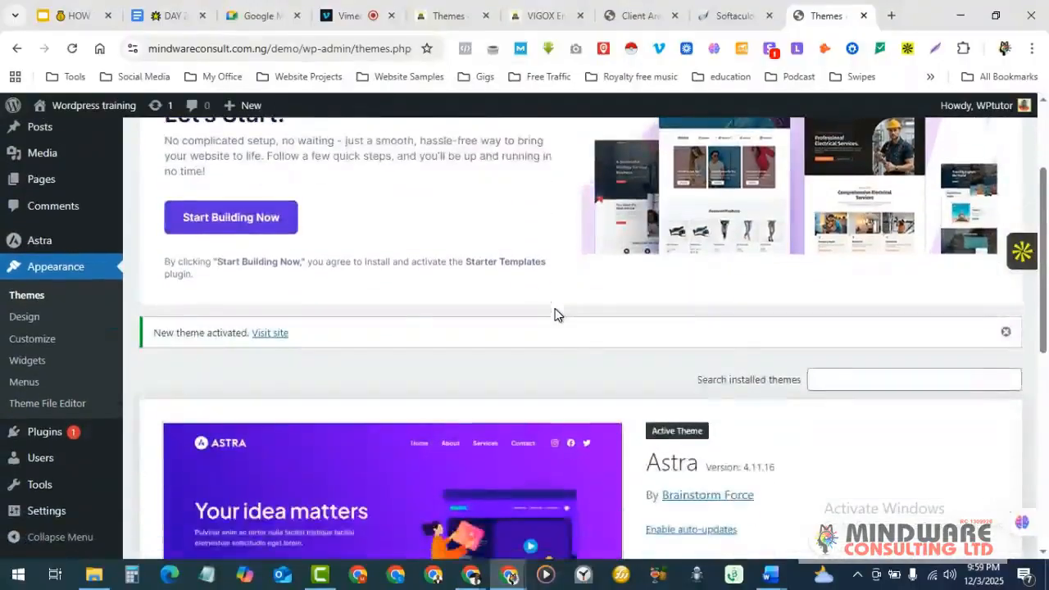
pyautogui.scroll(2, 555, 314)
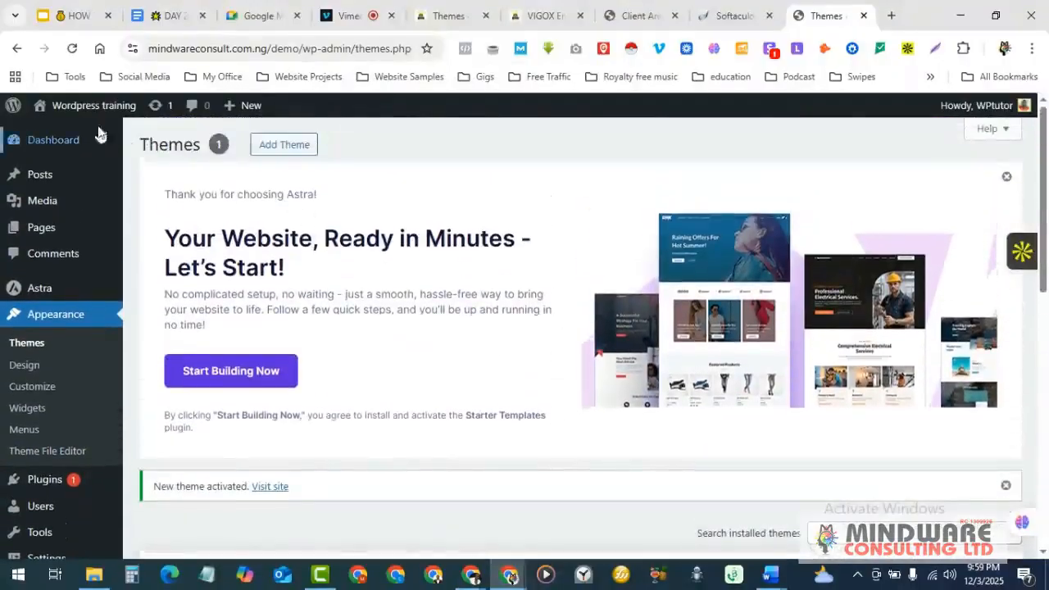
# - Open the live site in a new tab to view the Astra-styled Hello world page
pyautogui.moveTo(85, 105)
pyautogui.rightClick(60, 135)
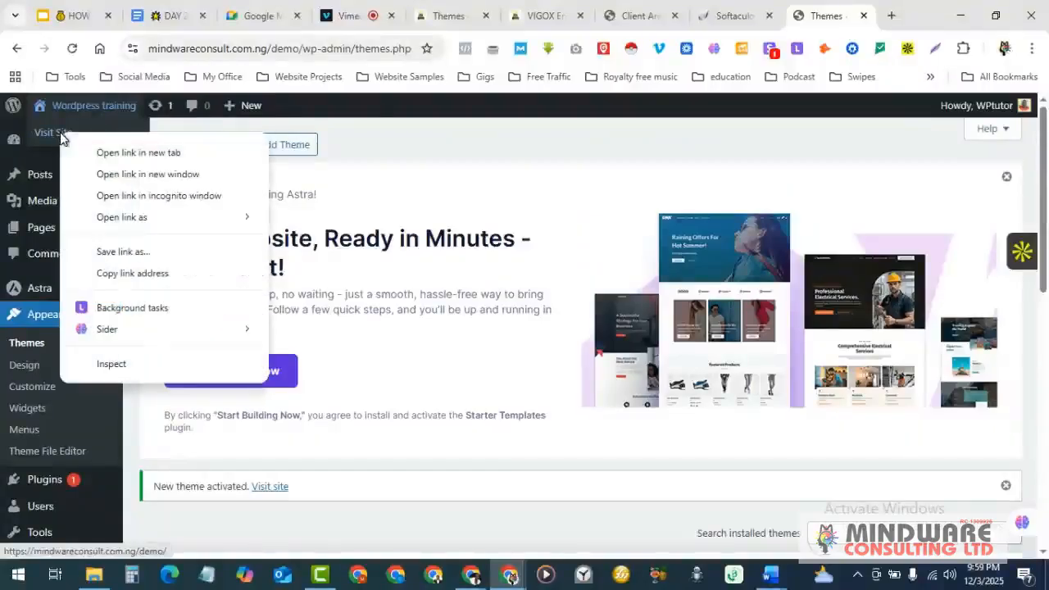
pyautogui.click(148, 154)
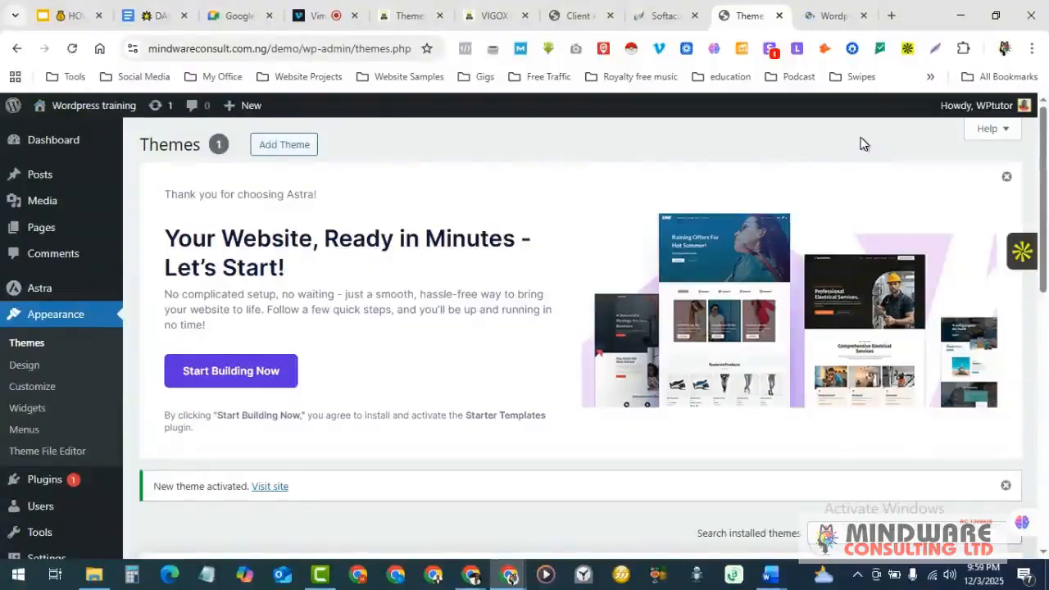
pyautogui.click(832, 14)
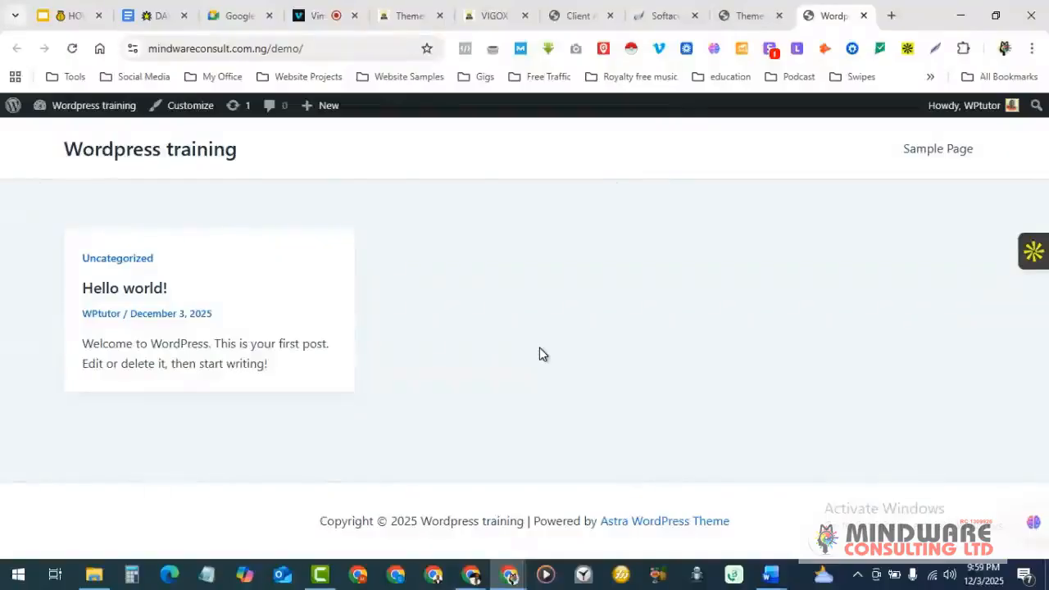
pyautogui.click(740, 16)
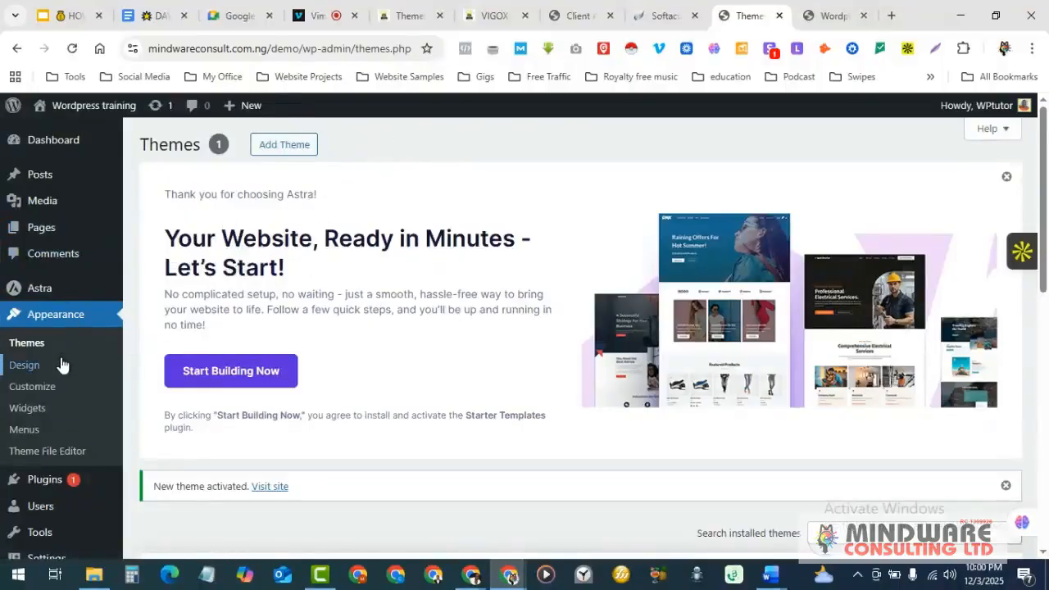
pyautogui.scroll(-1, 62, 365)
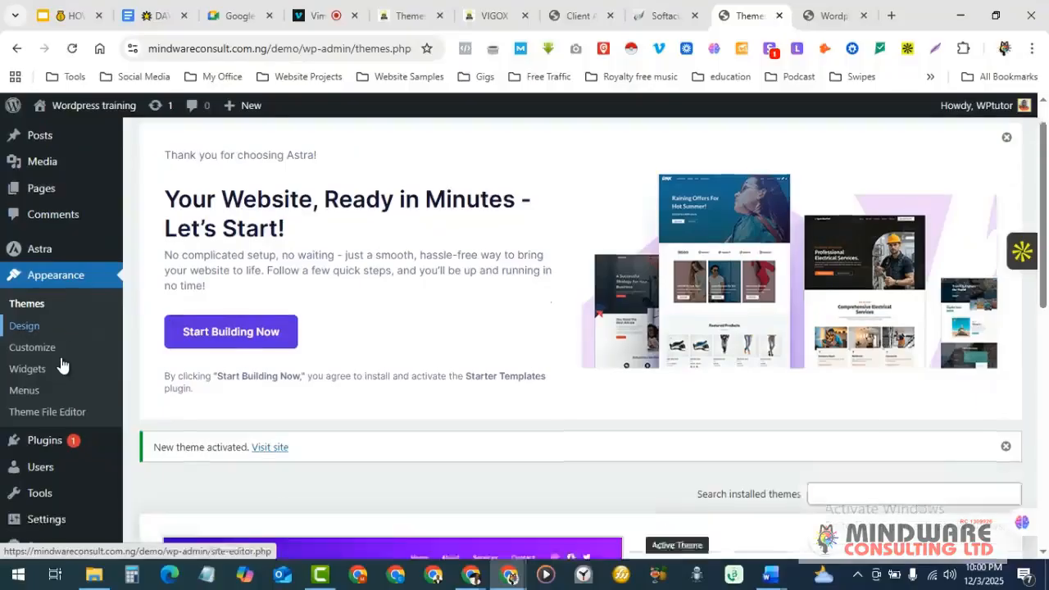
pyautogui.scroll(1, 62, 365)
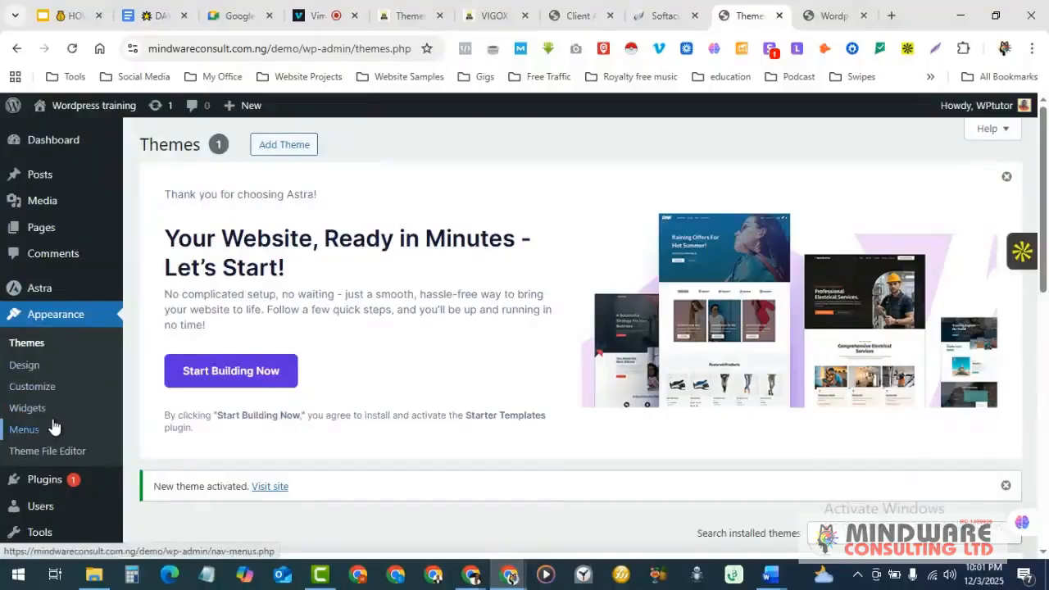
pyautogui.scroll(-2, 53, 426)
pyautogui.moveTo(48, 440)
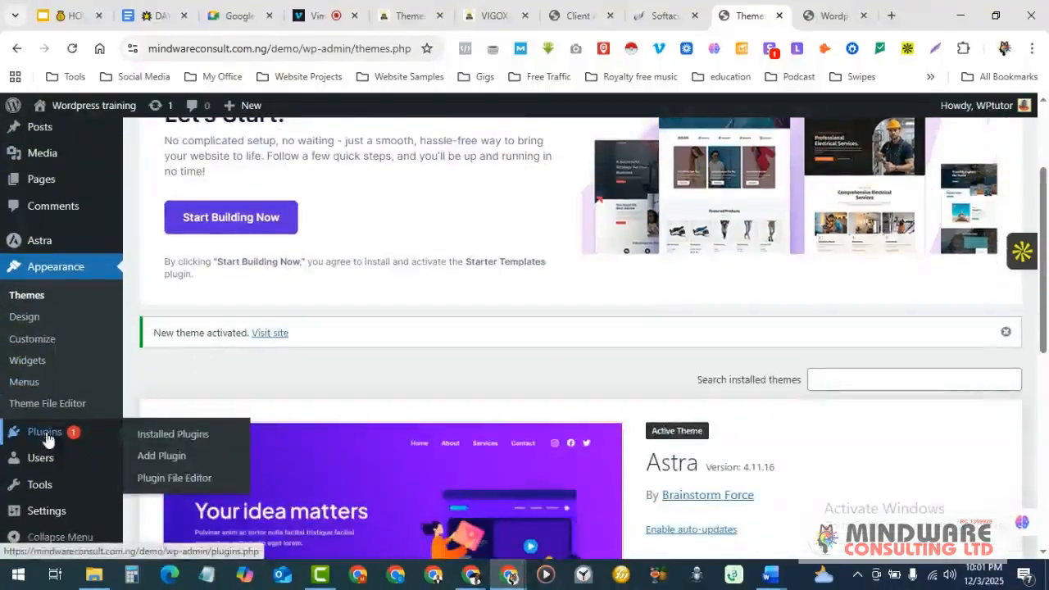
# - Search plugins for 'starter template' and install Brainstorm Force's Starter Templates plugin
pyautogui.click(168, 455)
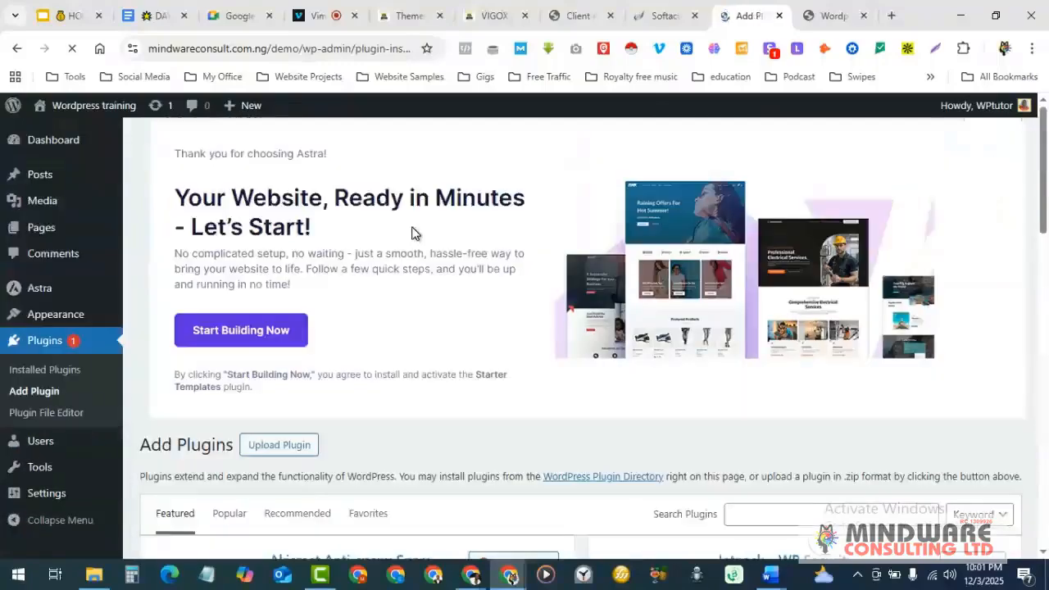
pyautogui.scroll(-4, 467, 174)
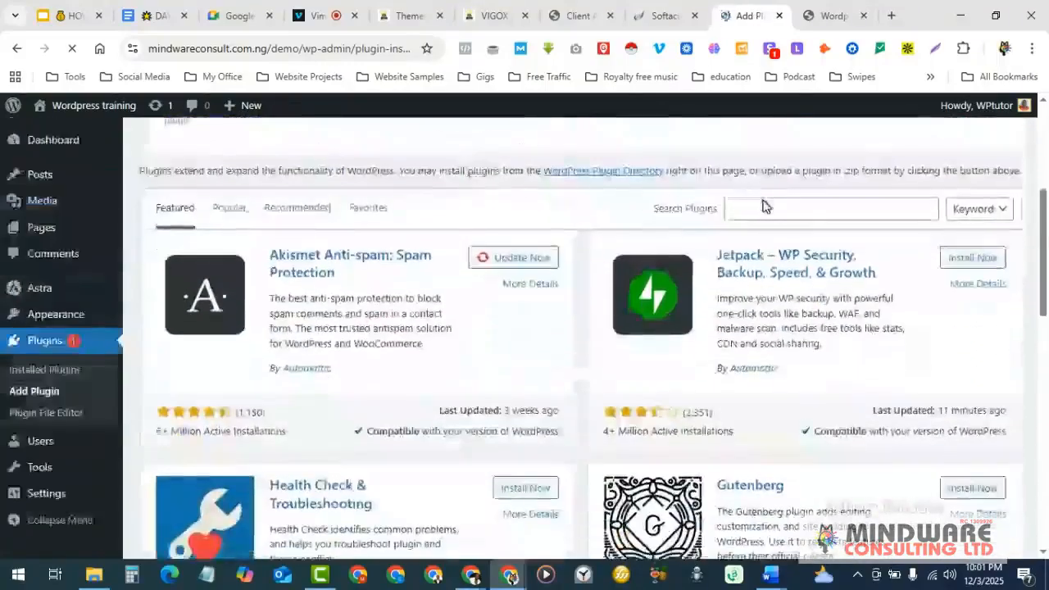
pyautogui.click(759, 211)
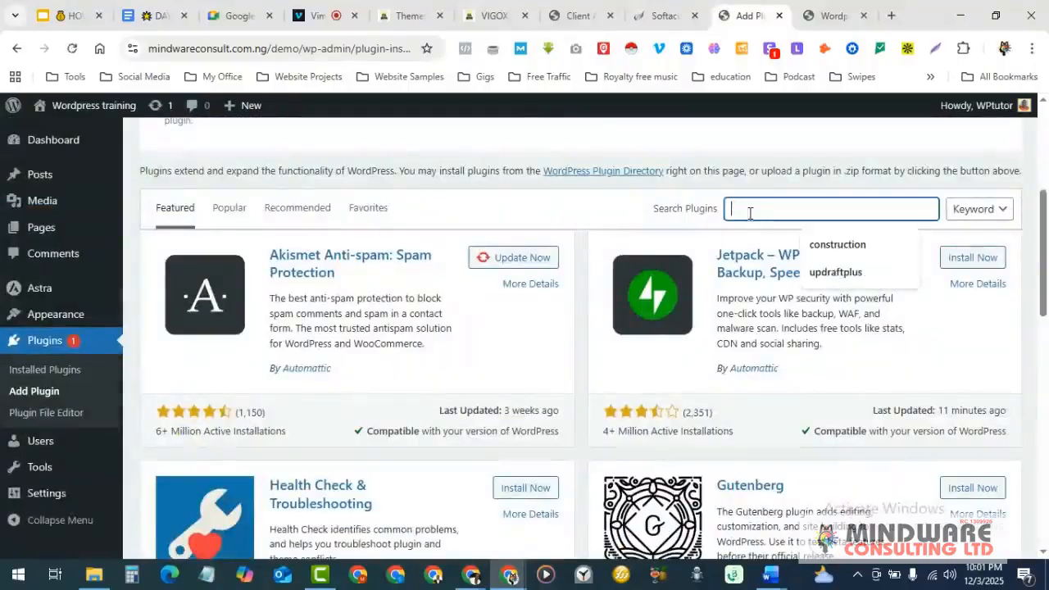
pyautogui.write('s')
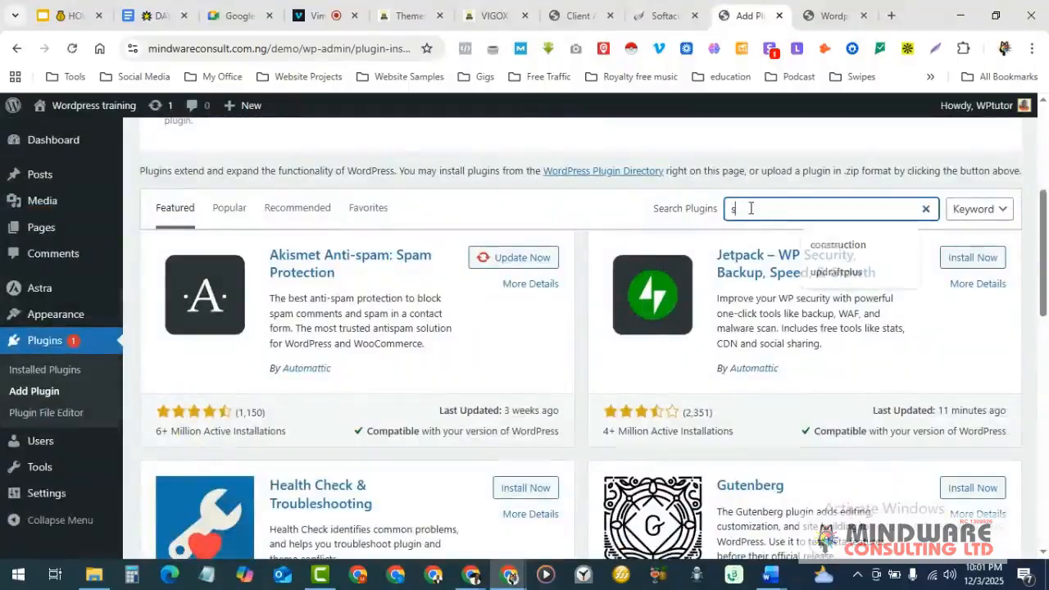
pyautogui.write('tarter te')
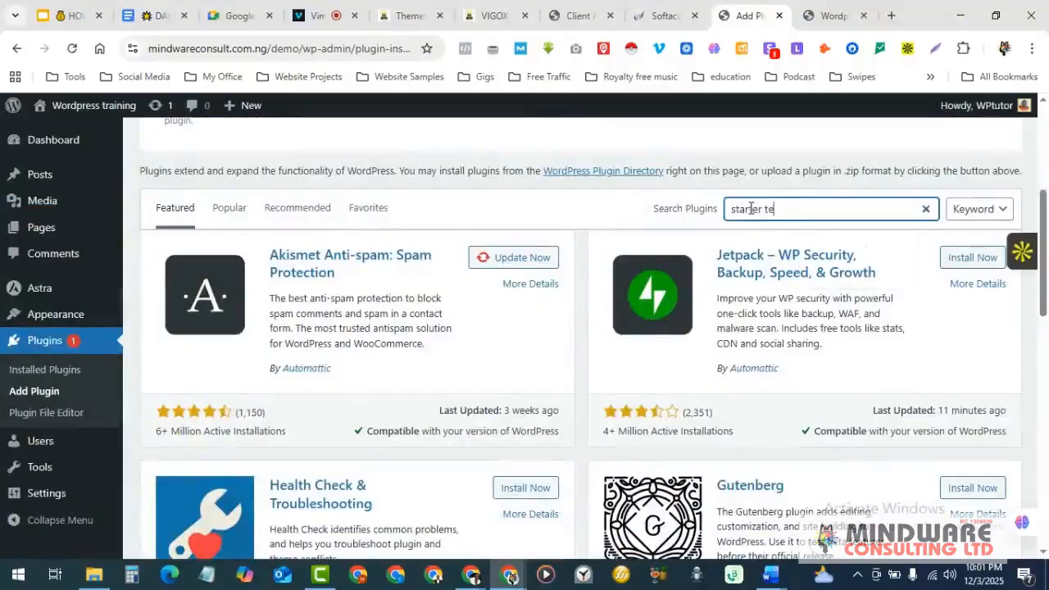
pyautogui.write('mplates')
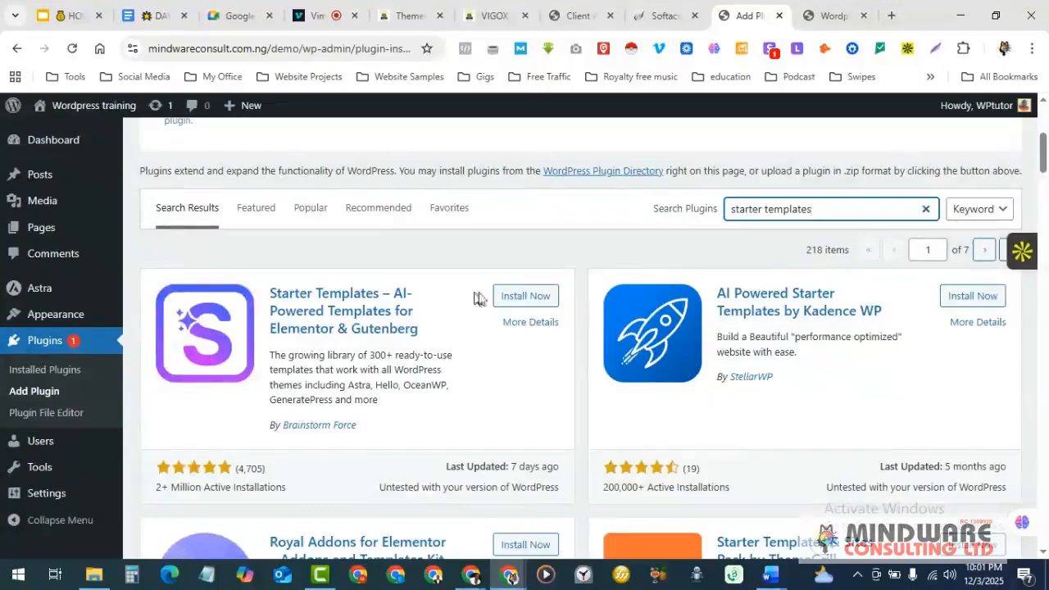
pyautogui.click(531, 300)
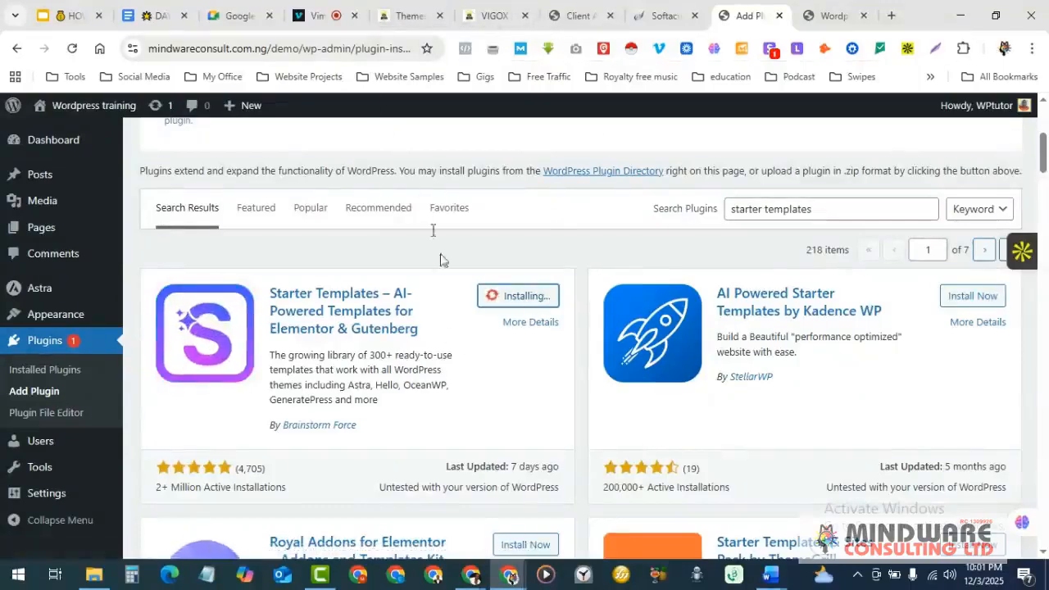
pyautogui.click(318, 12)
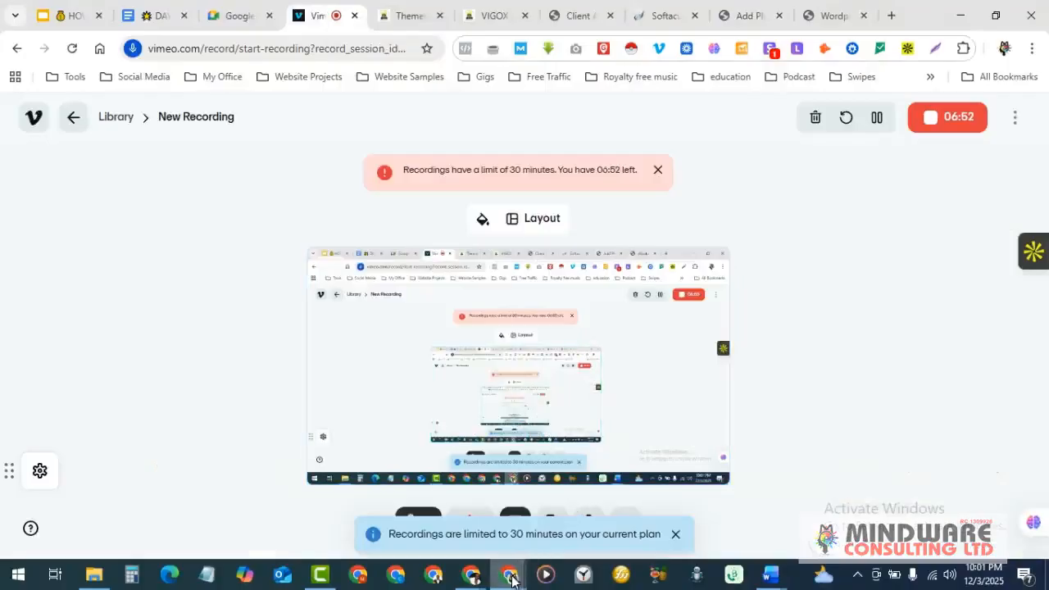
pyautogui.moveTo(474, 577)
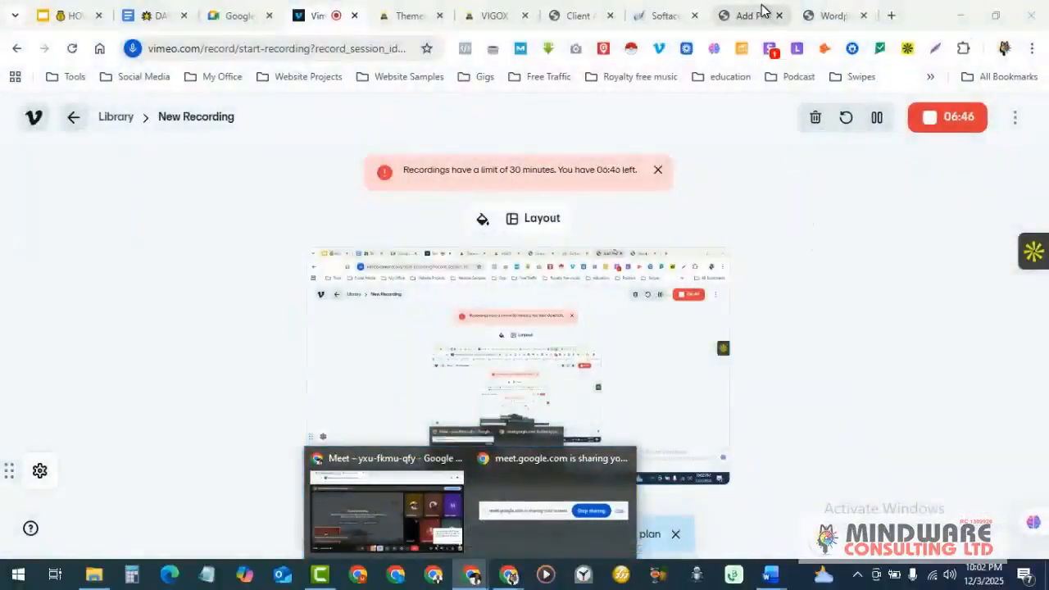
pyautogui.click(762, 10)
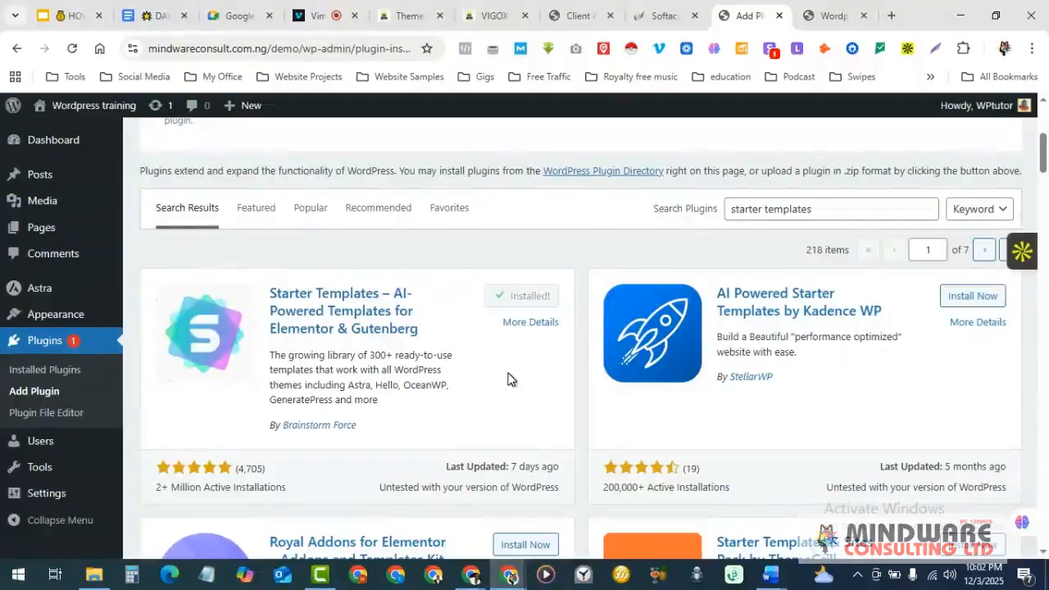
# - Activate the installed Starter Templates plugin and reach the Welcome to Astra setup step
pyautogui.click(531, 302)
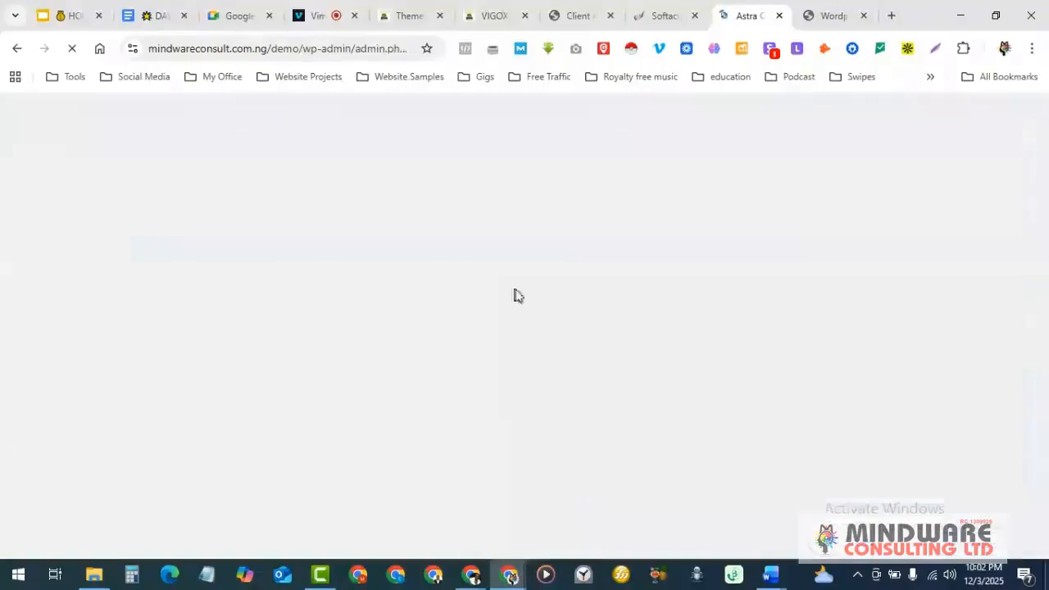
pyautogui.scroll(-1, 521, 314)
pyautogui.scroll(-1, 521, 314)
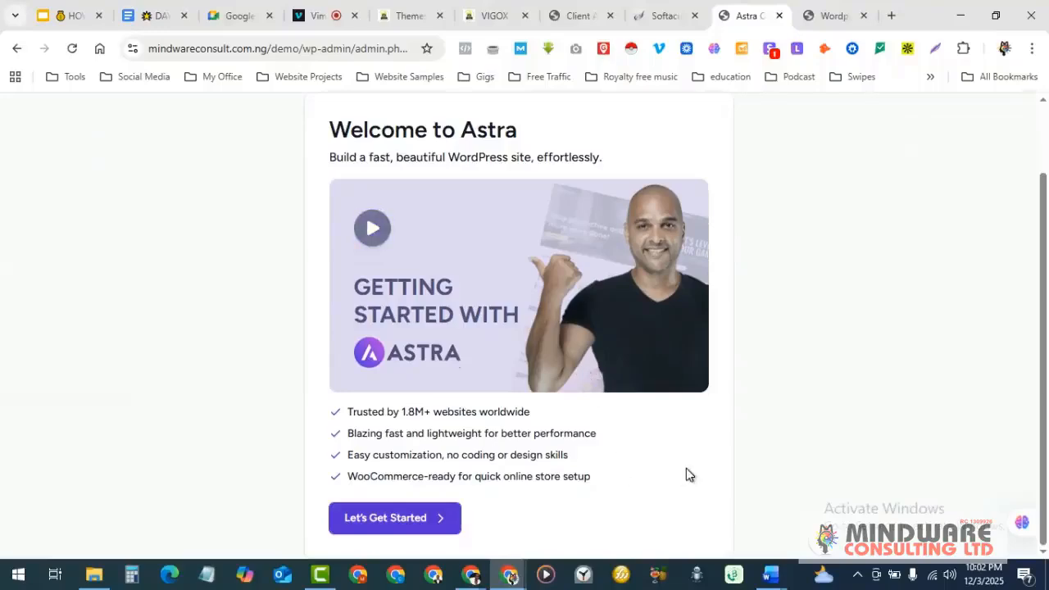
pyautogui.scroll(1, 689, 474)
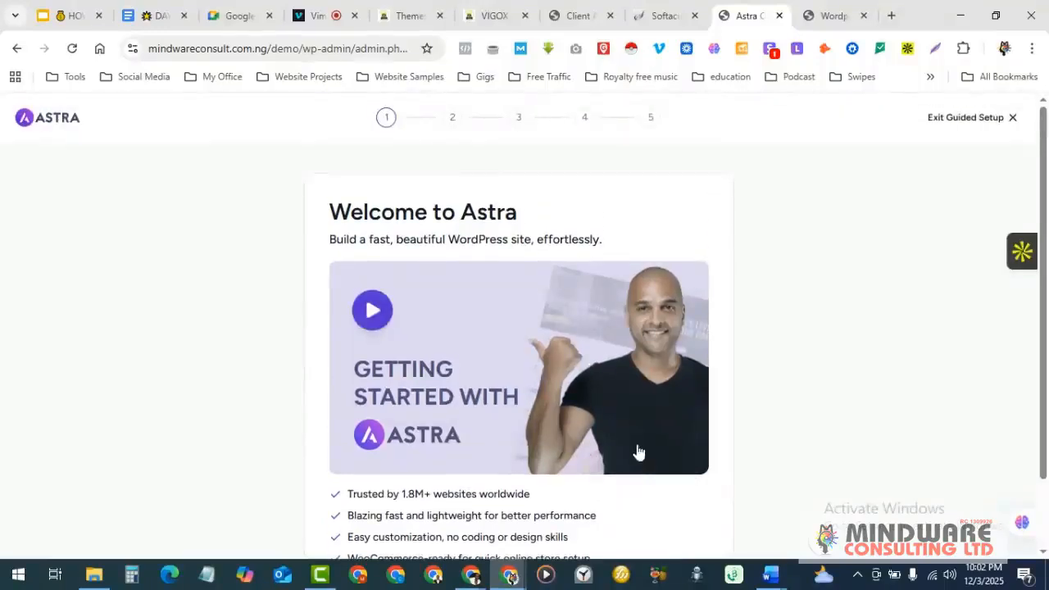
pyautogui.scroll(-1, 640, 451)
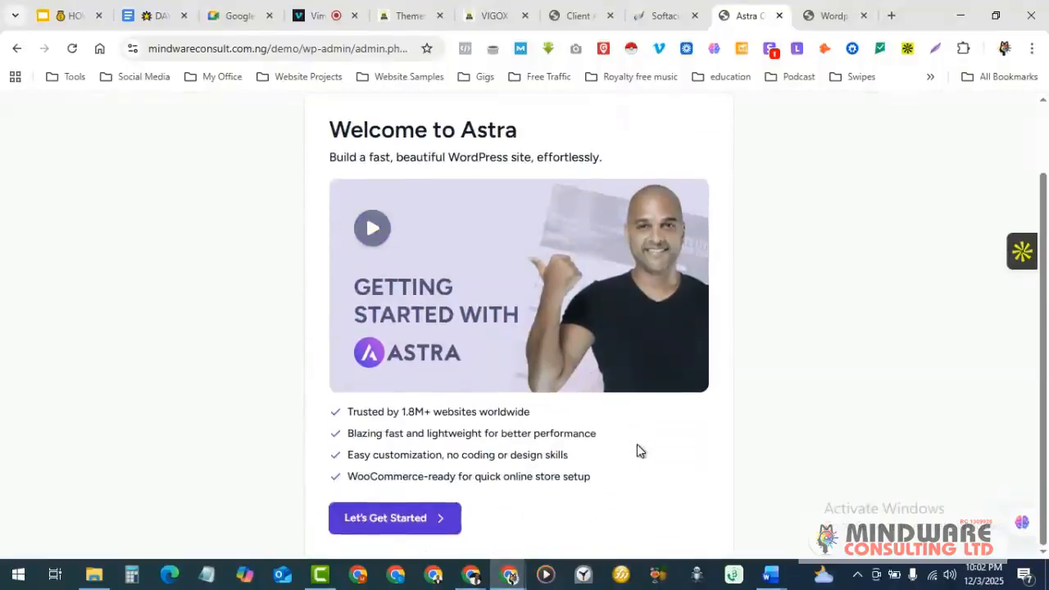
pyautogui.scroll(1, 637, 444)
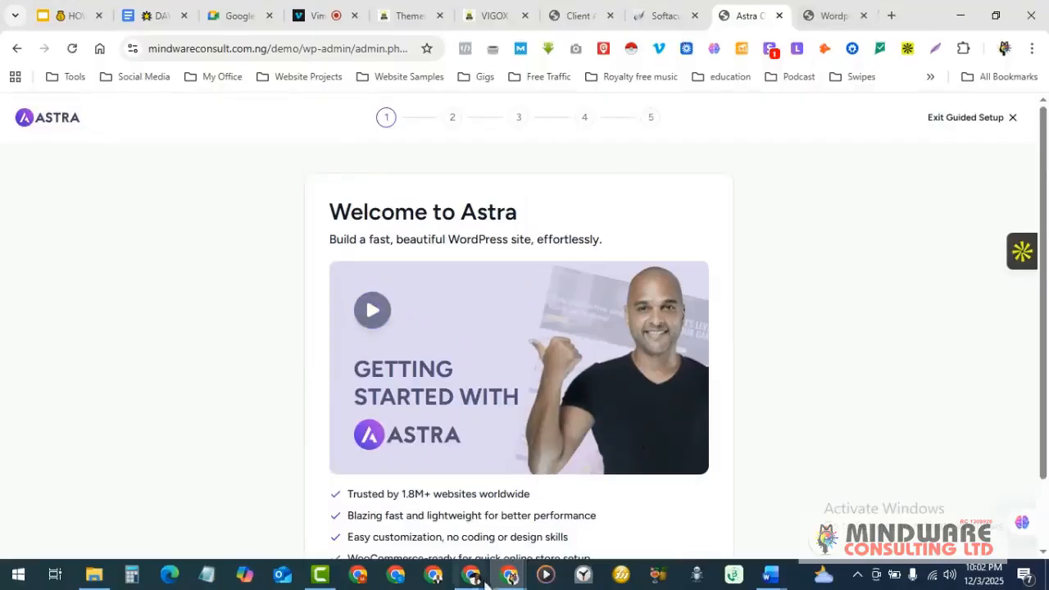
# - Switch to the Google Meet call and dismiss its call-ending reminder
pyautogui.click(472, 578)
pyautogui.click(403, 521)
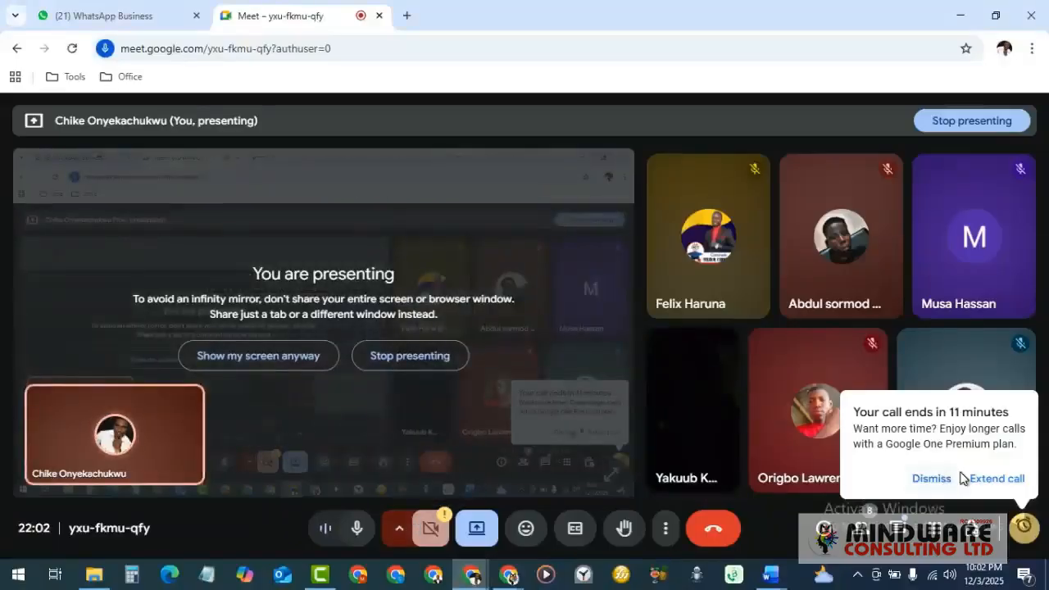
pyautogui.click(932, 480)
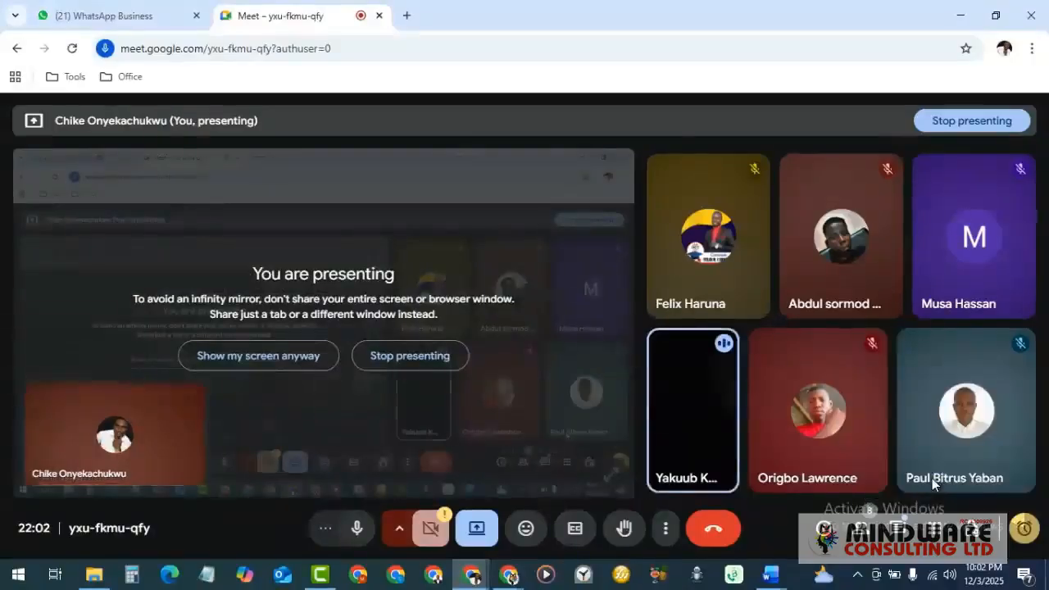
# - Bring the Astra onboarding window back to the front
pyautogui.click(508, 574)
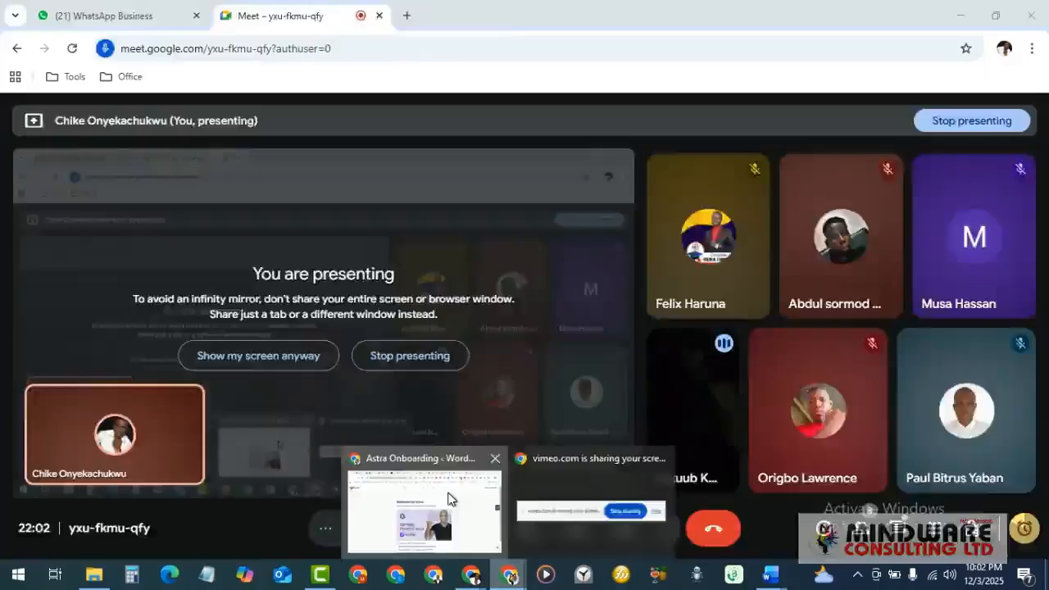
pyautogui.click(450, 502)
pyautogui.scroll(-1, 477, 342)
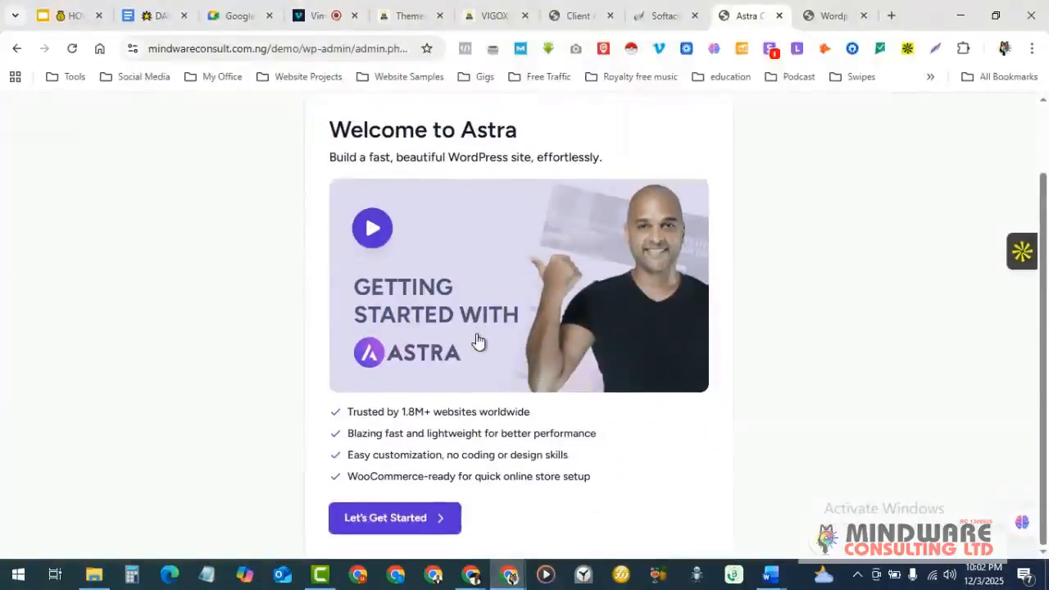
# - Exit Astra's guided setup to reach the Welcome To Astra dashboard with Quick Settings
pyautogui.scroll(1, 479, 341)
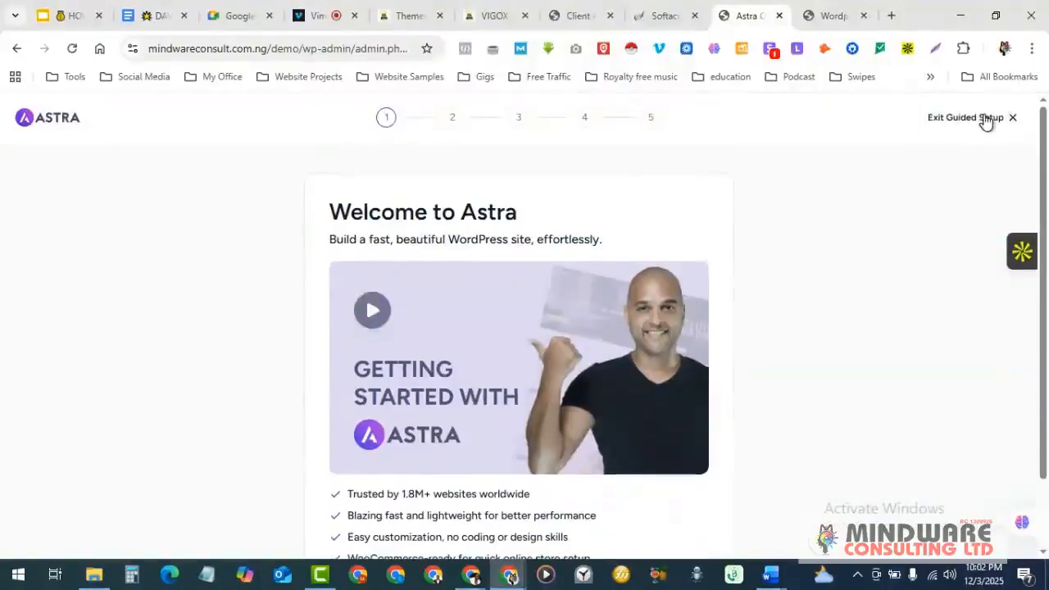
pyautogui.scroll(-1, 511, 356)
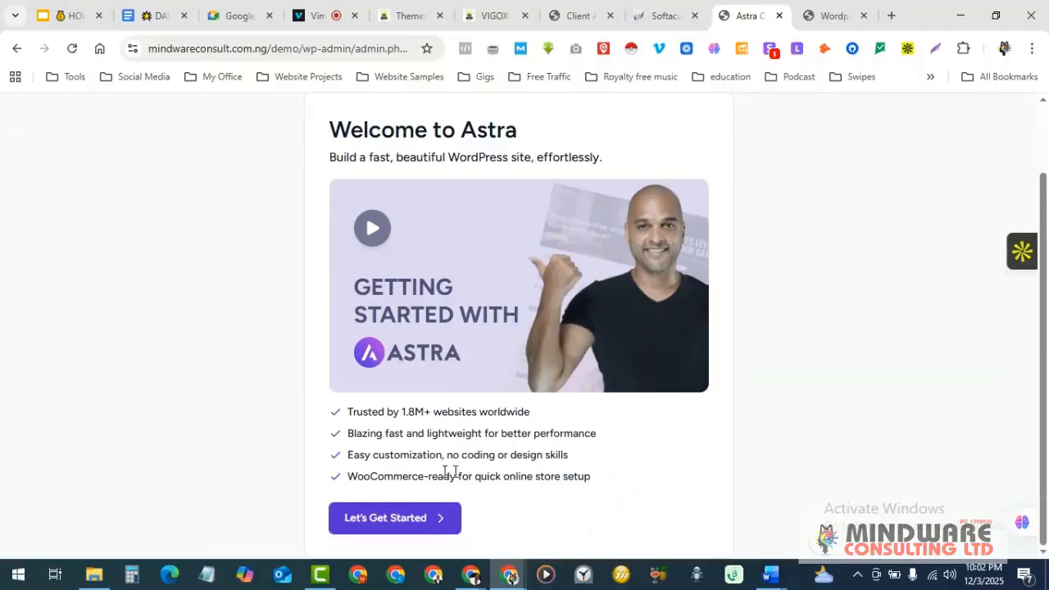
pyautogui.scroll(1, 463, 500)
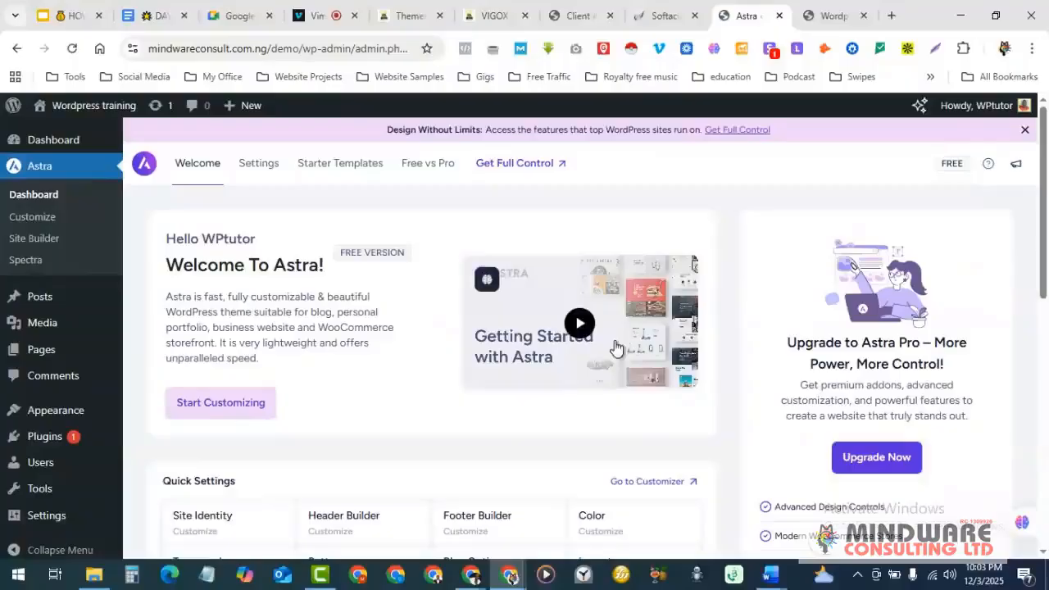
# - Check the front-end site and Softaculous confirmation tabs, then return to the Astra dashboard
pyautogui.click(828, 10)
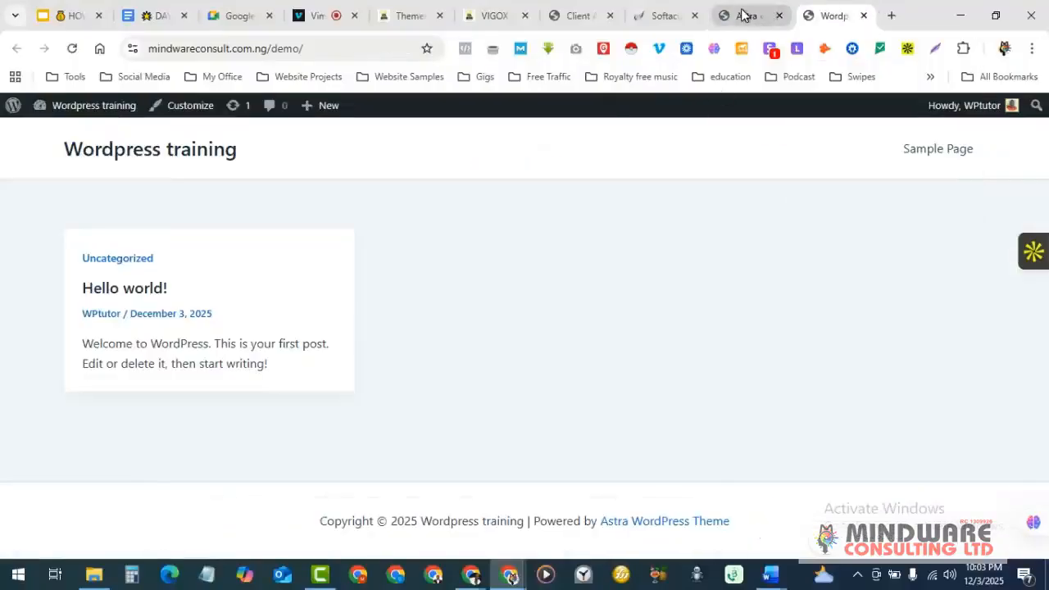
pyautogui.click(744, 14)
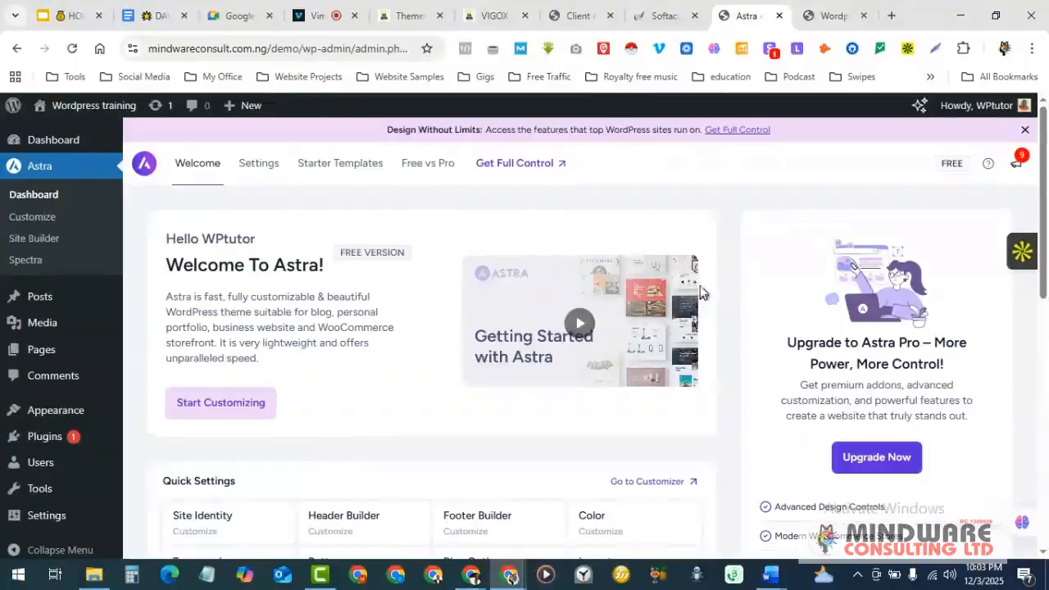
pyautogui.click(661, 11)
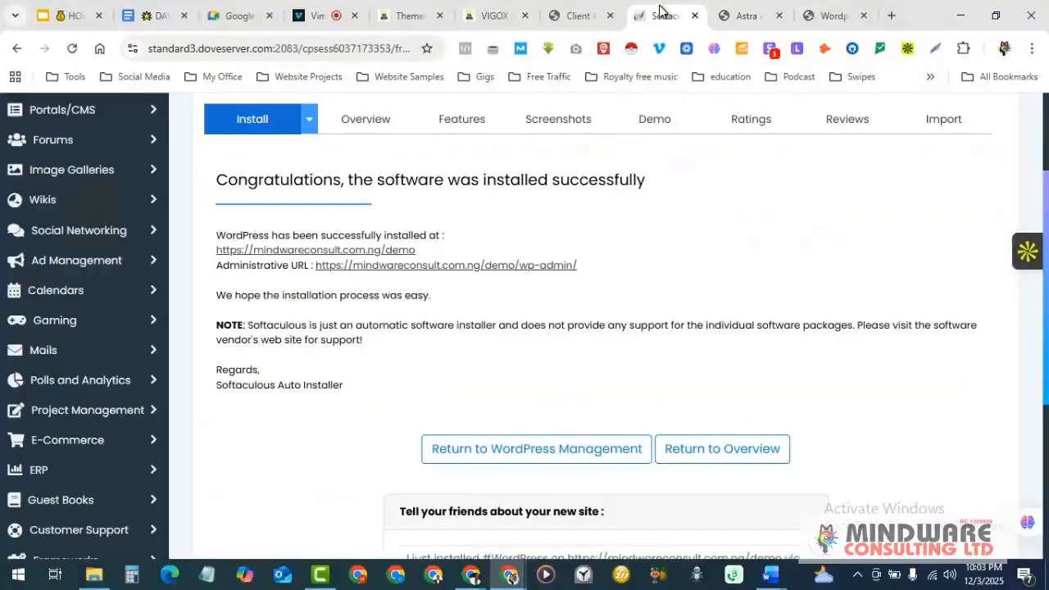
pyautogui.click(749, 8)
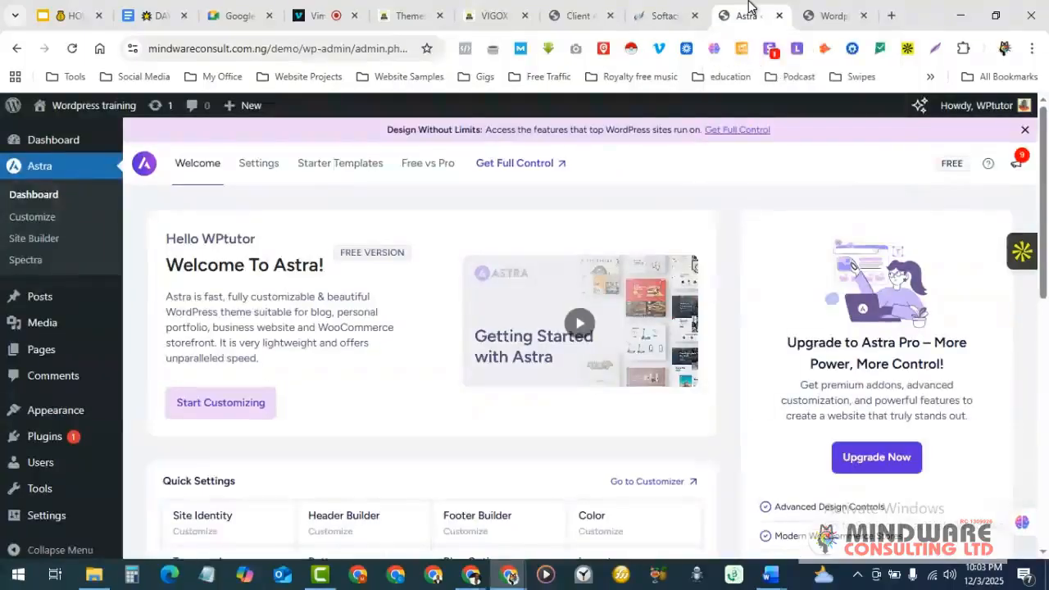
# - Go to Plugins > Installed Plugins from the admin menu
pyautogui.scroll(-5, 693, 402)
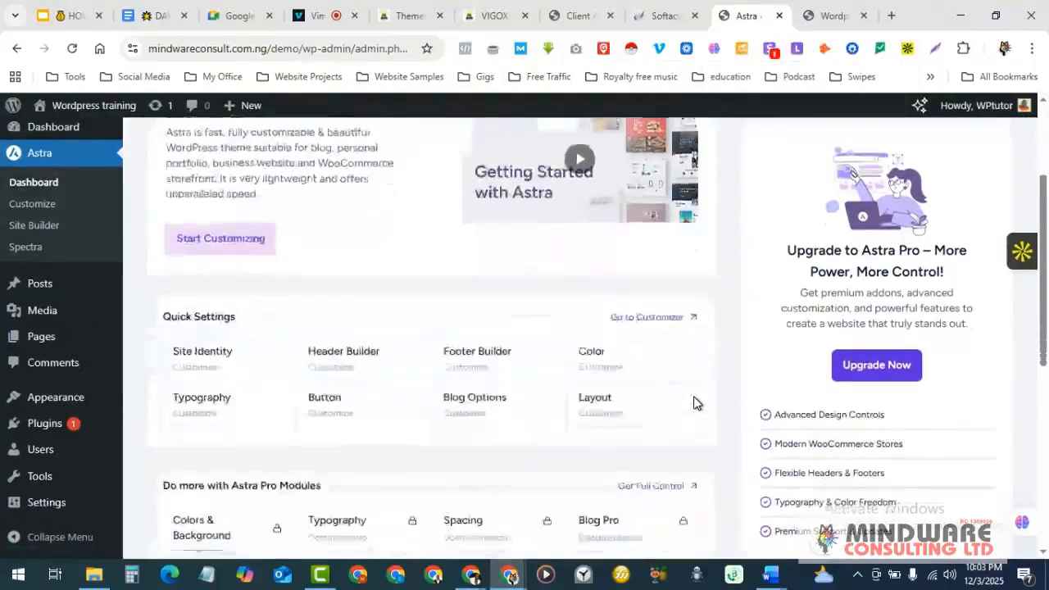
pyautogui.moveTo(58, 464)
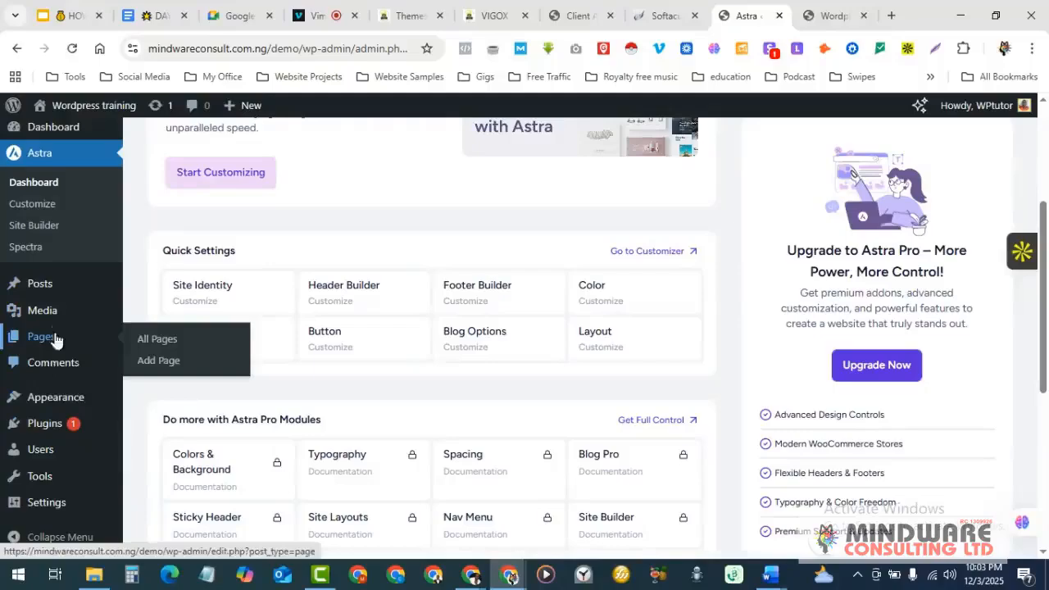
pyautogui.moveTo(51, 429)
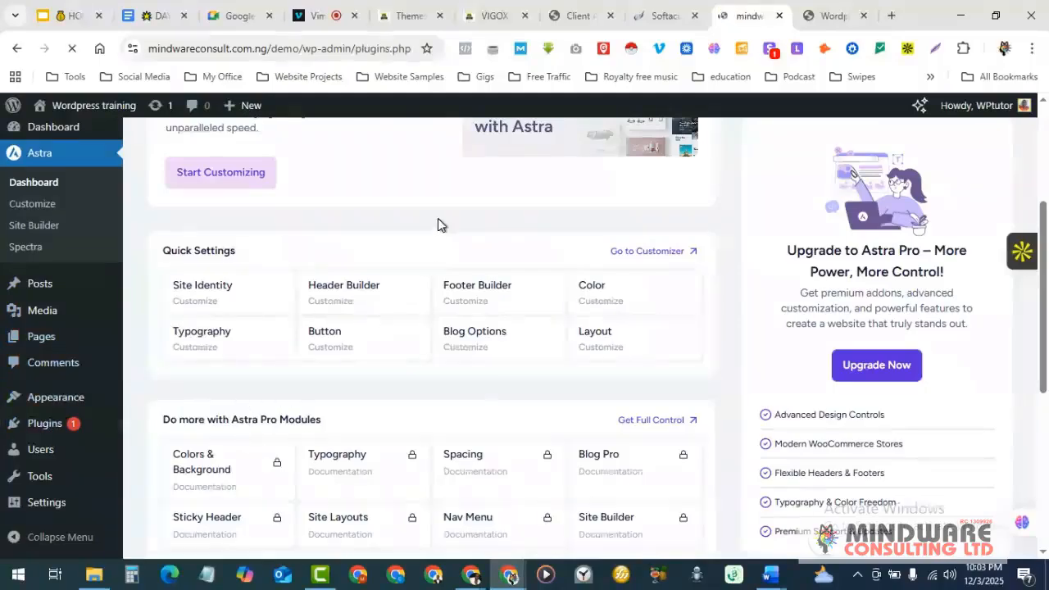
# - Launch Get Started for Starter Templates from the Installed Plugins list
pyautogui.scroll(-3, 318, 332)
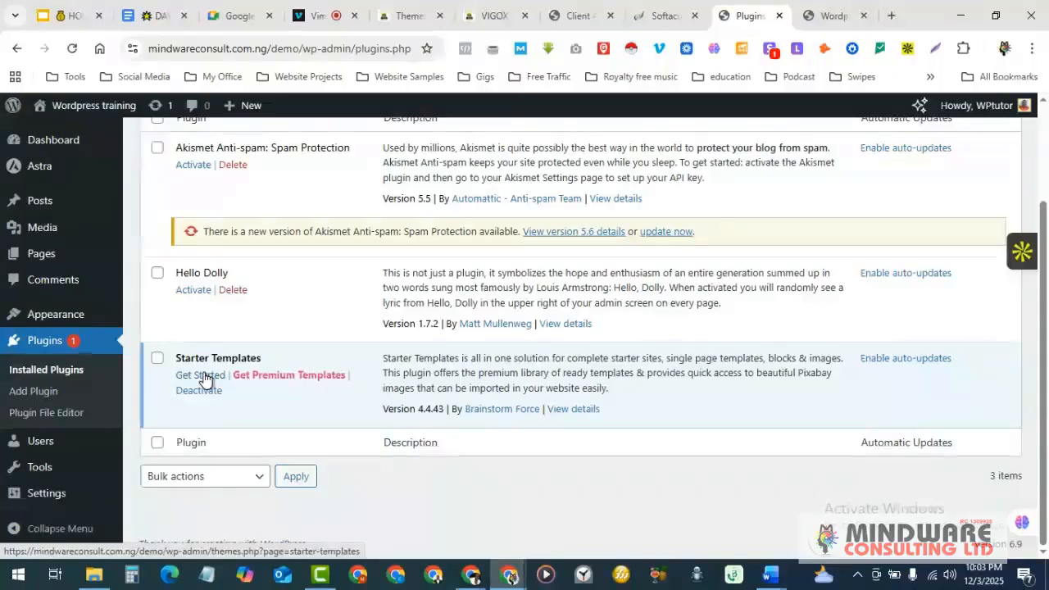
pyautogui.click(203, 377)
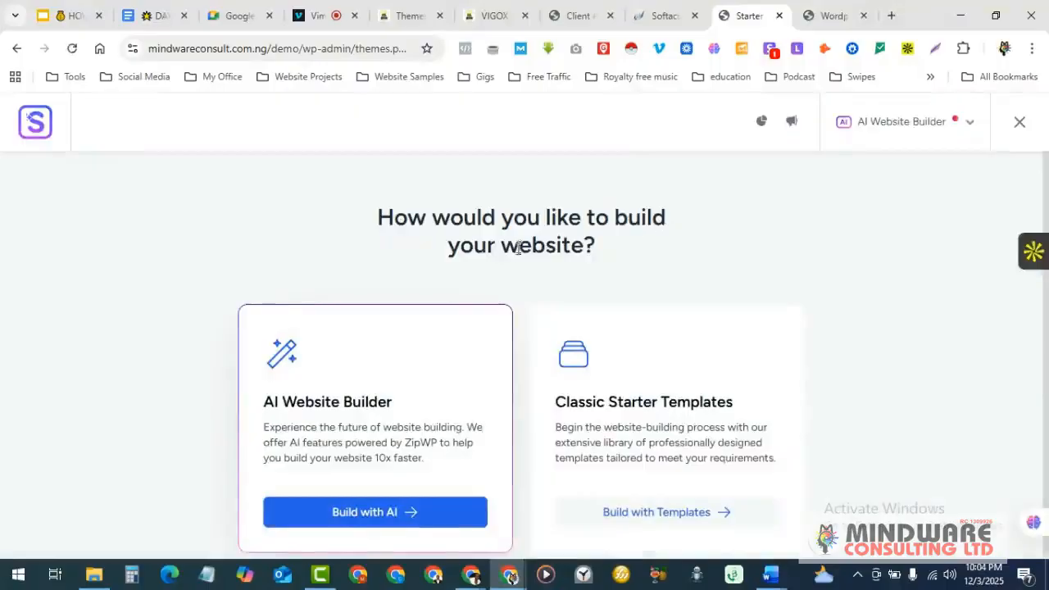
# - Choose the Classic Starter Templates build path instead of the AI Website Builder
pyautogui.scroll(-1, 518, 250)
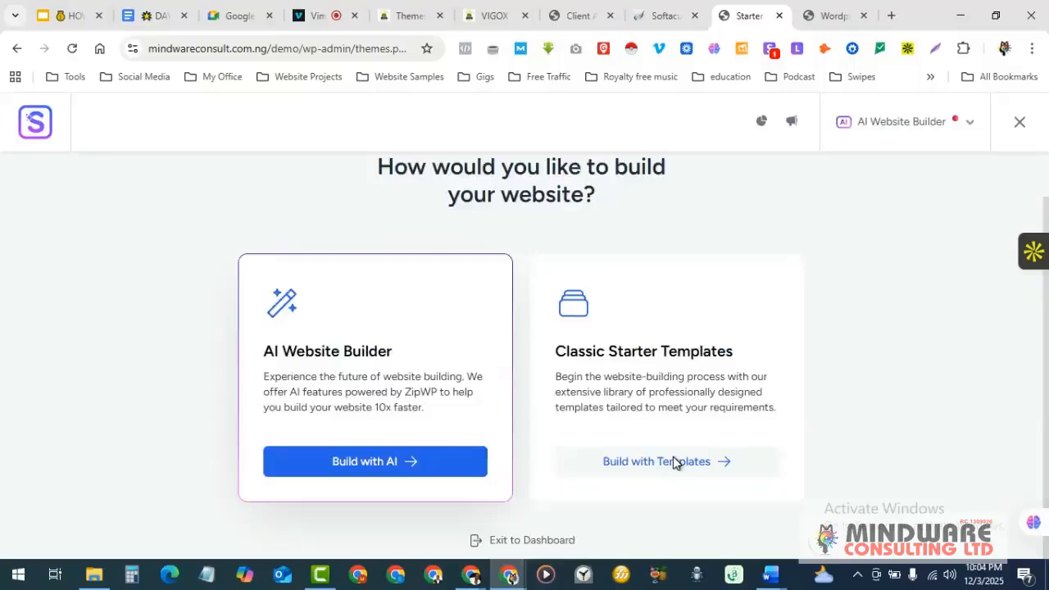
pyautogui.click(673, 463)
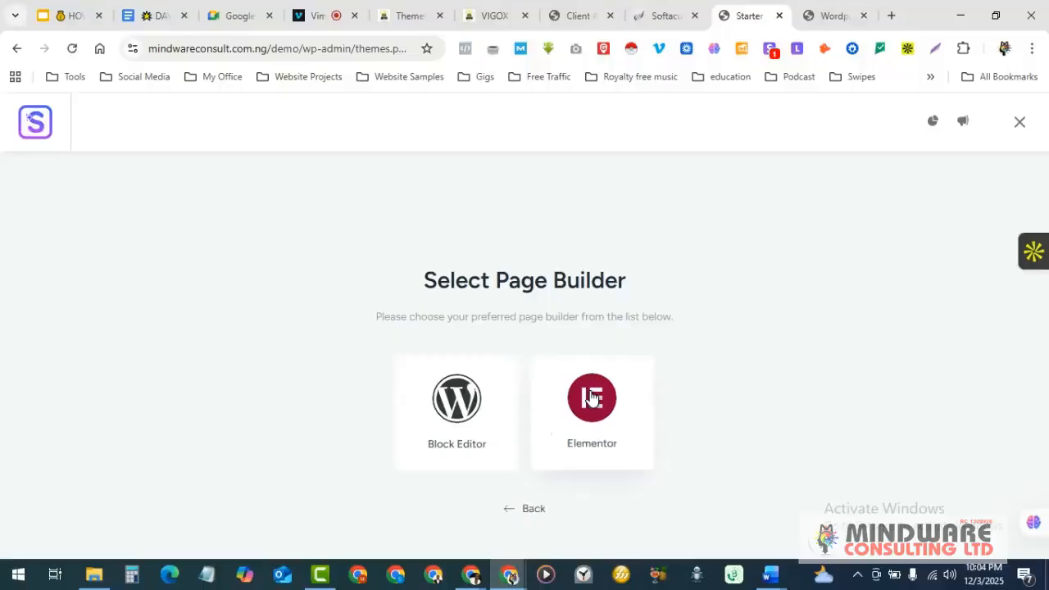
# - Pick Elementor as the page builder and decline the AI website builder offer
pyautogui.click(592, 398)
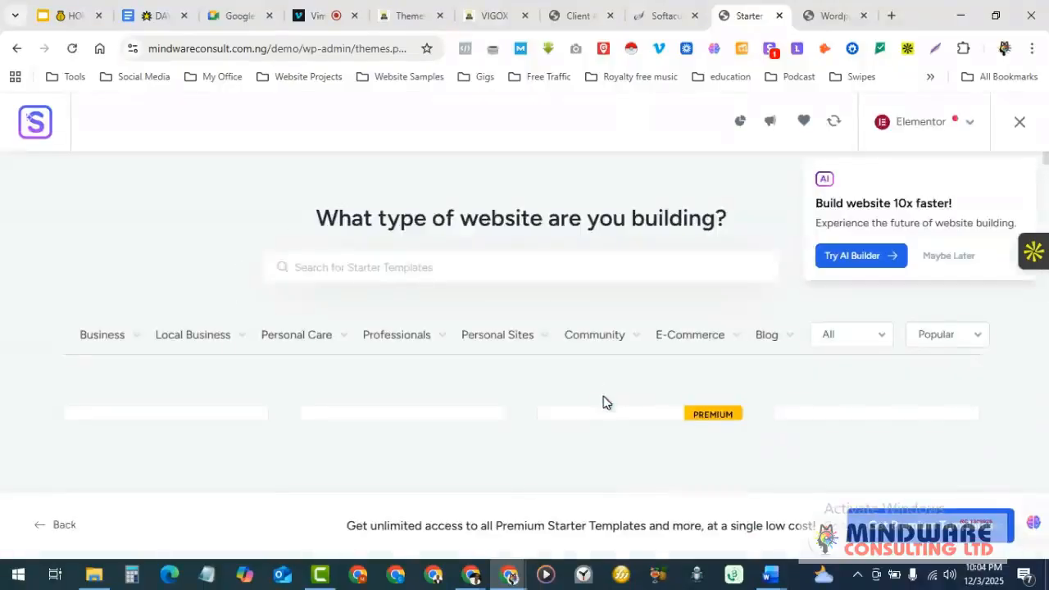
pyautogui.scroll(-2, 595, 364)
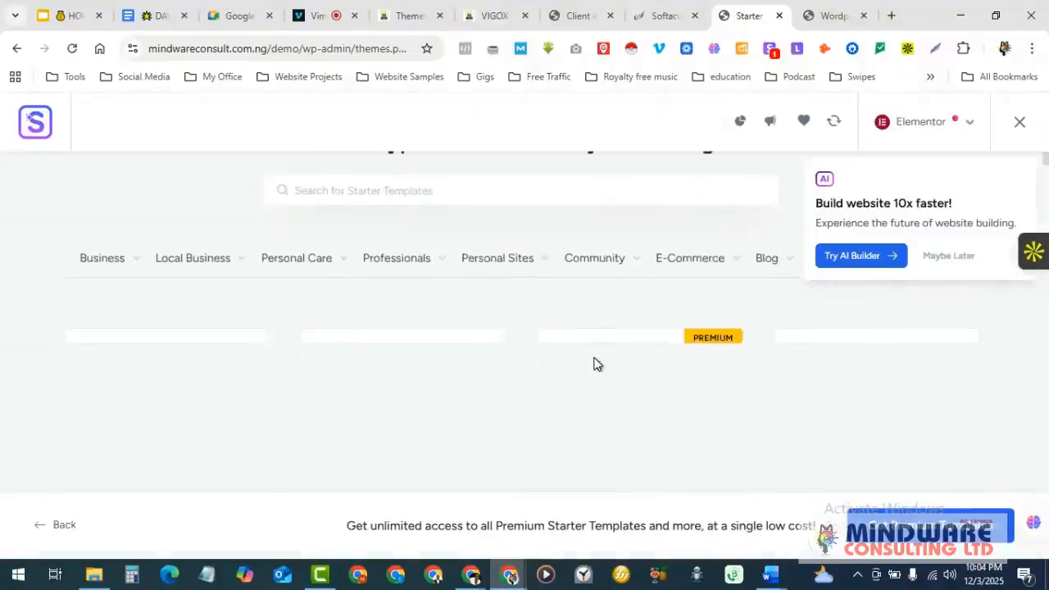
pyautogui.click(940, 257)
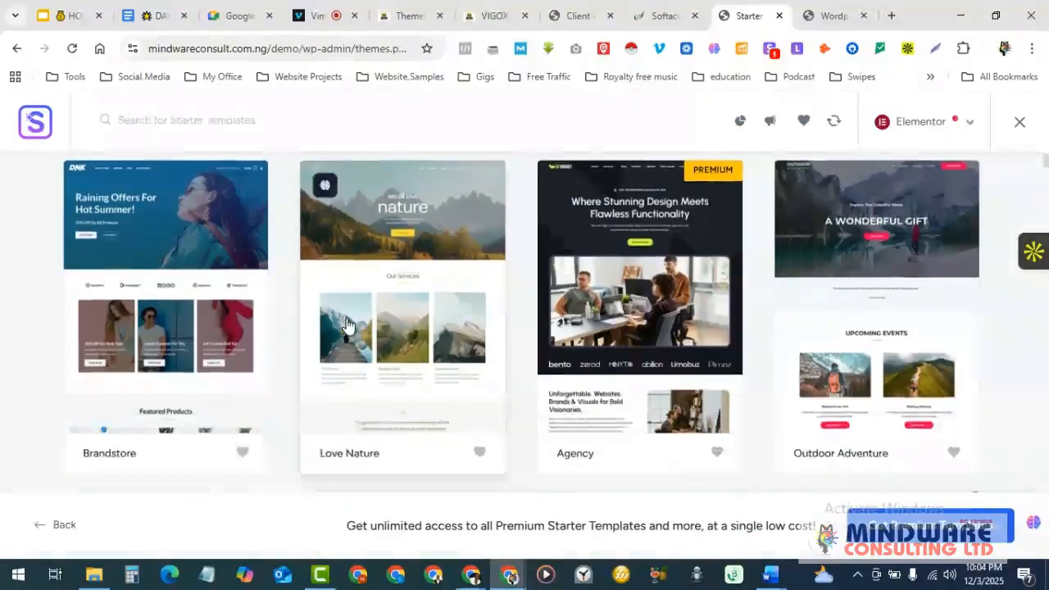
# - Browse the Elementor template gallery and bring up the Business category list
pyautogui.scroll(-3, 348, 327)
pyautogui.scroll(-6, 348, 327)
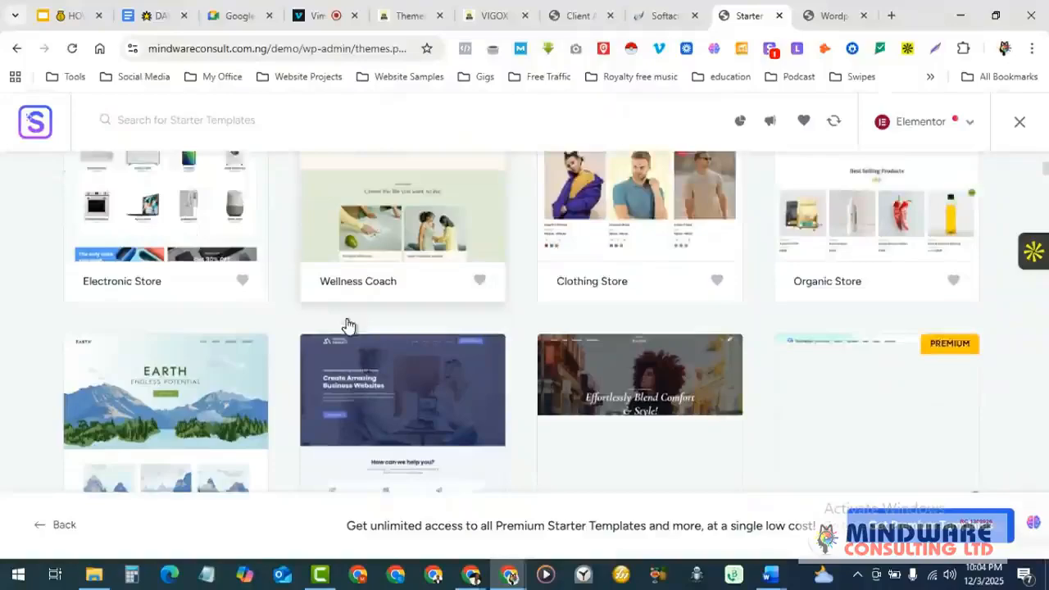
pyautogui.scroll(-5, 349, 327)
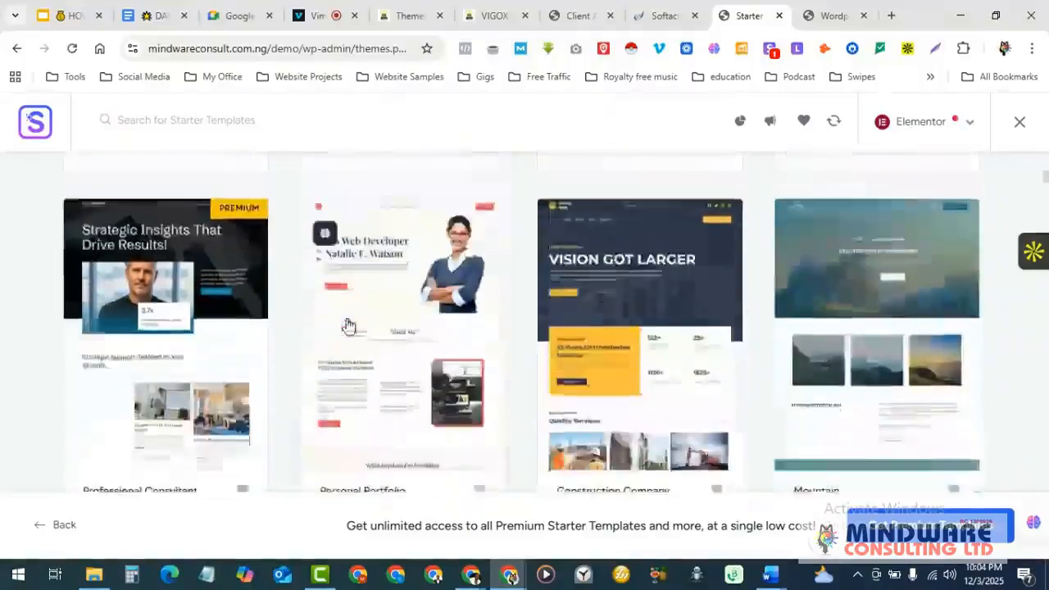
pyautogui.scroll(-5, 348, 326)
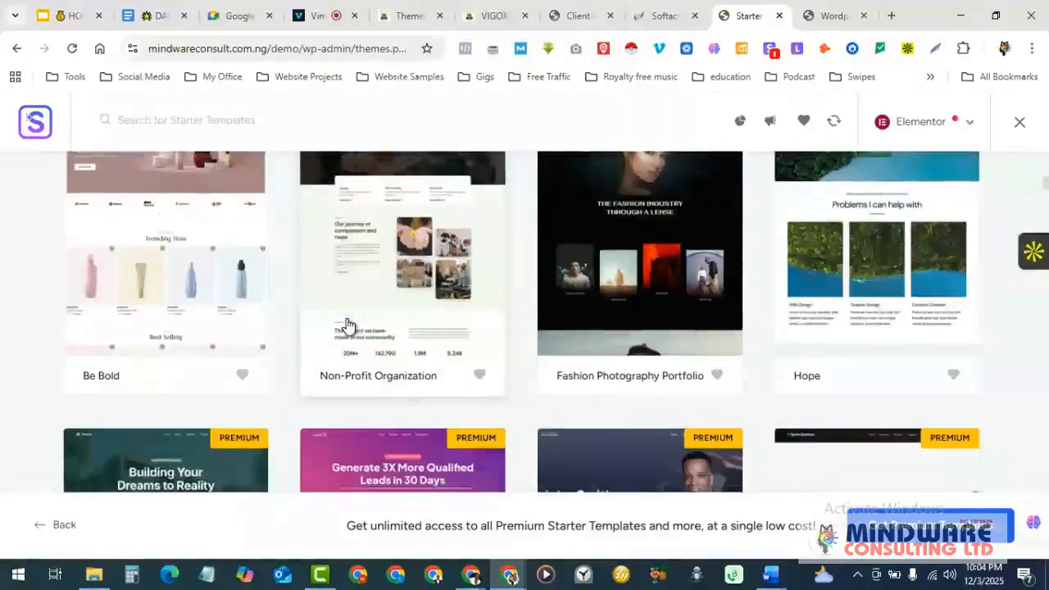
pyautogui.scroll(-6, 348, 327)
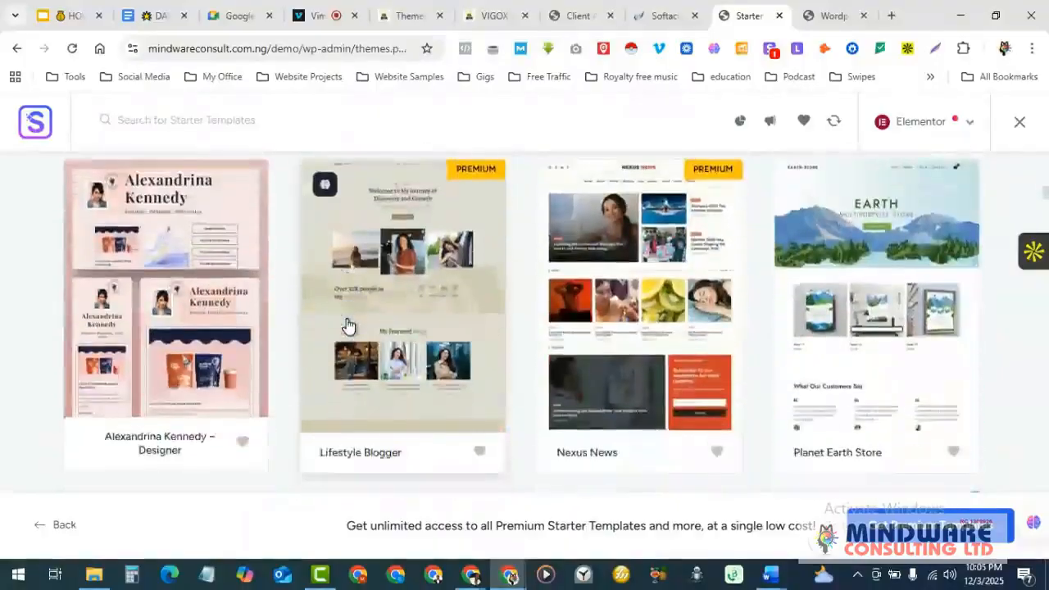
pyautogui.scroll(-2, 349, 326)
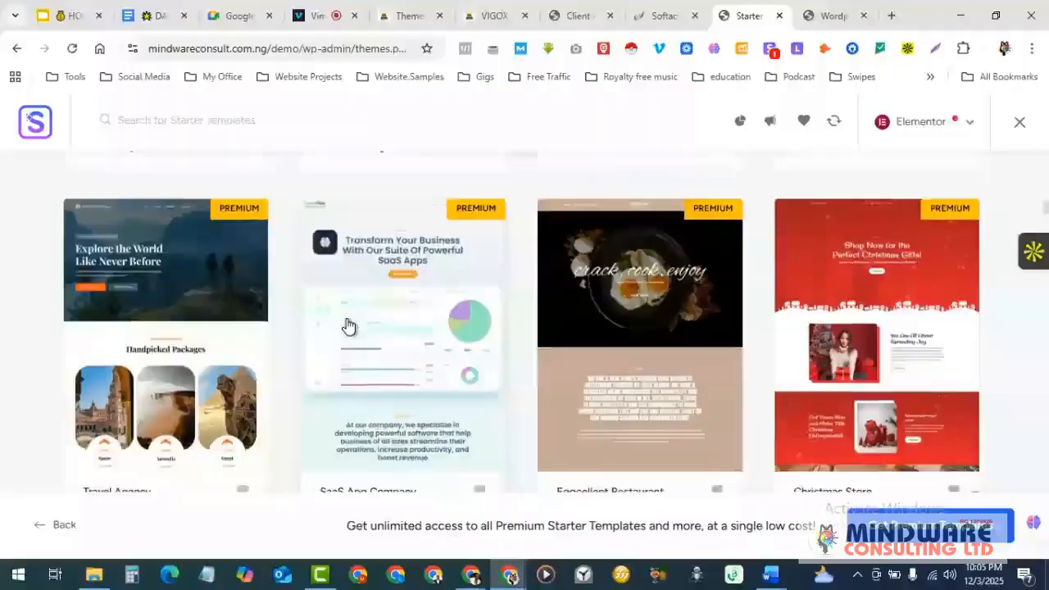
pyautogui.scroll(-3, 349, 326)
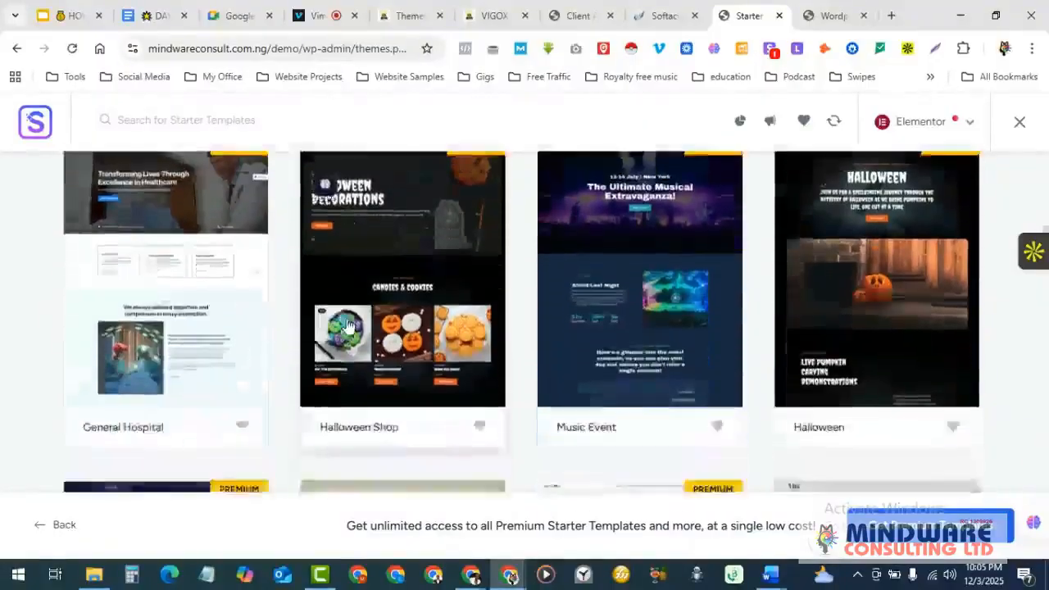
pyautogui.scroll(-3, 347, 326)
pyautogui.scroll(-2, 347, 327)
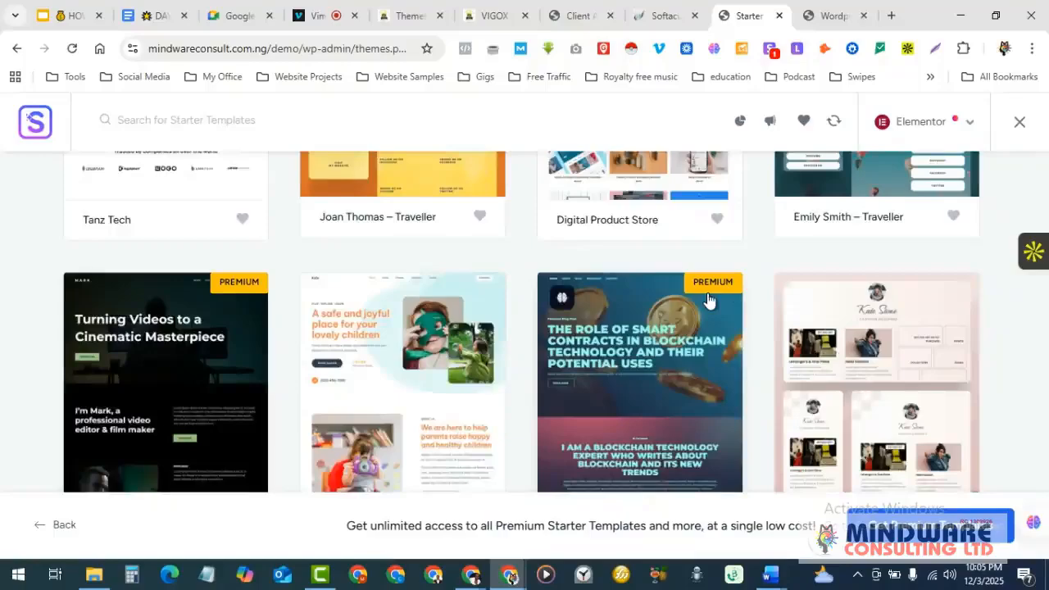
pyautogui.scroll(-2, 702, 449)
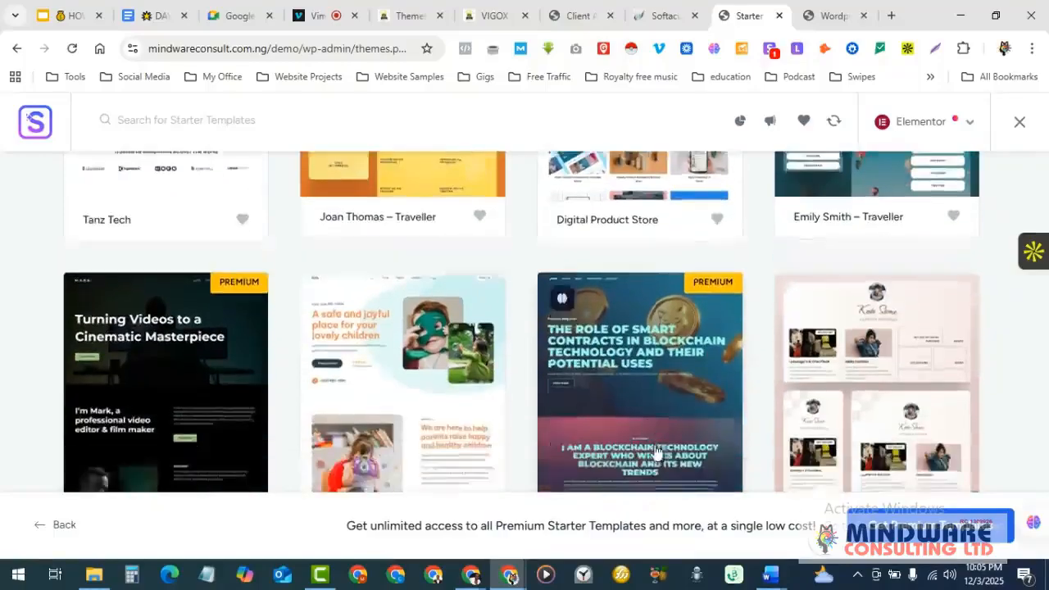
pyautogui.scroll(5, 645, 367)
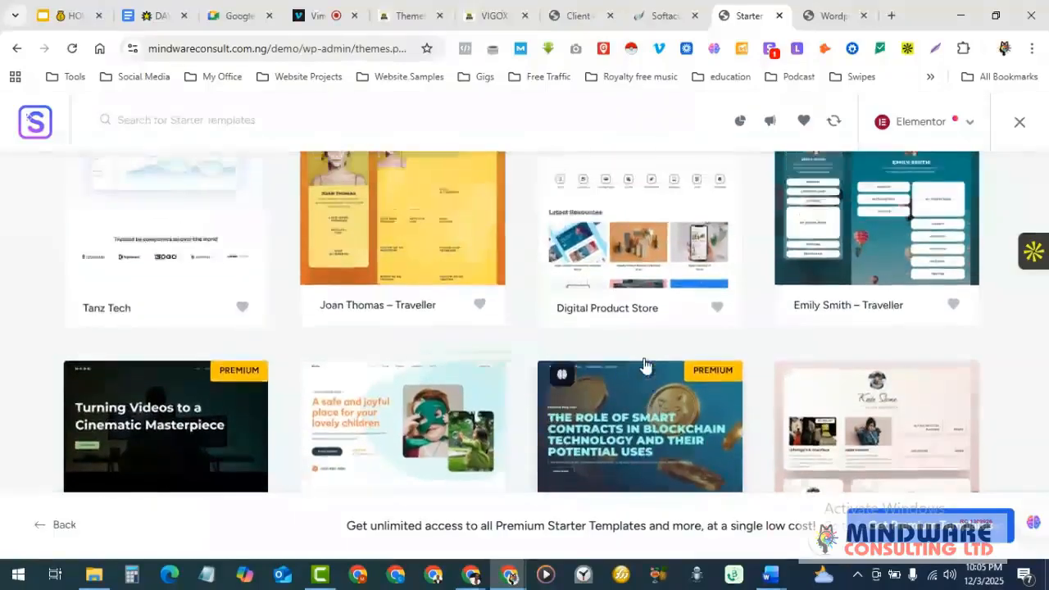
pyautogui.scroll(10, 645, 367)
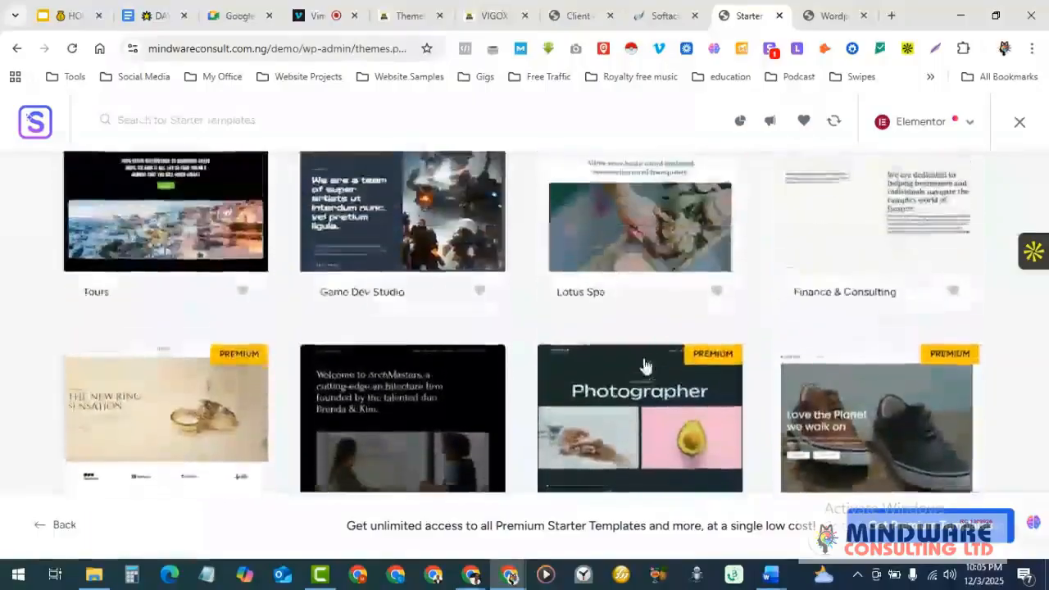
pyautogui.scroll(-10, 645, 367)
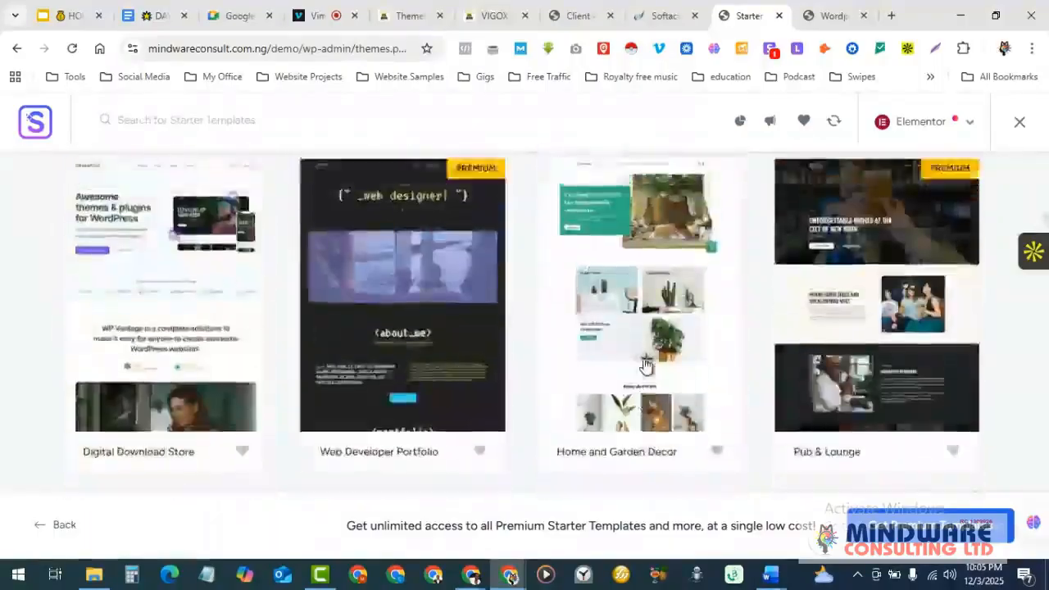
pyautogui.scroll(15, 646, 366)
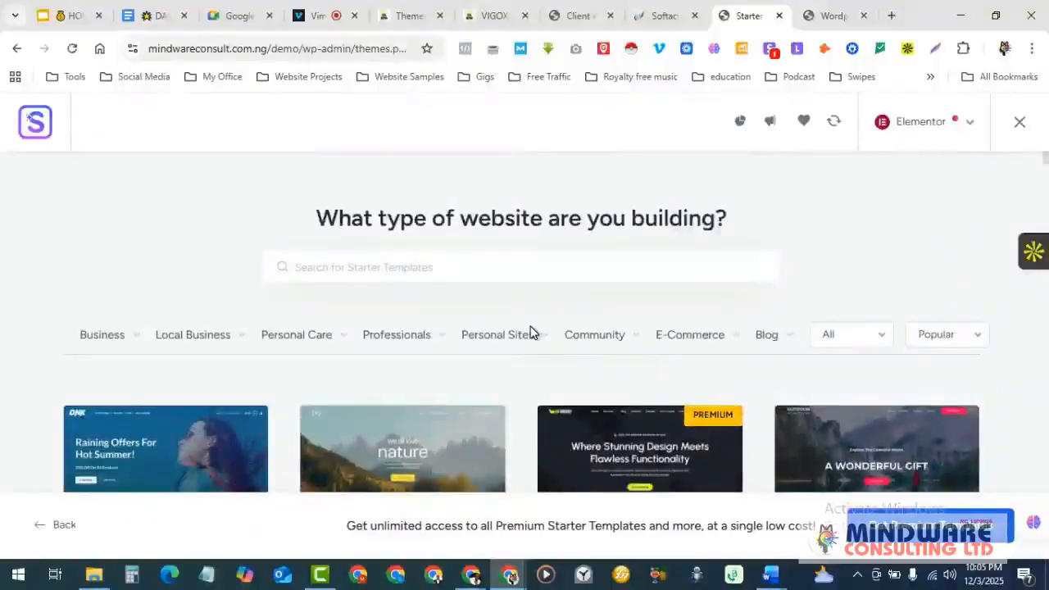
pyautogui.moveTo(82, 348)
pyautogui.scroll(-1, 134, 331)
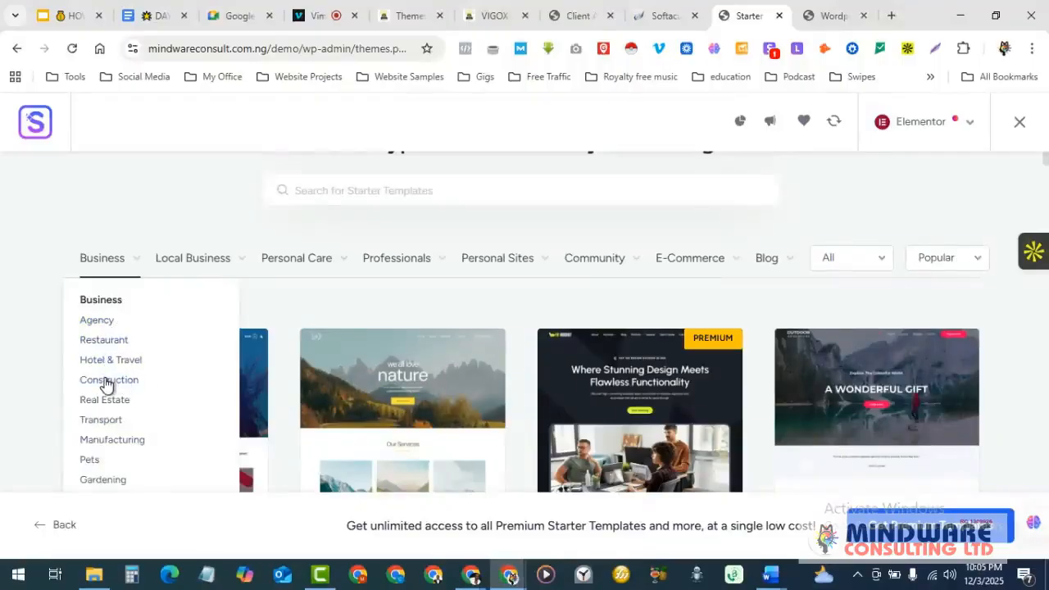
# - Filter templates to Construction, browse them, then bring the Google Meet window forward
pyautogui.click(107, 382)
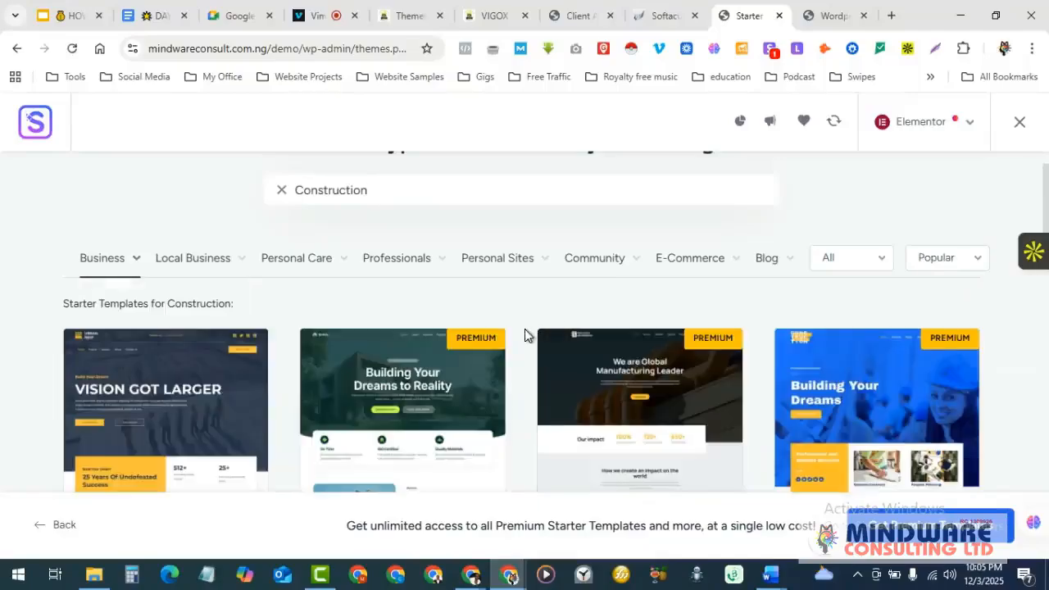
pyautogui.scroll(-1, 525, 329)
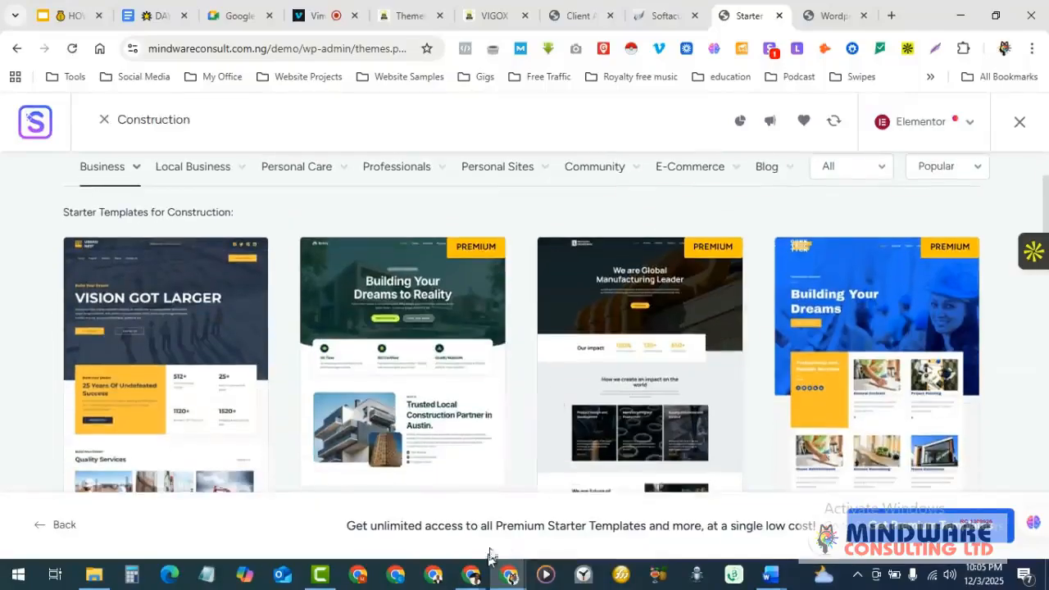
pyautogui.scroll(-2, 494, 427)
pyautogui.scroll(-1, 493, 427)
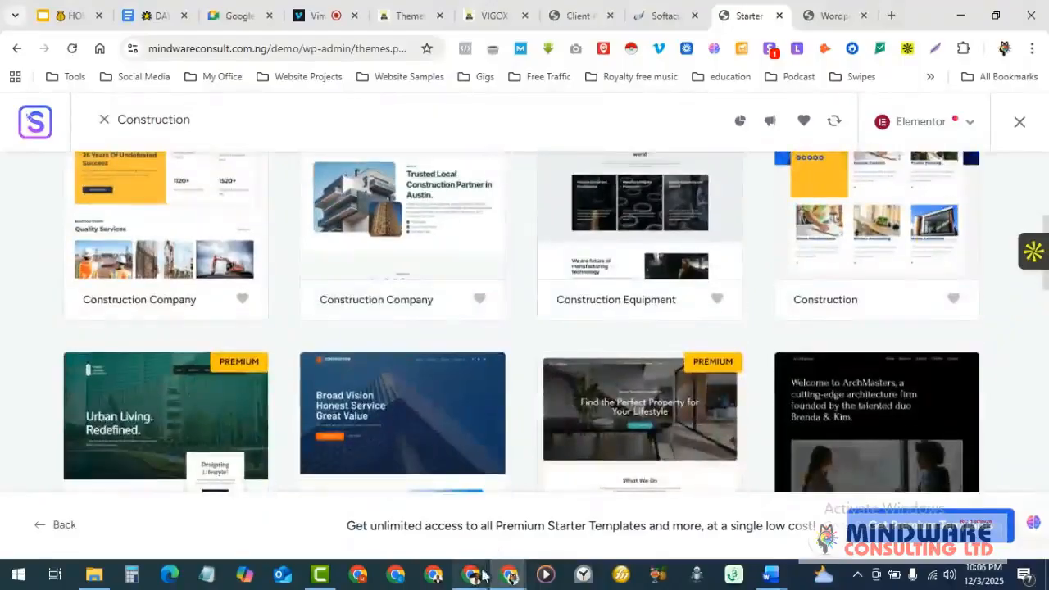
pyautogui.moveTo(474, 574)
pyautogui.click(406, 512)
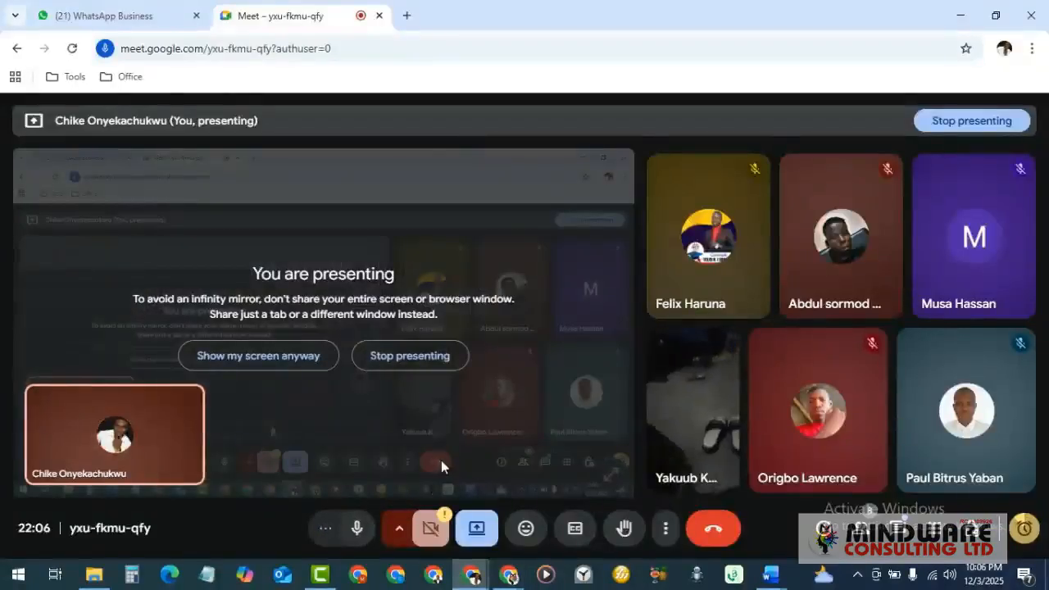
# - Return to the Starter Templates window, then switch to the Vimeo New Recording tab
pyautogui.click(510, 576)
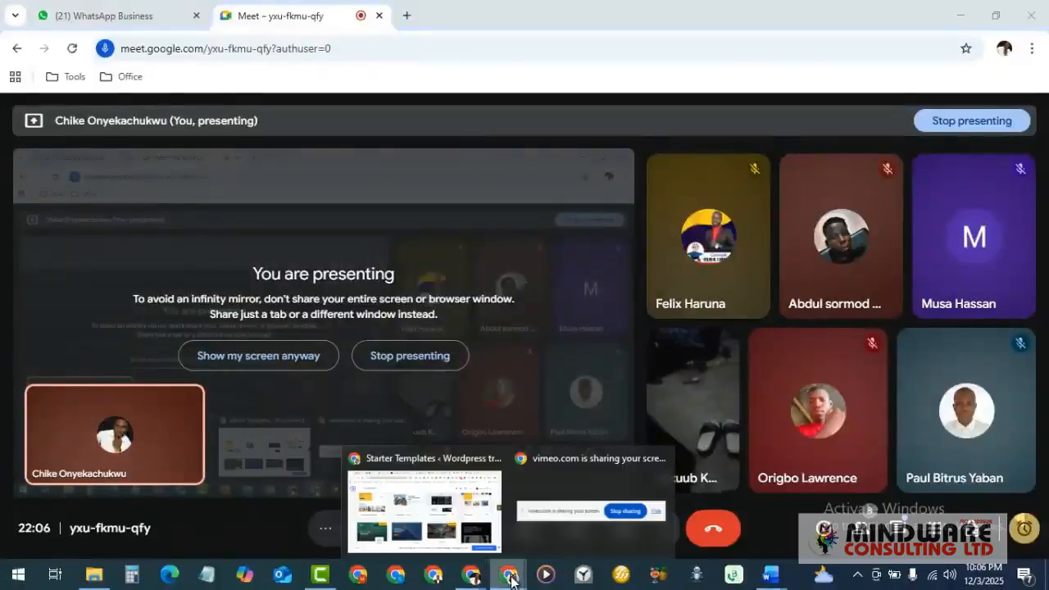
pyautogui.click(441, 524)
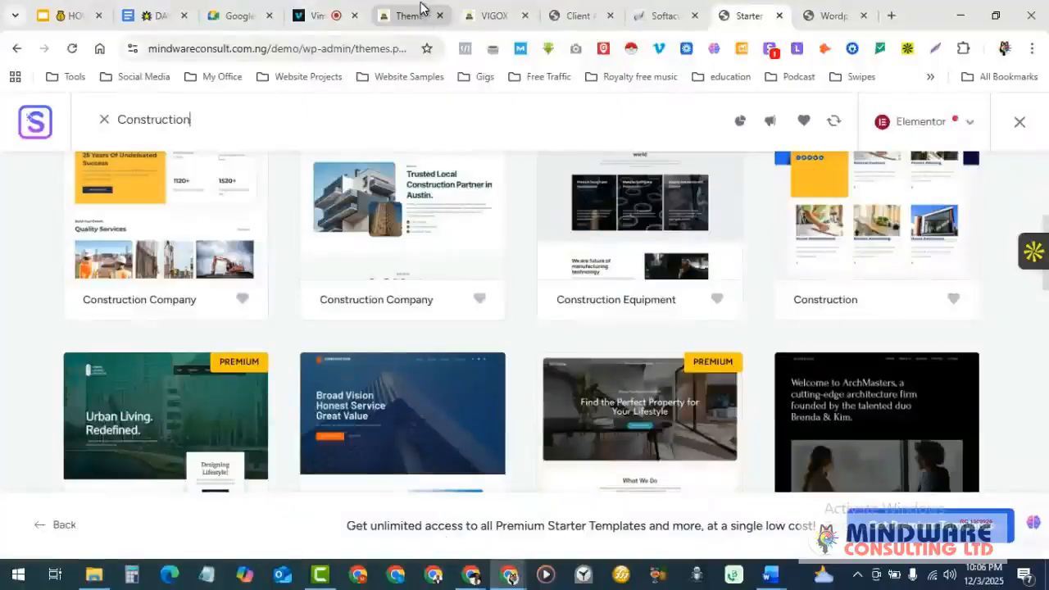
pyautogui.click(324, 12)
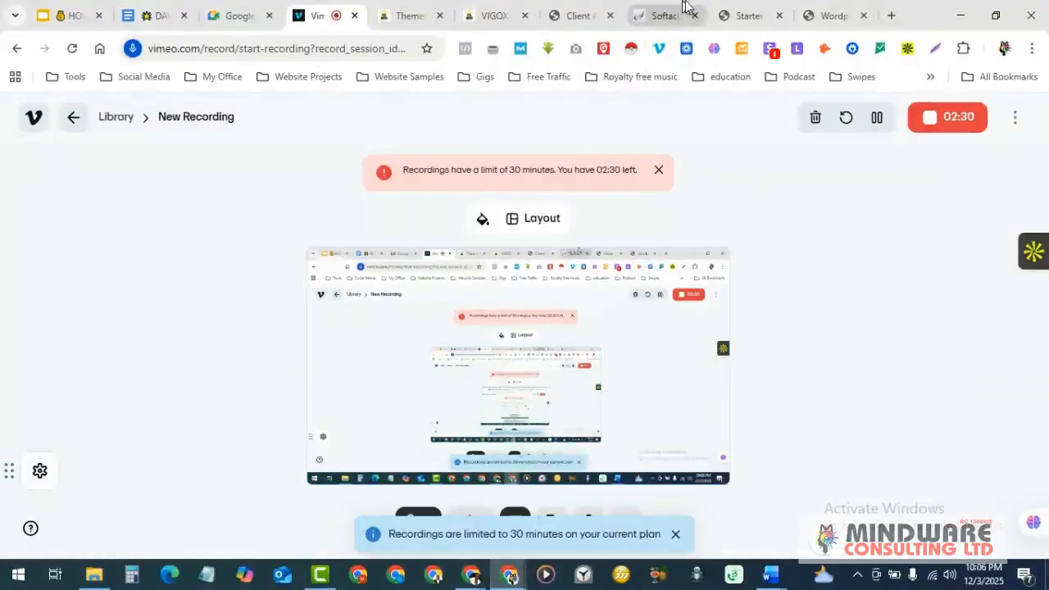
# - Back in the Construction templates, select Roofing Agency and load its Customize preview
pyautogui.click(746, 12)
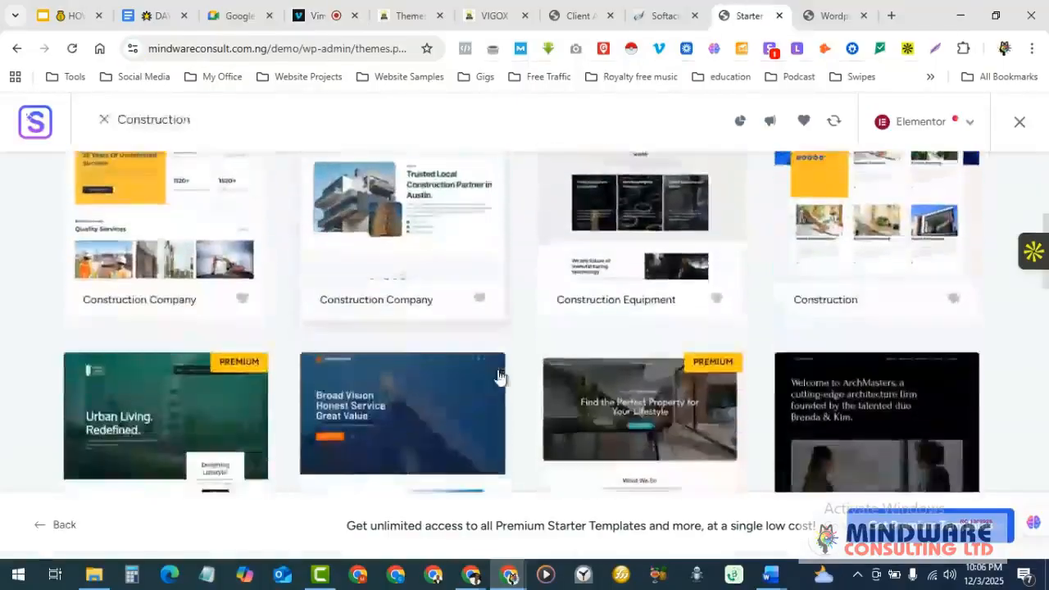
pyautogui.scroll(-3, 501, 369)
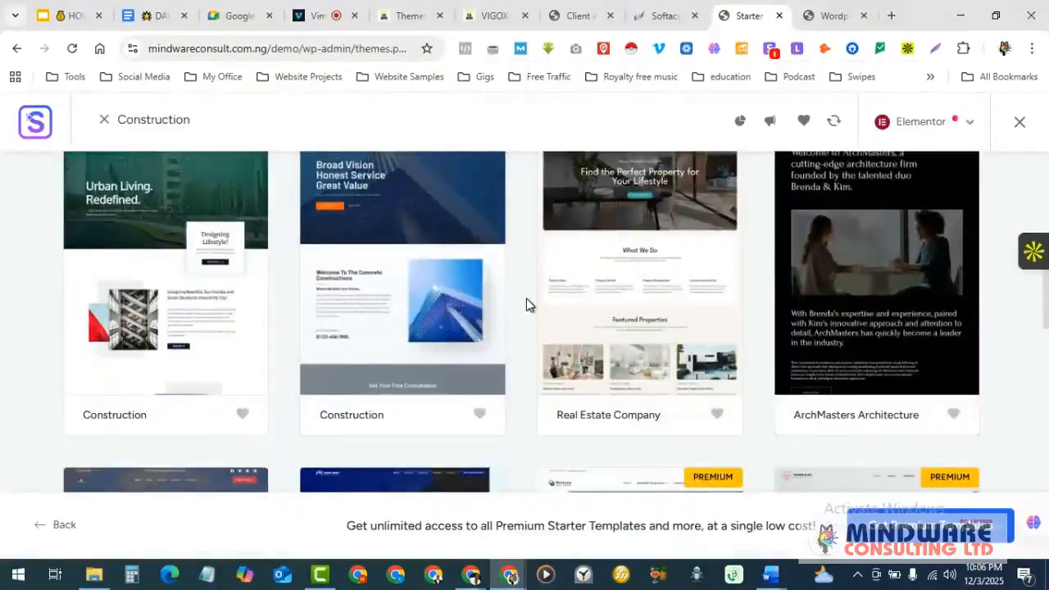
pyautogui.scroll(-1, 526, 305)
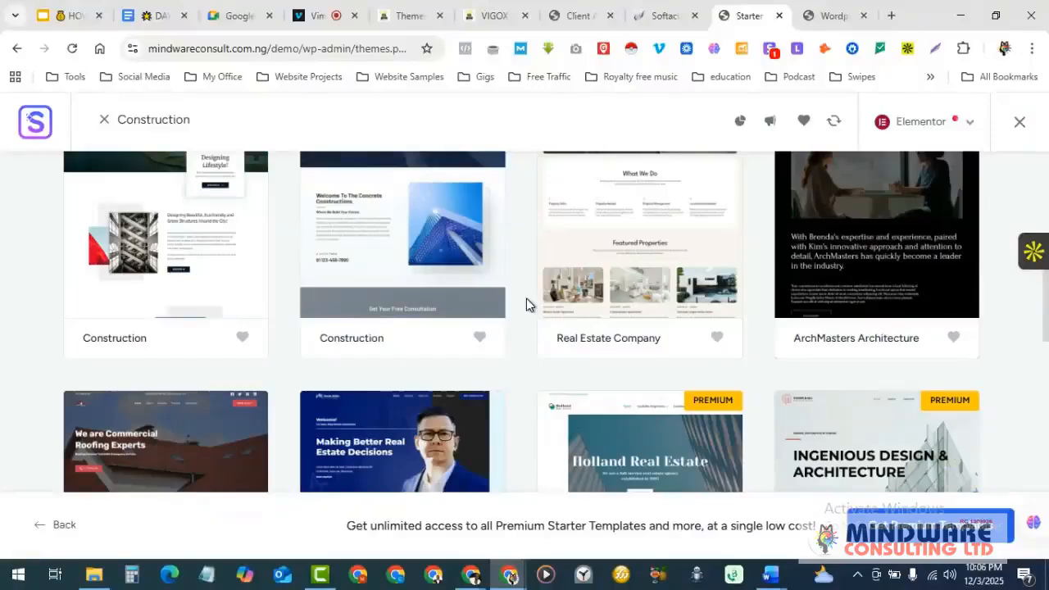
pyautogui.scroll(-3, 526, 303)
pyautogui.scroll(-2, 526, 304)
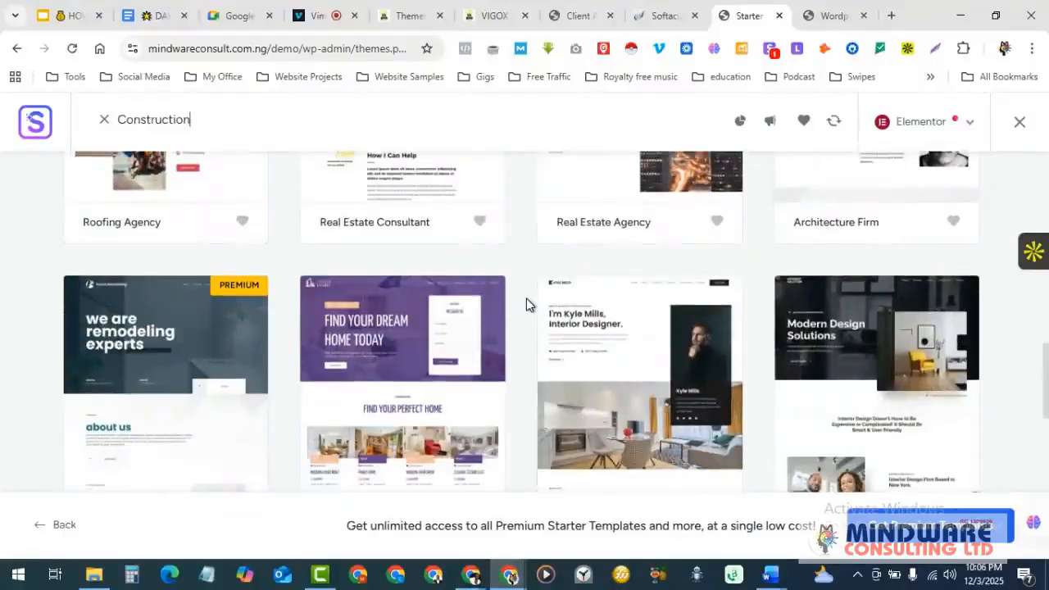
pyautogui.scroll(-2, 527, 298)
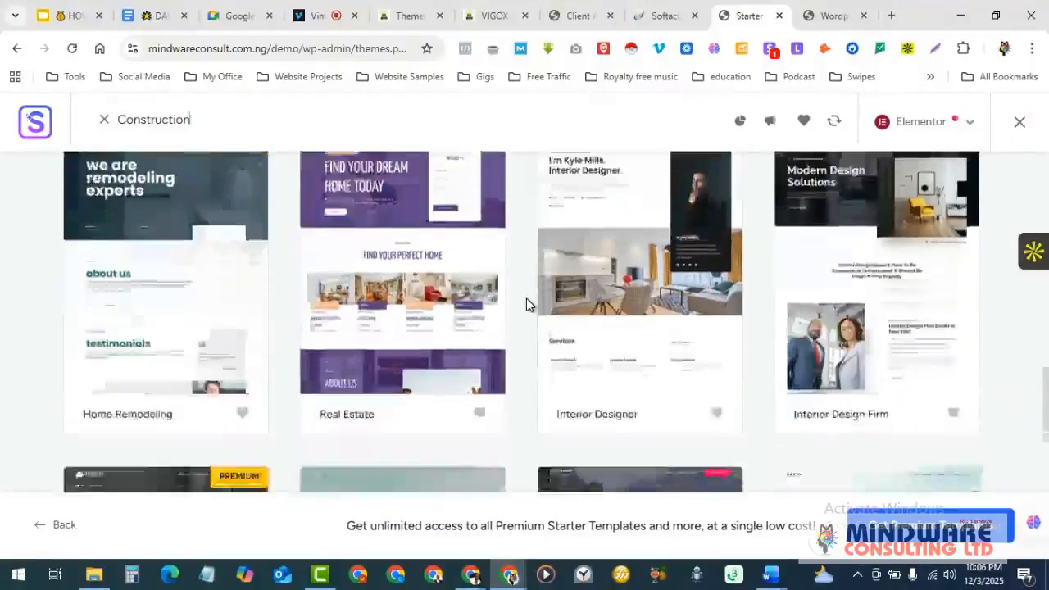
pyautogui.scroll(1, 526, 299)
pyautogui.scroll(5, 527, 304)
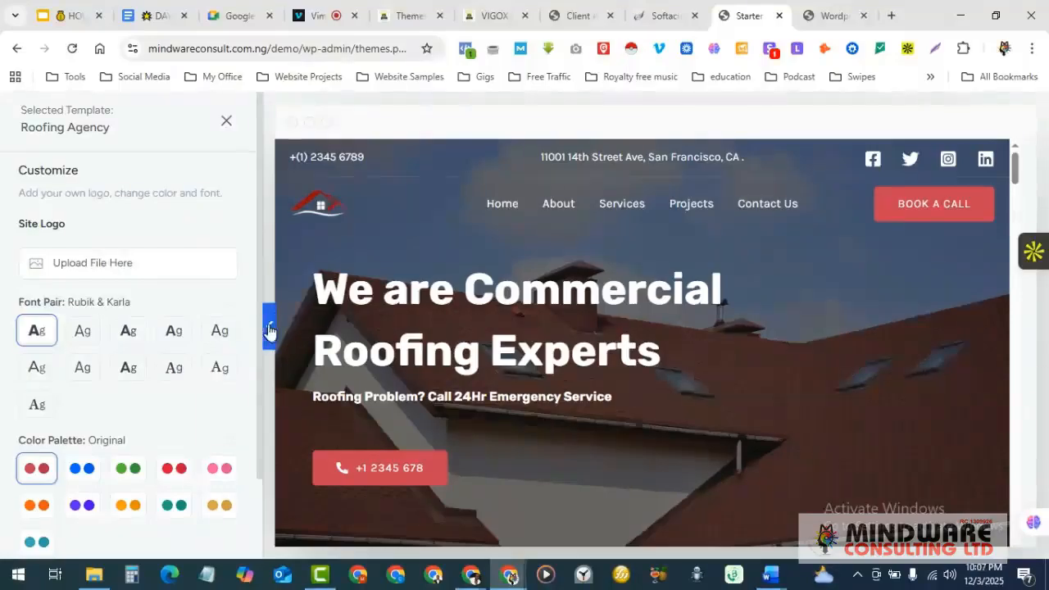
# - Collapse the customization panel and scroll through the full Roofing Agency template preview
pyautogui.click(270, 332)
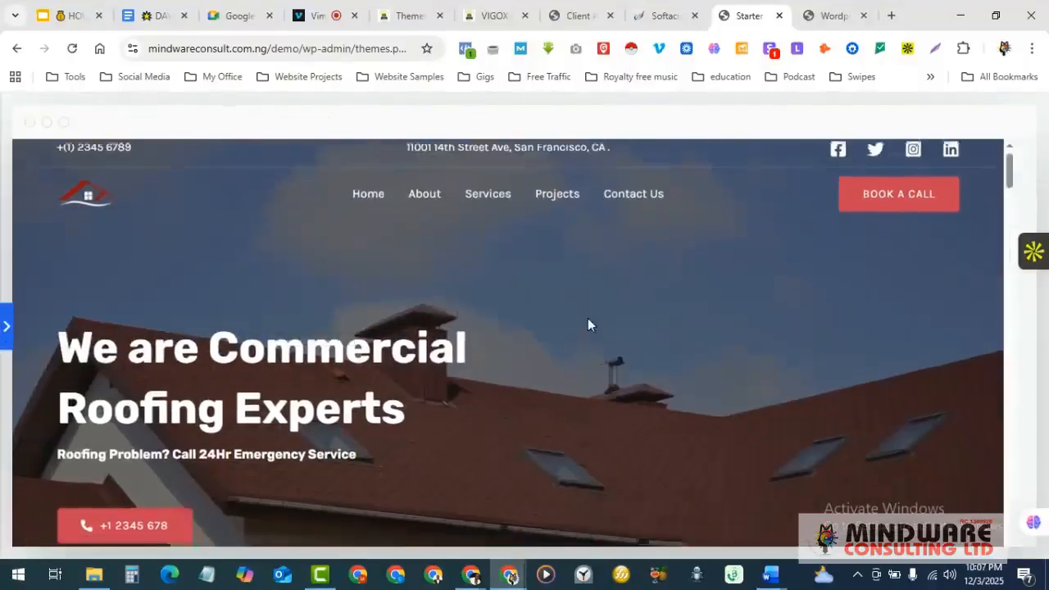
pyautogui.scroll(-2, 588, 318)
pyautogui.scroll(-8, 588, 319)
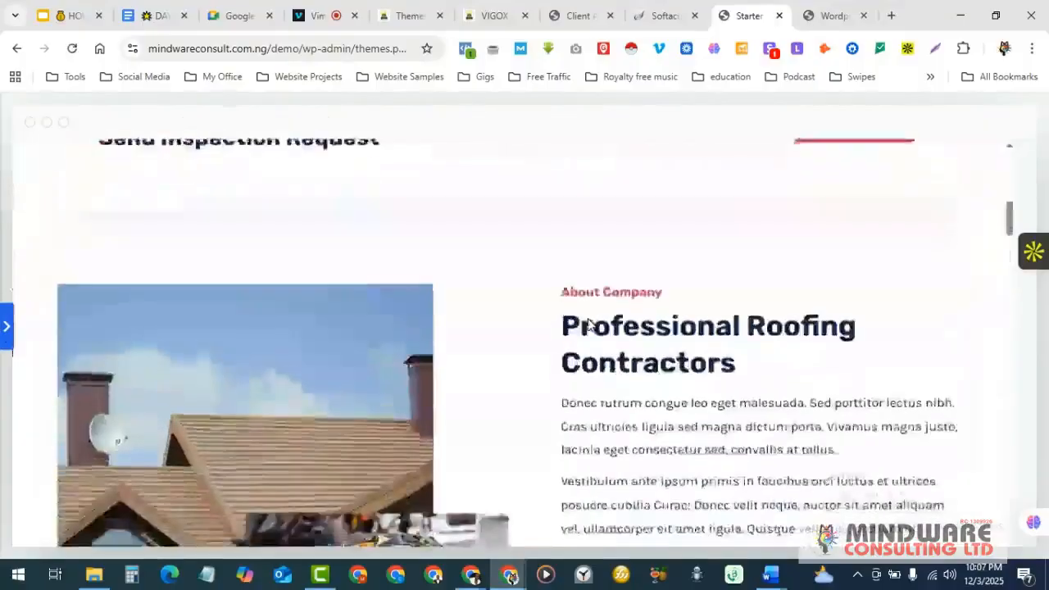
pyautogui.scroll(-8, 588, 319)
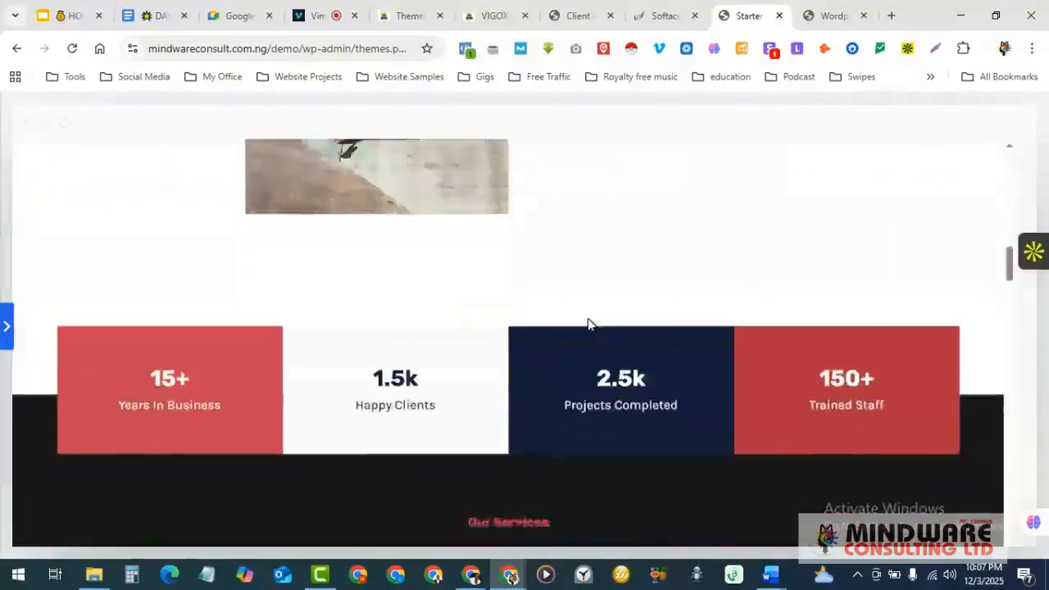
pyautogui.scroll(-10, 588, 324)
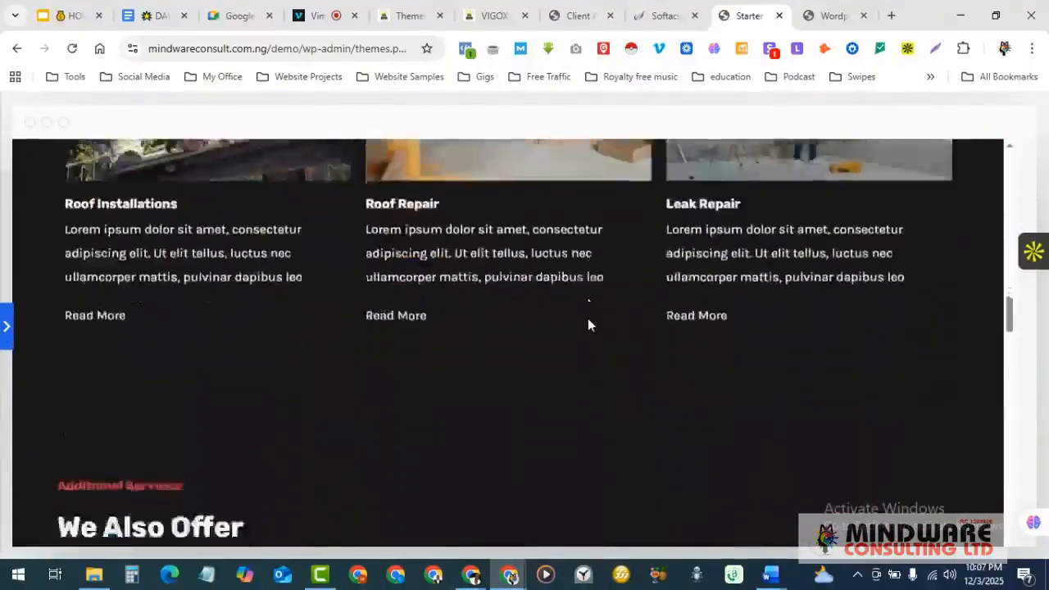
pyautogui.scroll(-8, 588, 324)
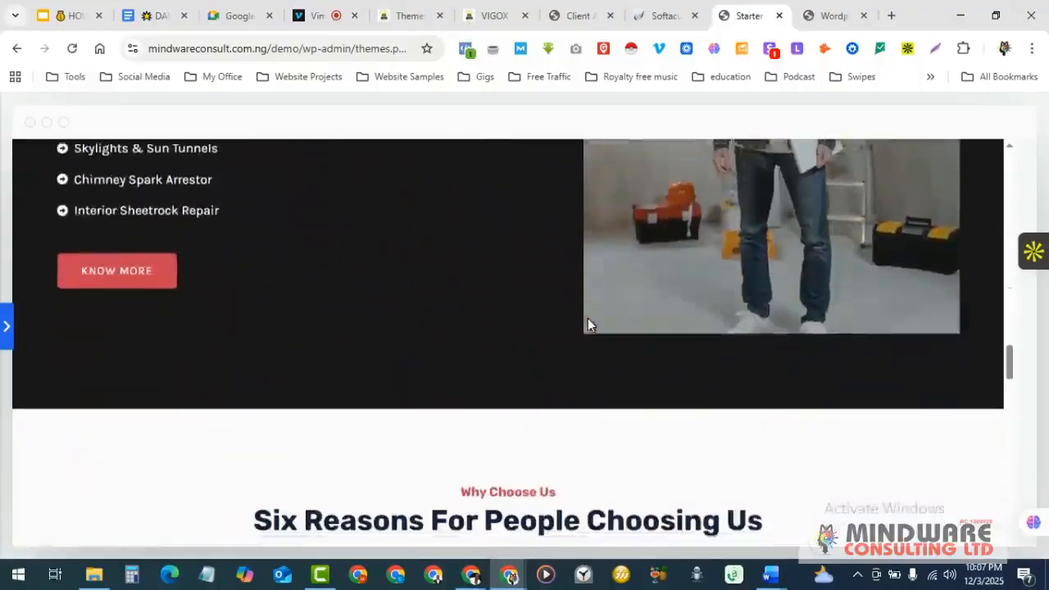
pyautogui.scroll(-7, 588, 324)
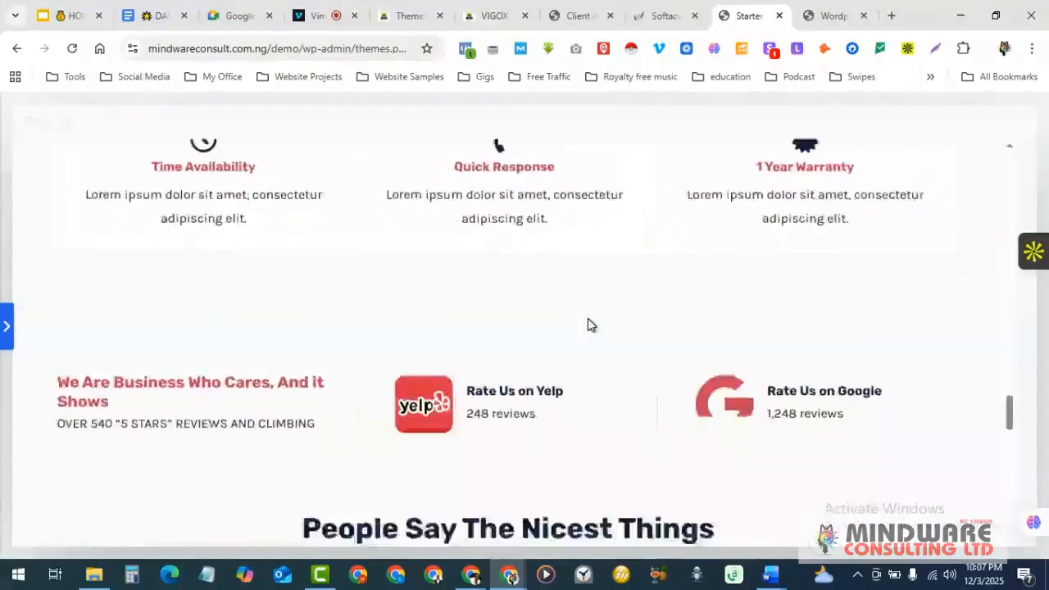
pyautogui.scroll(-7, 587, 325)
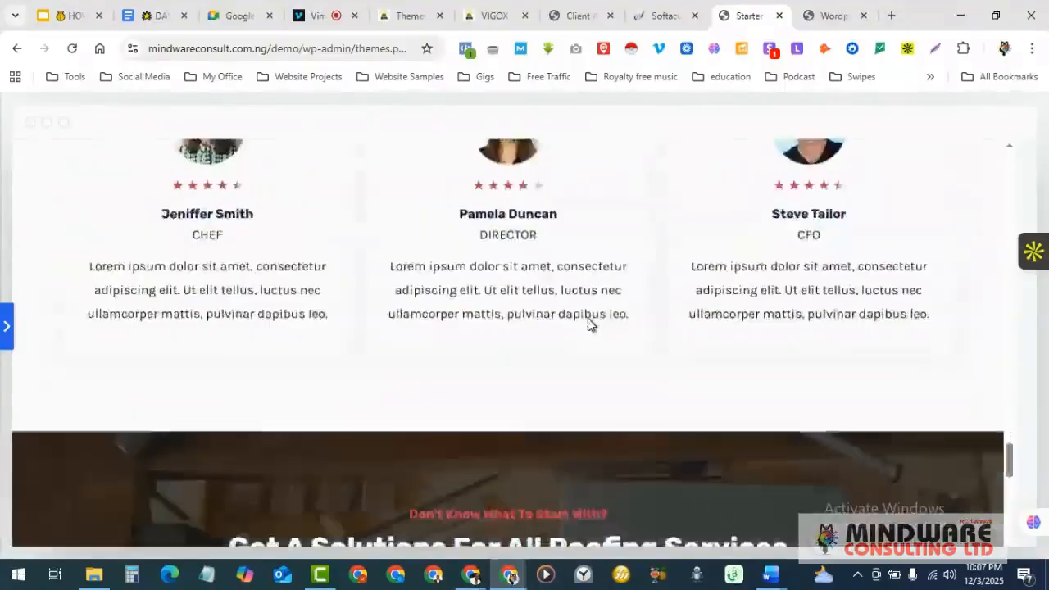
pyautogui.scroll(-9, 588, 324)
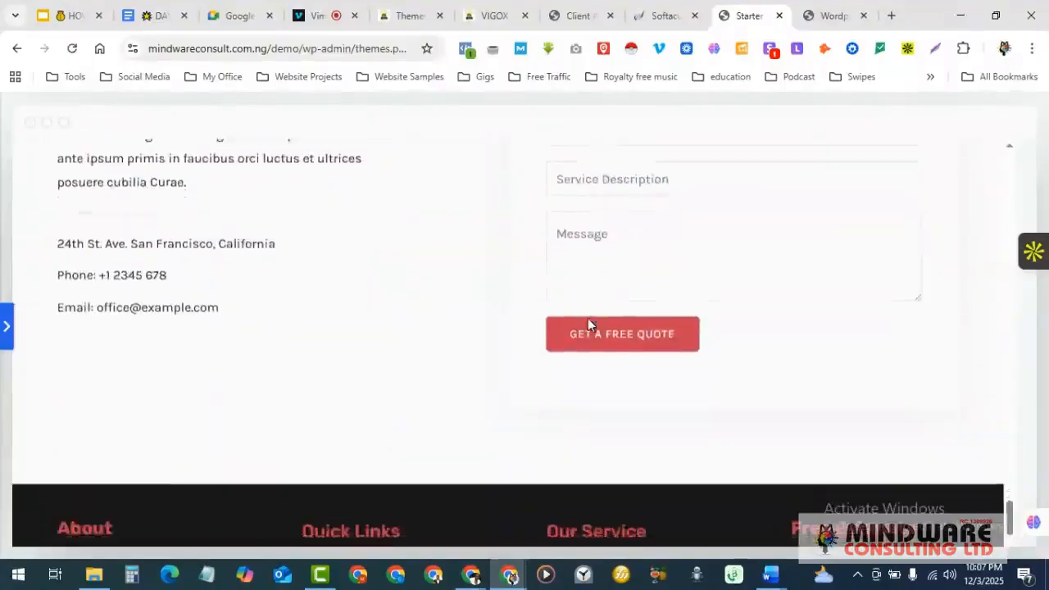
pyautogui.scroll(15, 588, 324)
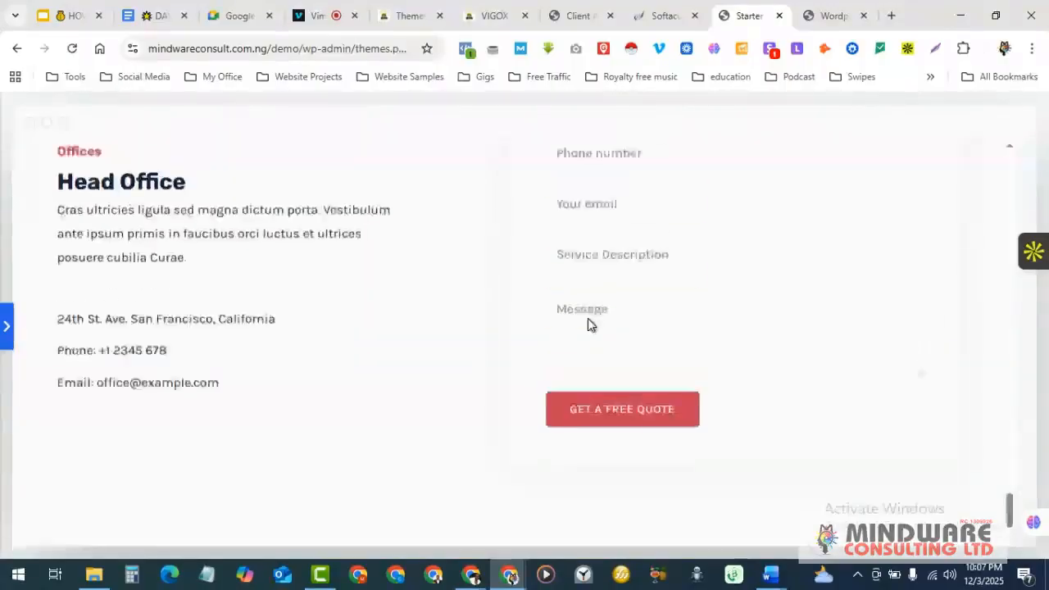
pyautogui.scroll(10, 588, 325)
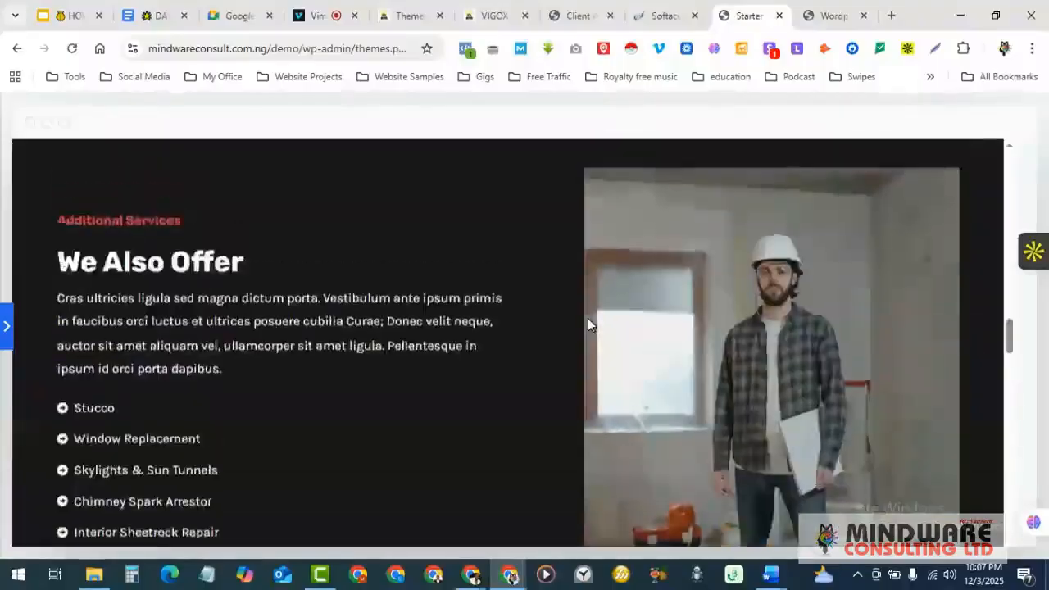
pyautogui.scroll(3, 589, 320)
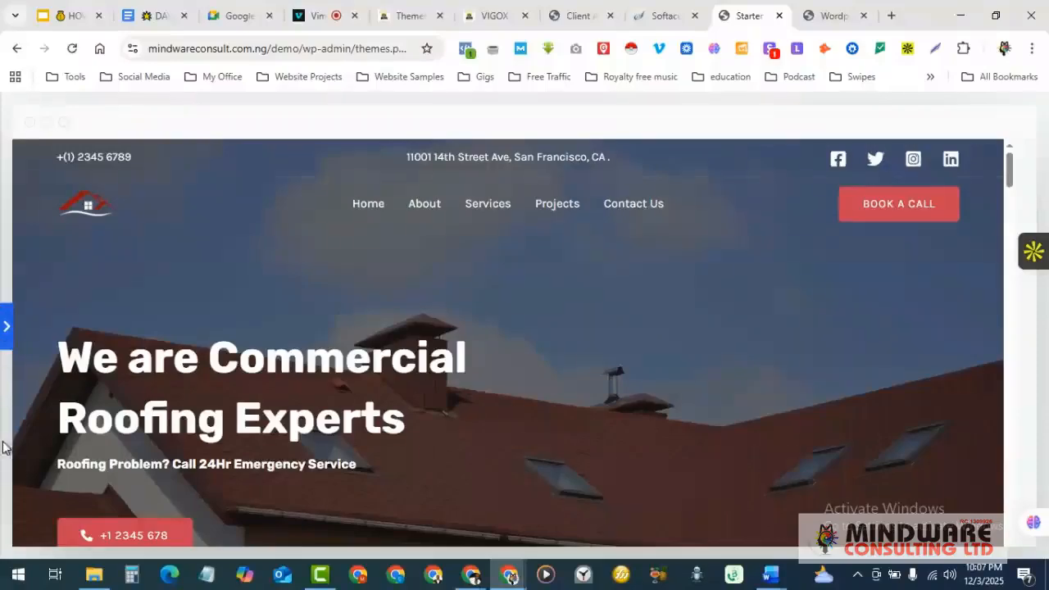
# - Keep the Rubik & Karla fonts and Original palette and continue to feature selection
pyautogui.click(7, 329)
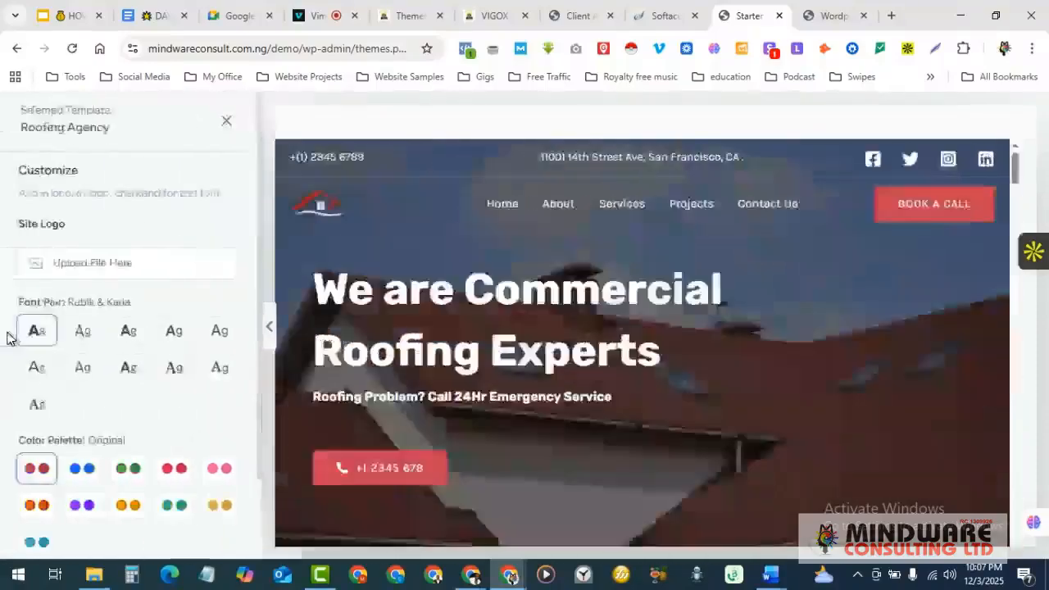
pyautogui.scroll(-2, 159, 291)
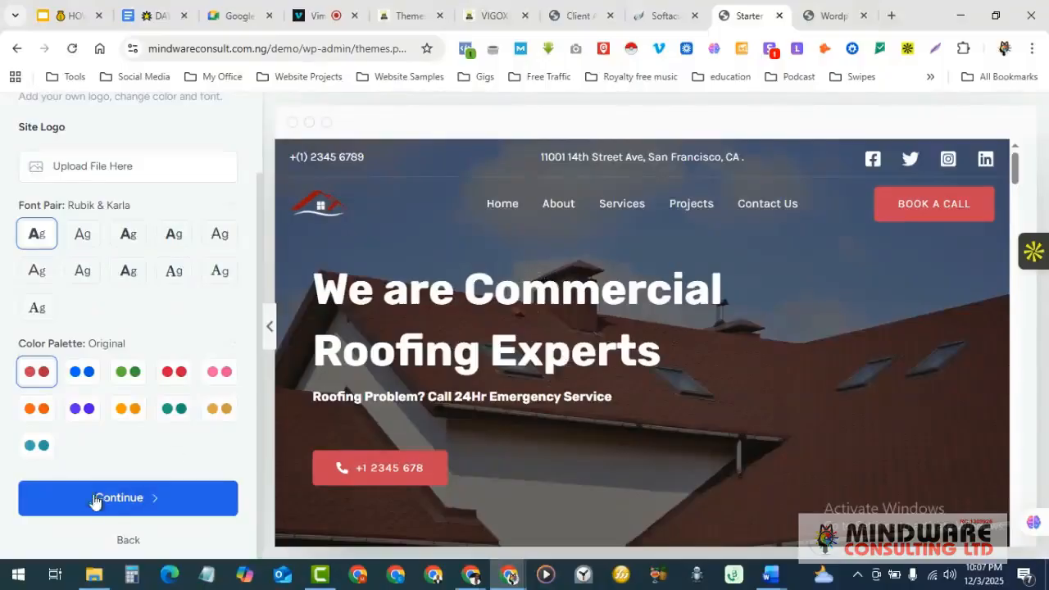
pyautogui.click(130, 500)
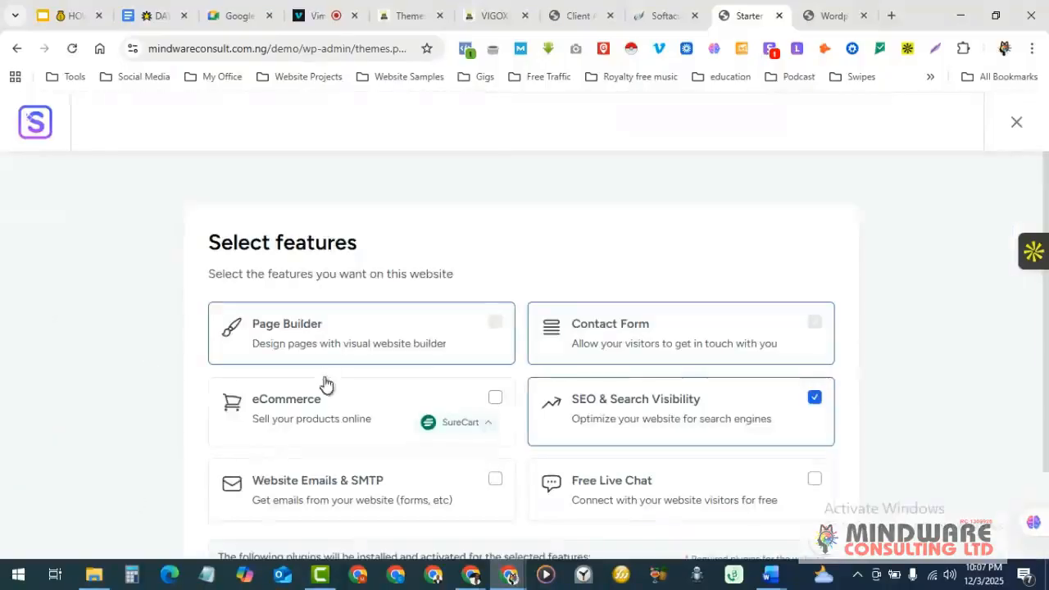
# - Uncheck the SEO & Search Visibility feature and continue to the final import step
pyautogui.scroll(-1, 387, 331)
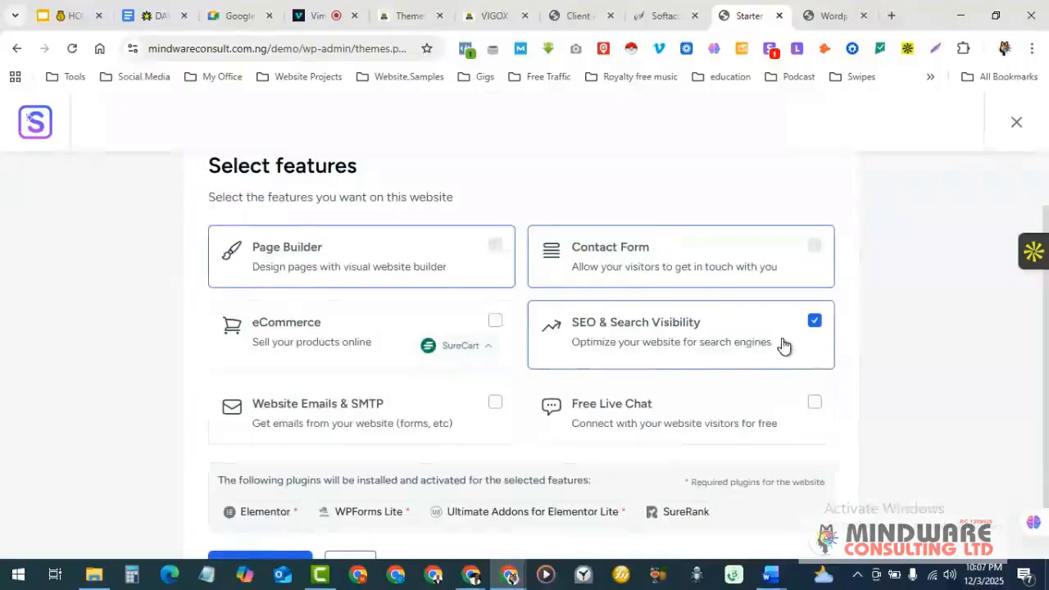
pyautogui.click(814, 323)
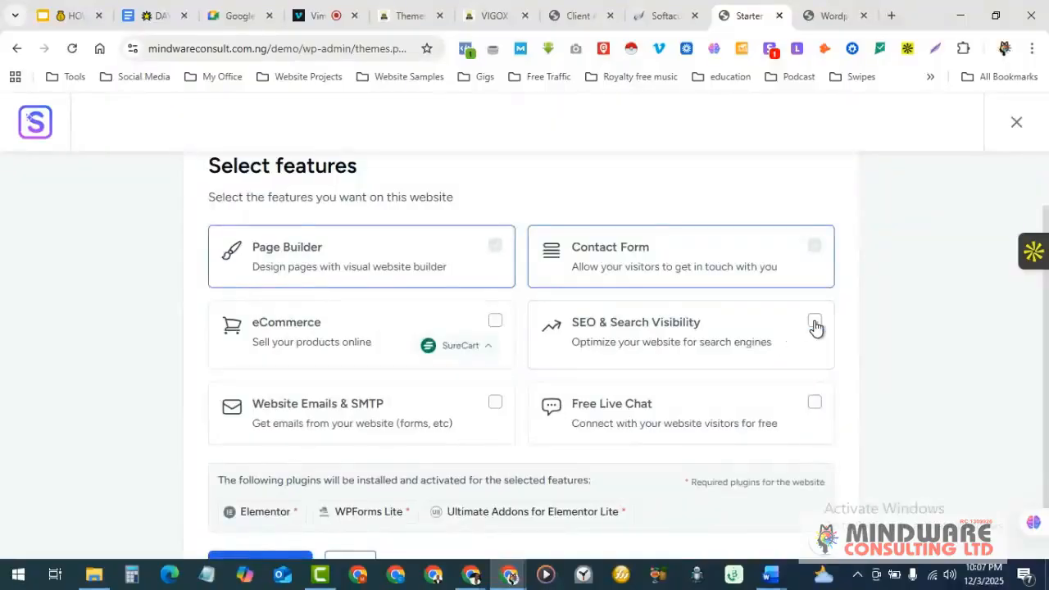
pyautogui.scroll(-1, 564, 383)
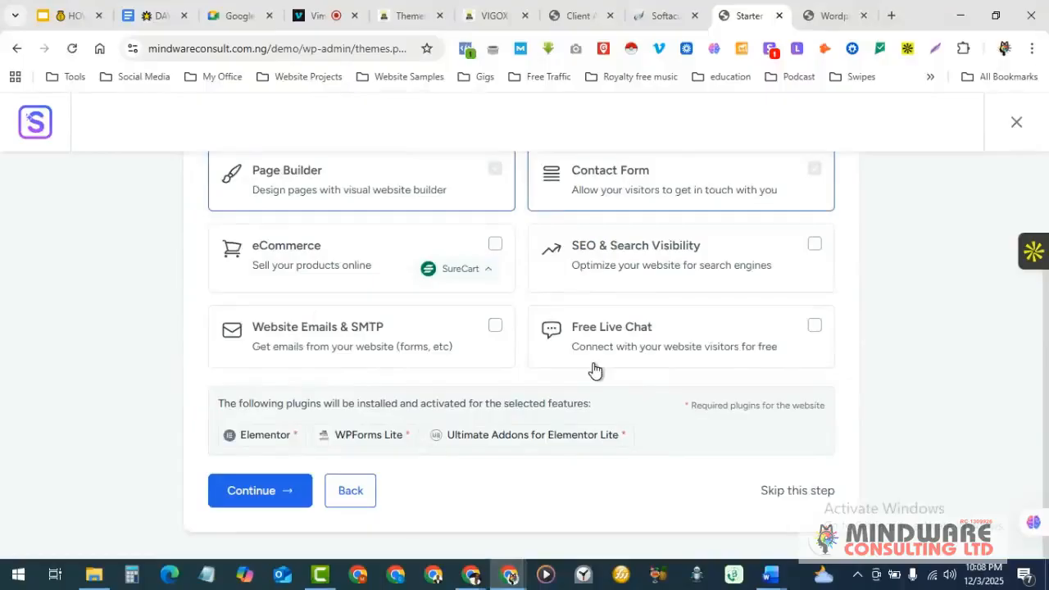
pyautogui.scroll(-1, 595, 371)
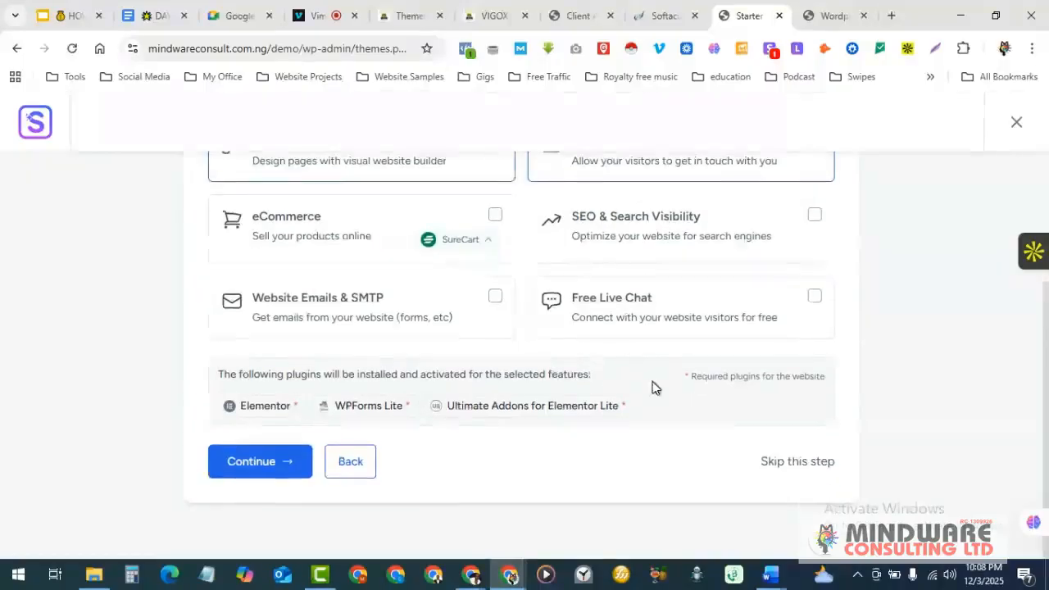
pyautogui.scroll(3, 653, 387)
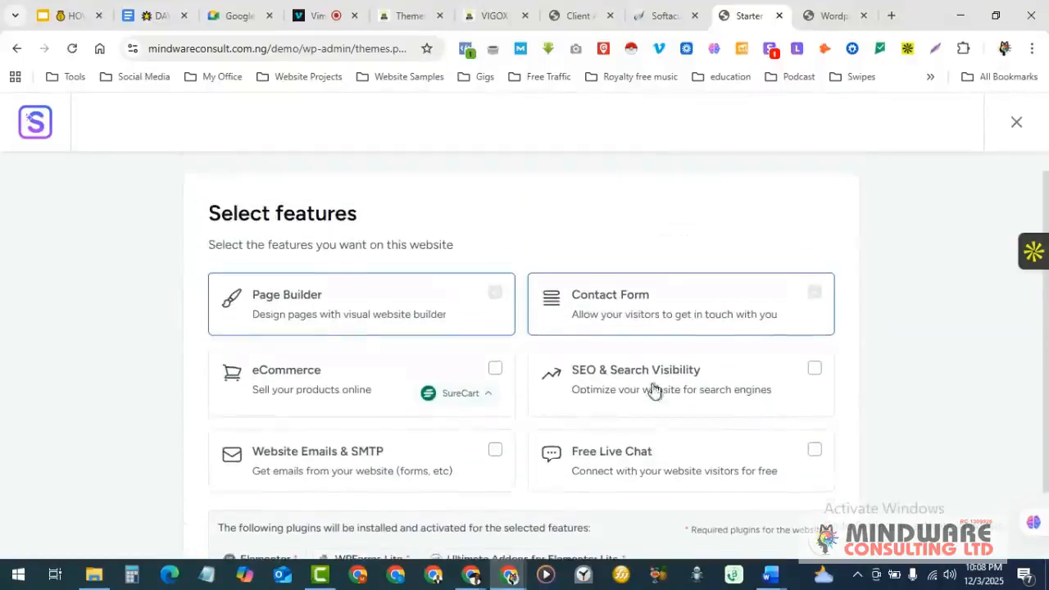
pyautogui.scroll(-3, 535, 402)
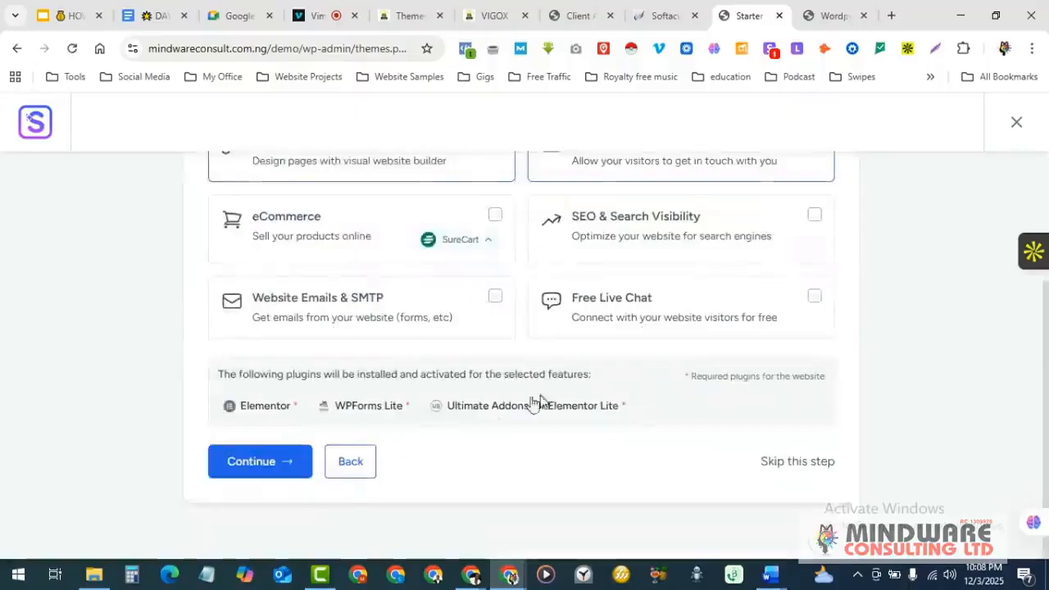
pyautogui.click(259, 461)
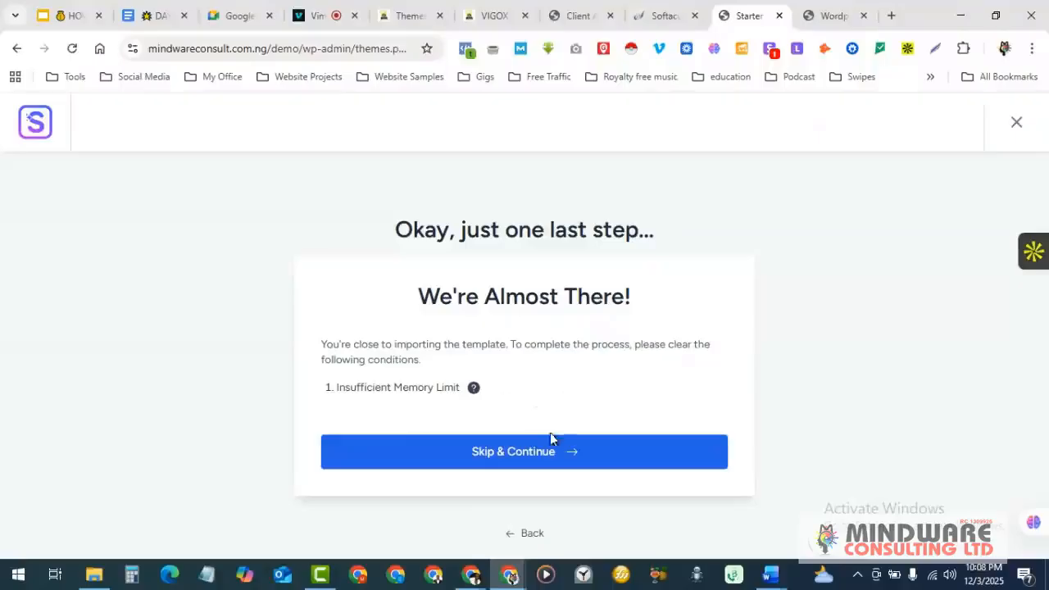
# - Skip the memory-limit warning, autofill the first name, and choose Intermediate as experience level
pyautogui.click(529, 452)
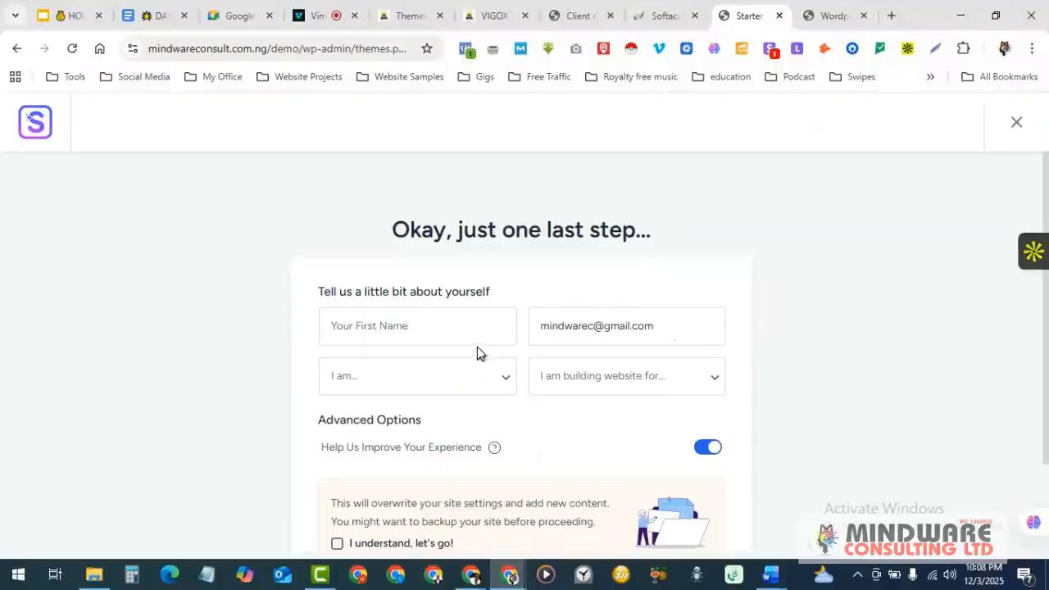
pyautogui.scroll(-1, 478, 348)
pyautogui.click(378, 255)
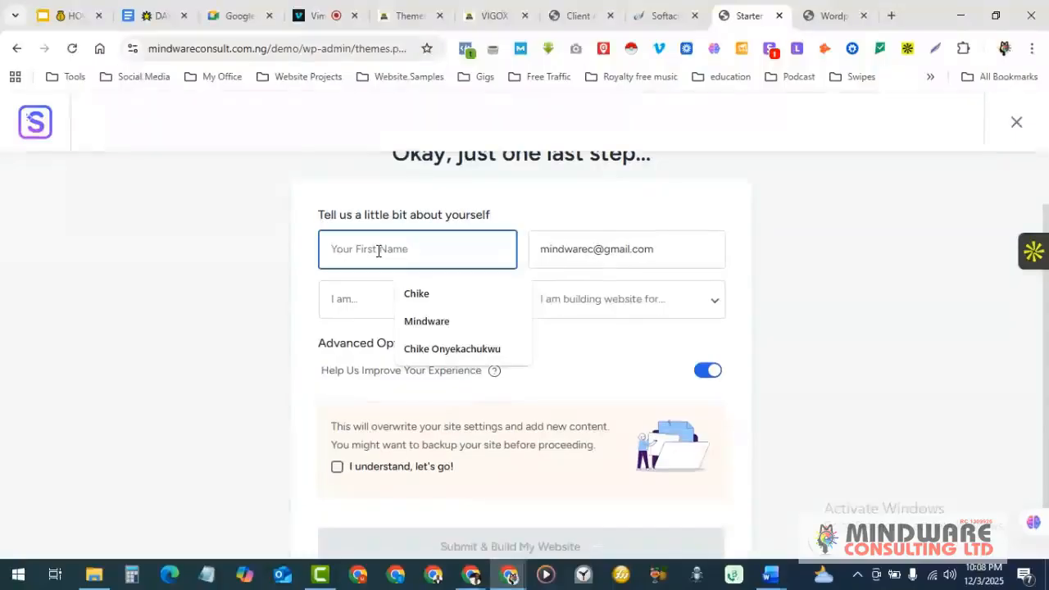
pyautogui.click(437, 302)
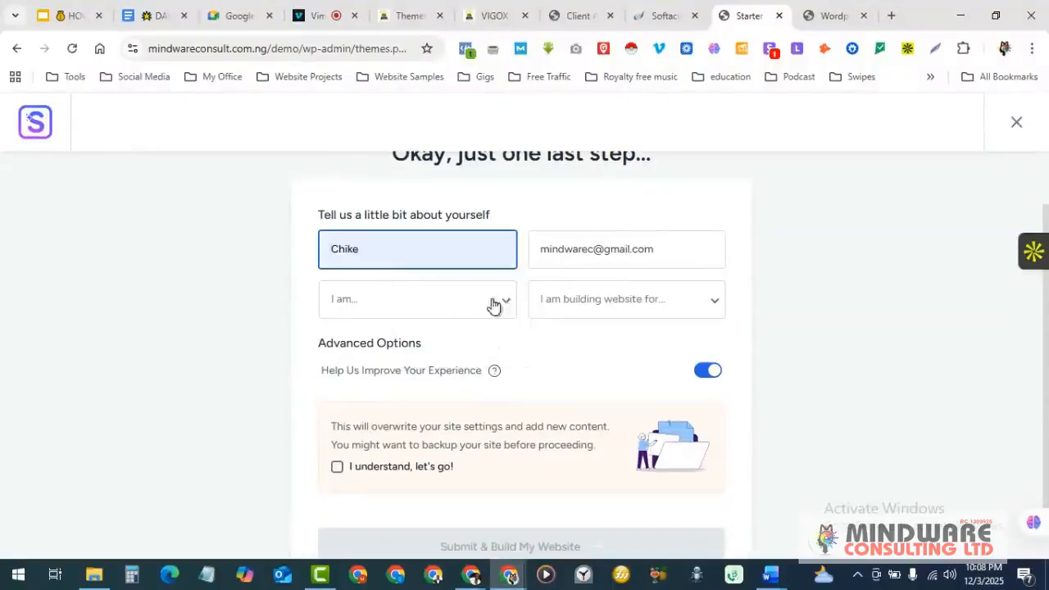
pyautogui.click(416, 301)
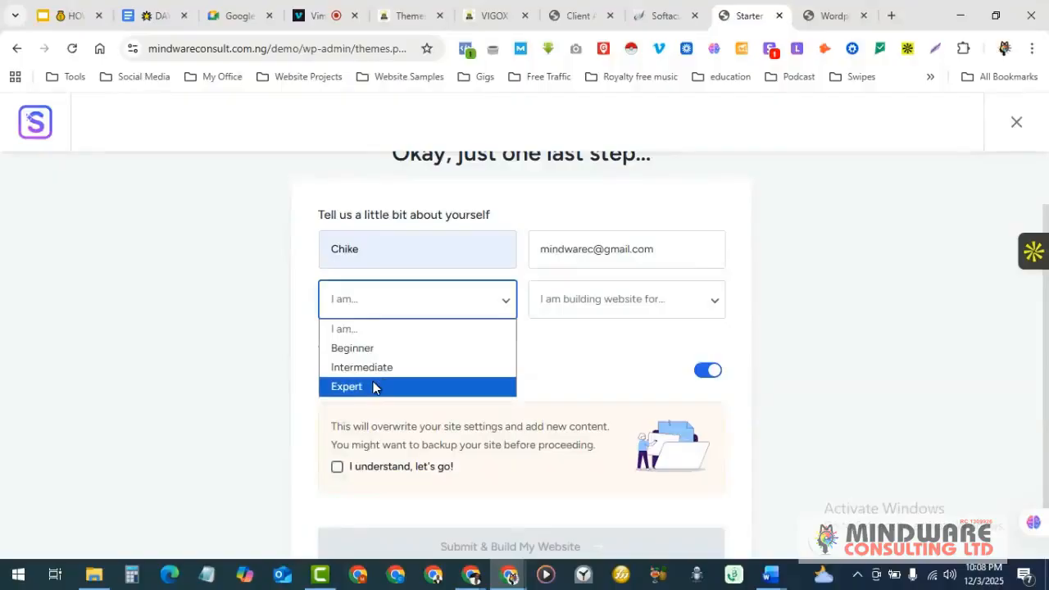
pyautogui.click(386, 368)
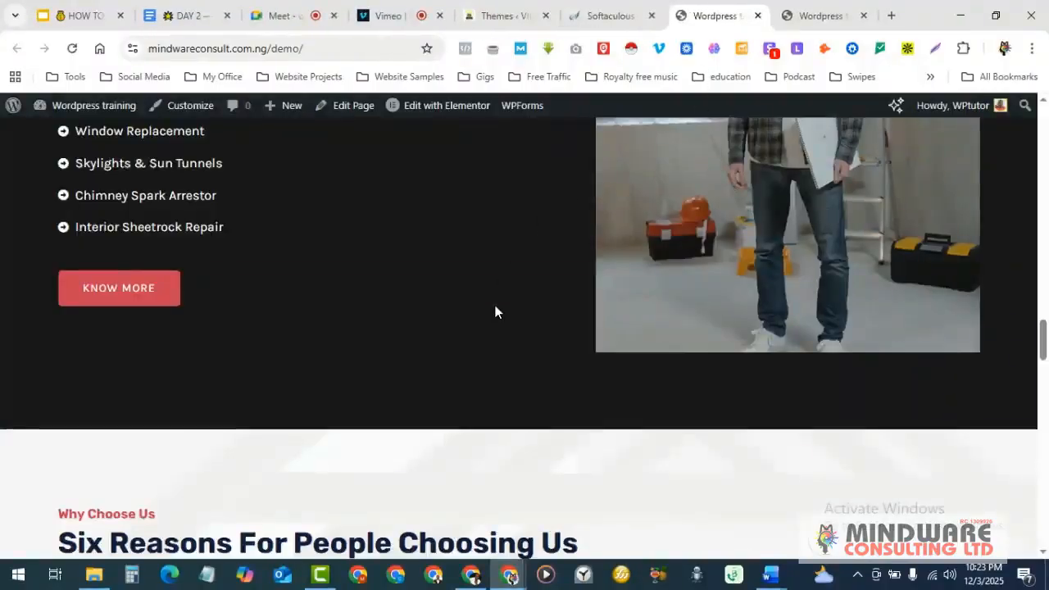
# - Scroll the roofing homepage back up to its top hero section
pyautogui.scroll(10, 494, 312)
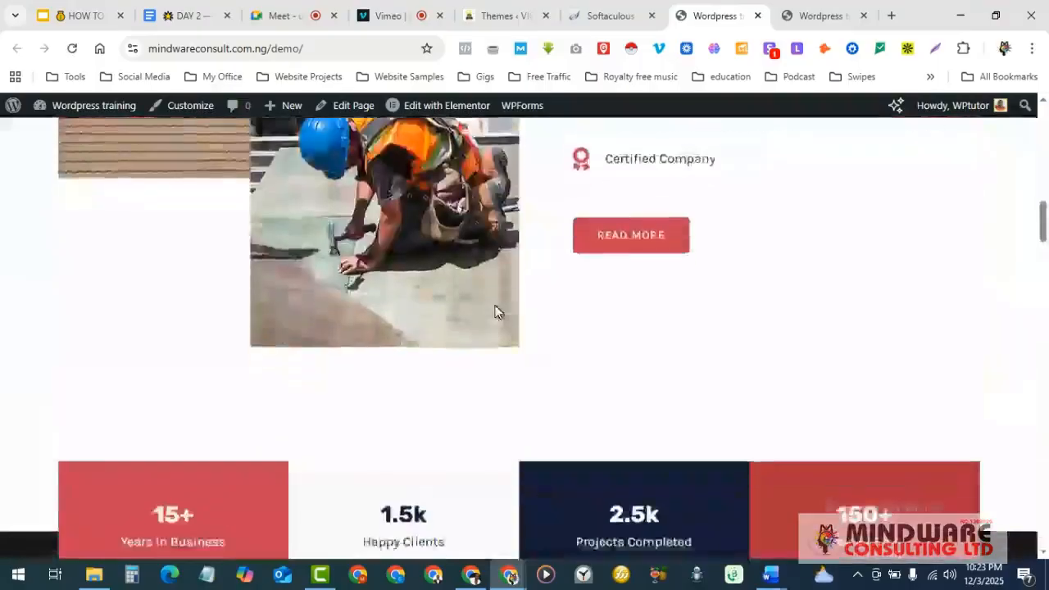
pyautogui.scroll(5, 494, 311)
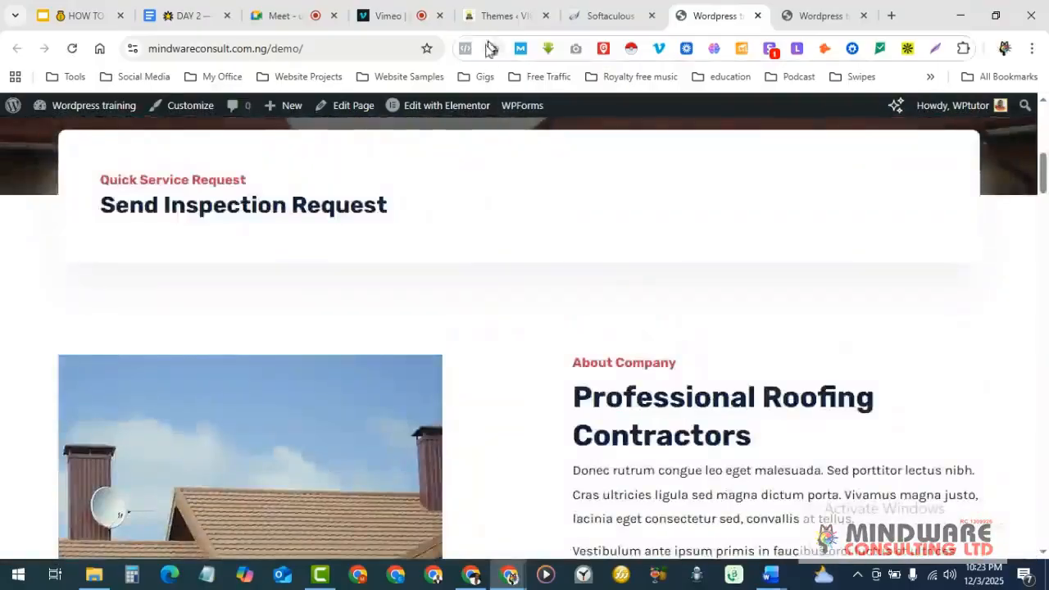
pyautogui.scroll(6, 506, 275)
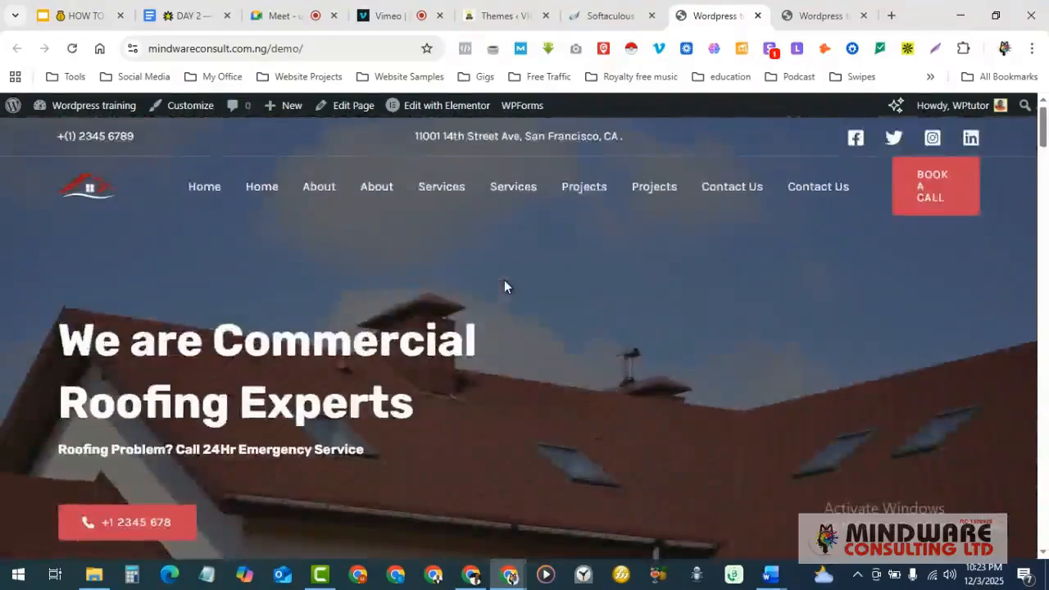
pyautogui.scroll(-2, 505, 282)
pyautogui.scroll(2, 505, 280)
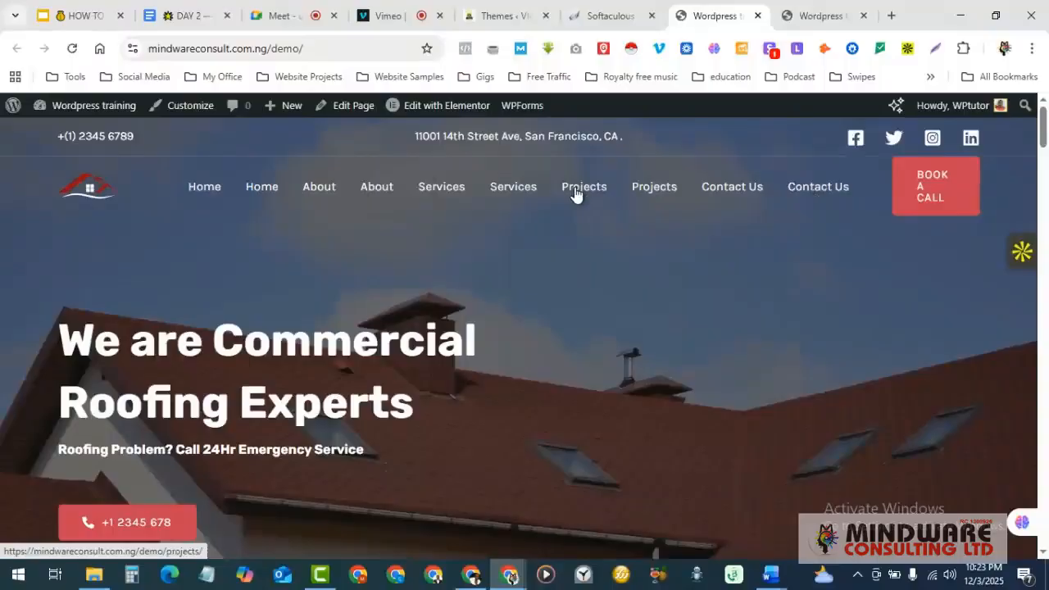
# - Open the site-name admin bar dropdown listing Dashboard, Plugins, Themes, Widgets and Menus
pyautogui.moveTo(94, 107)
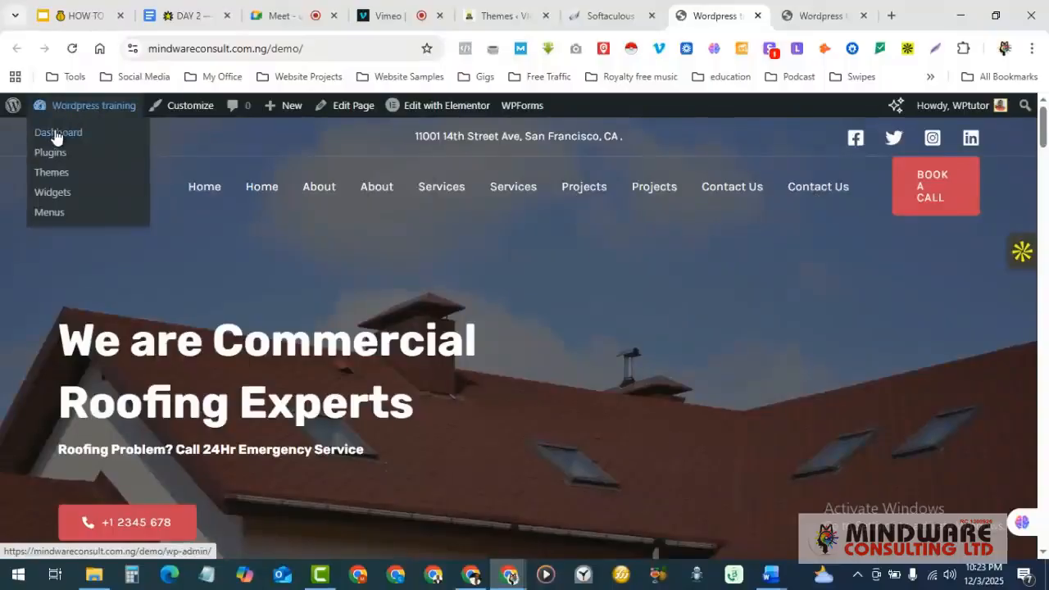
pyautogui.click(50, 212)
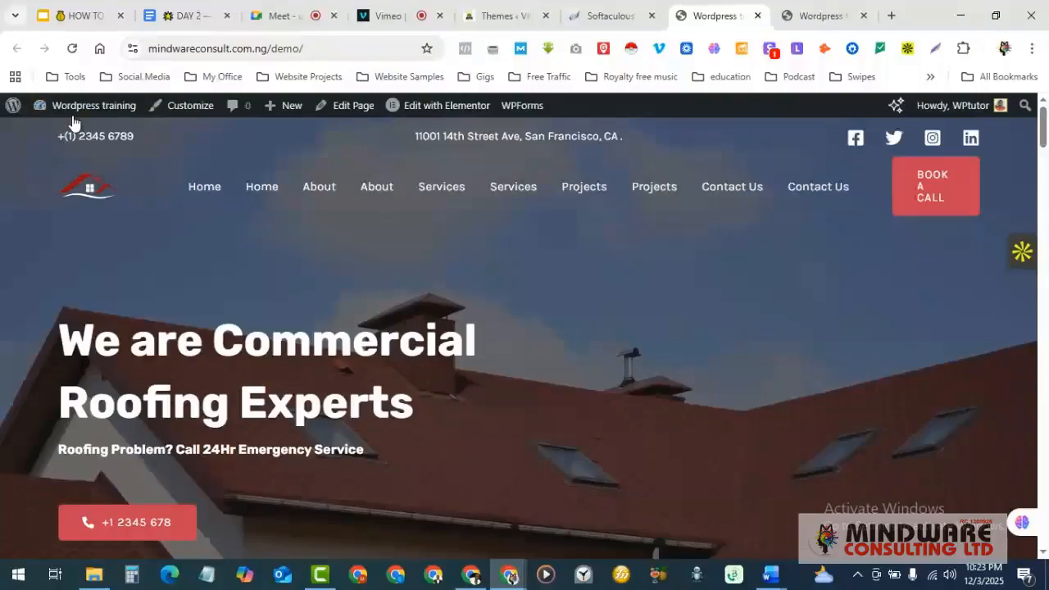
pyautogui.moveTo(70, 109)
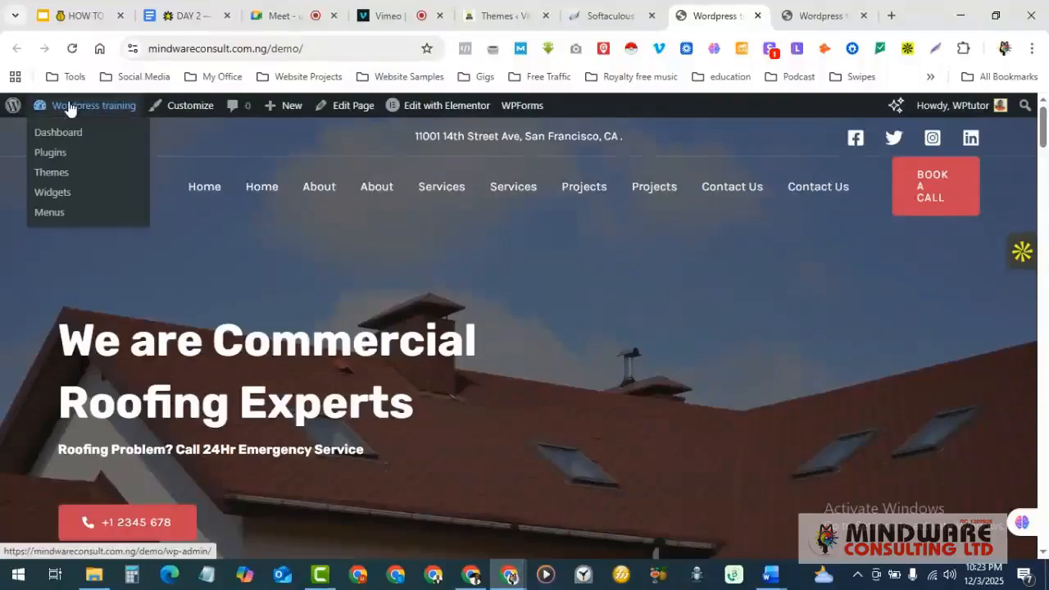
# - Open the Menus admin page in a new browser tab and switch to it
pyautogui.rightClick(50, 215)
pyautogui.click(115, 232)
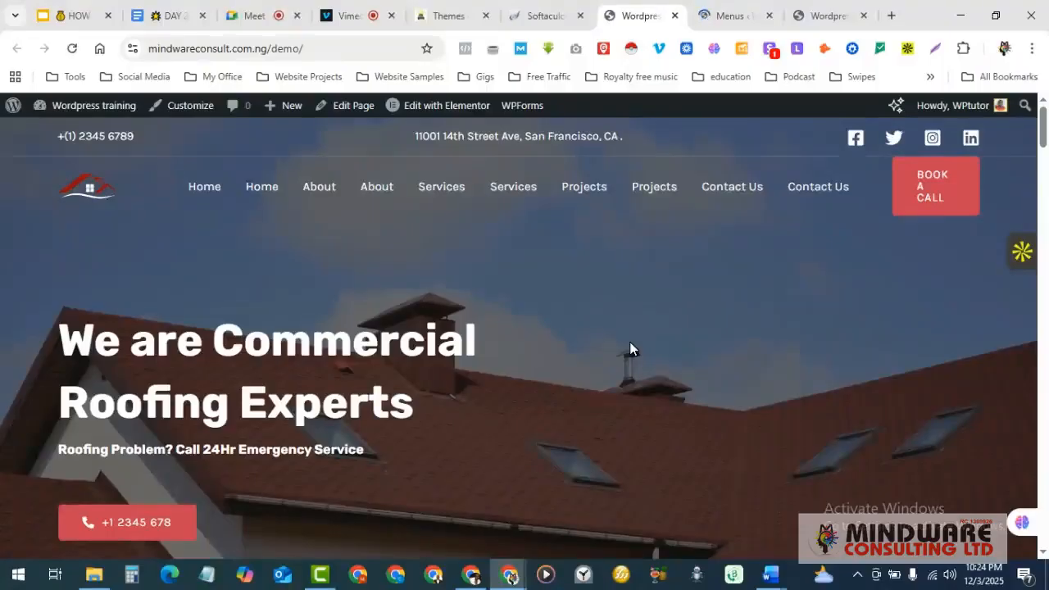
pyautogui.click(720, 11)
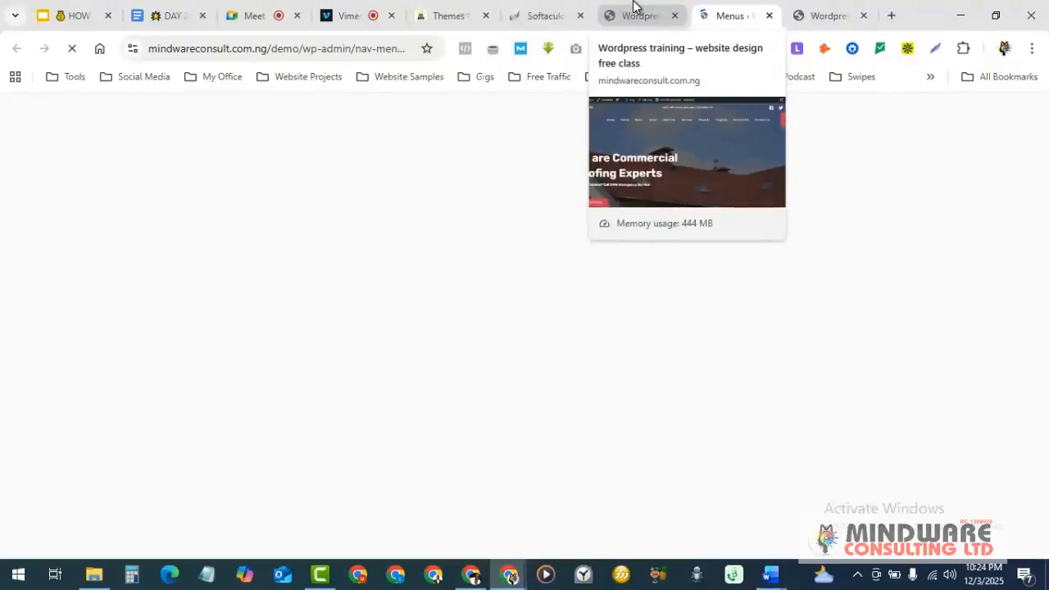
# - Flip between the Meet call, Menus tab and roofing demo site, ending on the demo
pyautogui.click(266, 13)
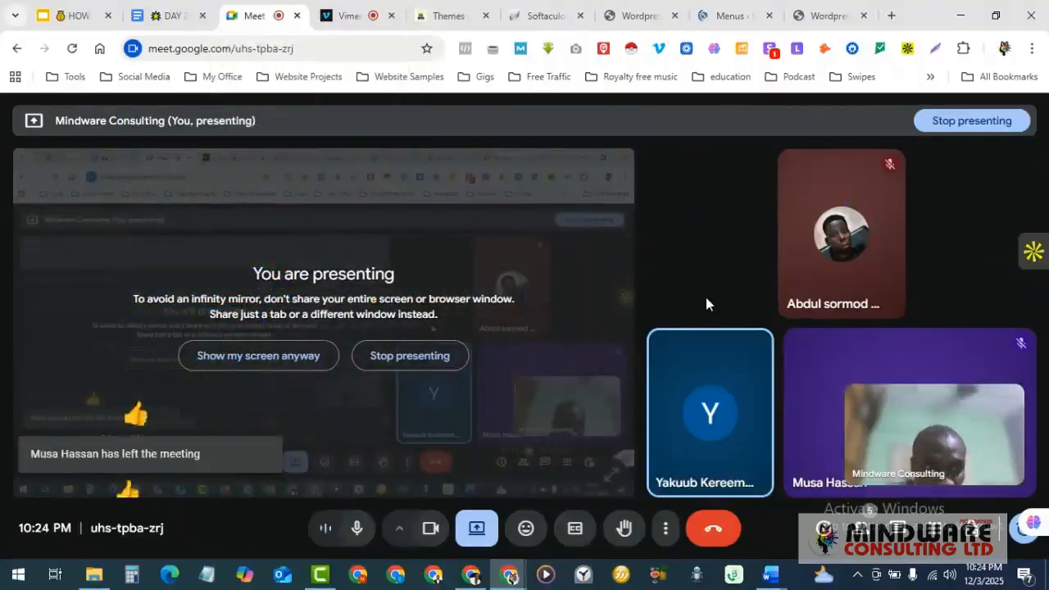
pyautogui.click(731, 8)
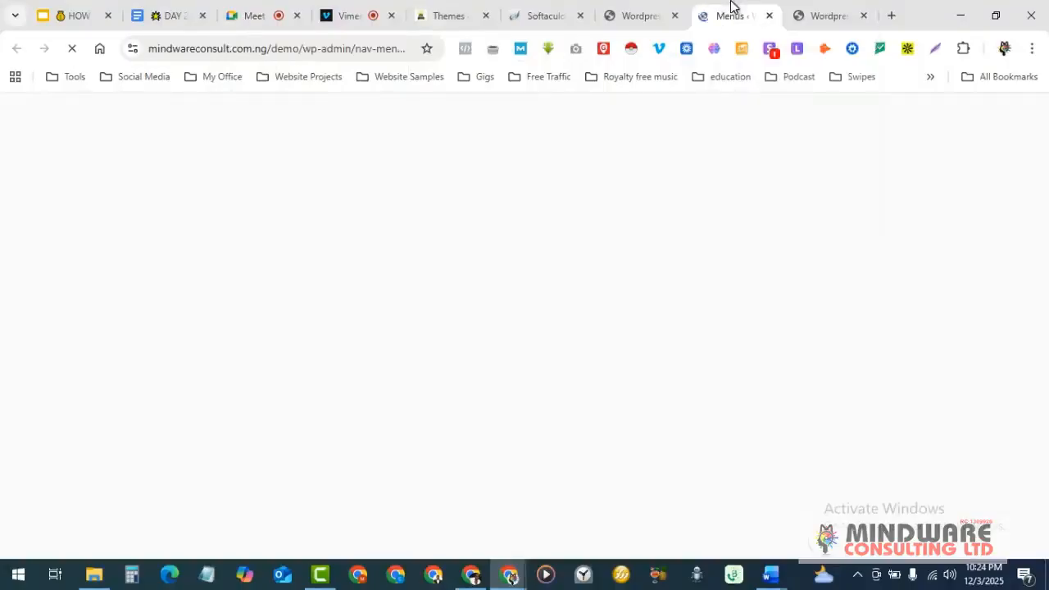
pyautogui.click(639, 10)
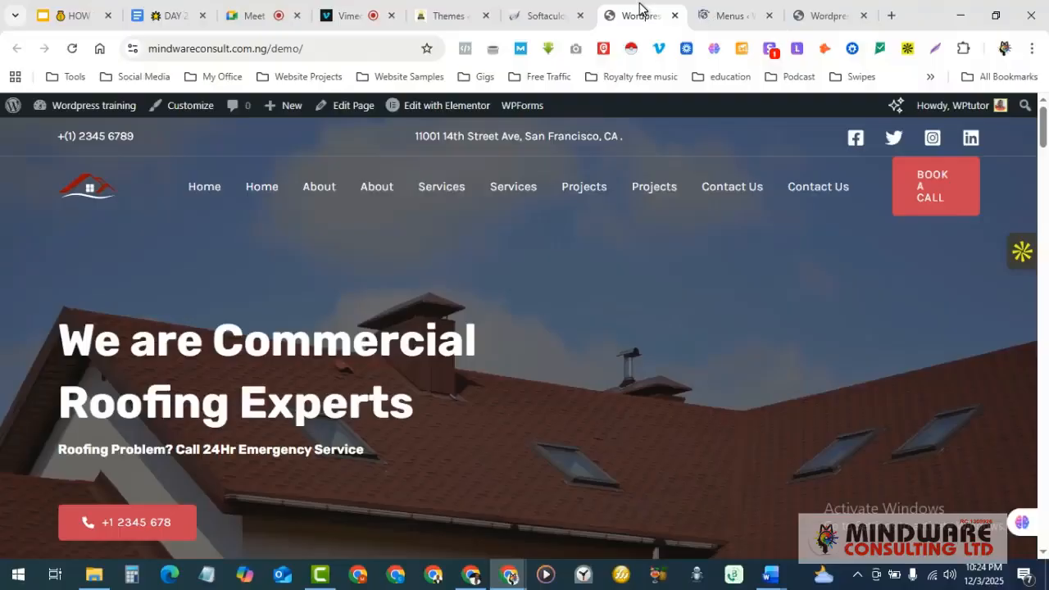
pyautogui.click(726, 7)
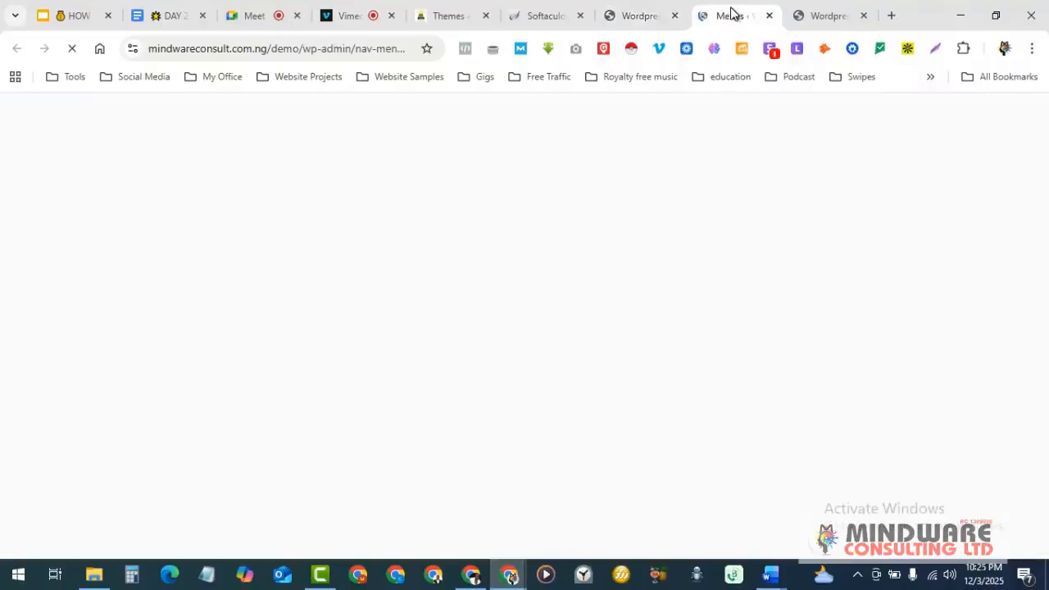
pyautogui.click(633, 10)
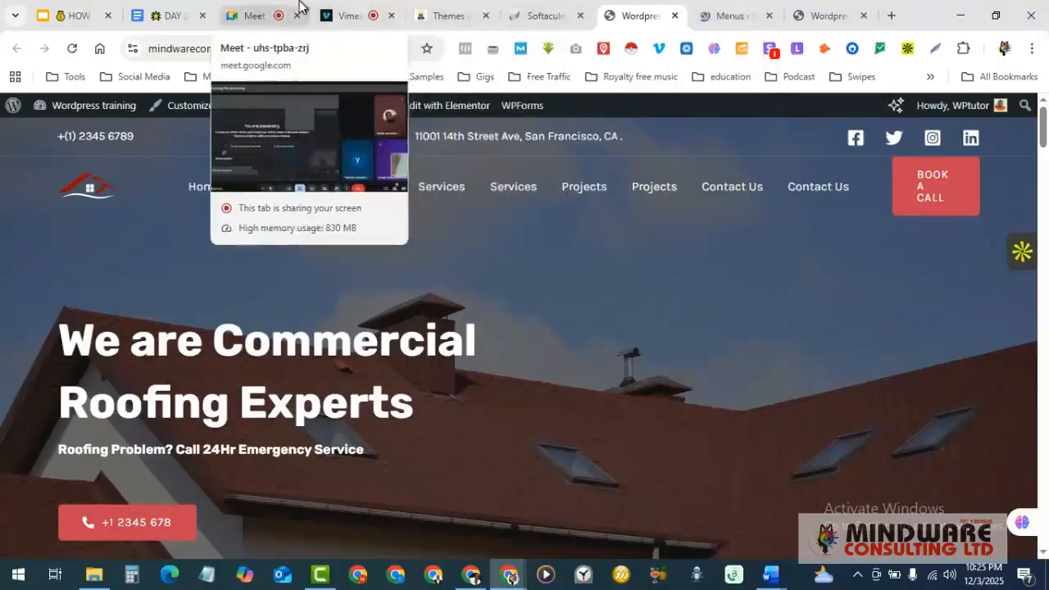
# - Switch to the Meet call and drag the self-view tile to the lower-left corner
pyautogui.click(259, 11)
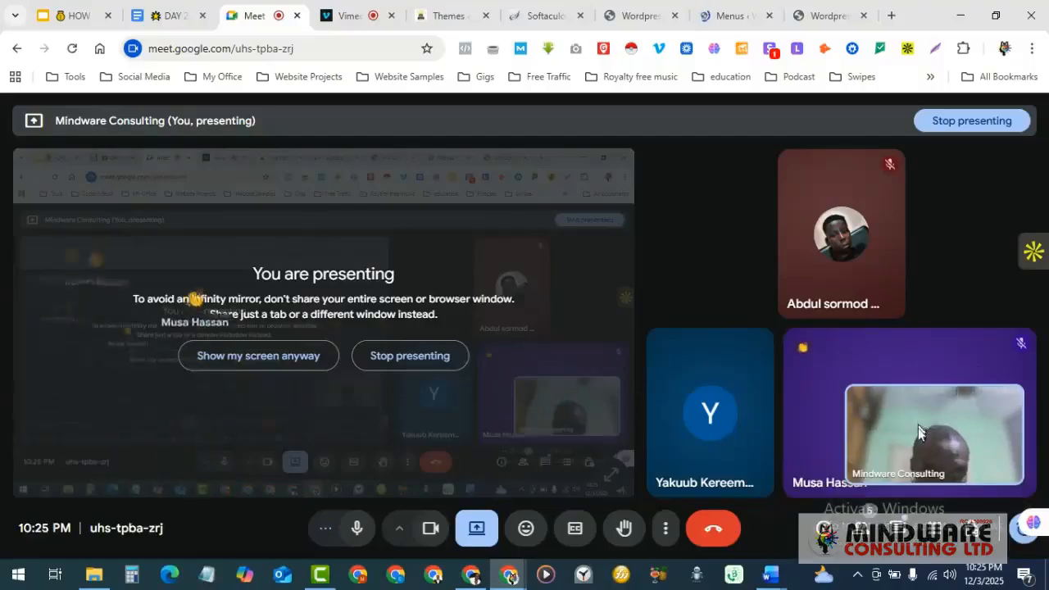
pyautogui.moveTo(925, 456)
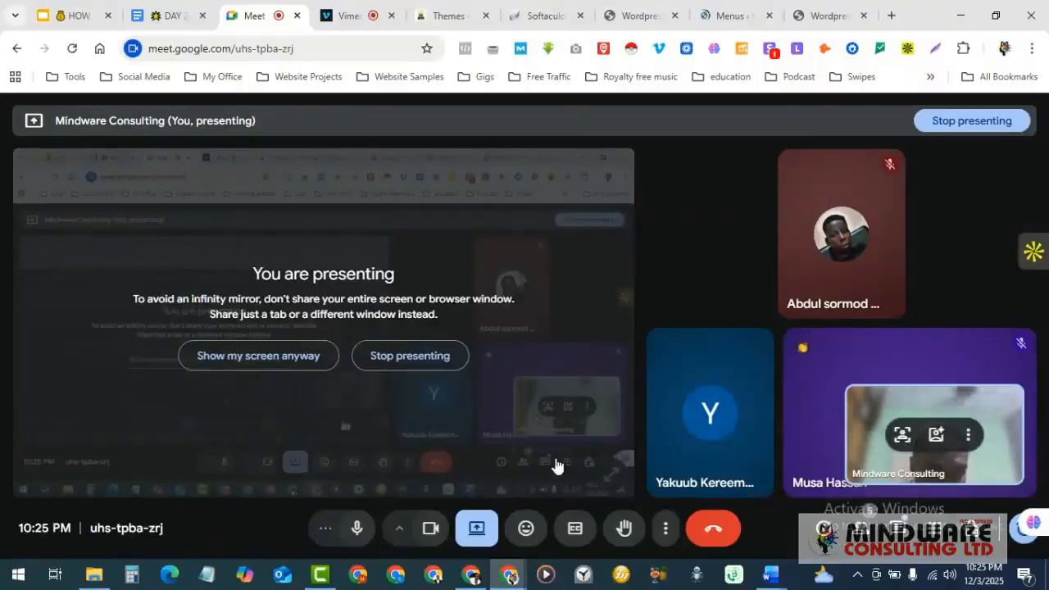
pyautogui.moveTo(905, 438)
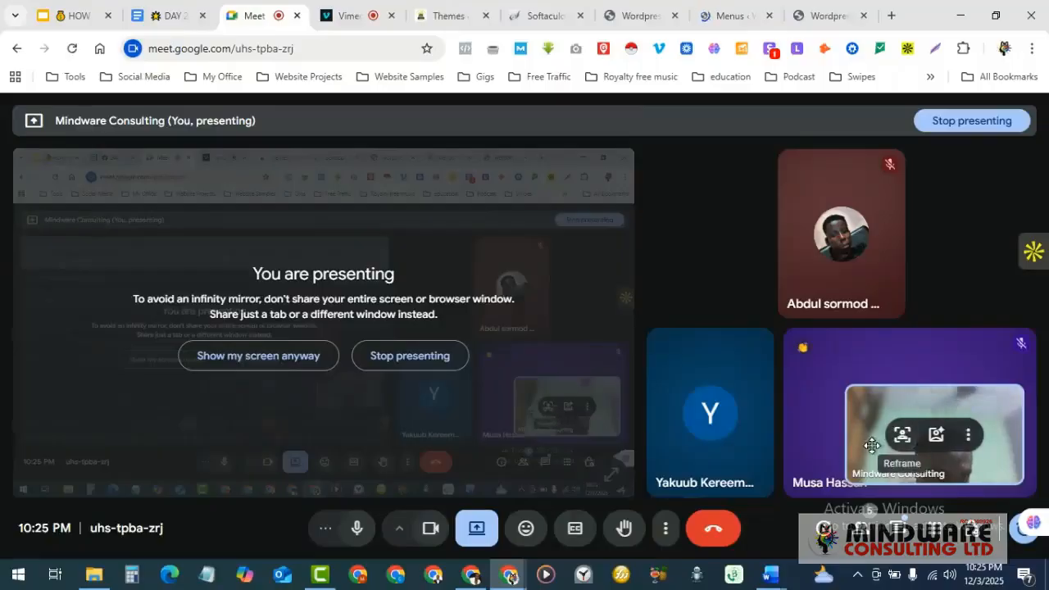
pyautogui.moveTo(926, 400); pyautogui.dragTo(99, 404)
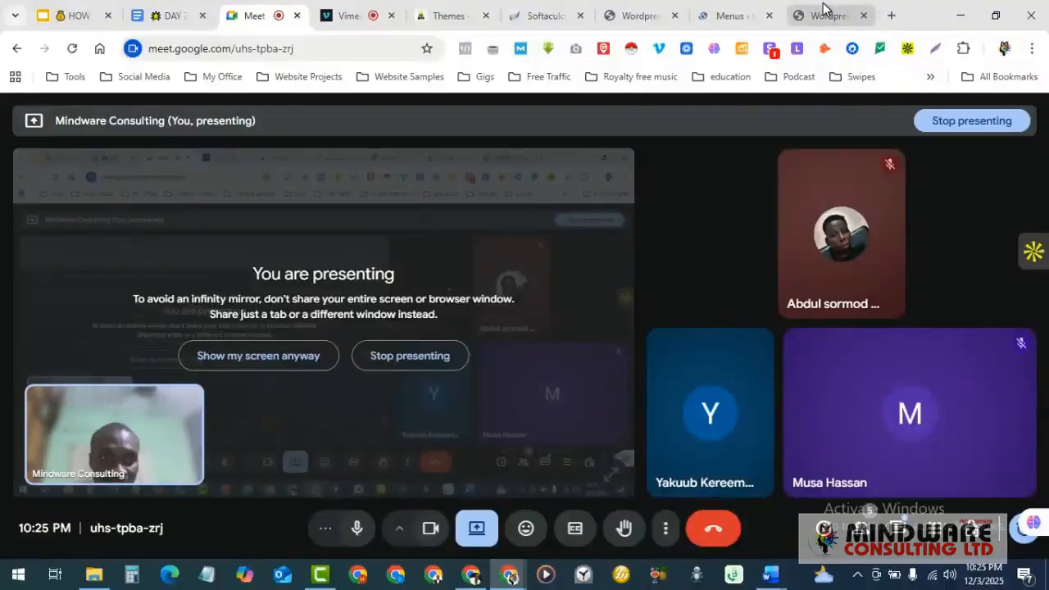
pyautogui.moveTo(828, 6)
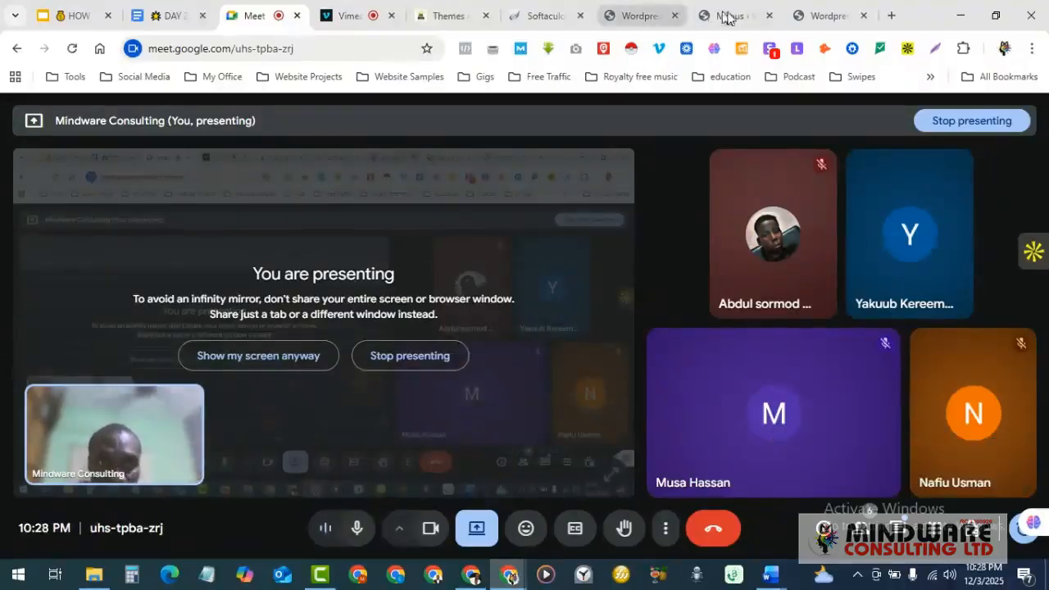
# - Show the roofing demo homepage briefly, then return to the Google Meet call
pyautogui.click(640, 15)
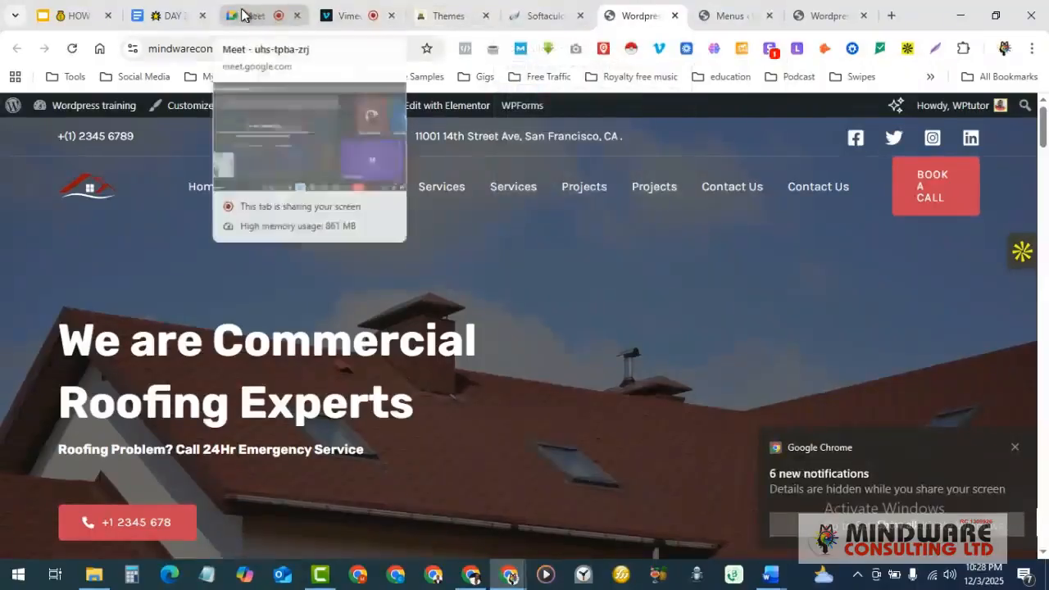
pyautogui.click(266, 15)
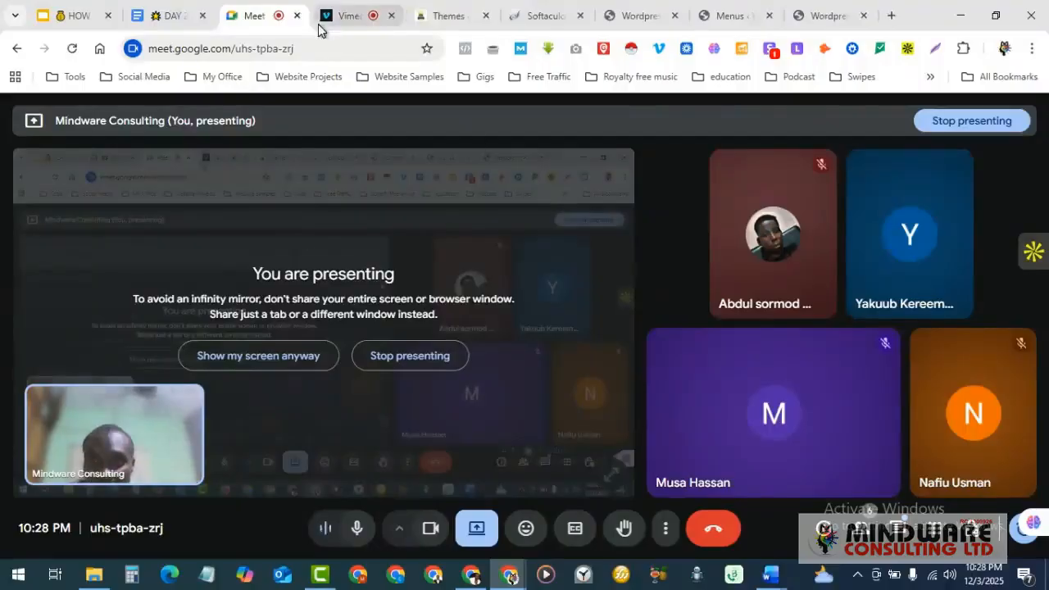
# - Switch to the 'HOW TO MAKE' webinar slide presentation tab
pyautogui.moveTo(348, 15)
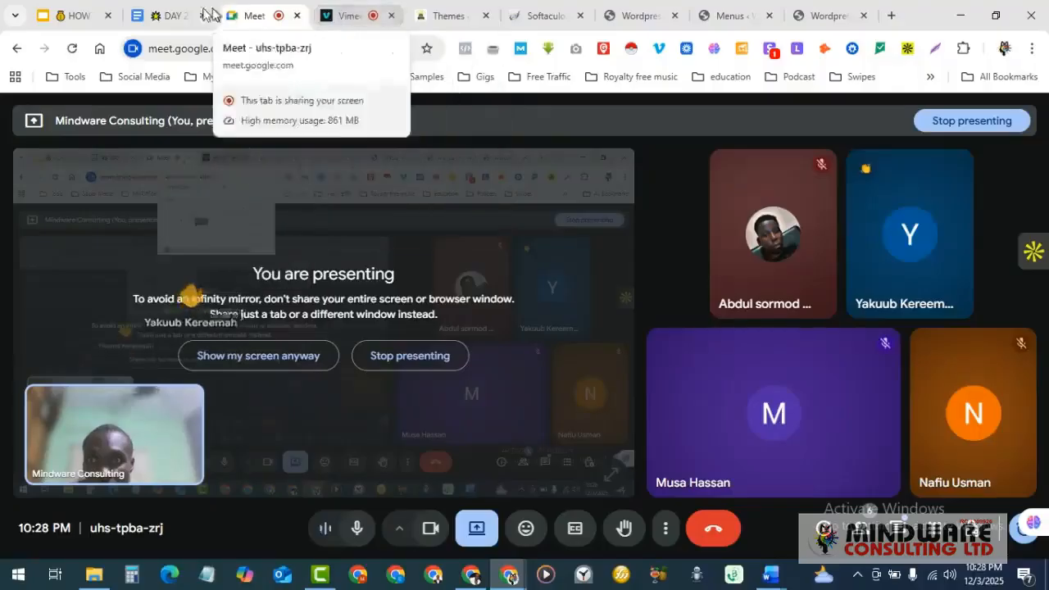
pyautogui.moveTo(77, 12)
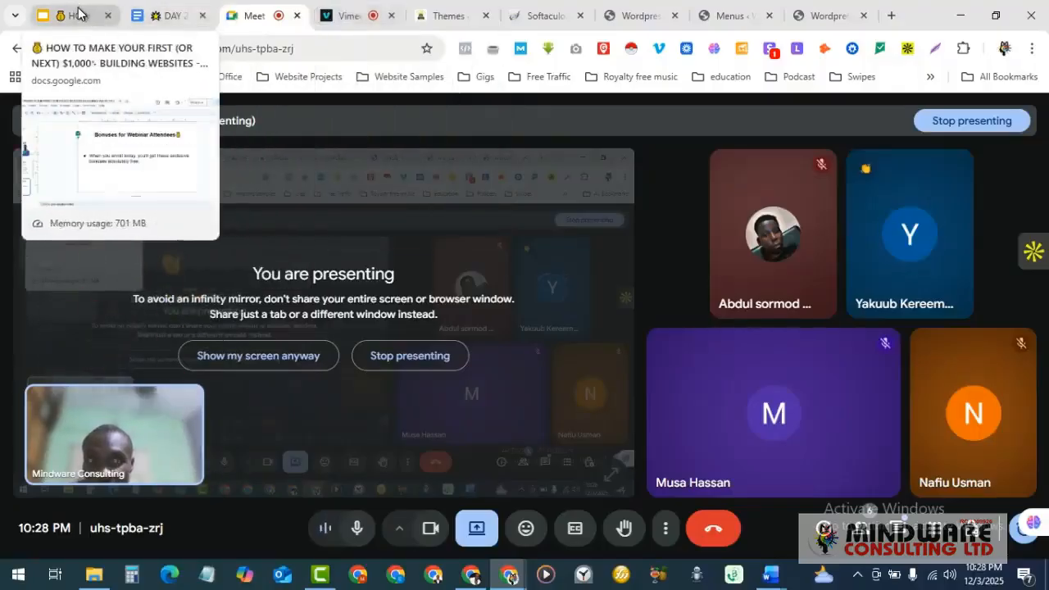
pyautogui.click(78, 12)
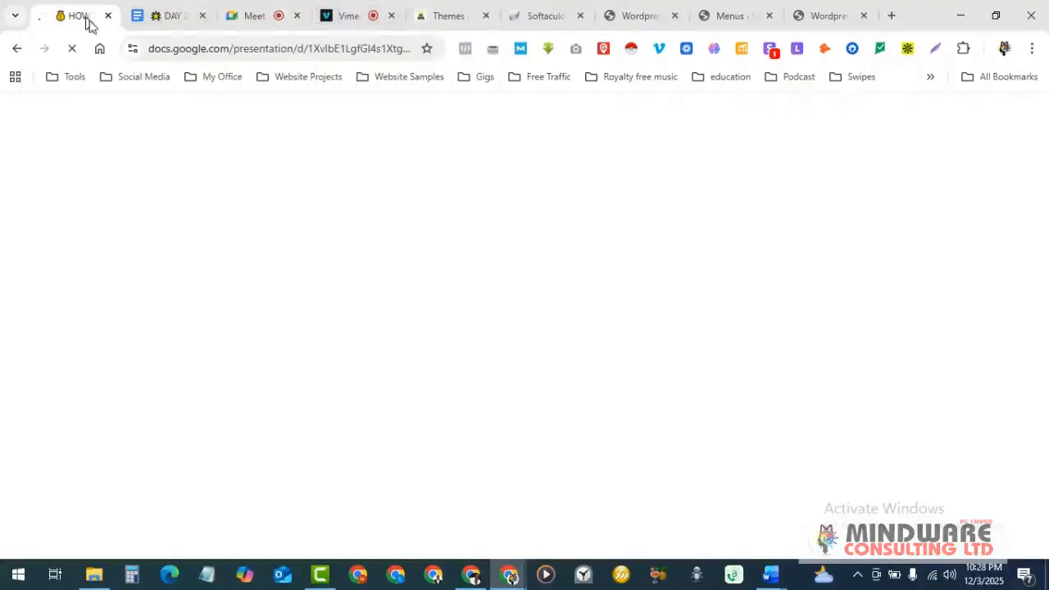